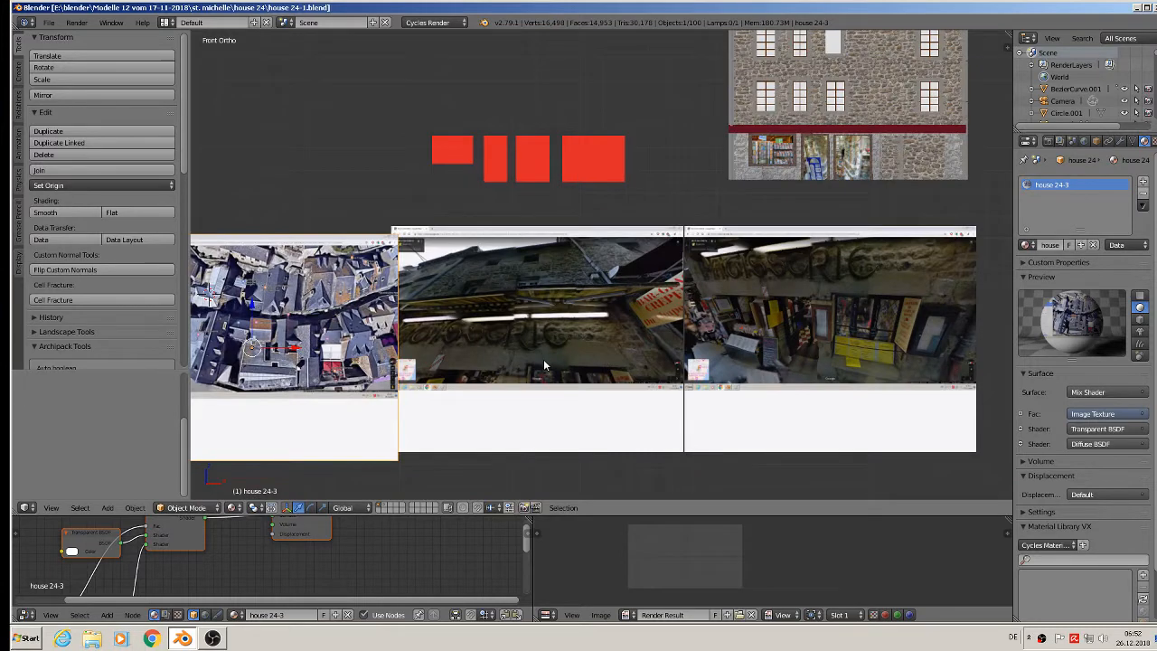
Add a cube mesh in front of the aerial reference image and scale it down uniformly to fit within the image's width.
scroll(543, 364, "up", 2)
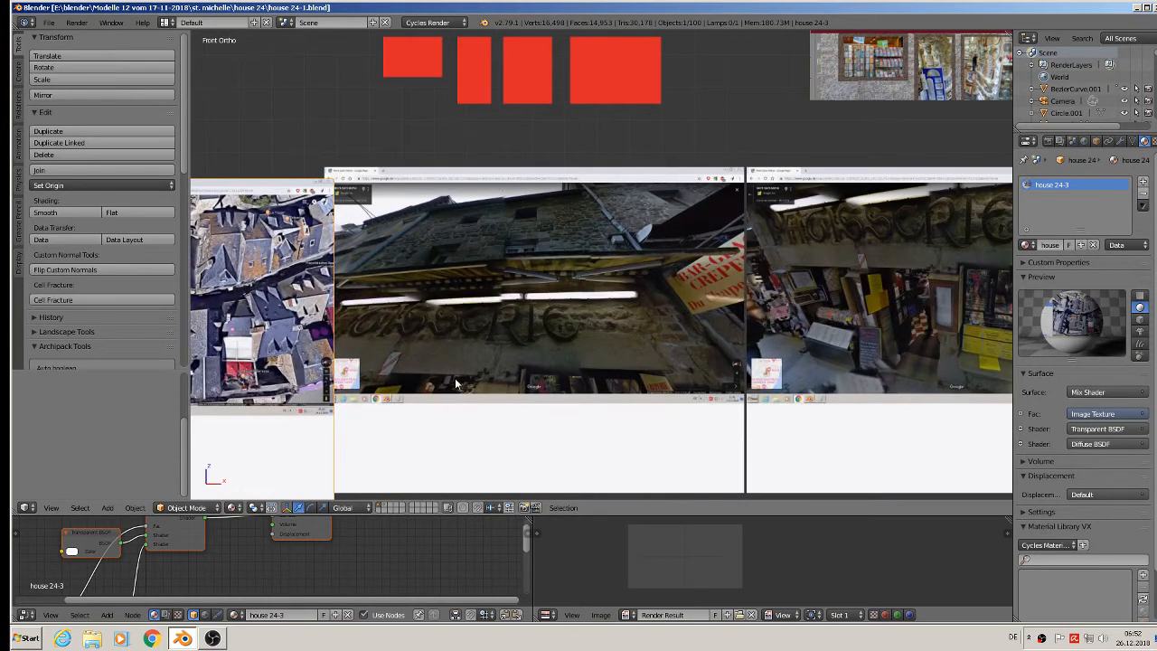
scroll(453, 372, "down", 5)
middle_click_drag(448, 367, 701, 310, "shift")
scroll(694, 301, "up", 4)
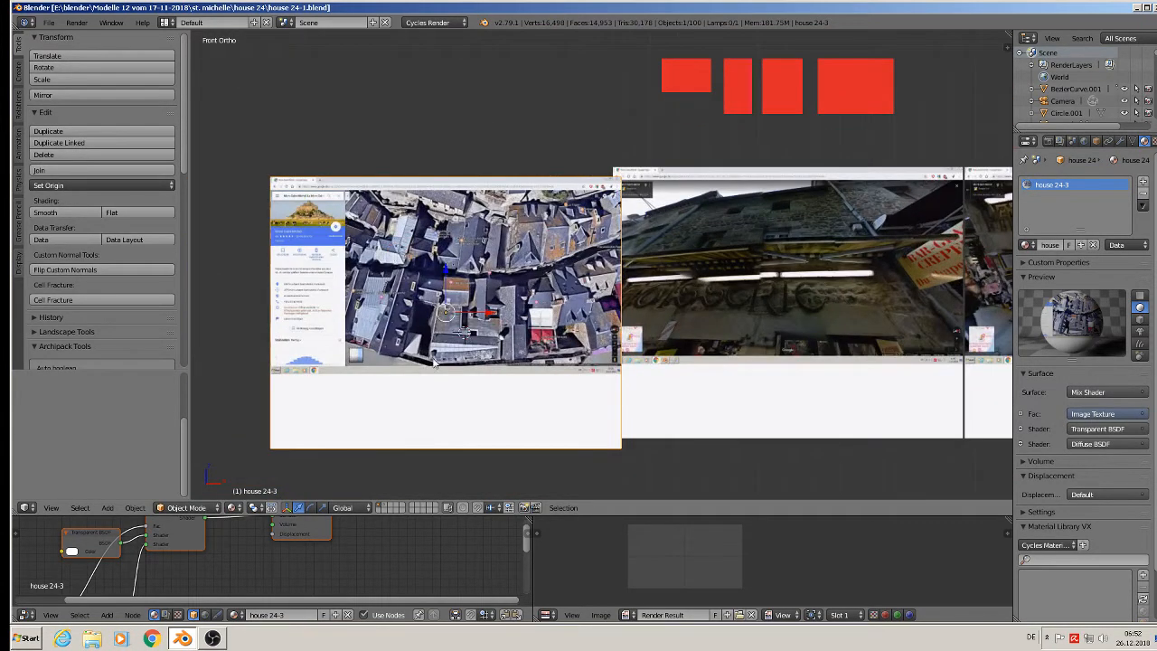
left_click(107, 507)
mouse_move(114, 492)
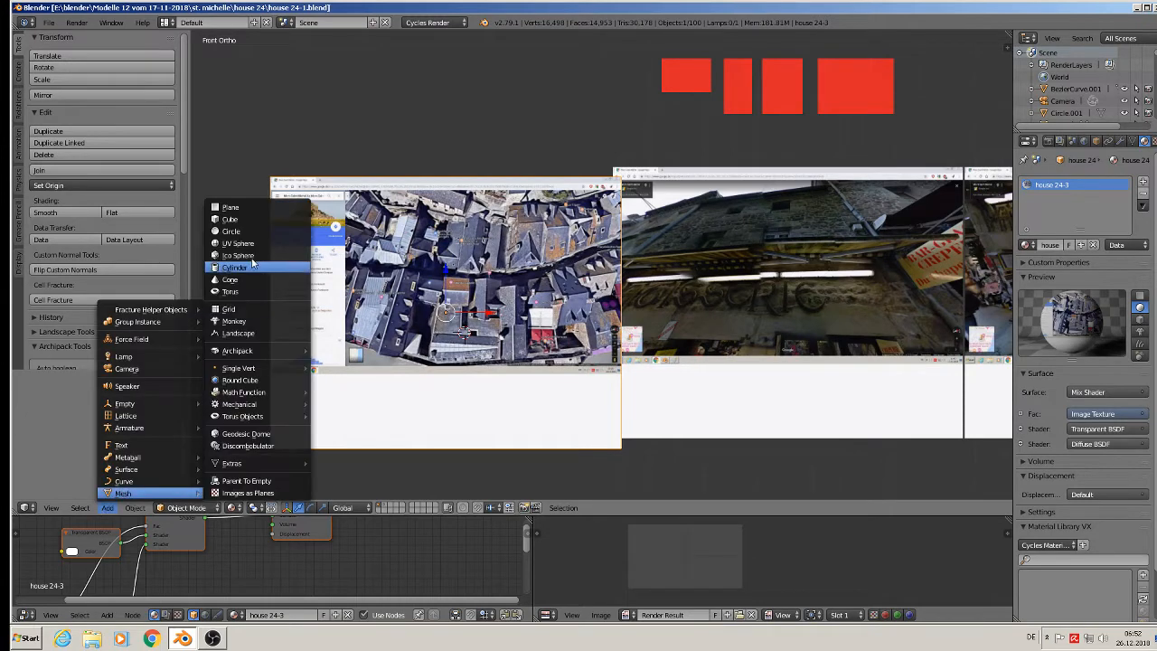
left_click(255, 222)
key("s")
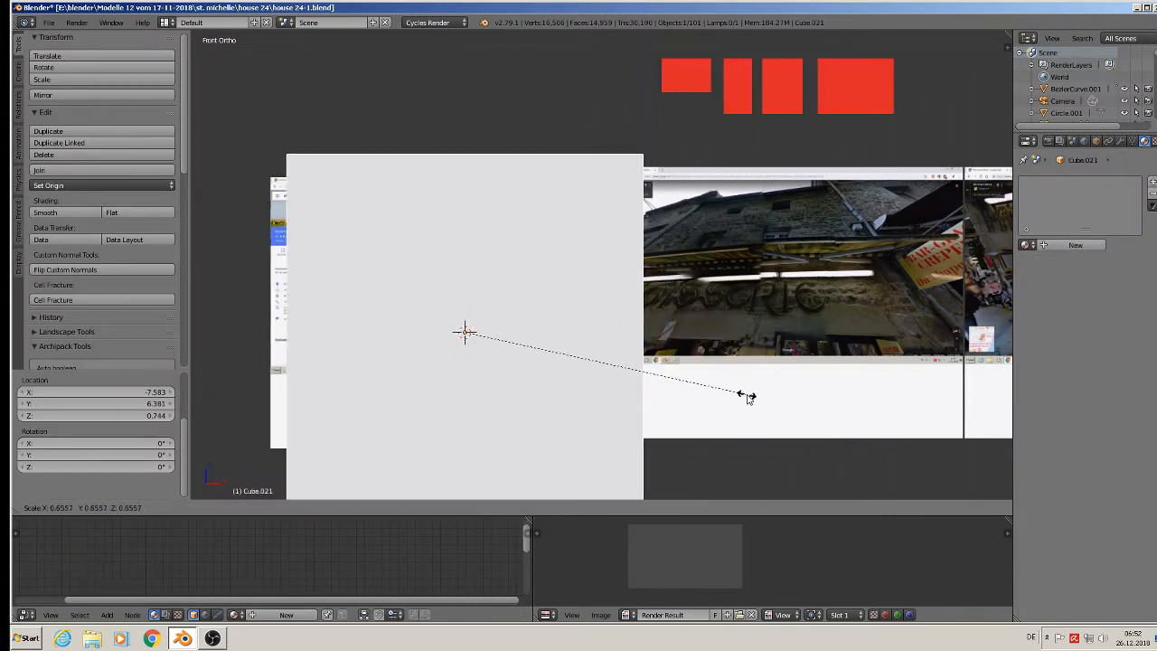
left_click(637, 386)
Stretch the cube slightly along the Z axis to form a taller house block.
key("s")
key("z")
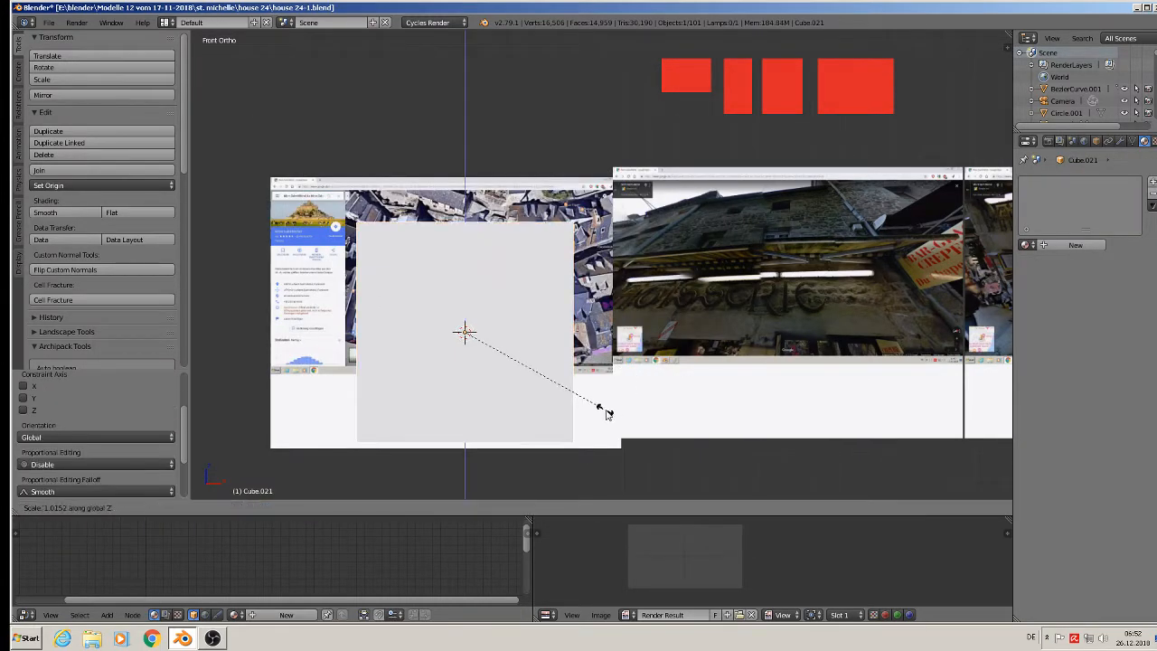
left_click(615, 455)
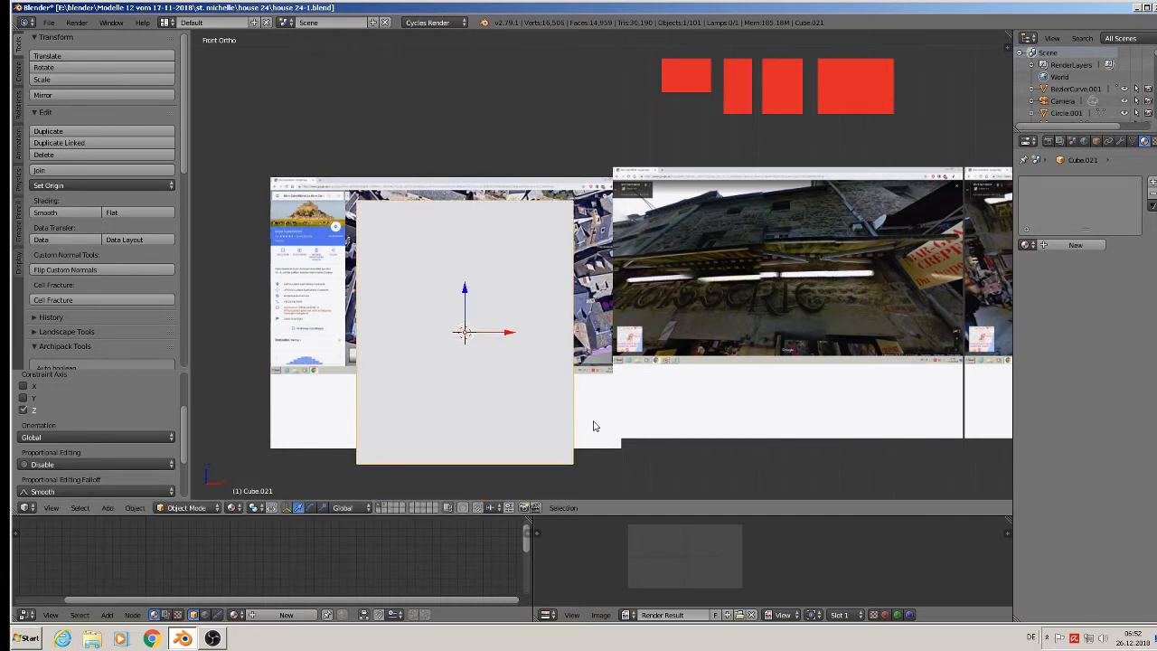
Divide the cube into three equal storeys with two evenly spaced horizontal loop cuts.
key("Tab")
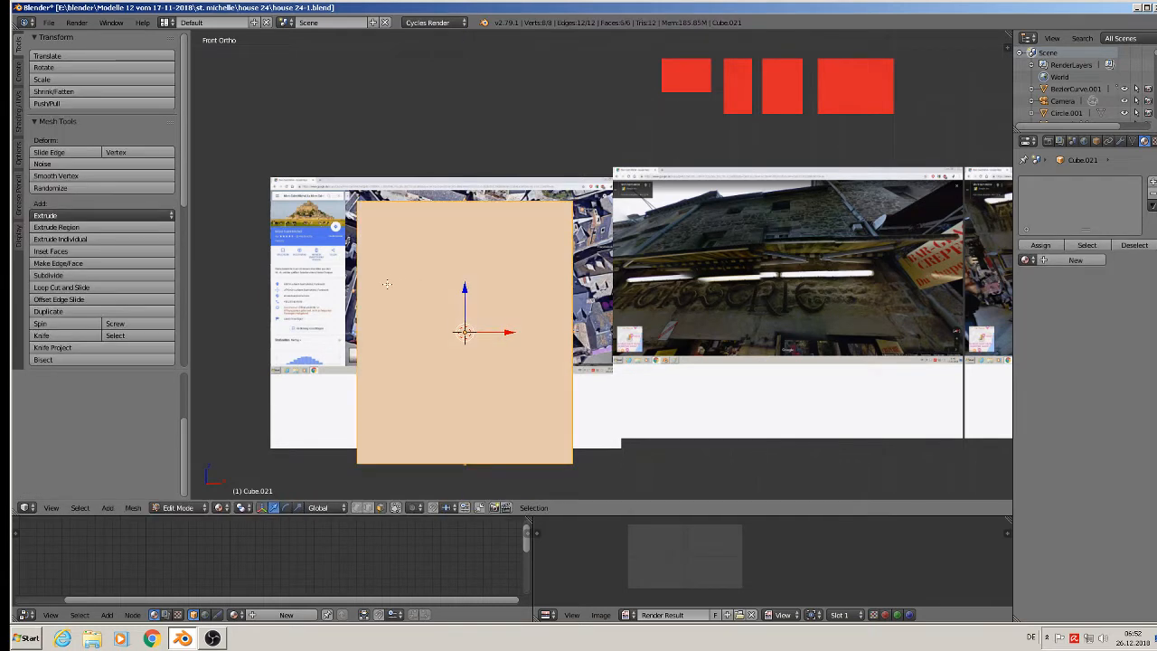
key("ctrl+r")
scroll(386, 285, "up", 2)
scroll(387, 285, "down", 2)
scroll(387, 288, "up", 1)
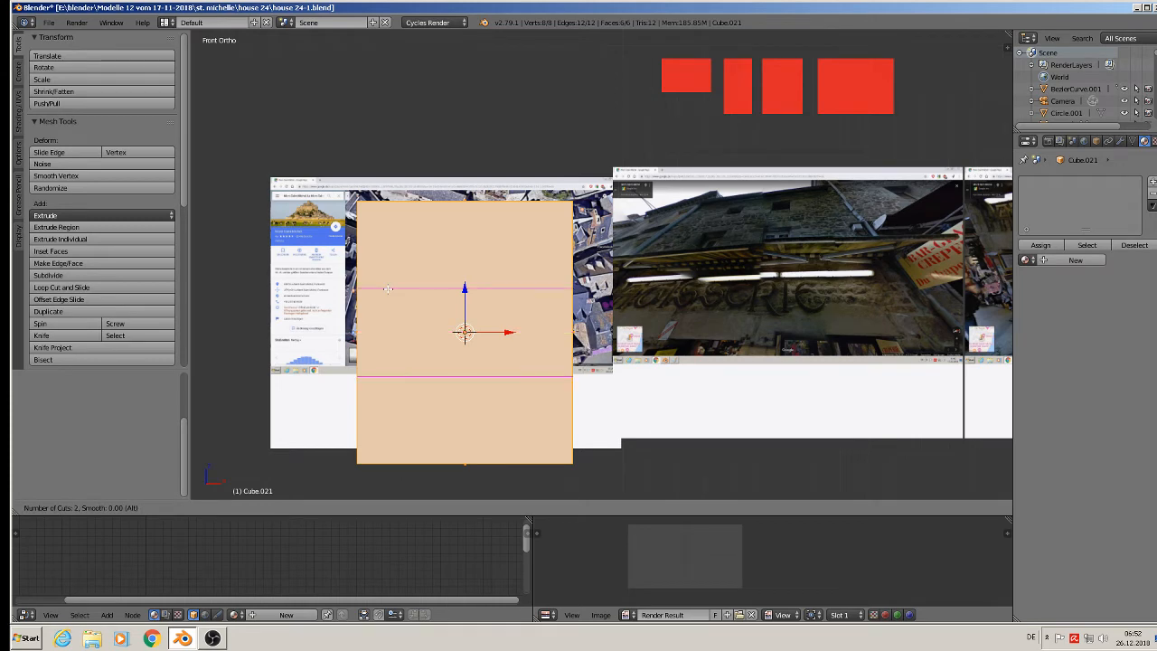
left_click(388, 288)
right_click(388, 289)
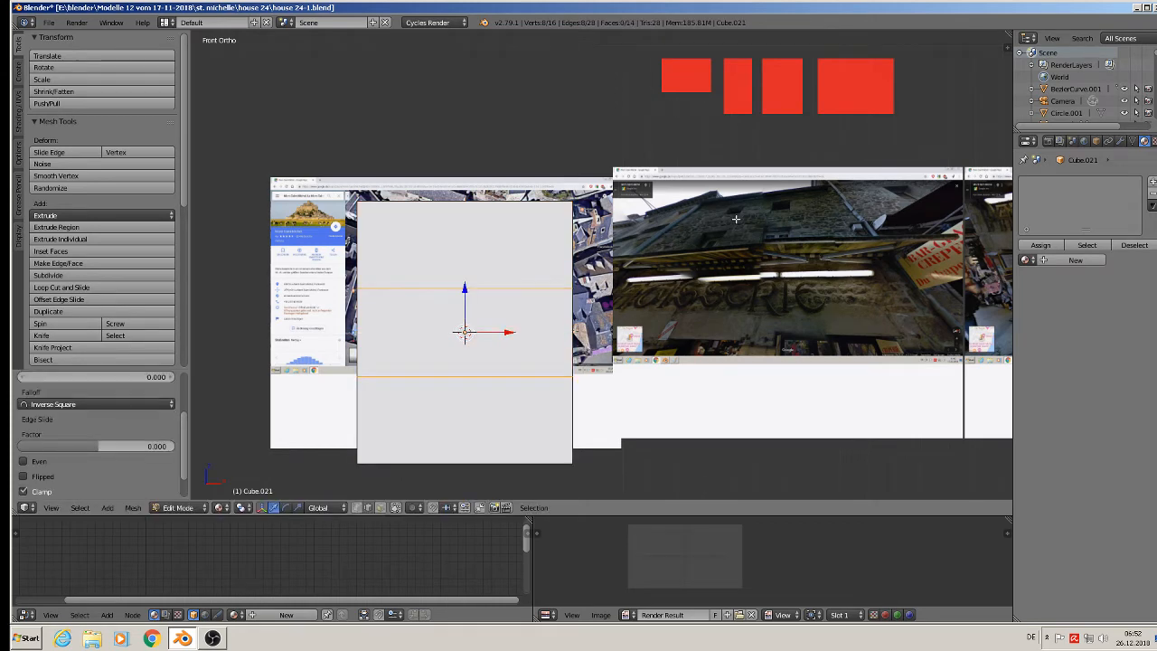
Move the whole cube about 1.85 units in the negative X direction, clear of the reference images.
scroll(735, 218, "down", 3)
key("Tab")
key("g")
key("x")
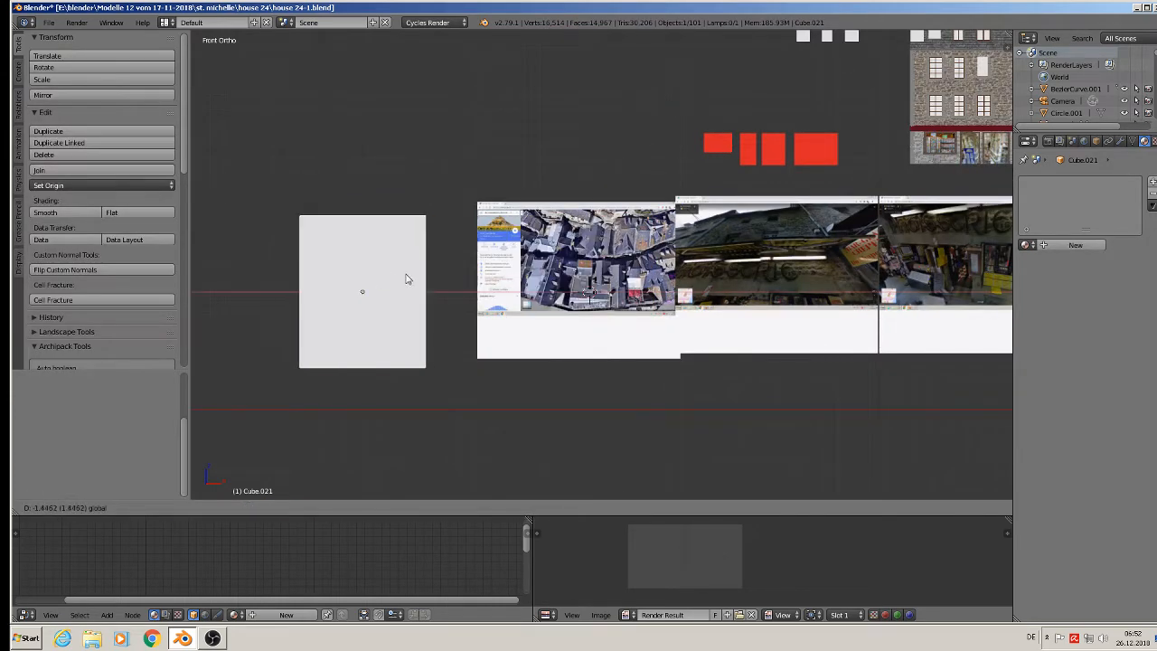
left_click(405, 280)
Give the cube a material slot with the existing white material "Material".
key("Tab")
scroll(406, 279, "up", 4)
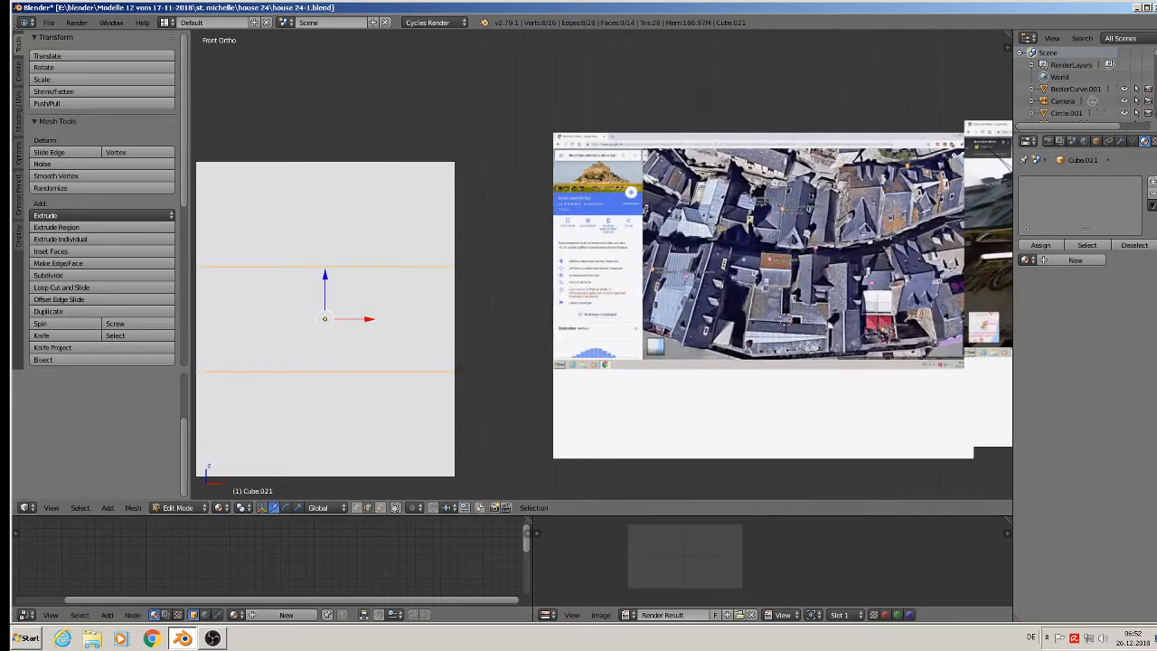
left_click(1151, 182)
left_click(1025, 260)
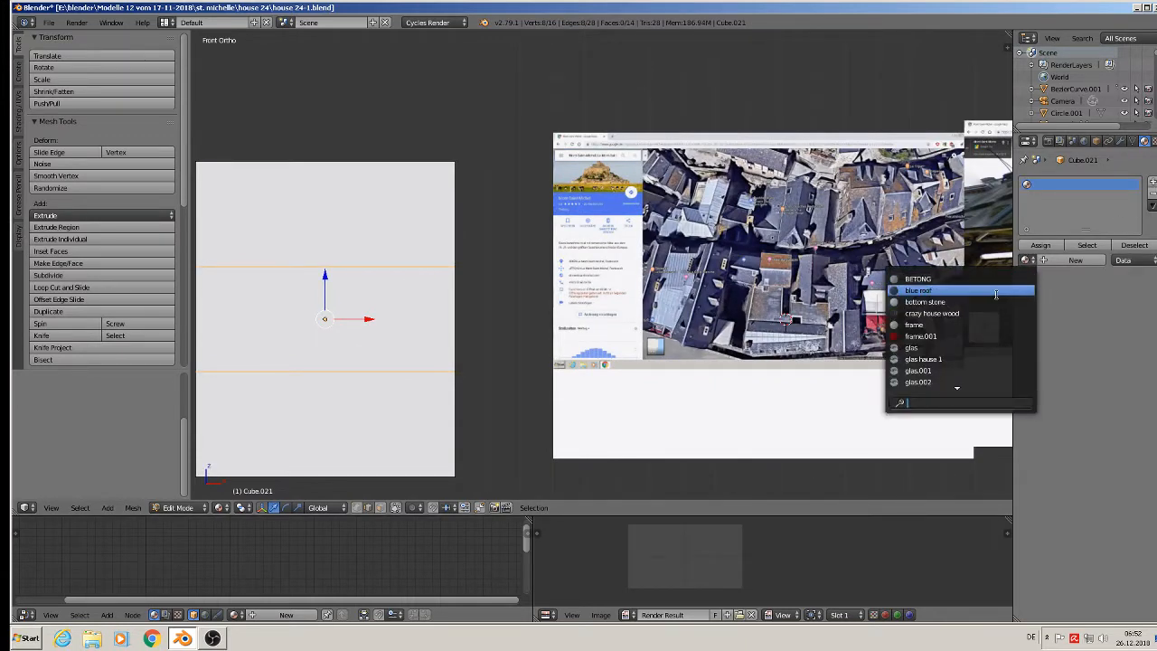
type("mat")
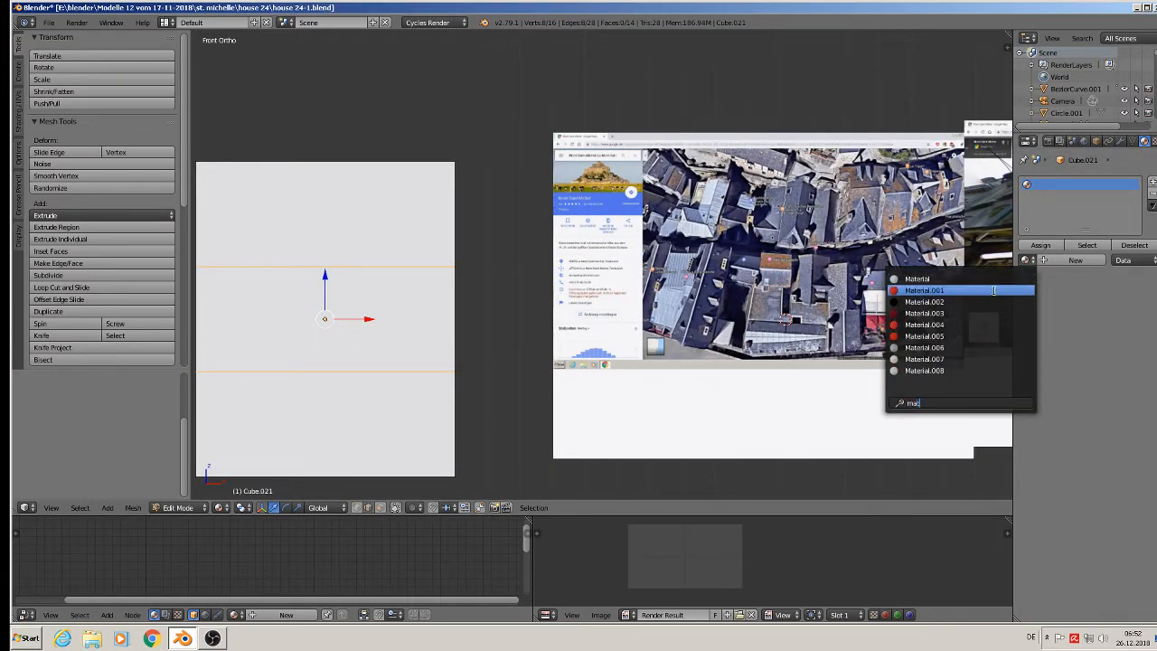
left_click(965, 280)
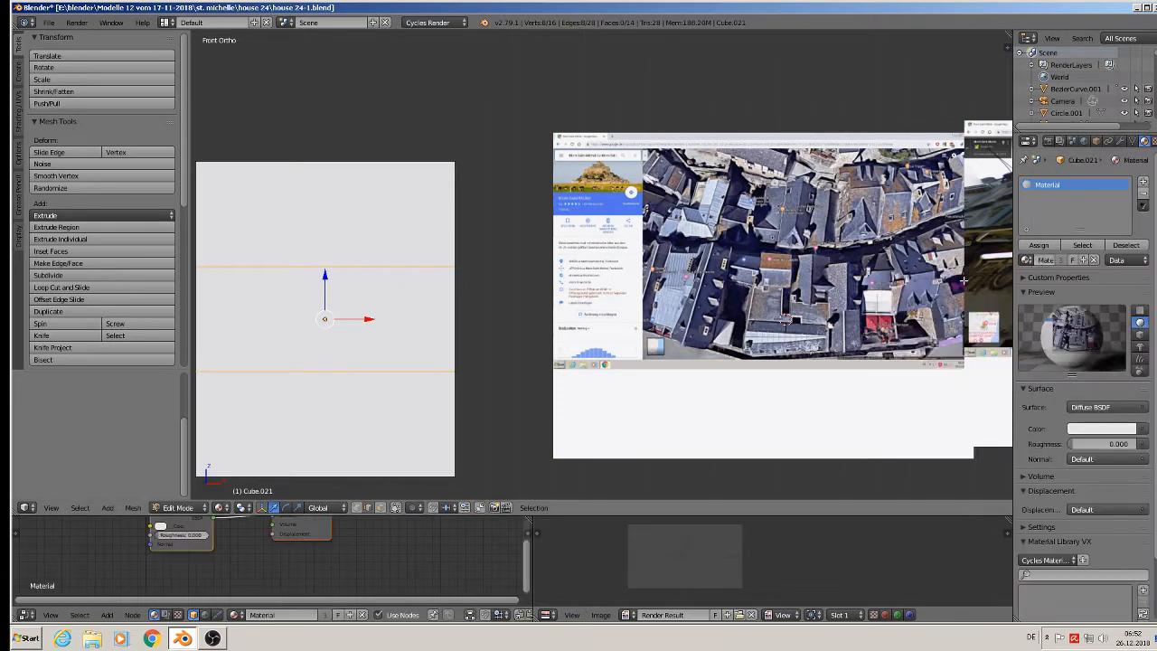
Add a second material slot to the cube using the existing red "Material.001".
left_click(1142, 182)
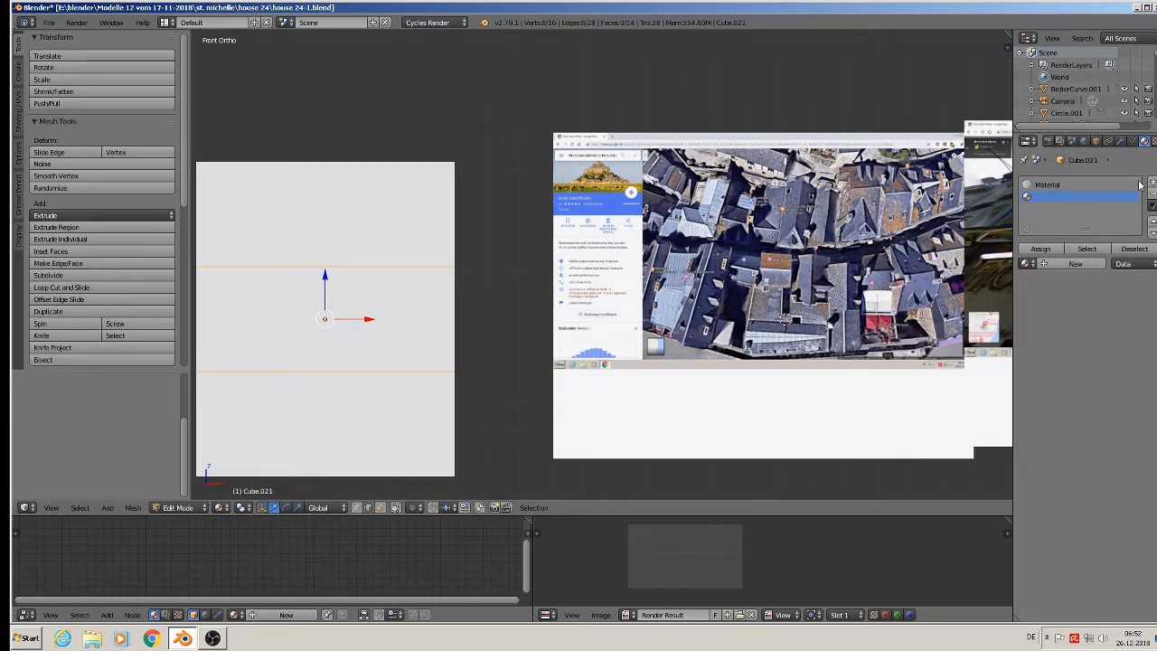
left_click(1025, 264)
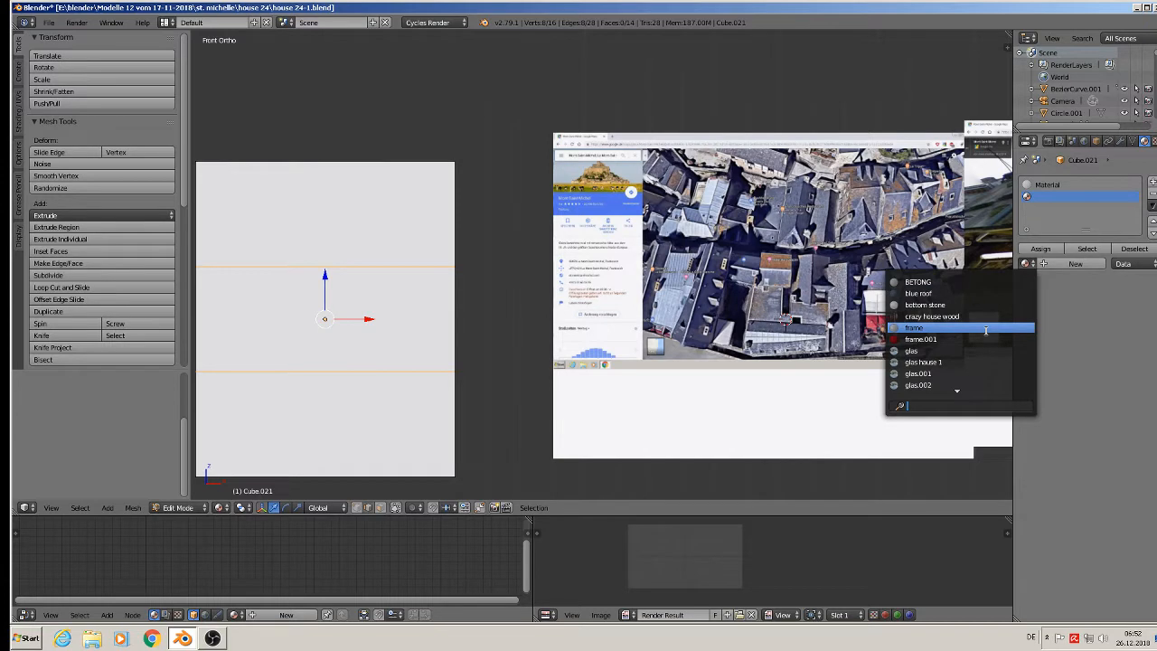
type("mat")
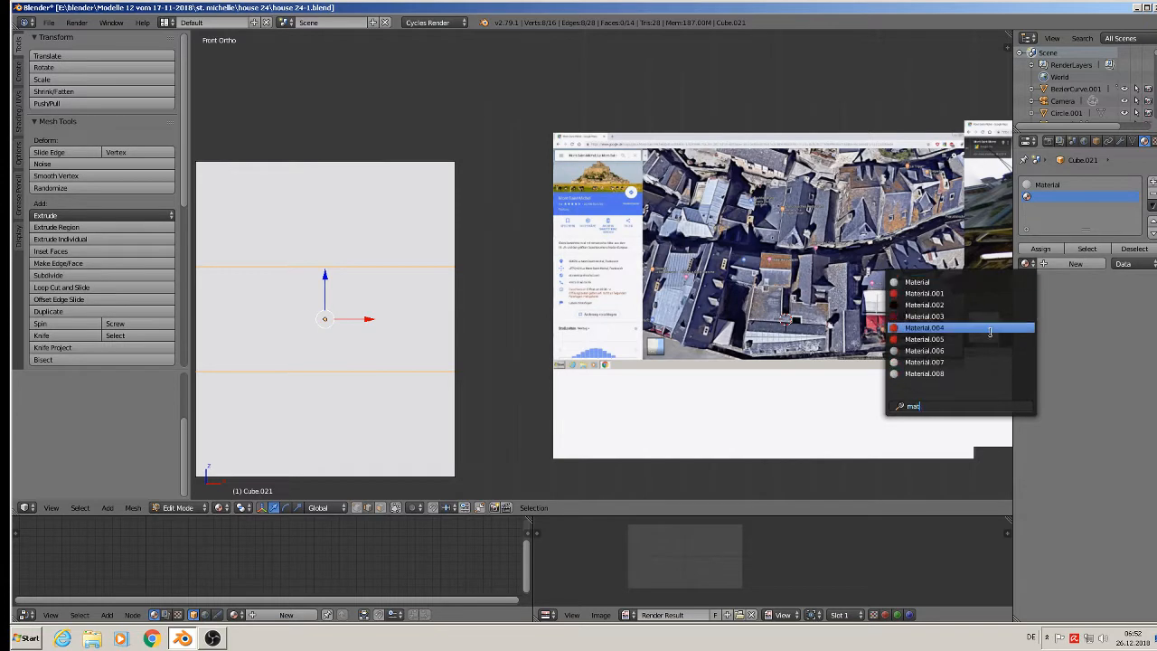
left_click(977, 292)
Assign the red Material.001 to the ring of faces around the cube's middle storey.
middle_click_drag(504, 356, 578, 329, "shift")
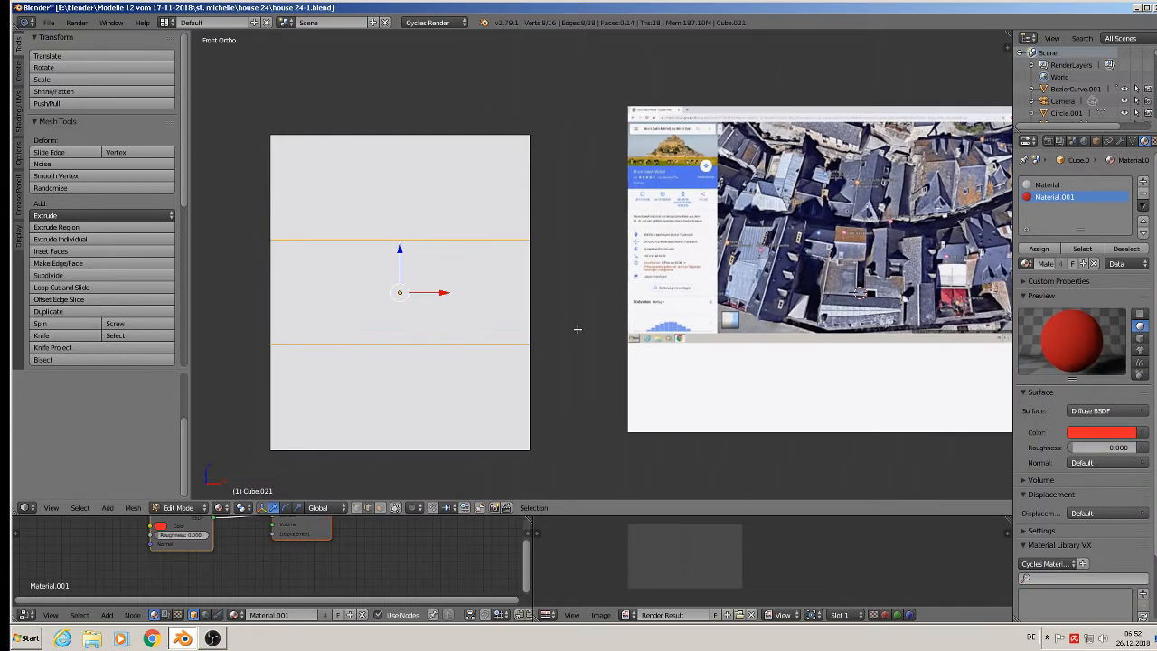
left_click(379, 507)
right_click(289, 293)
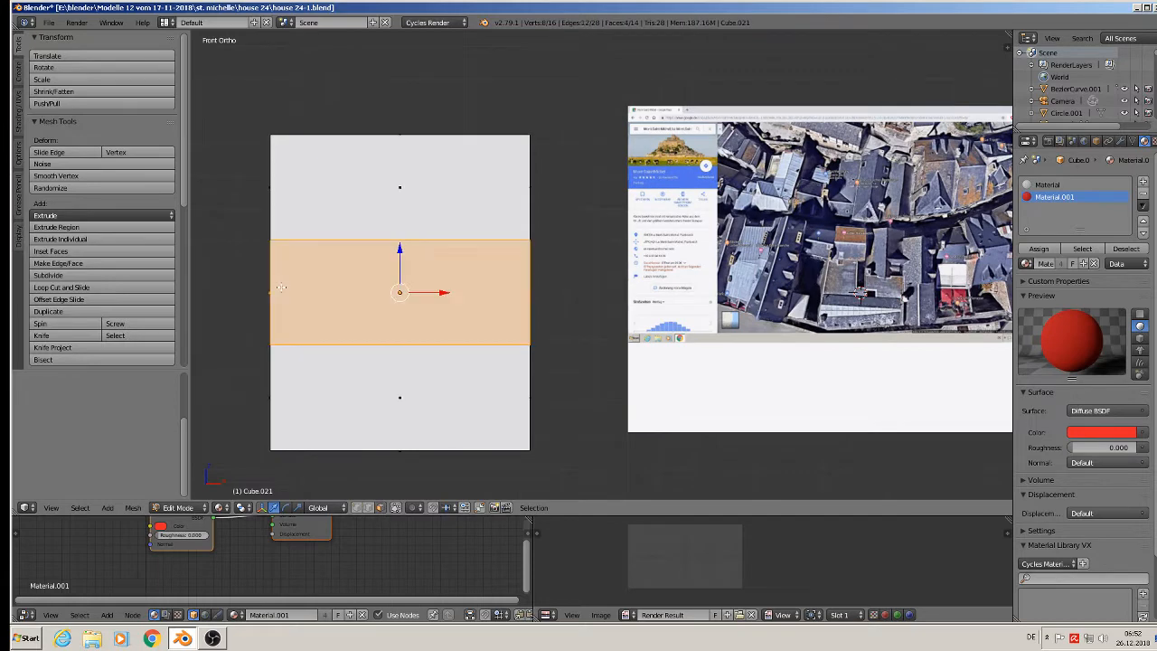
left_click(1054, 253)
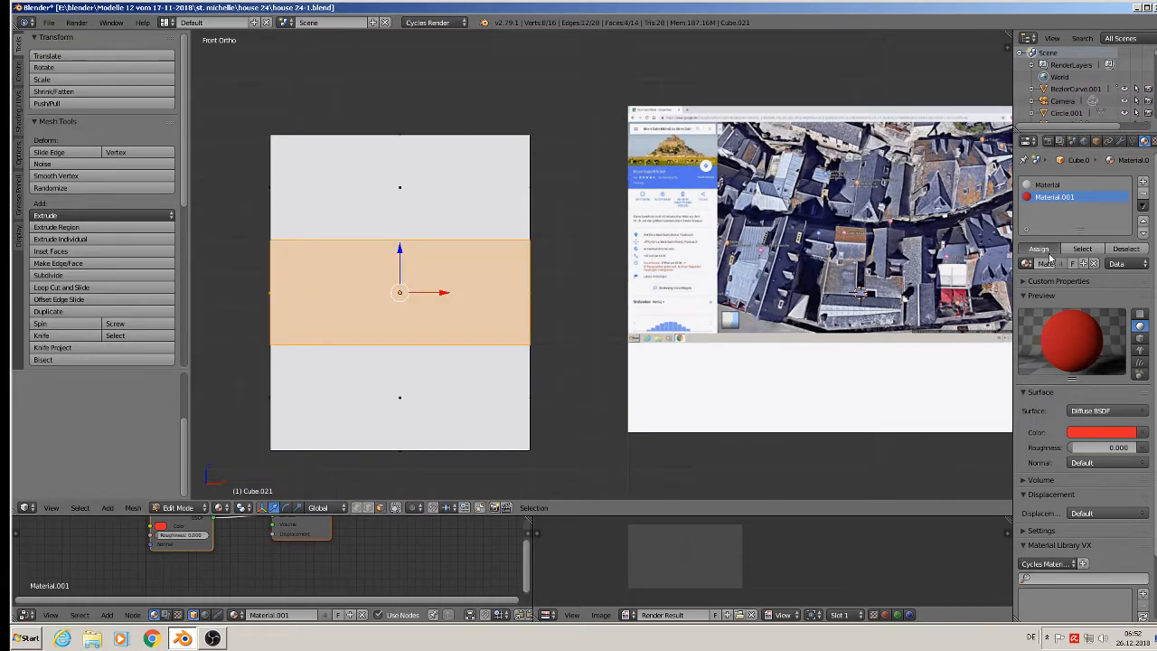
key("Tab")
Compare the block with the aerial reference and add one centred vertical loop cut that halves its width along X.
scroll(925, 284, "up", 2)
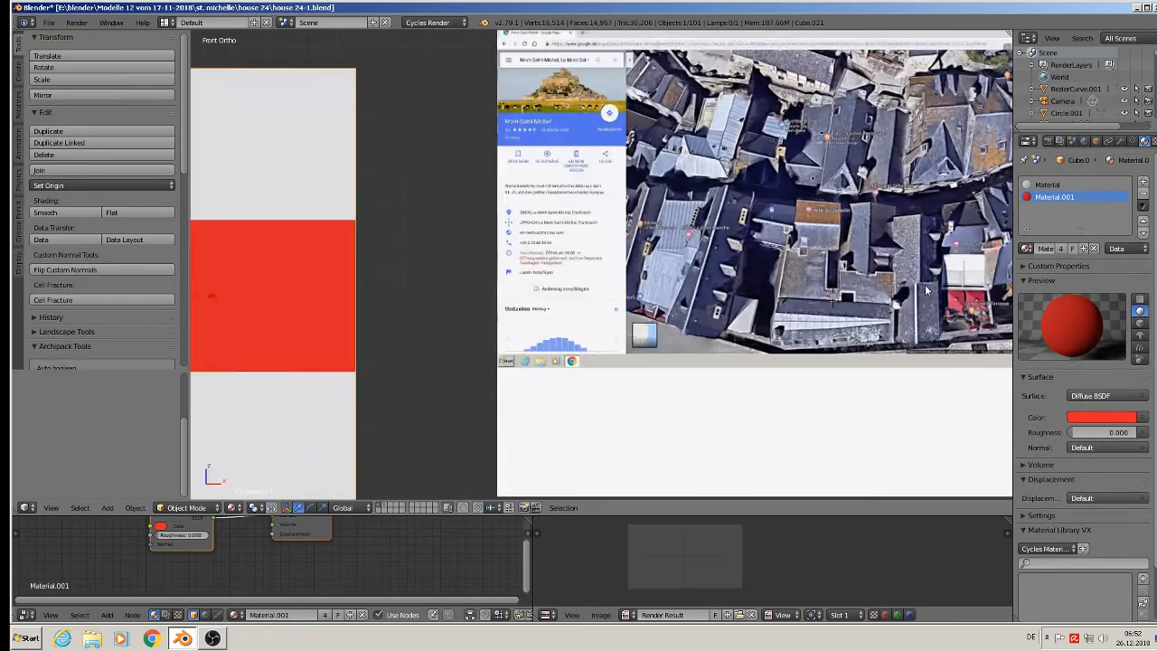
middle_click_drag(924, 279, 694, 319, "shift")
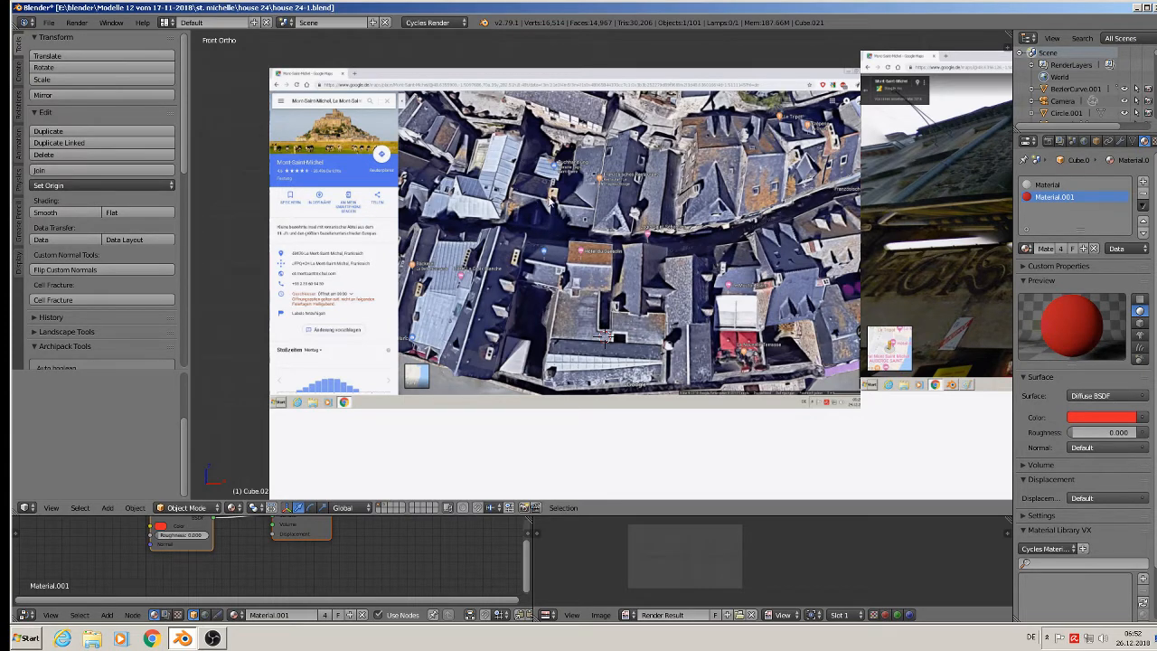
middle_click_drag(620, 282, 684, 291, "shift")
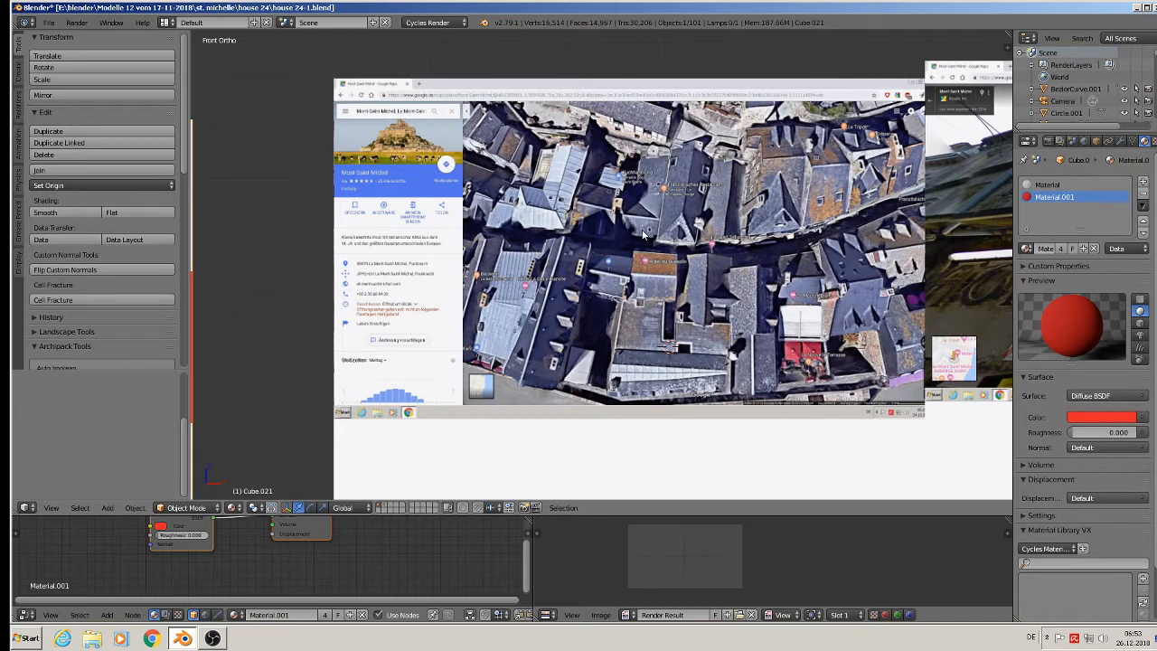
scroll(645, 239, "down", 3)
middle_click_drag(586, 310, 719, 274, "shift")
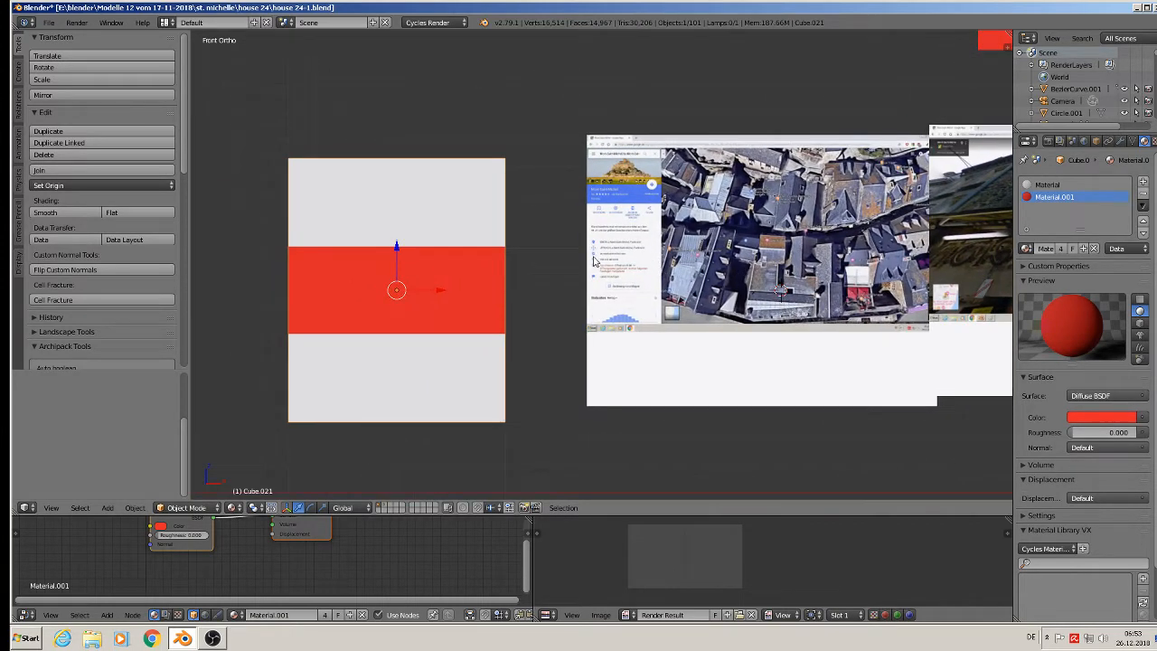
middle_click_drag(593, 257, 678, 301)
middle_click_drag(450, 250, 690, 284, "shift")
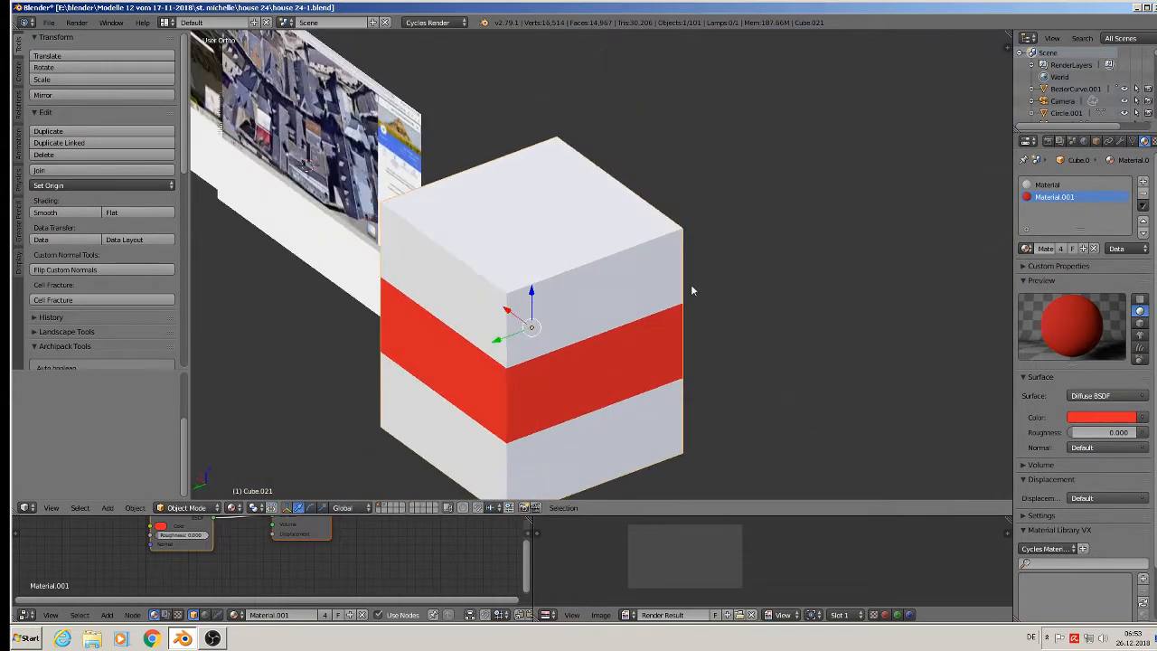
key("Tab")
key("ctrl+r")
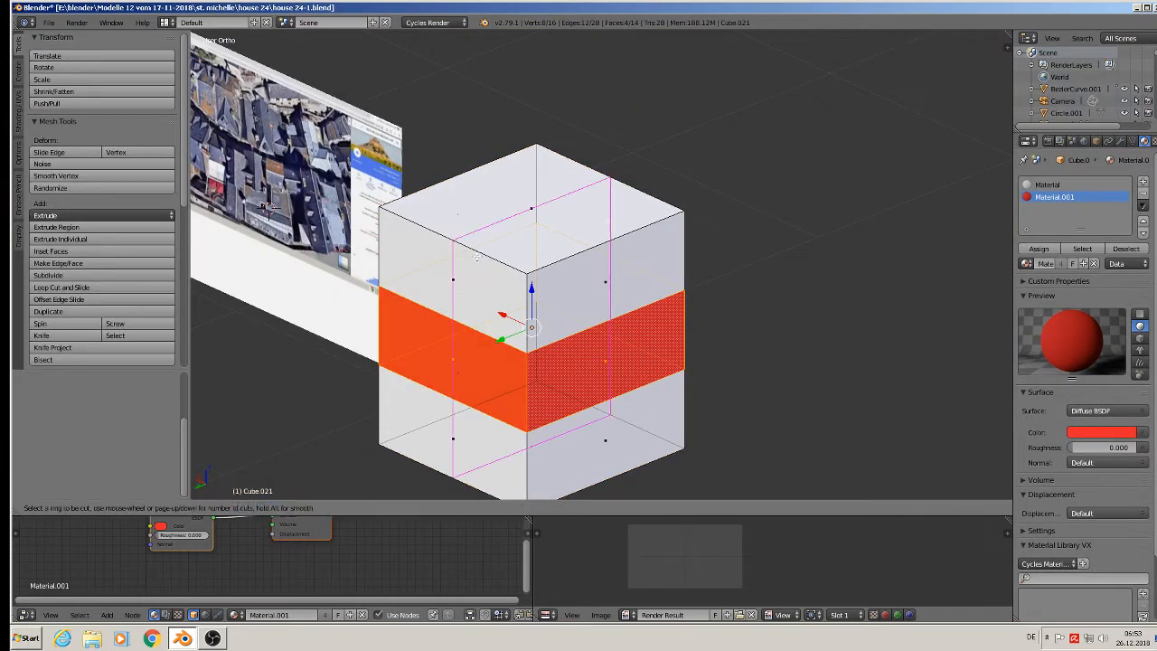
left_click(476, 257)
right_click(477, 256)
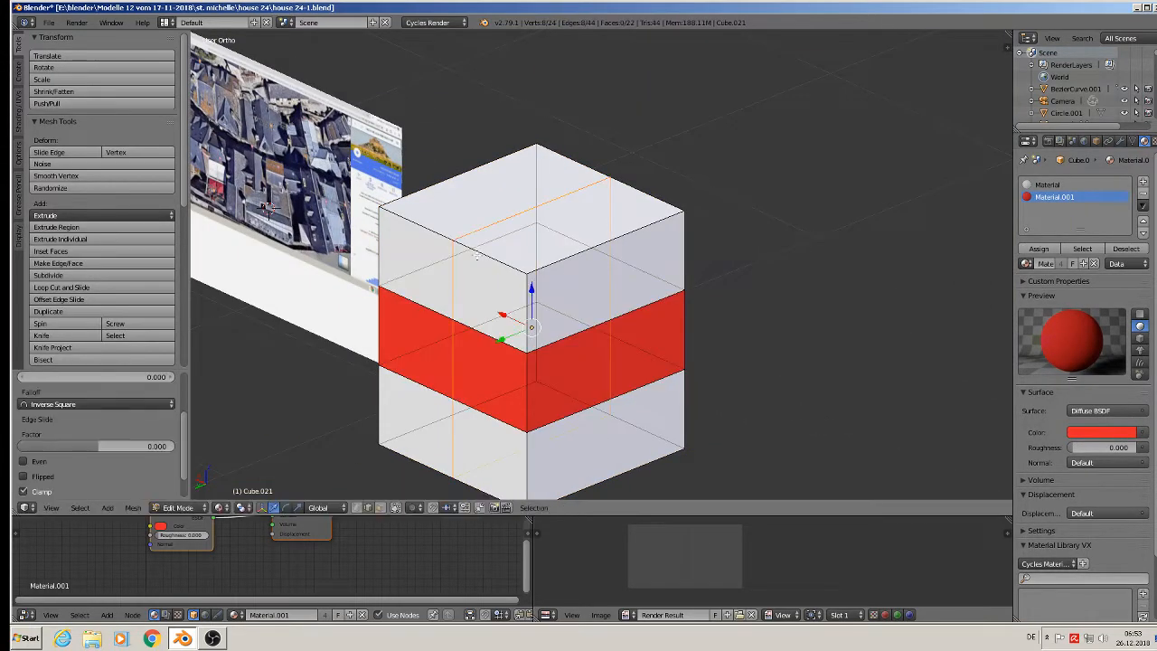
Extrude the three stacked faces of the +X half of the block's rear side about 0.89 units along Y.
left_click(380, 509)
right_click(430, 273)
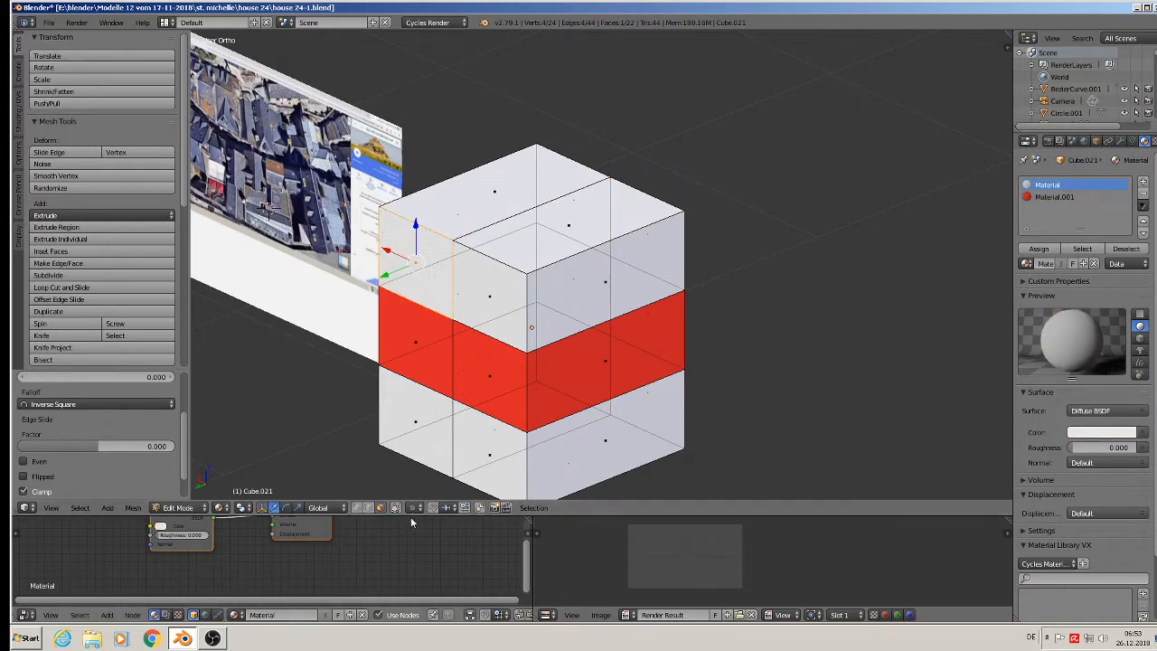
left_click(395, 507)
right_click(414, 341, "shift")
right_click(408, 413, "shift")
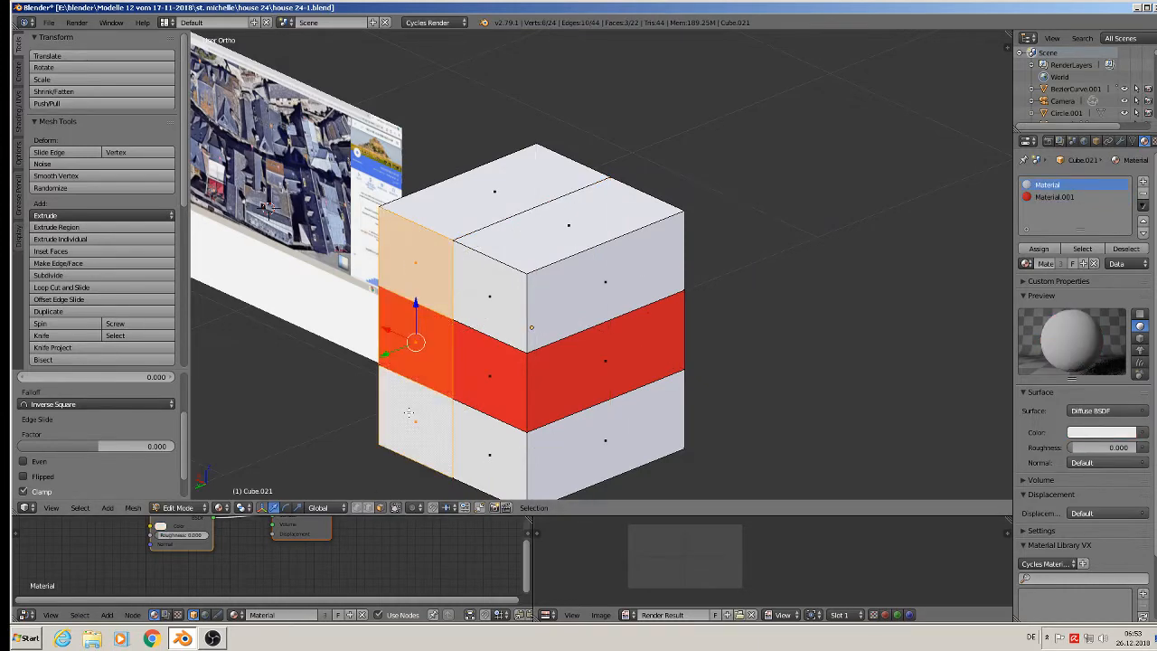
key("e")
left_click(381, 411)
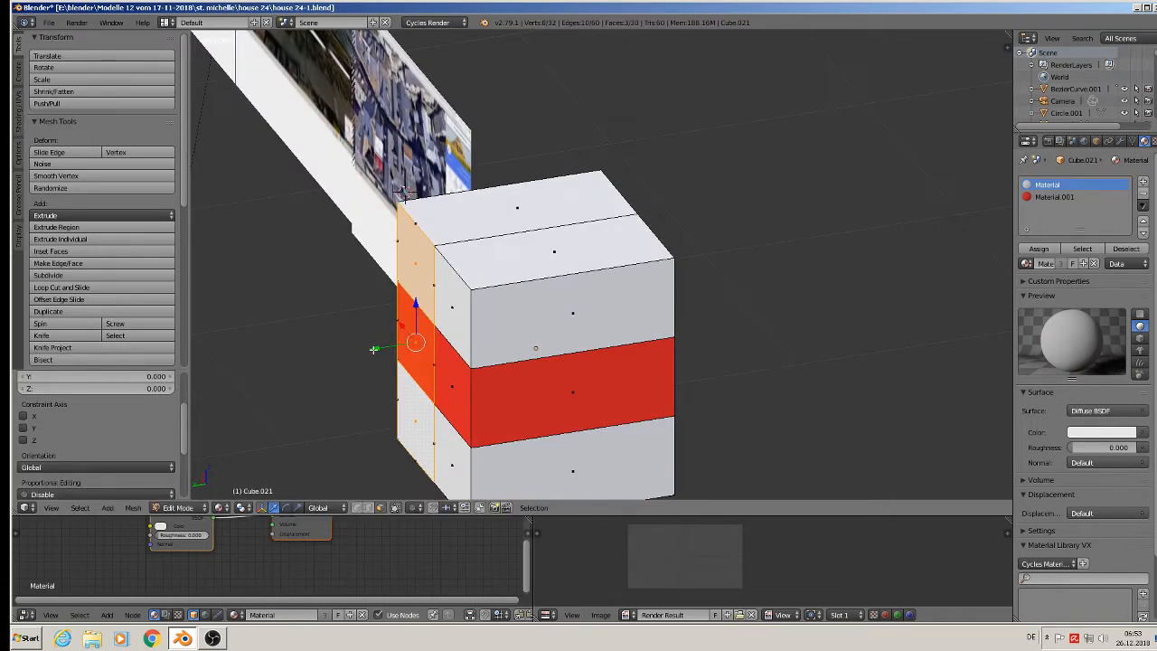
key("g")
key("y")
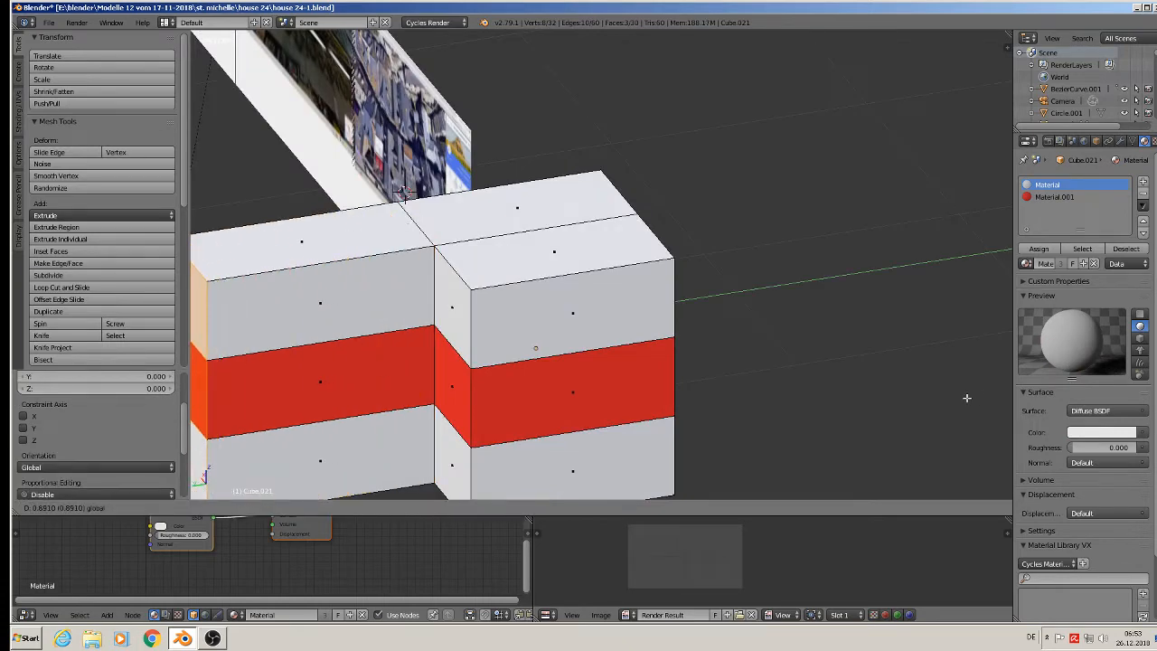
left_click(966, 398)
Widen the rear wing by moving the three stacked faces of its -X side outward along X.
middle_click_drag(739, 286, 642, 202)
scroll(667, 272, "up", 3)
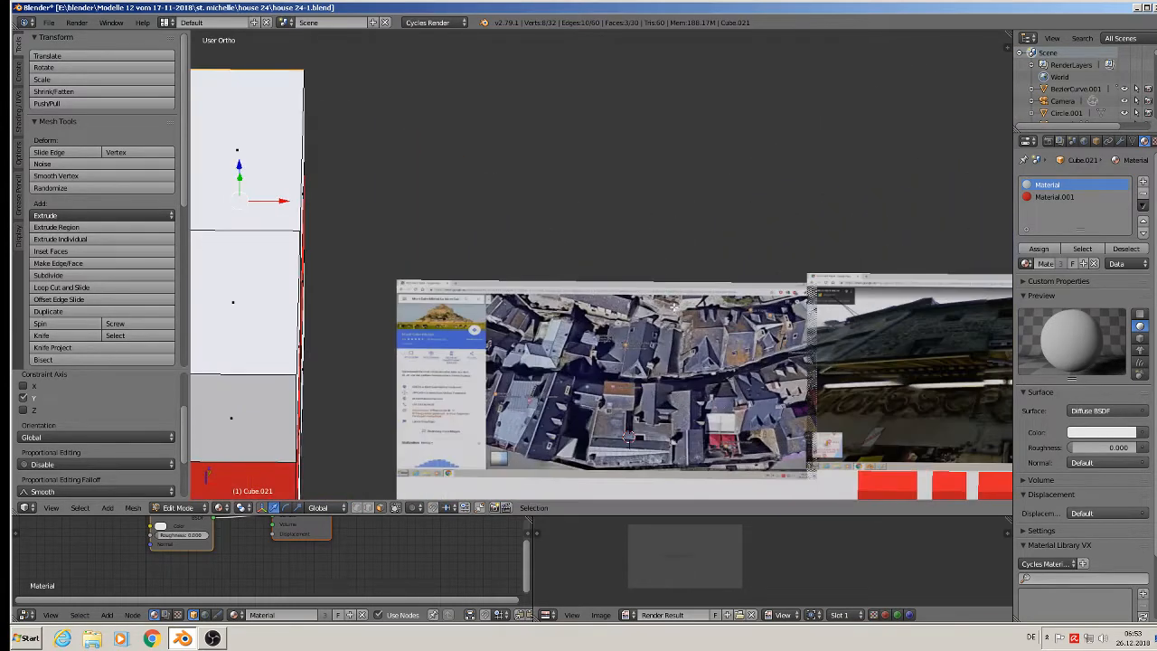
scroll(618, 344, "down", 2)
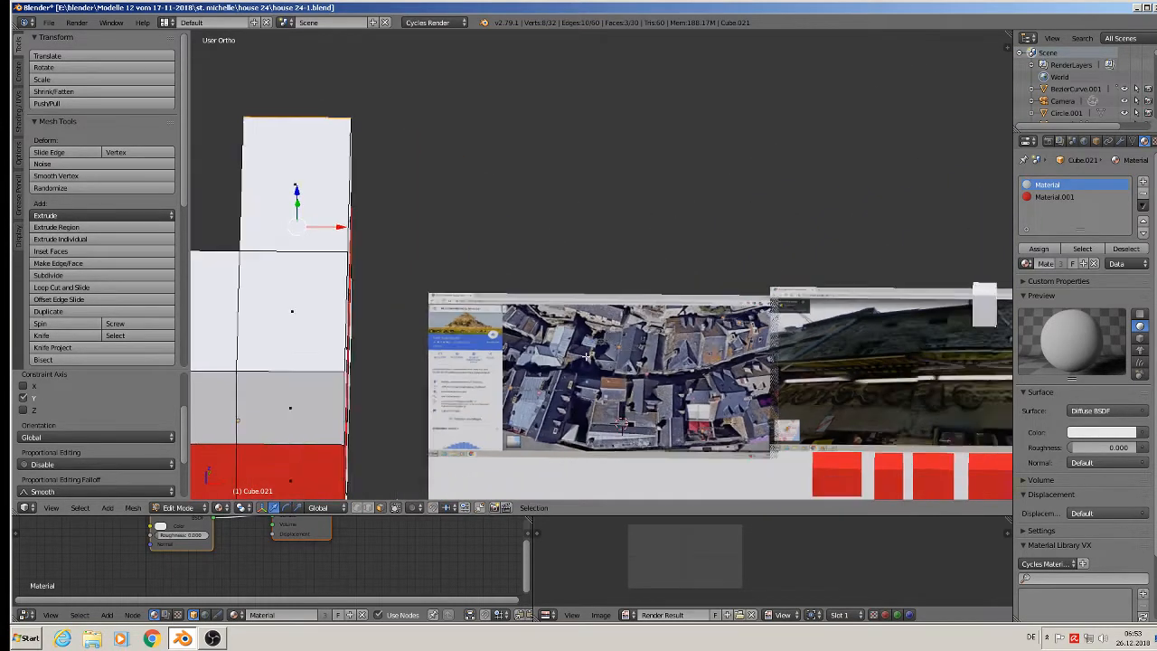
middle_click_drag(619, 344, 734, 310, "shift")
middle_click_drag(556, 300, 575, 144)
right_click(576, 144, "shift")
right_click(600, 204, "shift")
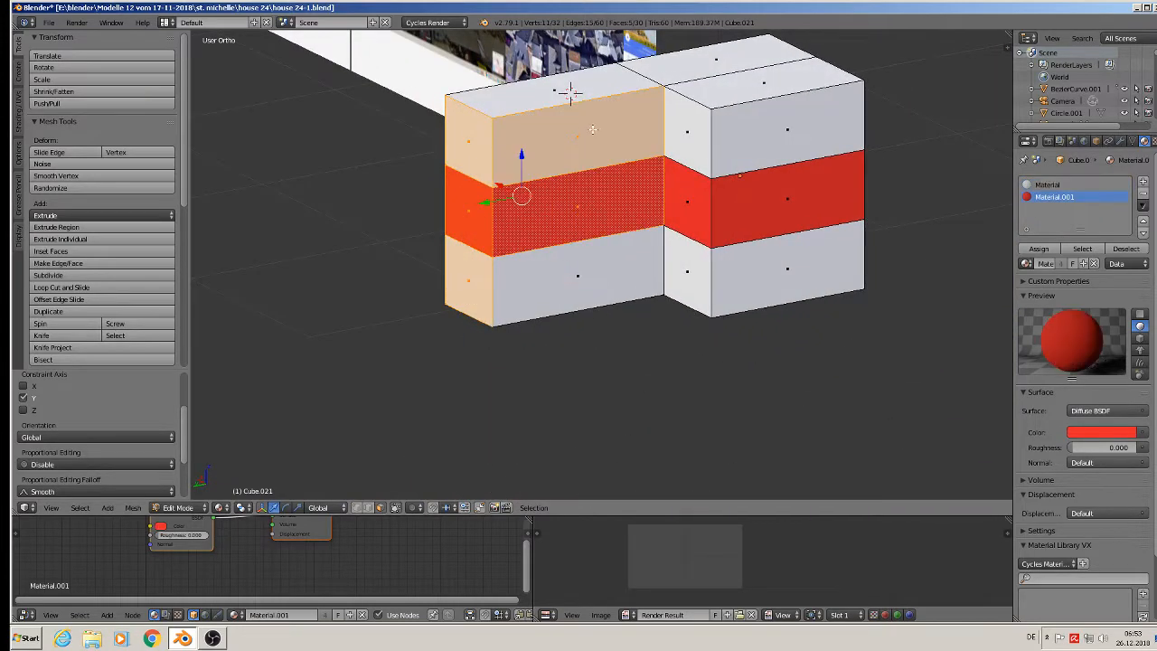
right_click(592, 145)
right_click(599, 186, "shift")
right_click(603, 243, "shift")
middle_click_drag(604, 243, 592, 207)
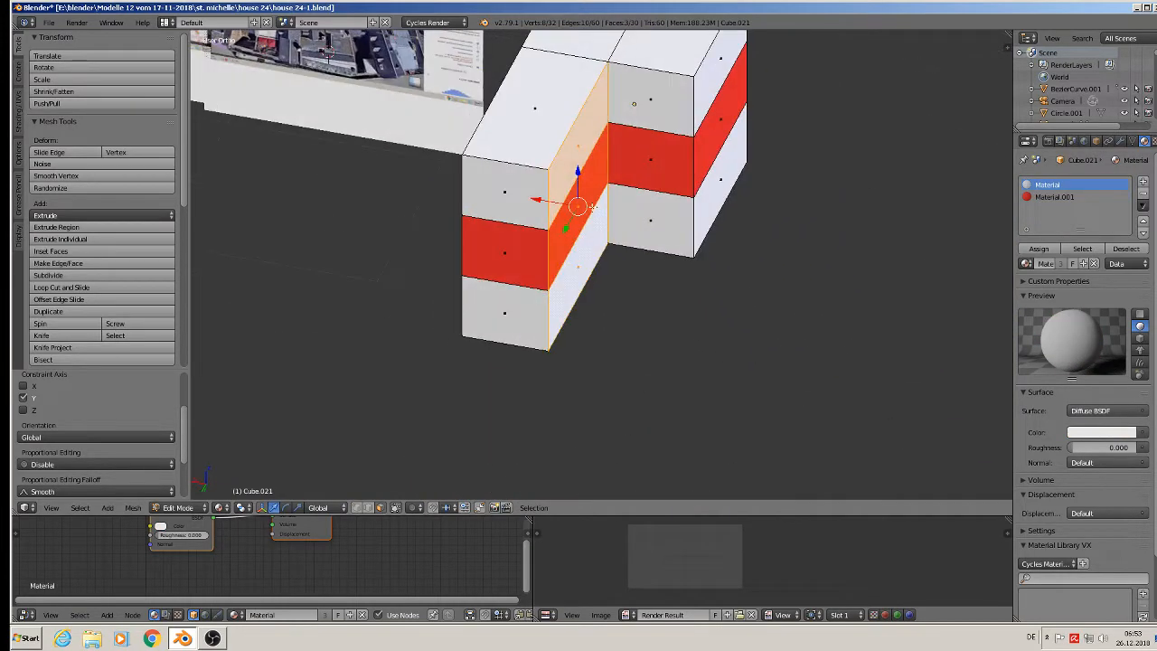
key("g")
key("x")
left_click(592, 208)
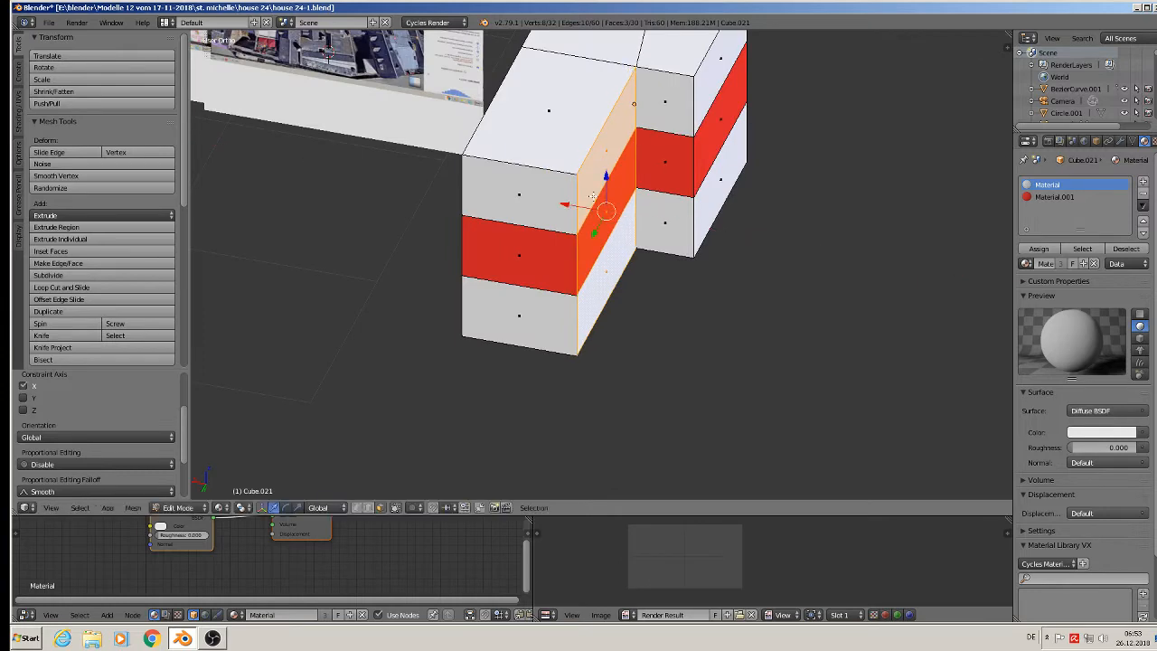
Knife-cut the front block's top surface along X through the middle of its depth, from one side edge to the other.
middle_click_drag(645, 163, 655, 125)
key("KP_1")
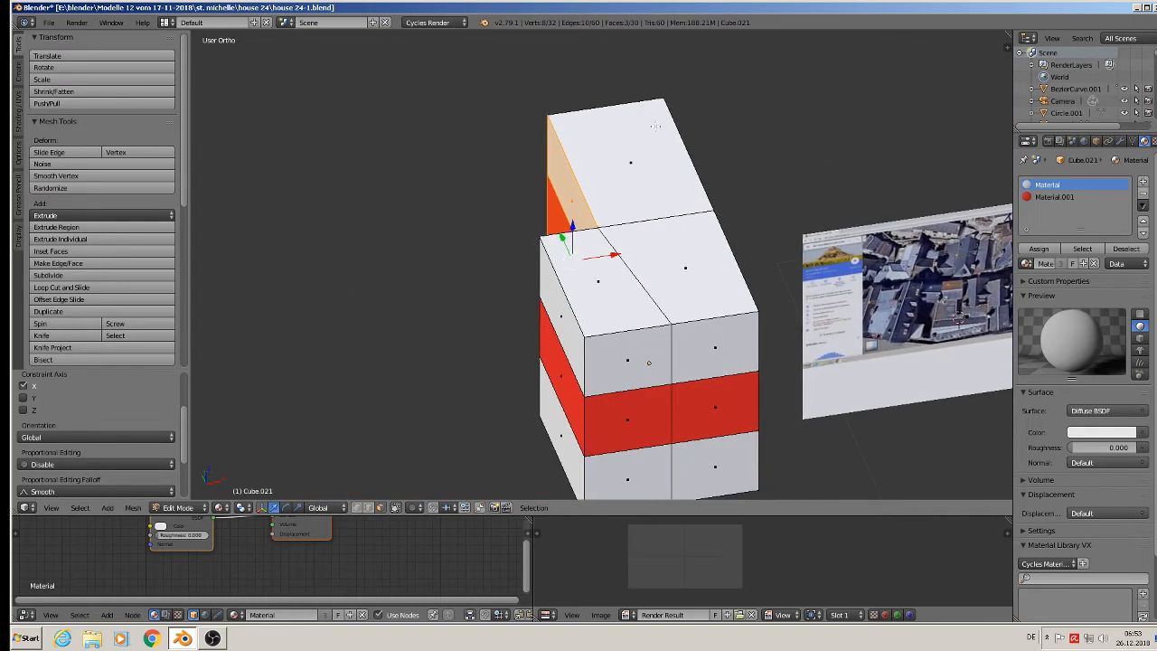
scroll(623, 273, "up", 2)
middle_click_drag(608, 281, 595, 321)
key("KP_7")
scroll(623, 282, "down", 1)
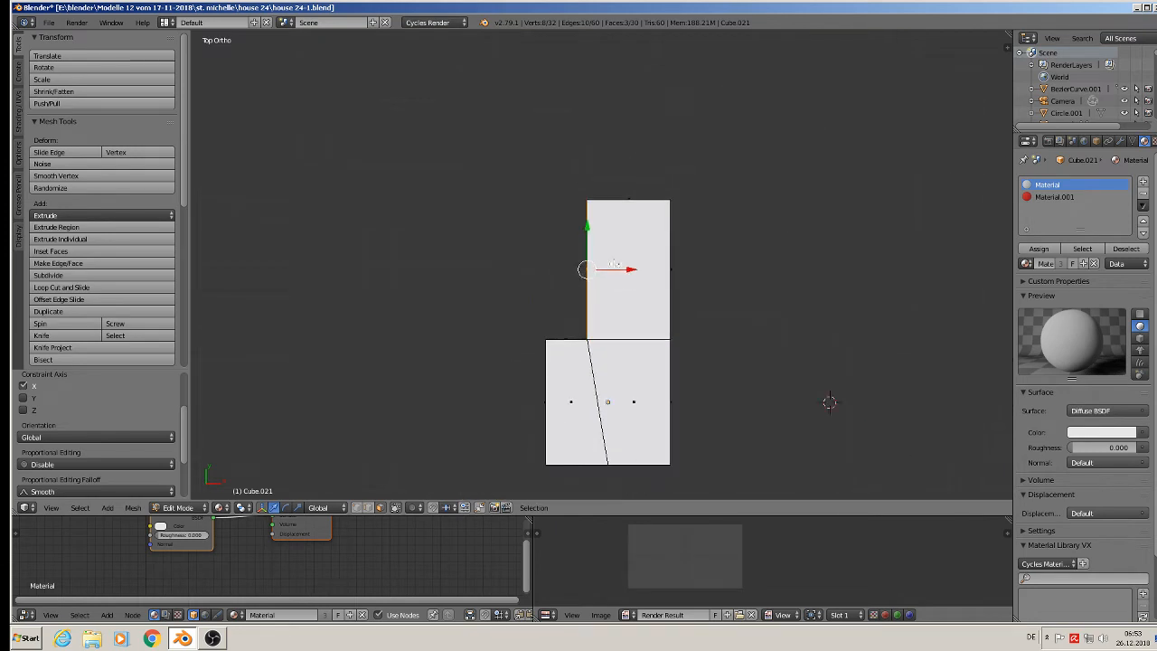
middle_click_drag(623, 282, 509, 180, "shift")
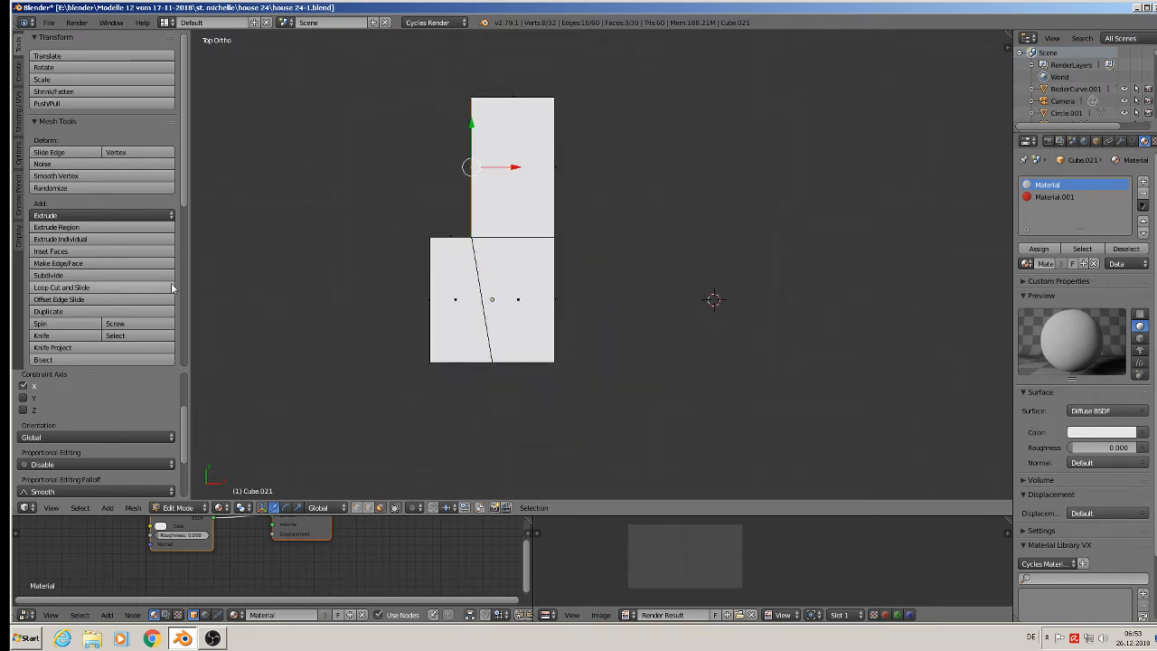
left_click(58, 337)
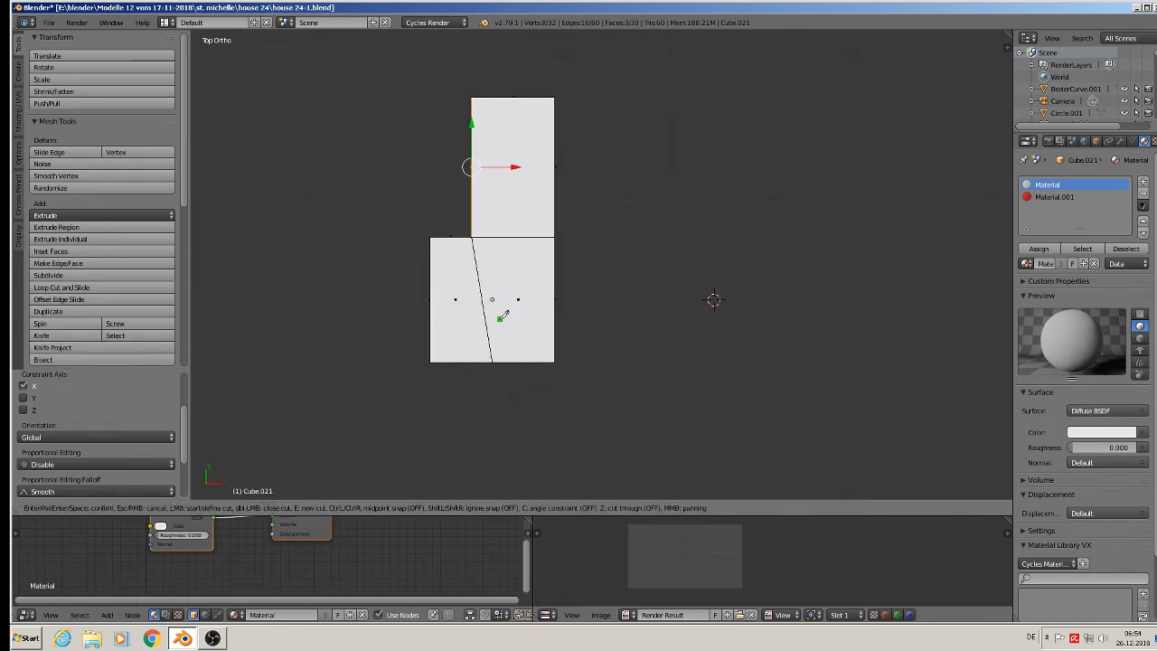
left_click(440, 298)
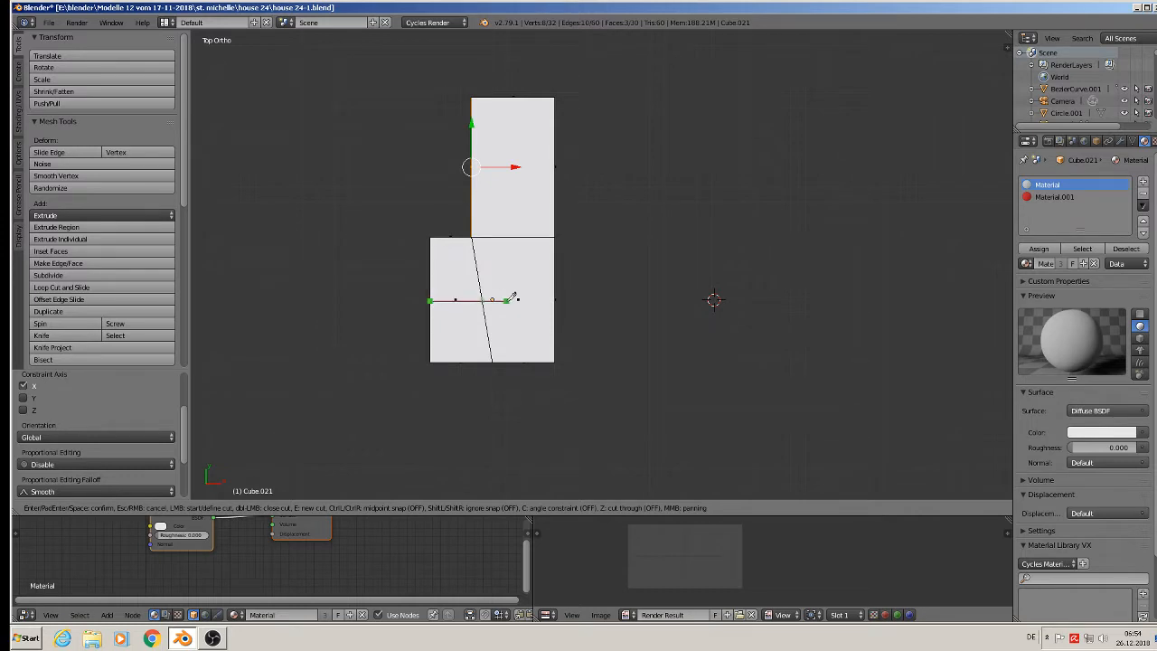
left_click(554, 300)
key("Return")
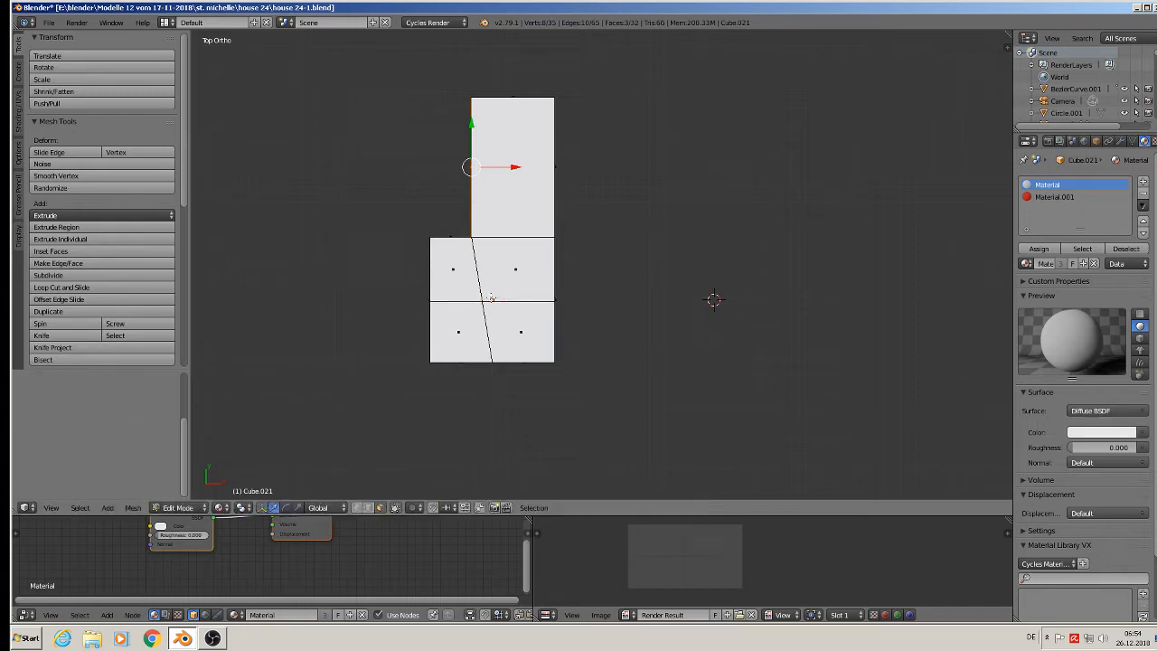
Knife-cut a line along Y over the top, from the block's front edge to the wing's rear edge near the wing's centre.
left_click(57, 334)
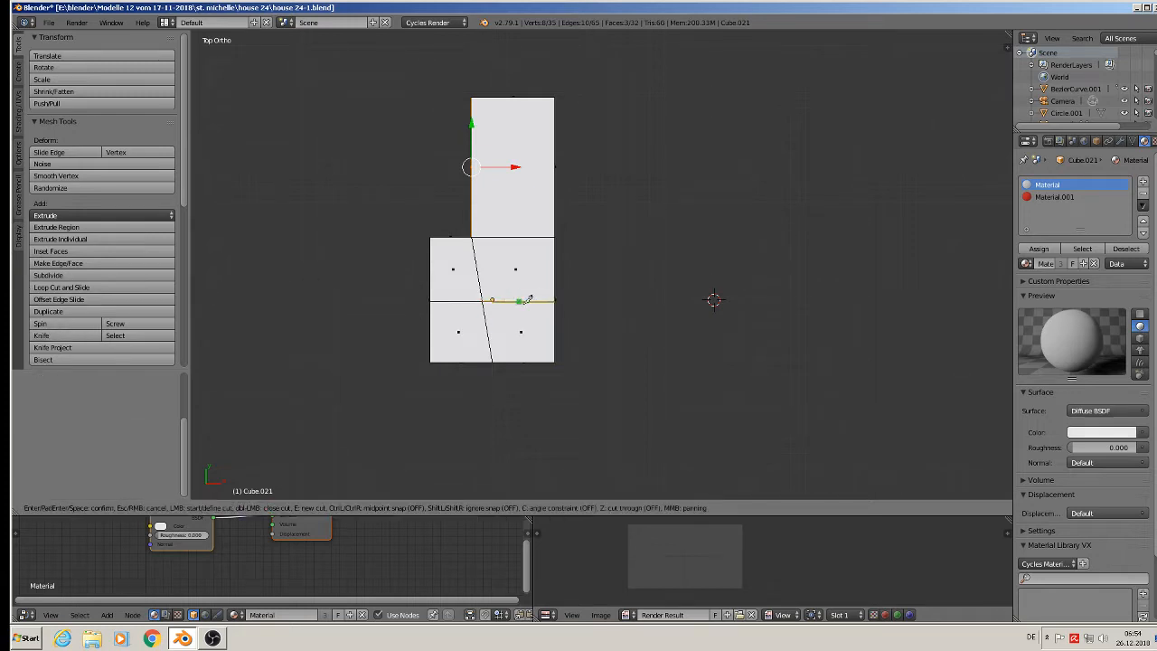
left_click(523, 357)
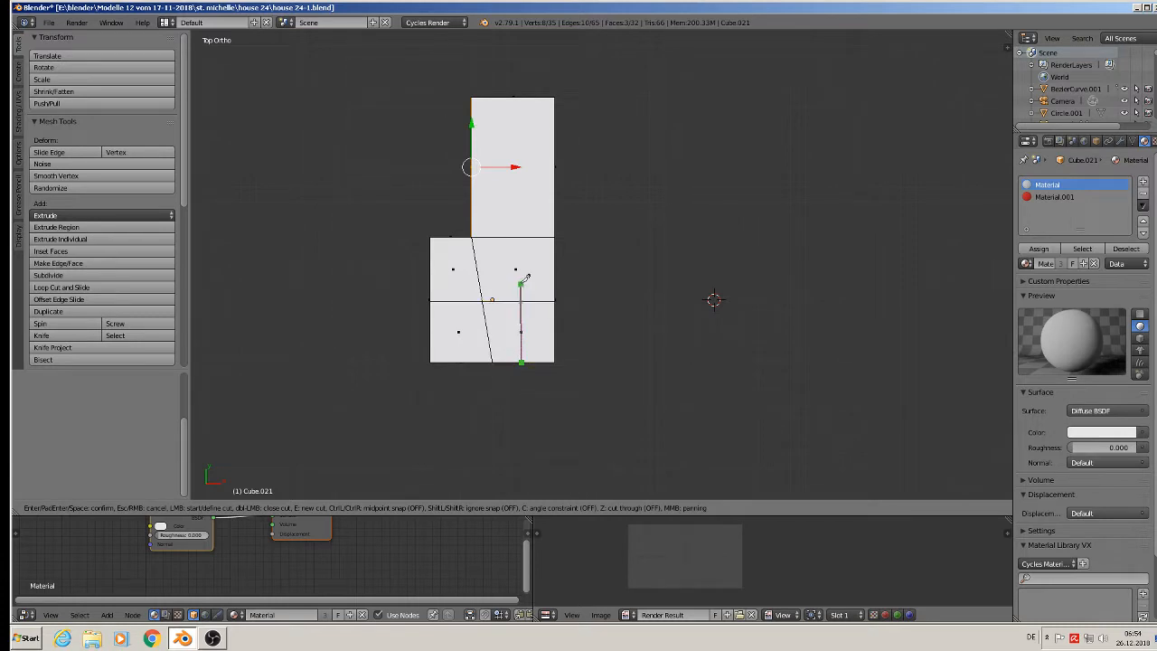
left_click(519, 95)
key("Return")
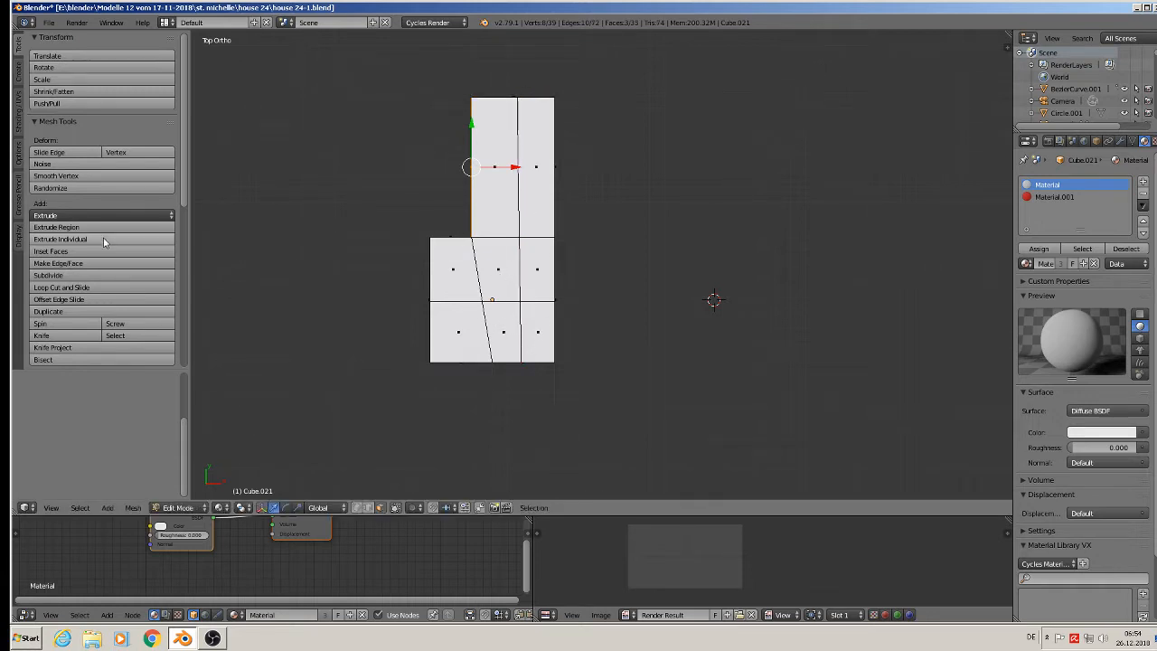
Knife-cut a diagonal from the crossing of the two roof cuts to the inner corner between block and wing.
left_click(84, 336)
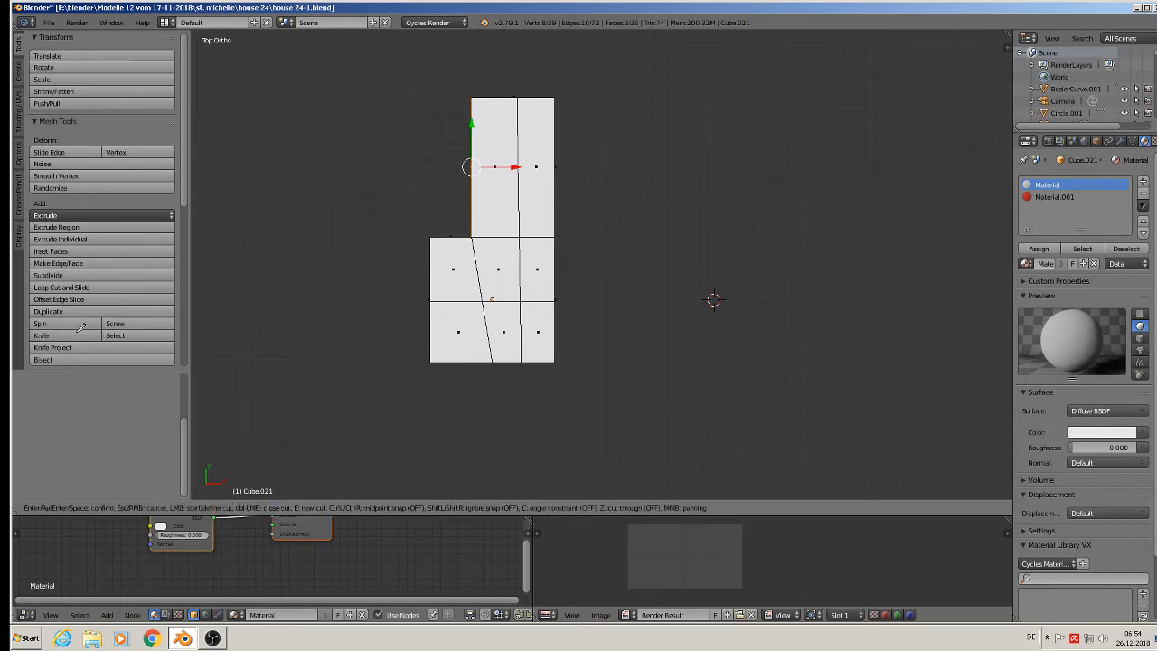
left_click(519, 300)
left_click(480, 233)
key("Return")
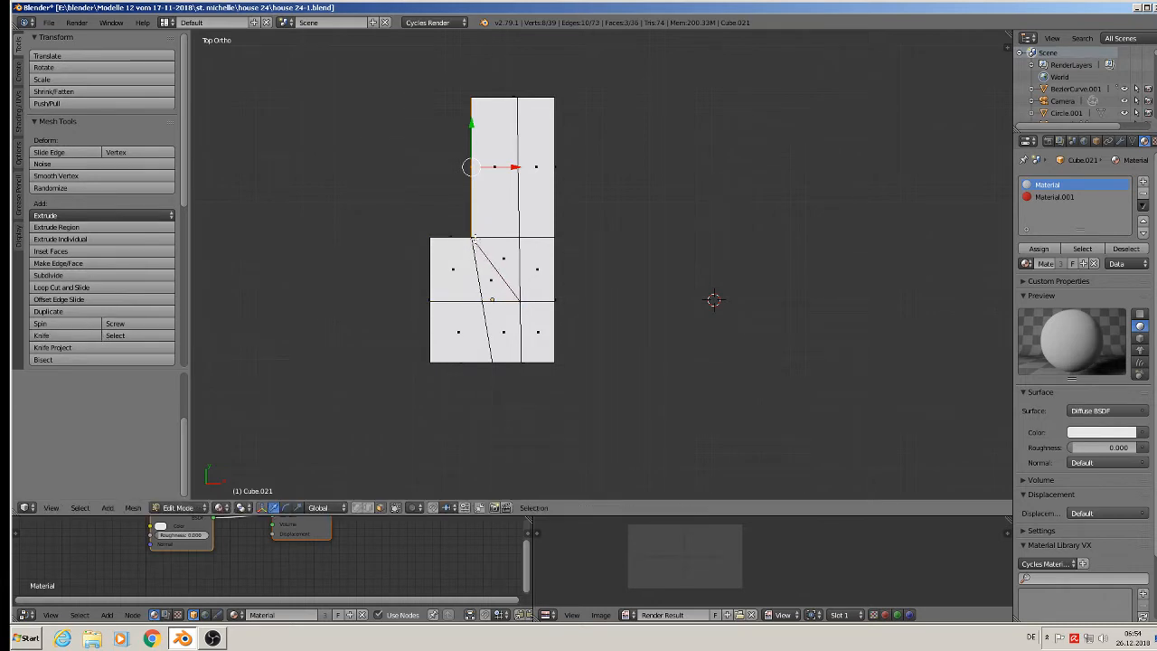
Raise the lengthwise cut edges and the -X part of the cross cut along Z to form the roof ridges.
scroll(497, 270, "up", 3)
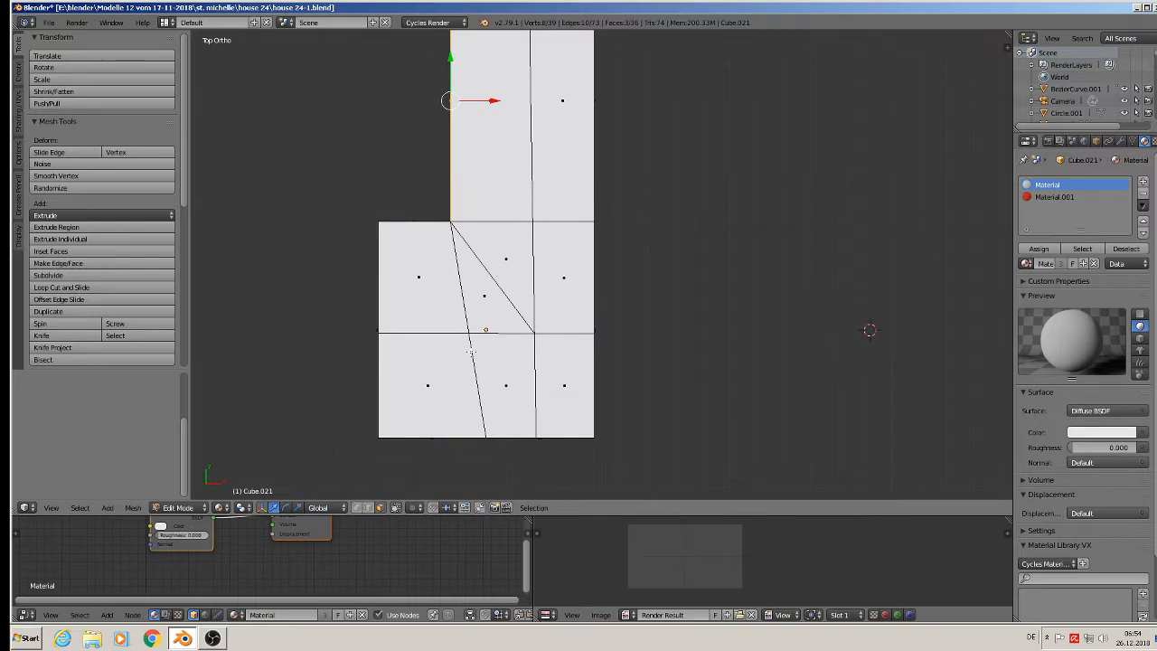
middle_click_drag(472, 353, 647, 328)
middle_click_drag(613, 255, 623, 415, "shift")
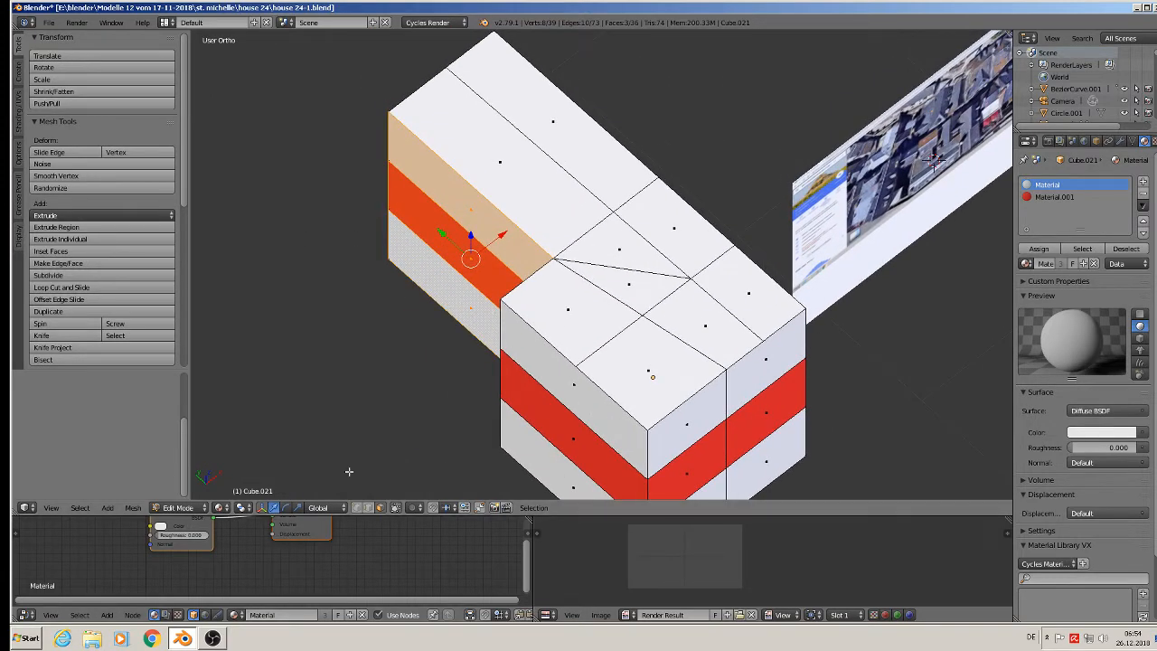
left_click(368, 507)
right_click(610, 210)
right_click(616, 218)
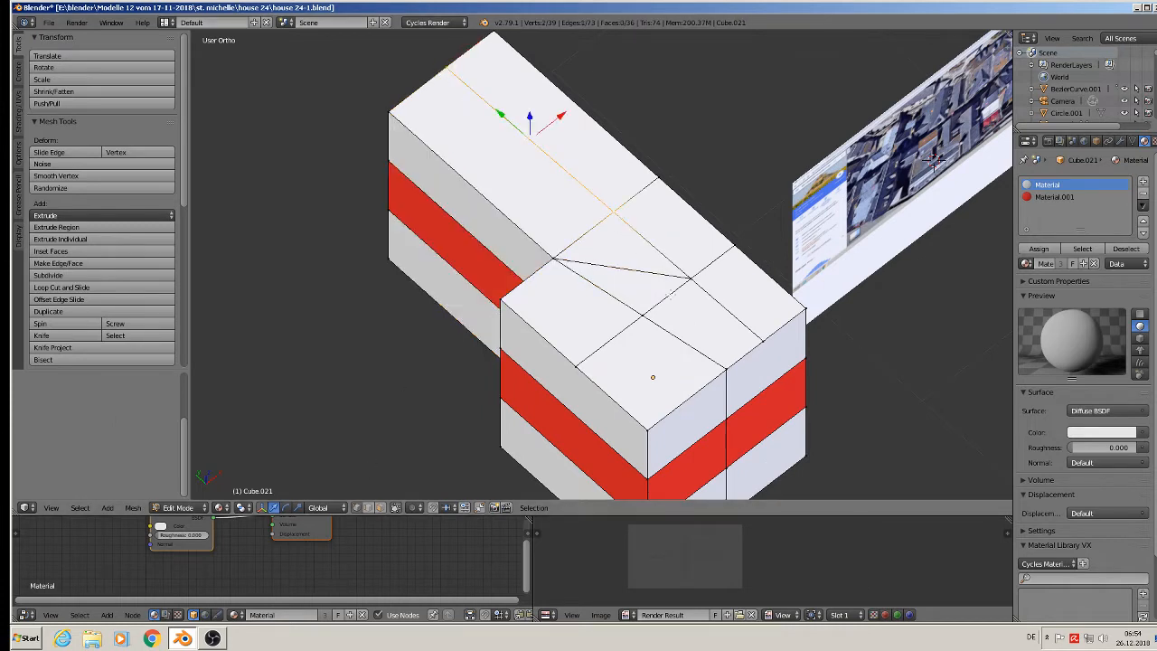
right_click(698, 286, "shift")
right_click(762, 338, "shift")
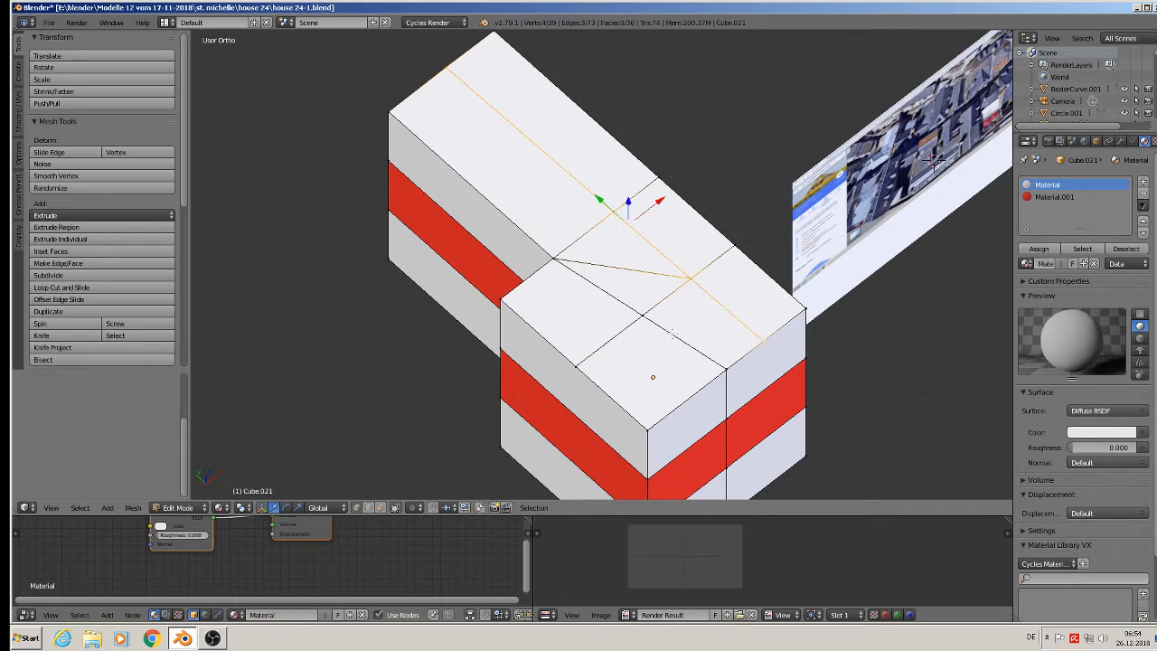
right_click(640, 314, "shift")
right_click(575, 366, "shift")
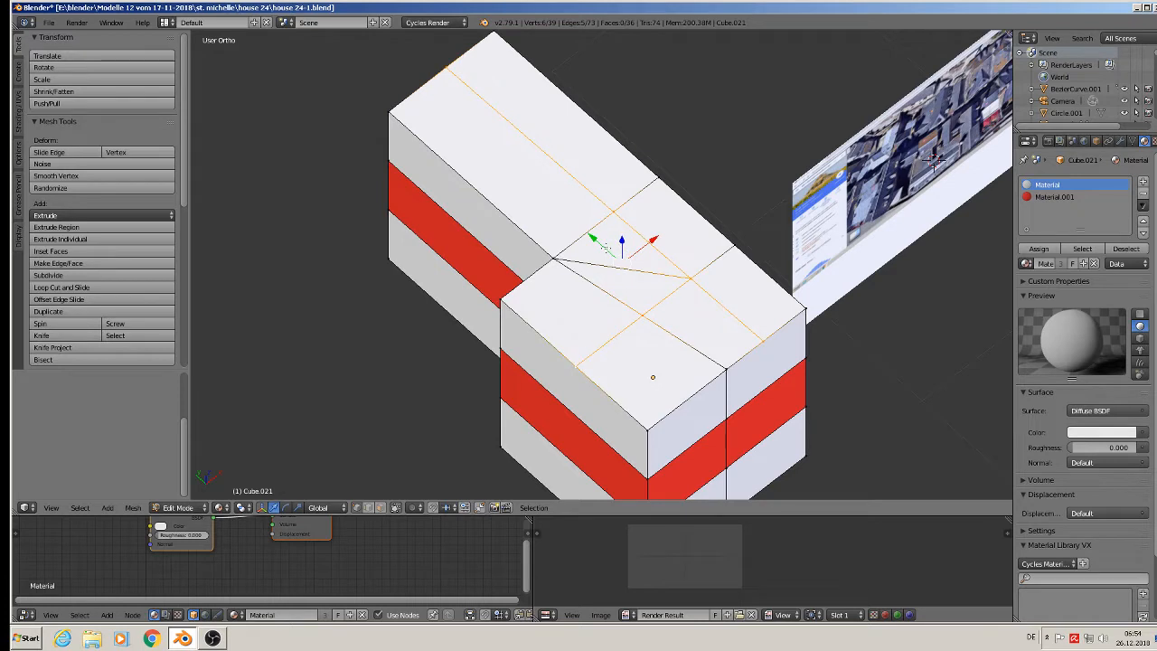
left_click_drag(621, 240, 606, 206)
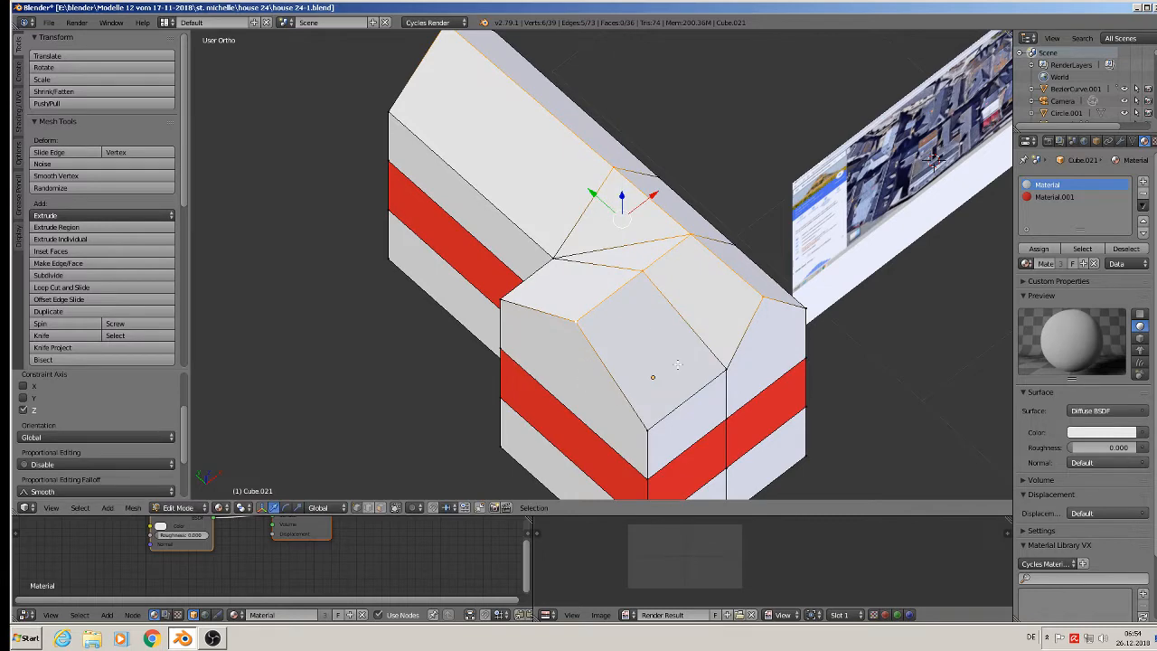
Return to Object Mode and save the file under its existing name.
middle_click_drag(677, 364, 587, 341)
key("Tab")
scroll(621, 293, "down", 3)
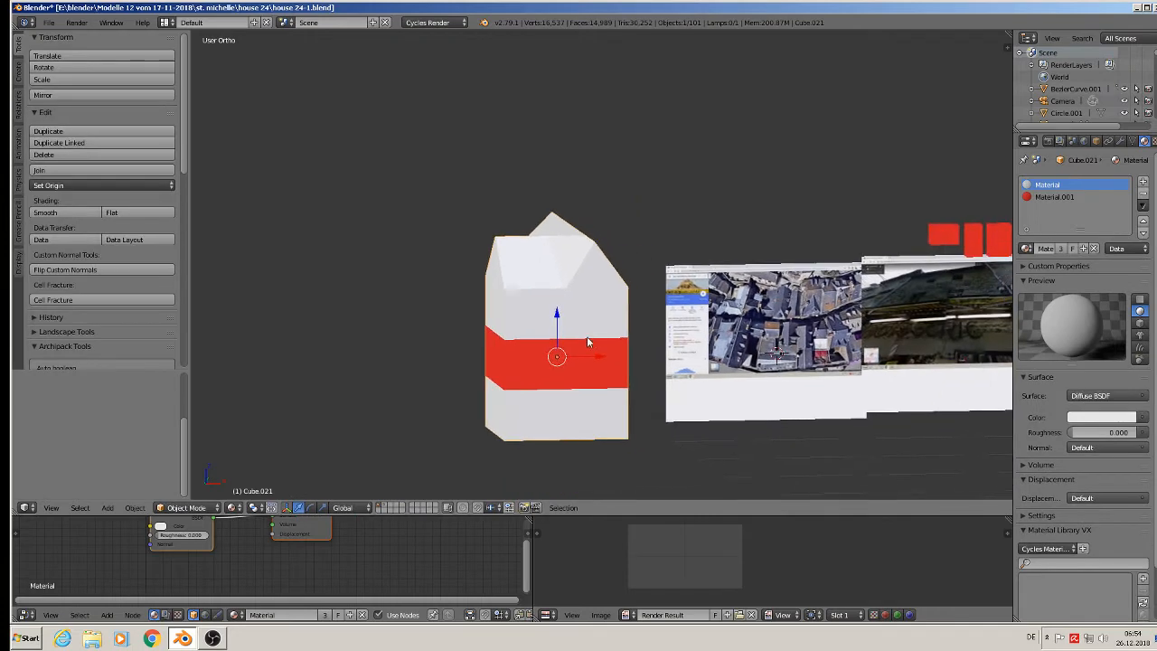
left_click(48, 21)
left_click(112, 115)
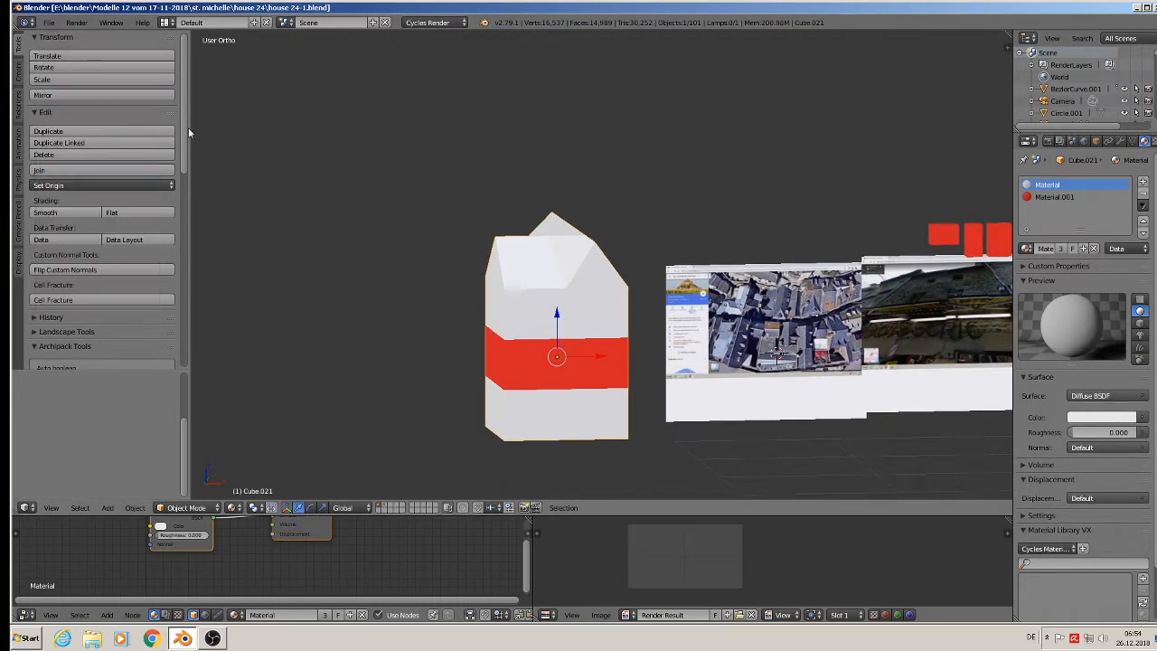
Examine the aerial and street-view reference photos for the house's roof, facade and windows.
scroll(840, 361, "up", 5)
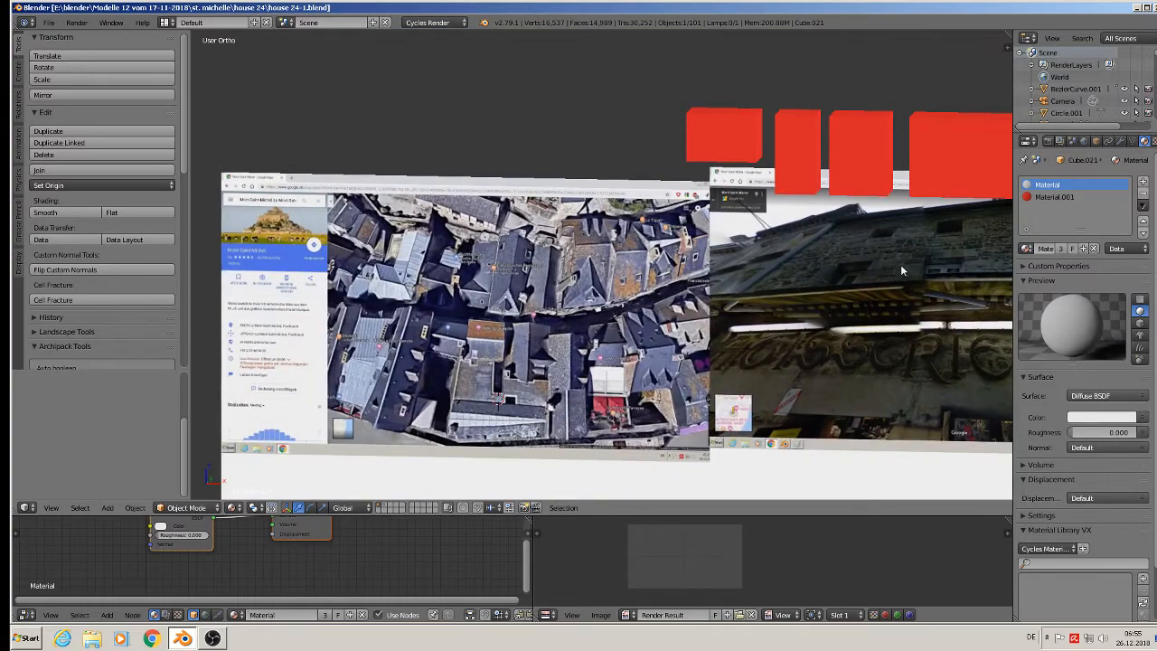
key("KP_1")
scroll(919, 261, "up", 4)
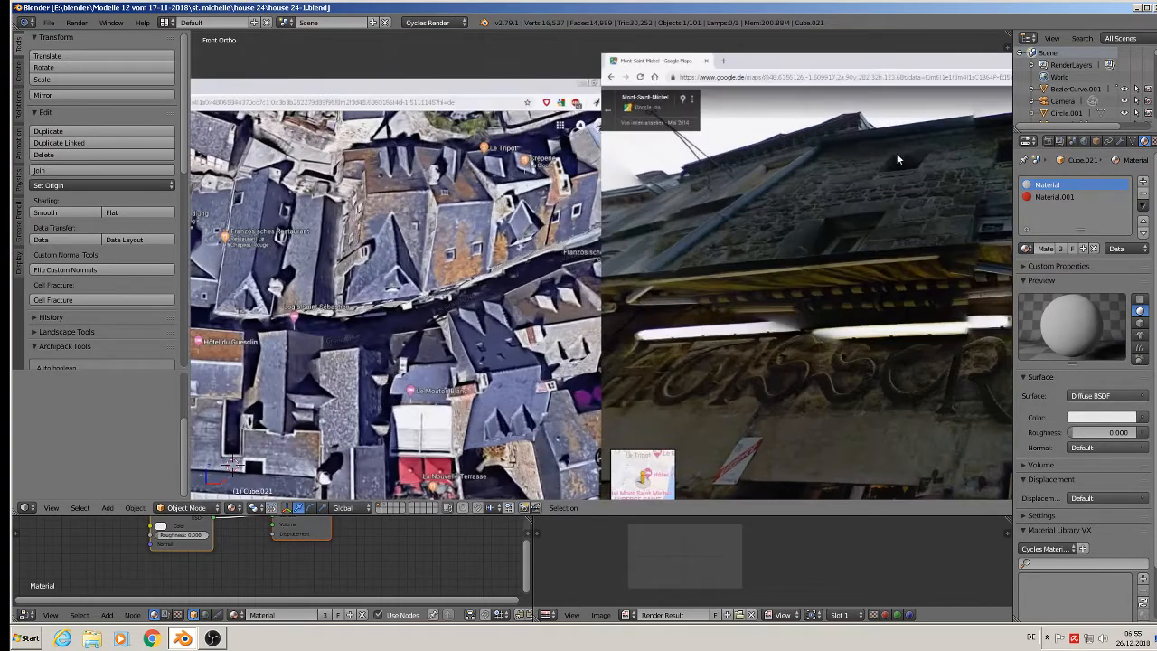
scroll(688, 275, "up", 1)
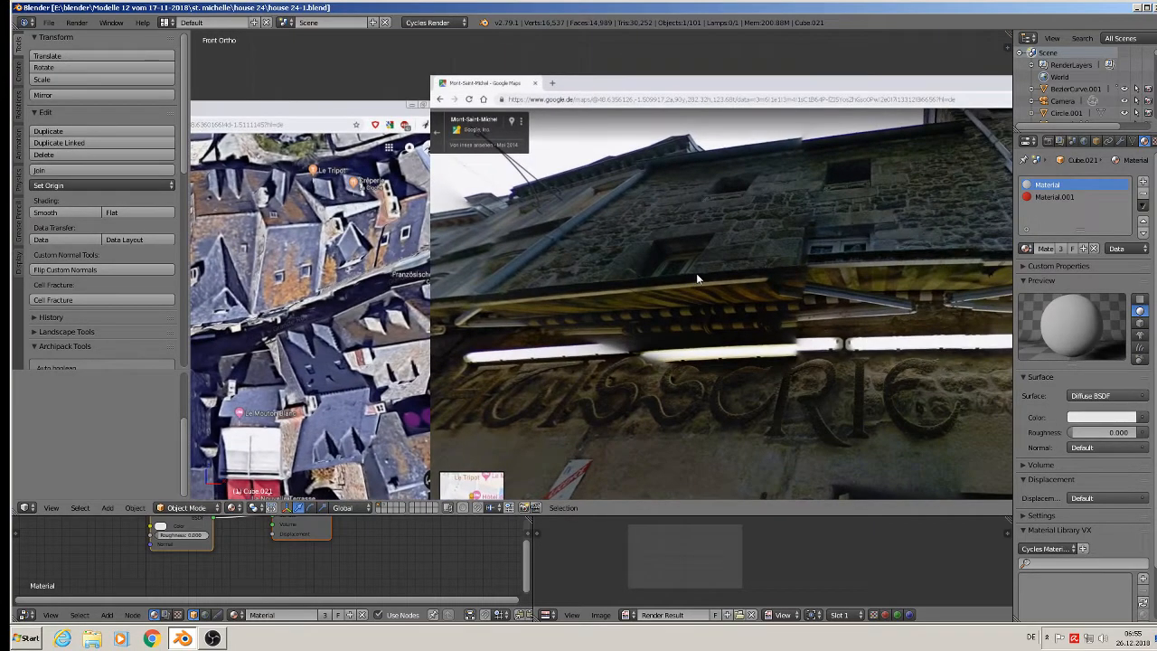
scroll(705, 275, "down", 5)
key("KP_Decimal")
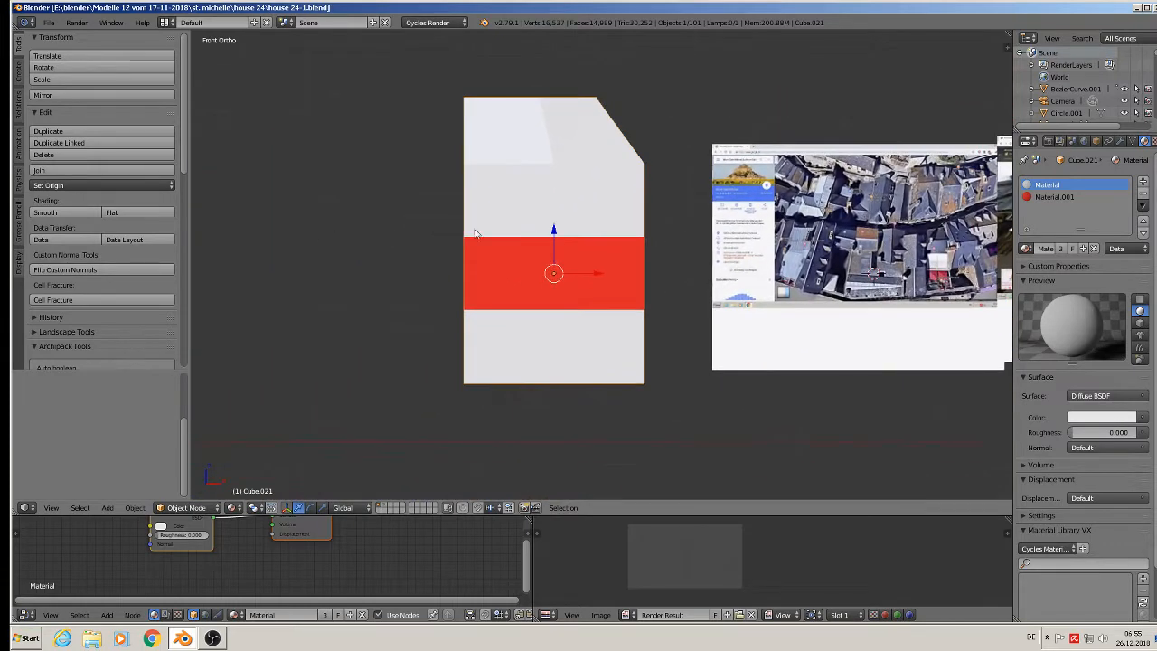
scroll(318, 233, "down", 1)
middle_click_drag(780, 257, 549, 311, "shift")
middle_click_drag(841, 83, 830, 165, "shift")
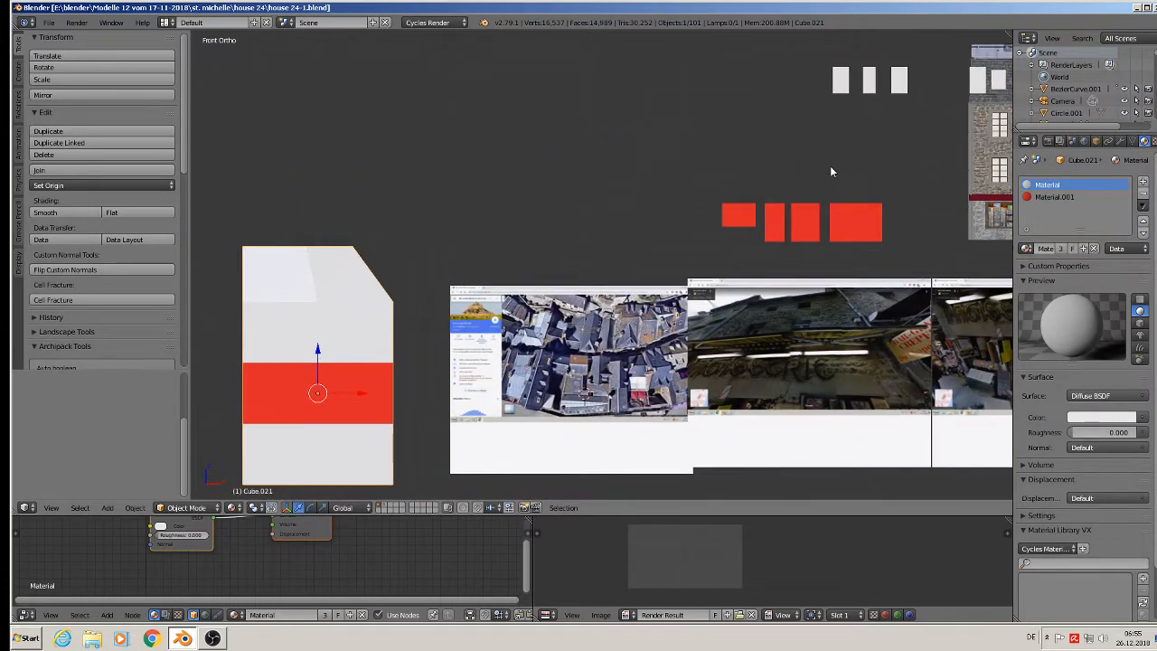
Separate the shortest red box, at the -X end of the row of four, into its own object.
right_click(770, 220)
key("Tab")
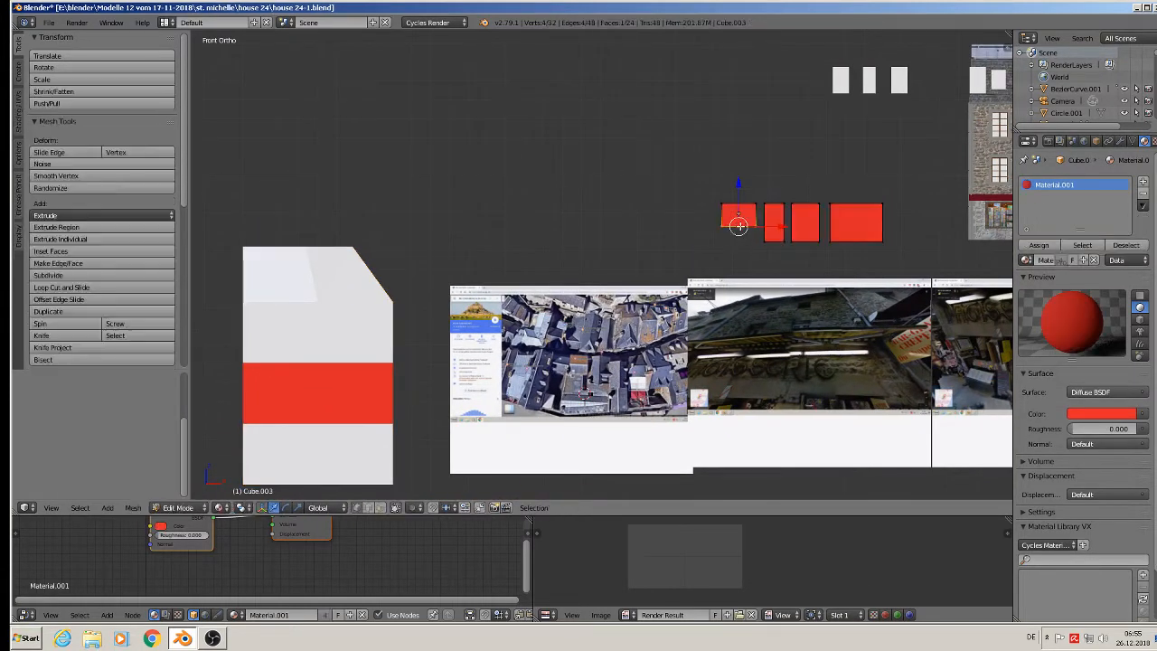
right_click(743, 215)
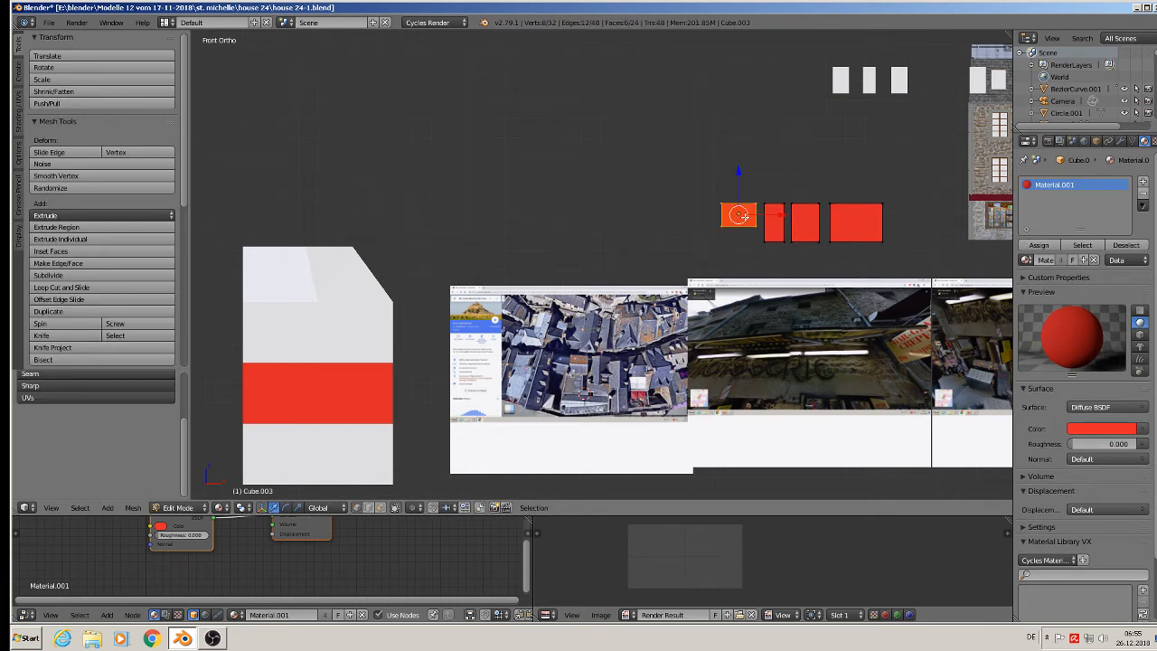
key("p")
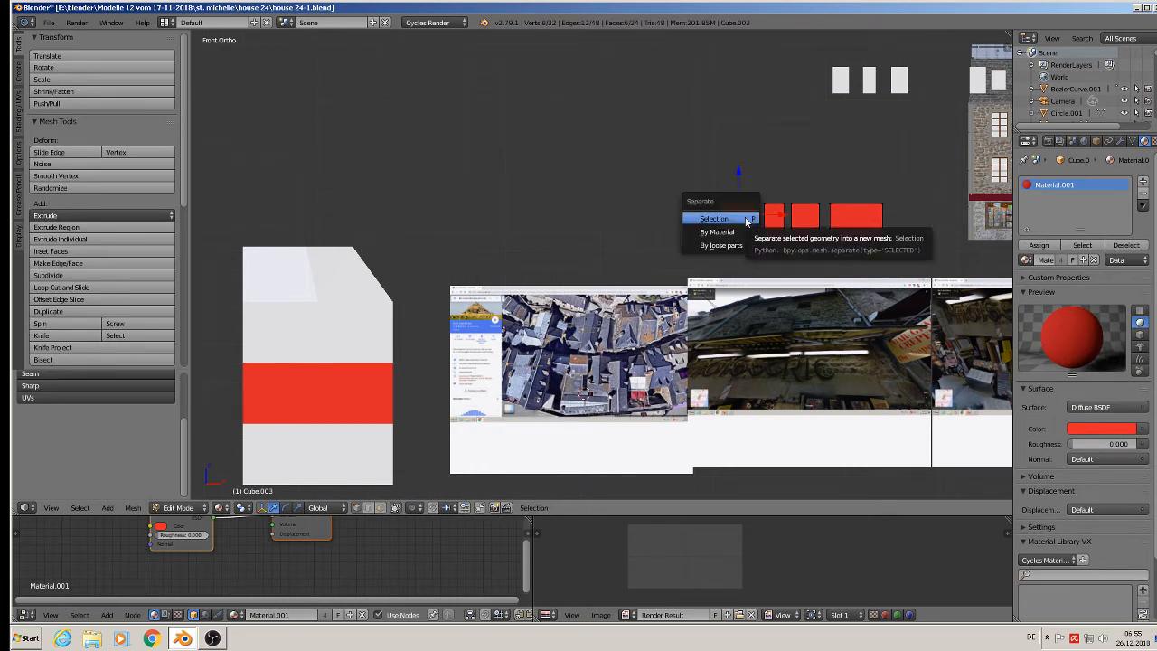
left_click(743, 217)
key("Tab")
Move the separated red box along X towards the house and narrow it along X to about 0.64 of its width.
right_click(745, 222)
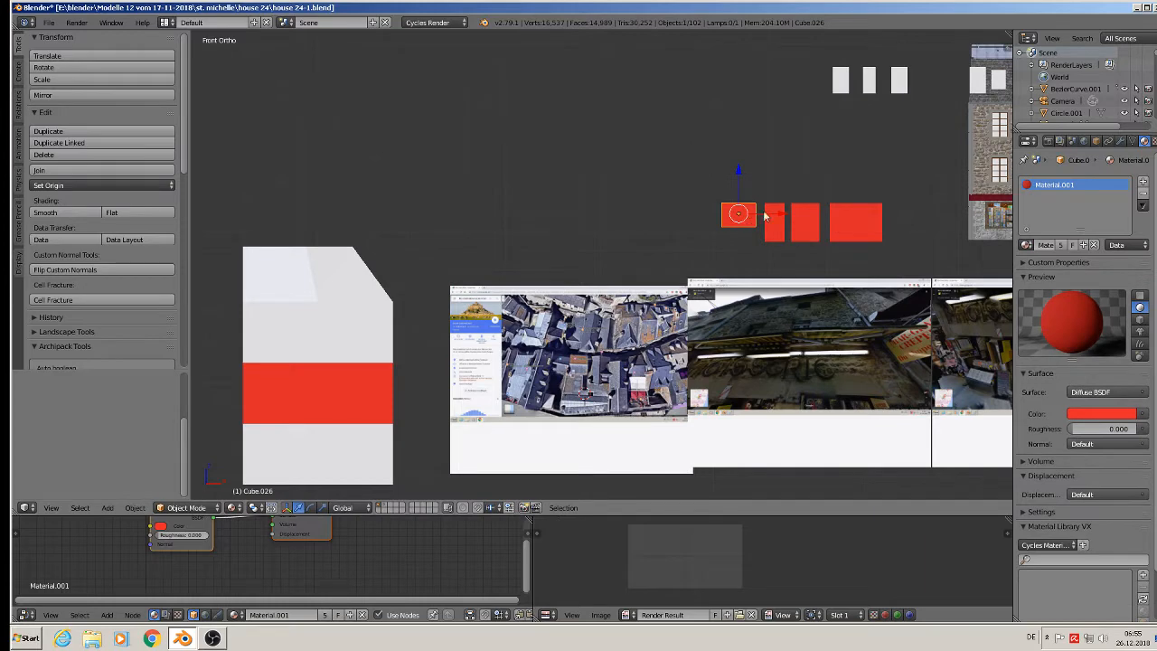
left_click_drag(764, 215, 490, 221)
scroll(485, 227, "up", 1)
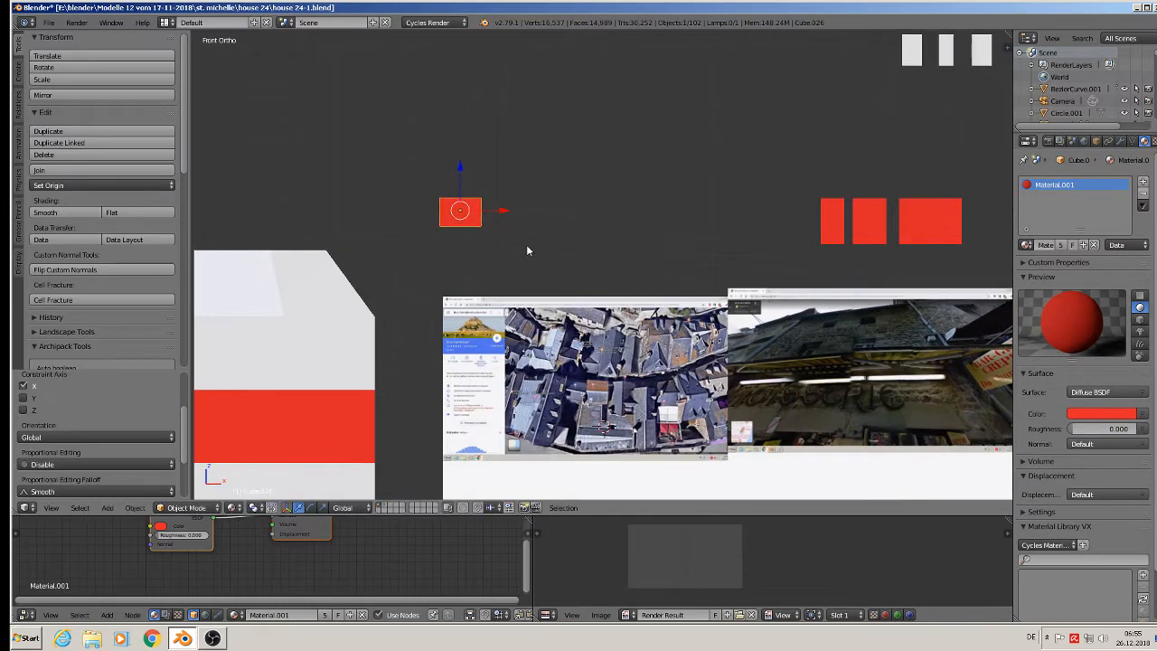
key("s")
key("x")
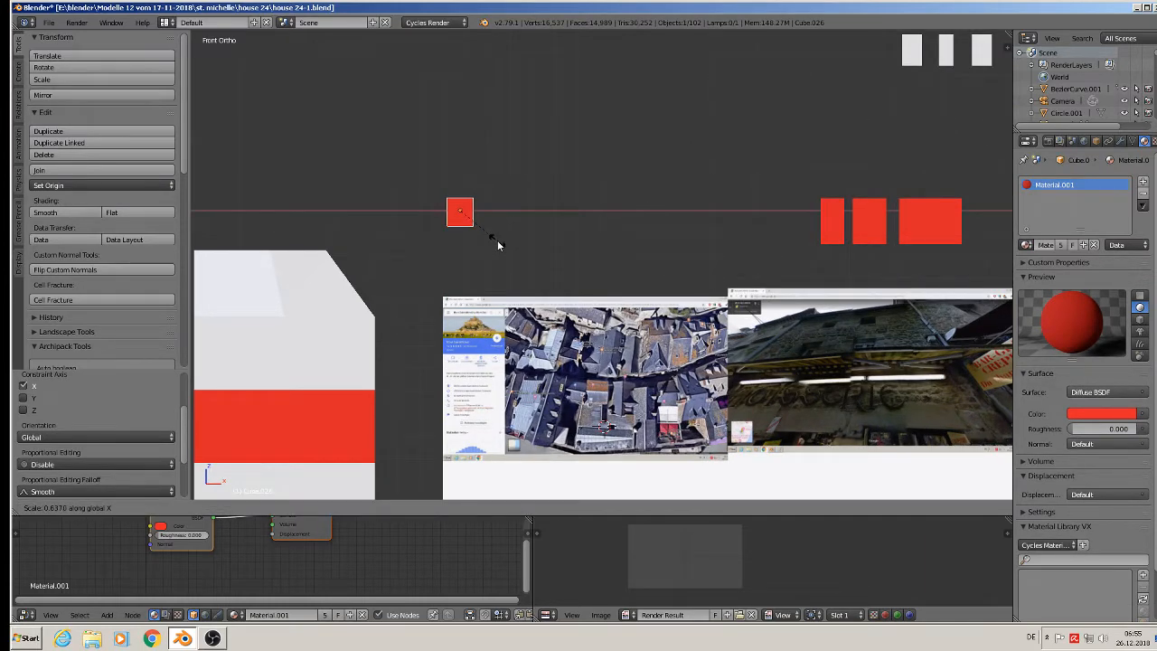
left_click(497, 239)
middle_click_drag(497, 240, 600, 186, "shift")
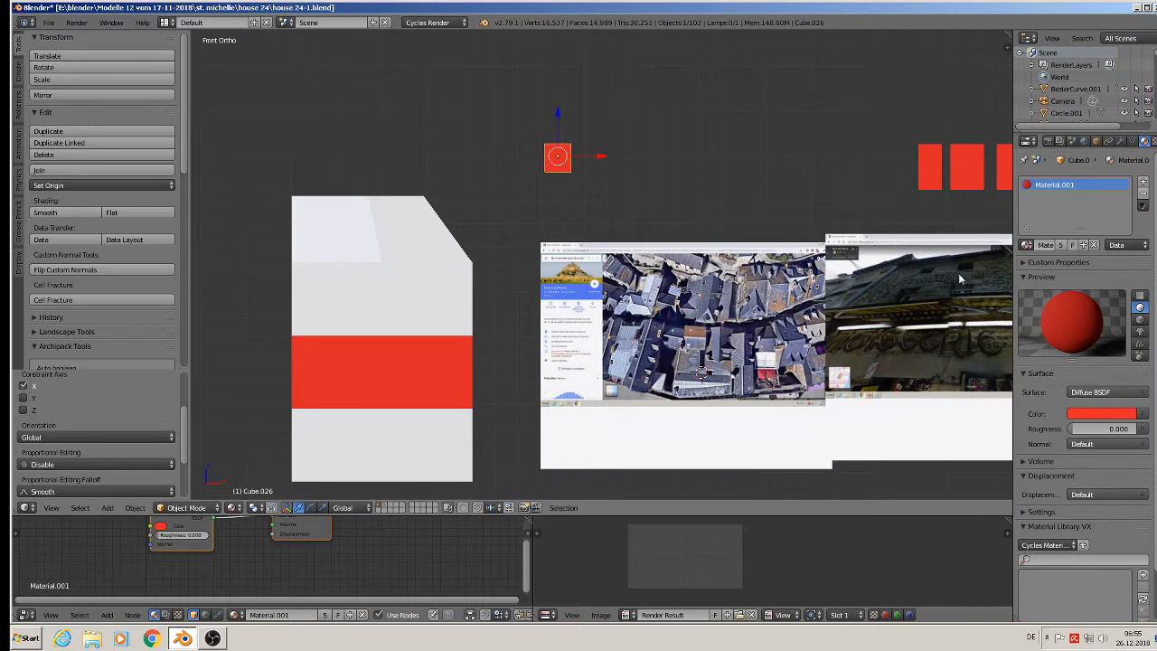
Place the red box on the house's top storey as the -X side window, just above the red band.
left_click_drag(557, 163, 527, 279)
left_click_drag(602, 311, 395, 308)
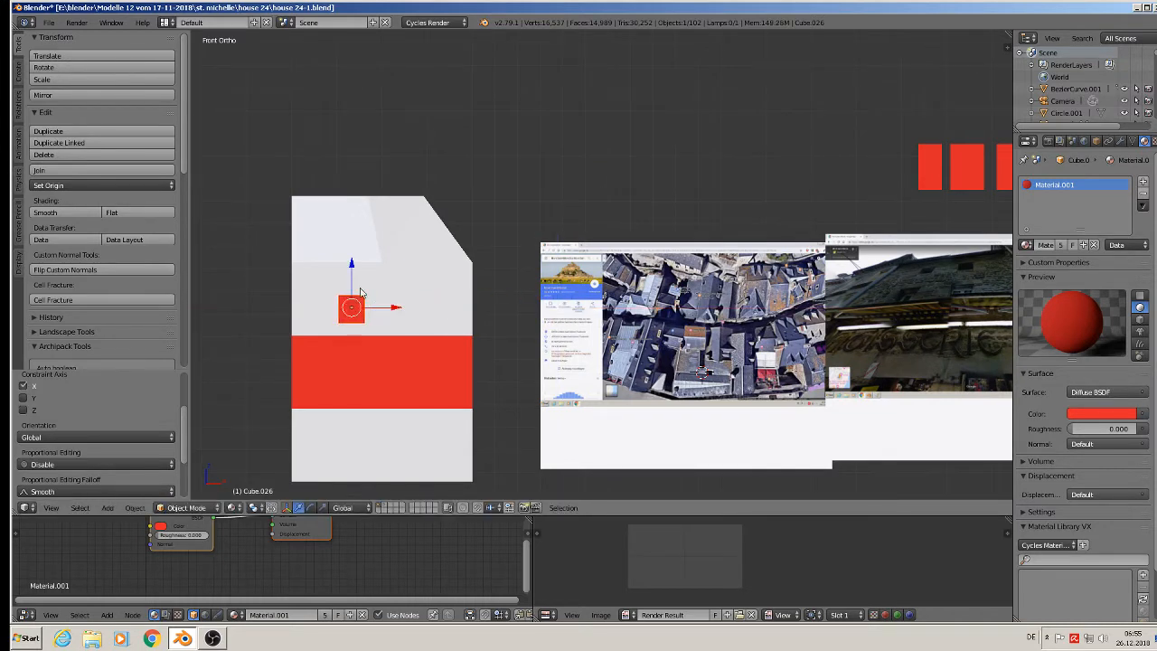
left_click_drag(351, 269, 350, 256)
middle_click_drag(425, 332, 457, 318, "shift")
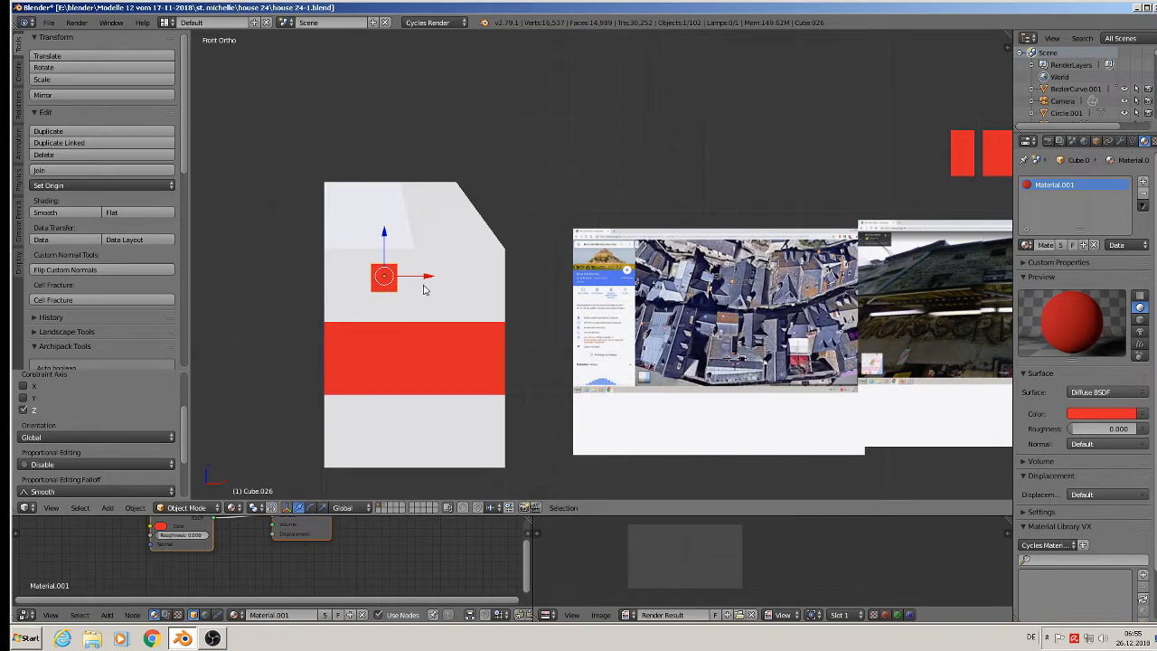
scroll(423, 289, "up", 1)
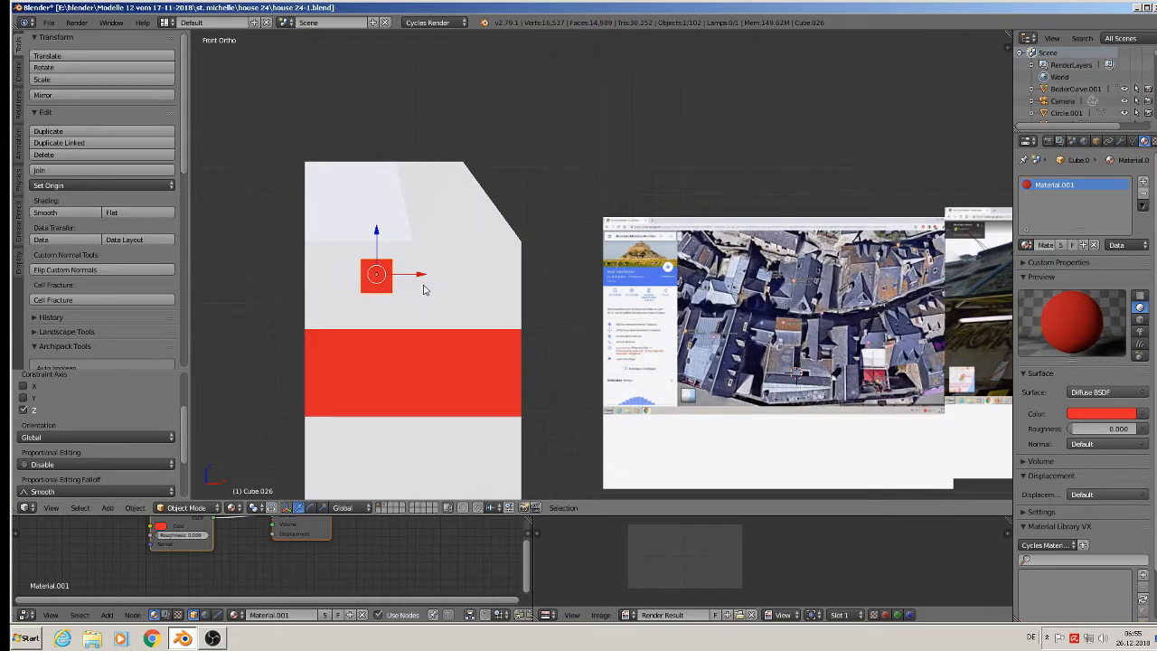
In Edit Mode, duplicate the whole window box and move the copy along +X to form a second top-storey window.
key("Tab")
mouse_move(421, 285)
middle_mouse_down()
mouse_move(390, 320)
mouse_move(412, 298)
middle_mouse_up()
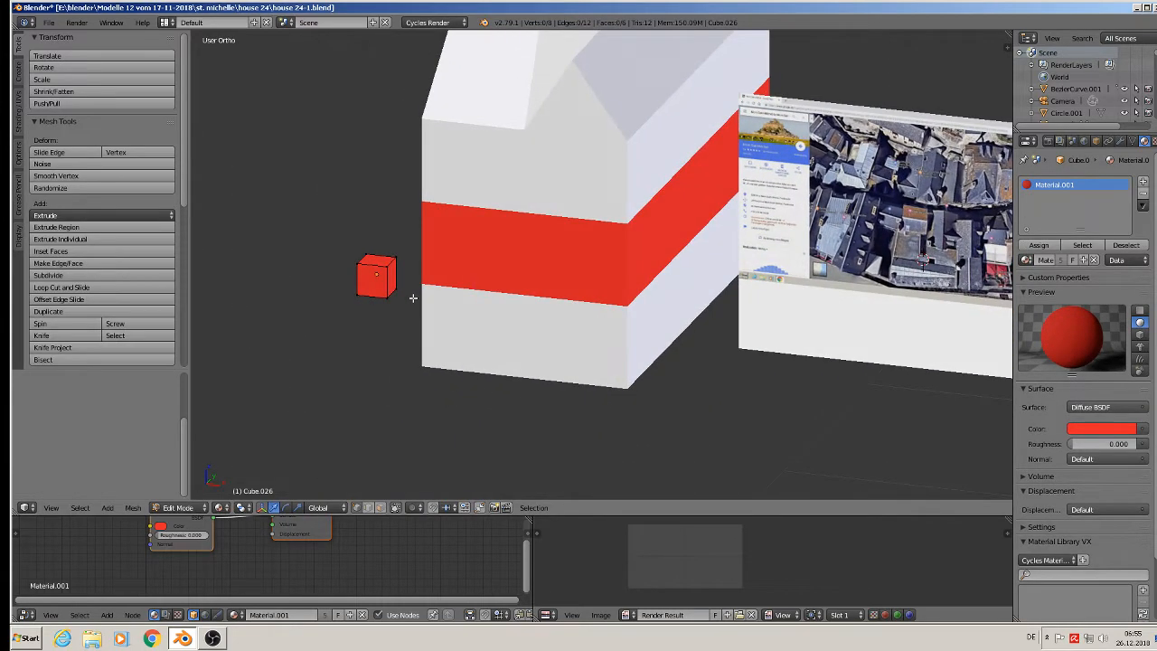
key("KP_1")
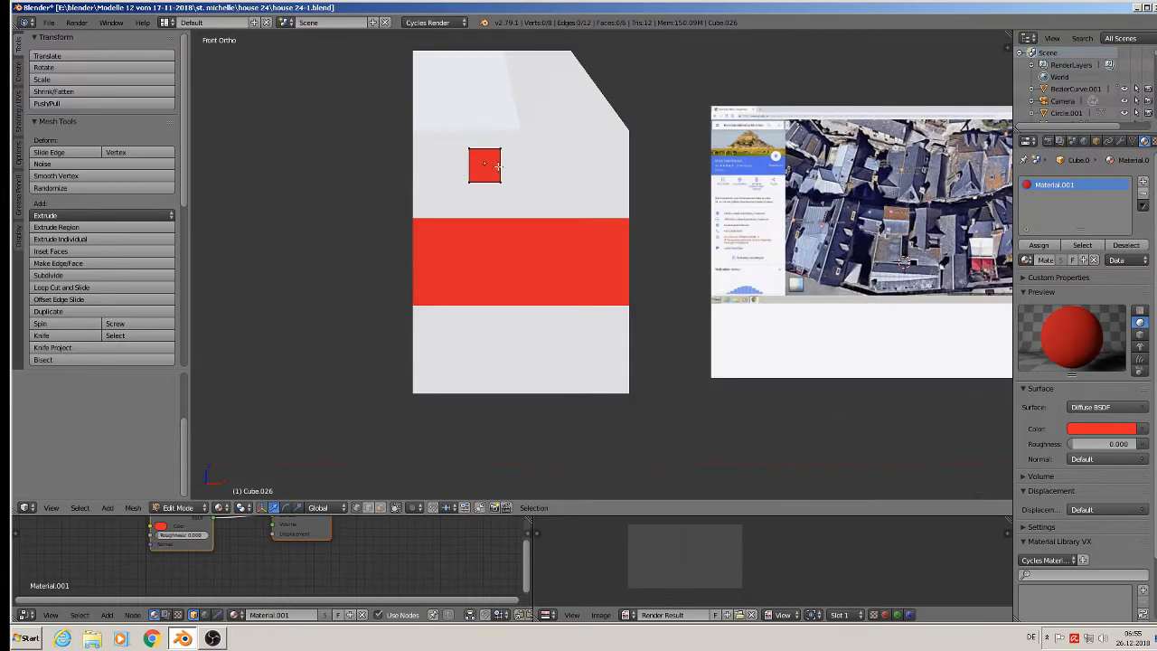
key("a")
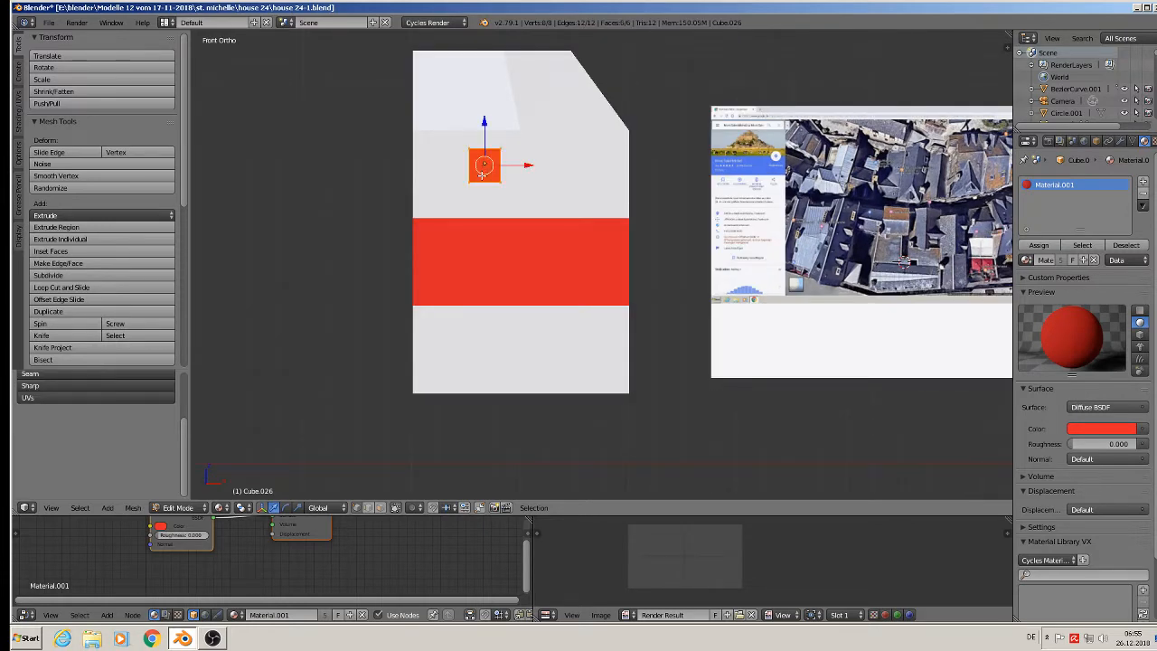
key("e")
key("Escape")
left_click_drag(521, 171, 594, 174)
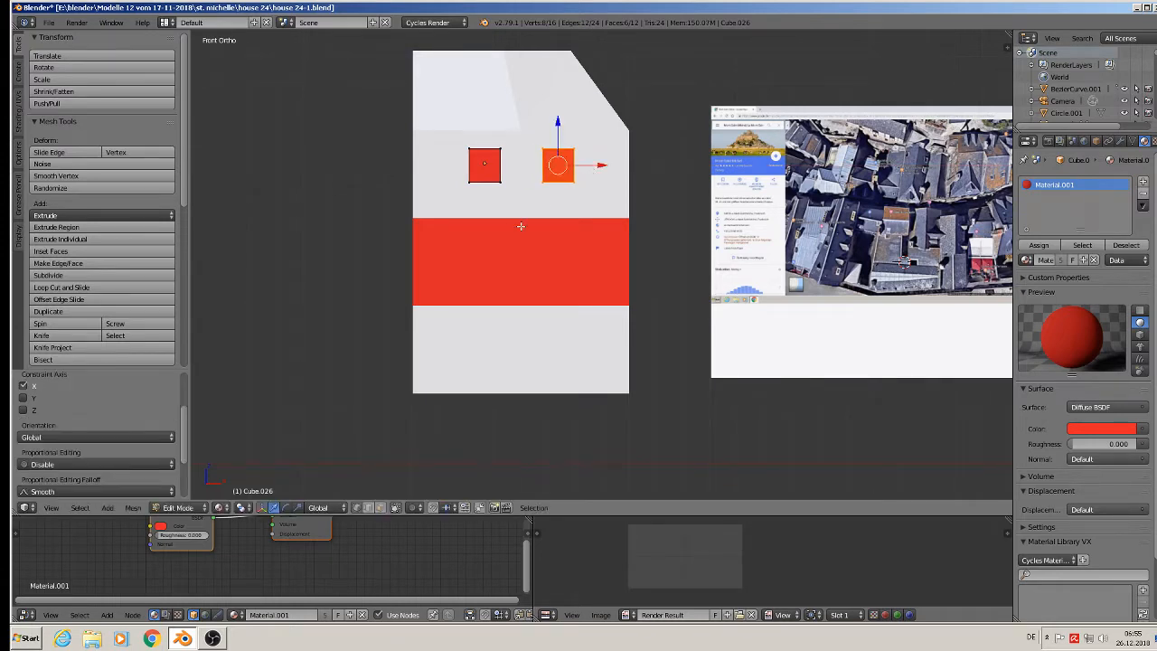
Duplicate both top-storey window boxes and move the copies down along Z onto the red middle storey.
key("l")
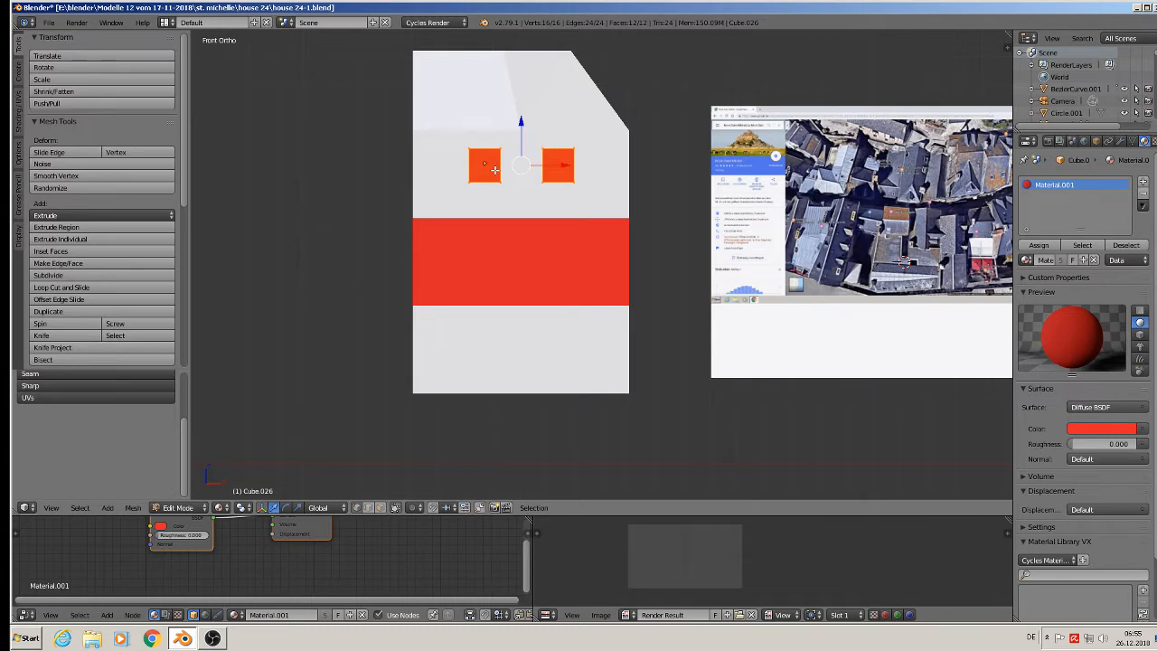
key("shift+d")
key("Escape")
key("g")
key("z")
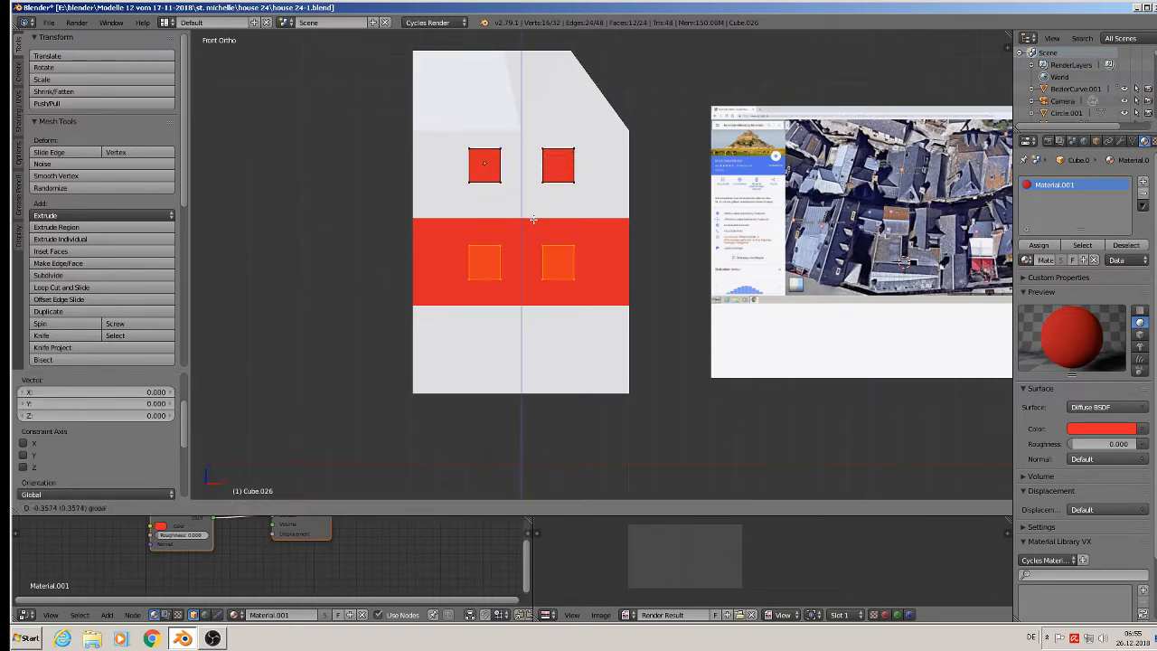
left_click(533, 215)
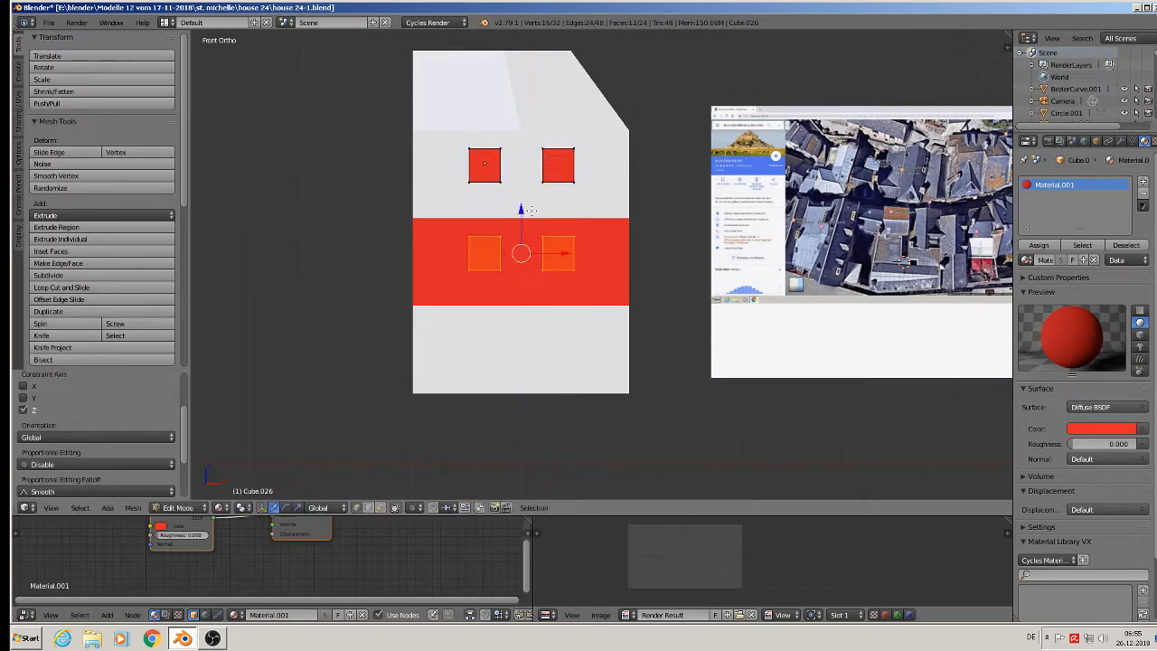
Add a second material slot with the white material named Material and assign it to the middle-storey window boxes.
left_click(1142, 181)
left_click(1027, 263)
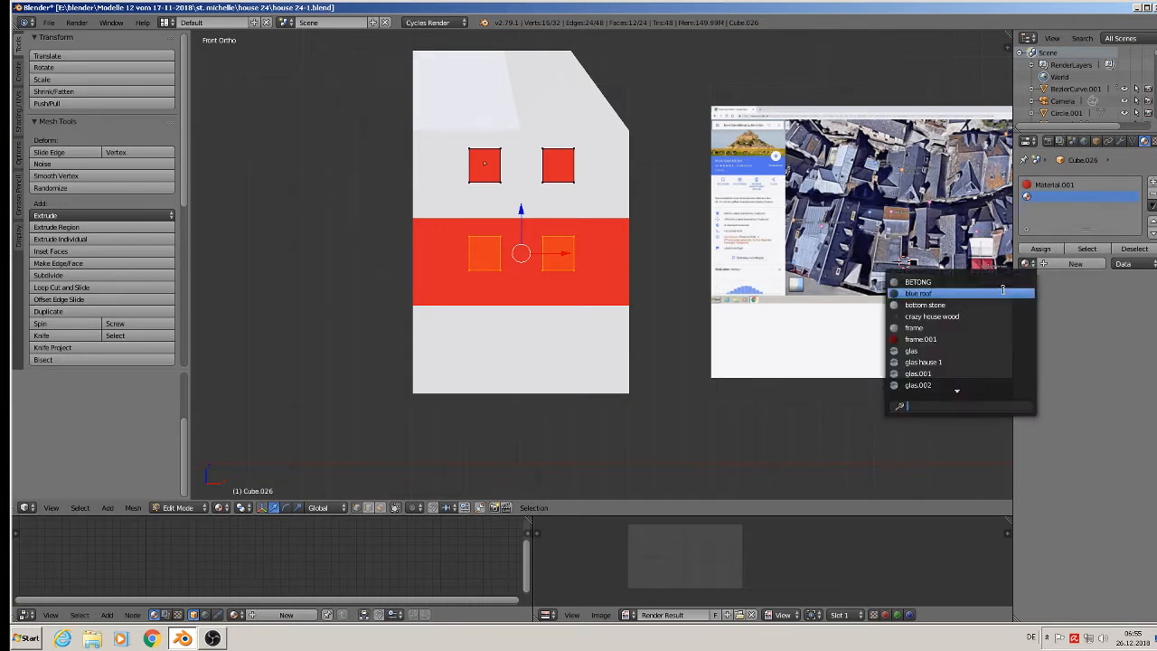
type("ma")
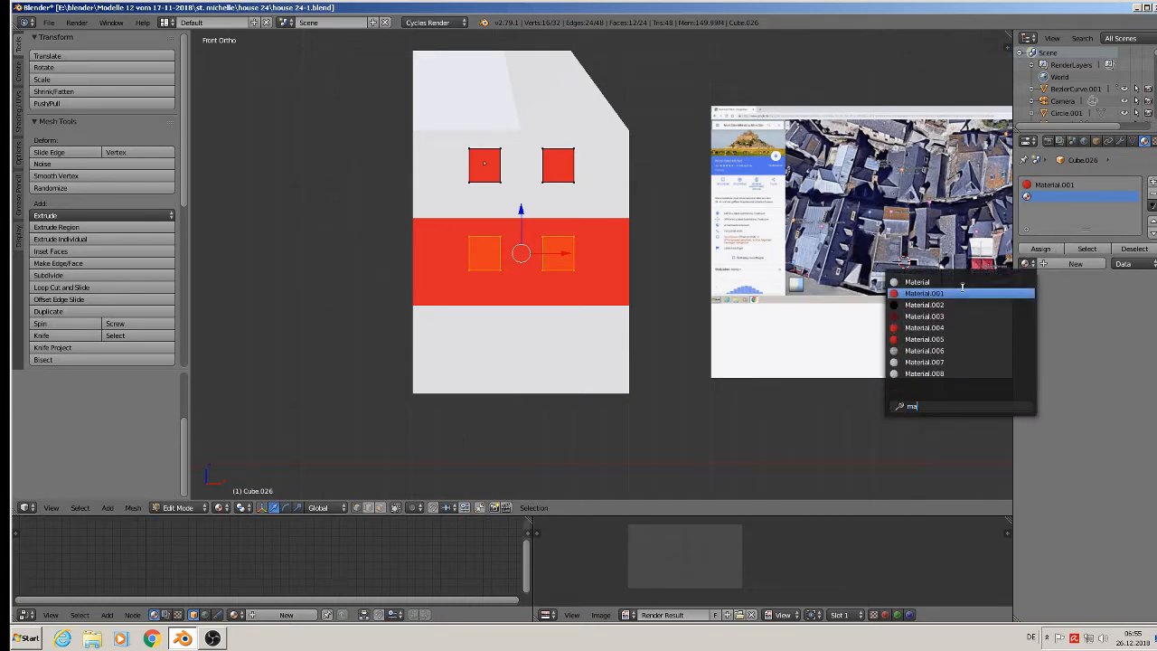
left_click(961, 285)
left_click(1039, 251)
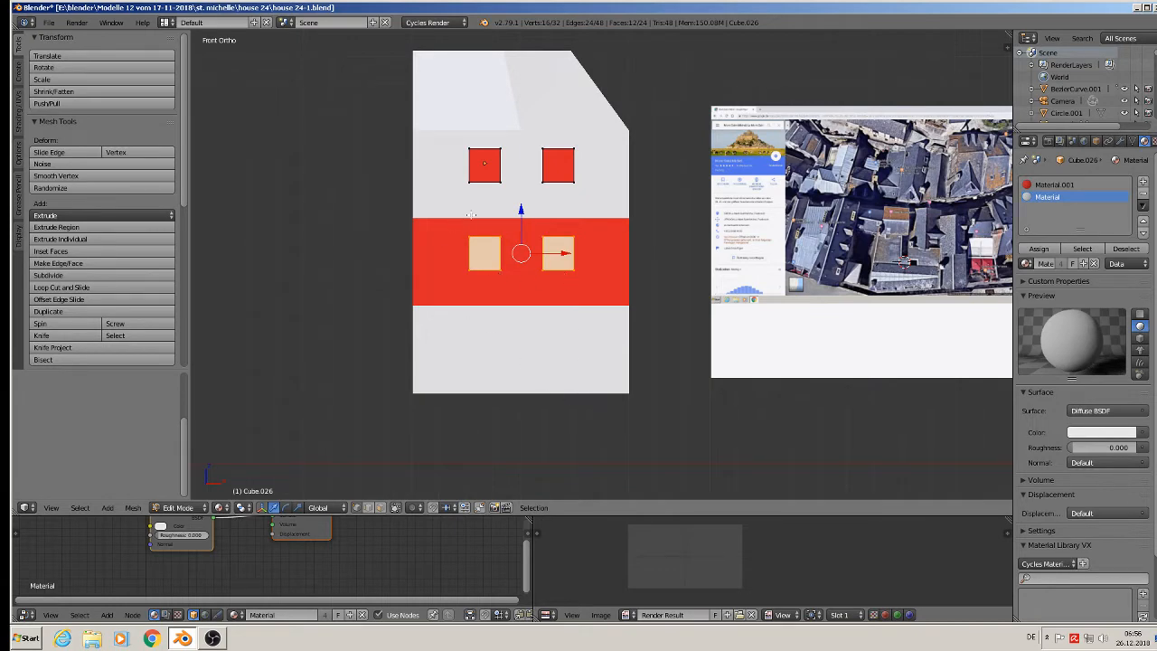
Examine the street-view and aerial reference photos for the ground-floor shop front and its openings.
middle_click_drag(649, 358, 434, 343, "shift")
scroll(731, 328, "down", 4)
middle_click_drag(919, 294, 523, 236, "shift")
scroll(594, 214, "up", 6)
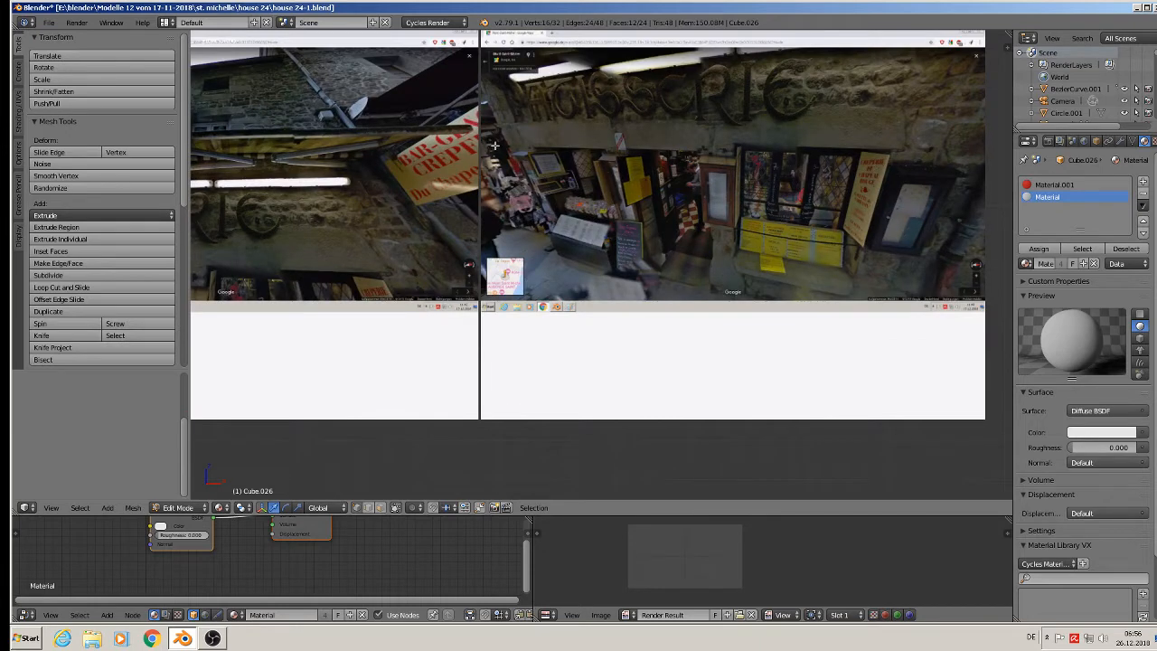
scroll(641, 292, "down", 1)
middle_click_drag(442, 268, 977, 274, "shift")
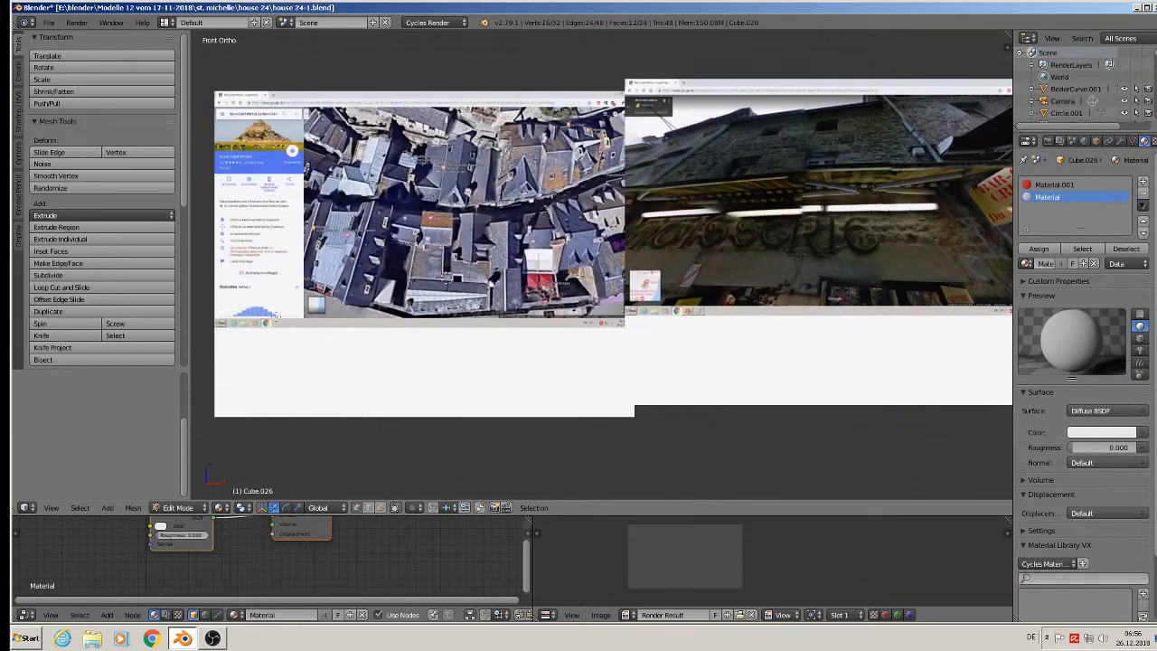
middle_click_drag(446, 278, 509, 279, "shift")
middle_click_drag(384, 263, 819, 231, "shift")
scroll(781, 241, "up", 2)
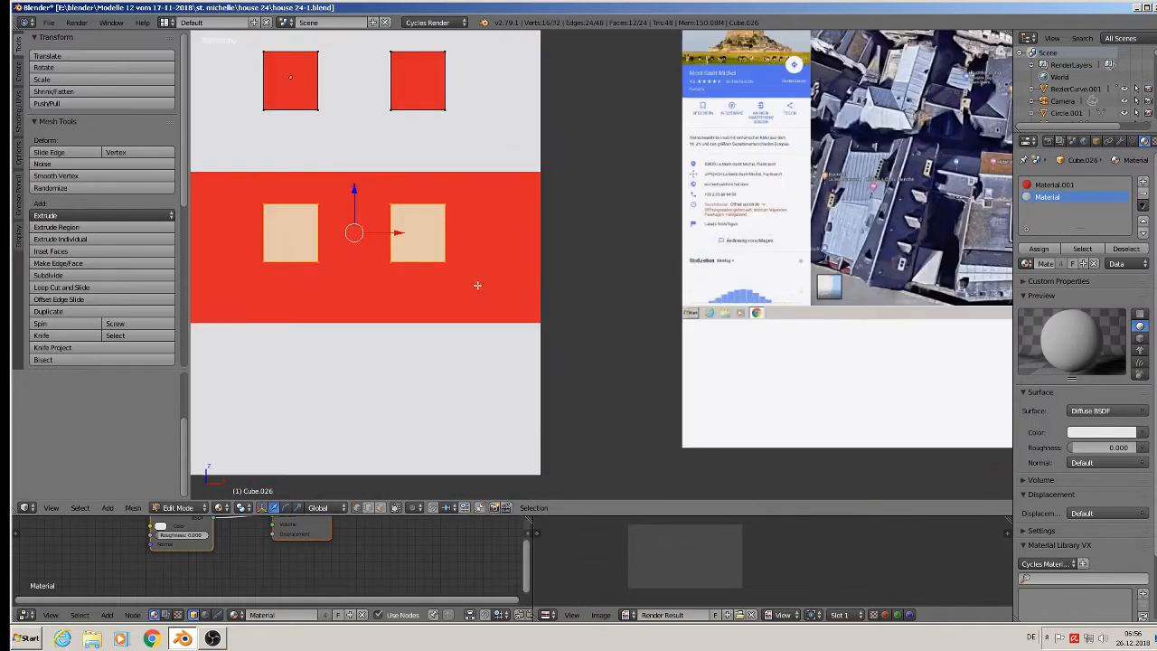
Duplicate the two white window boxes and move the copies down along Z onto the ground floor.
scroll(460, 288, "down", 2)
middle_click_drag(468, 295, 528, 267, "shift")
key("shift+d")
right_click(459, 285)
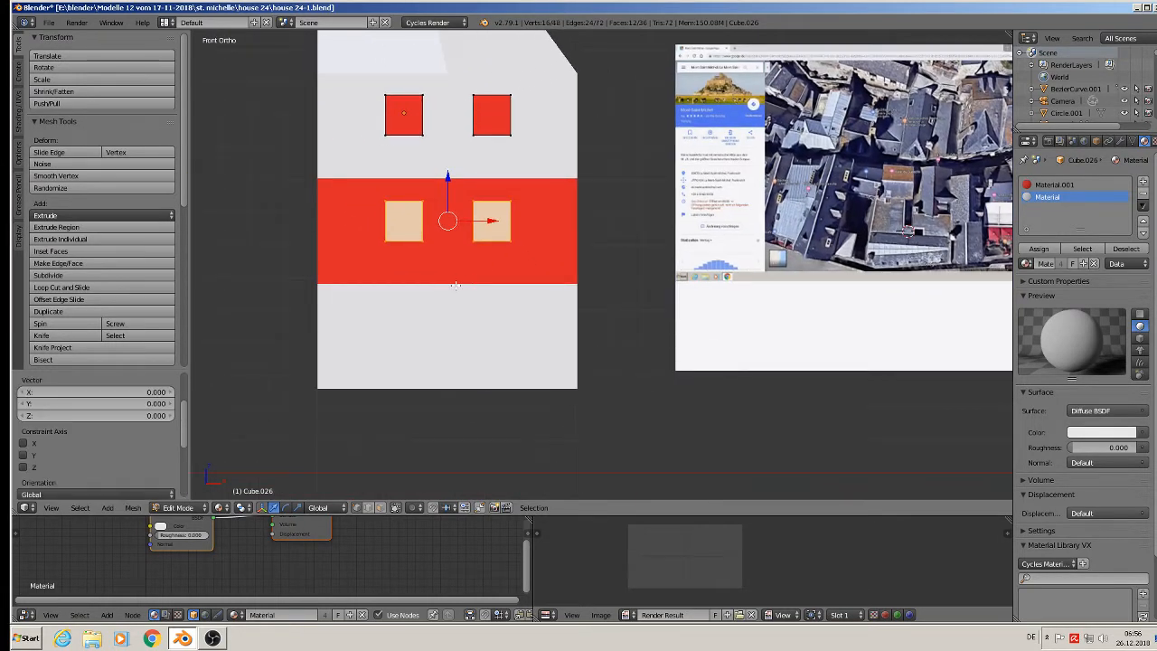
left_click_drag(446, 178, 517, 351)
Scale the ground-floor window pair up uniformly by about 1.2, and stretch it along X by about 1.5.
key("s")
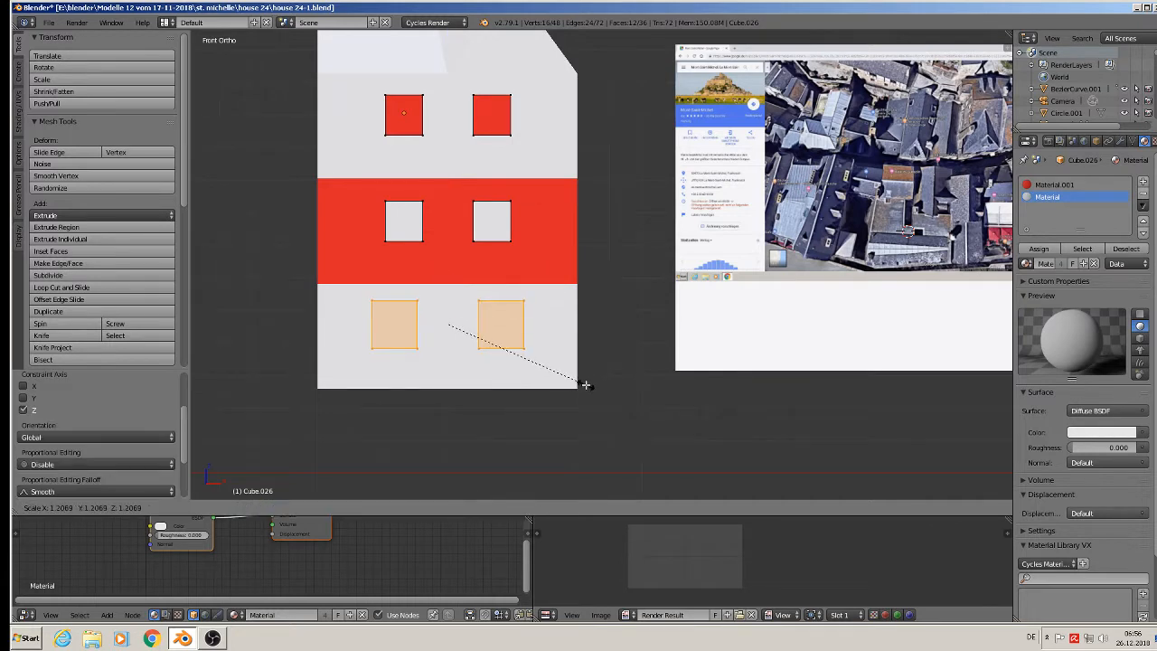
left_click(585, 383)
key("s")
key("x")
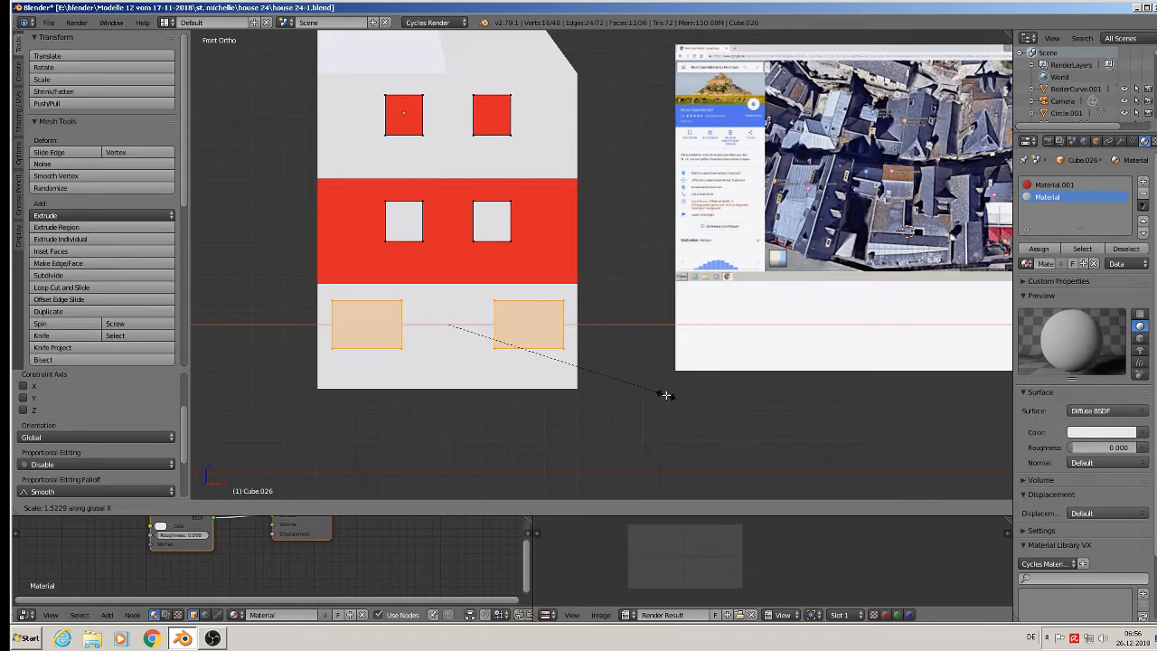
left_click(658, 393)
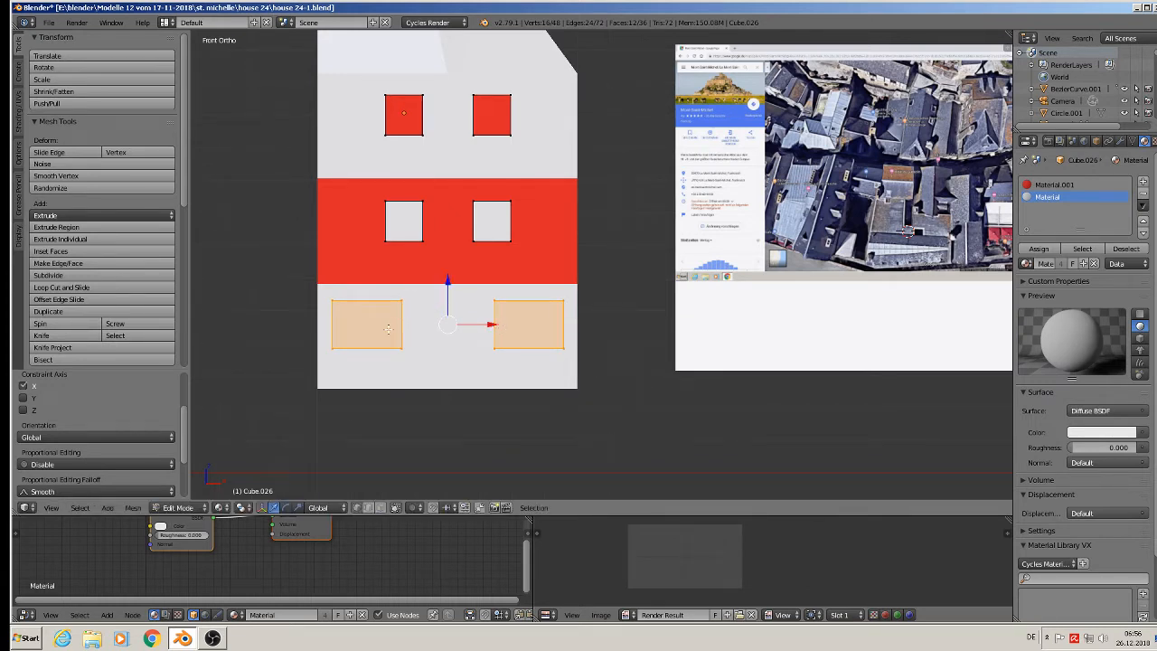
Assign the red Material.001 to the two ground-floor window boxes.
key("k")
key("Escape")
left_click(1052, 185)
left_click(1038, 249)
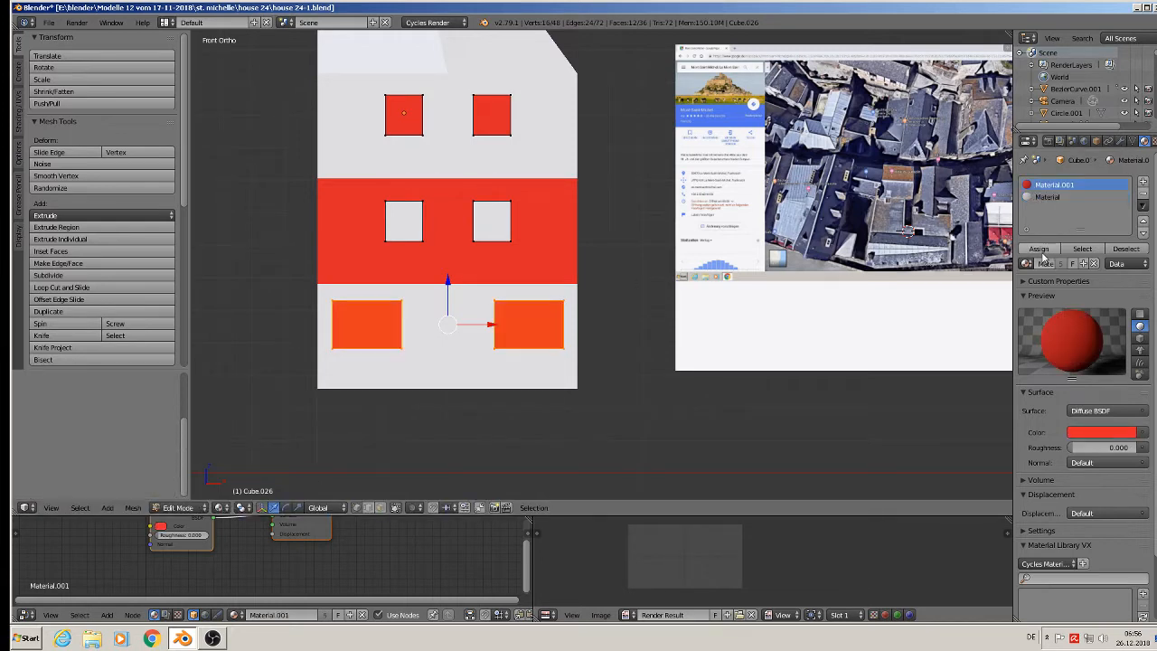
Duplicate the linked ground-floor window box at the -X side and move the copy along X between the two windows.
right_click(382, 331)
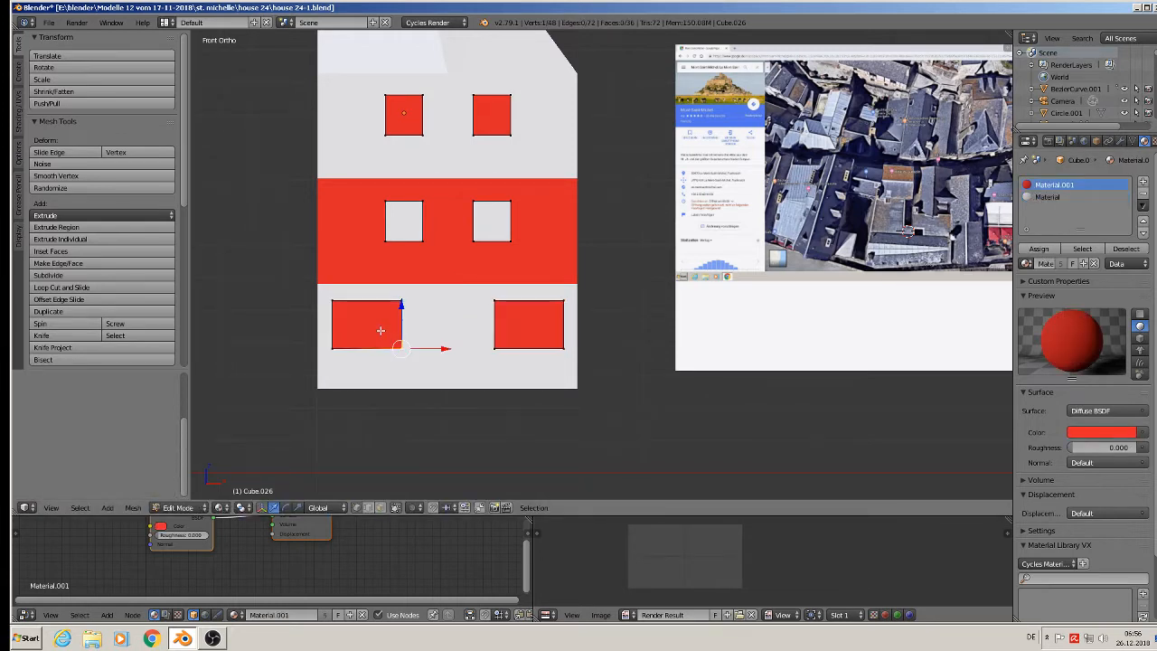
key("ctrl+l")
key("shift+d")
key("Escape")
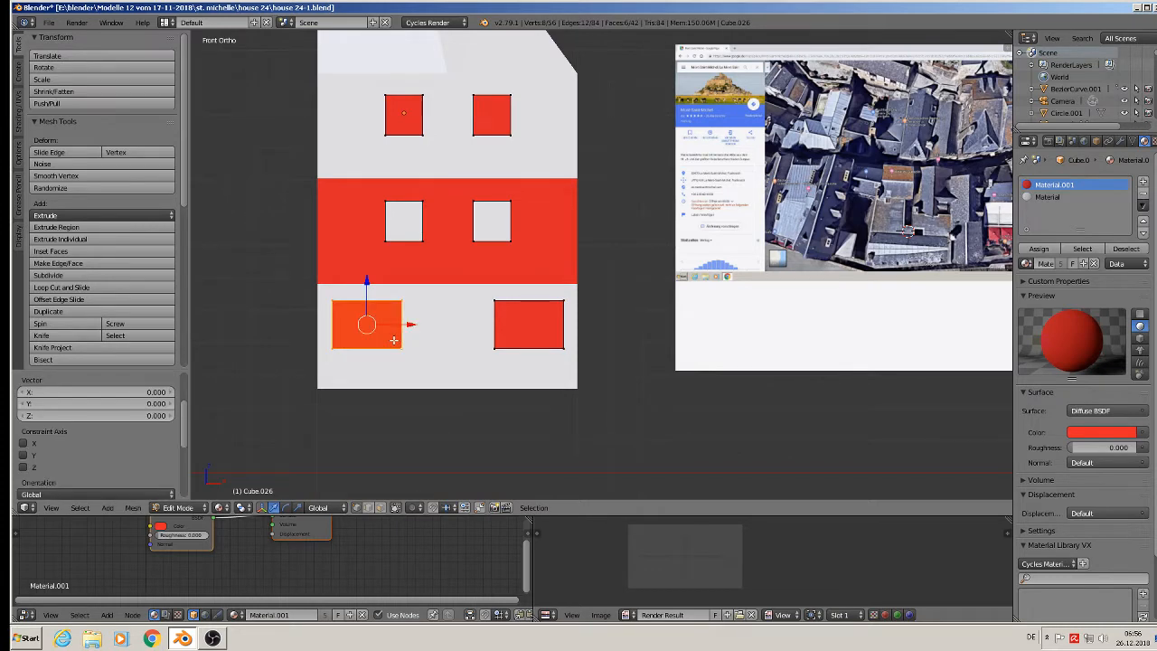
key("g")
key("x")
left_click(628, 411)
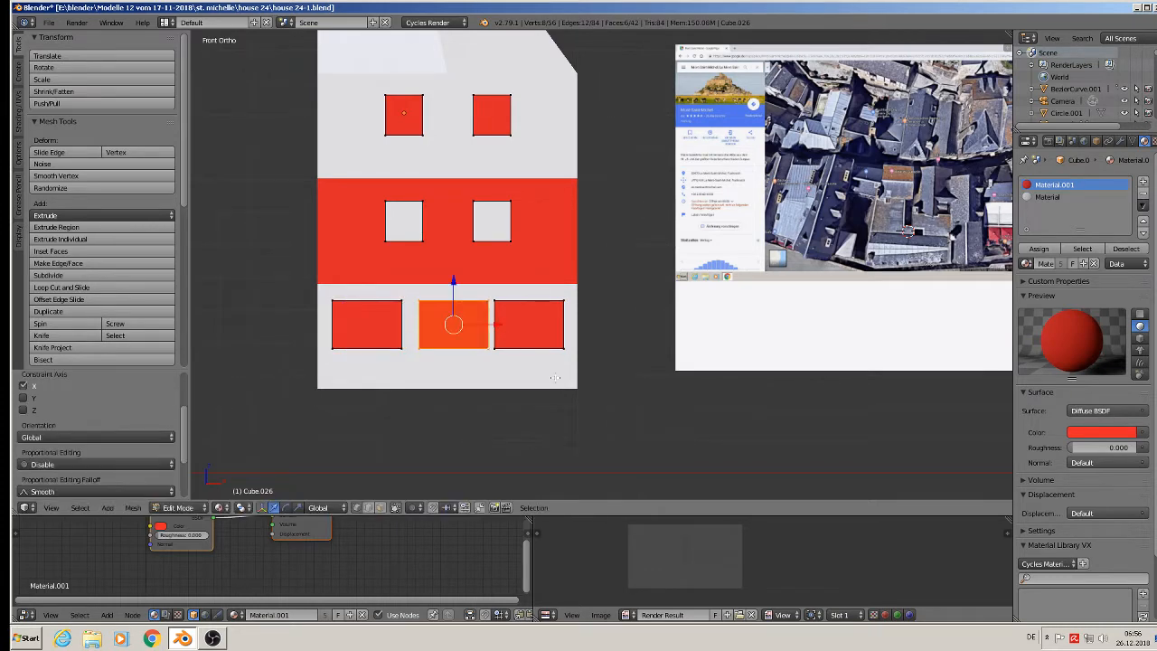
Rotate the middle ground-floor box about Y by 180 degrees and by a further 90 degrees to stand it upright.
key("r")
key("y")
key("1")
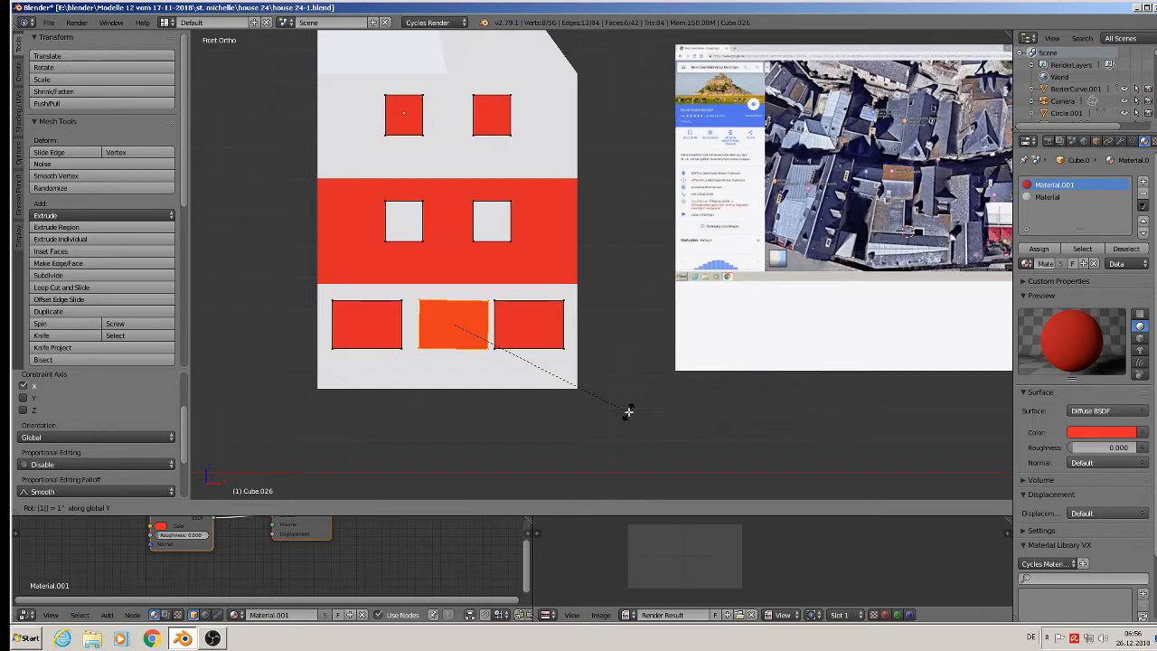
type("80")
key("Return")
type("ry")
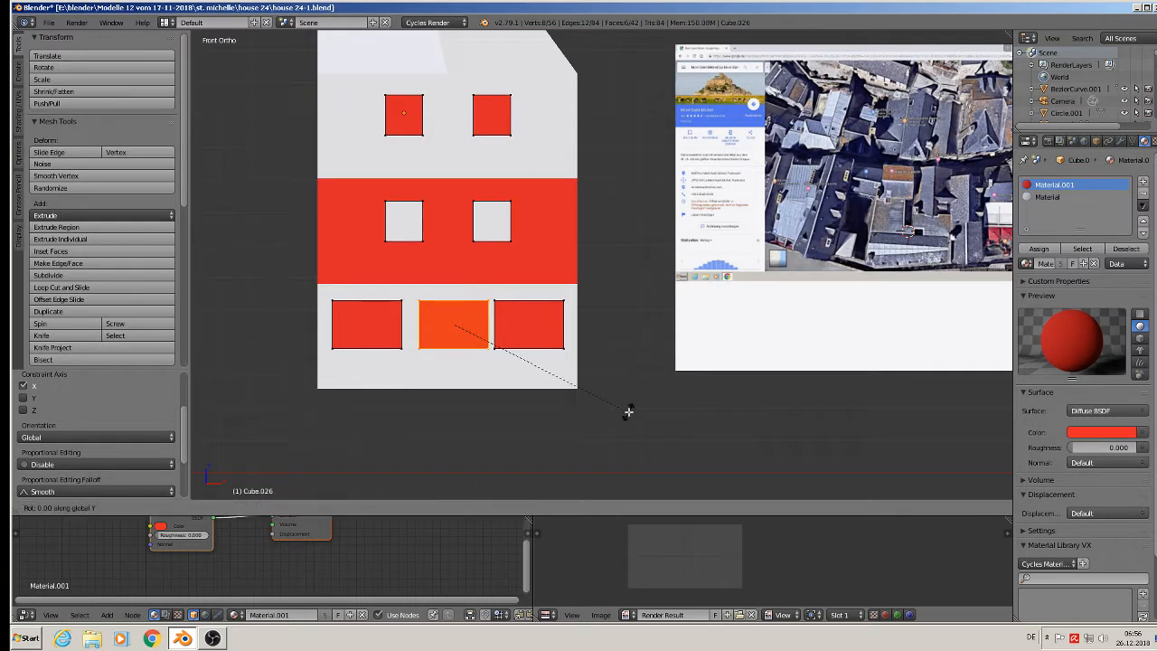
type("90")
key("Return")
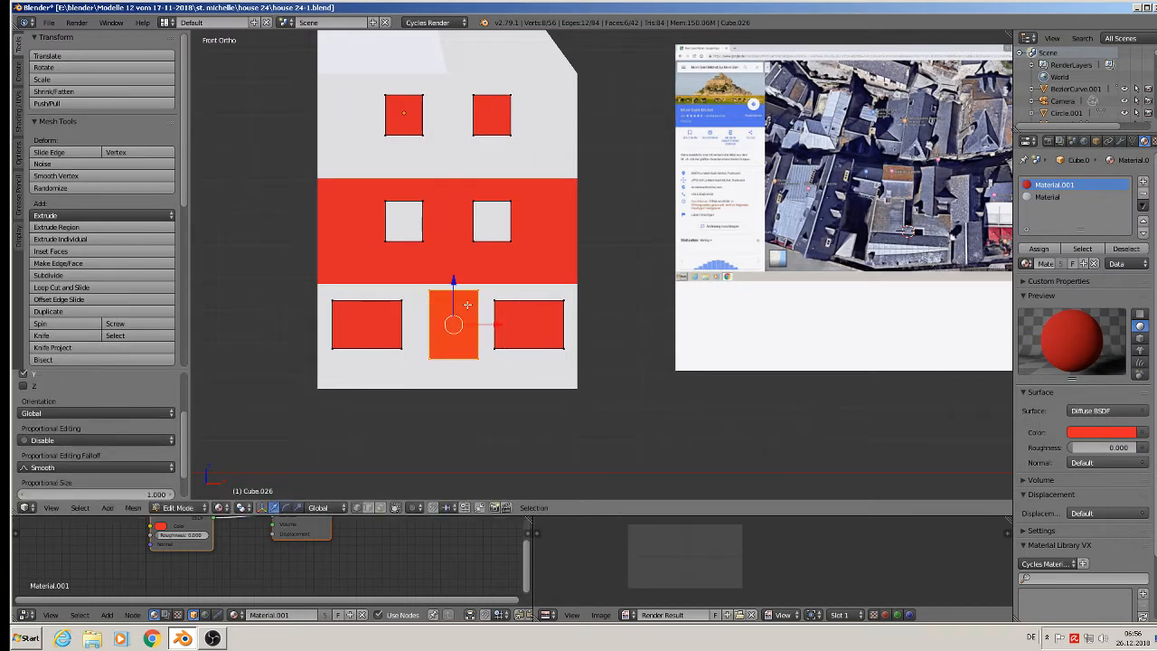
Move the upright ground-floor box between the two windows and widen it slightly along X.
key("g")
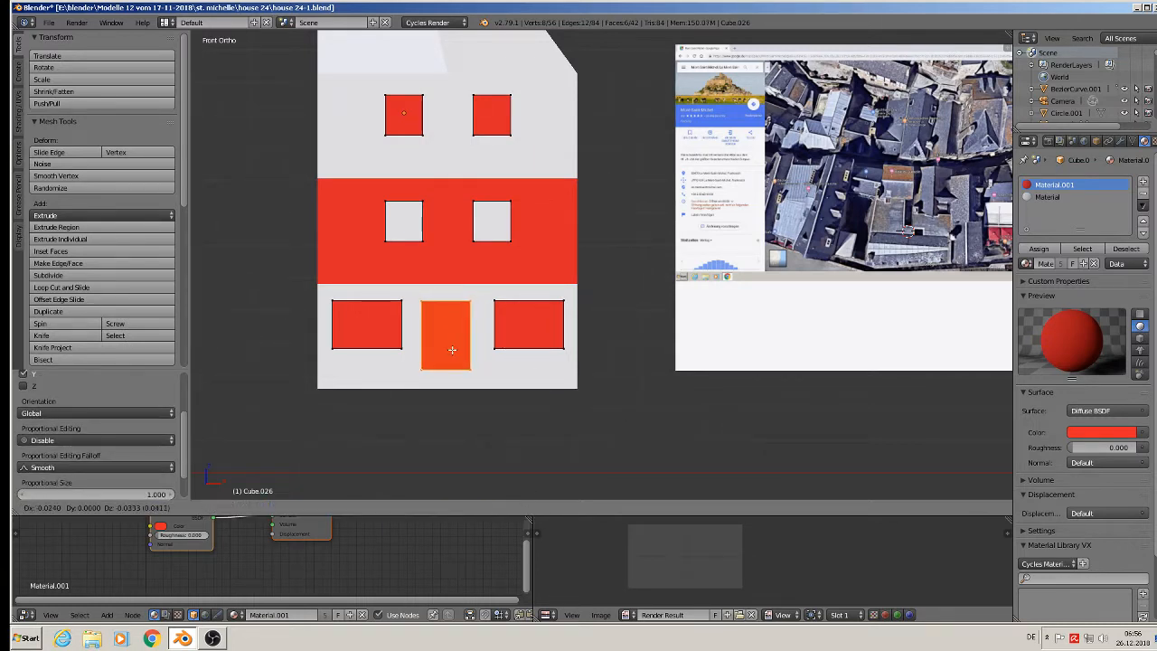
left_click(448, 347)
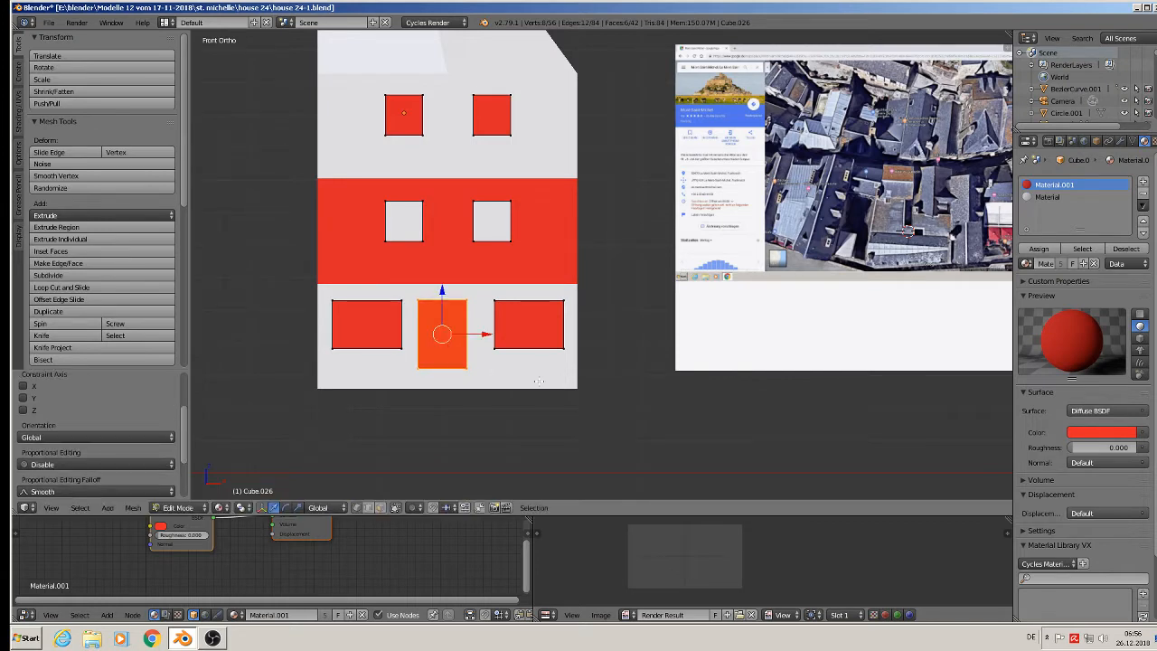
key("s")
key("x")
left_click(584, 371)
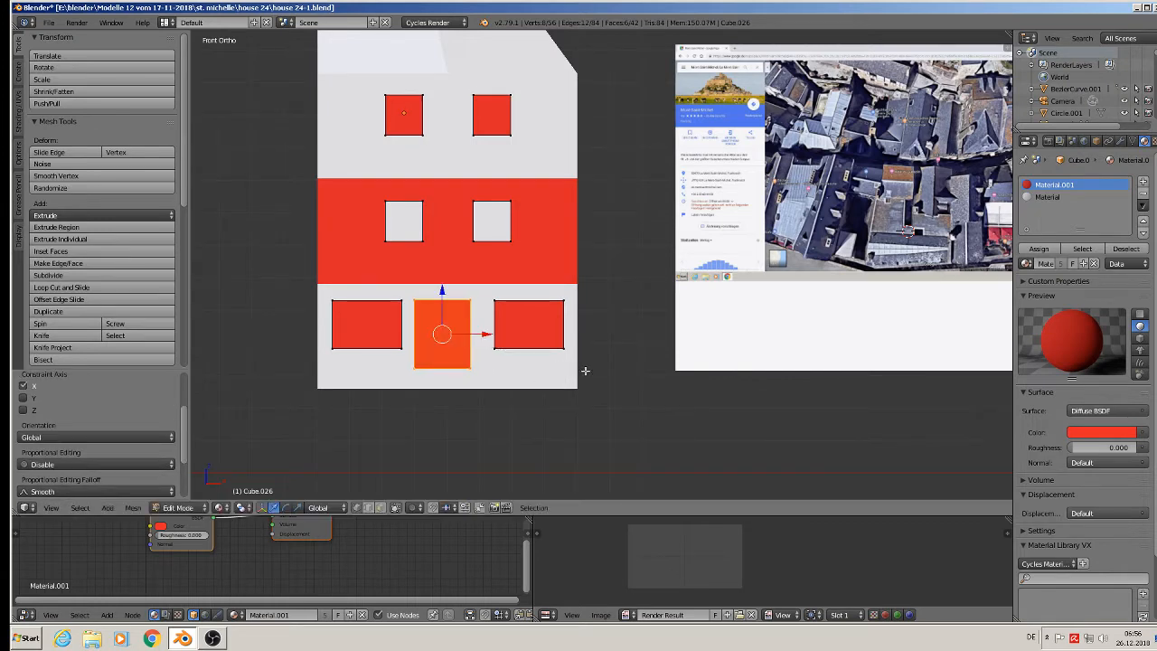
Stretch the door box along Z and reposition it centrally between the windows, extending below the house's base.
key("s")
key("z")
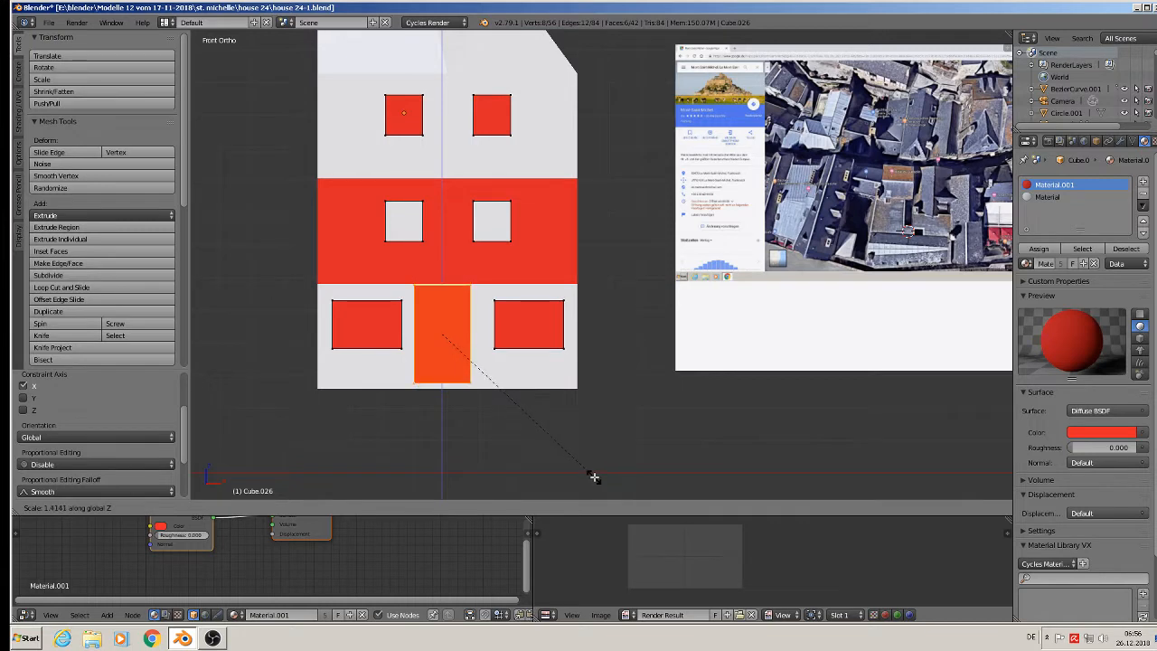
left_click(611, 486)
left_click_drag(445, 289, 446, 305)
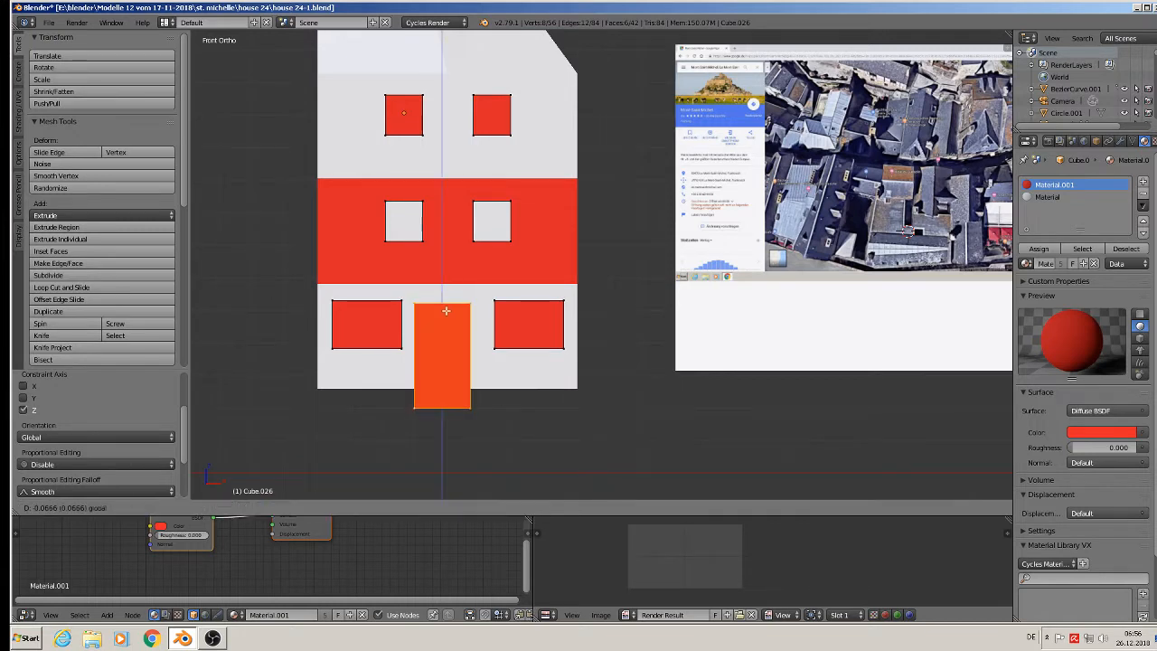
left_click_drag(492, 349, 497, 349)
Check the reference photos, and move the window and door box object about 1.36 along Y into the front facade.
scroll(565, 366, "down", 3)
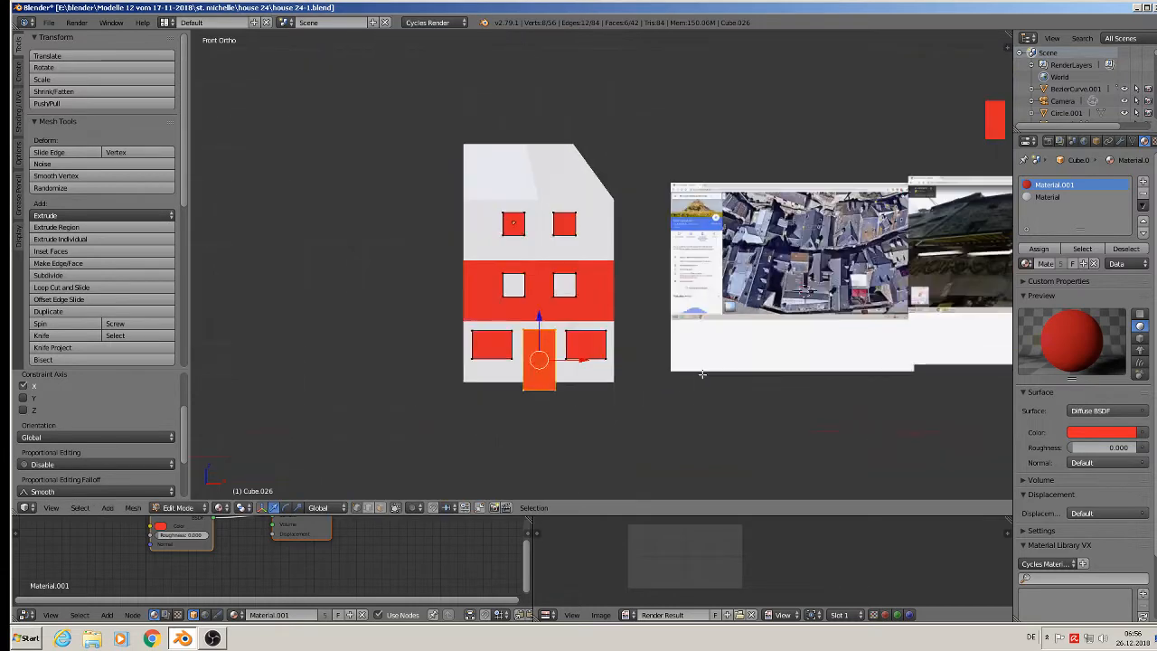
scroll(743, 268, "up", 4)
middle_click_drag(781, 262, 743, 268, "shift")
scroll(743, 268, "up", 2)
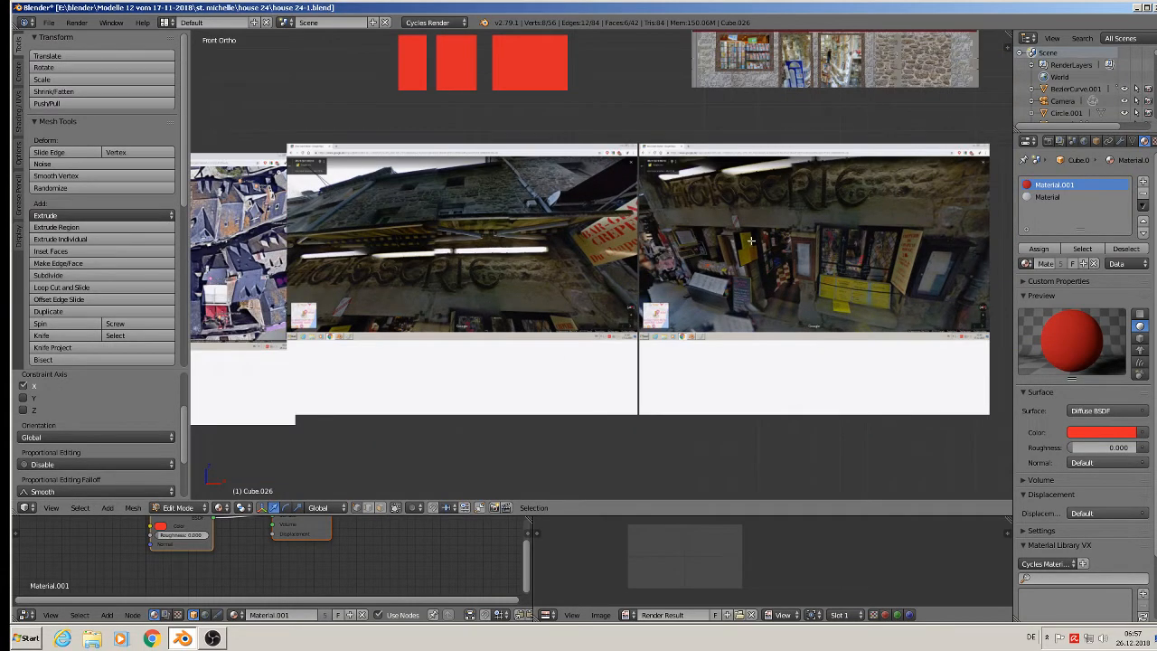
scroll(645, 337, "down", 3)
scroll(507, 209, "up", 4)
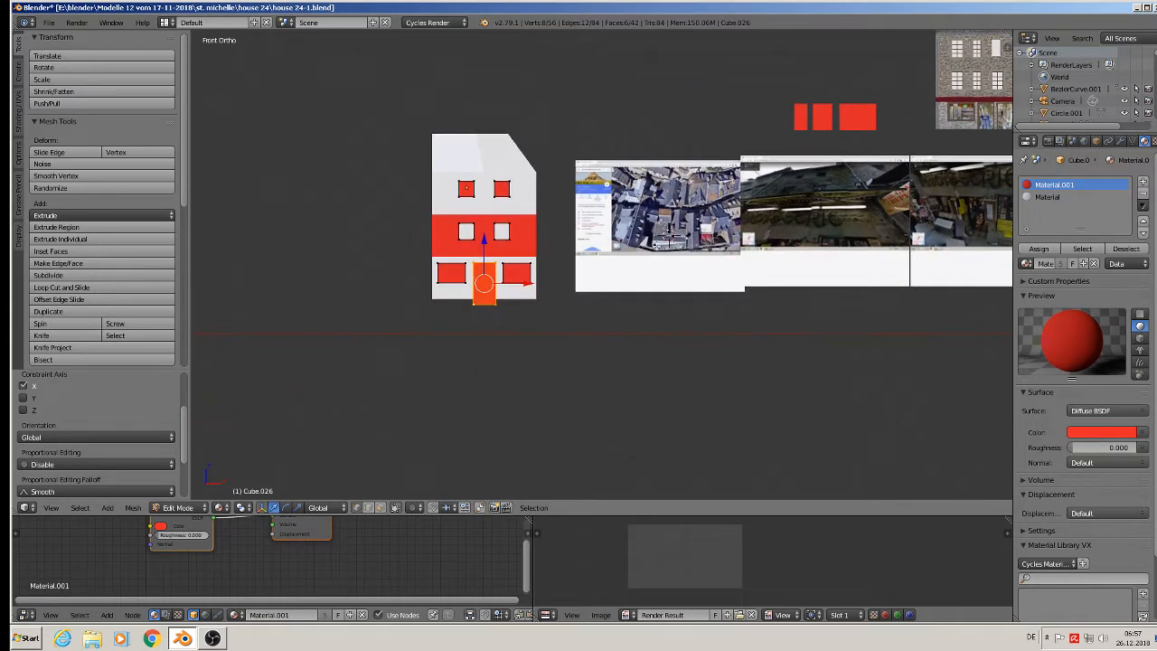
key("Tab")
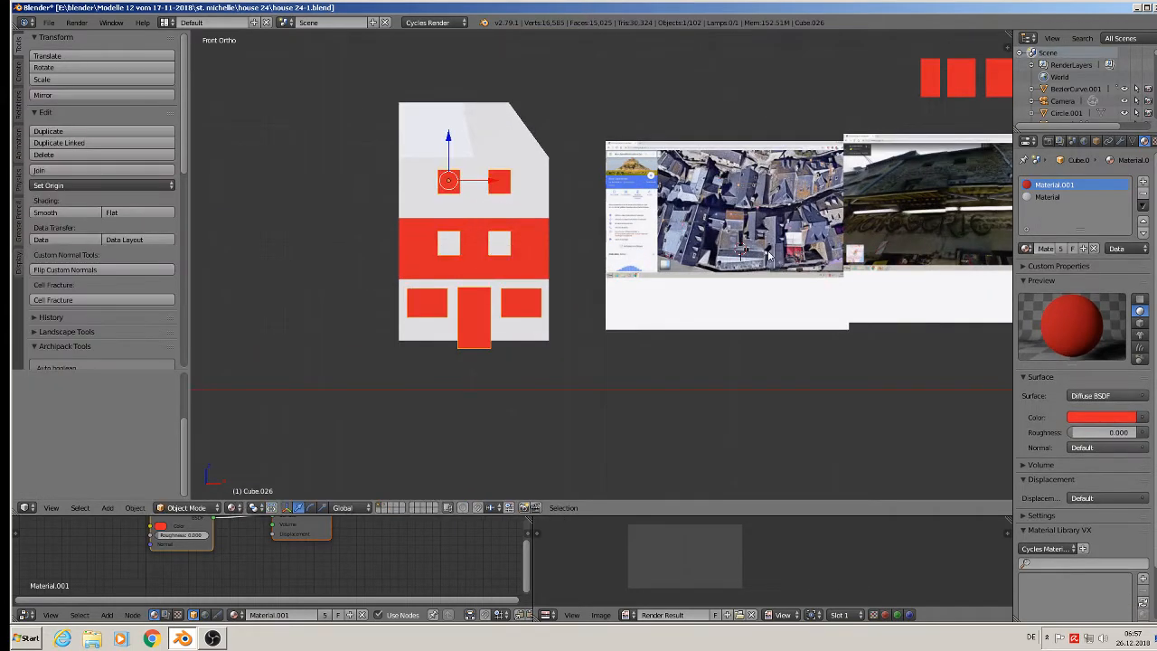
middle_click_drag(588, 277, 390, 165, "shift")
key("g")
key("y")
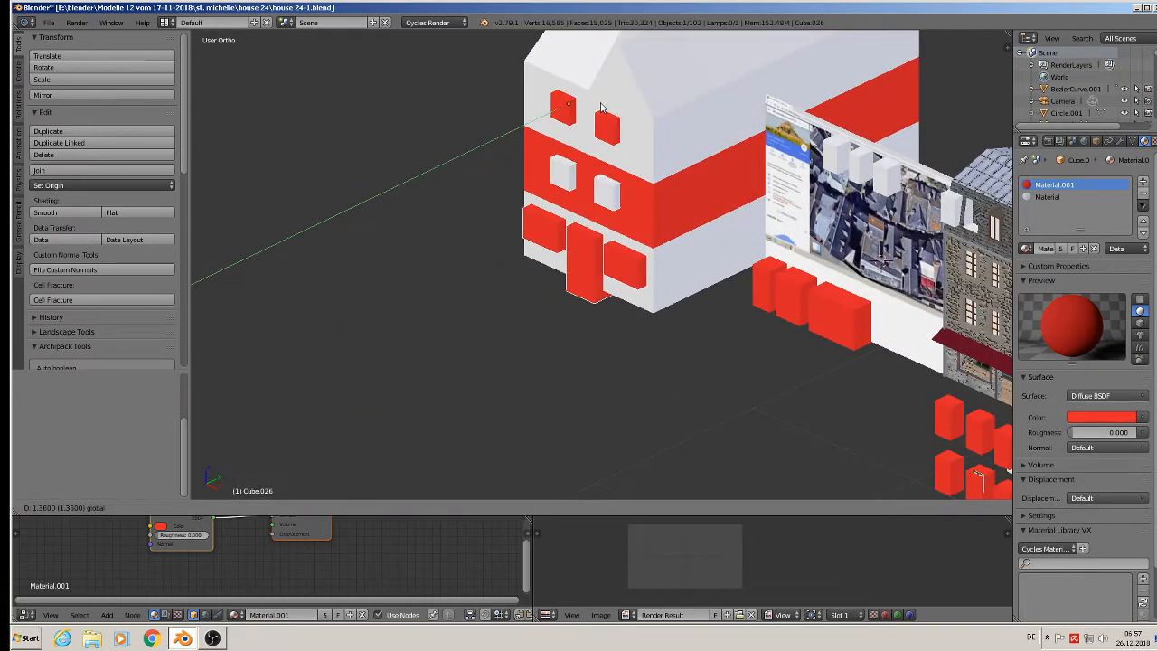
left_click(601, 107)
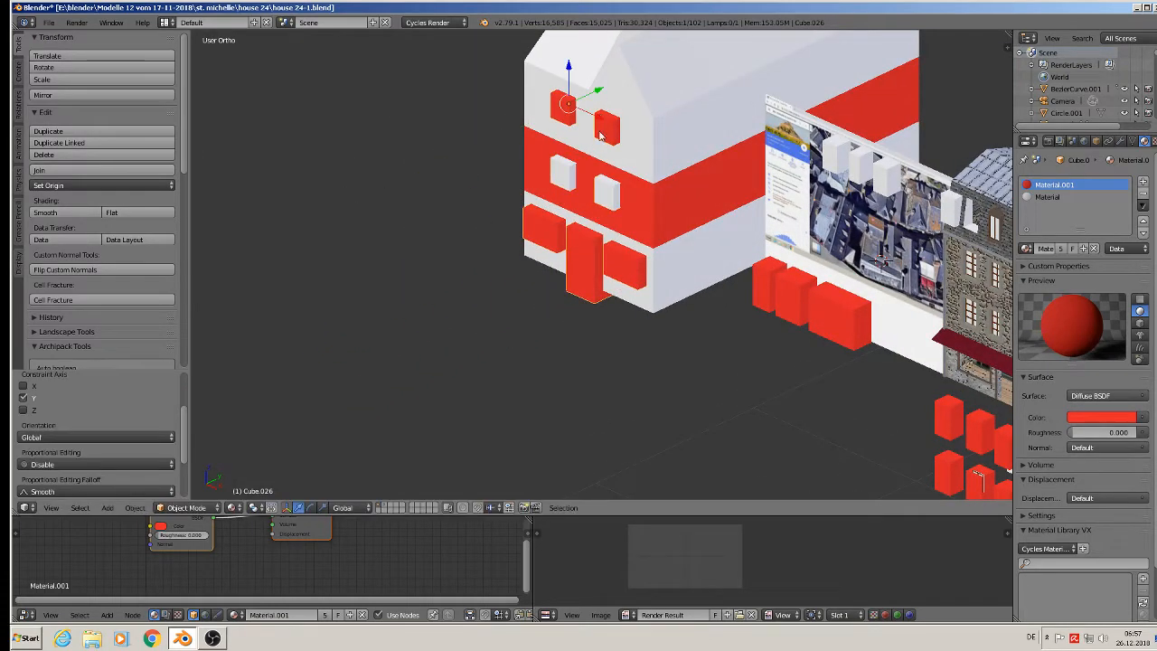
Apply the scale transform to the window and door box object and to the house.
left_click(135, 508)
mouse_move(167, 415)
left_click(370, 451)
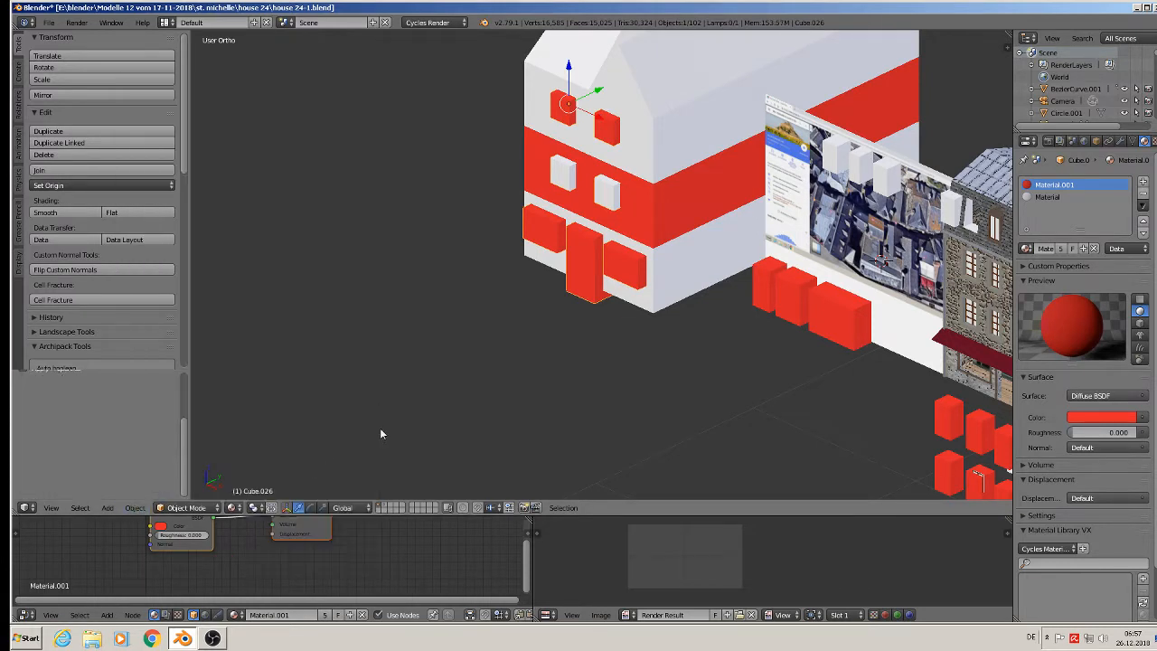
right_click(680, 116)
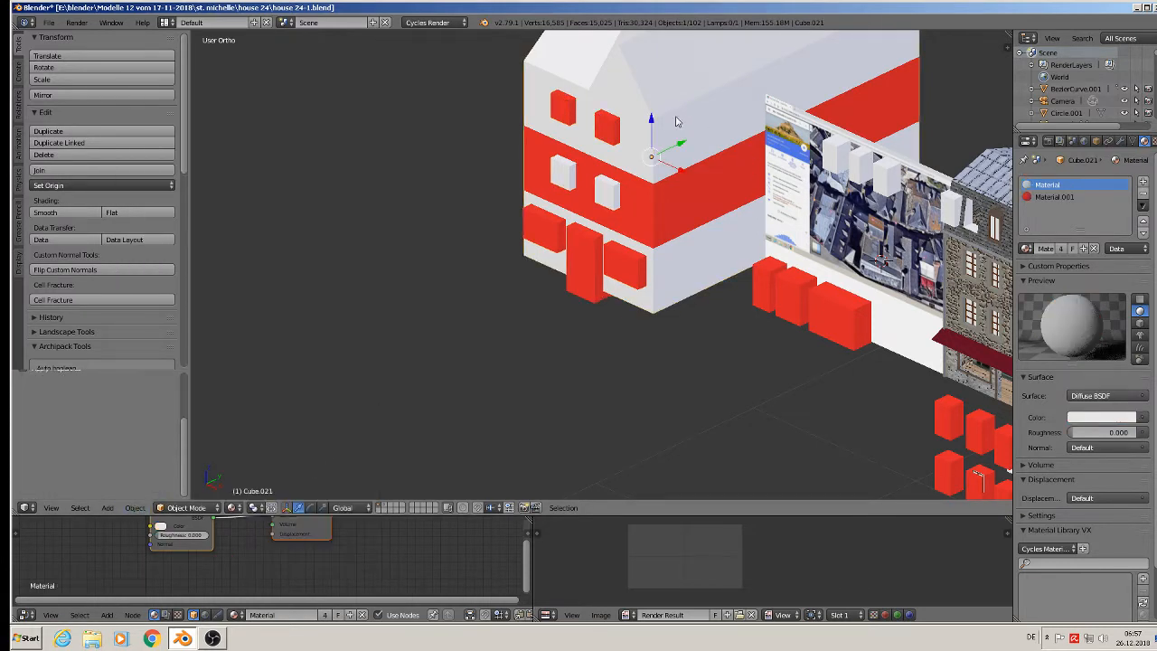
left_click(134, 507)
mouse_move(190, 415)
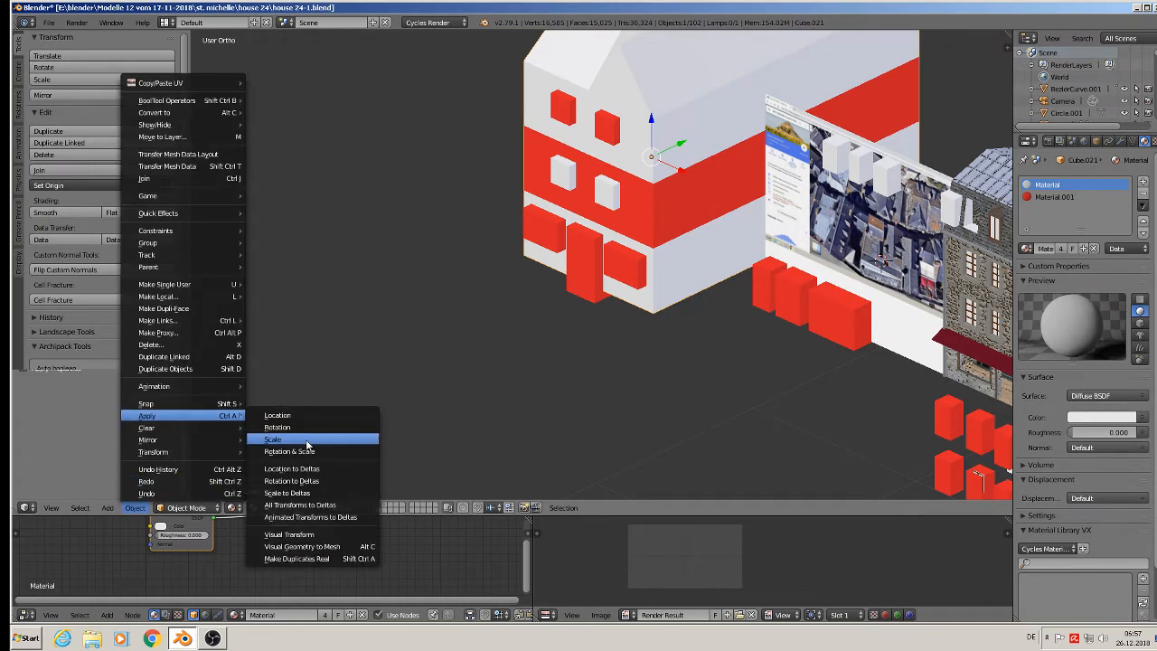
left_click(307, 445)
Add a Boolean modifier to the house with the window and door boxes, Cube.026, as its object.
middle_click_drag(571, 293, 535, 316, "shift")
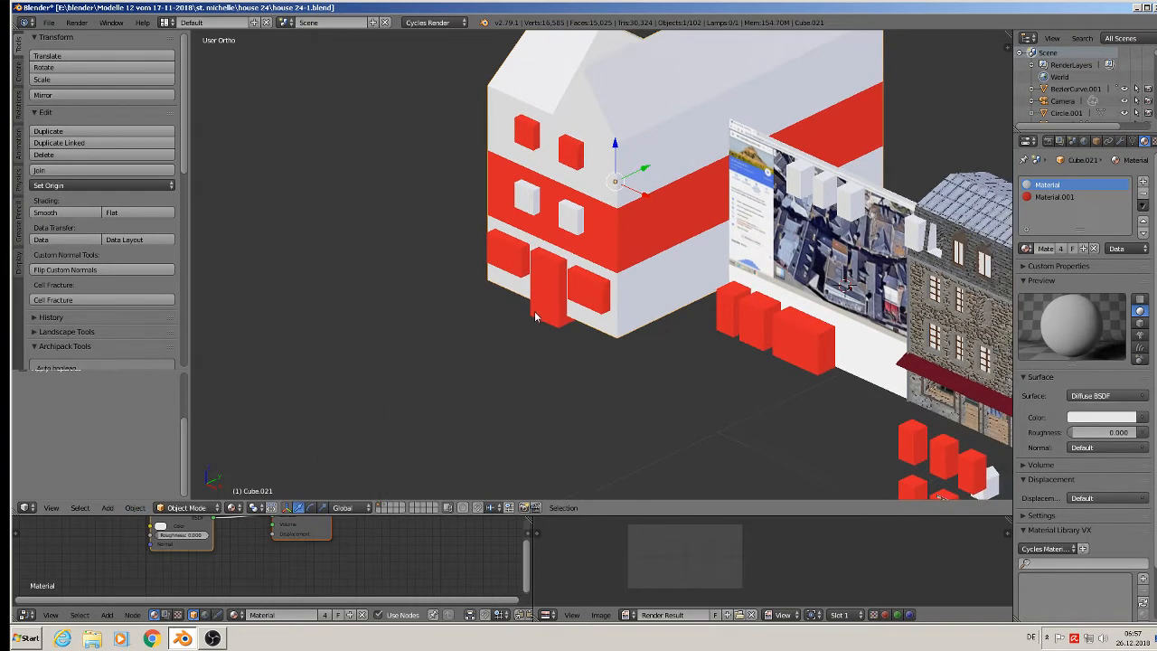
right_click(554, 294)
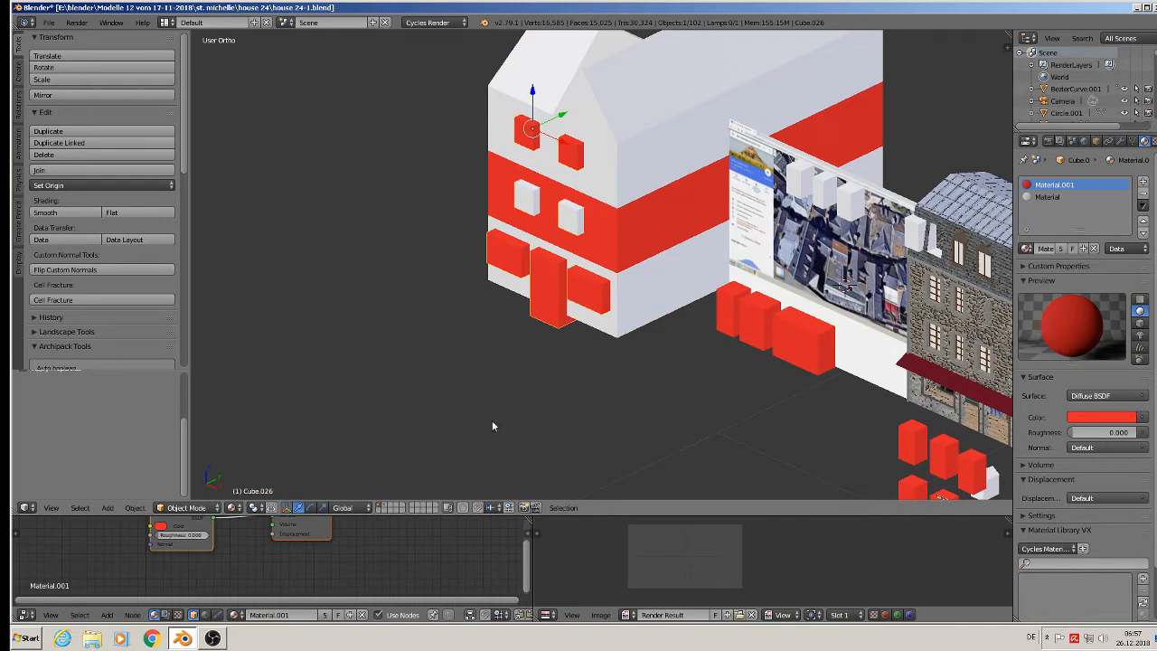
right_click(625, 105)
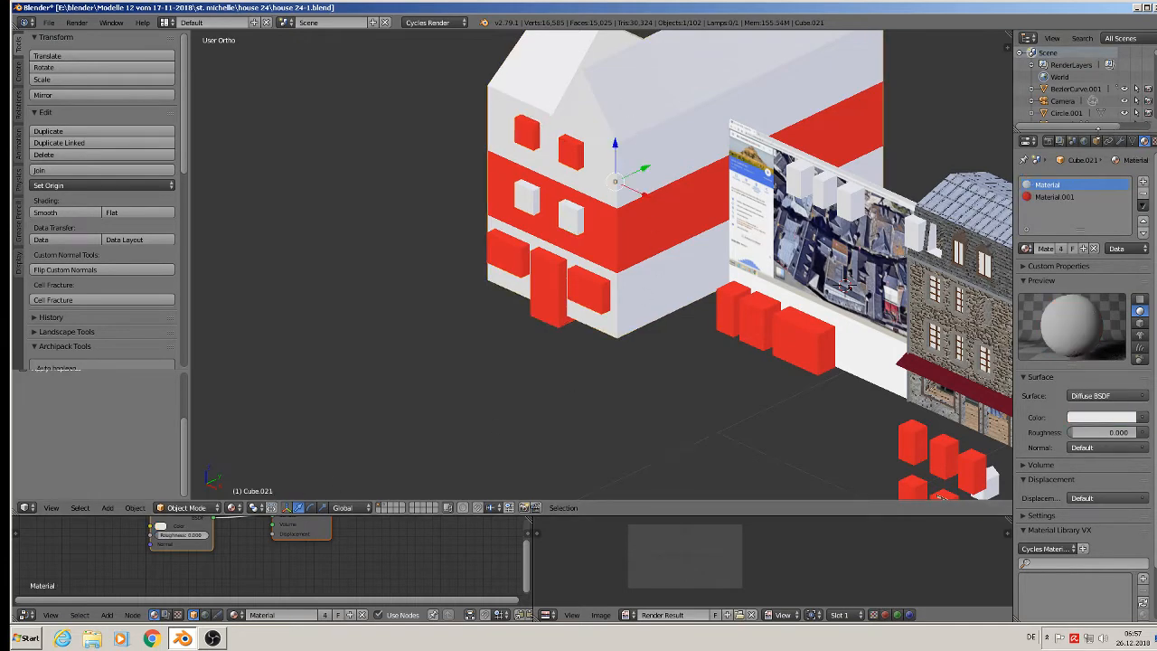
left_click(1120, 141)
left_click(1085, 181)
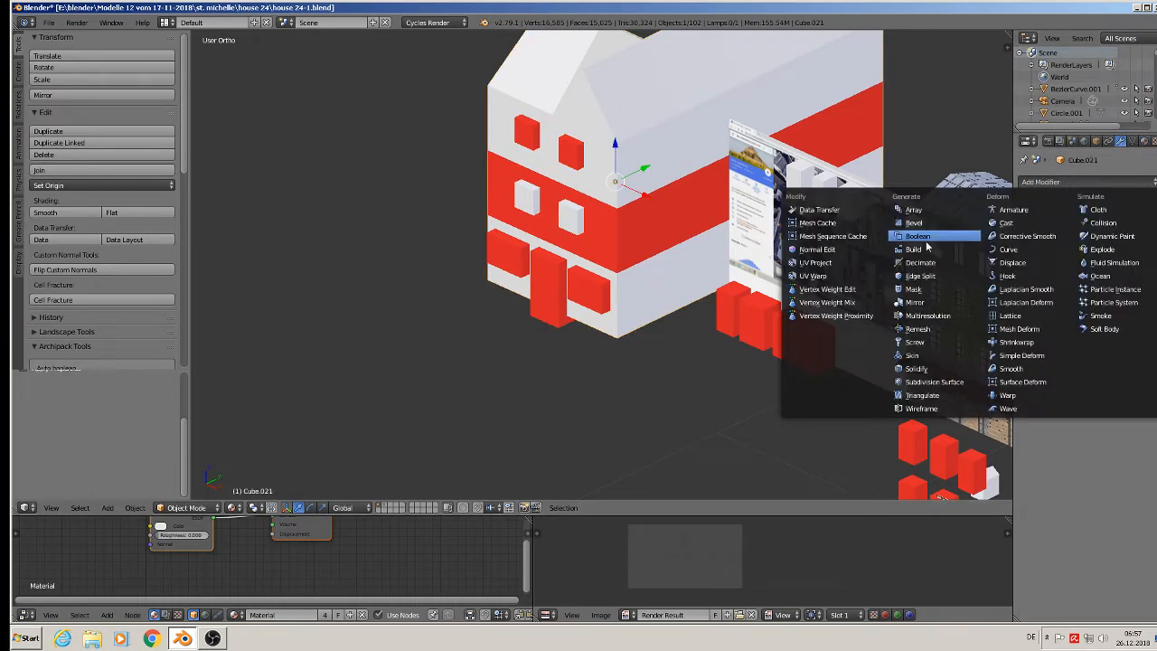
left_click(926, 246)
left_click(1118, 274)
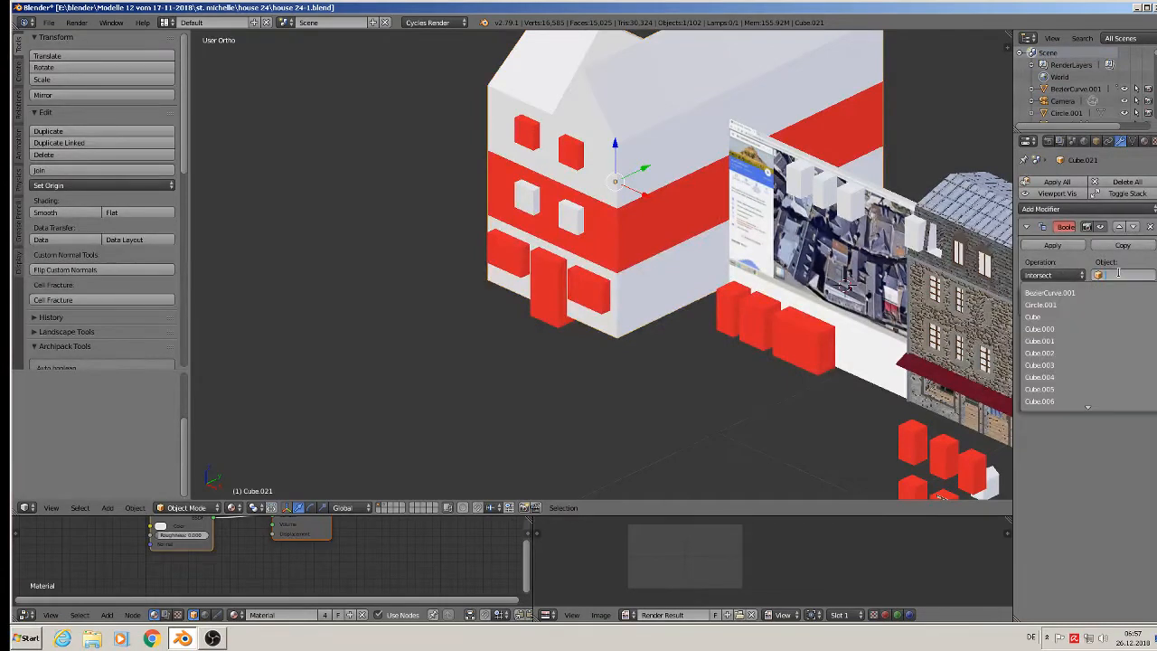
type("cube.026")
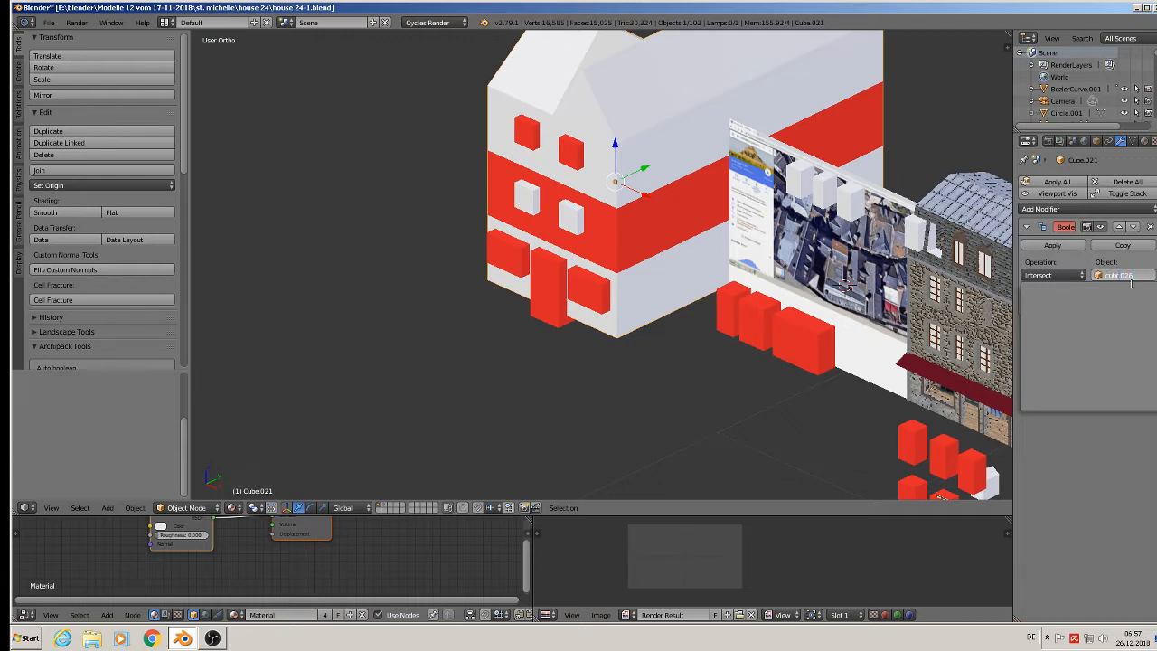
type("e")
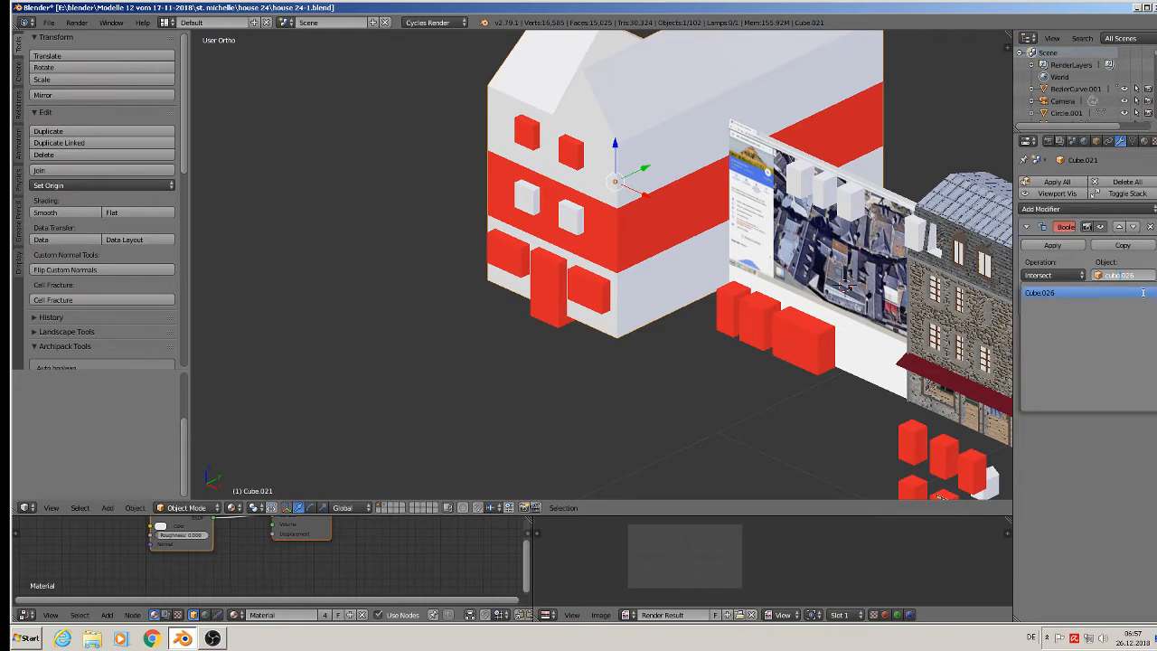
left_click(1085, 291)
Set the house's Boolean operation to Difference and apply the modifier.
left_click(1054, 274)
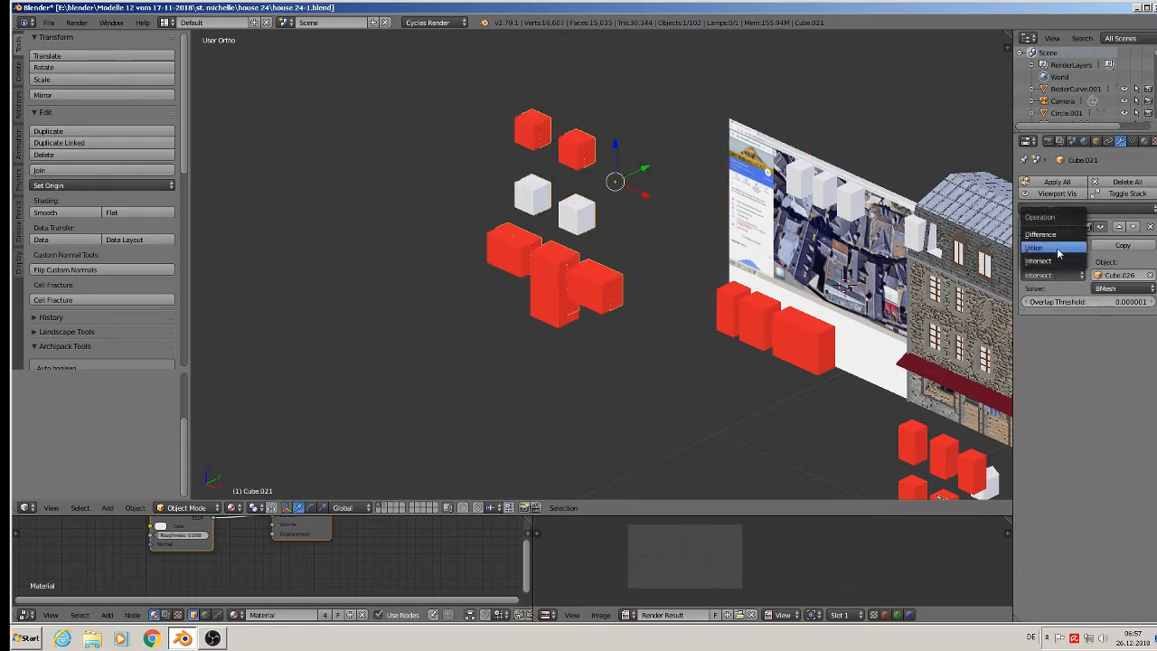
left_click(1054, 245)
left_click(1052, 246)
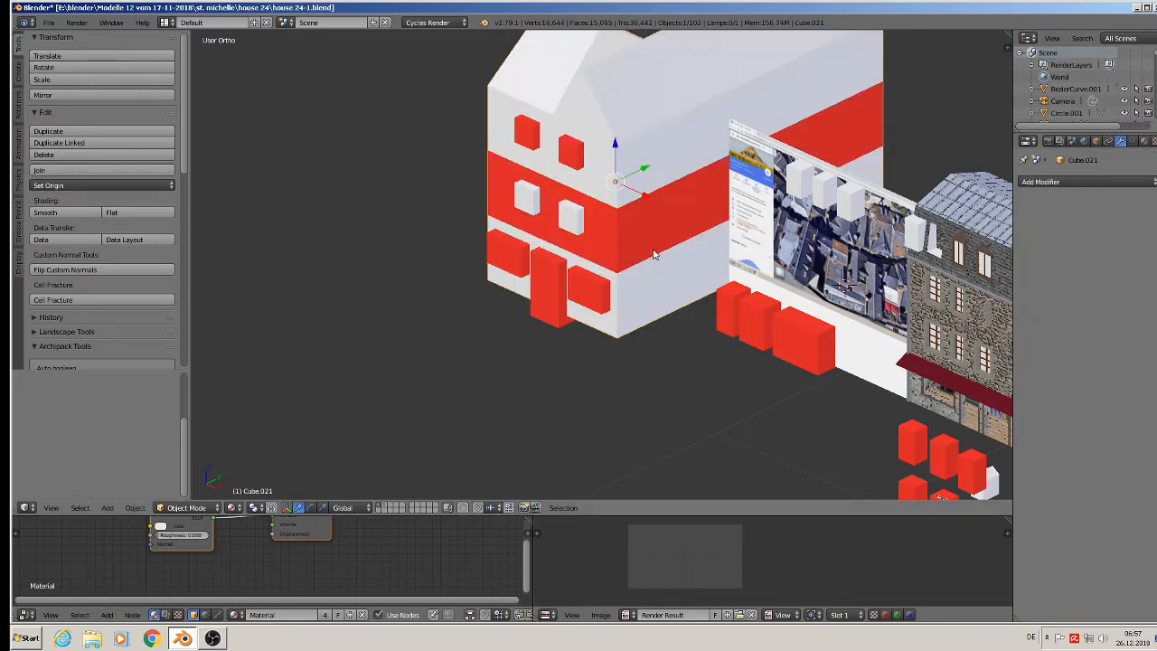
Move the window and door box object along X, clear of the house's facade.
scroll(653, 253, "up", 2)
right_click(538, 209)
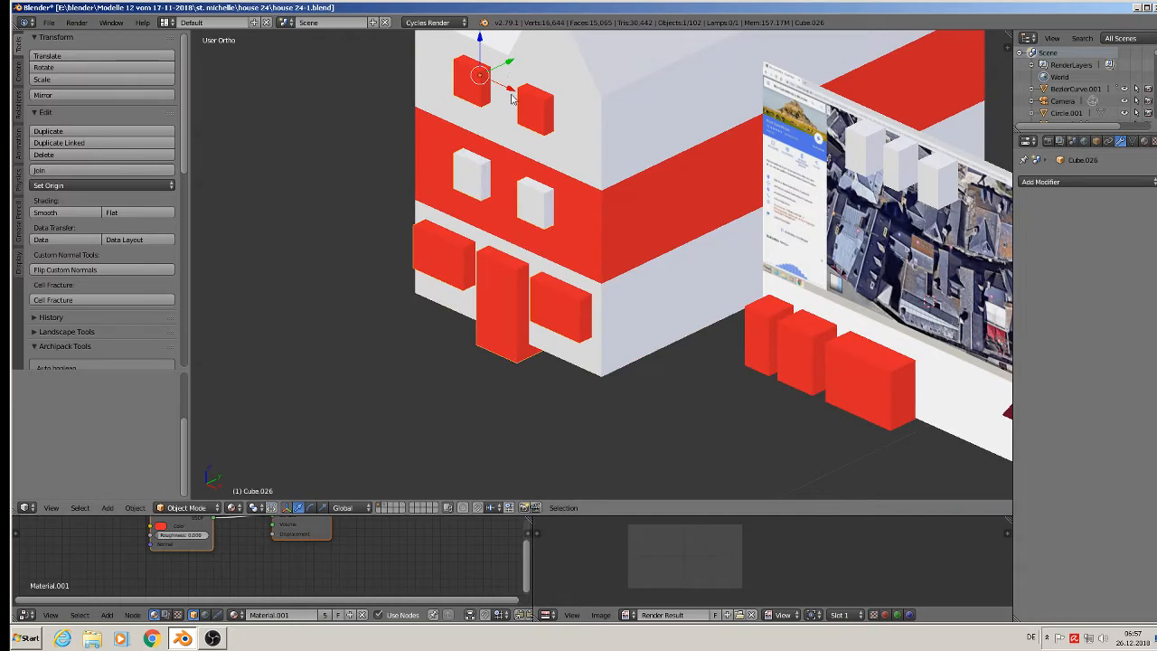
left_click_drag(513, 98, 332, 356)
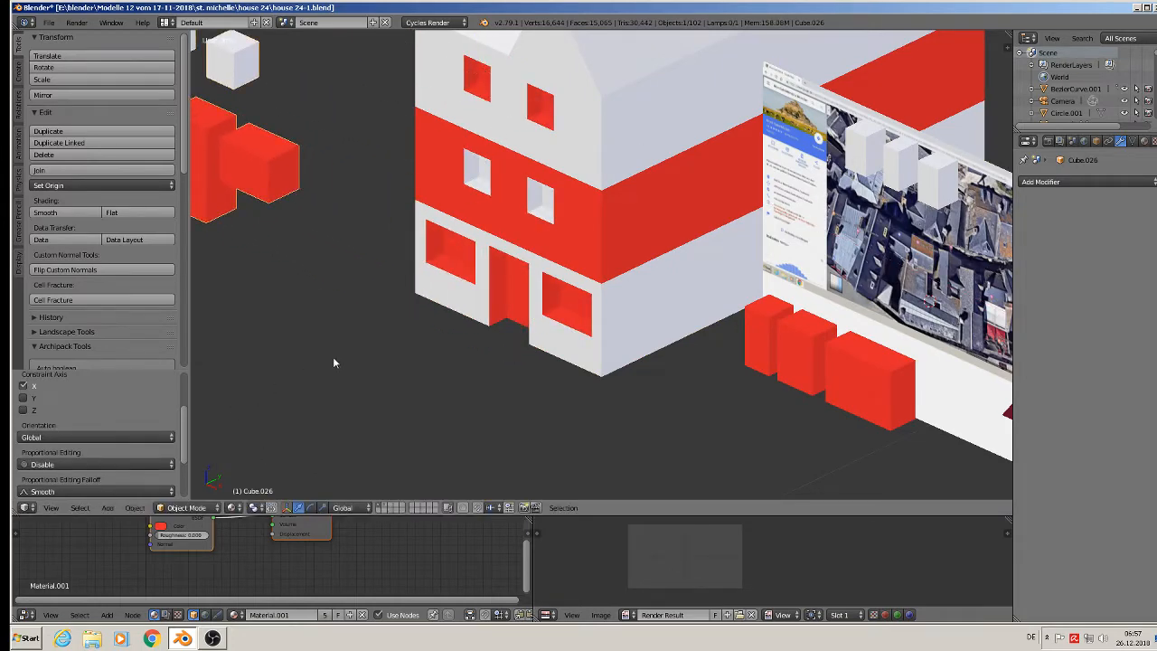
Edit the house in face selection mode and move the back faces of both top-floor window recesses along Y towards the facade.
scroll(332, 356, "down", 2)
scroll(560, 276, "up", 4)
right_click(559, 275)
key("Tab")
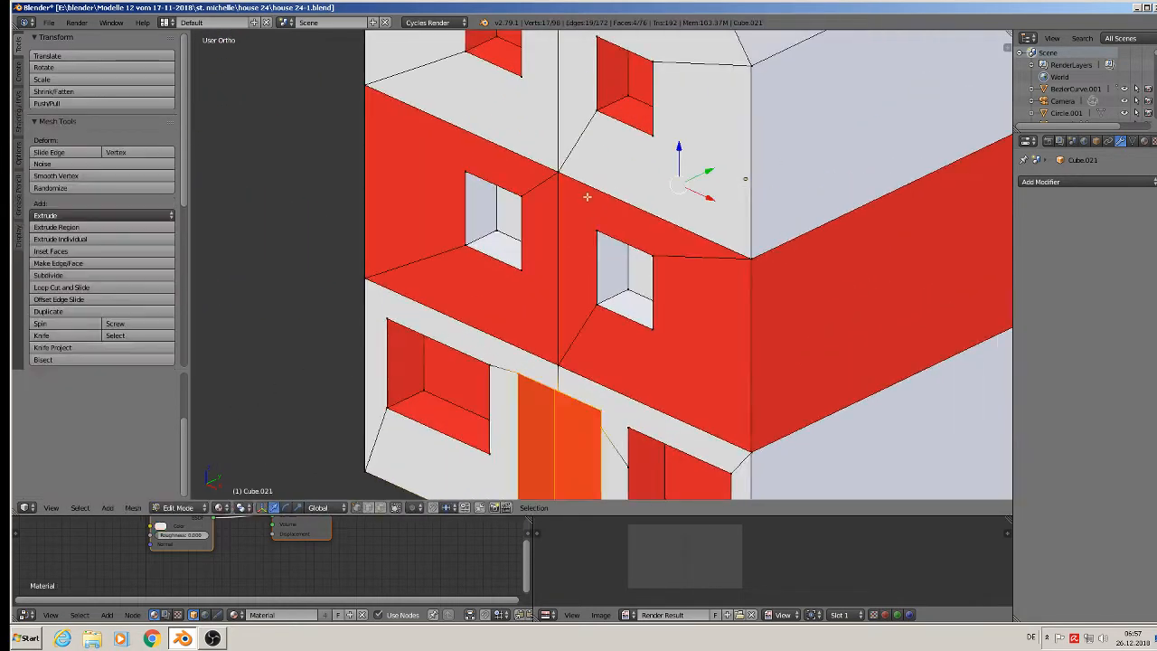
scroll(588, 196, "up", 2)
scroll(638, 366, "down", 4)
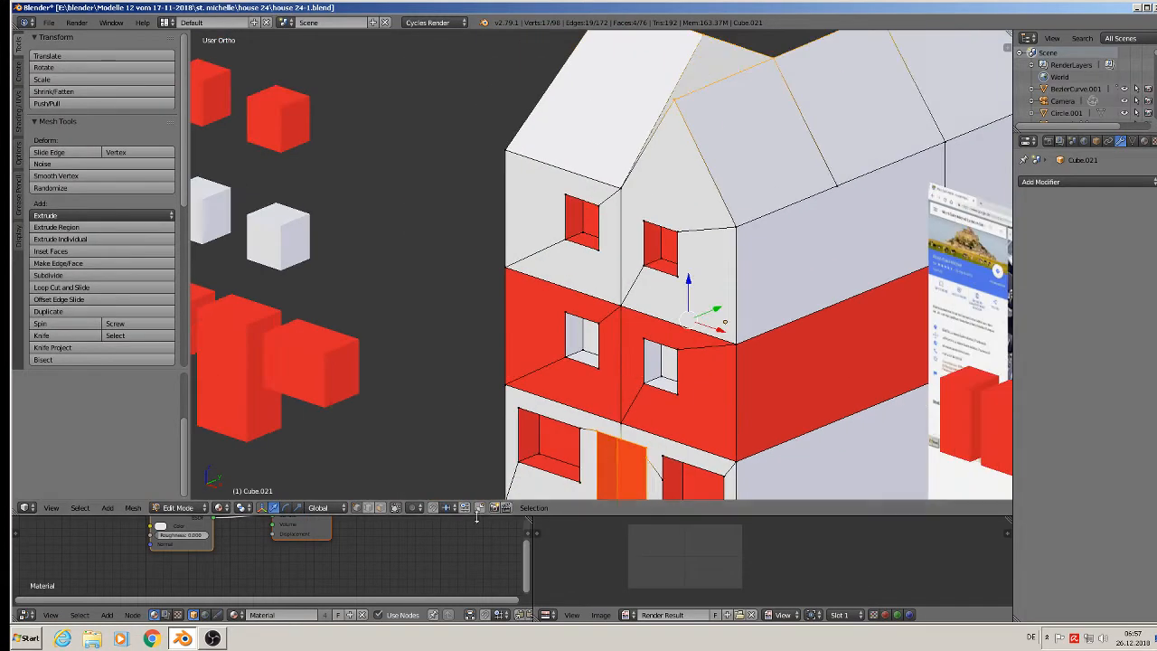
left_click(381, 508)
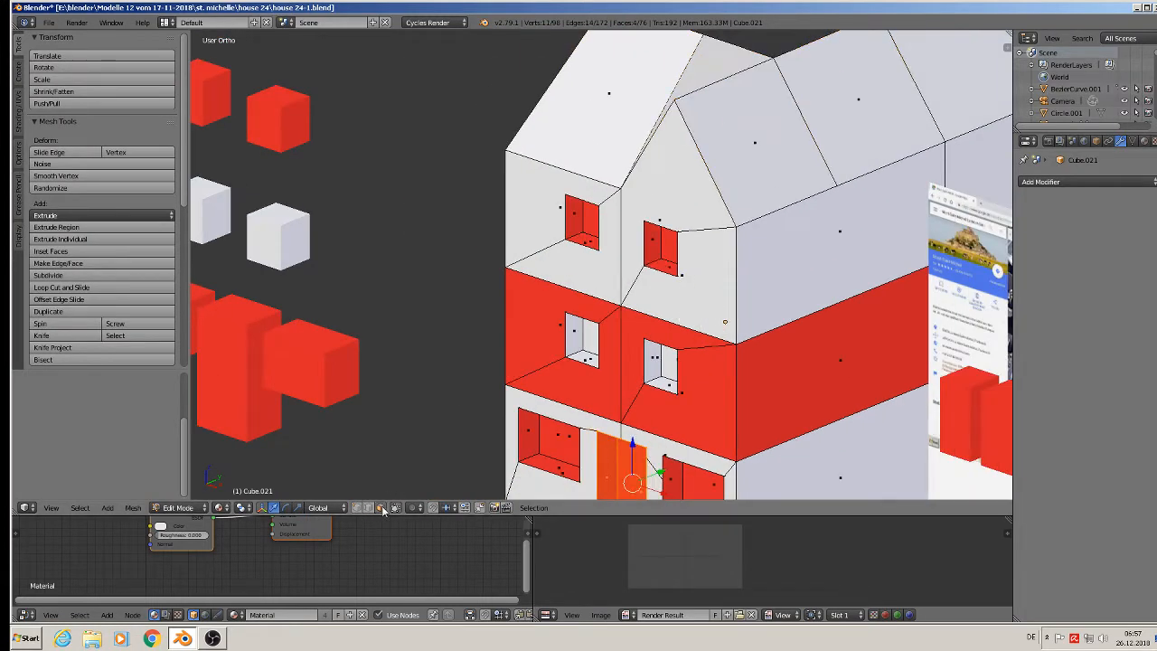
right_click(586, 216)
right_click(670, 243, "shift")
key("g")
key("y")
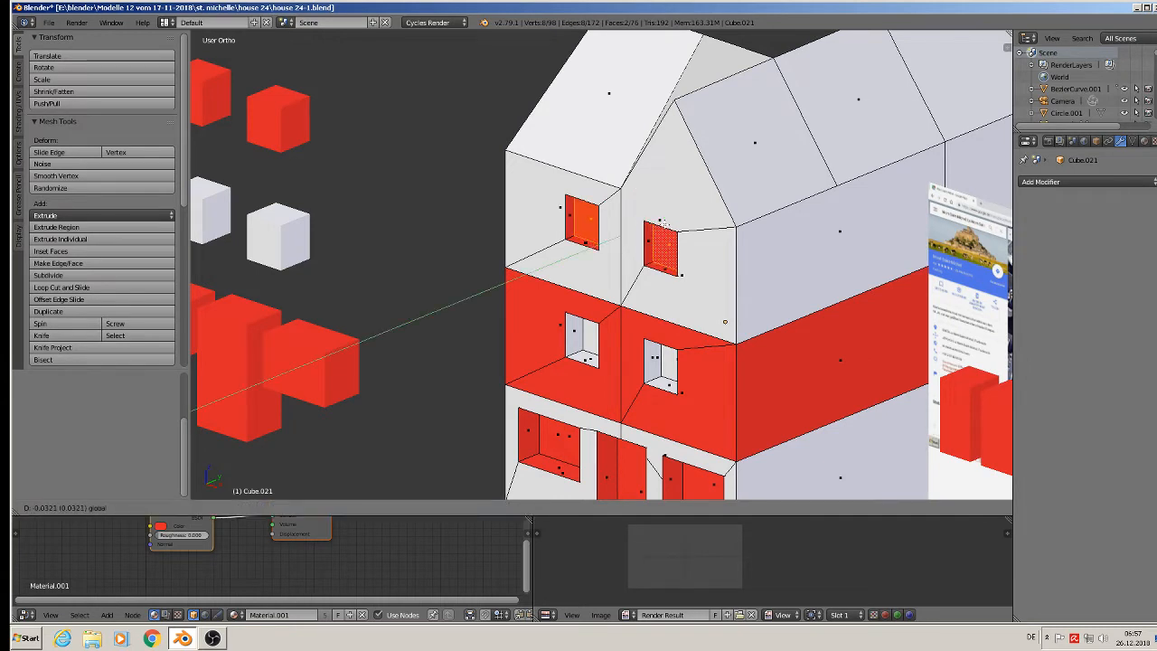
left_click(644, 336)
Move the back faces of the two middle-floor window recesses along Y towards the facade.
middle_click_drag(644, 336, 651, 224, "shift")
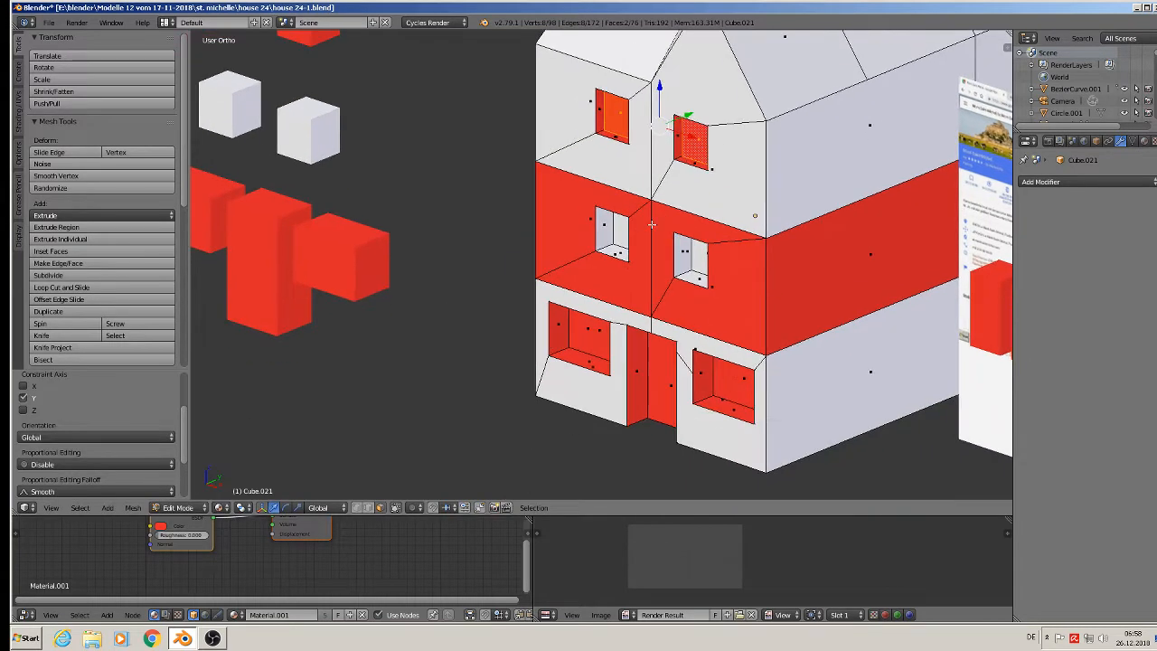
right_click(614, 233)
right_click(696, 257, "shift")
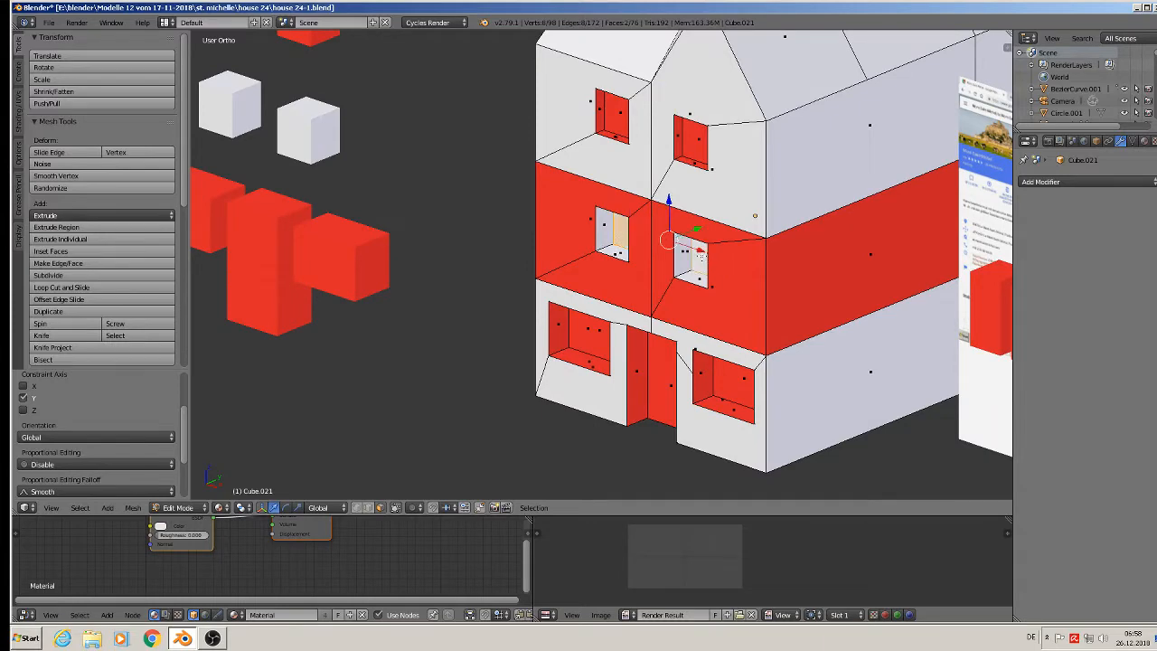
key("g")
key("y")
left_click(692, 235)
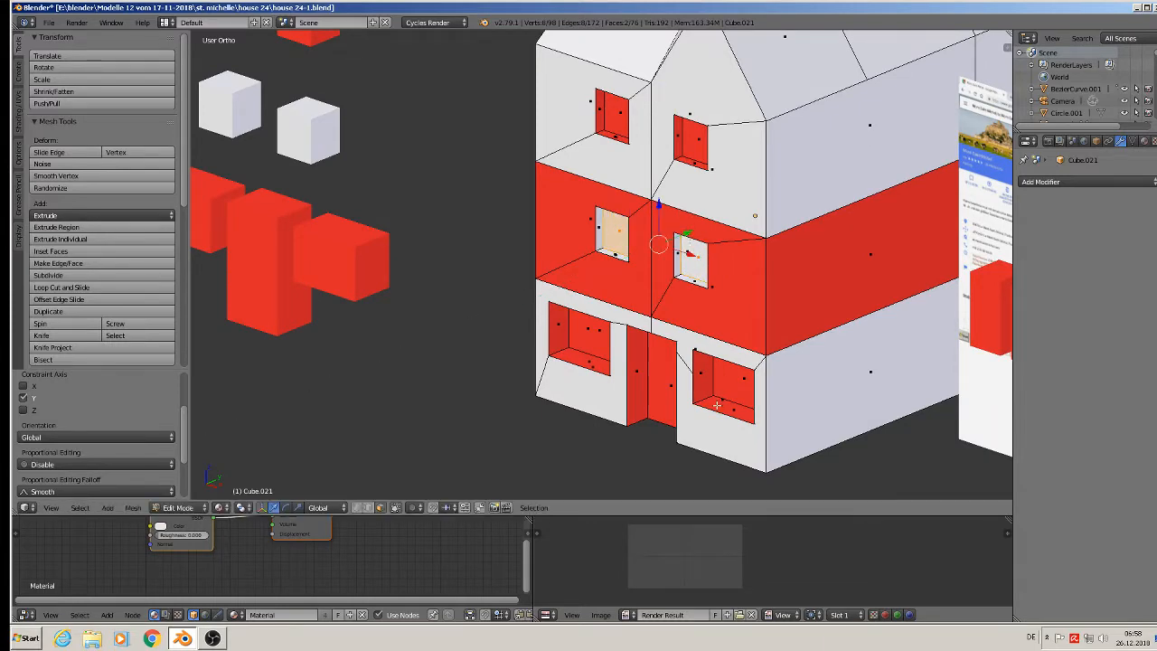
Delete the back faces of both ground-floor window recesses and the door recess using Only Faces.
middle_click_drag(717, 404, 781, 342, "shift")
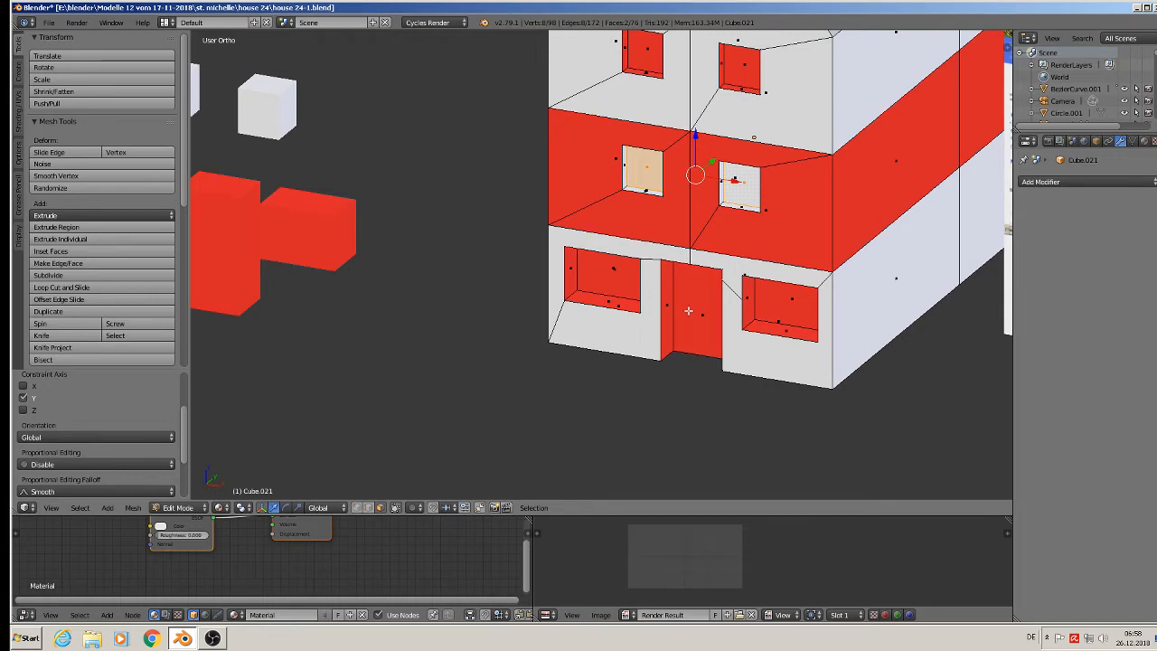
right_click(613, 282)
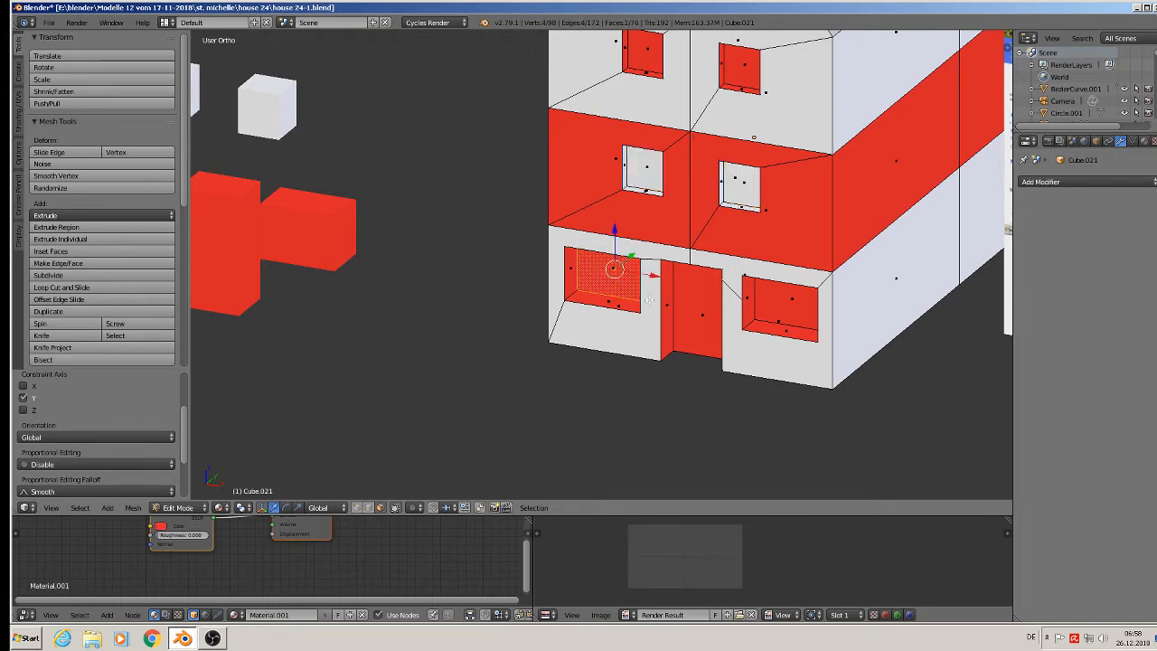
right_click(718, 312, "shift")
right_click(762, 311, "shift")
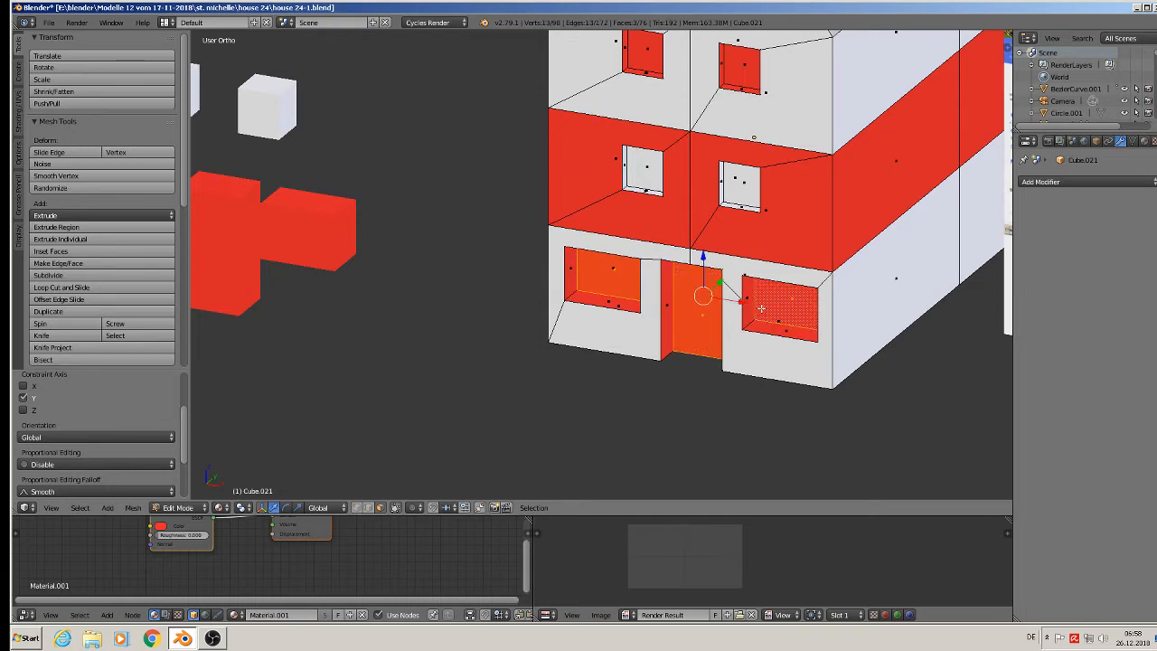
middle_click_drag(762, 311, 729, 284)
left_click_drag(728, 284, 724, 283)
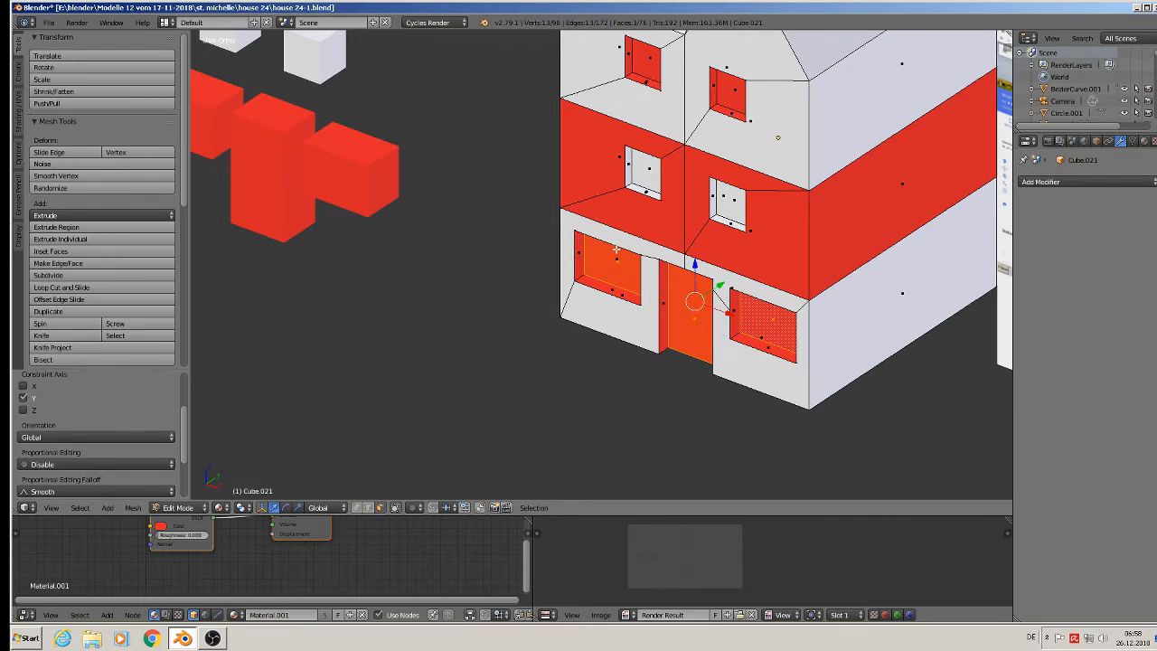
key("x")
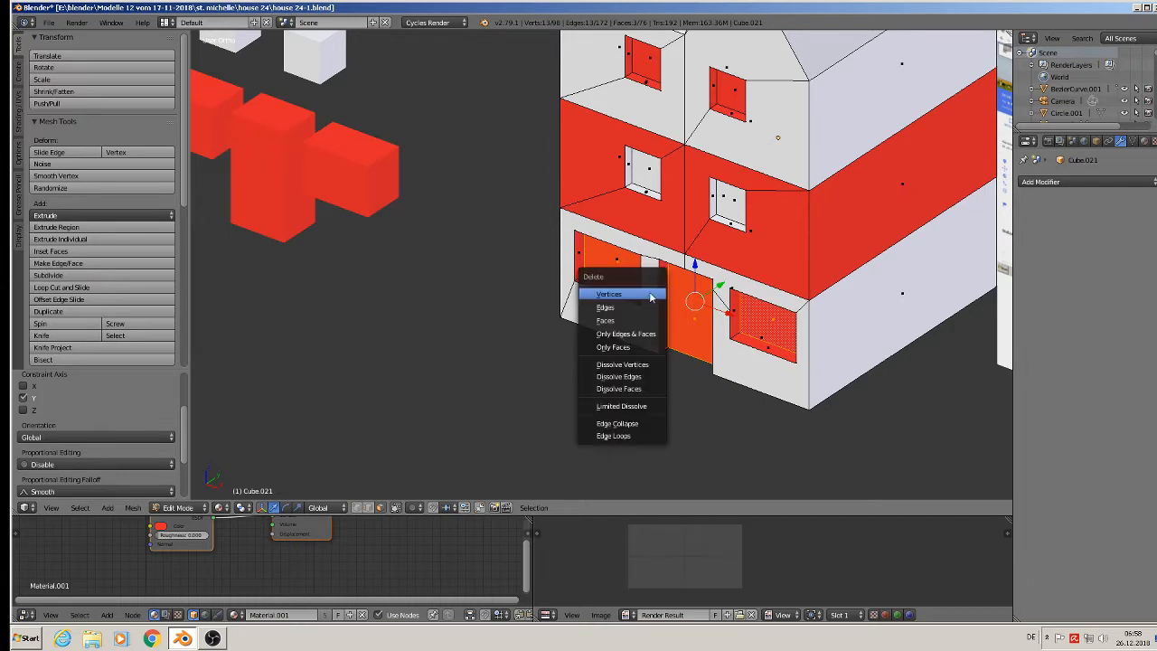
left_click(638, 344)
Delete the back faces of the middle-floor and top-floor window recesses using Only Faces.
right_click(643, 169)
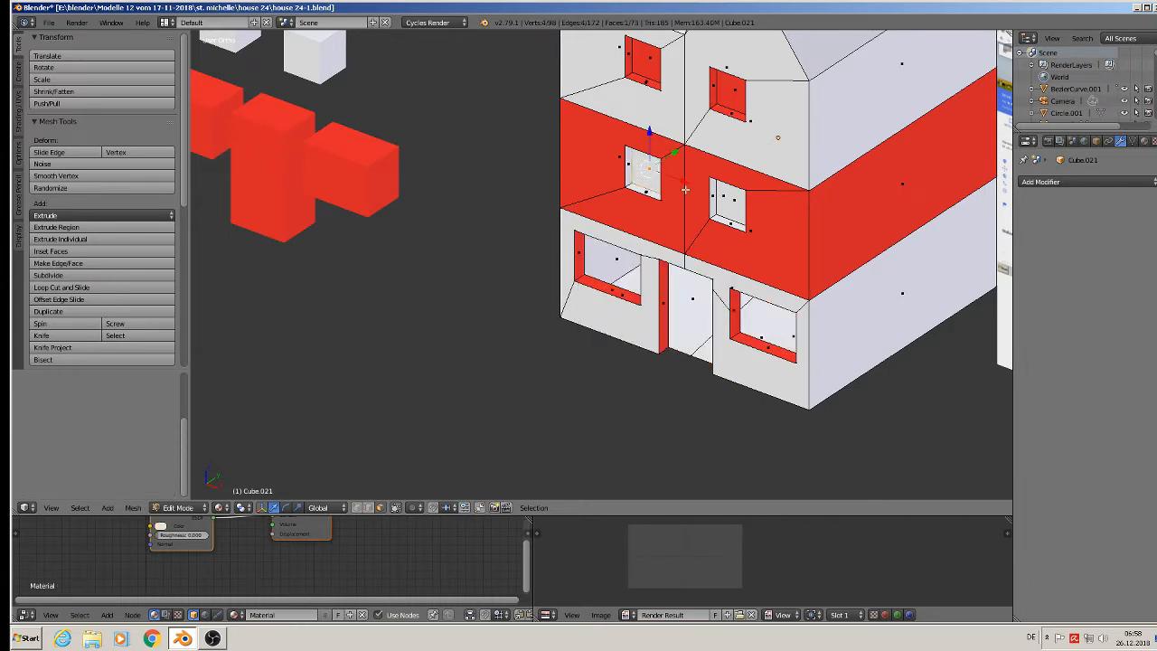
right_click(737, 199, "shift")
right_click(727, 90, "shift")
key("x")
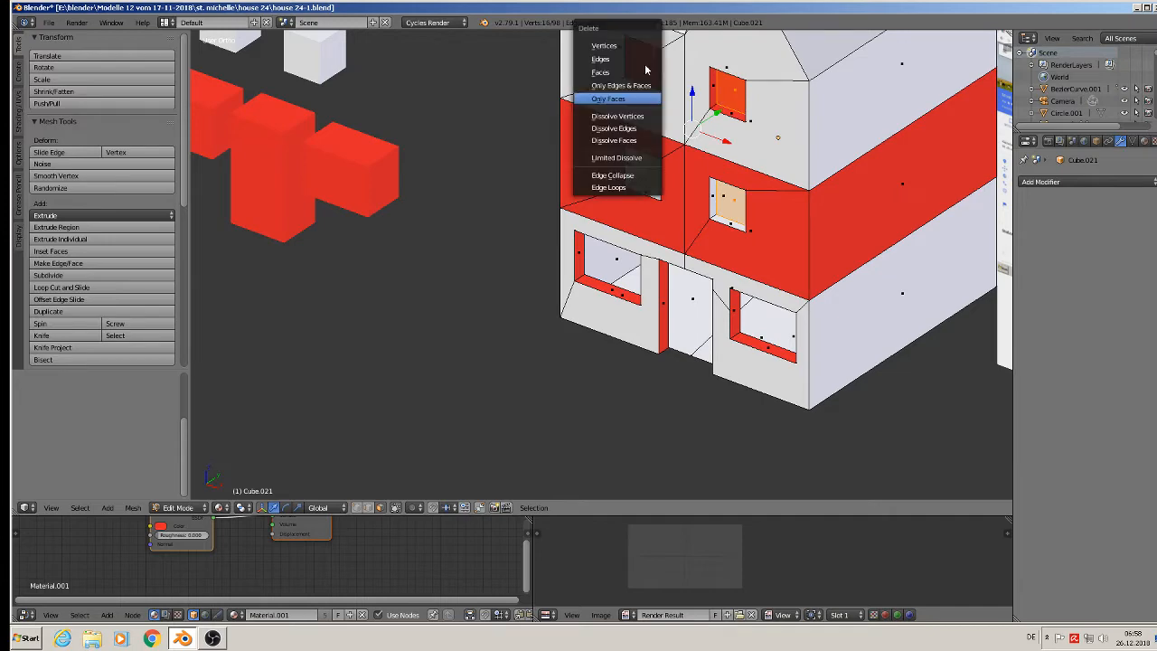
left_click(628, 99)
Leave edit mode on the house and save the file.
middle_click_drag(777, 219, 677, 328, "shift")
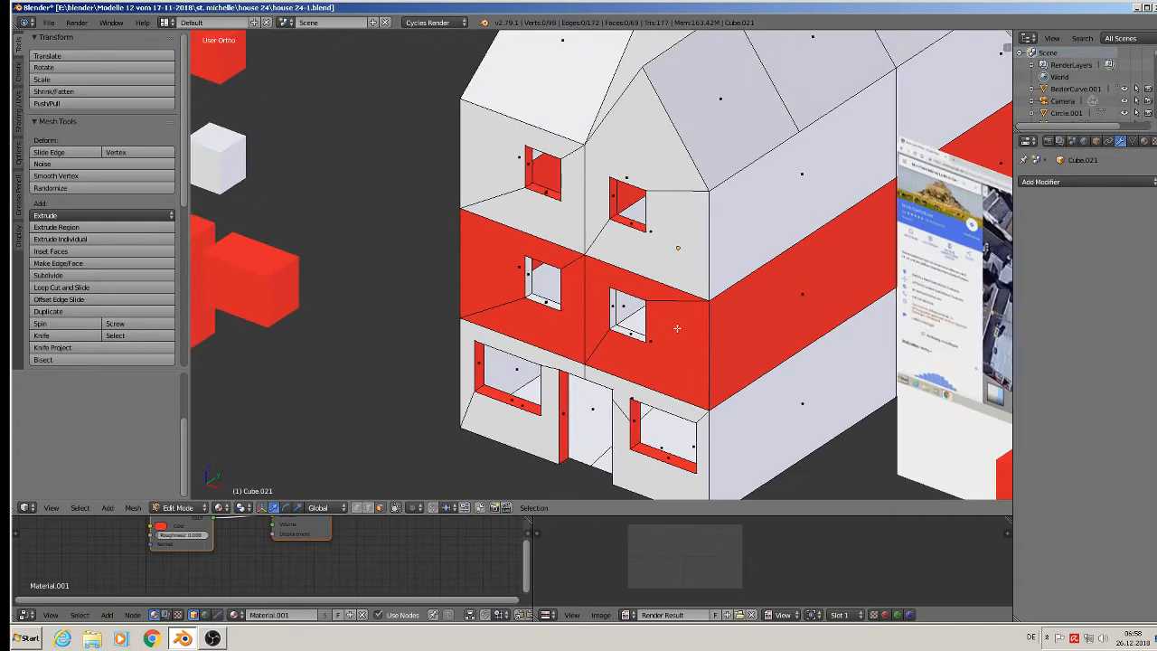
scroll(677, 328, "down", 3)
key("Tab")
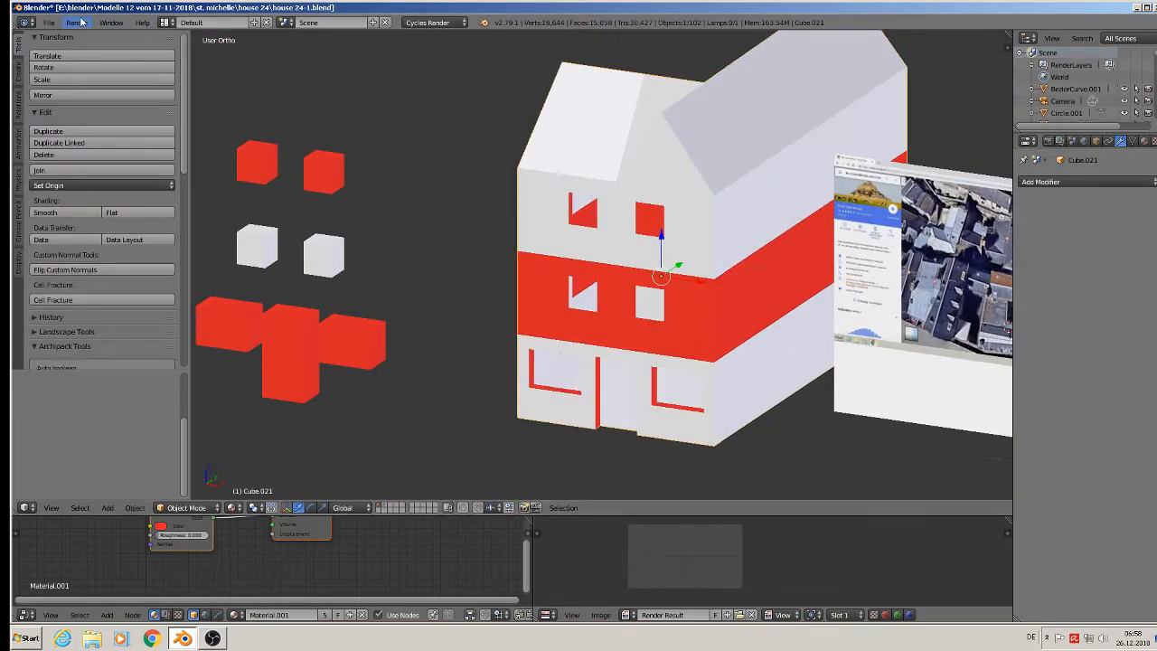
left_click(49, 22)
left_click(101, 120)
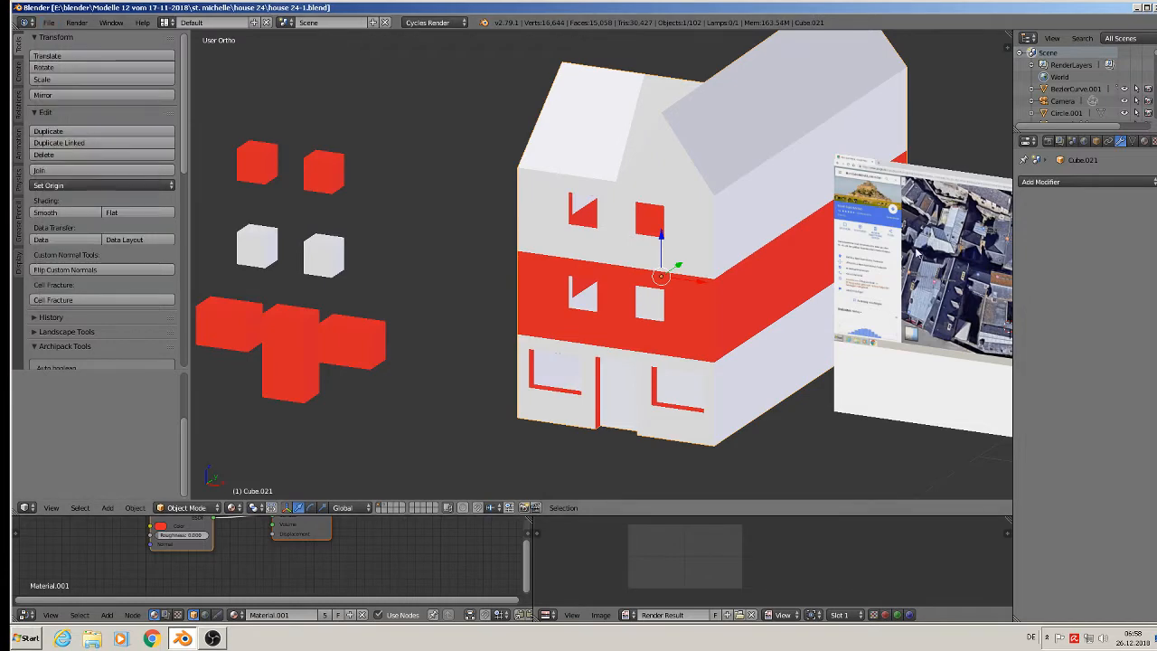
Examine the windows in the street-view reference photo of the stone facade, and the finished stone house above it.
middle_click_drag(632, 271, 698, 206)
scroll(697, 206, "up", 3)
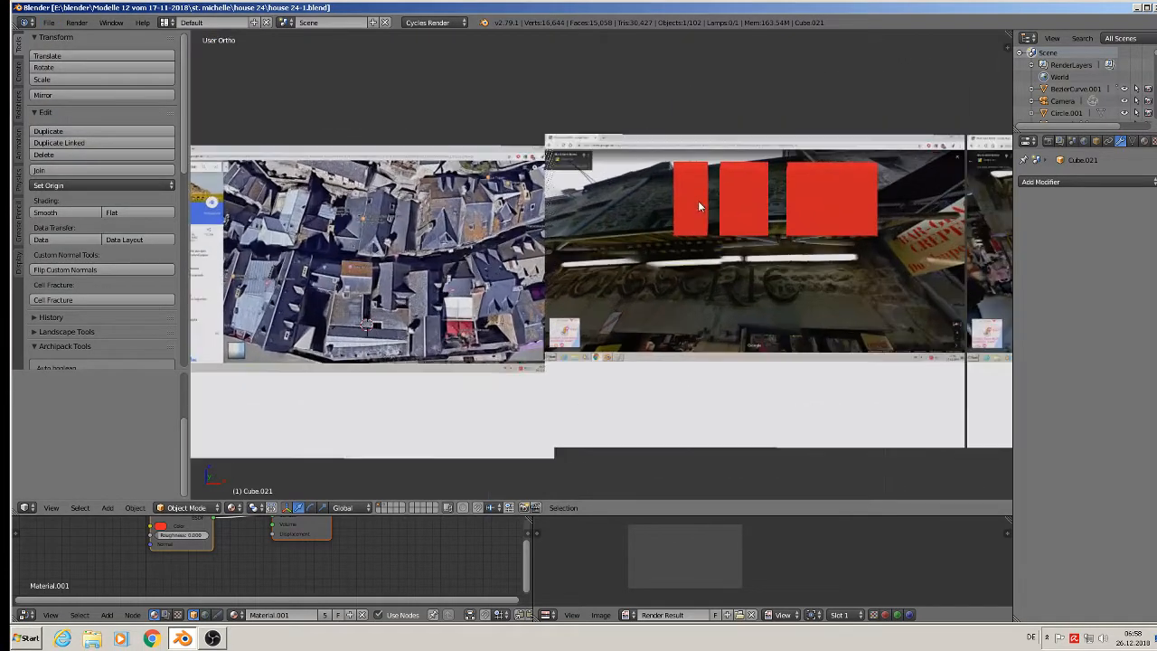
key("KP_1")
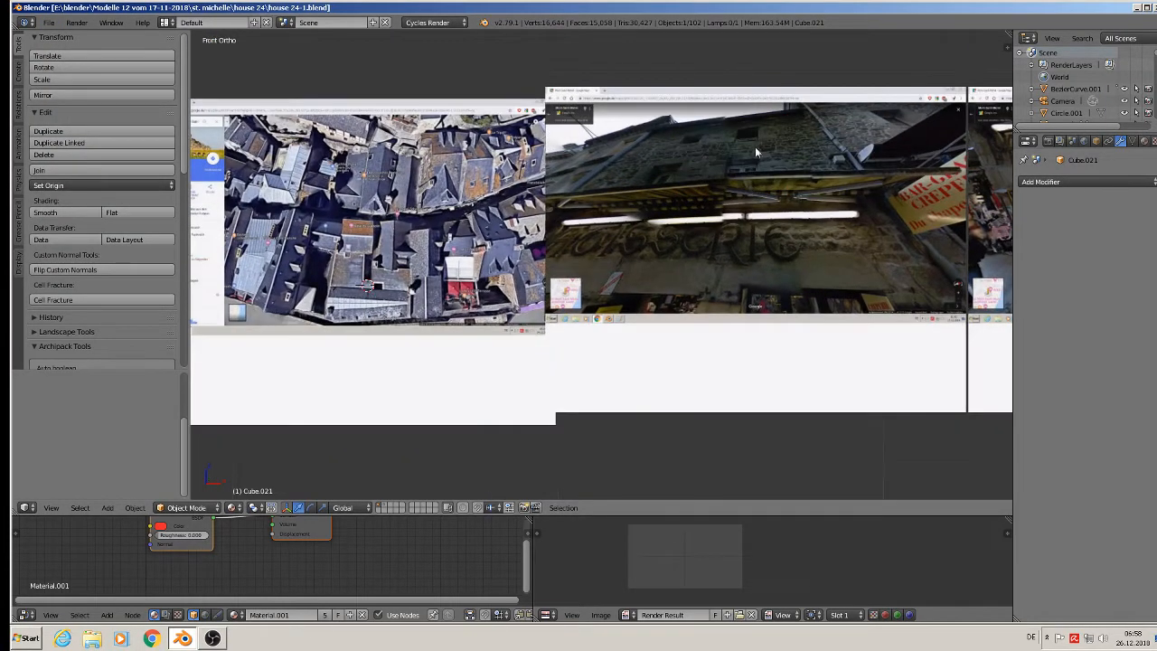
scroll(741, 186, "up", 5)
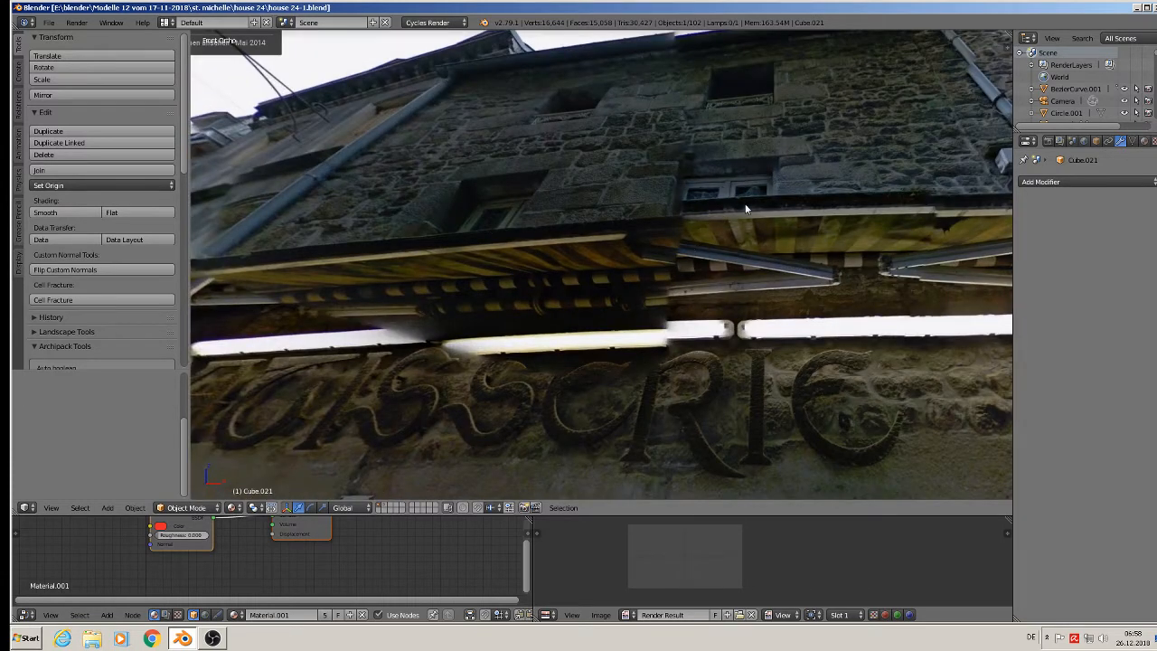
scroll(751, 325, "down", 10)
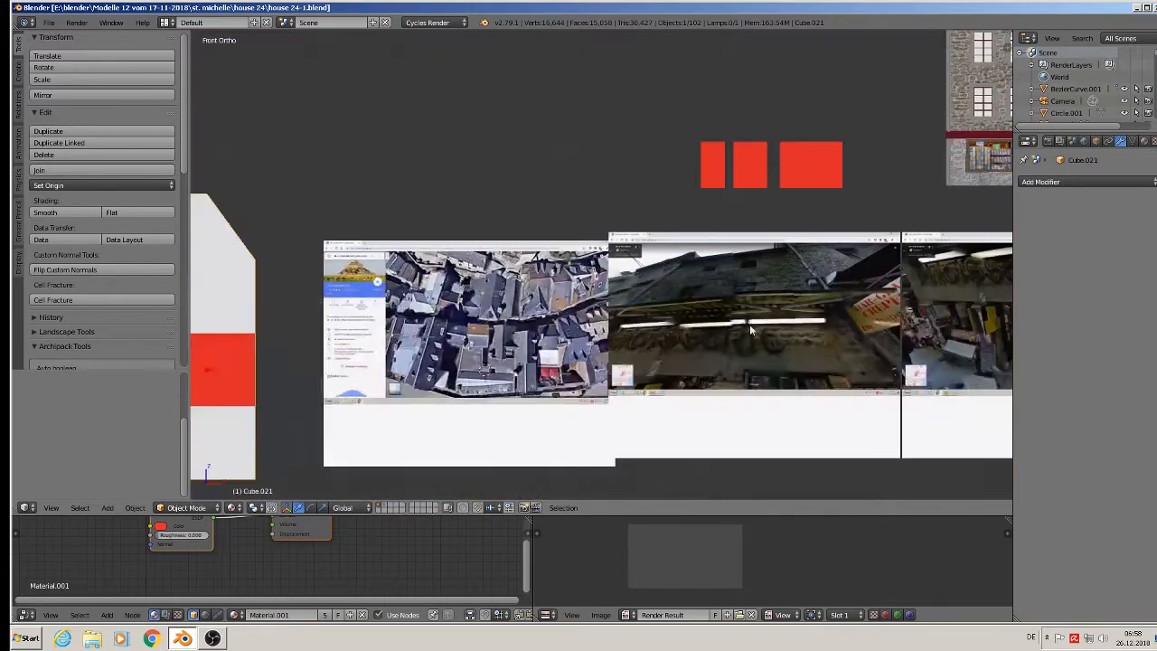
middle_click_drag(751, 332, 508, 245, "shift")
scroll(824, 213, "down", 2)
scroll(888, 194, "up", 2)
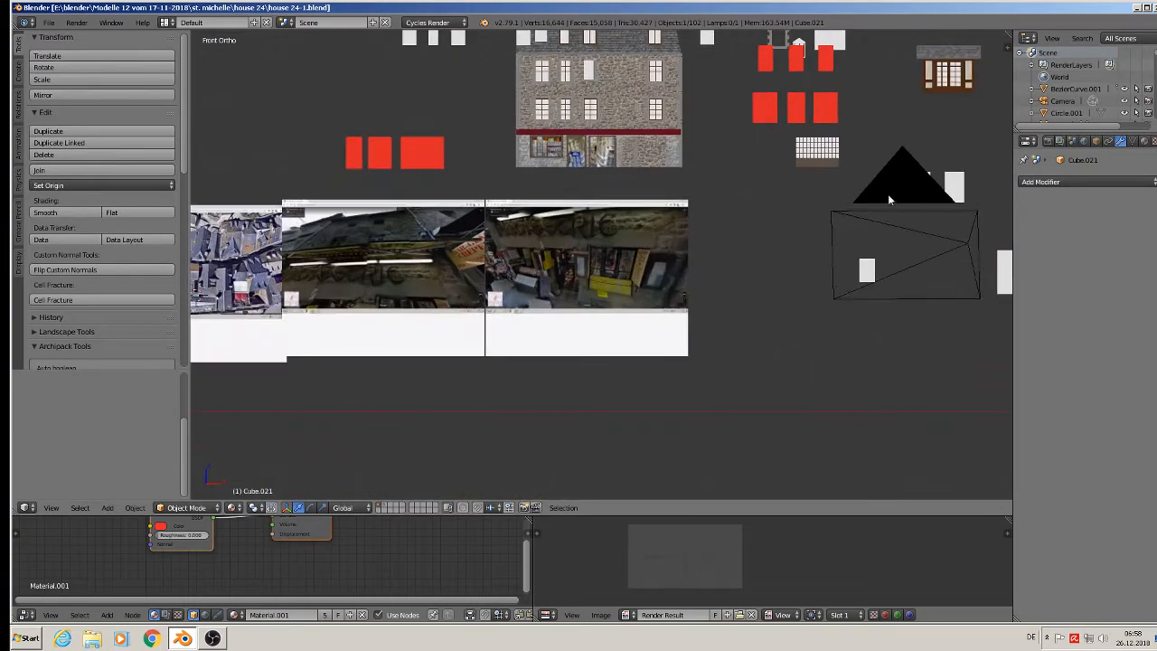
scroll(626, 145, "up", 3)
Move the eight-pane window from the stone house's lowest window row along Y, out in front of the wall.
right_click(563, 95)
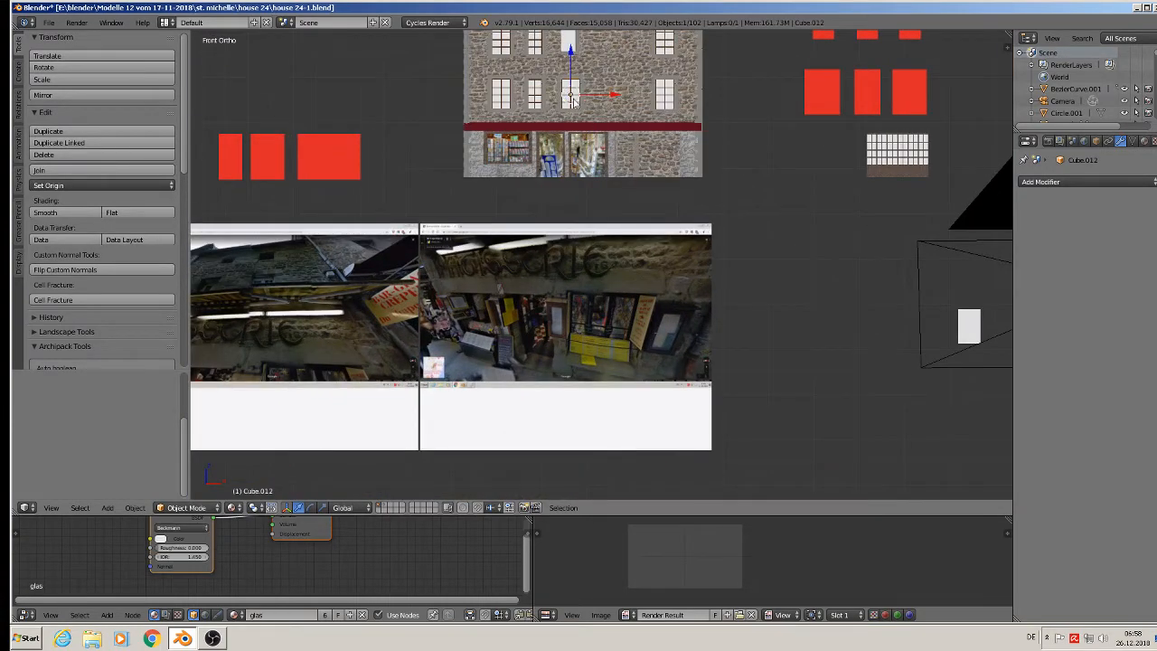
middle_click_drag(572, 142, 503, 177)
left_click_drag(599, 78, 294, 247)
middle_click_drag(302, 264, 760, 278, "shift")
scroll(712, 295, "up", 3)
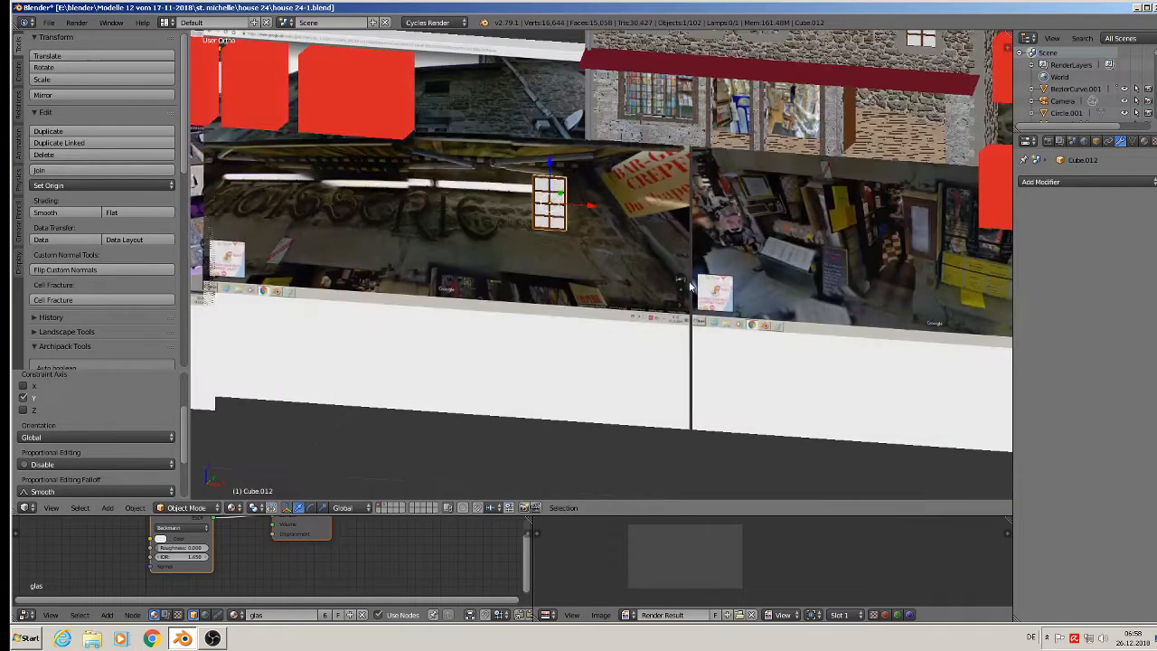
scroll(621, 257, "up", 6)
middle_click_drag(580, 201, 703, 363, "shift")
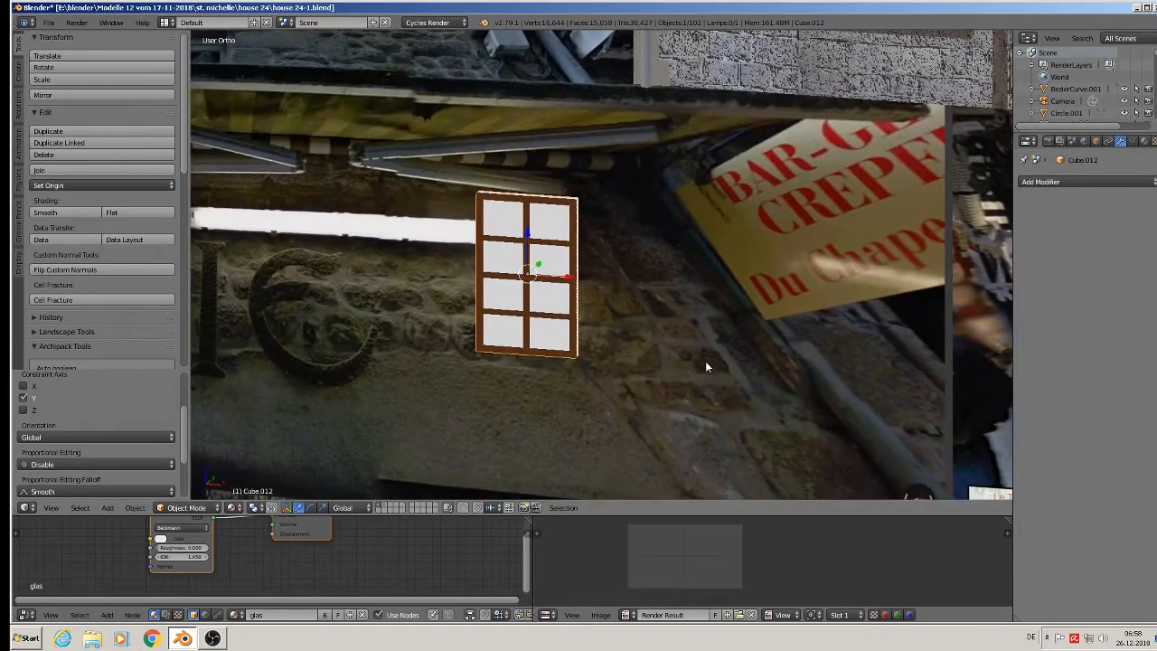
In front view, move the eight-pane window along X, clear of its empty wall opening.
key("KP_1")
scroll(641, 357, "down", 1)
middle_click_drag(583, 301, 553, 275, "shift")
left_click_drag(558, 263, 703, 301)
key("Tab")
scroll(703, 301, "up", 4)
scroll(703, 301, "down", 6)
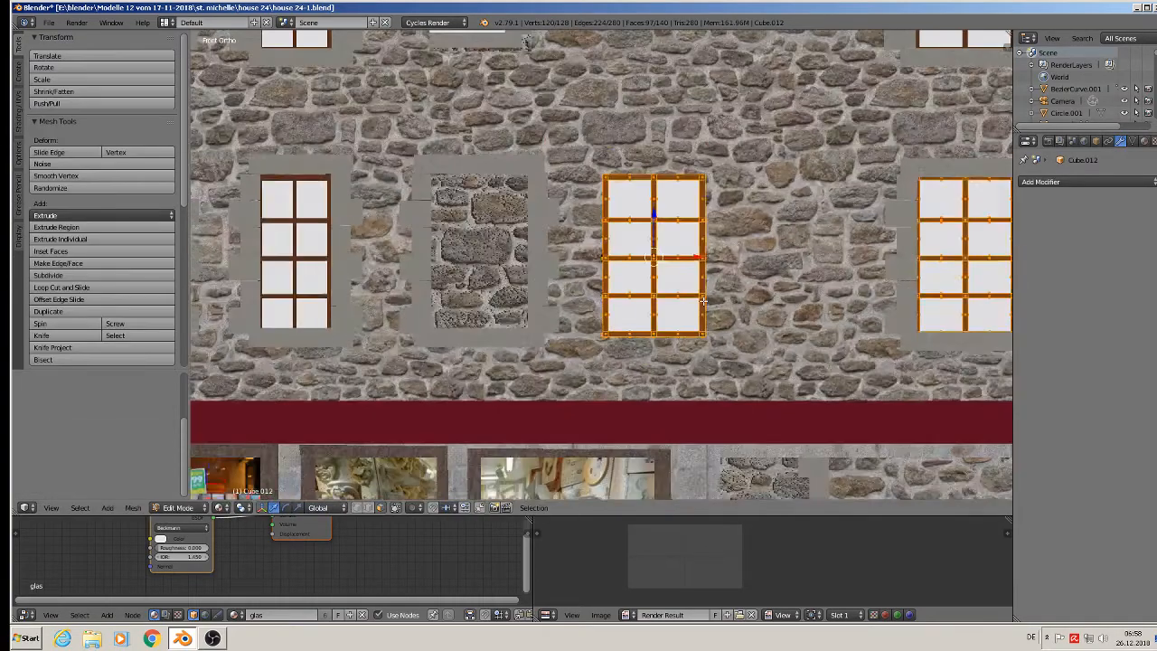
scroll(704, 301, "up", 1)
scroll(705, 301, "up", 1)
key("Tab")
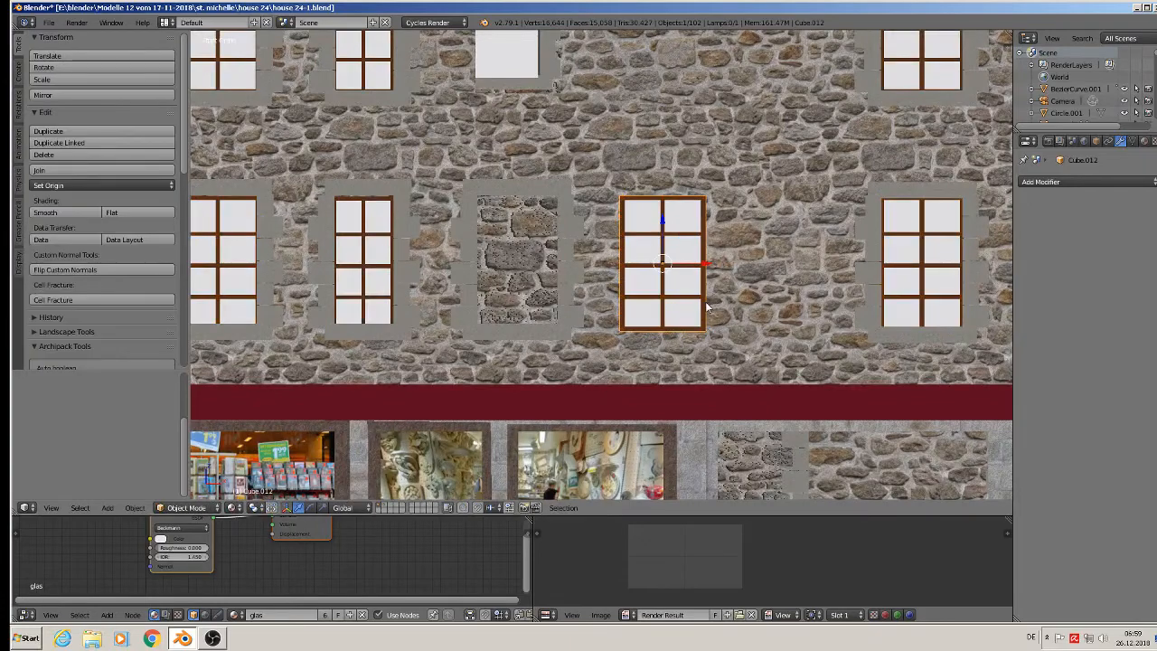
scroll(706, 307, "up", 1)
Edit the window in vertex selection mode and delete the frontmost vertices of the frame's two lowest horizontal bars.
key("Tab")
scroll(706, 303, "up", 2)
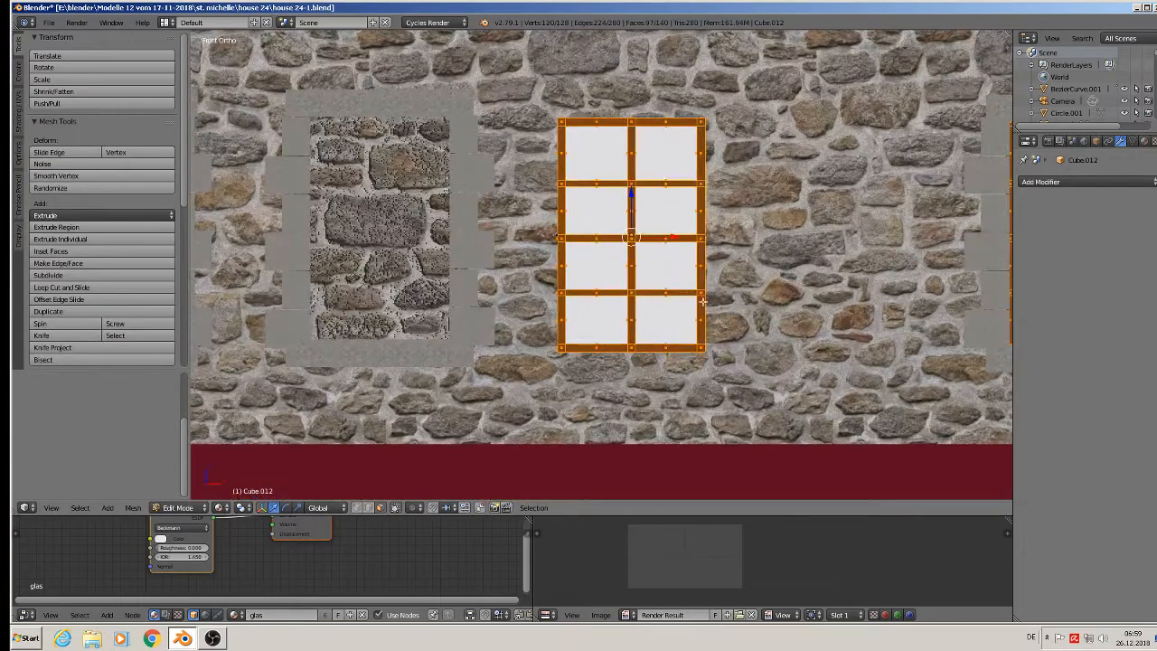
key("a")
scroll(668, 288, "up", 2)
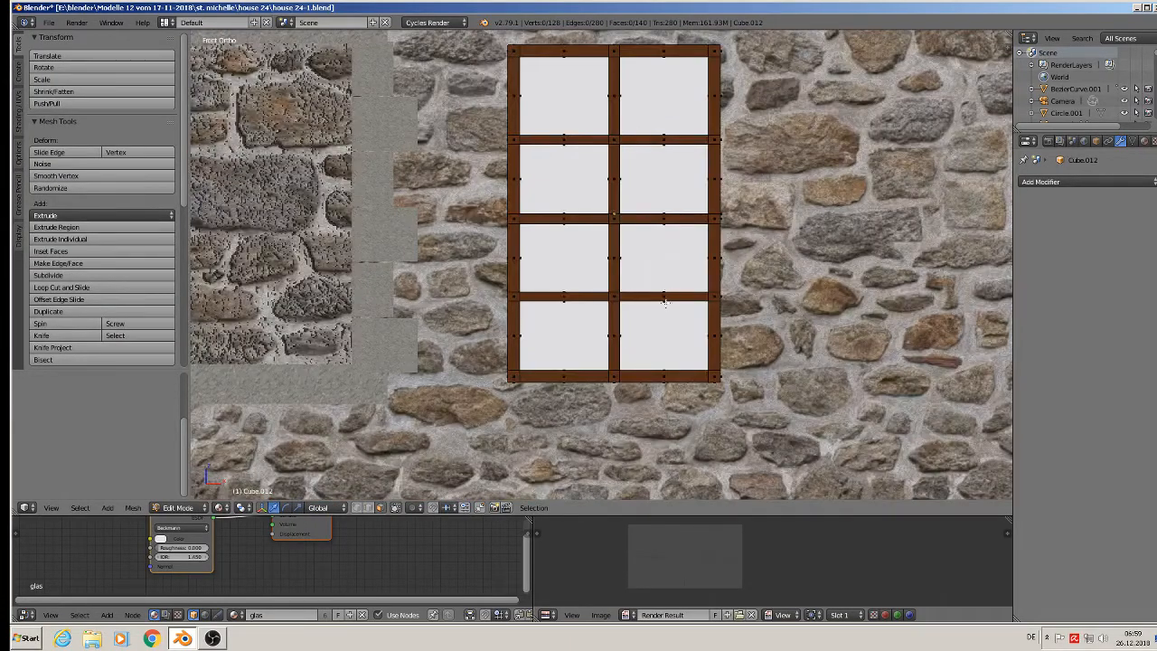
left_click(356, 508)
key("b")
left_click_drag(759, 412, 439, 286)
key("x")
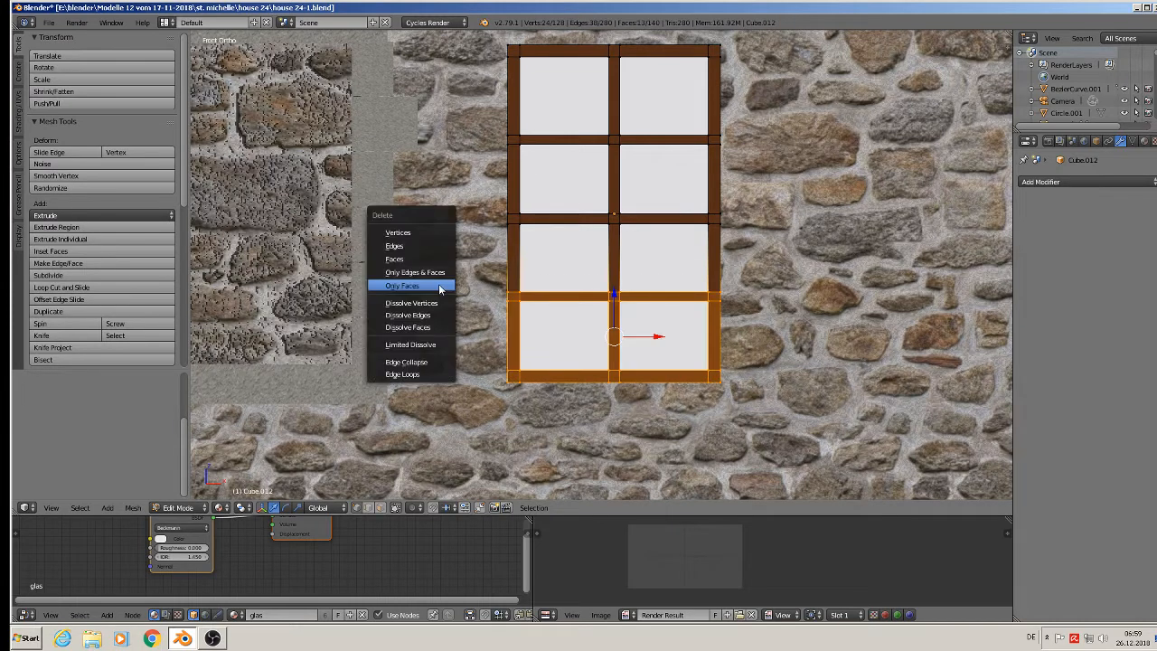
left_click(419, 230)
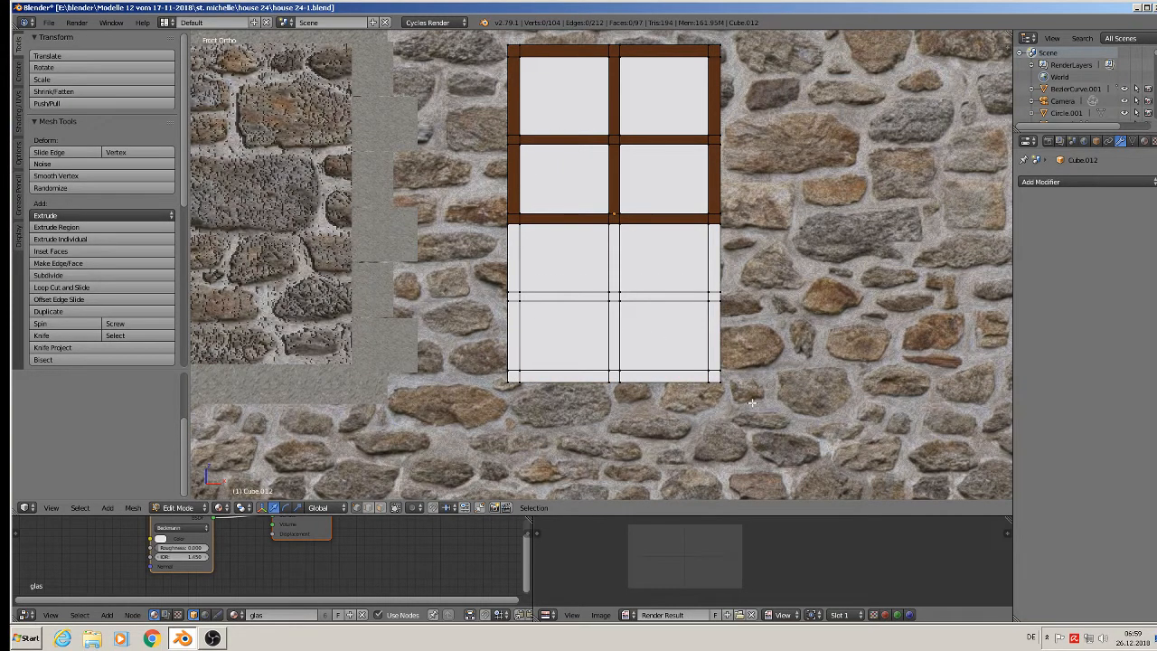
Delete the remaining rear vertices of the frame's two lowest horizontal bars, leaving a four-pane frame.
key("b")
left_click_drag(752, 403, 443, 285)
key("x")
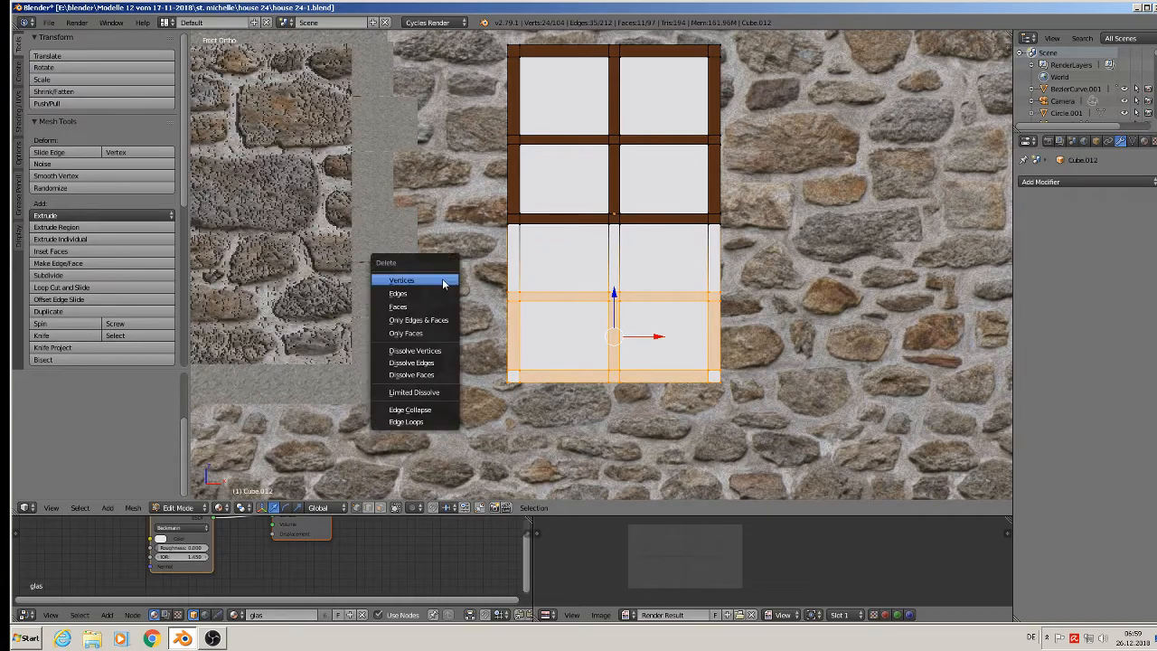
left_click(443, 285)
Move the lowest horizontal bar of the four-pane frame slightly down along Z.
middle_click_drag(443, 285, 701, 237)
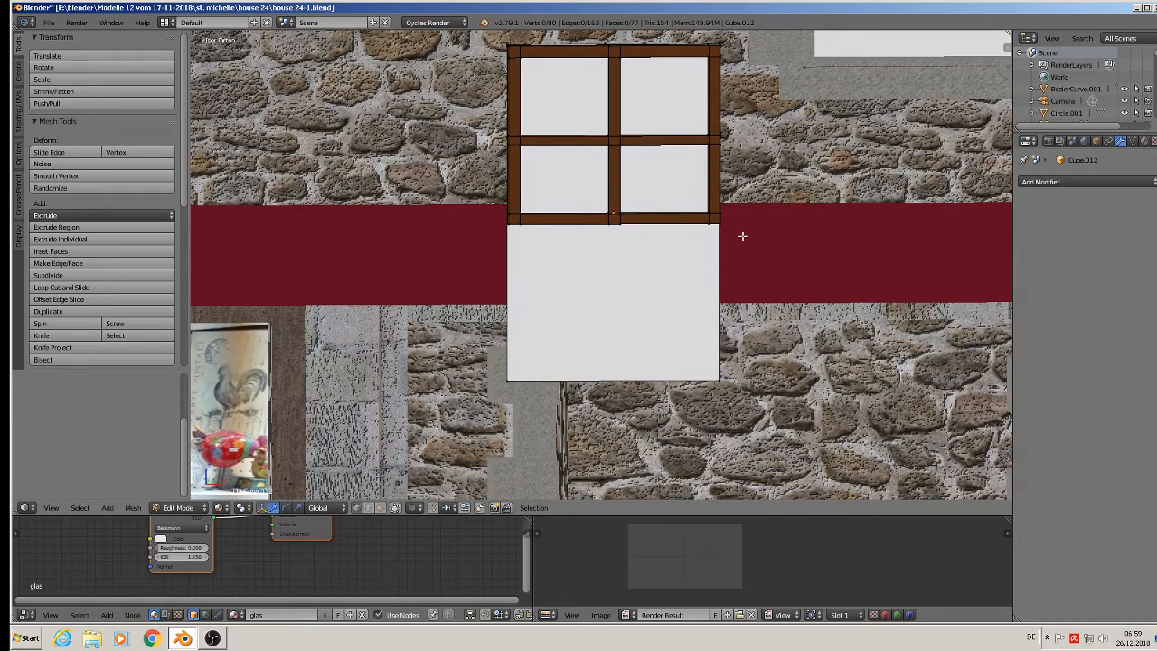
right_click(605, 218, "alt")
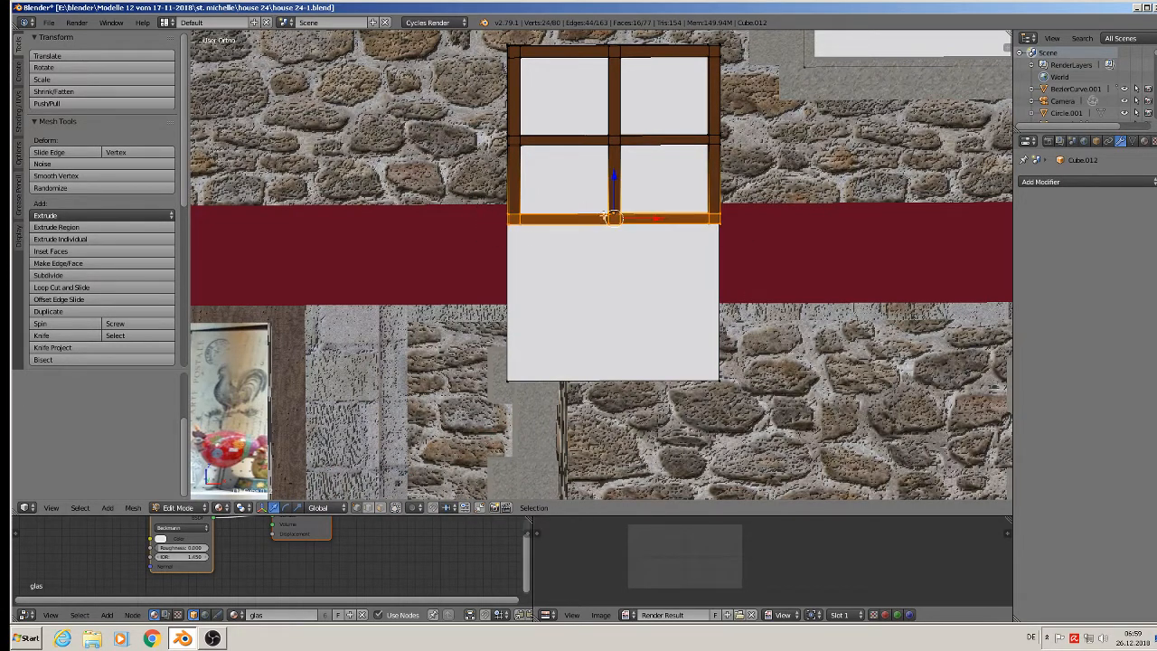
mouse_move(612, 188)
left_mouse_down()
mouse_move(594, 344)
mouse_move(610, 207)
left_mouse_up()
key("a")
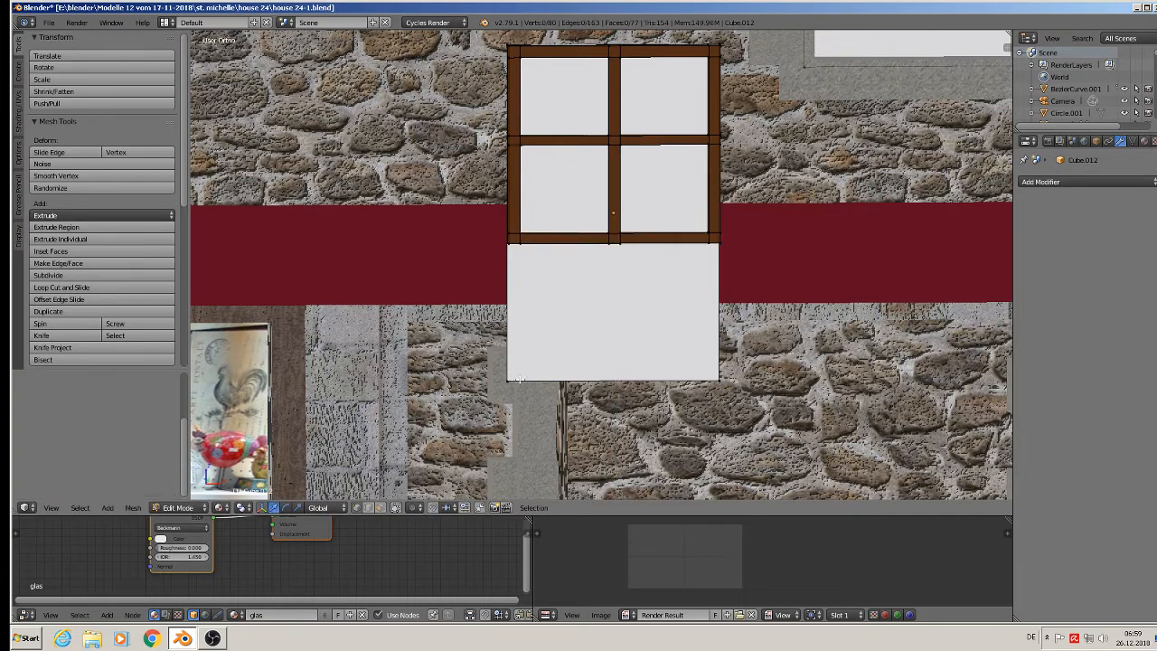
Raise the lower edge of the glass pane along Z to the frame's bottom bar and leave edit mode.
right_click(686, 380)
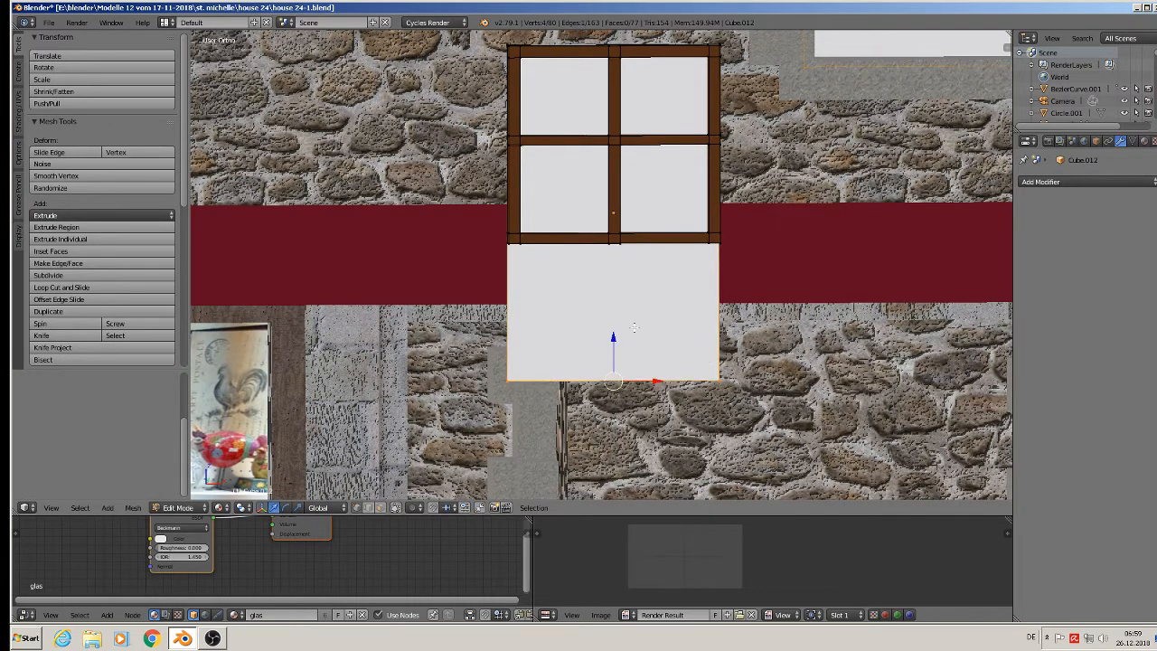
left_click_drag(614, 344, 623, 200)
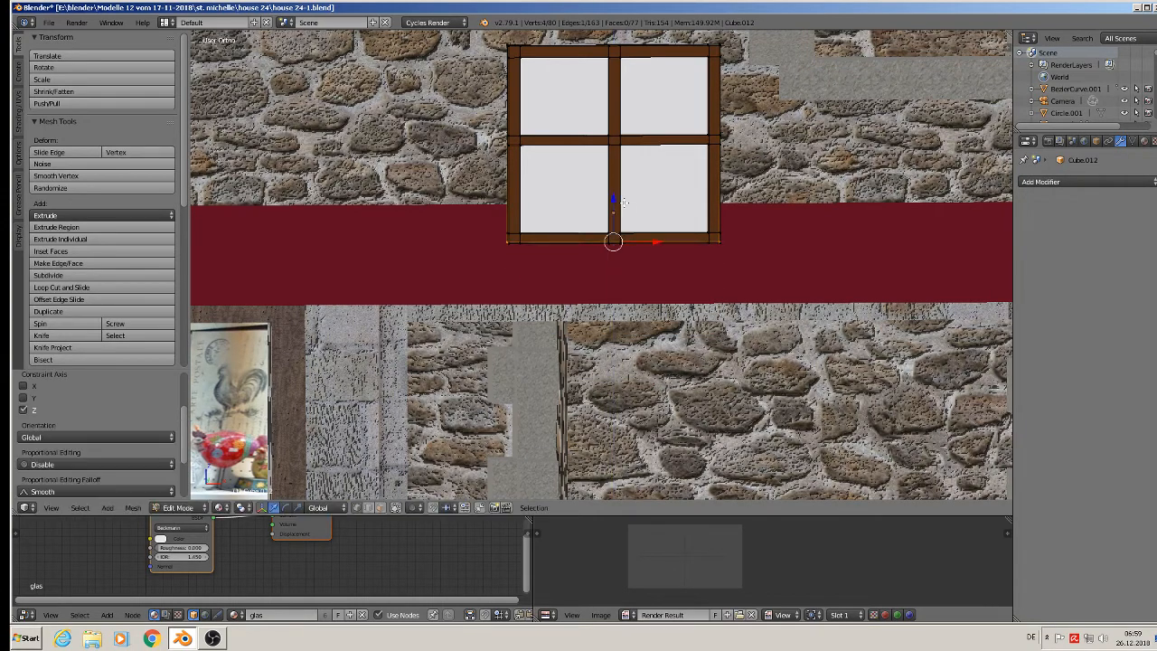
scroll(723, 249, "down", 3)
key("Tab")
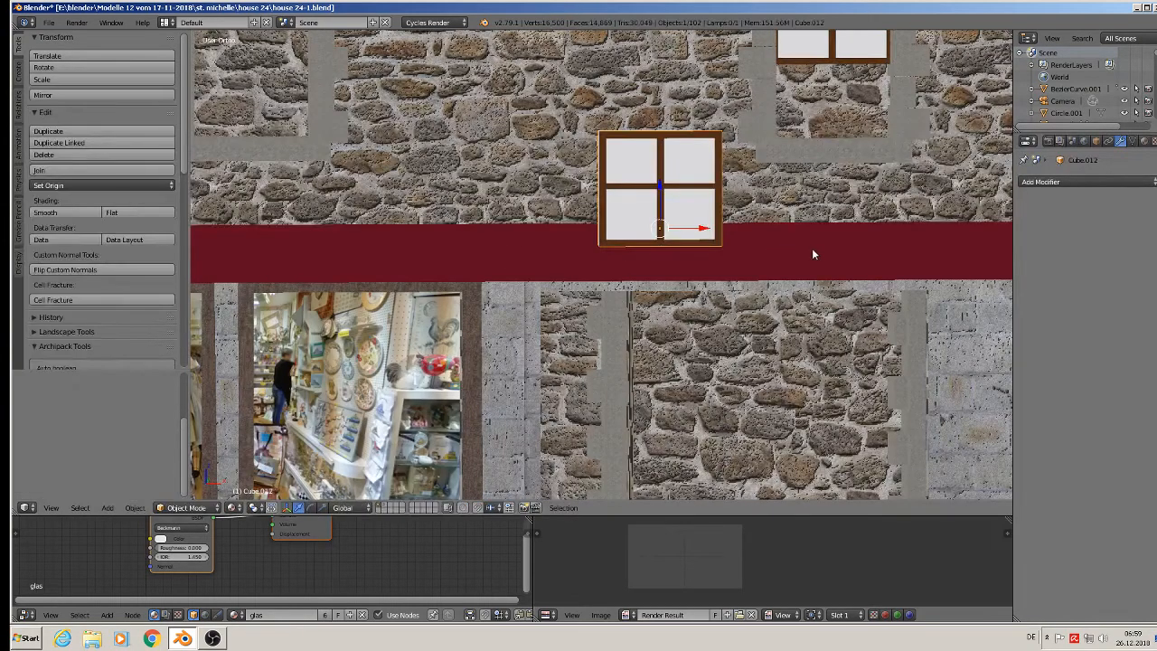
Start the Screencast Keys display.
key("n")
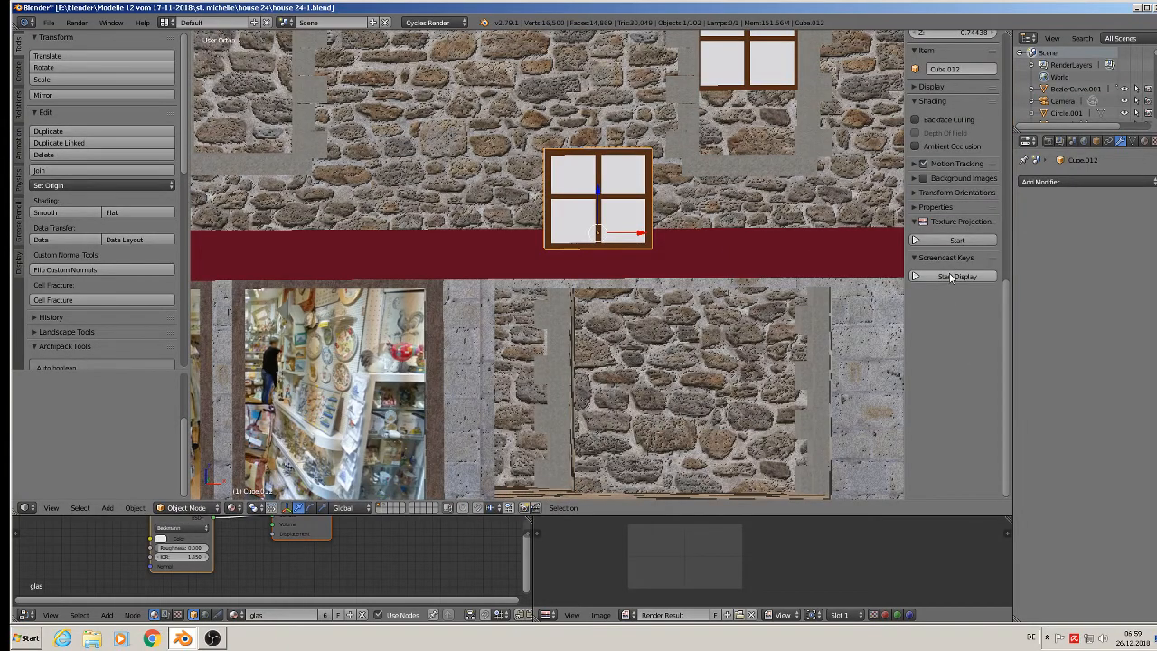
key("n")
Move the four-pane window along X over to the white and red house.
scroll(783, 266, "down", 5)
scroll(720, 282, "down", 6)
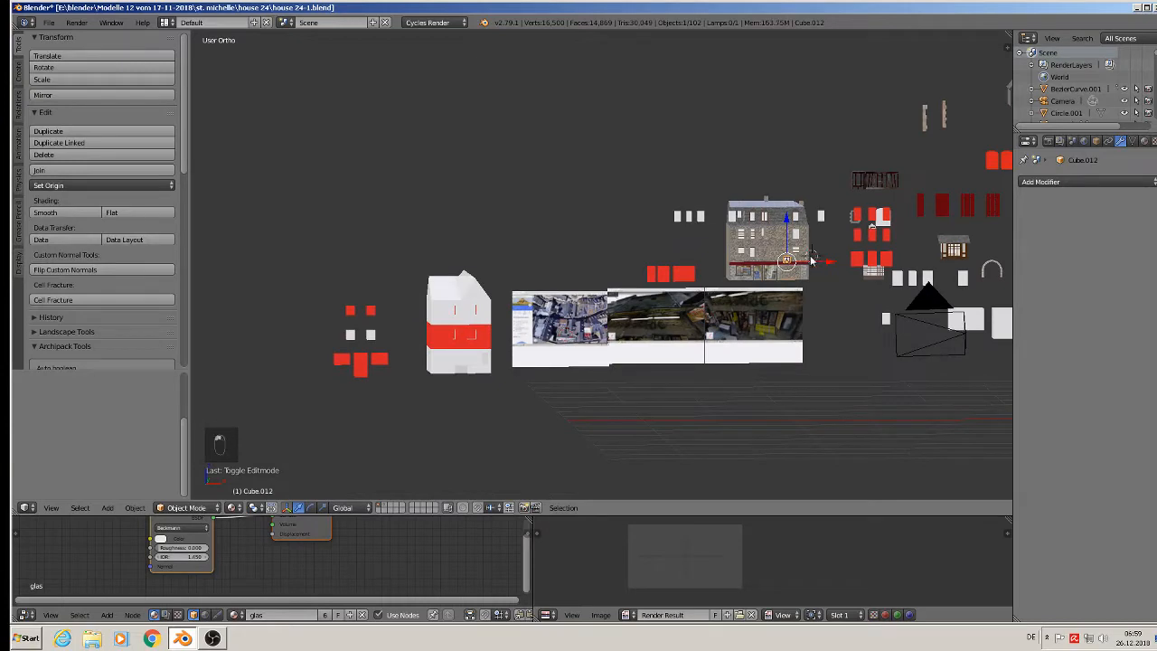
key("g")
key("x")
left_click(489, 255)
Move the four-pane window along Y towards the house's facade and lower it along Z.
middle_click_drag(489, 255, 394, 324)
left_click_drag(491, 243, 743, 175)
middle_click_drag(743, 175, 795, 100)
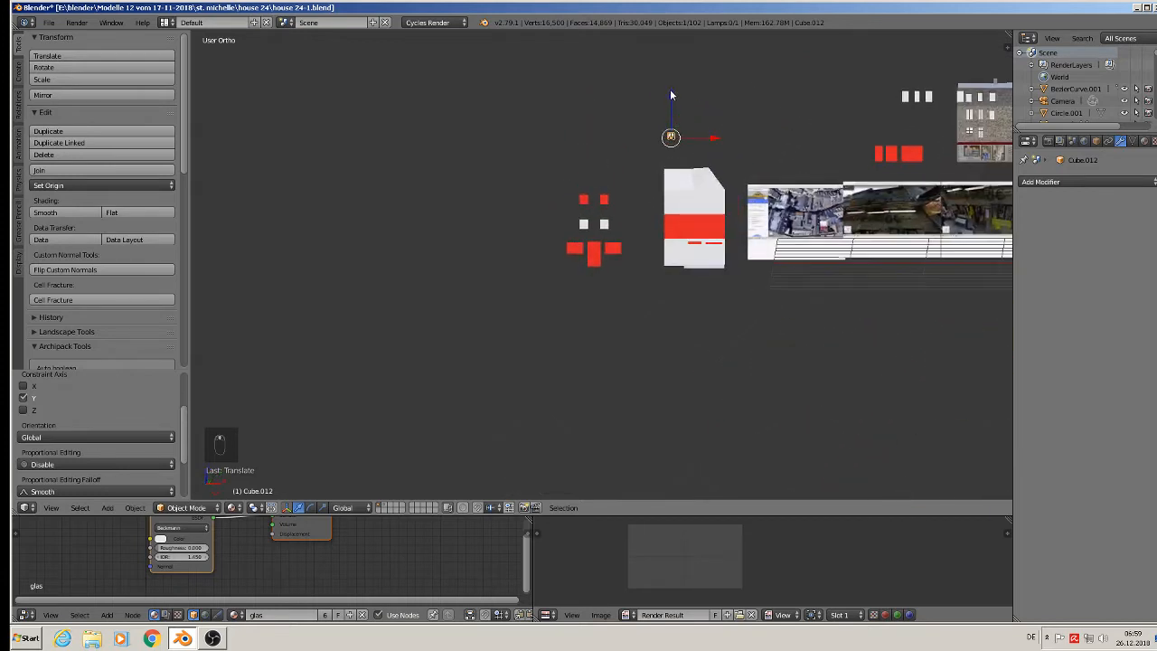
left_click_drag(671, 93, 676, 148)
middle_click_drag(654, 228, 580, 286)
scroll(580, 286, "up", 8)
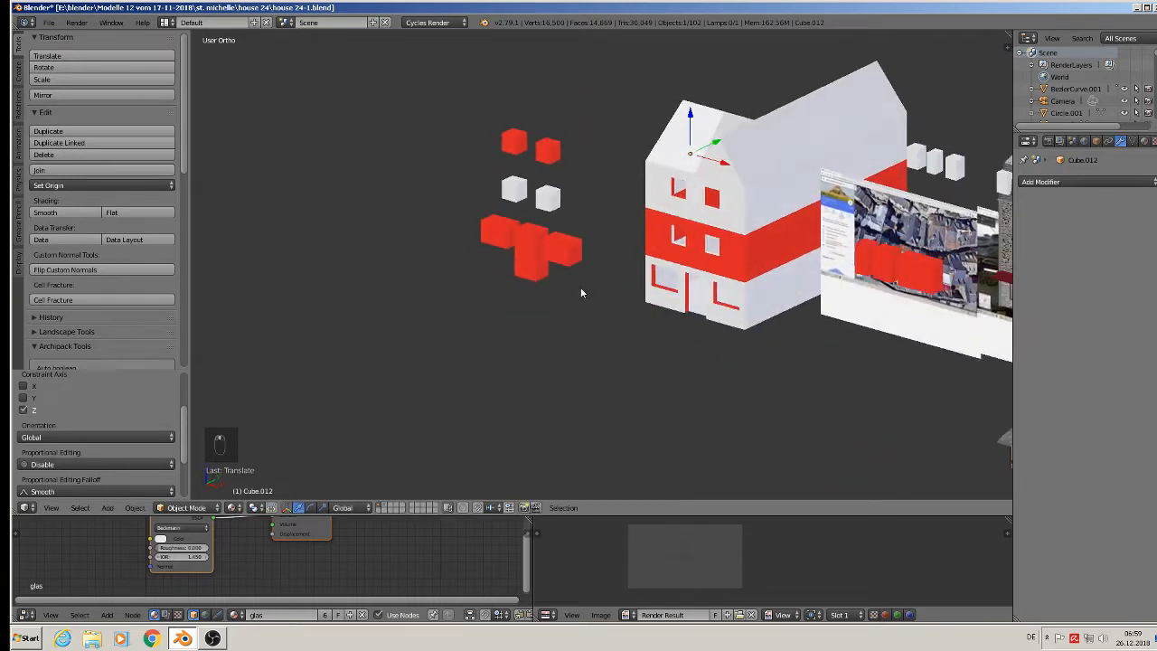
Move the four-pane window along Y and X and lower it along Z into the top floor's left window recess.
middle_click_drag(789, 136, 626, 311, "shift")
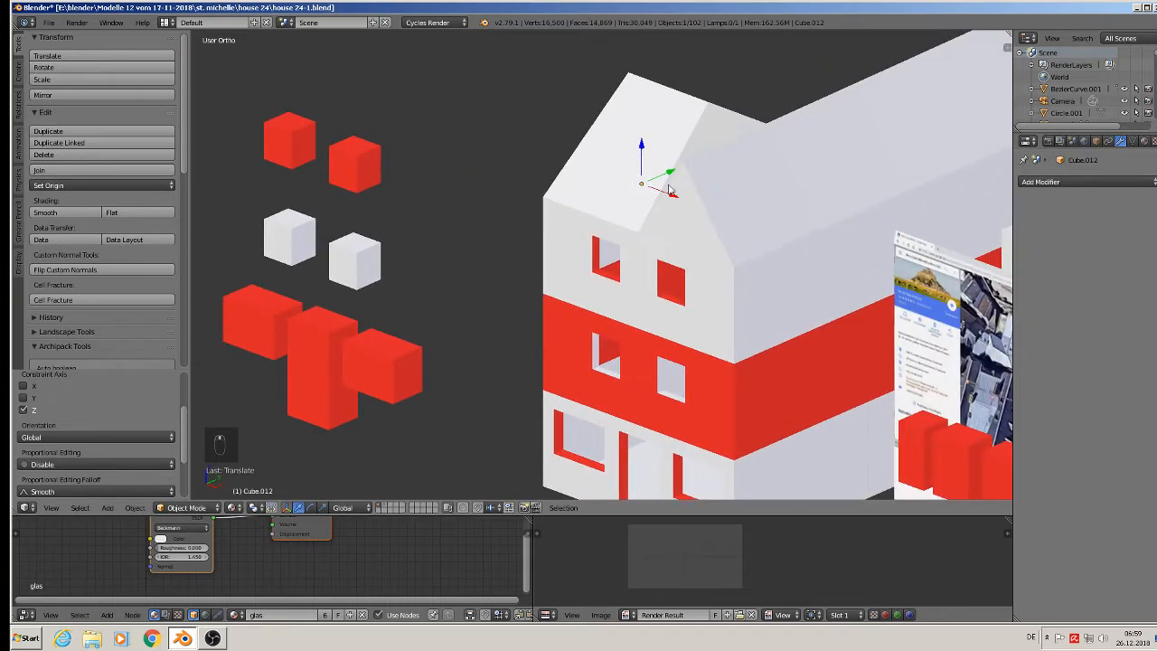
left_click_drag(666, 173, 640, 257)
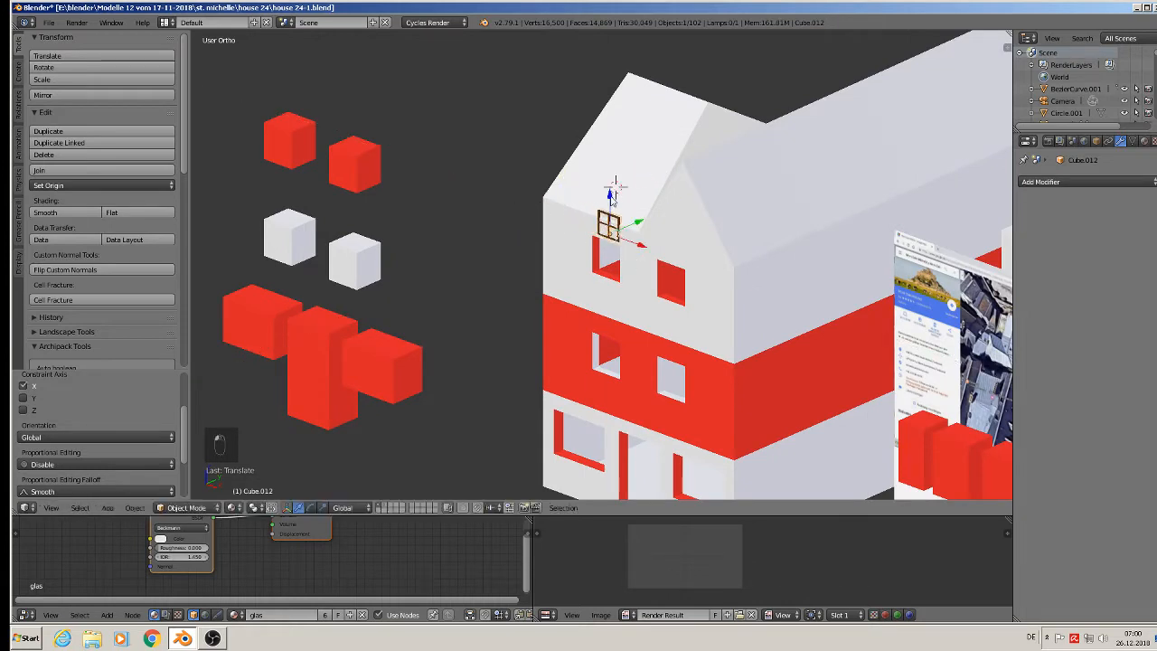
left_click_drag(606, 202, 607, 243)
scroll(623, 328, "up", 5)
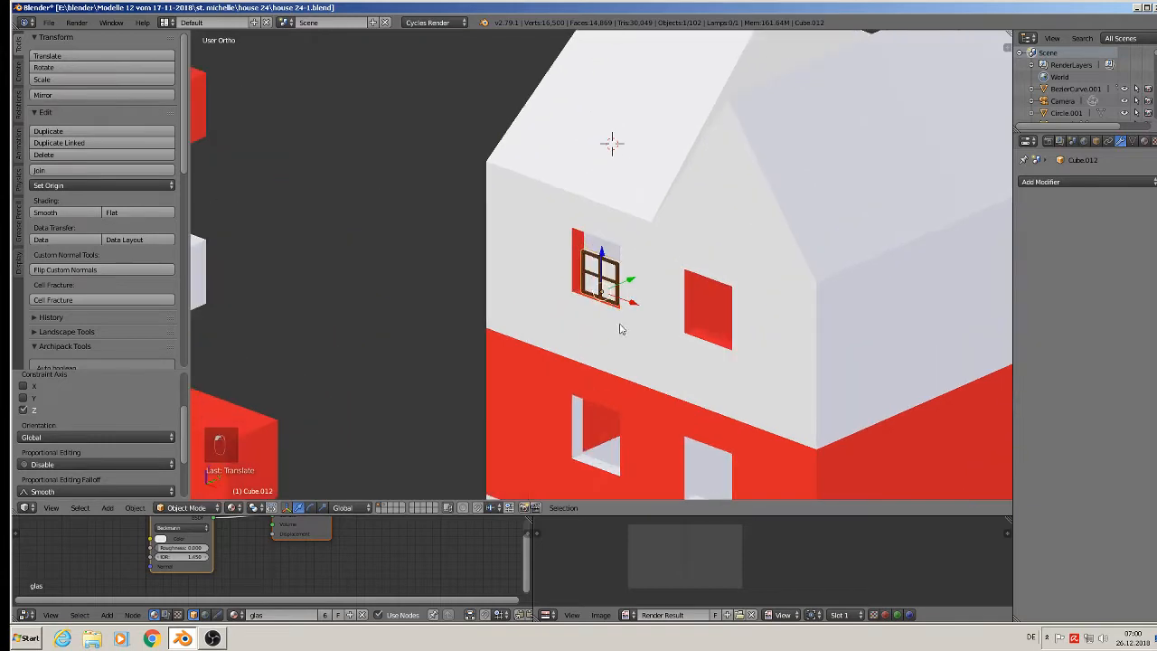
scroll(630, 343, "up", 6)
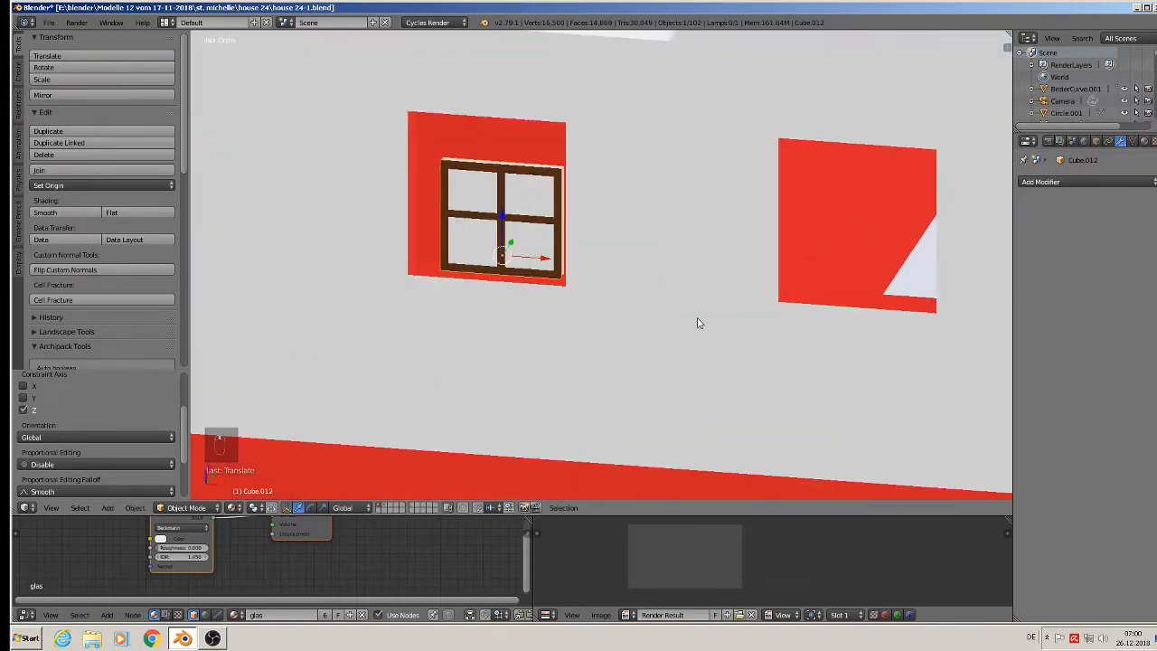
Change the diffuse colour of the window's plastik white material to pure white, with R, G and B at 1.000.
left_click(1143, 141)
left_click(1088, 195)
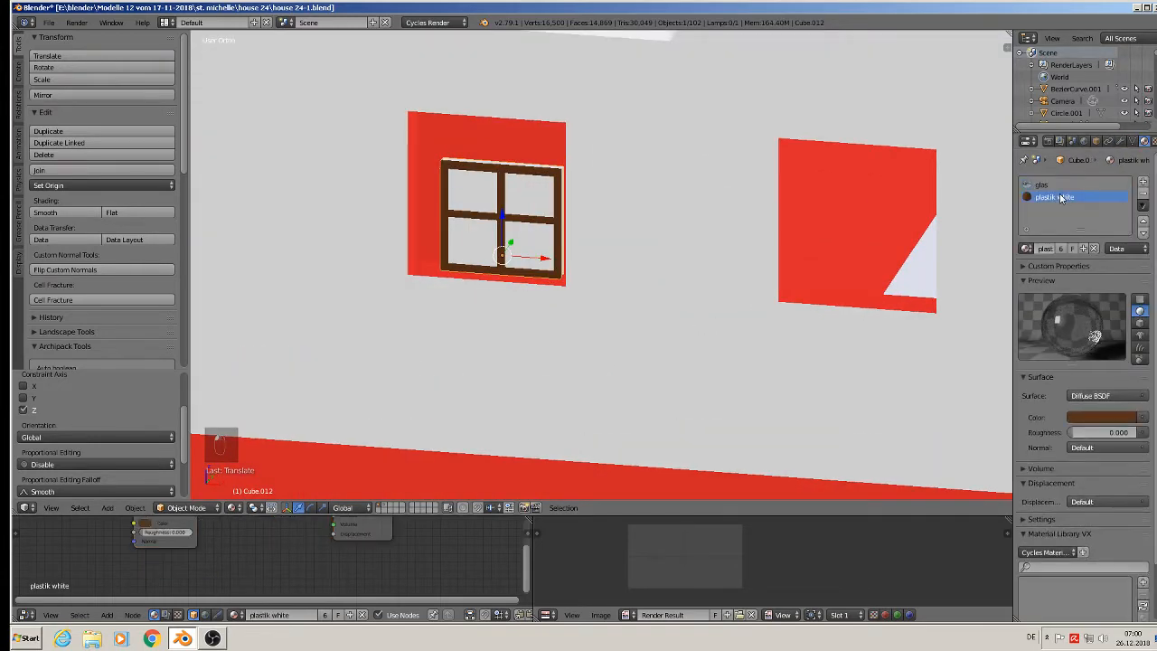
left_click(1085, 415)
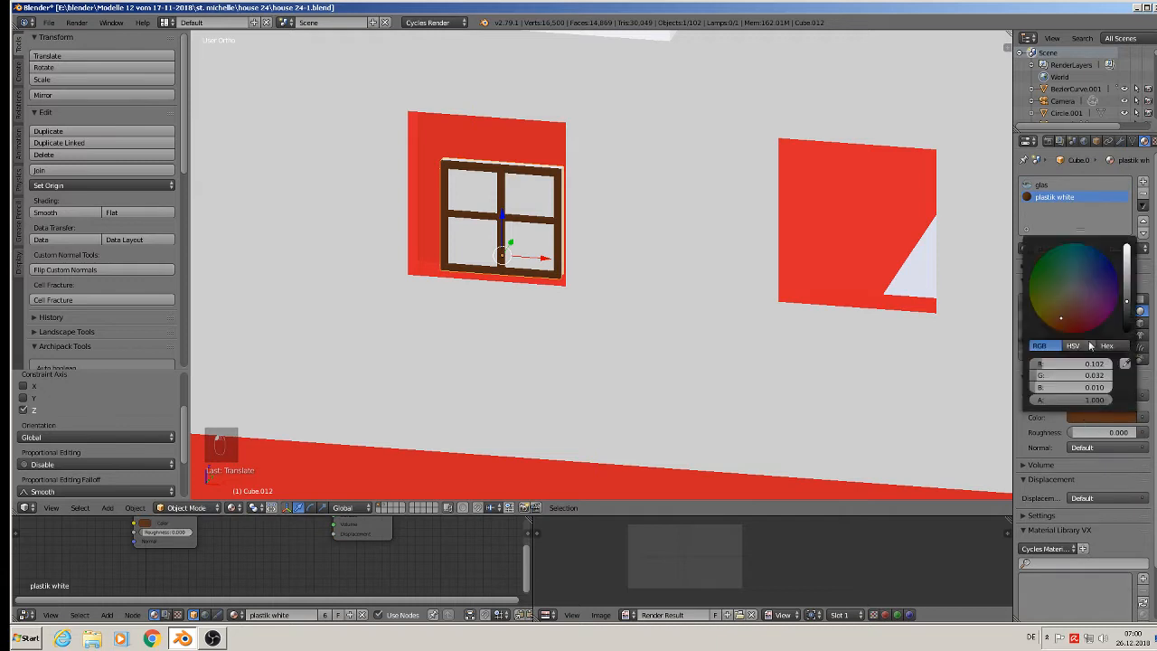
left_click(1076, 293)
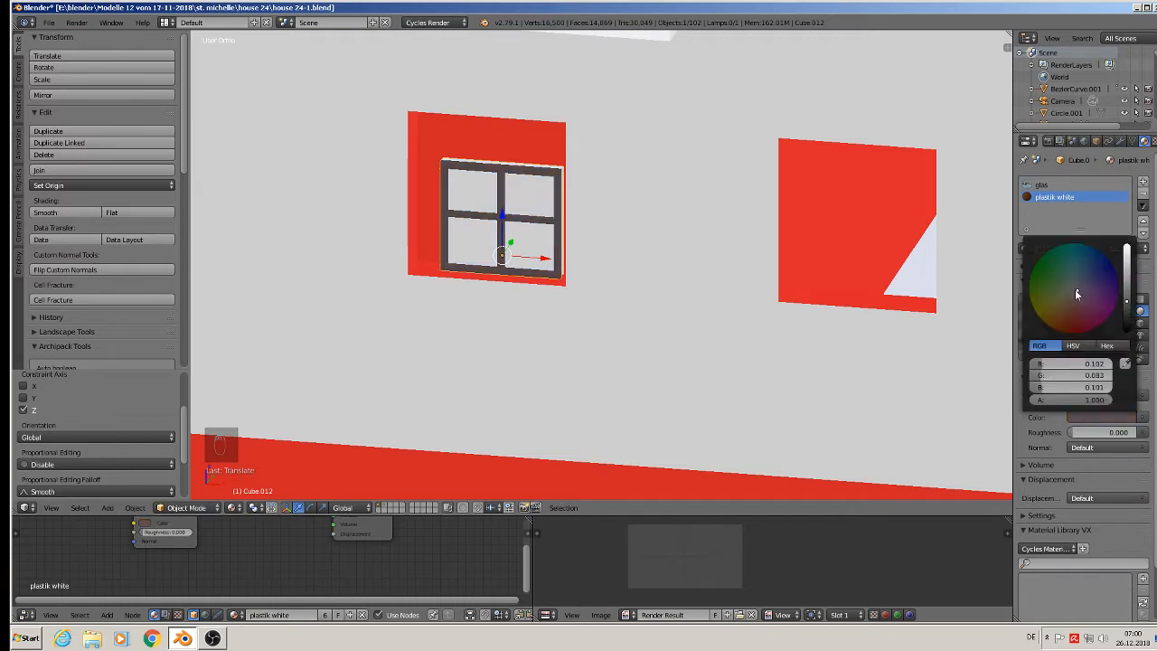
left_click(1075, 290)
left_click_drag(1125, 299, 1127, 258)
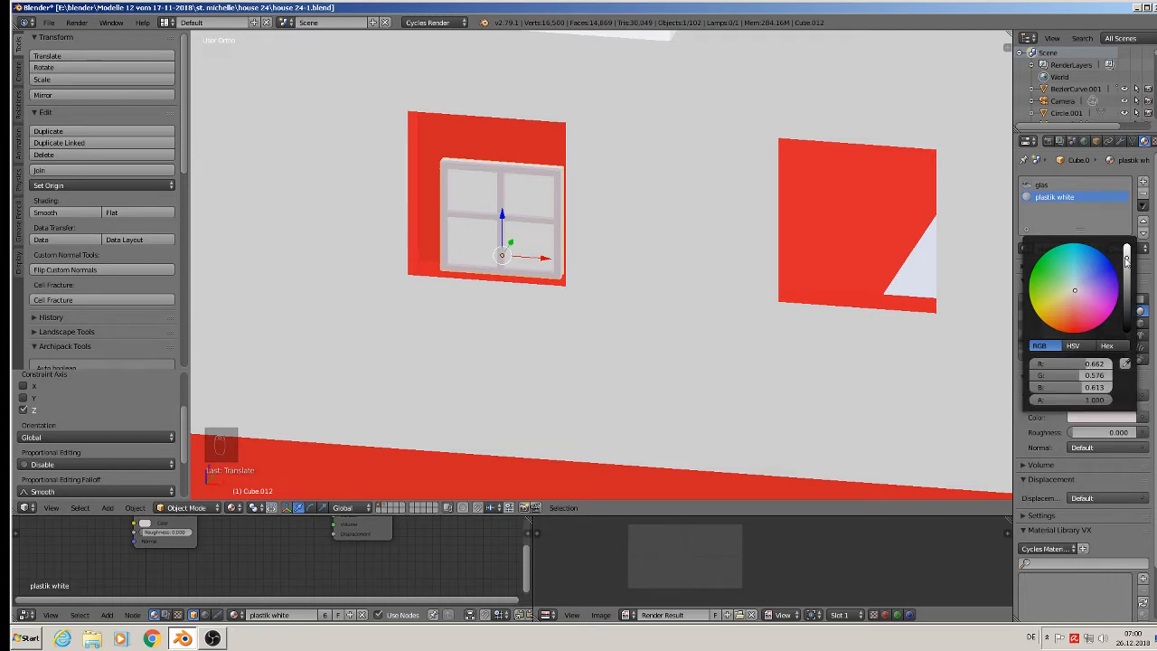
left_click_drag(1126, 257, 1126, 248)
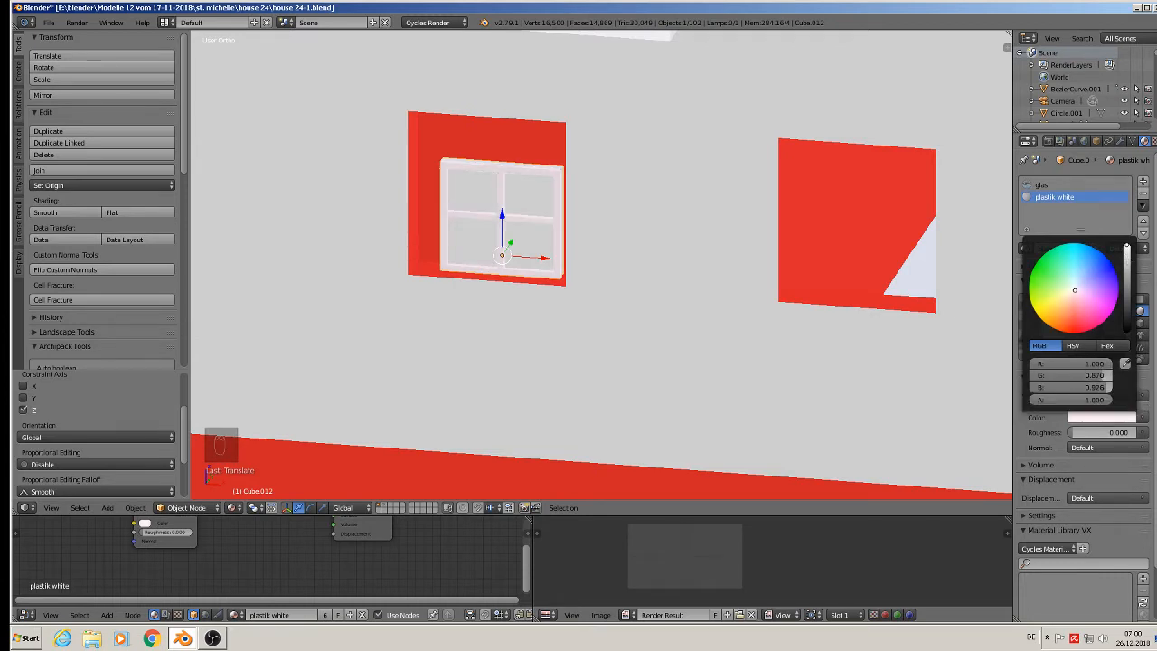
left_click_drag(1050, 377, 1110, 377)
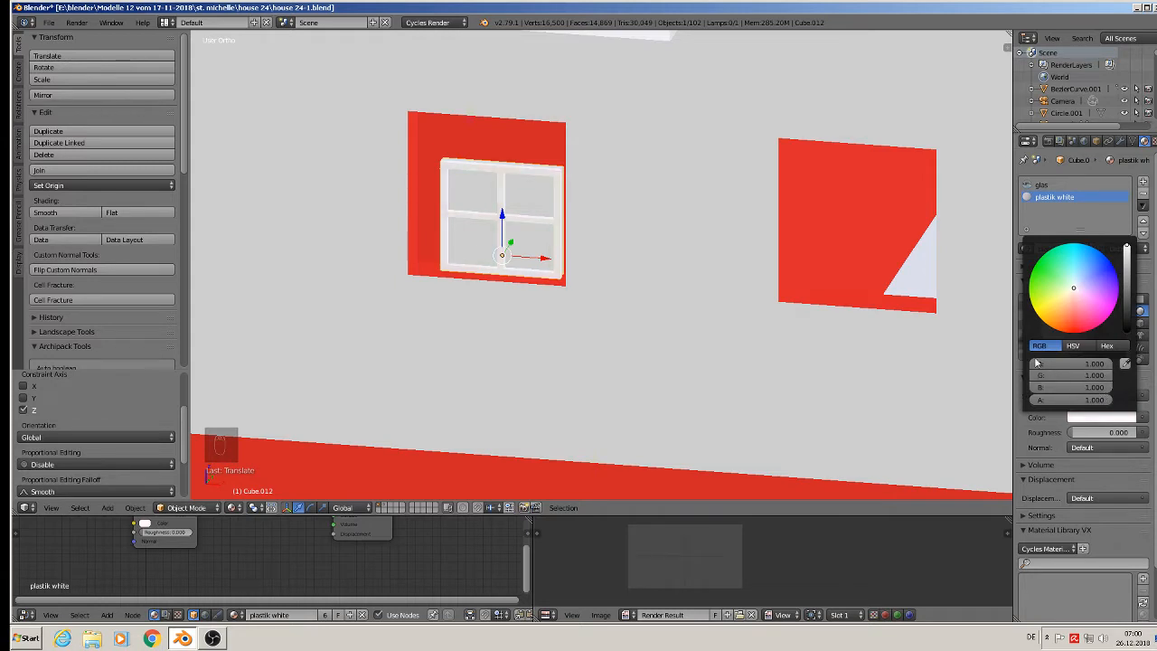
In front view with solid shading, scale the four-pane window up to the recess size and shift it along X to centre it.
scroll(496, 239, "up", 2)
middle_click_drag(497, 239, 526, 228)
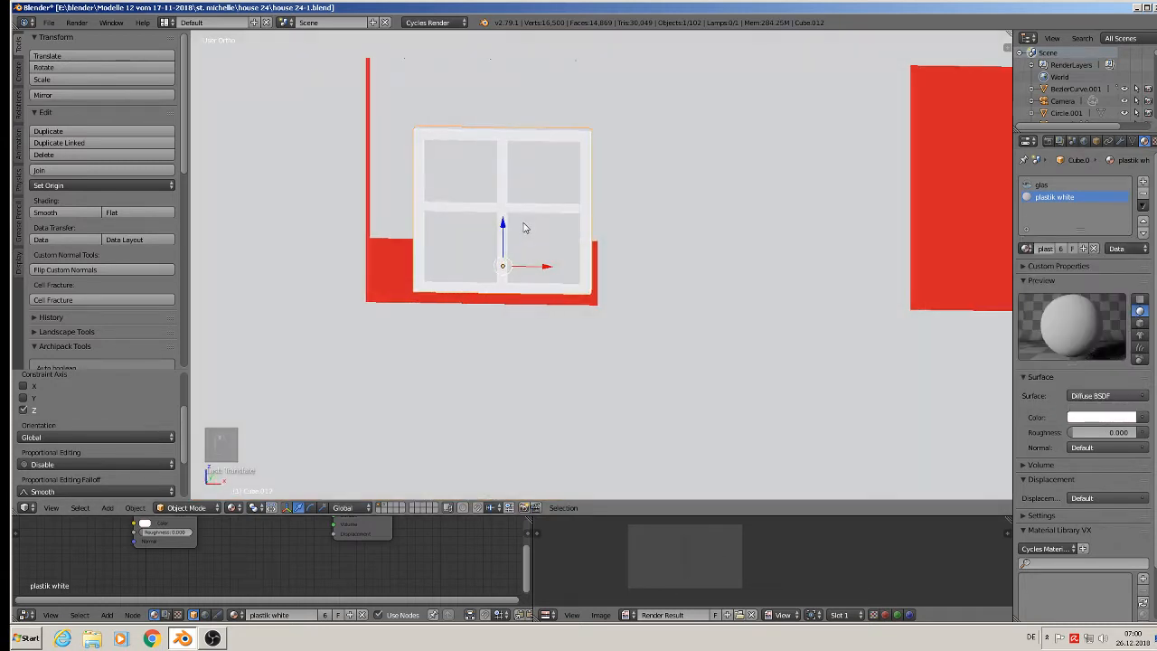
key("KP_1")
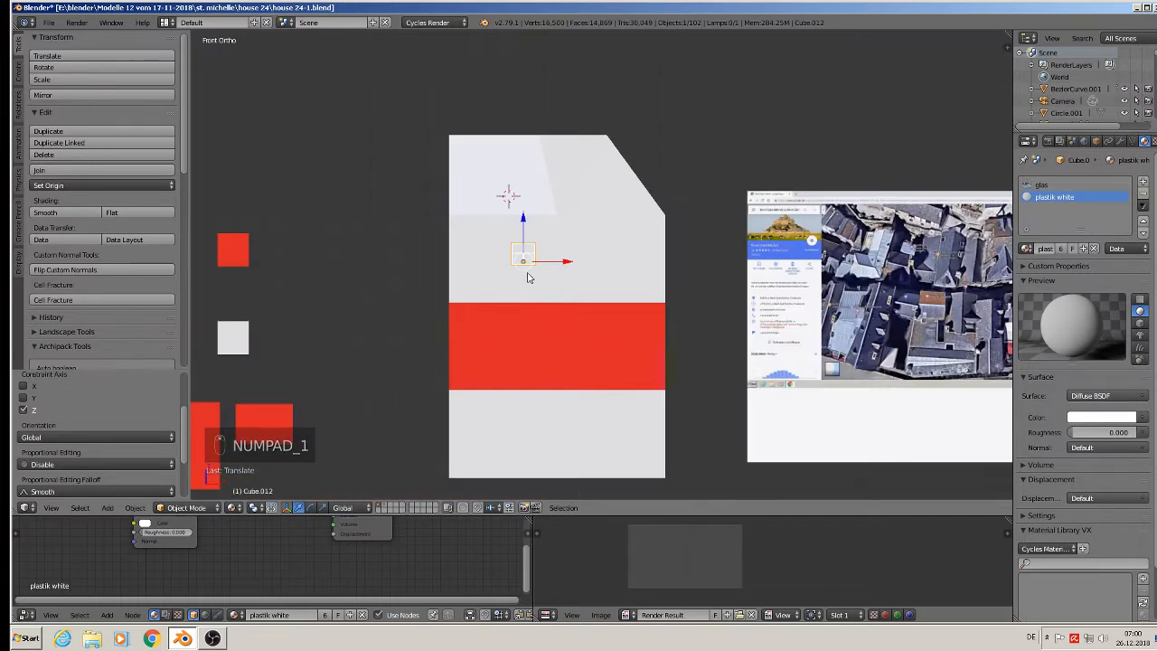
left_click(232, 508)
left_click(249, 467)
scroll(518, 301, "up", 3)
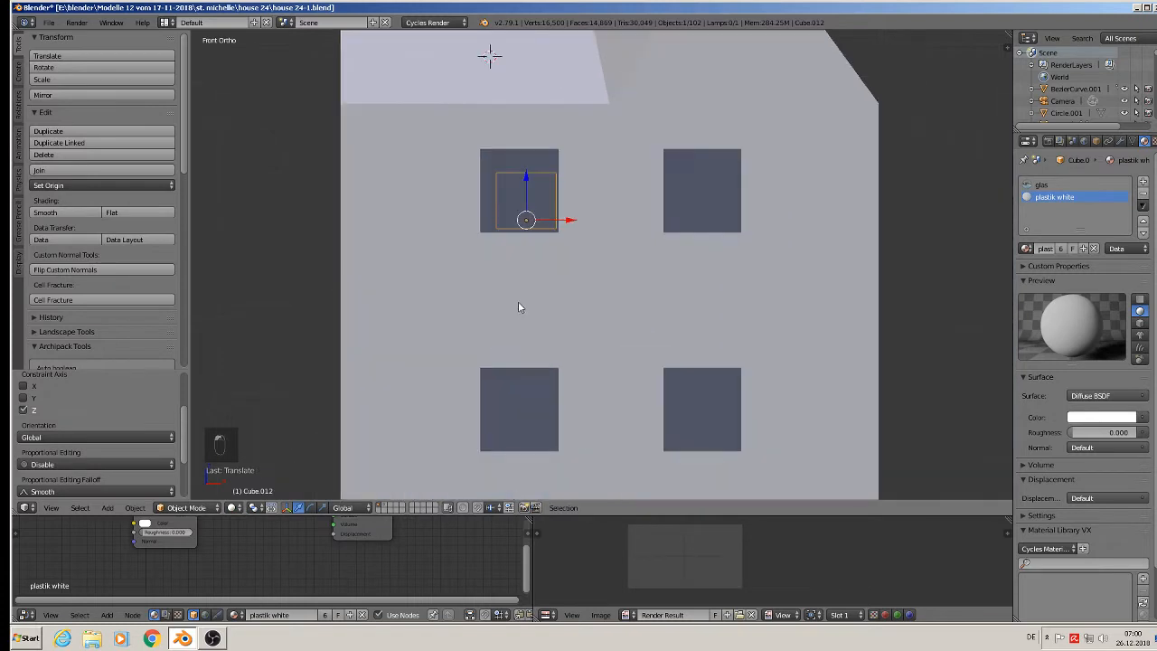
key("x")
key("s")
left_click(632, 280)
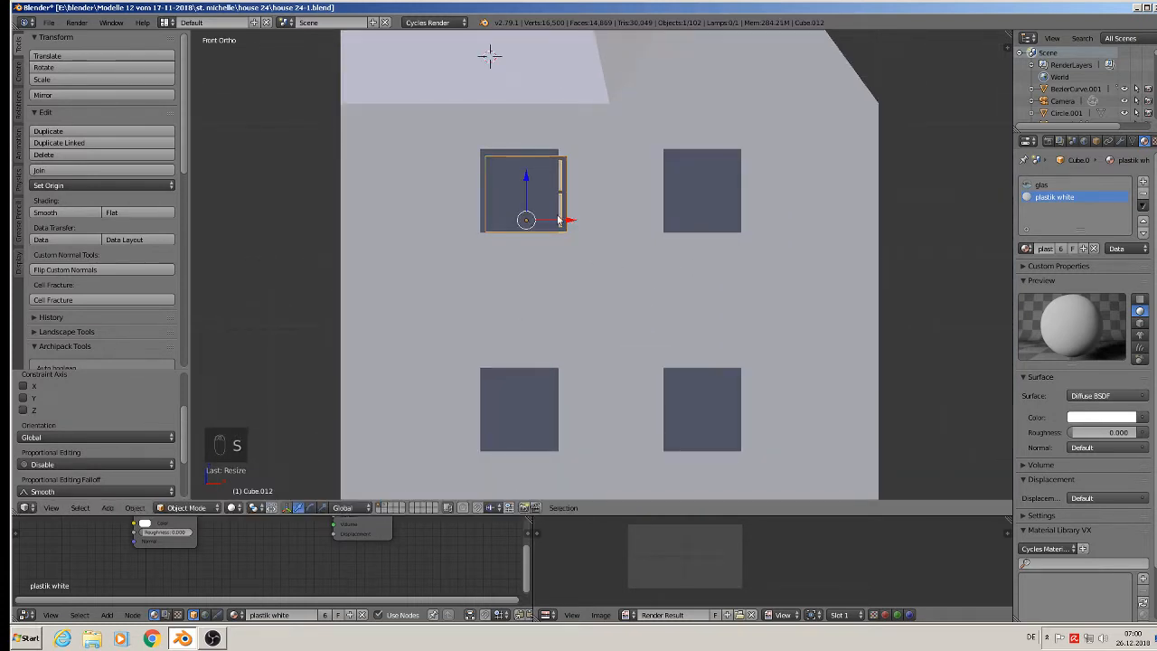
left_click_drag(559, 219, 551, 219)
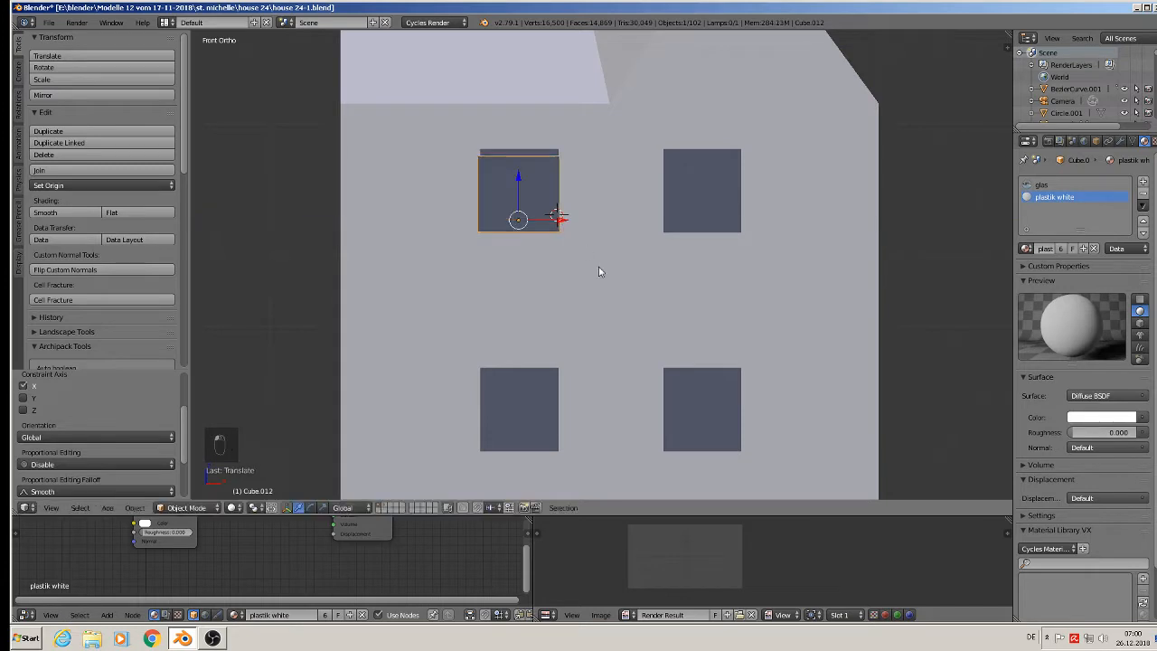
Fine-tune the window's scale to the recess width and stretch it along Z to fill the recess height.
key("s")
left_click(590, 263)
key("s")
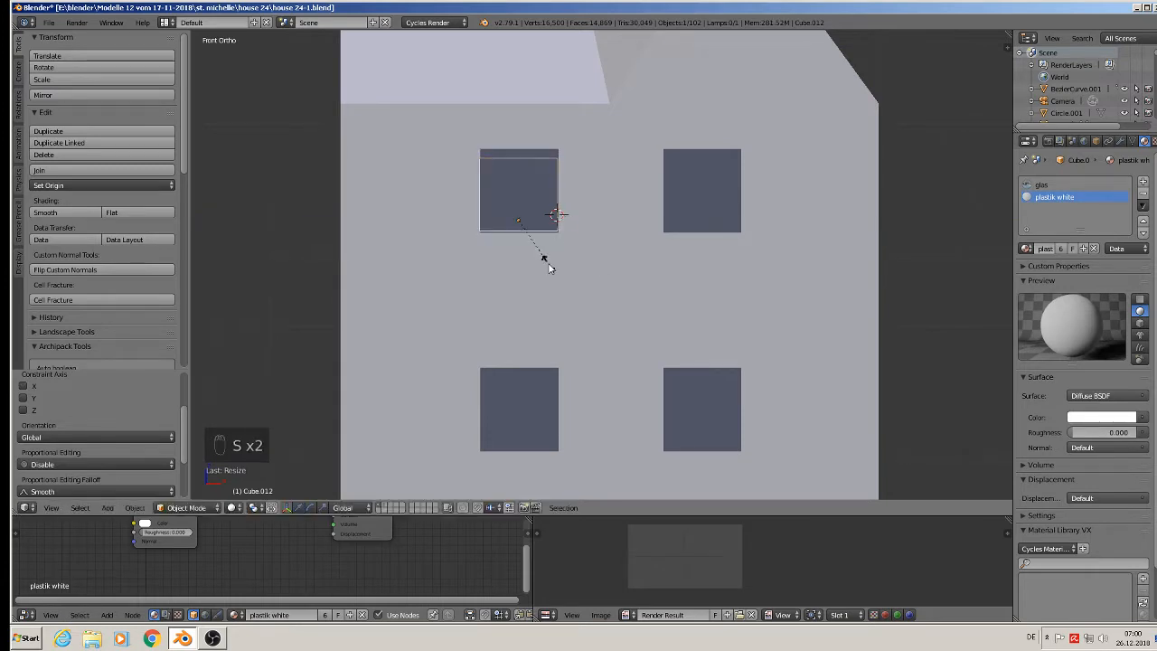
left_click(546, 263)
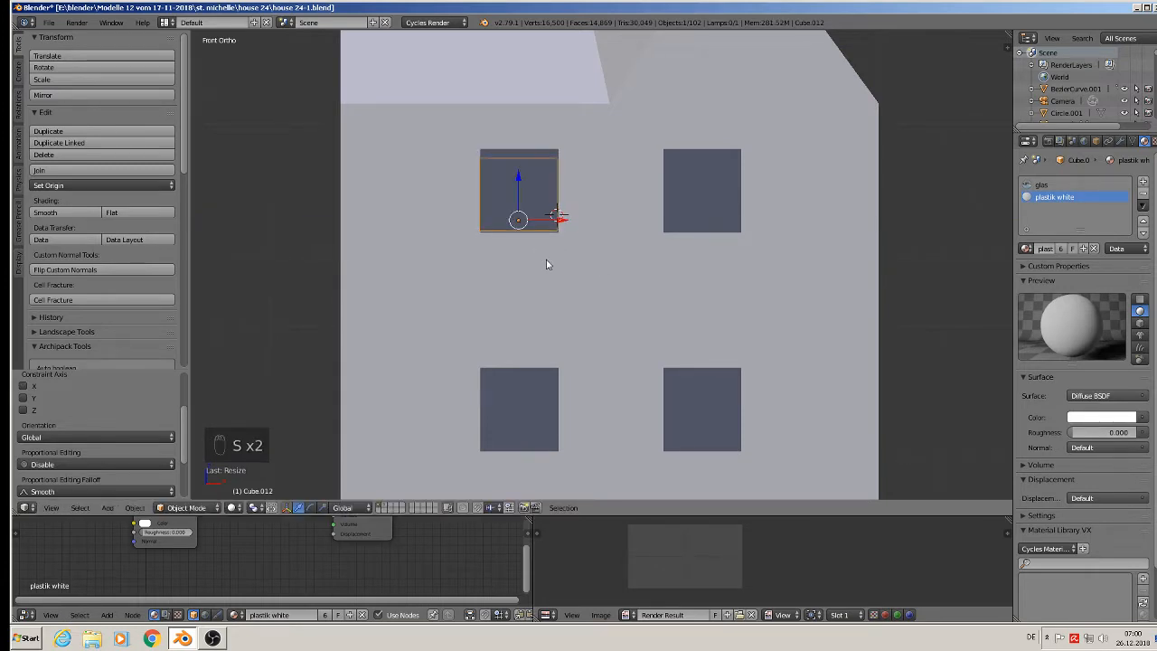
key("s")
key("z")
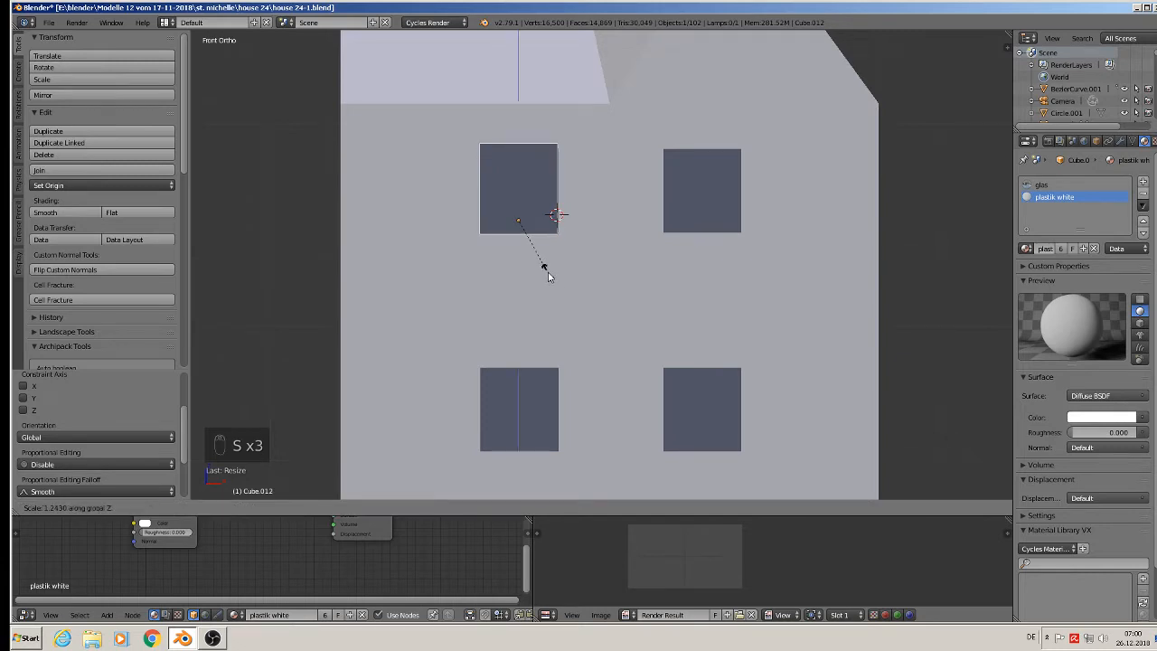
left_click(546, 267)
Move the fitted window along Y deeper into the top floor's left recess.
middle_click_drag(545, 251, 603, 170)
key("g")
key("y")
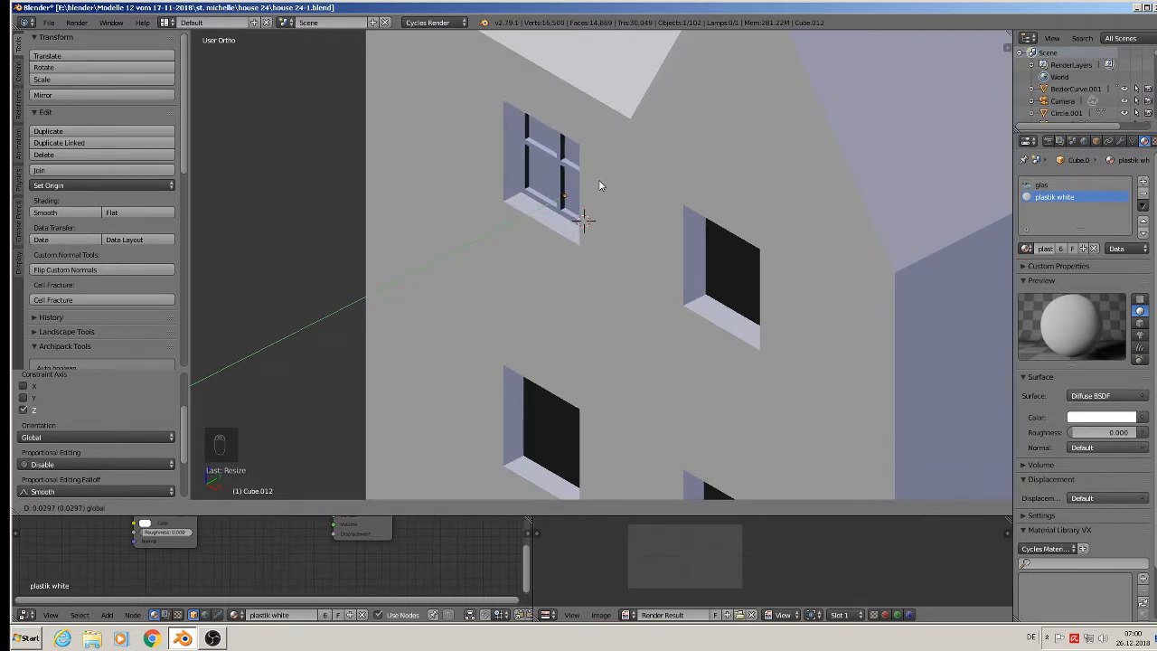
left_click(598, 179)
Make a linked duplicate of the window and shift it about 0.27 along X into the top floor's right recess.
middle_click_drag(599, 179, 644, 188)
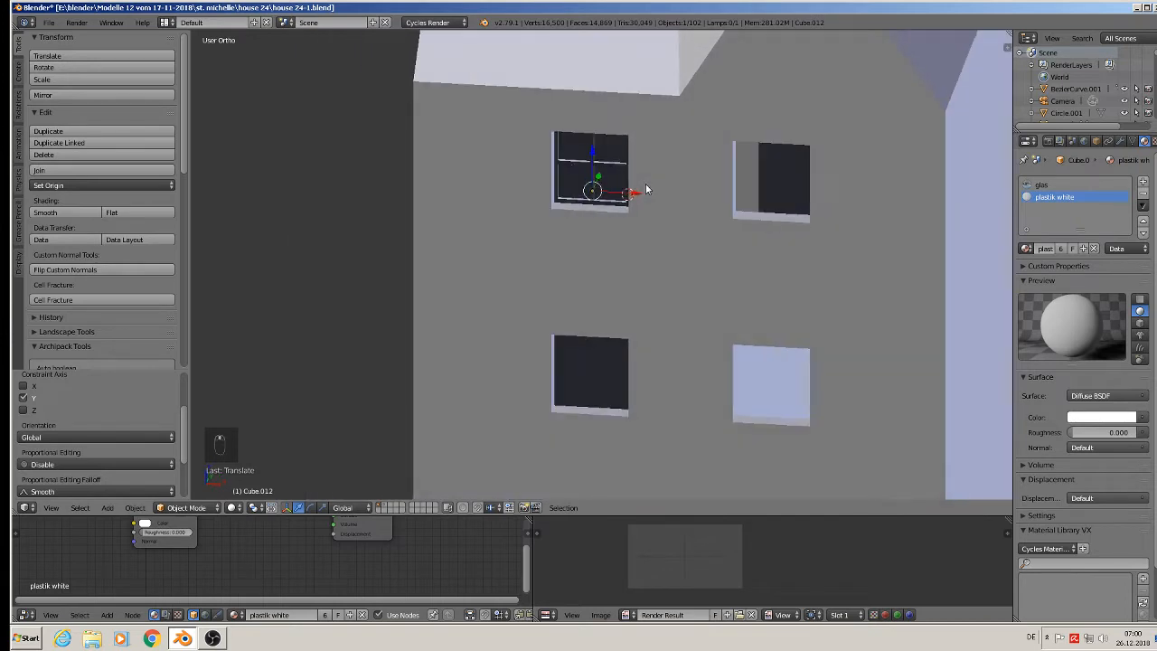
key("alt+d")
key("x")
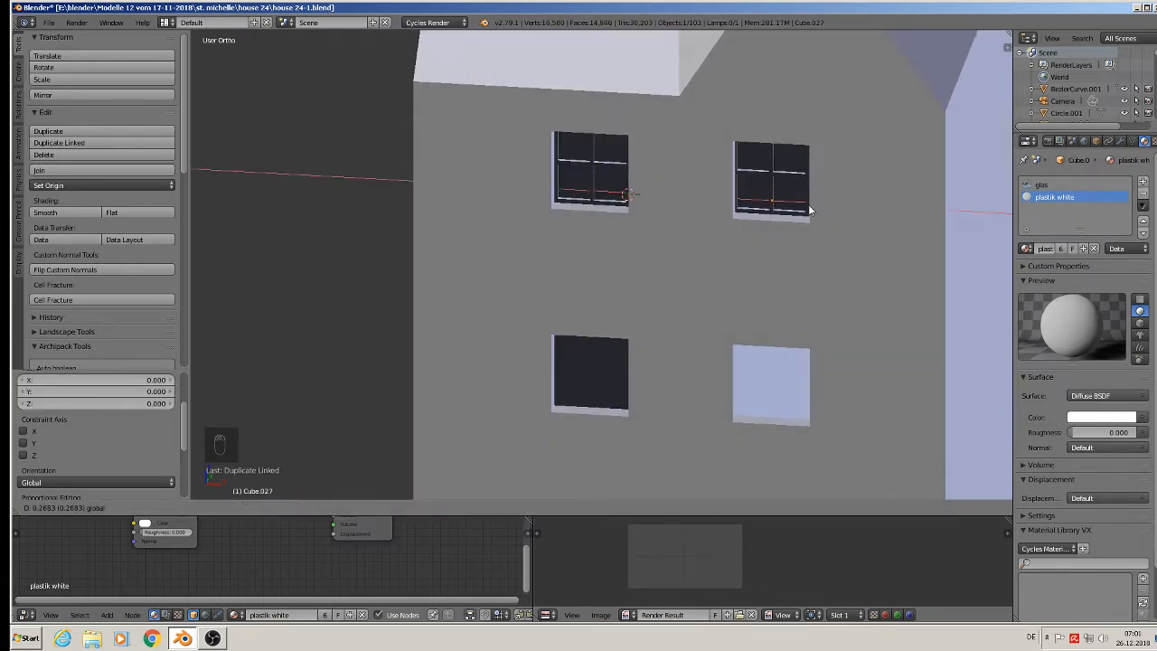
left_click(810, 210)
Make linked duplicates of both top-floor windows and lower them along Z into the middle floor's recesses.
right_click(613, 184)
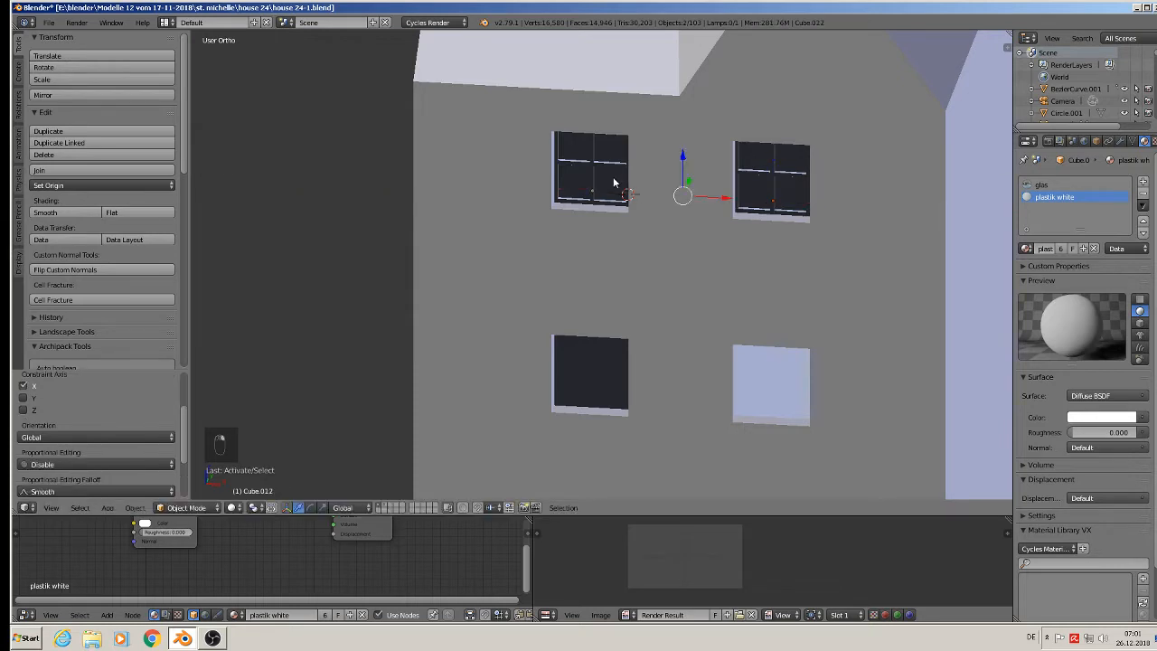
key("alt+d")
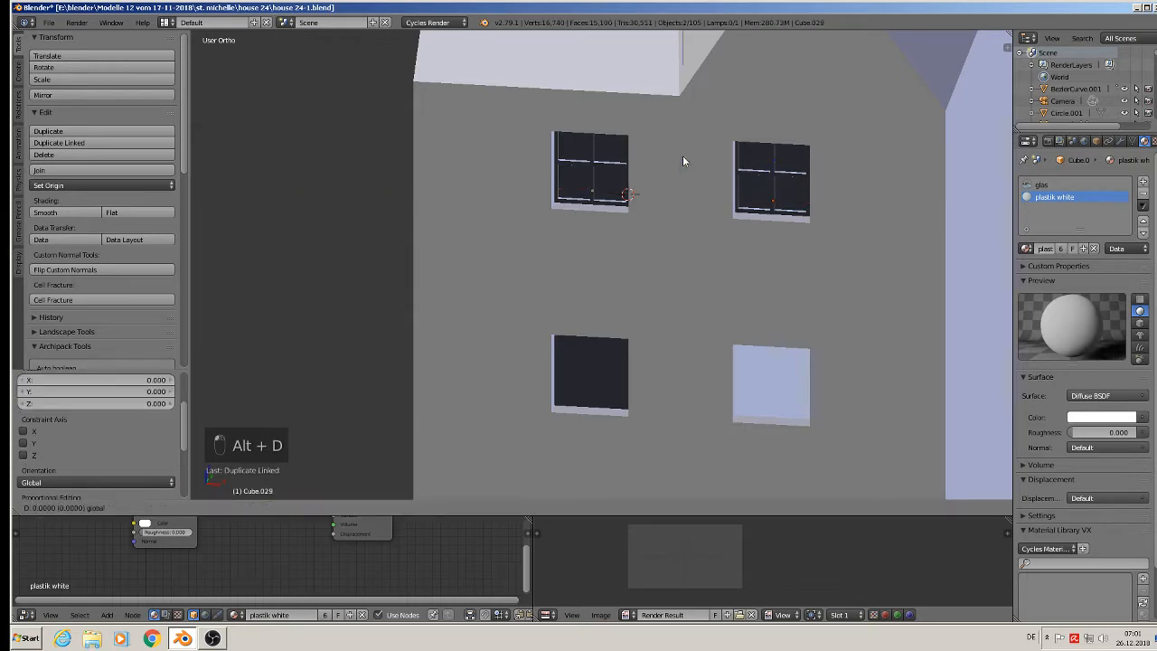
left_click(694, 357)
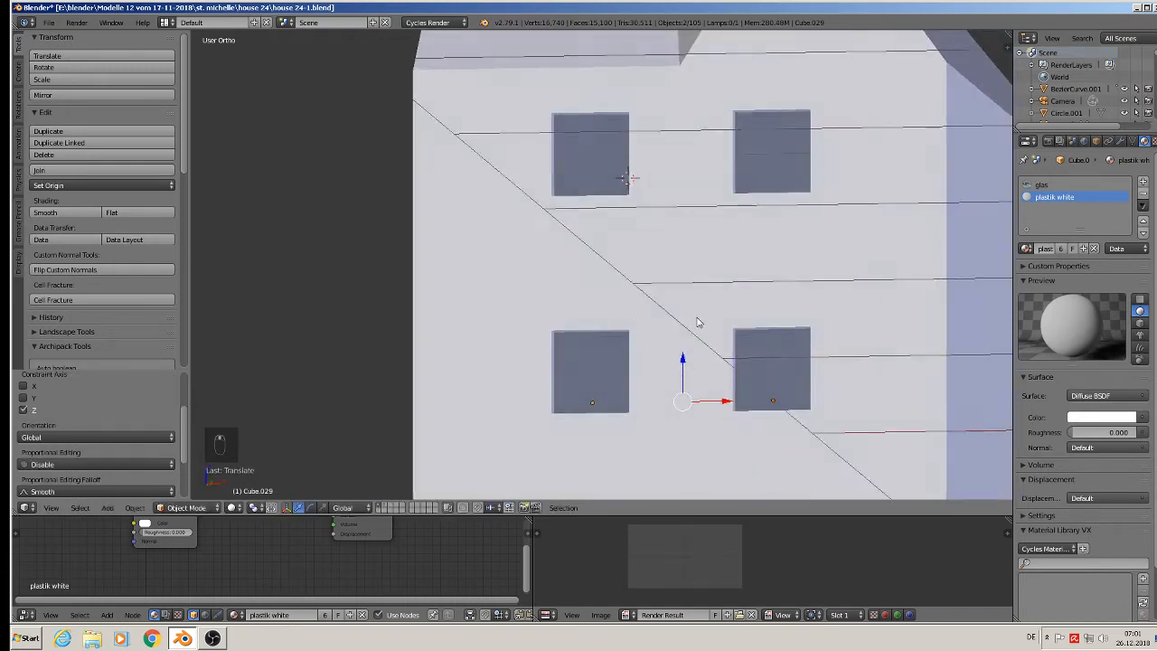
Switch the viewport shading to Material and save the file.
scroll(694, 346, "down", 5)
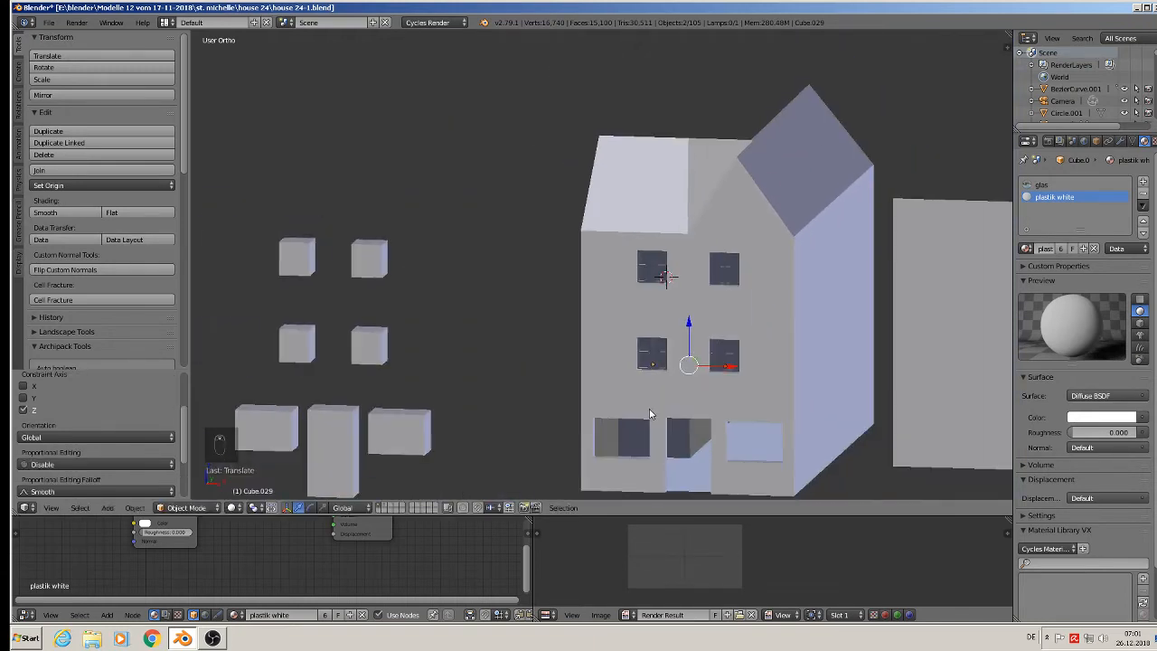
middle_click_drag(649, 408, 403, 271, "shift")
left_click(233, 507)
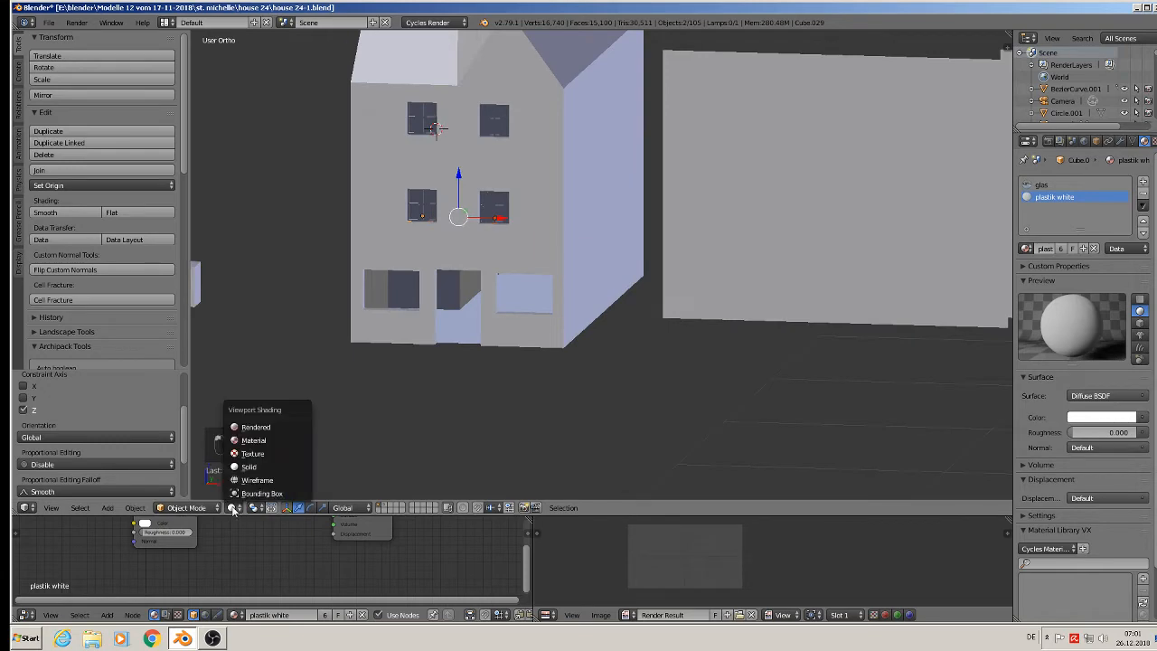
left_click(288, 443)
left_click(52, 22)
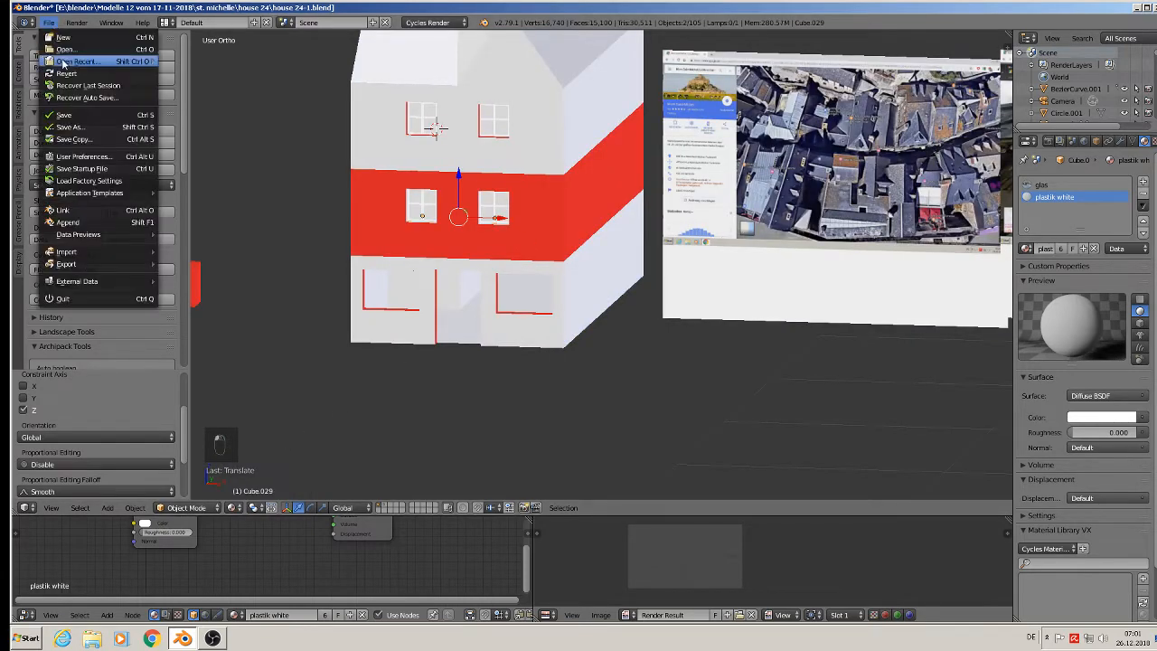
left_click(72, 121)
Examine the ground-floor entrance and shop windows in the street-level reference photo, and compare them with the modelled house.
middle_click_drag(805, 252, 293, 302, "shift")
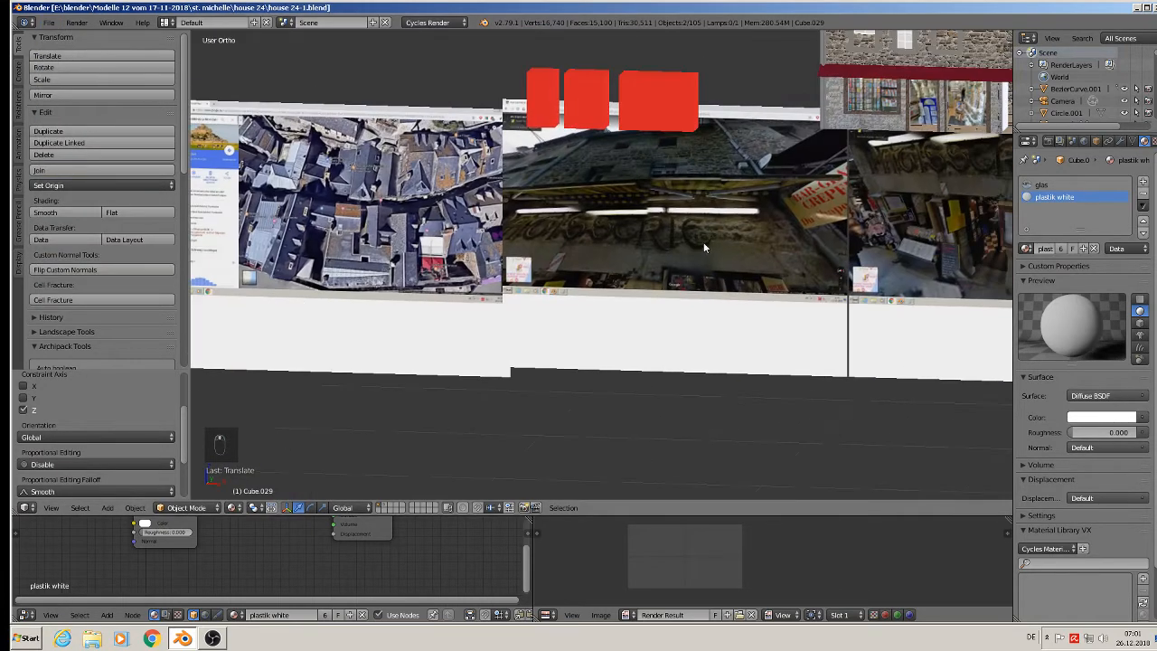
middle_click_drag(704, 247, 618, 247, "shift")
scroll(634, 188, "up", 6)
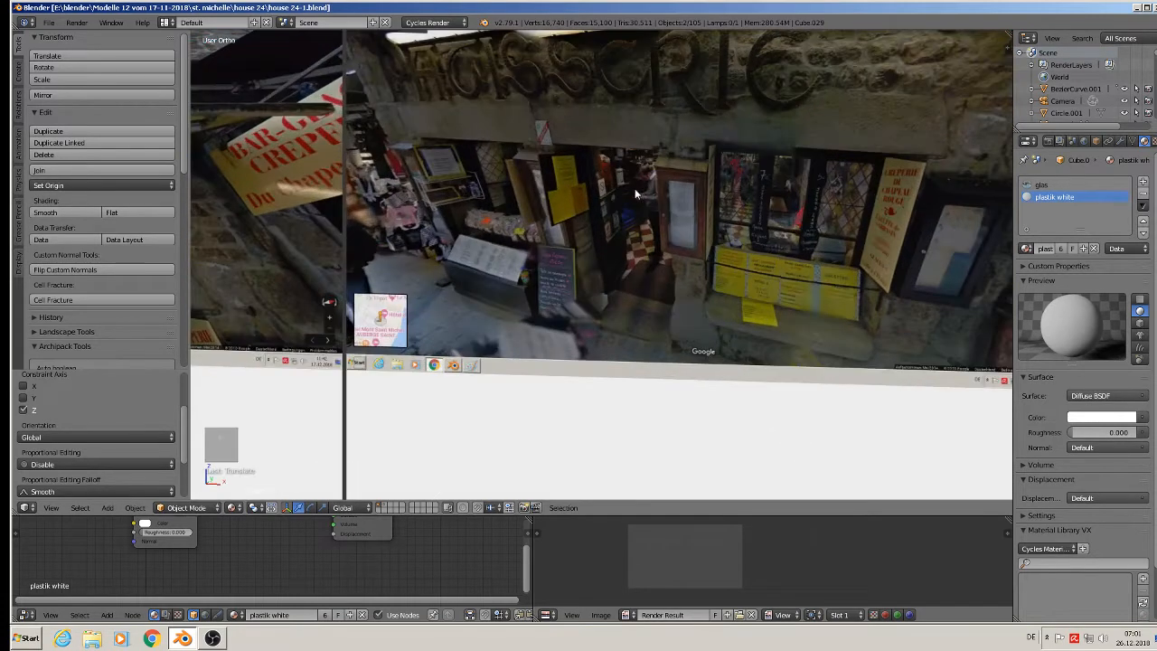
scroll(633, 197, "up", 2)
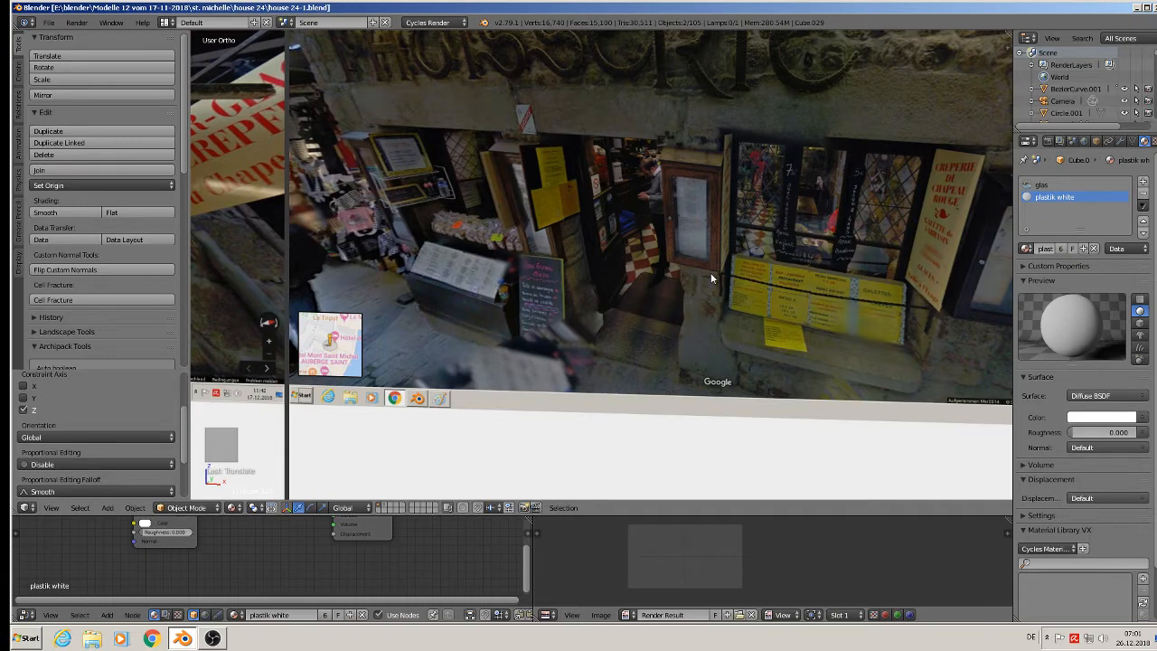
scroll(687, 284, "down", 8)
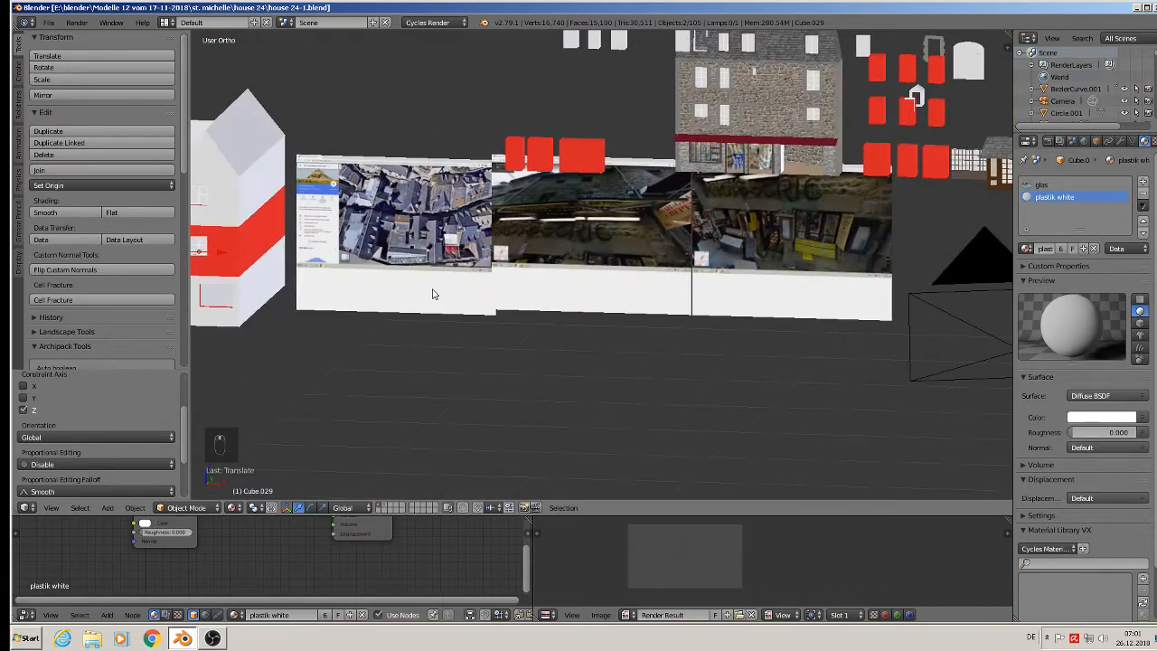
middle_click_drag(432, 294, 511, 246, "shift")
scroll(280, 208, "up", 5)
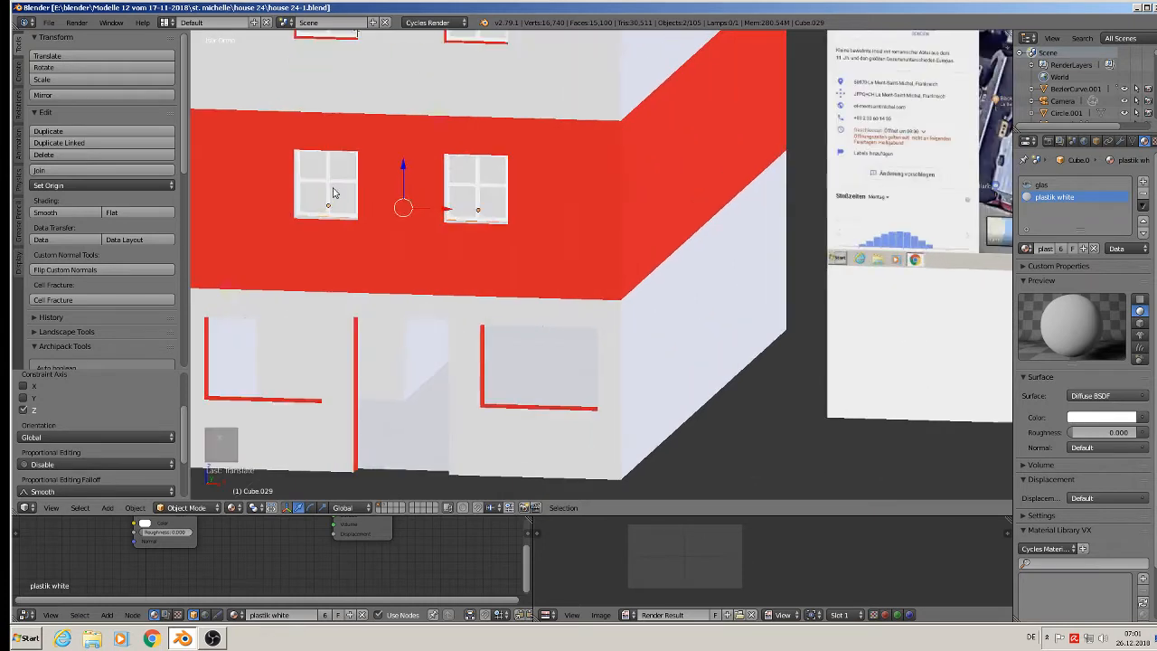
right_click(332, 192)
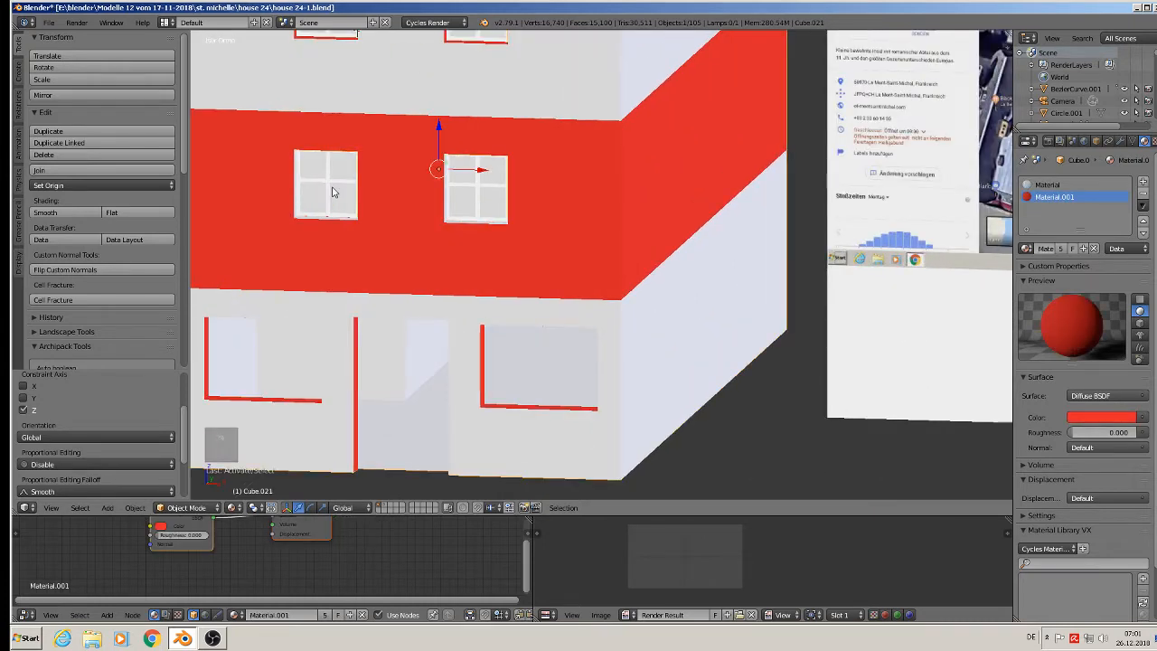
key("Tab")
key("Tab")
scroll(331, 191, "down", 4)
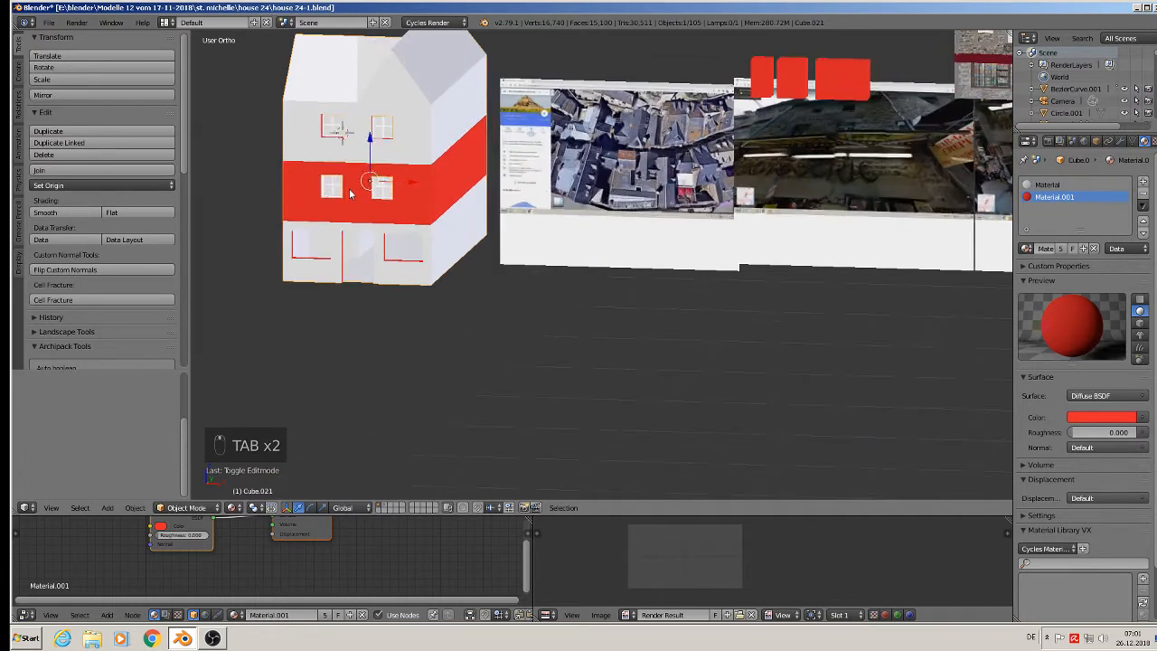
middle_click_drag(351, 194, 542, 295, "shift")
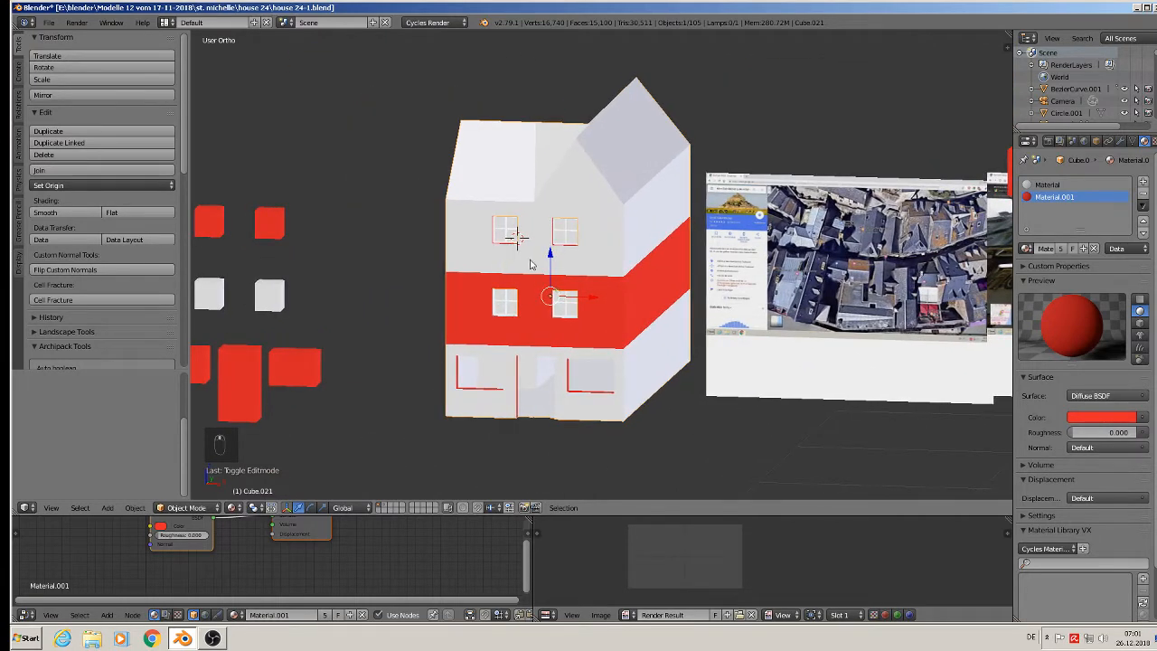
Duplicate the top floor's left window and pull the copy forward along Y, clear of the facade.
key("Tab")
key("Tab")
scroll(506, 233, "up", 2)
right_click(506, 233)
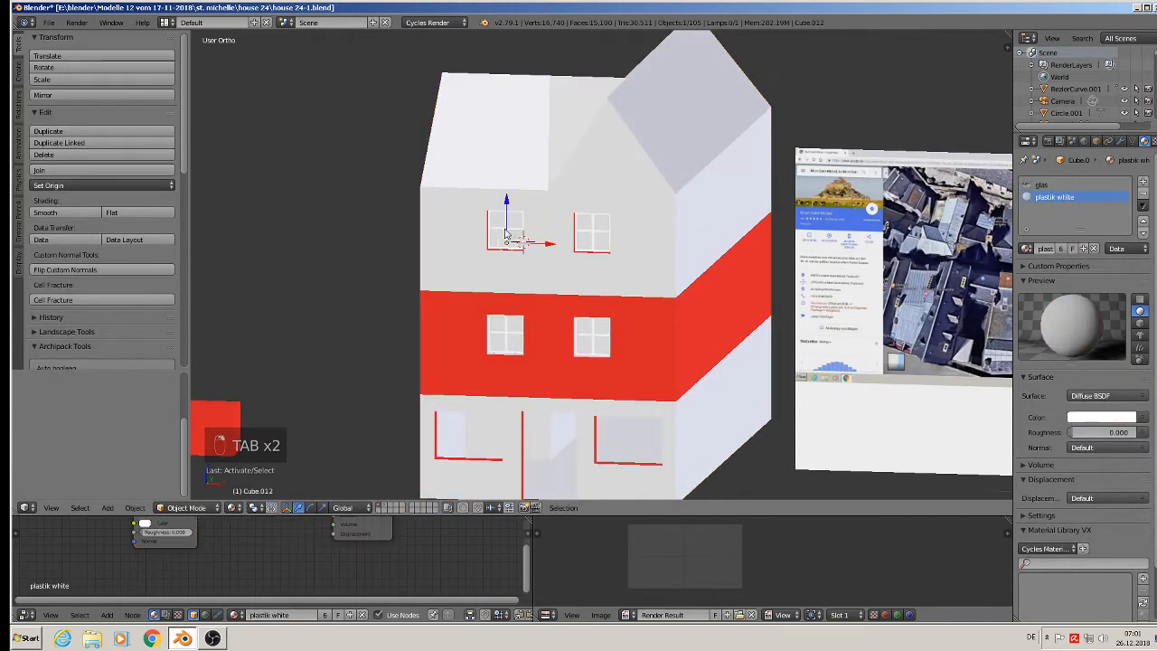
left_click_drag(506, 203, 505, 224)
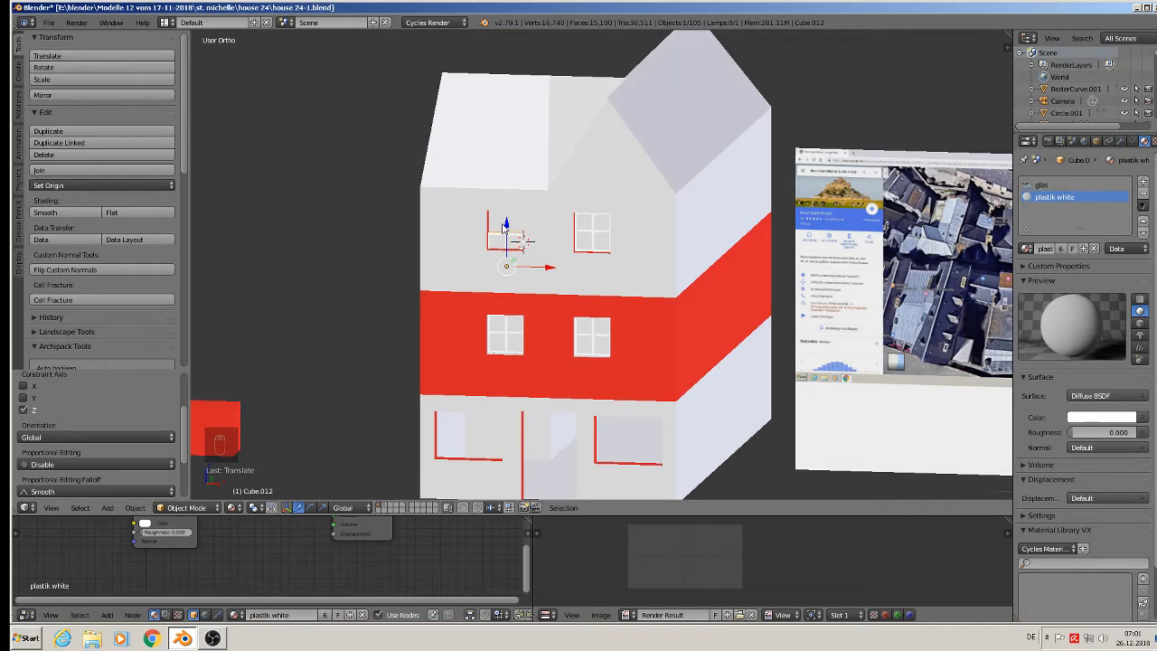
key("ctrl+z")
key("shift+d")
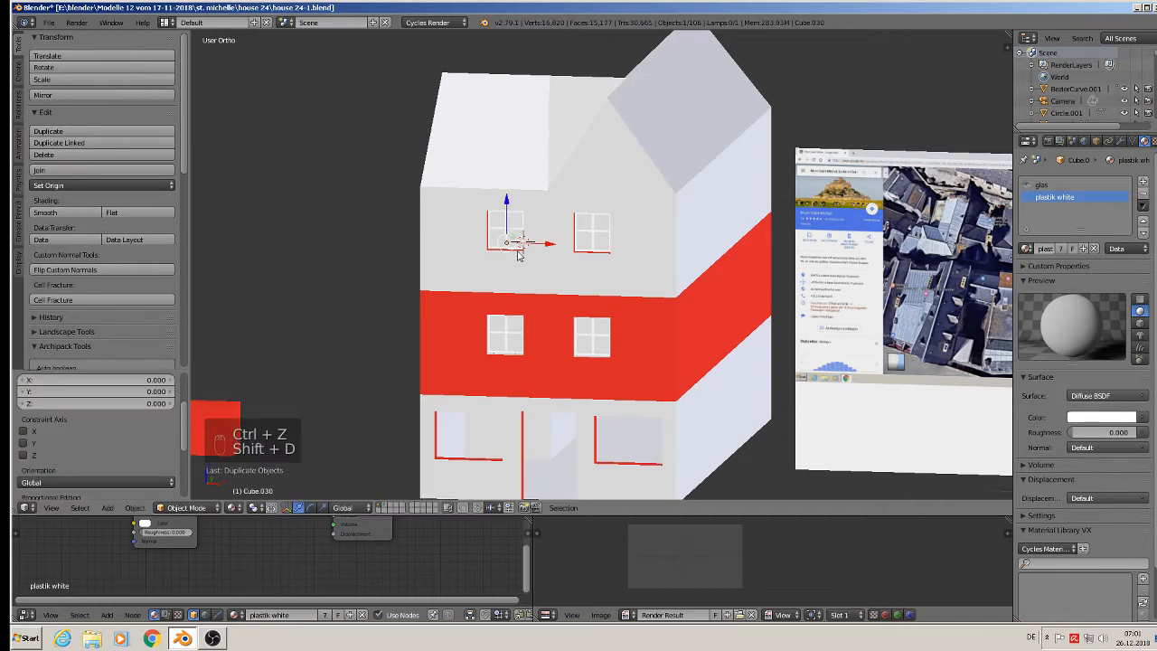
left_click(394, 330)
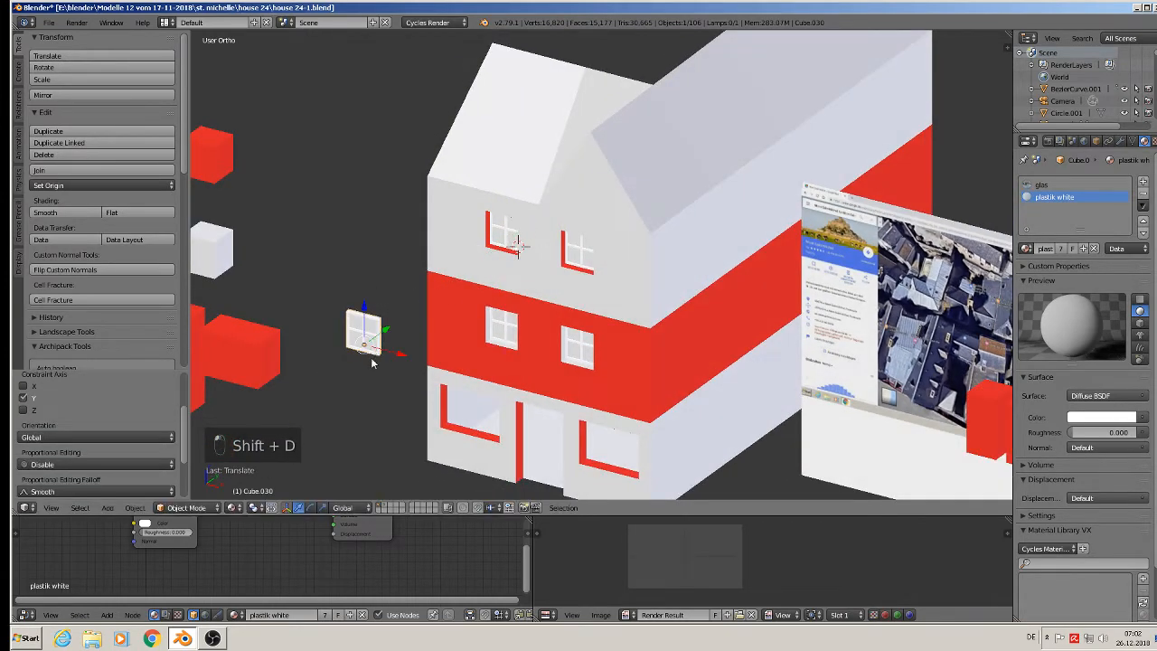
middle_click_drag(394, 330, 584, 253)
scroll(587, 249, "up", 4)
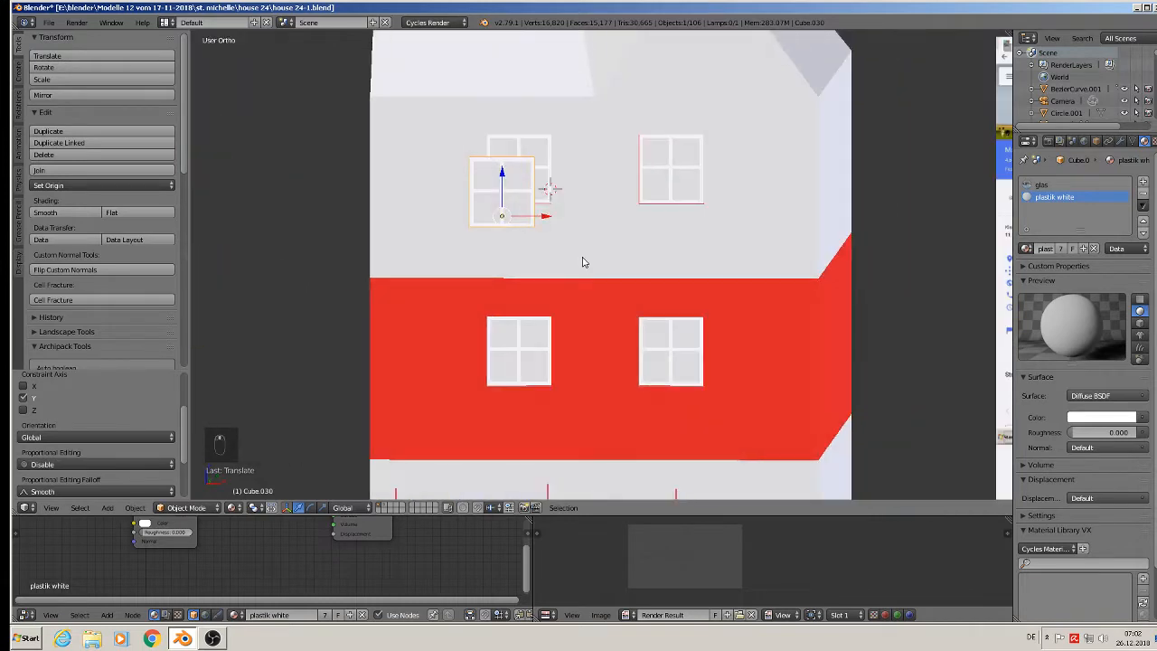
key("a")
key("z")
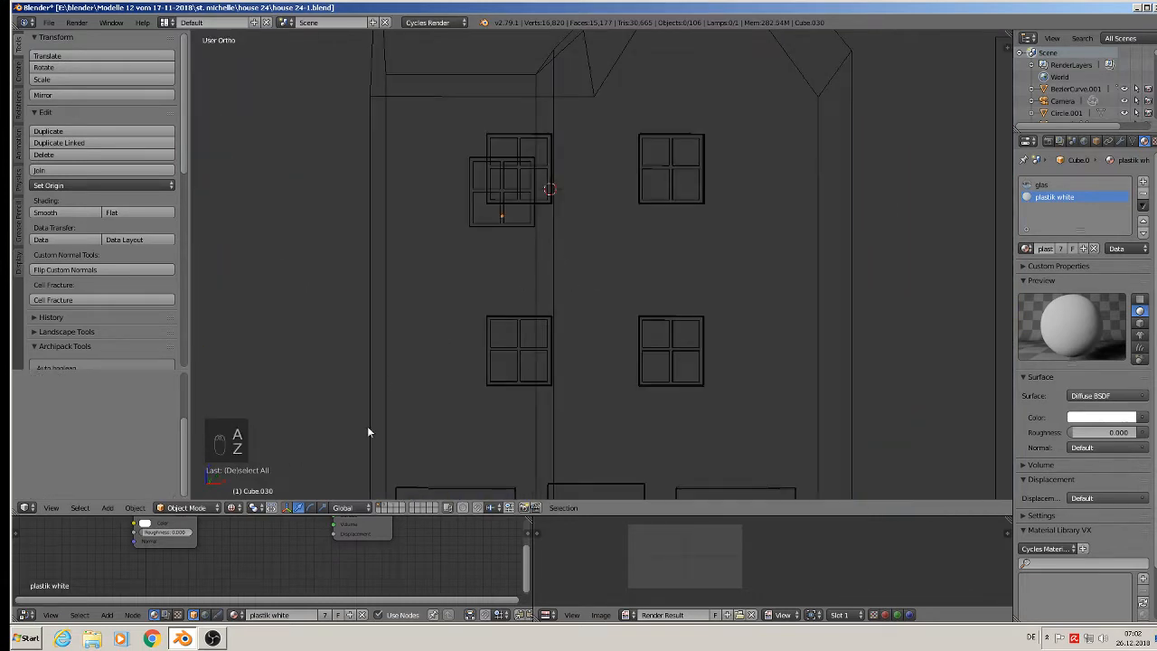
left_click(233, 507)
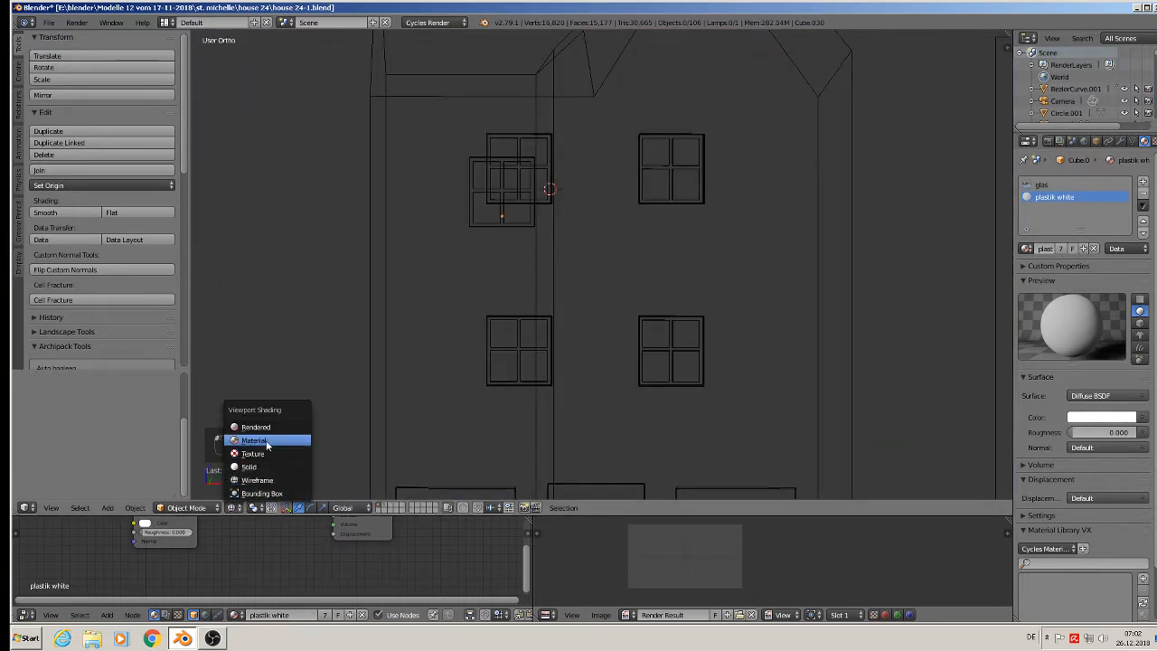
left_click(271, 444)
Stretch the duplicated window along Z by a factor of about 1.6.
left_click(494, 203)
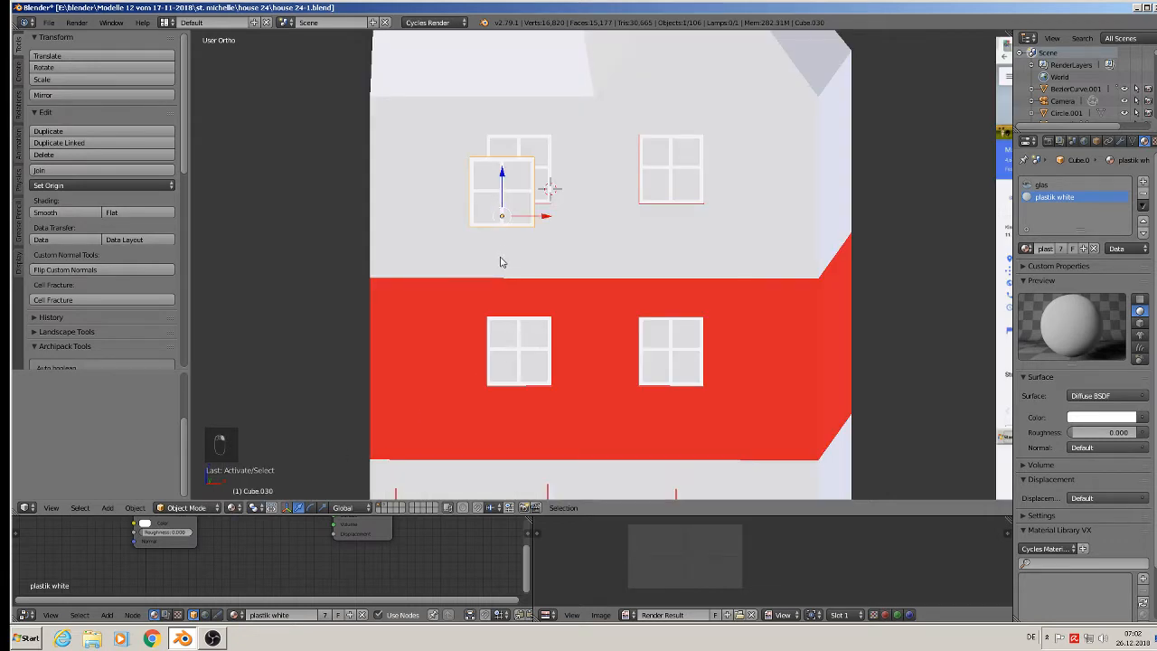
key("s")
key("z")
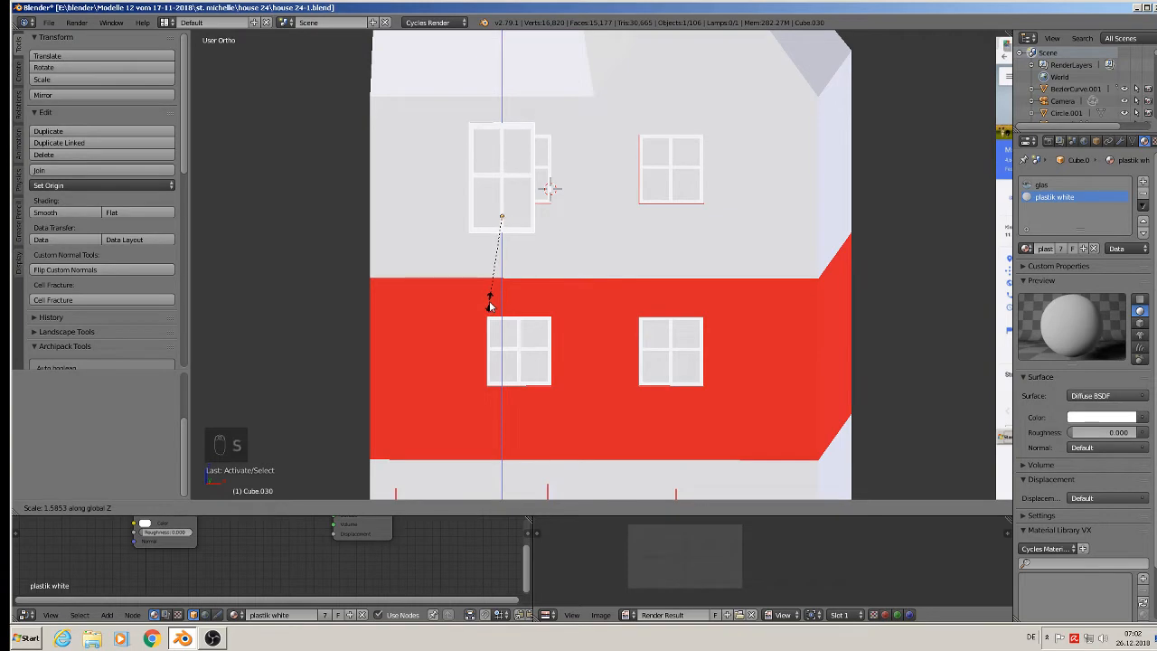
left_click(489, 308)
Lower the stretched window about 0.7 along Z to the ground floor and shift it about 0.13 along X to the doorway.
scroll(489, 308, "down", 4)
key("g")
key("z")
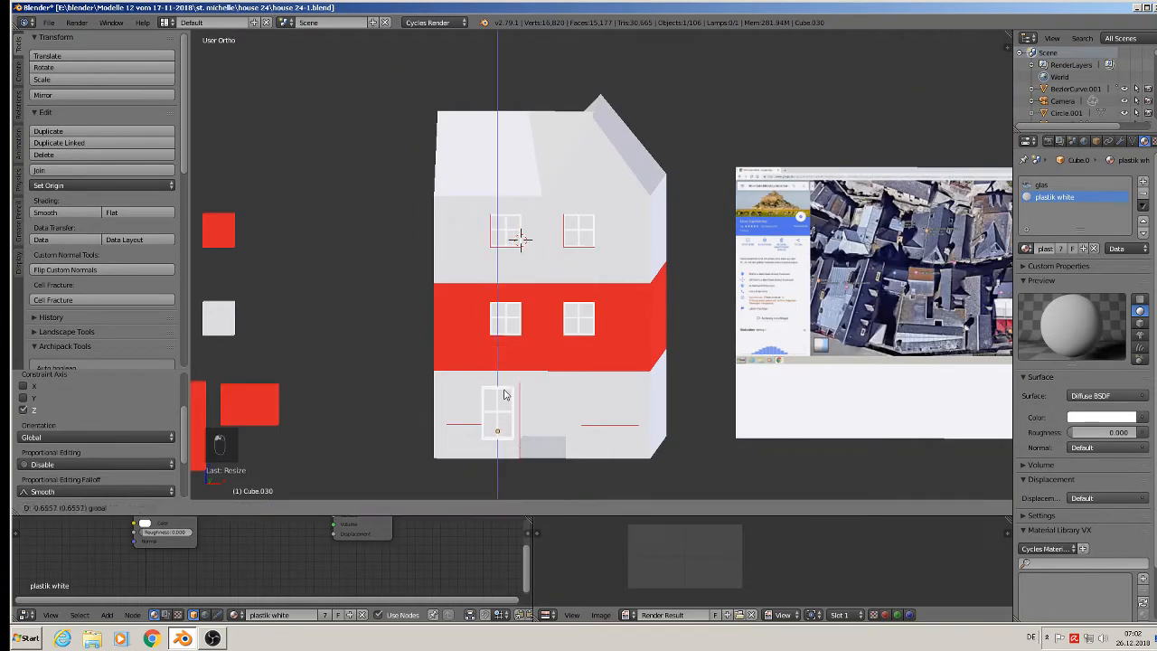
left_click(519, 397)
key("g")
key("x")
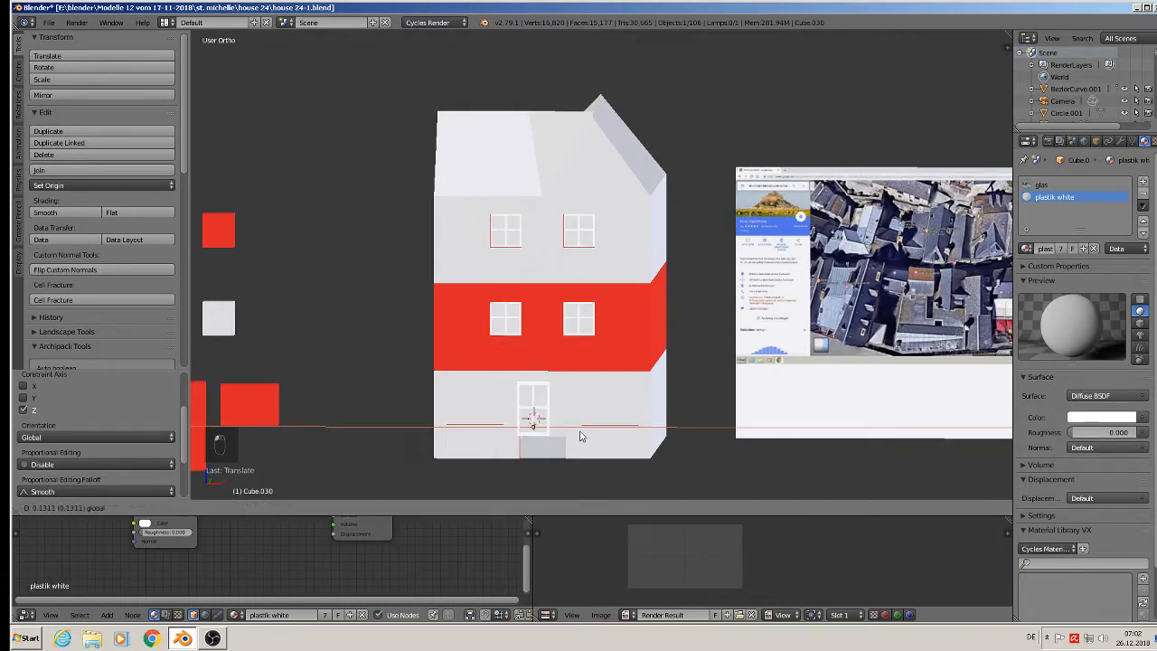
left_click(581, 431)
scroll(557, 428, "up", 5)
middle_click_drag(533, 386, 612, 298, "shift")
scroll(612, 301, "up", 3)
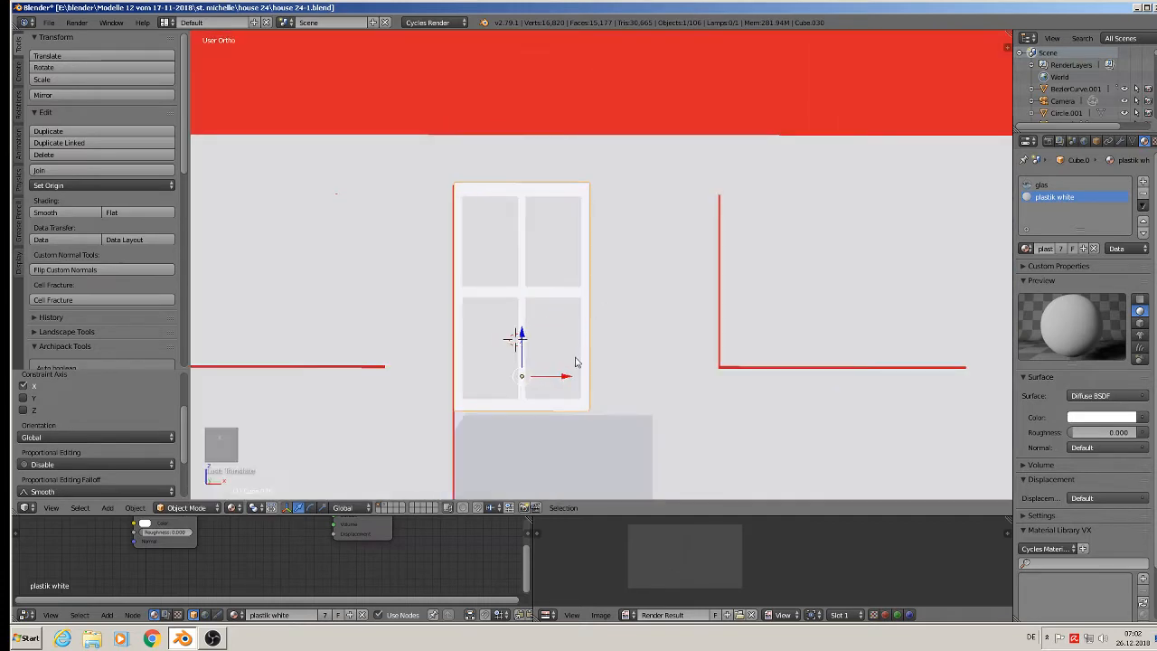
Select the whole underside of the window frame and extrude it downward along Z by roughly one pane's height for the door's lower part.
key("Tab")
middle_click_drag(586, 406, 488, 392)
scroll(488, 392, "up", 8)
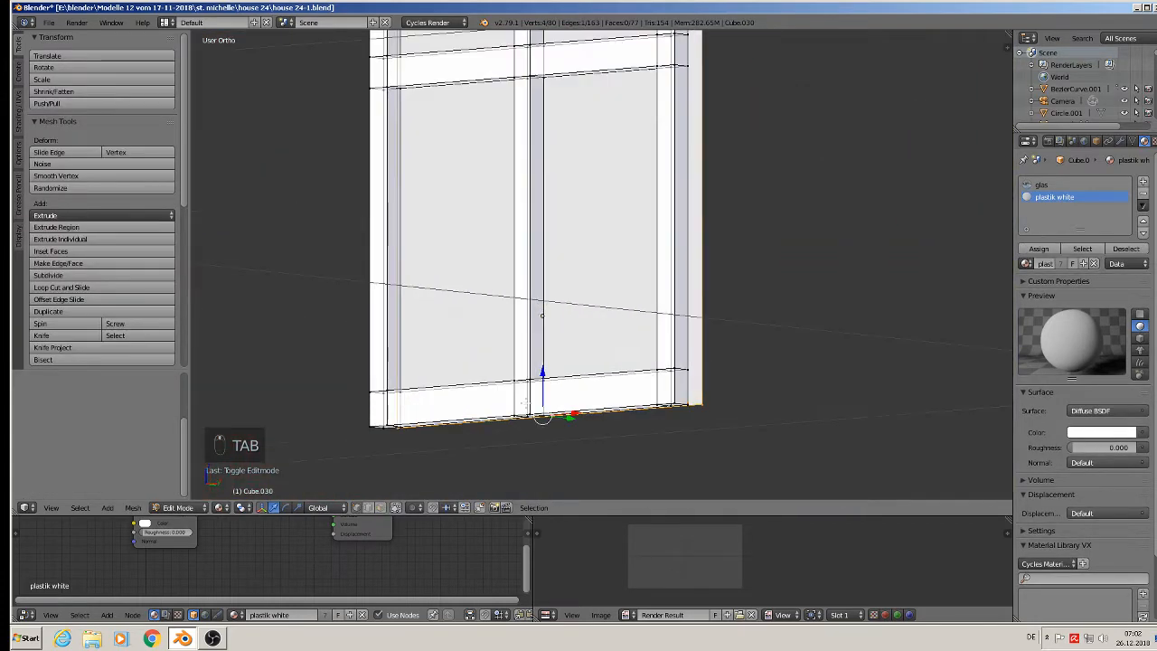
middle_click_drag(714, 337, 717, 329)
right_click(745, 343, "alt")
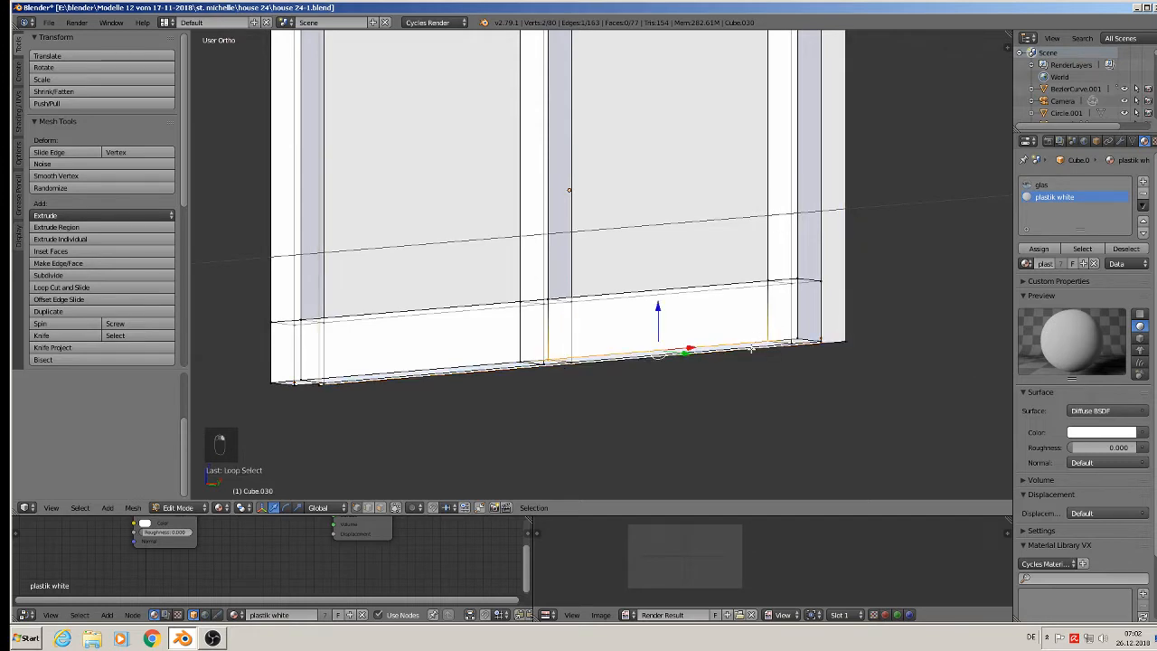
right_click(746, 347, "alt+shift")
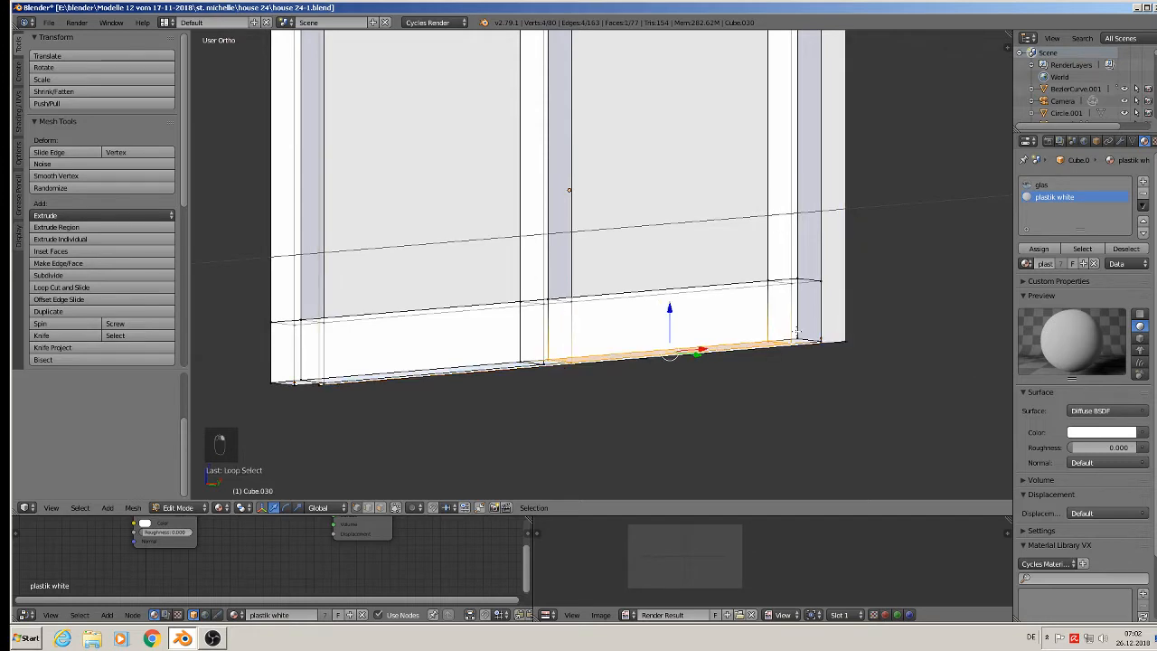
right_click(811, 338, "shift")
right_click(823, 343, "shift")
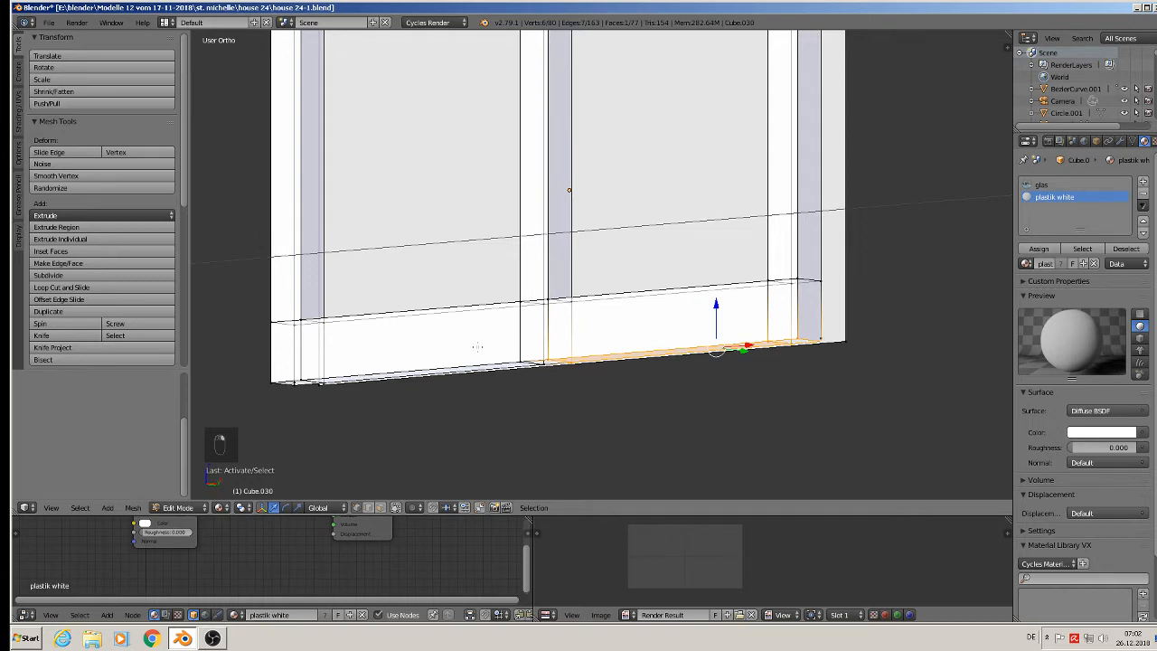
right_click(306, 376, "shift")
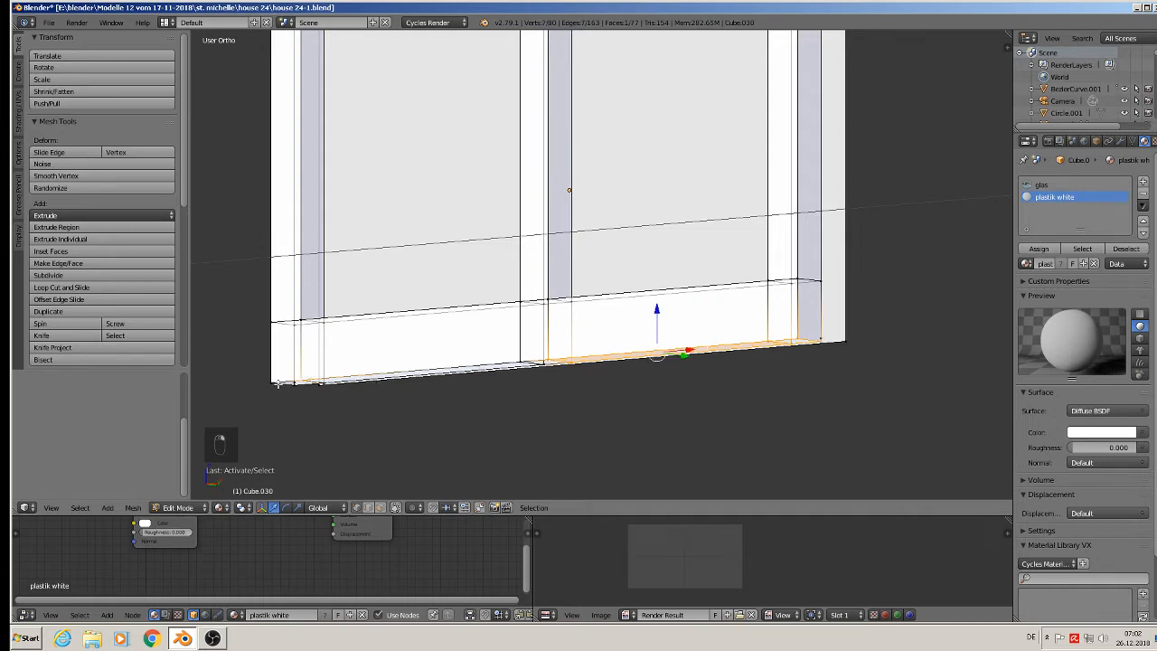
right_click(273, 385, "shift")
middle_click_drag(287, 398, 276, 383)
scroll(348, 418, "up", 2)
middle_click_drag(348, 419, 397, 395, "shift")
right_click(400, 381, "shift")
right_click(435, 368, "shift")
scroll(496, 364, "down", 3)
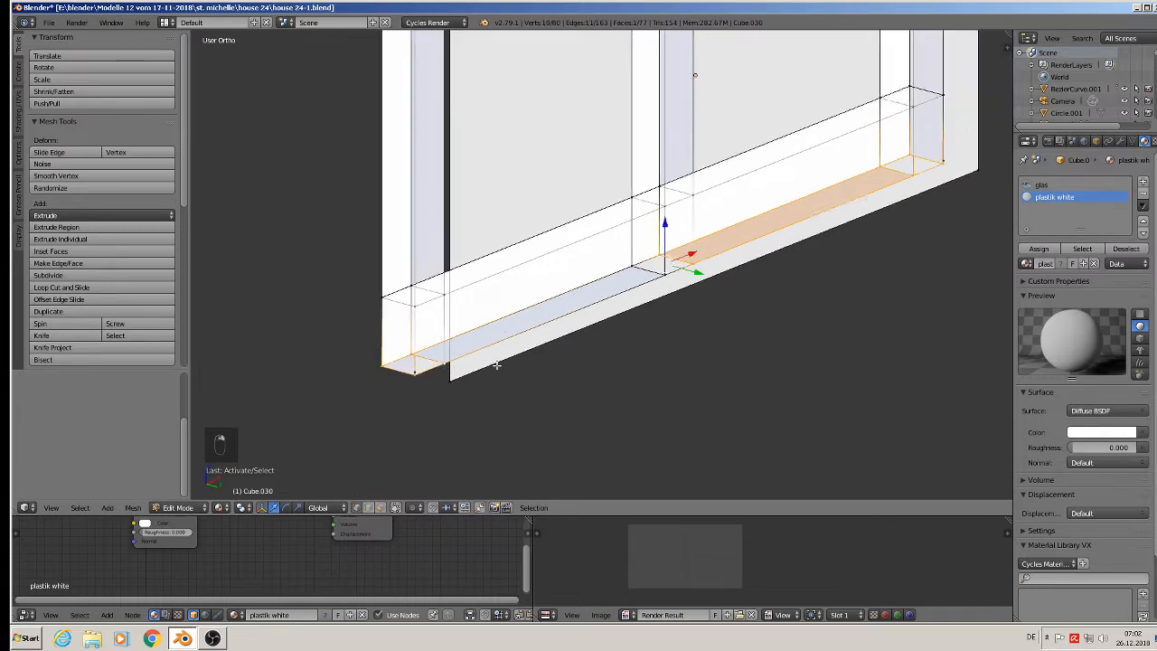
middle_click_drag(549, 348, 558, 337)
right_click(594, 297, "shift")
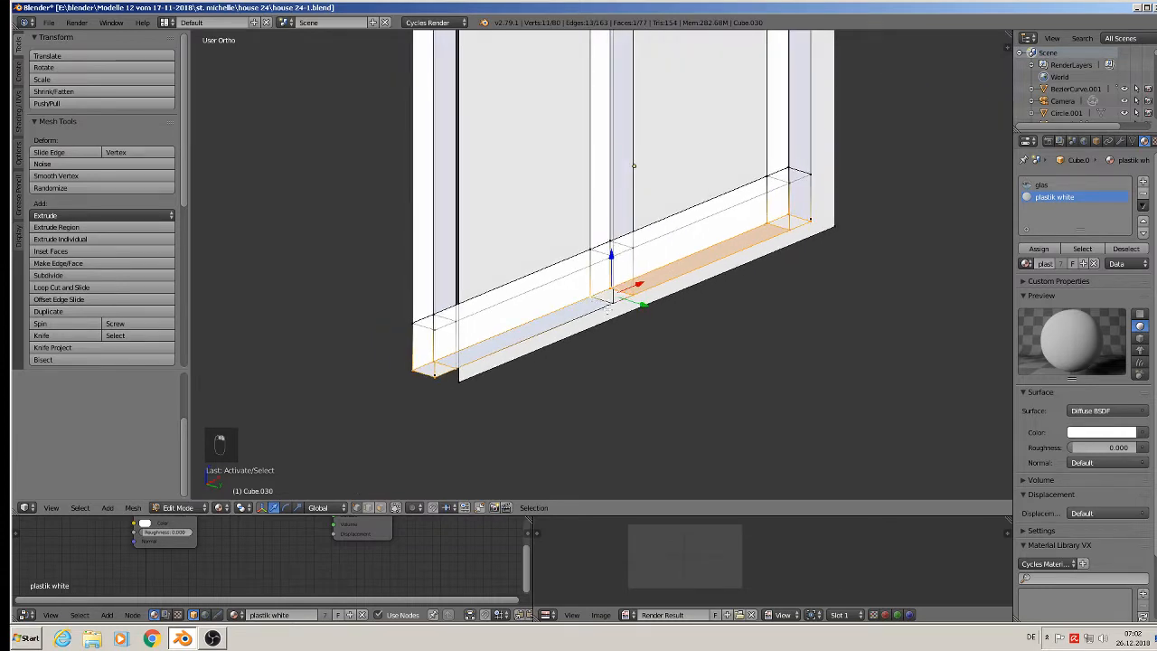
right_click(611, 310, "shift")
middle_click_drag(619, 317, 670, 371)
scroll(670, 372, "down", 4)
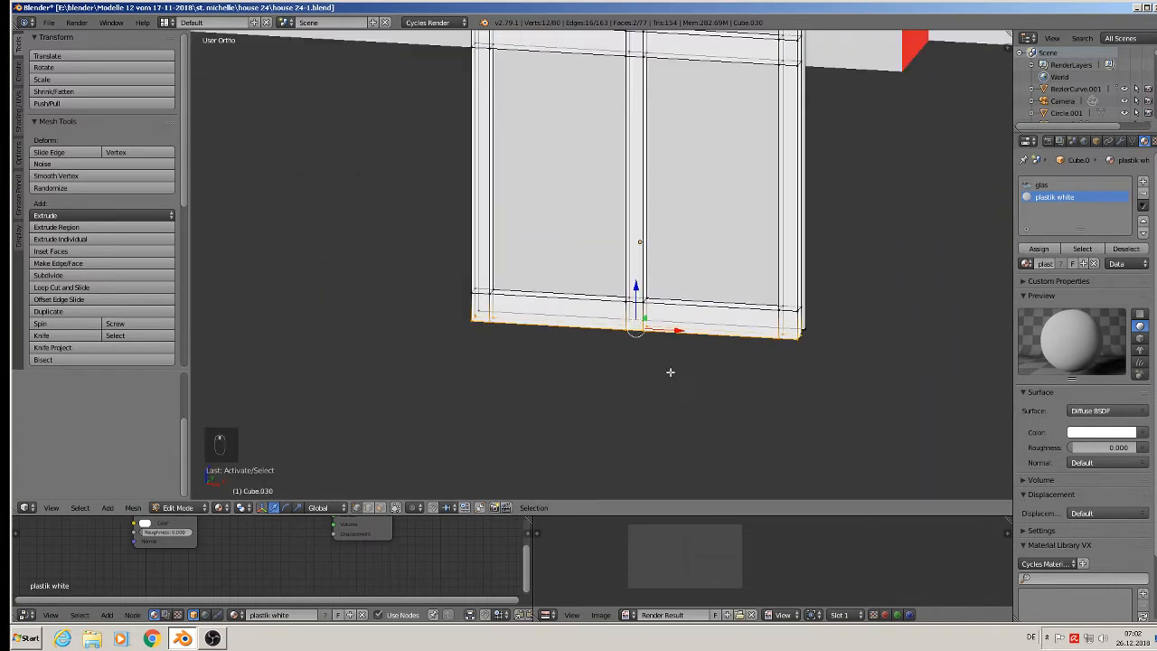
key("e")
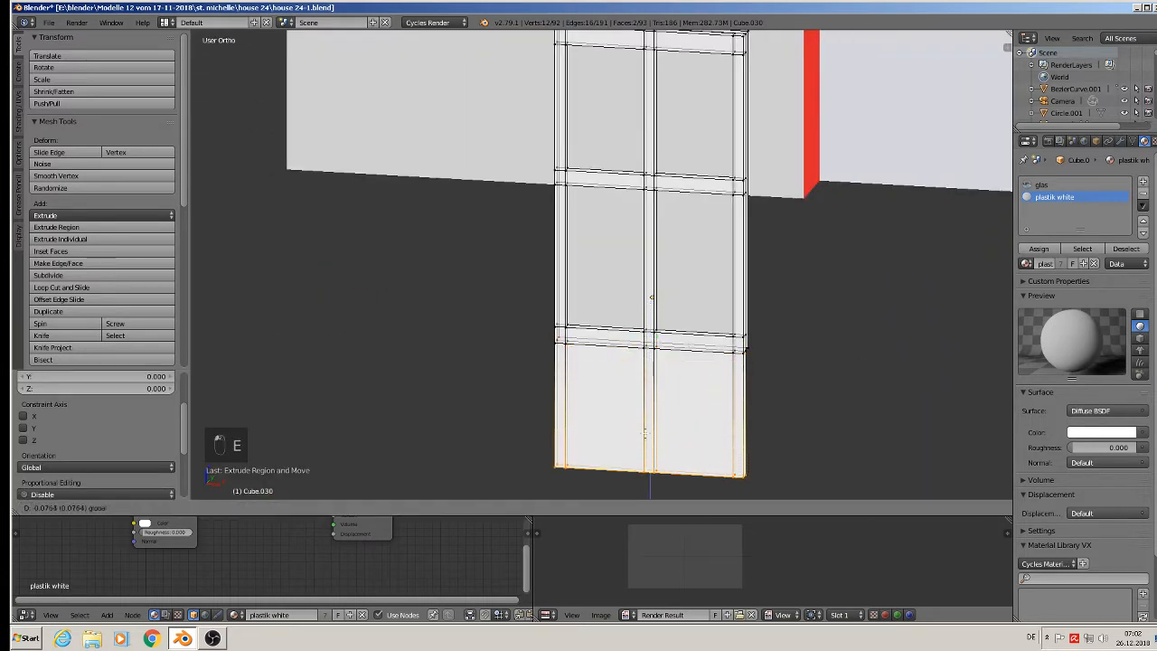
left_click(648, 464)
In face selection, extrude the door's lower panel faces and try scaling them inward, setting the pivot point to Individual Origins.
middle_click_drag(668, 428, 654, 335, "shift")
scroll(654, 334, "down", 3)
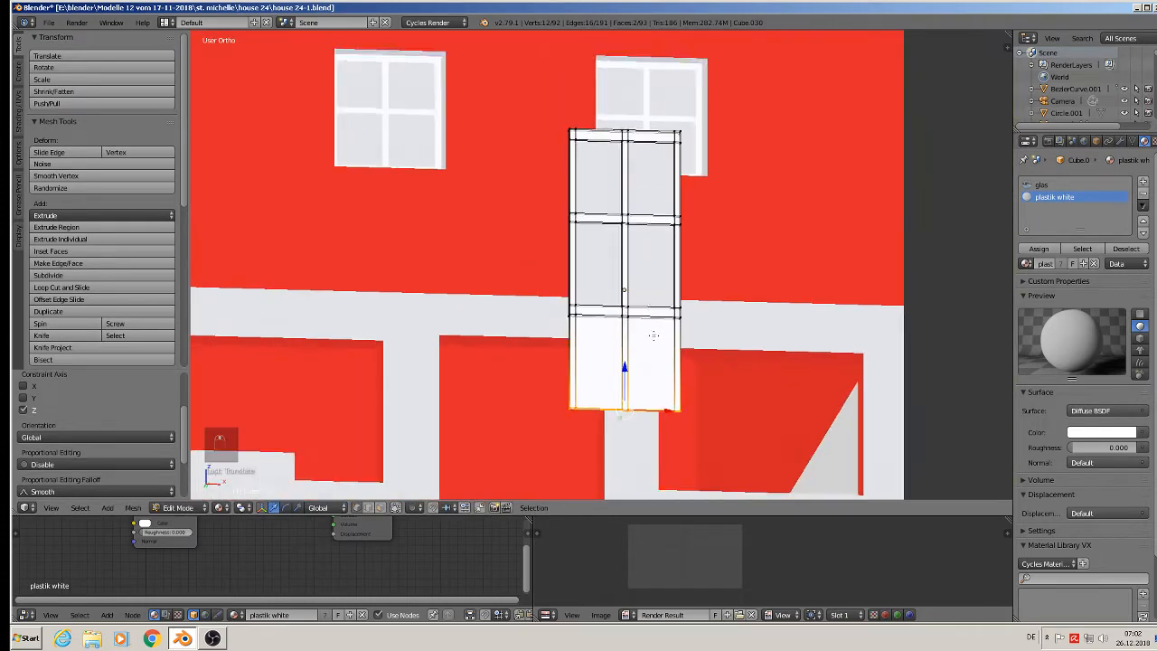
key("KP_5")
scroll(840, 339, "up", 3)
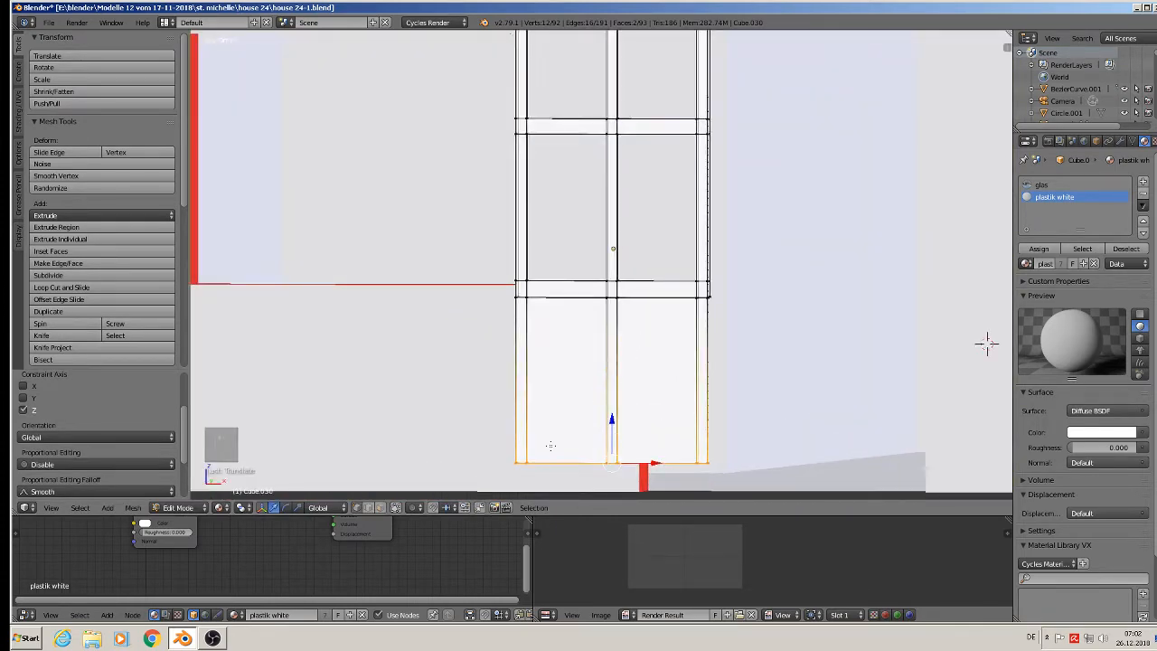
left_click(379, 507)
right_click(562, 376)
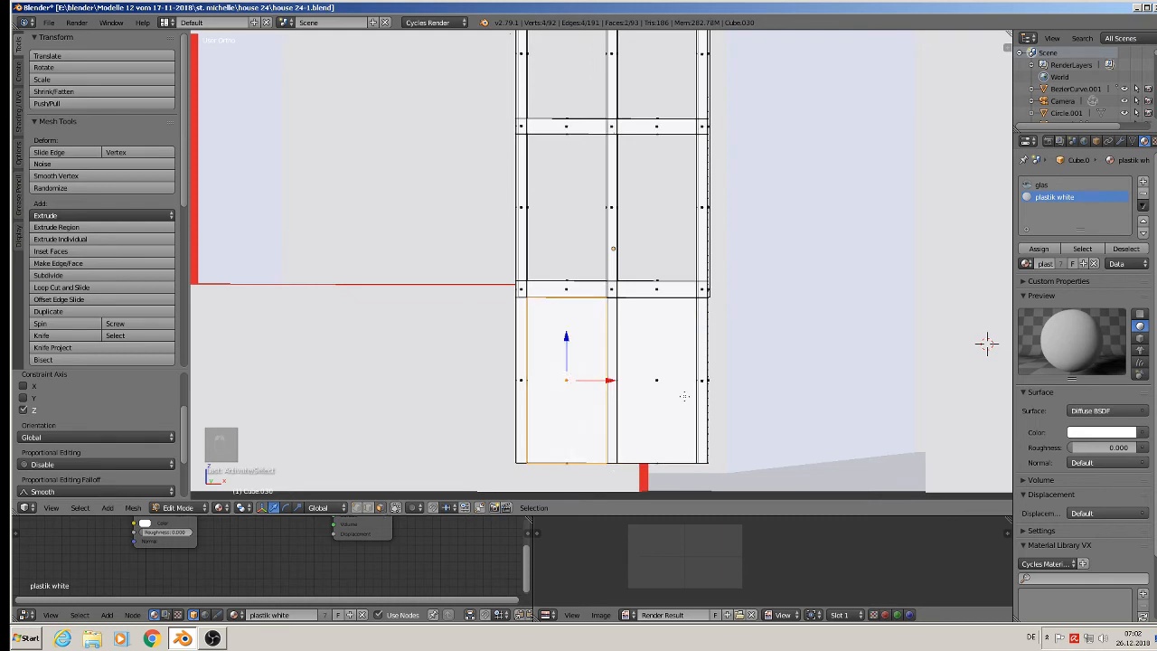
key("s")
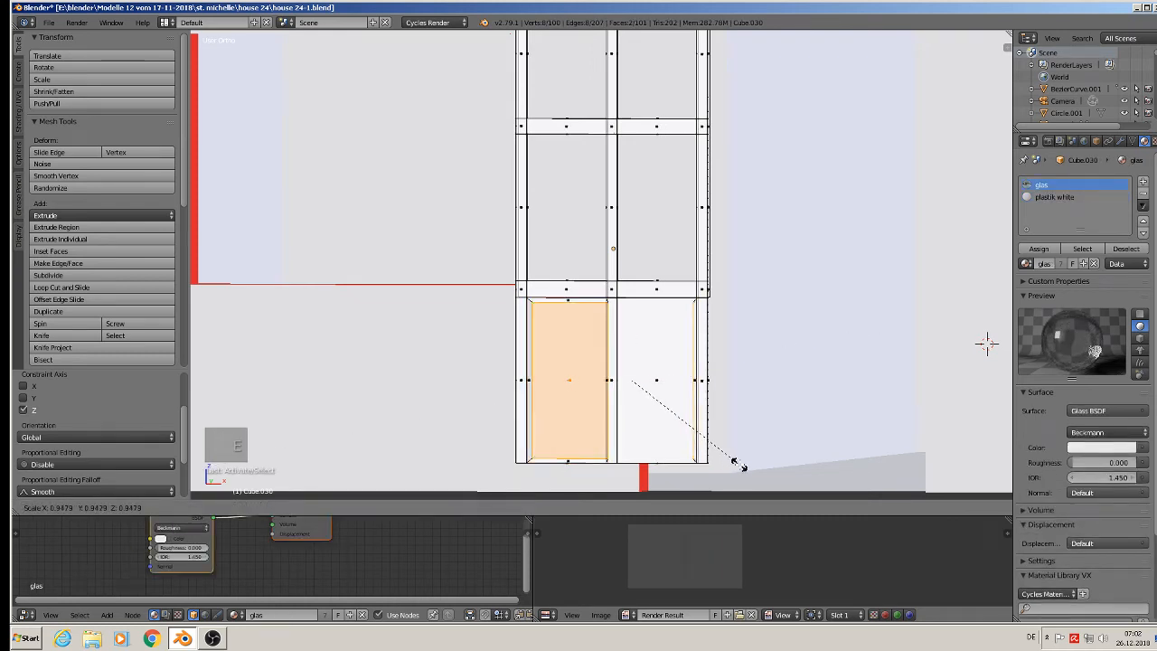
right_click(749, 470)
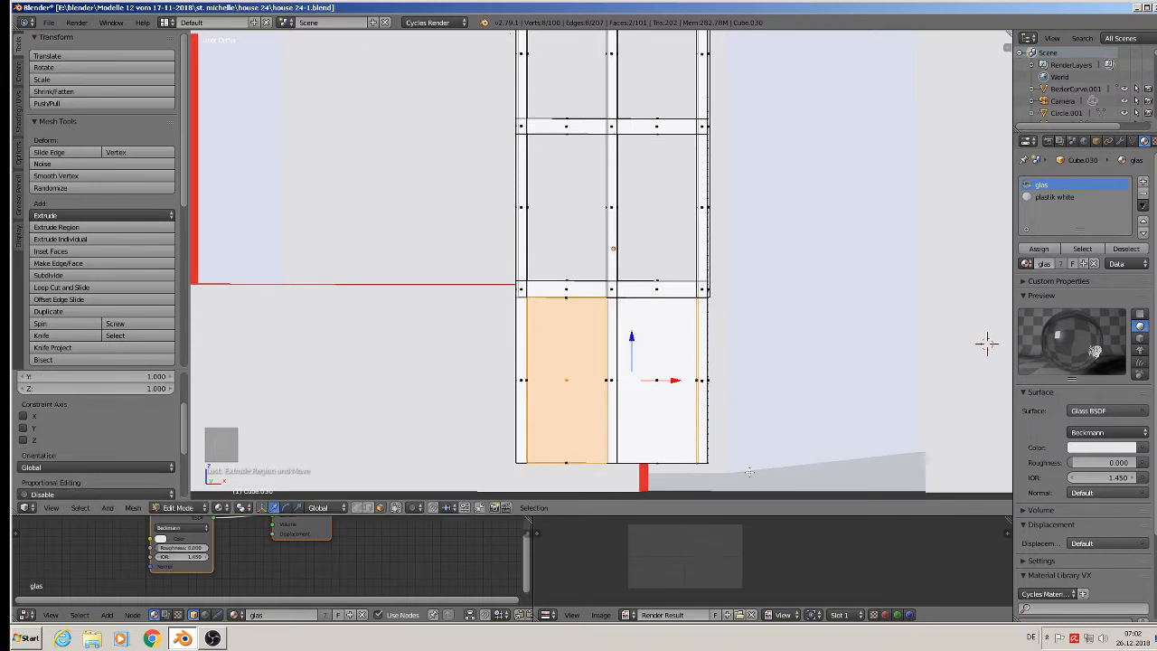
left_click(242, 507)
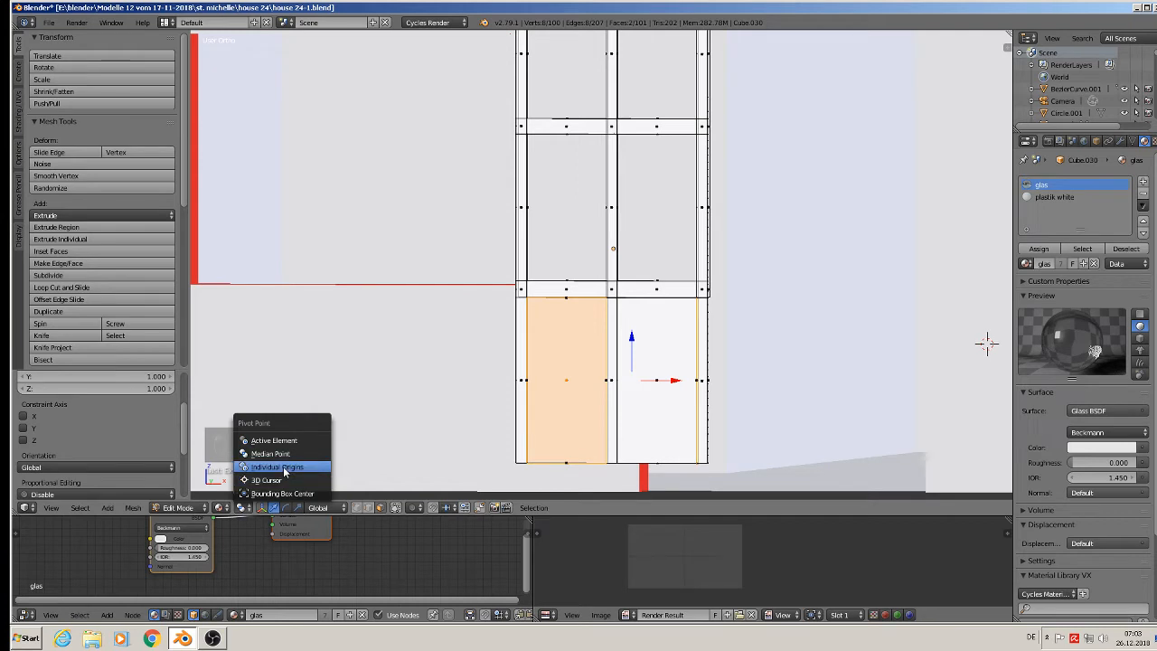
left_click(284, 480)
key("s")
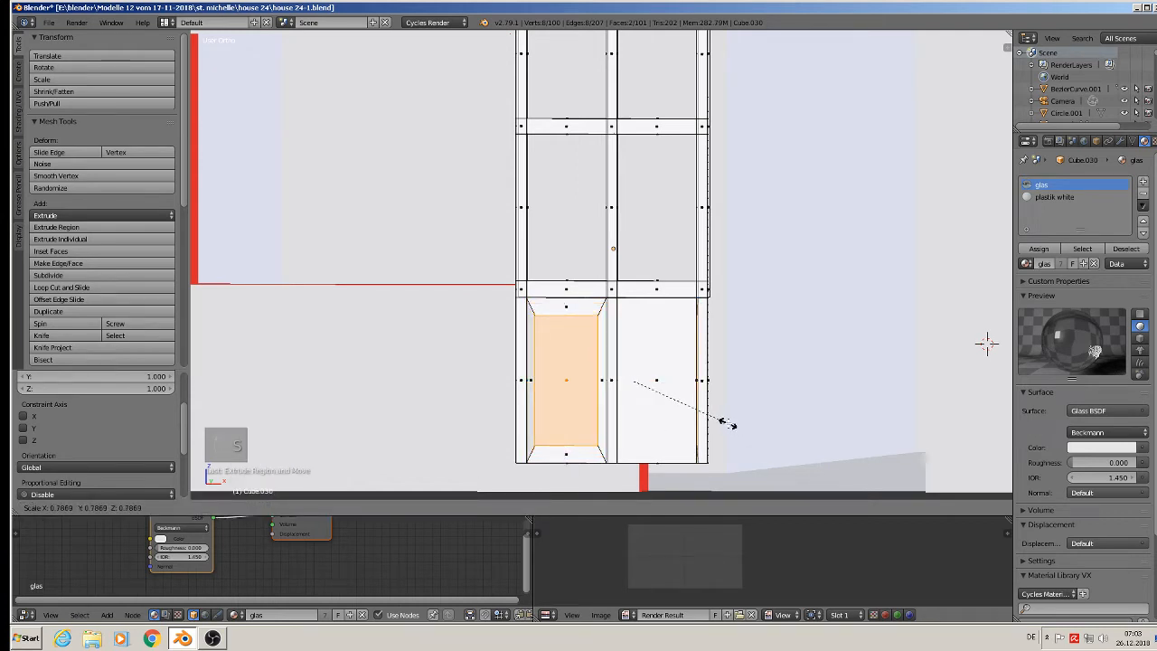
right_click(739, 425)
Try scaling both lower panel faces inward together, and undo back to before the panel extrusion.
right_click(656, 377, "shift")
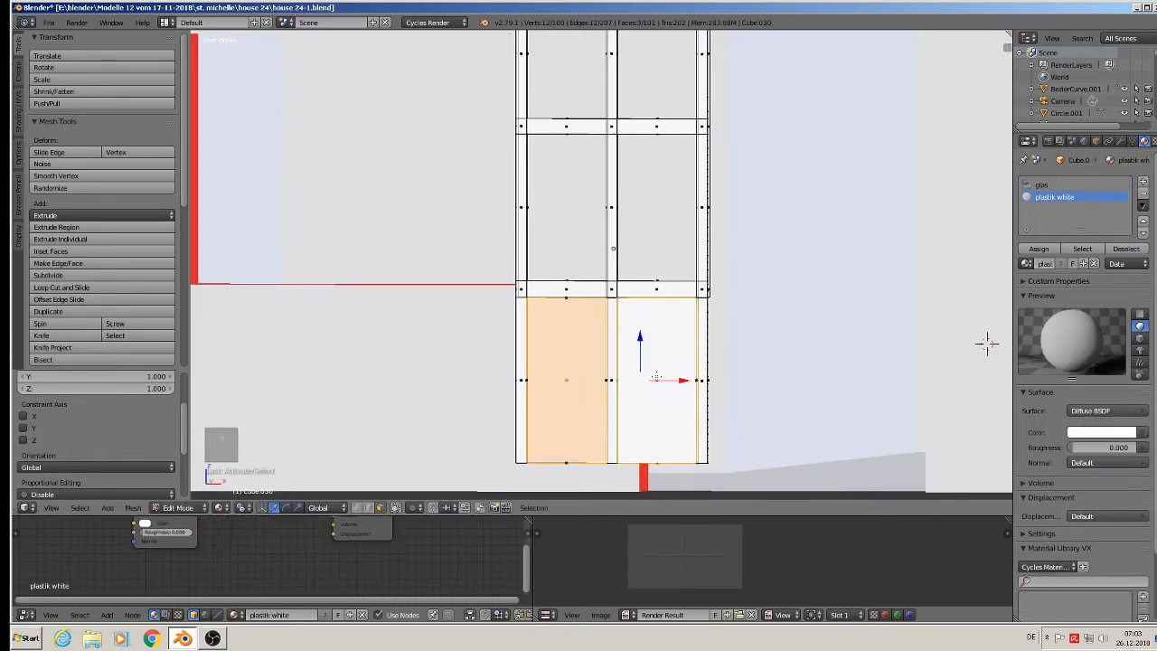
key("s")
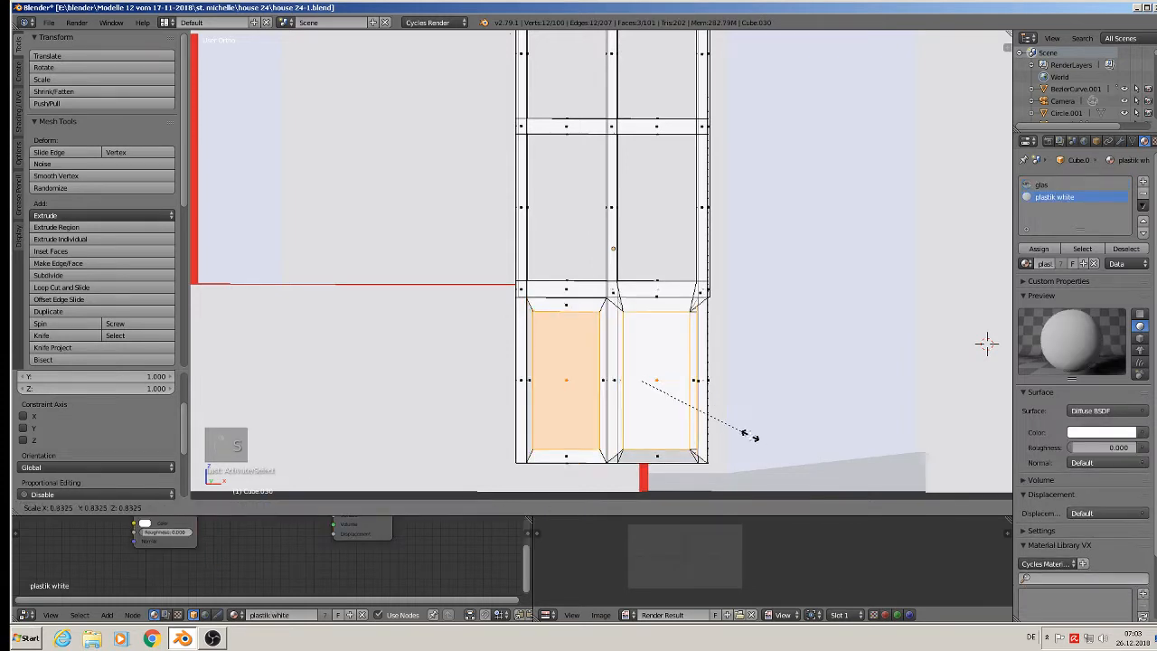
right_click(759, 437)
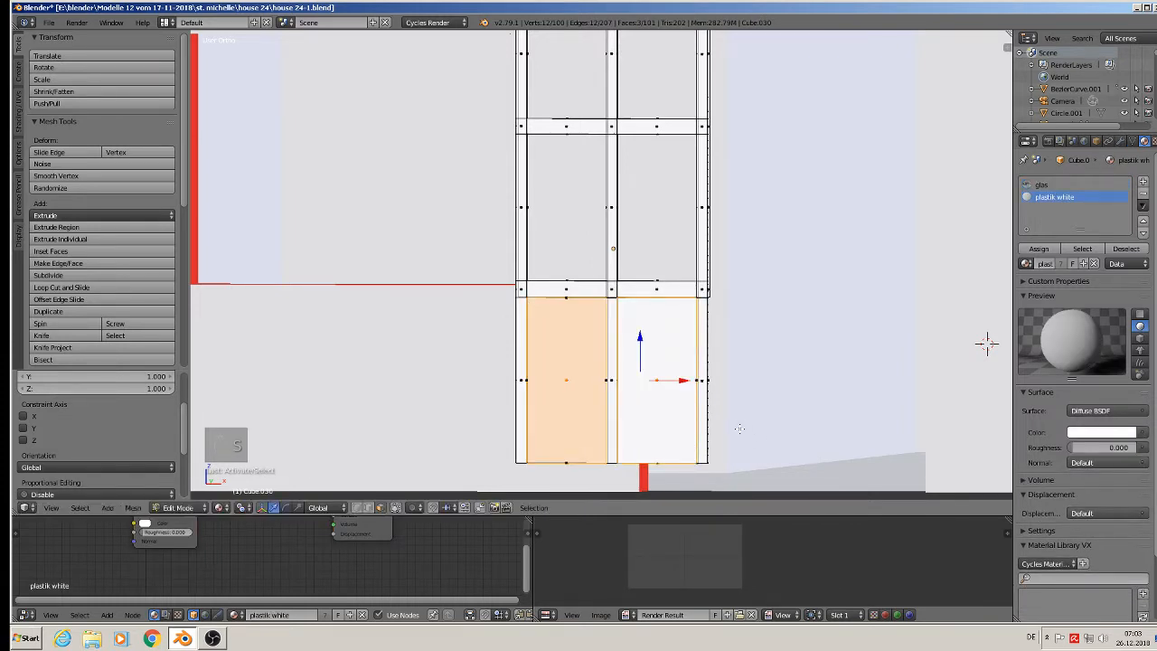
key("ctrl+z")
key("ctrl+z")
key("ctrl+z")
key("ctrl+z")
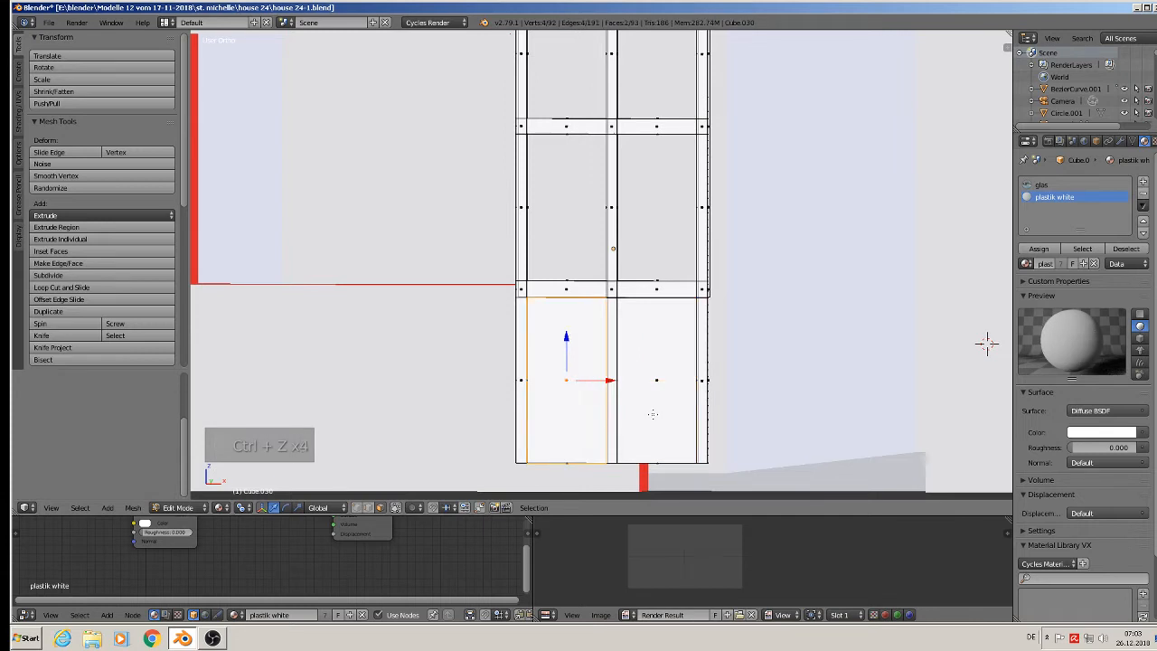
key("ctrl+z")
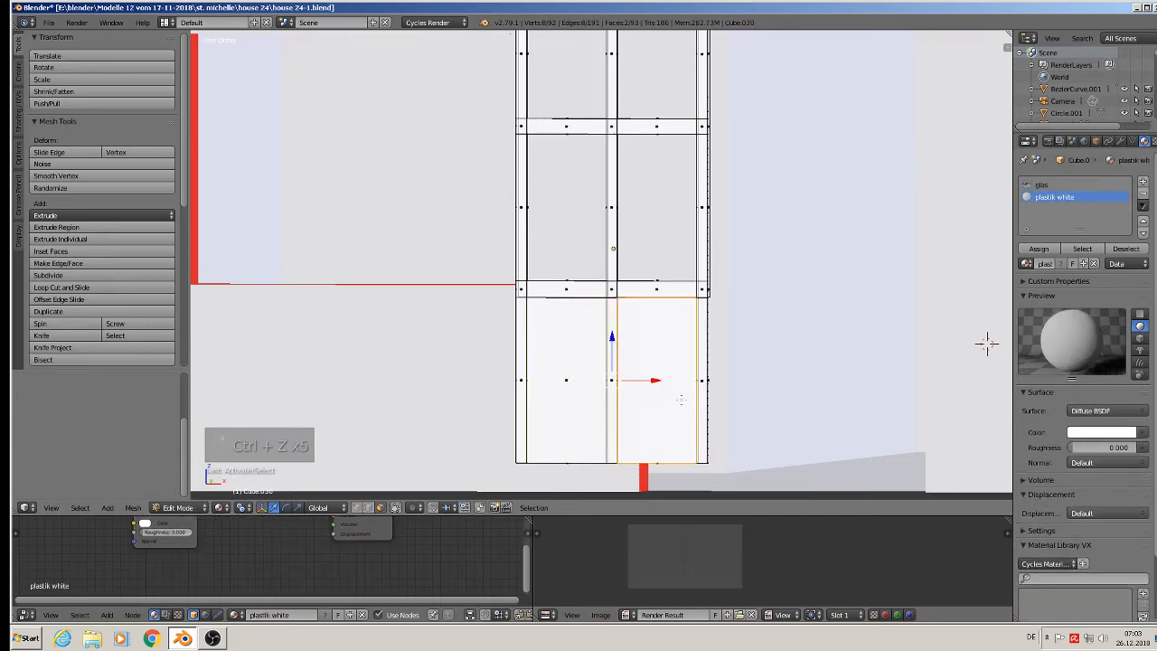
Select the two lower front panel faces of the door and set the pivot point to Individual Origins.
right_click(571, 385, "shift")
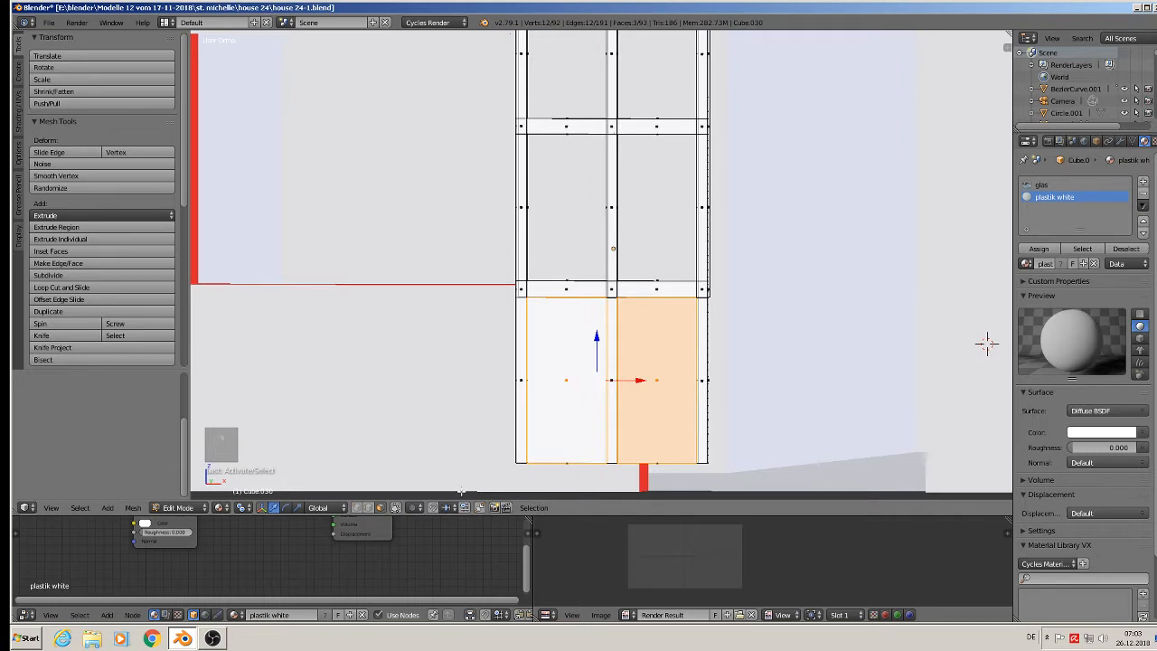
left_click(394, 507)
right_click(566, 271)
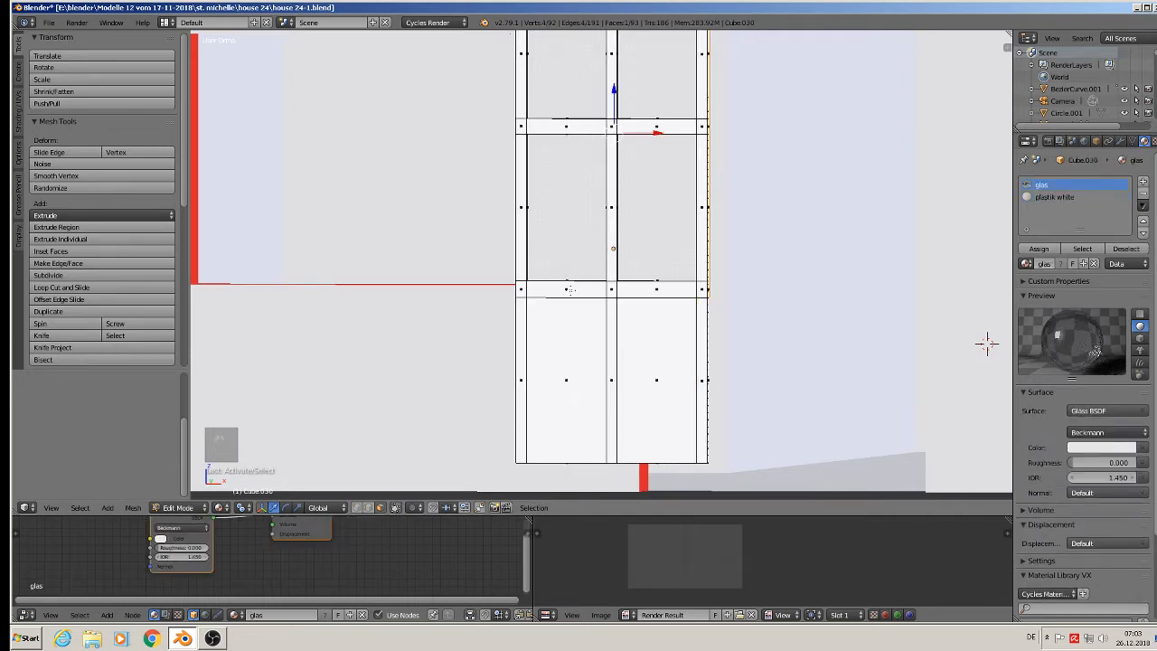
right_click(567, 288)
right_click(573, 357)
right_click(660, 372, "shift")
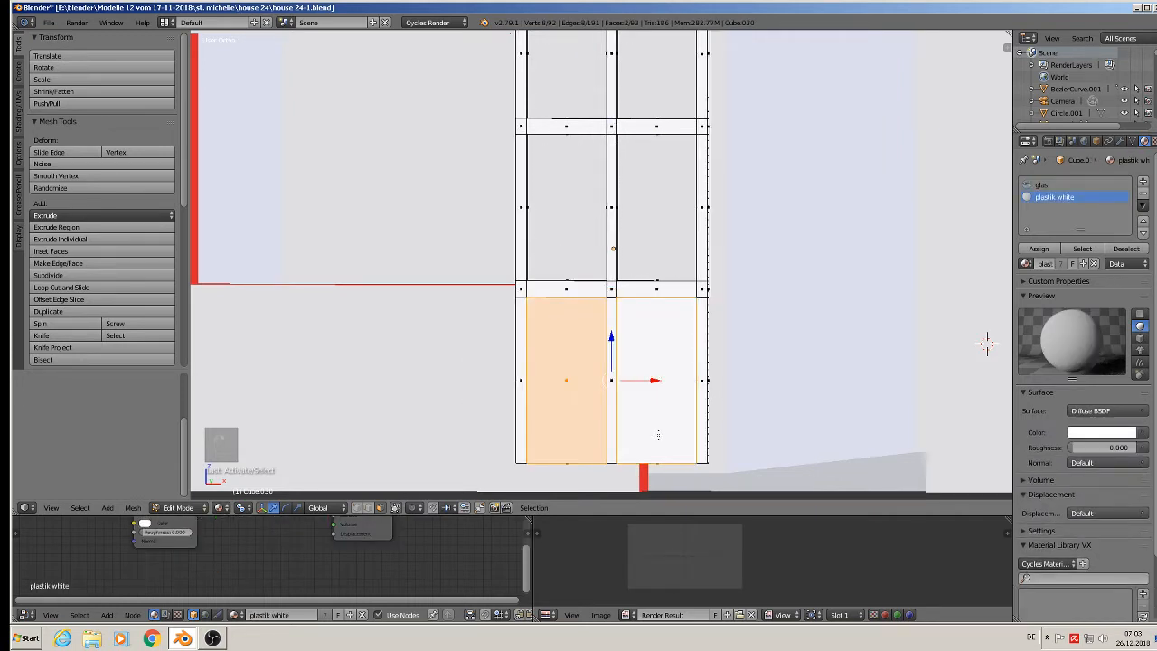
left_click(248, 509)
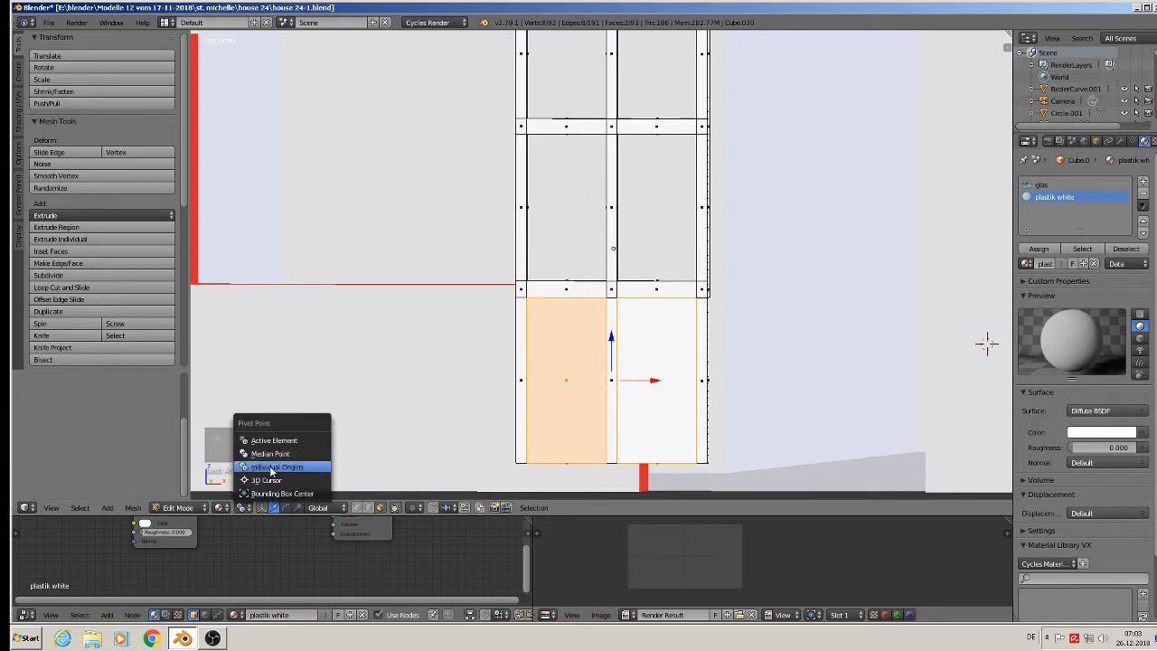
left_click(271, 467)
Extrude both lower panel faces, scale them inward to about 0.77, and stretch them along Z by about 1.08.
key("e")
key("s")
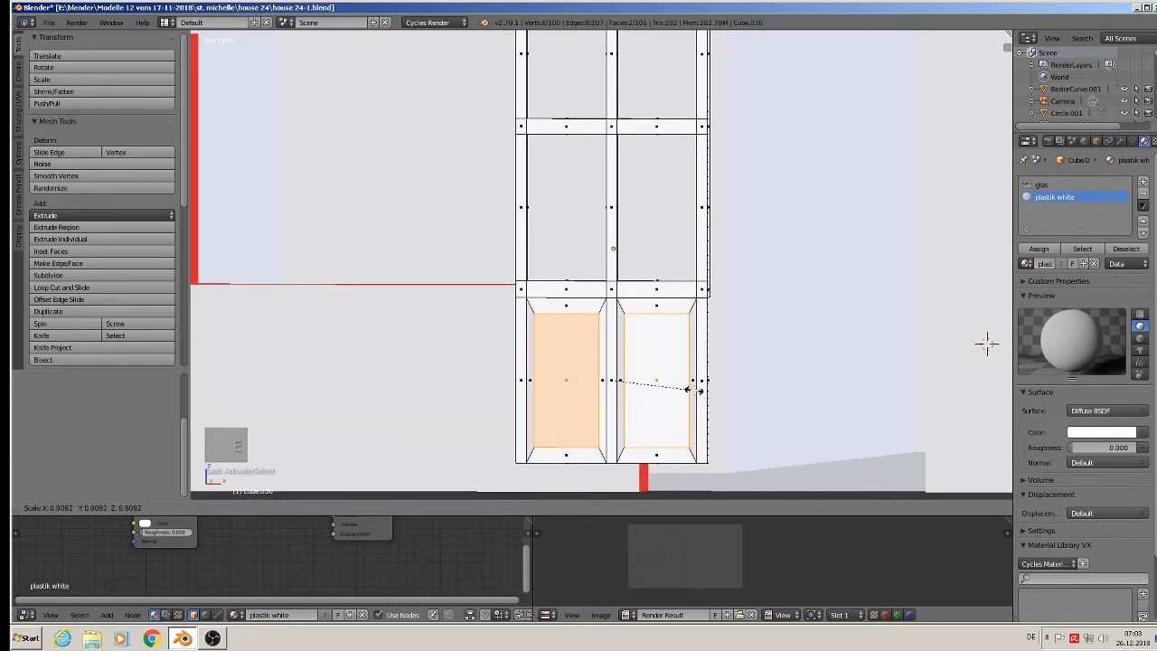
left_click(691, 388)
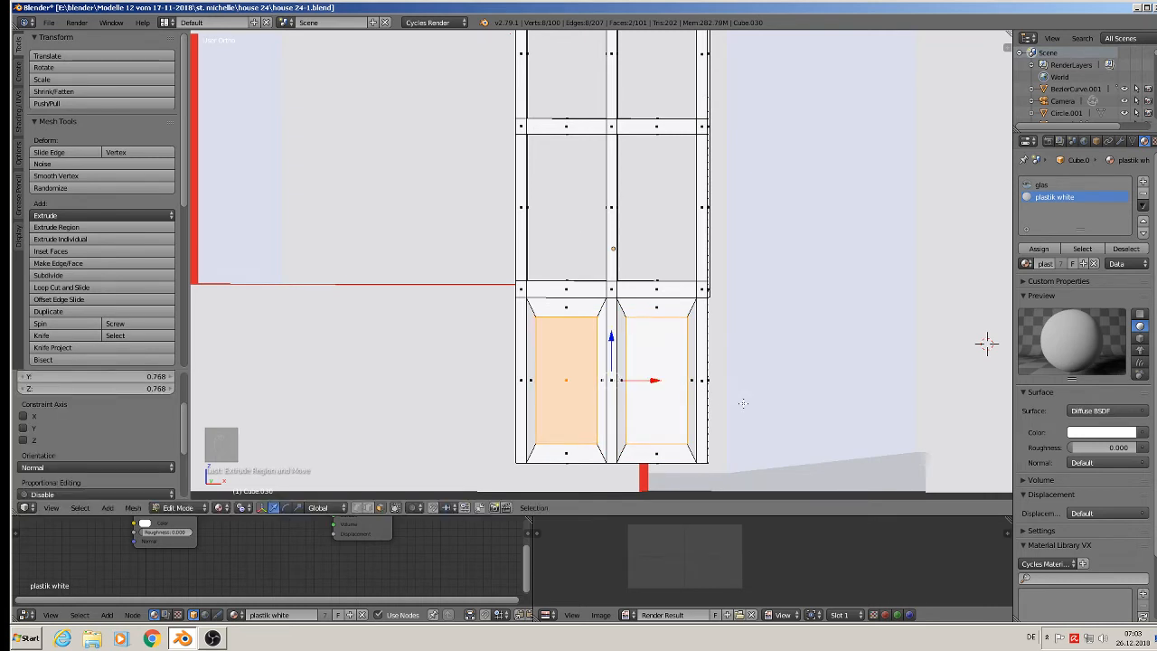
key("s")
key("z")
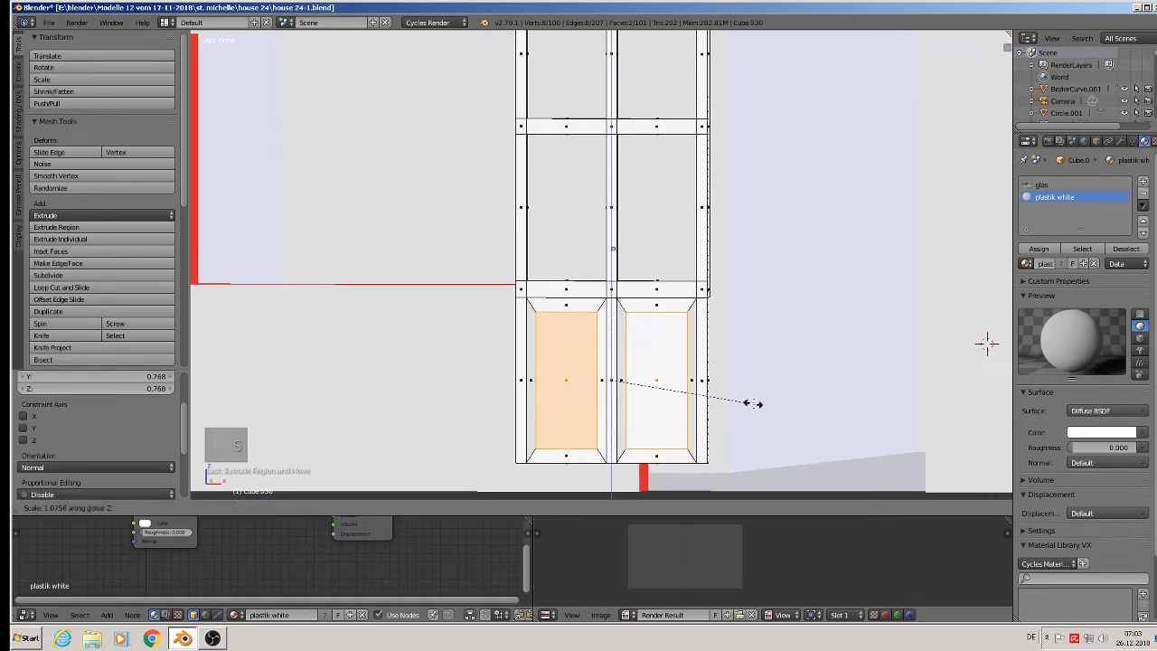
left_click(757, 403)
Extrude the two inner panel faces again and push them slightly back along Y as recesses.
middle_click_drag(757, 403, 571, 423)
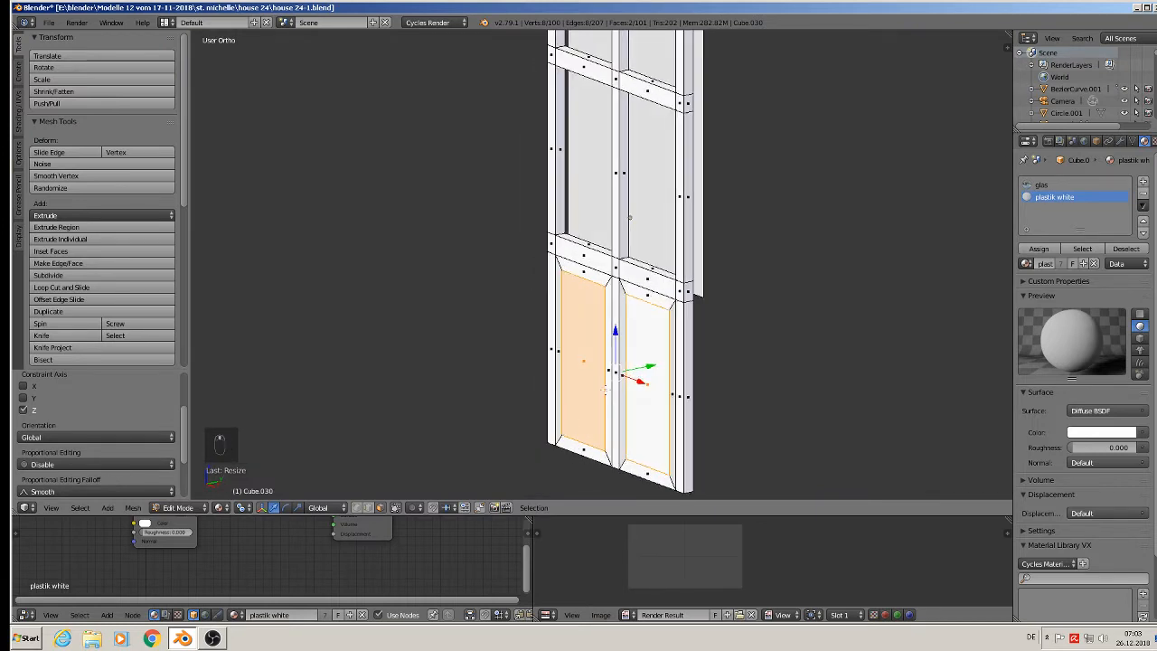
key("e")
right_click(623, 359)
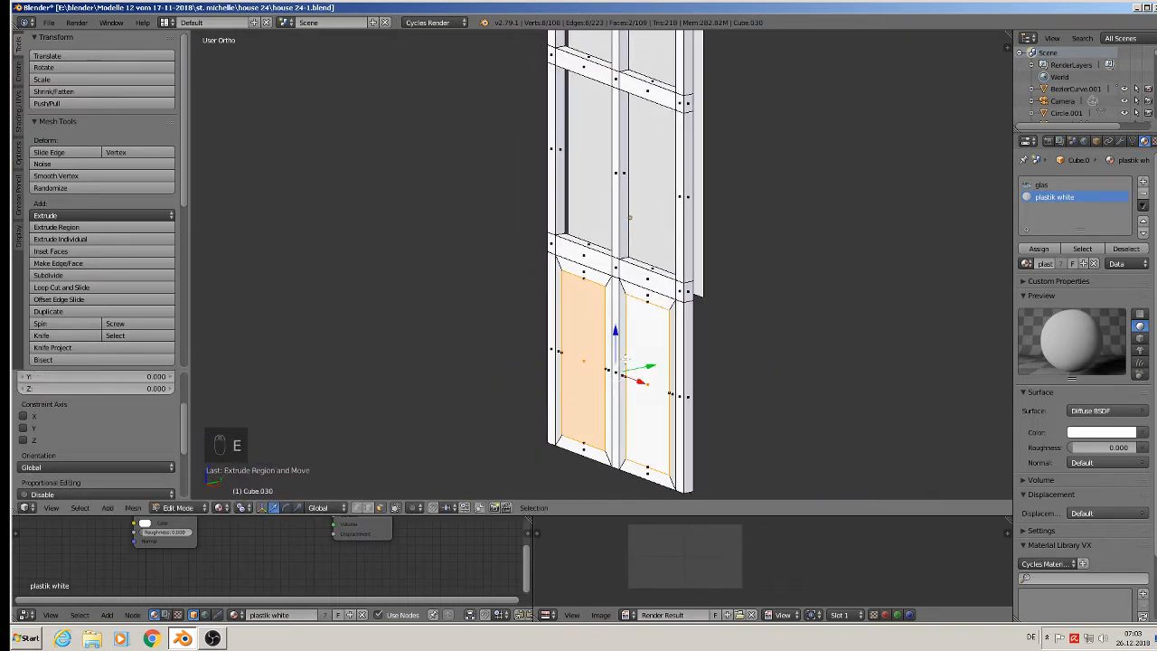
left_click_drag(655, 363, 662, 361)
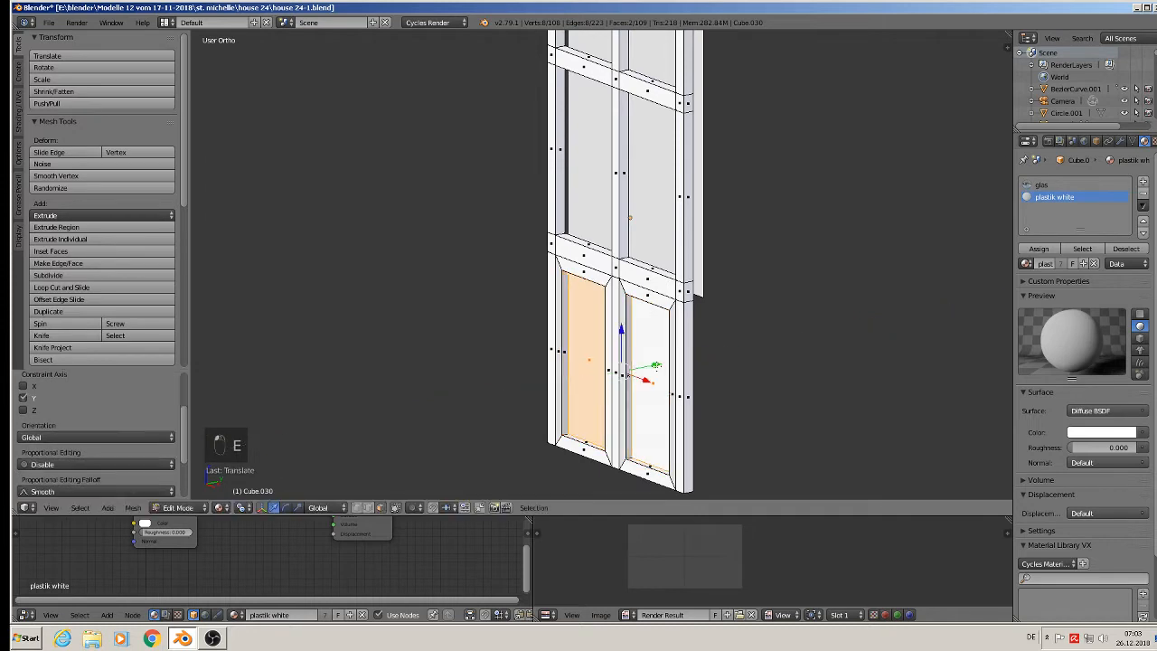
Return the door to Object Mode and set the pivot point to Median Point.
key("Tab")
middle_click_drag(606, 370, 555, 395)
left_click(250, 508)
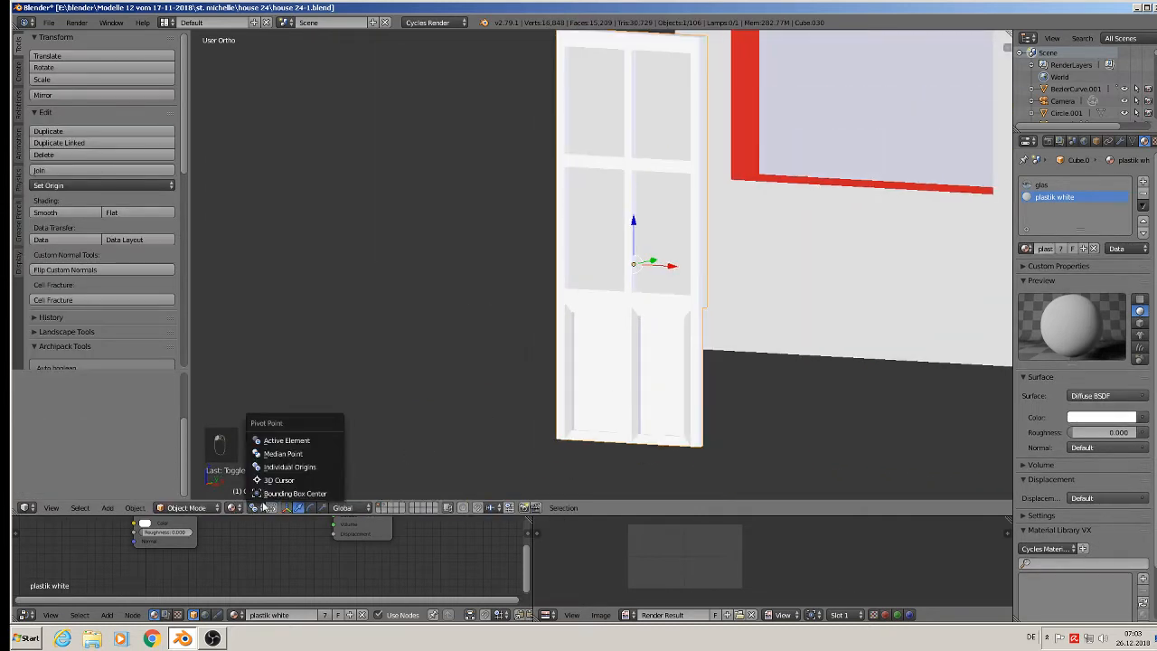
left_click(291, 455)
Extrude the back face of the door's glass pane and move it about 0.005 along Y toward the frame.
middle_click_drag(366, 414, 665, 253)
right_click(527, 124)
key("Tab")
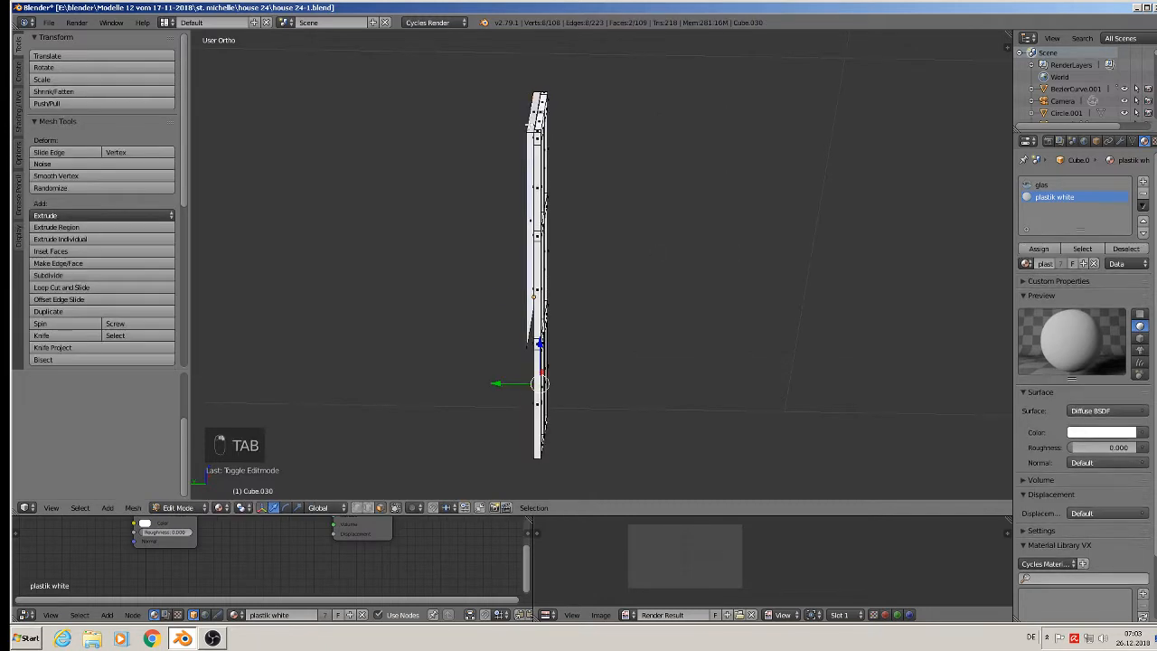
middle_click_drag(542, 141, 567, 152)
scroll(550, 146, "up", 3)
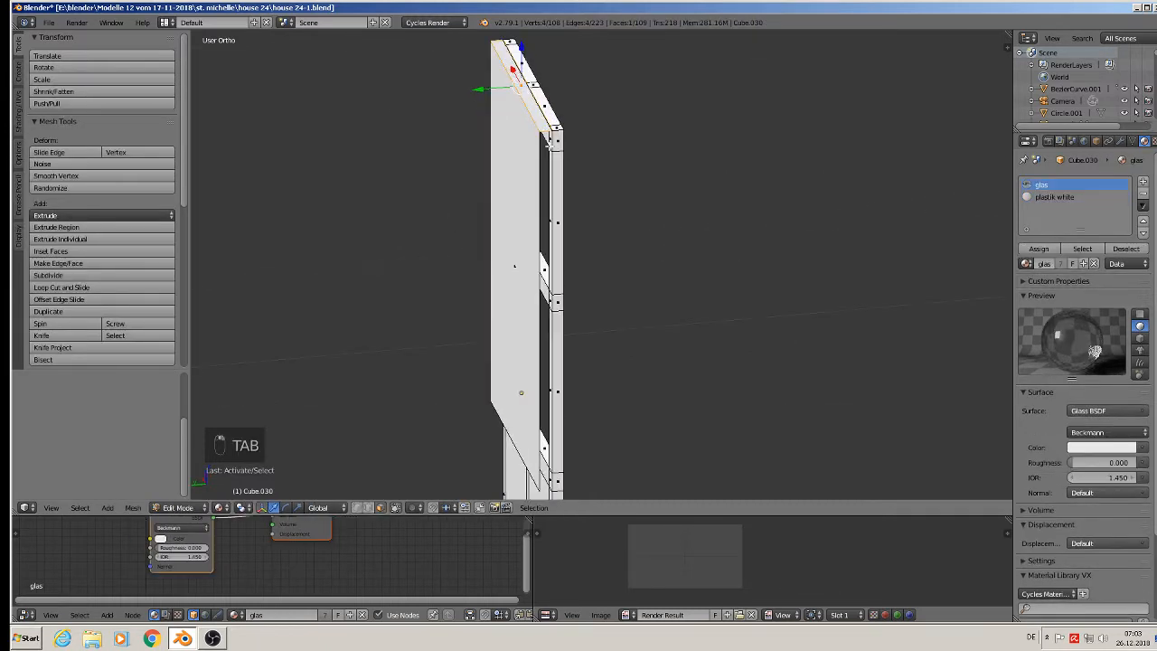
right_click(500, 245)
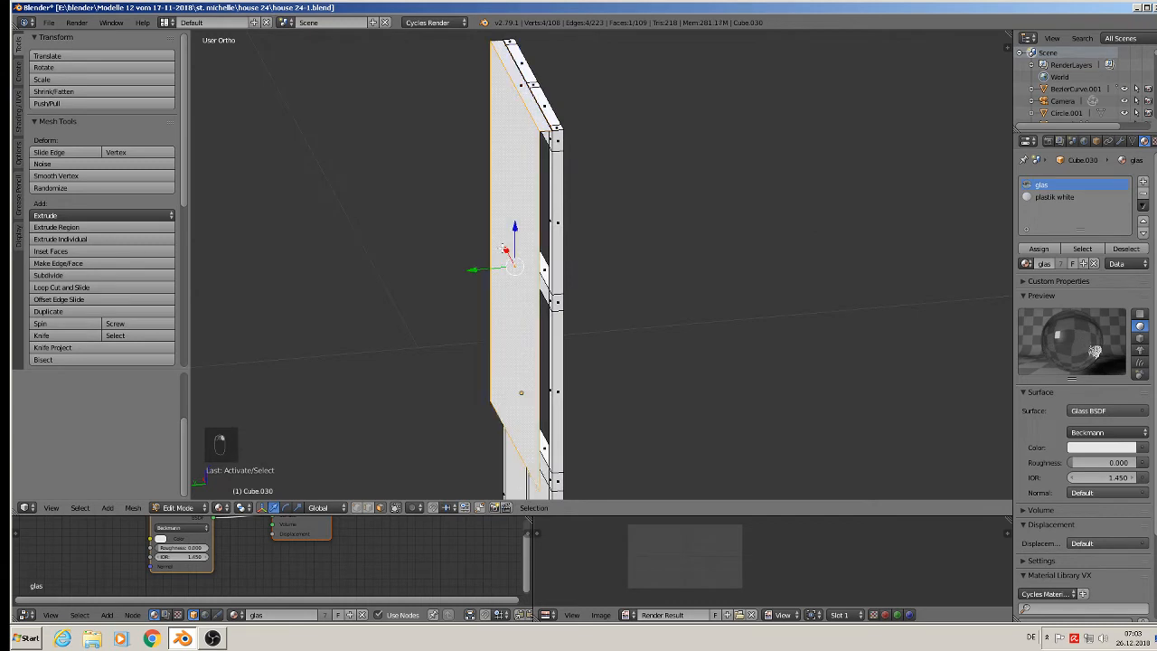
key("e")
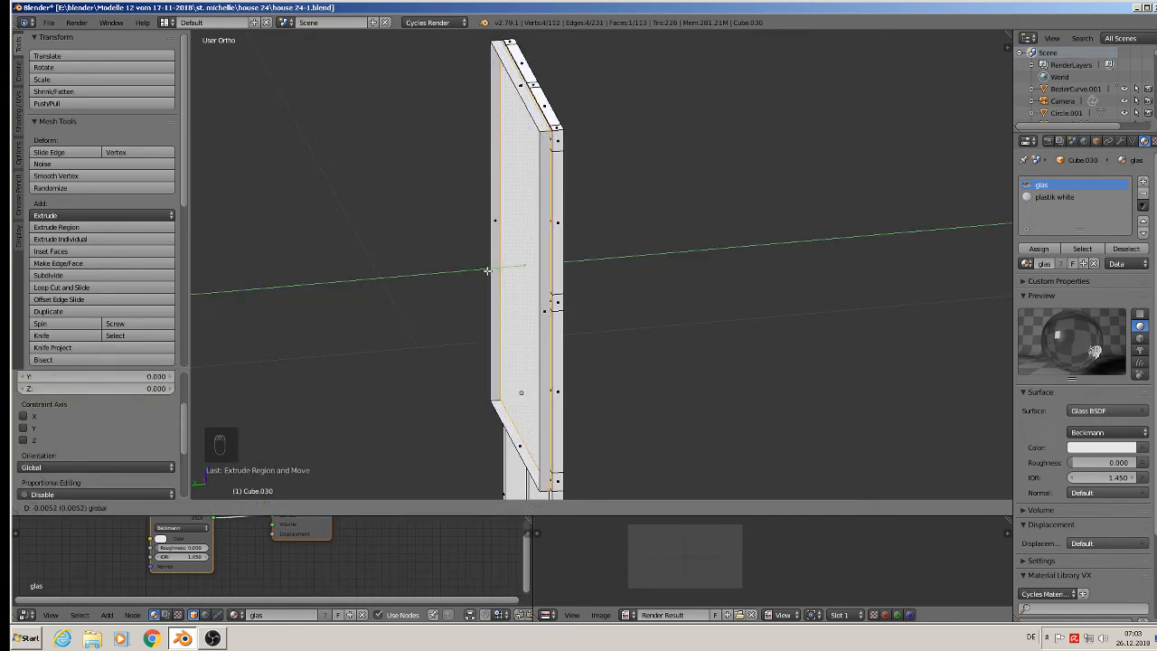
left_click(487, 270)
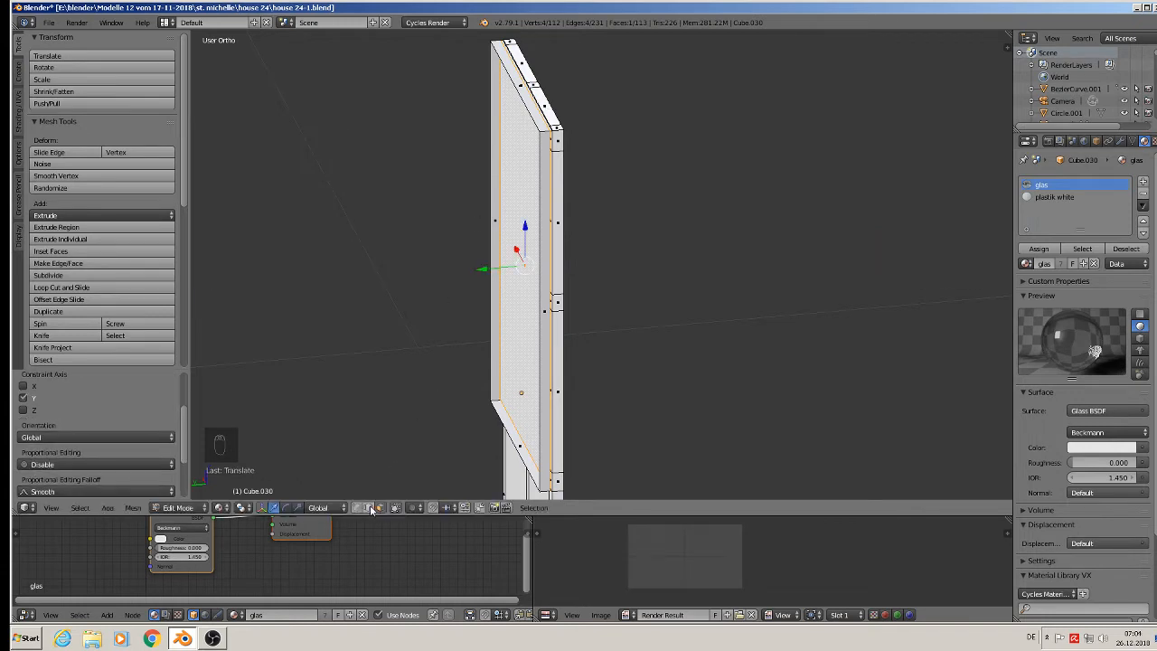
Select the outer rim edges of the glass block's recessed back and fill them with a face.
right_click(529, 110, "alt")
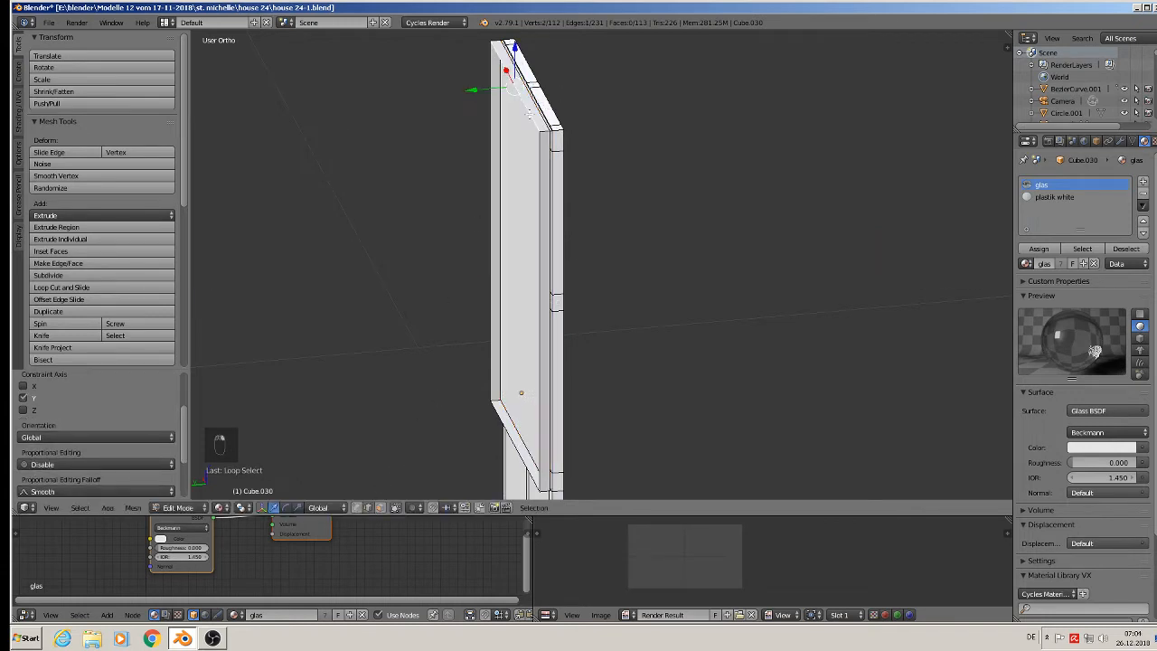
right_click(532, 251)
right_click(489, 257, "shift")
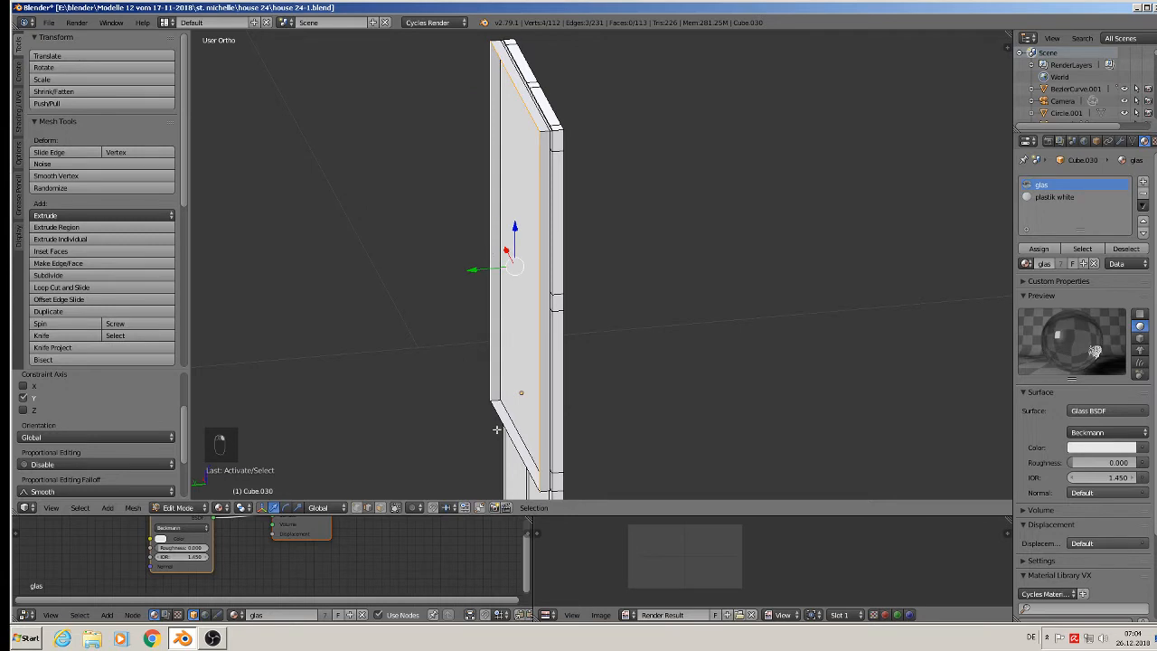
key("f")
key("Tab")
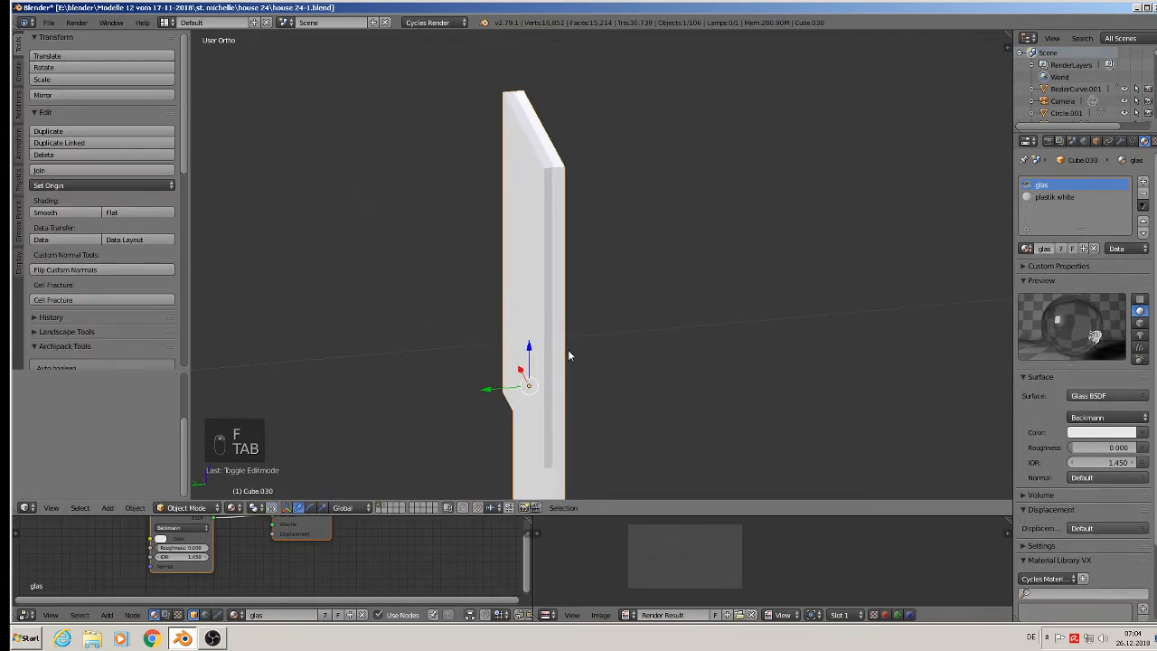
key("Tab")
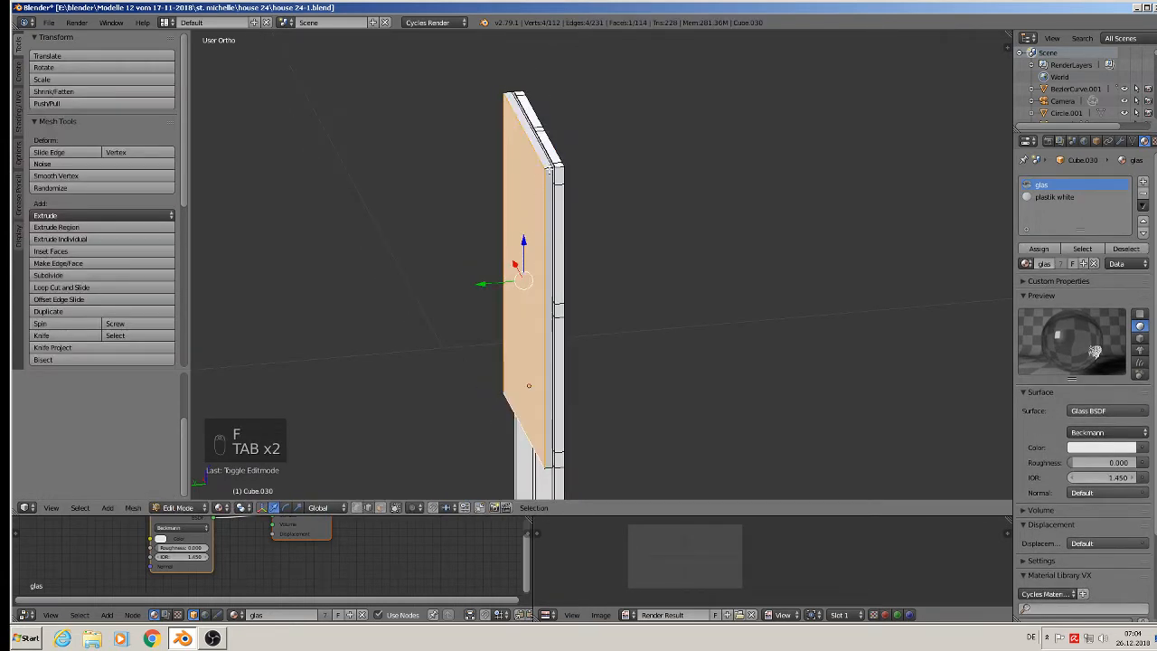
key("l")
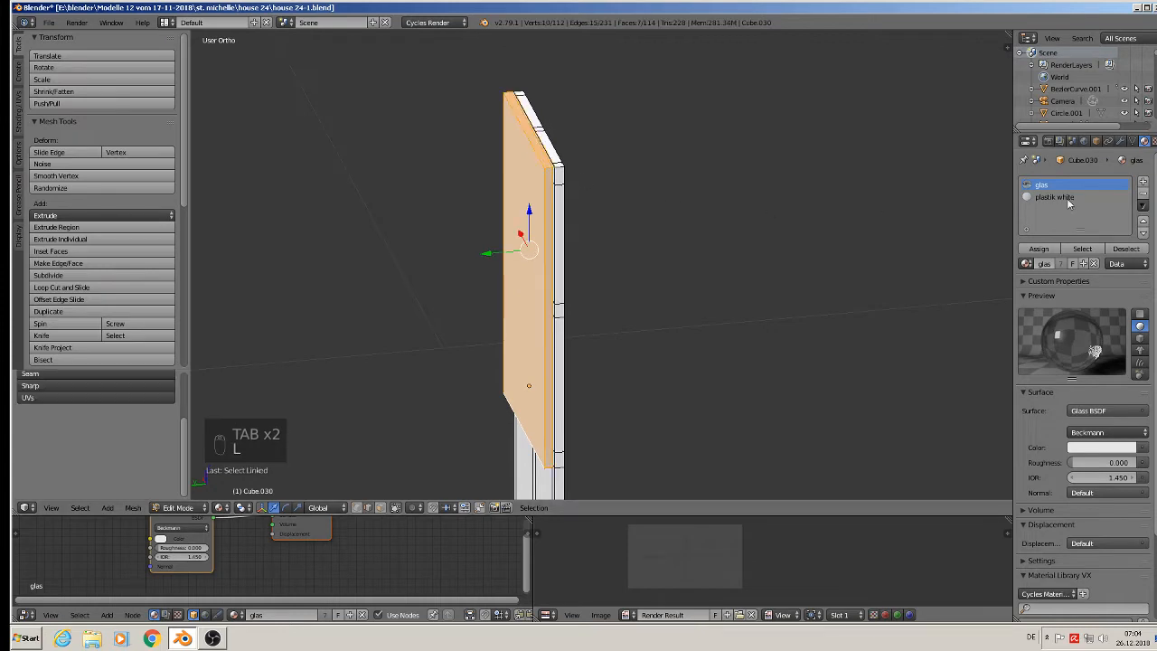
key("Tab")
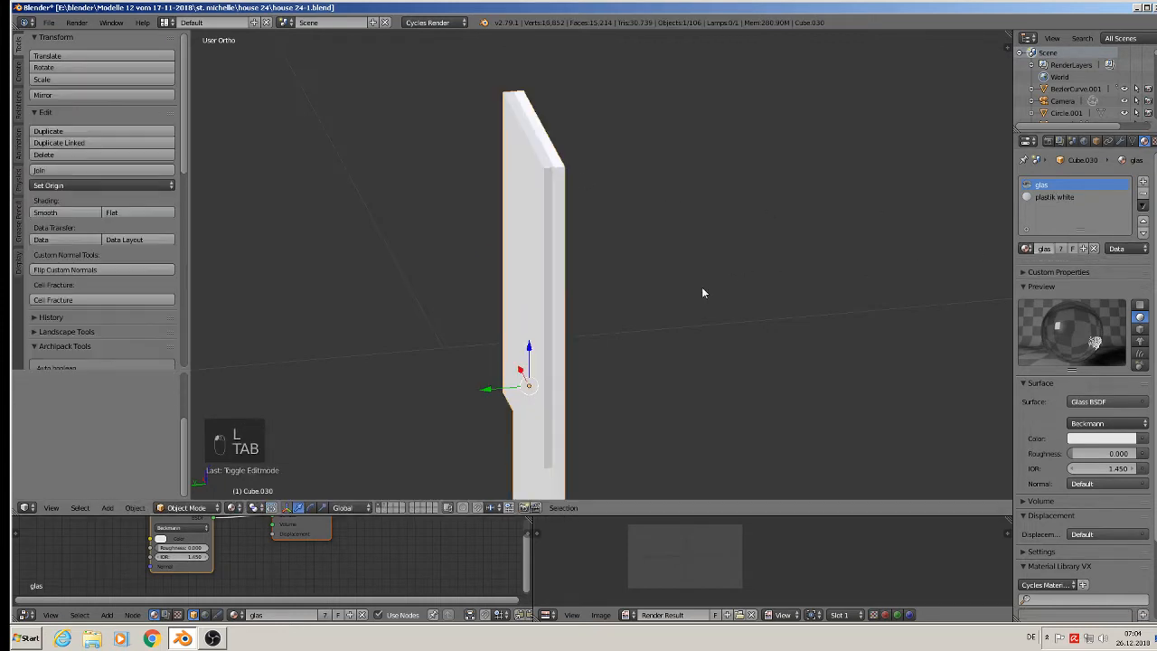
Move the door about 0.8 along Y toward the ground-floor doorway.
middle_click_drag(702, 292, 519, 307)
scroll(470, 278, "down", 3)
key("g")
key("y")
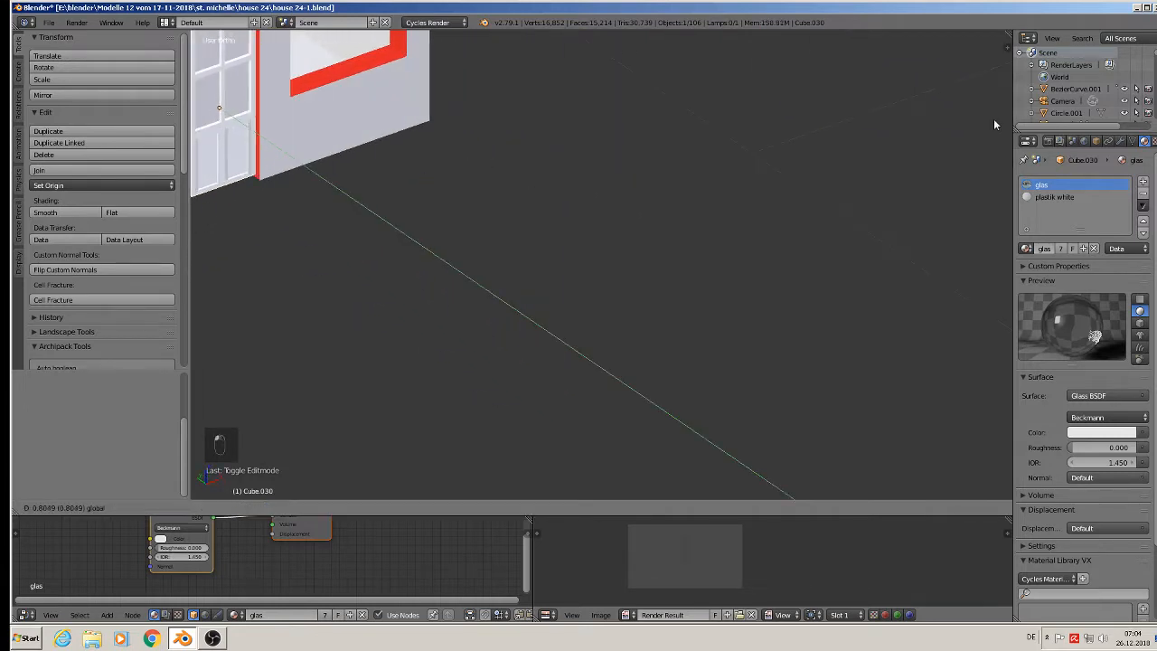
left_click(984, 120)
Lower the door slightly along Z until it fits under the top edge of the doorway.
scroll(673, 278, "down", 5)
middle_click_drag(673, 278, 522, 228)
key("g")
key("z")
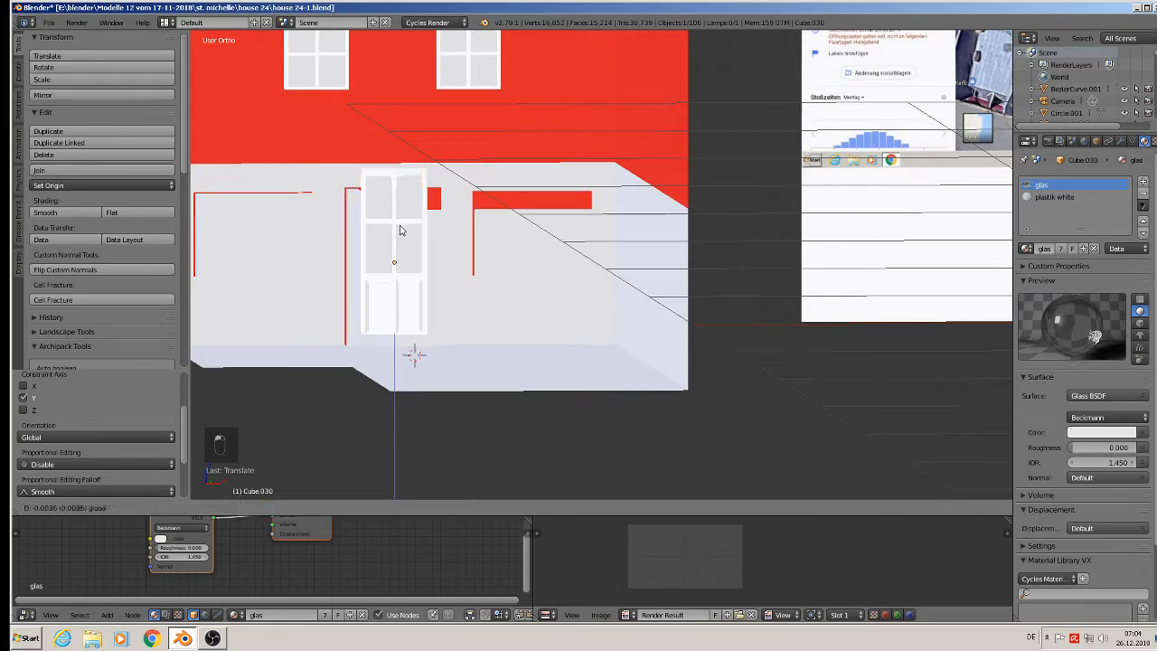
left_click(398, 242)
middle_click_drag(398, 241, 534, 338)
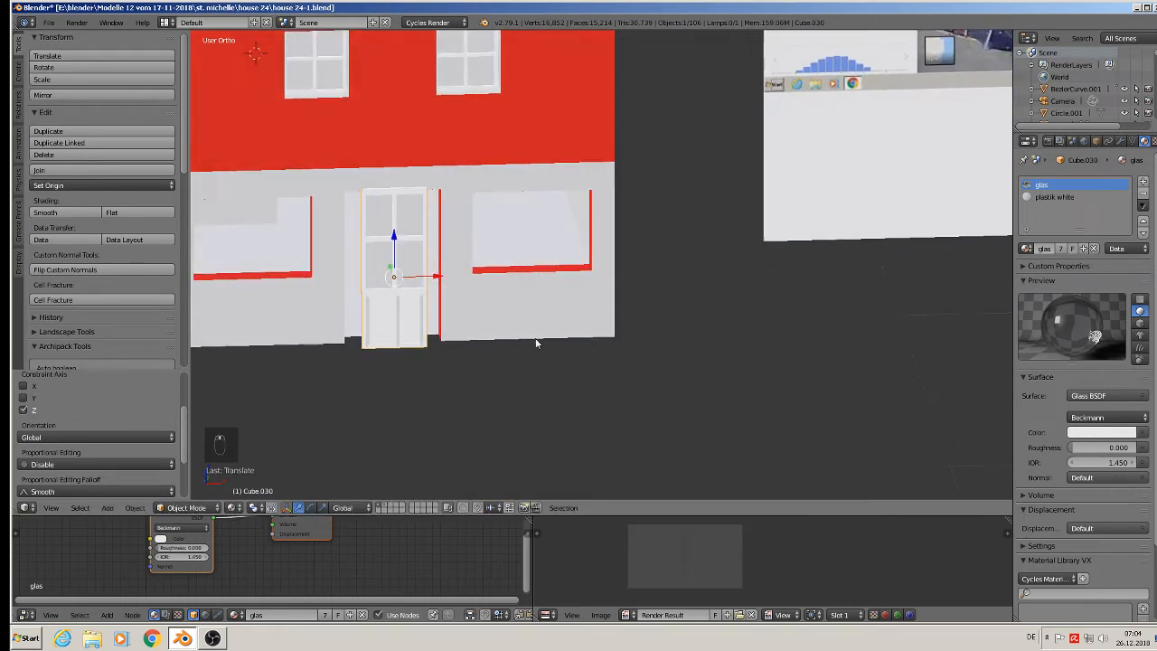
Scale the door down slightly, widen it along X to fill the doorway, and shift it slightly along negative X.
key("s")
left_click(533, 339)
key("s")
key("x")
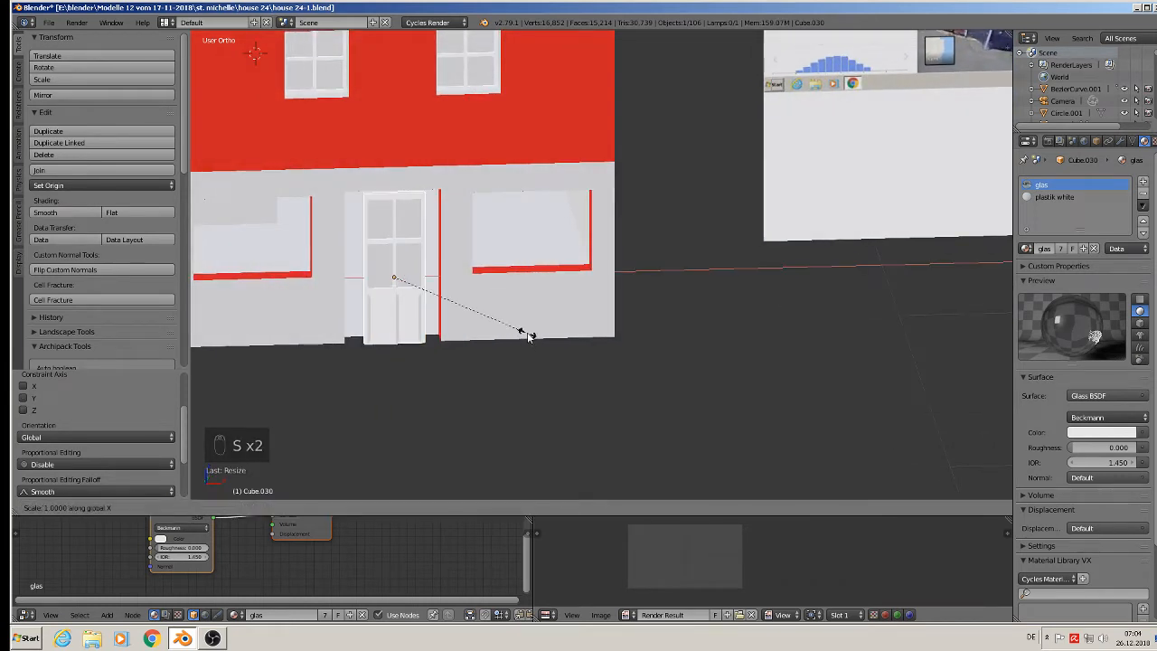
left_click(599, 340)
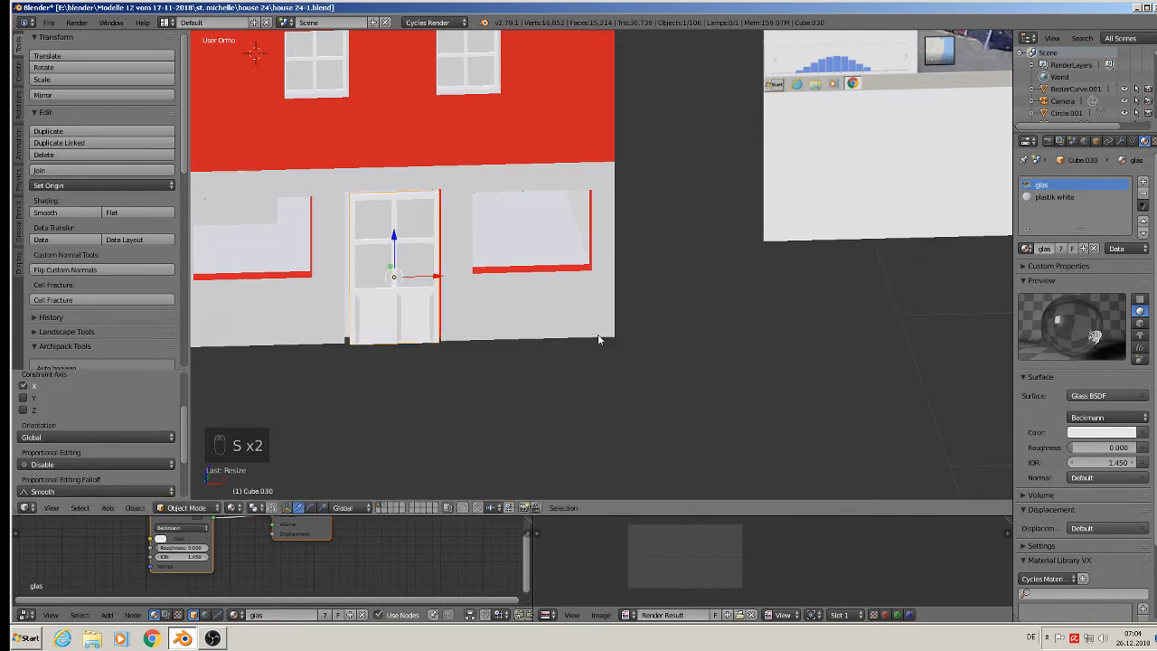
left_click_drag(443, 274, 434, 274)
Swing the door open around Z and shift it about 0.07 along negative X to the side of the doorway.
middle_click_drag(434, 274, 453, 320)
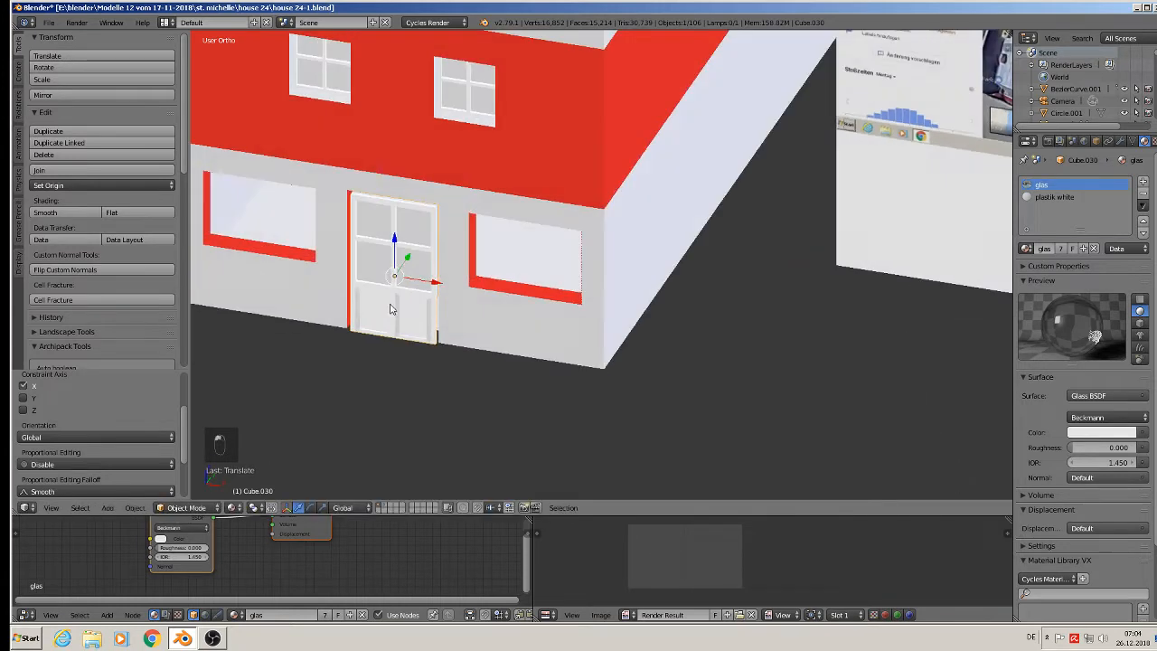
key("r")
key("z")
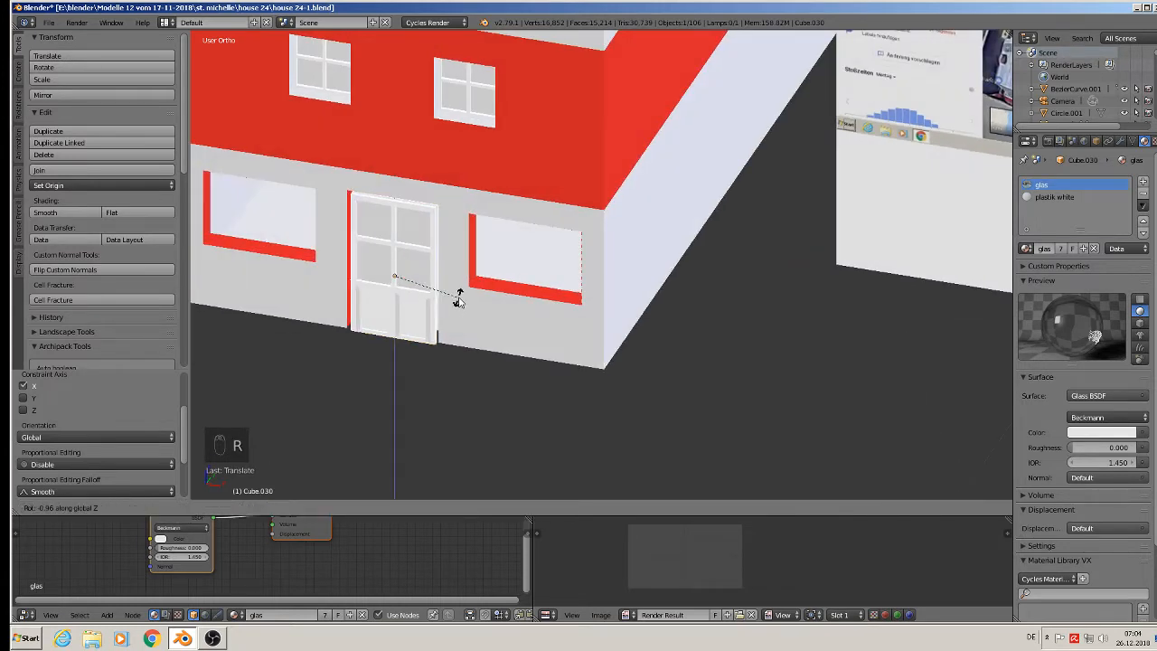
left_click(456, 299)
key("ctrl+z")
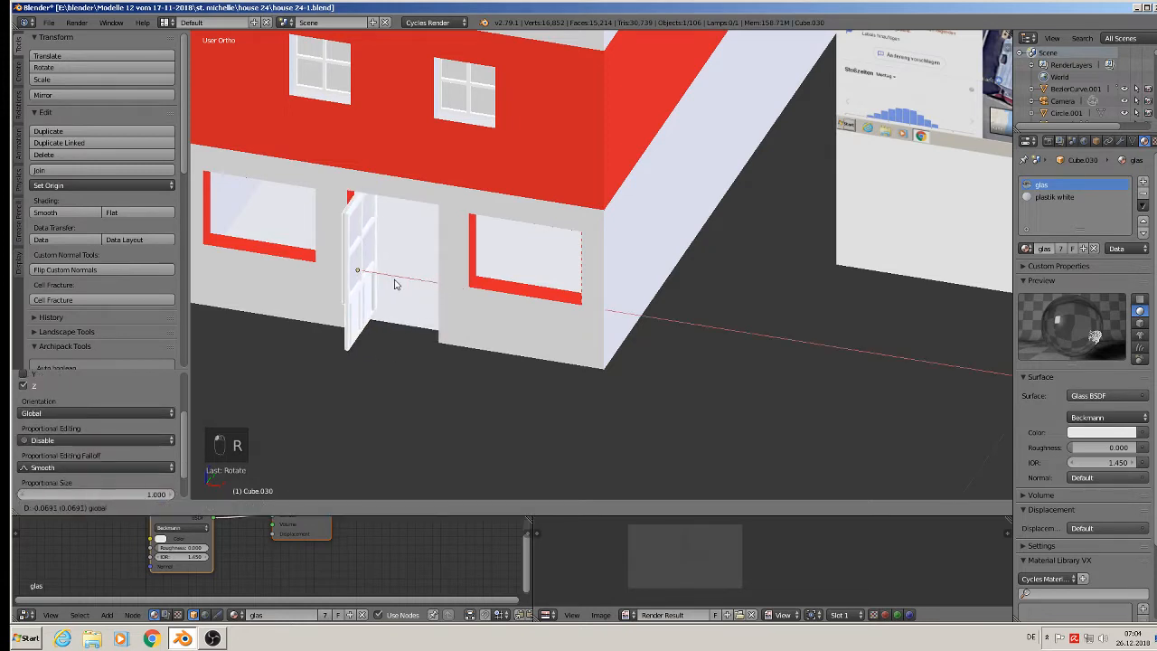
key("r")
key("z")
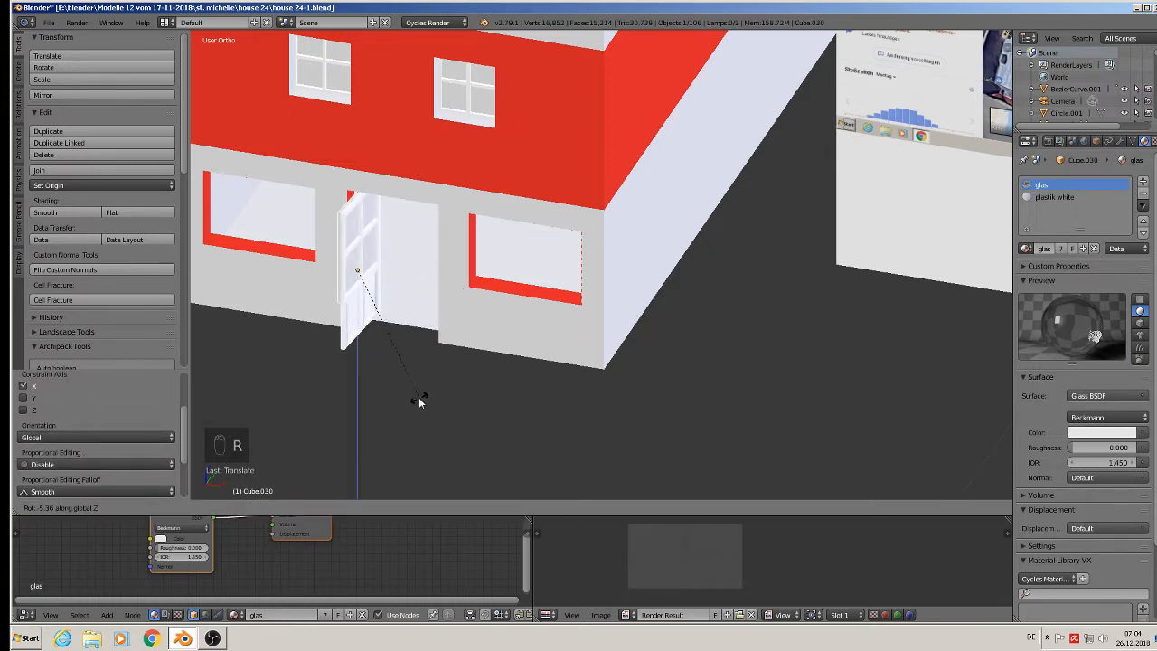
left_click(405, 405)
Push the opened door about 0.12 along Y inside the doorway and nudge it slightly along X against the jamb.
left_click_drag(374, 256, 374, 256)
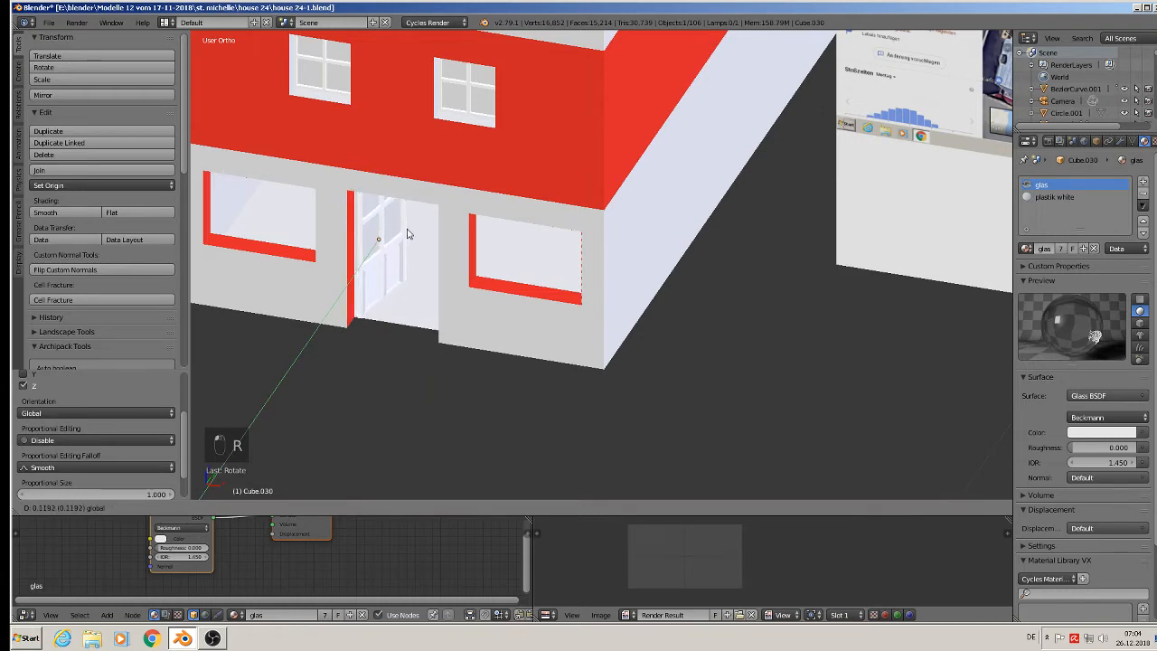
left_click(403, 239)
middle_click_drag(403, 239, 414, 237)
key("g")
key("x")
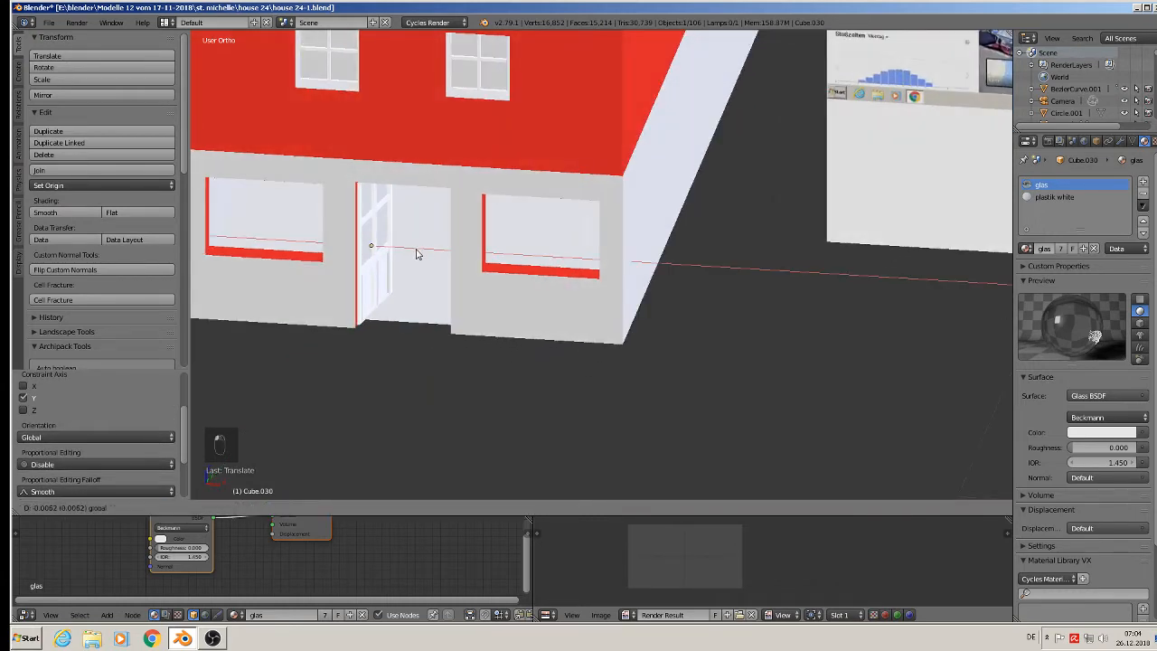
left_click(418, 254)
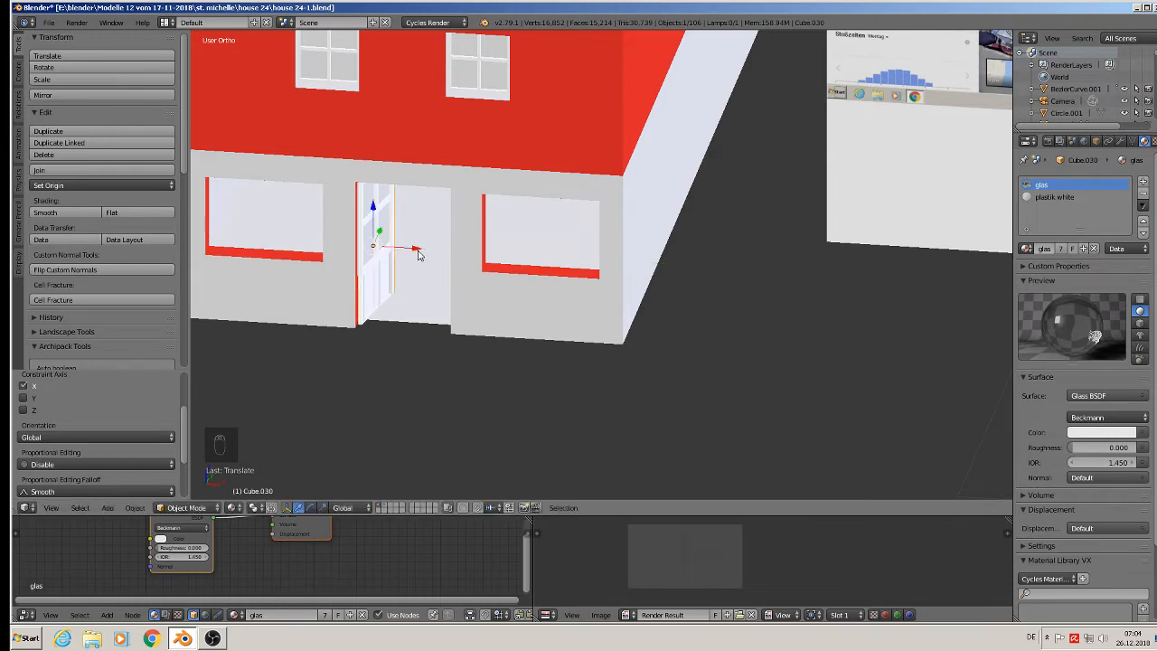
mouse_move(406, 253)
middle_mouse_down()
mouse_move(395, 205)
mouse_move(412, 245)
middle_mouse_up()
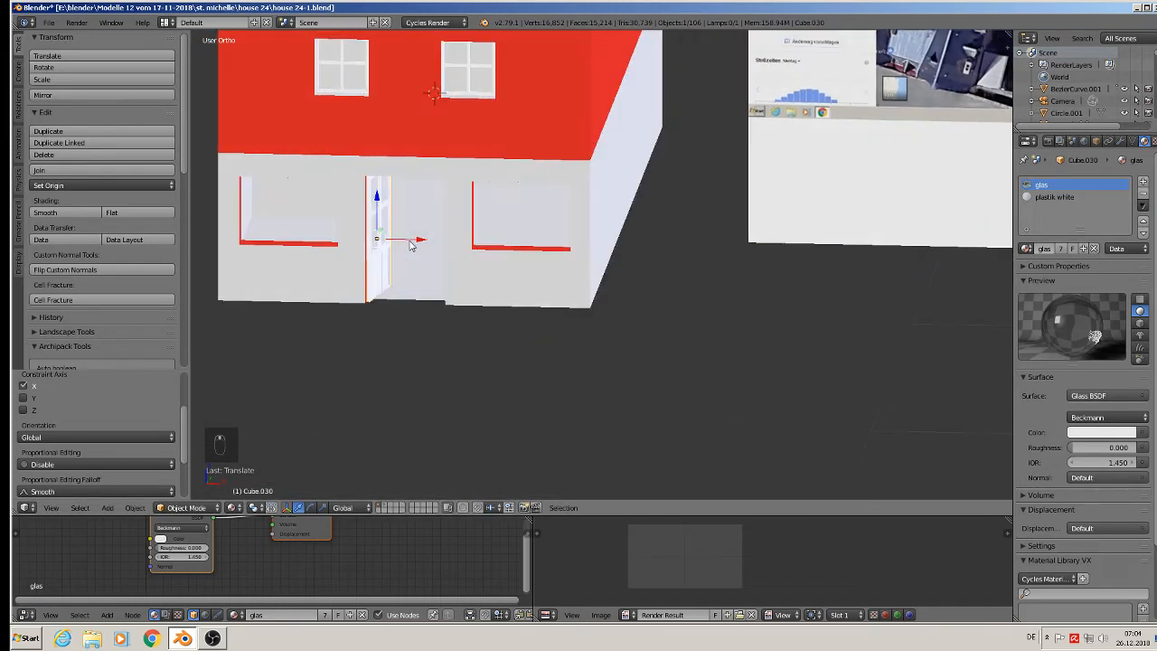
Save the house file and look over the ground-floor front and the reference photos.
left_click(48, 22)
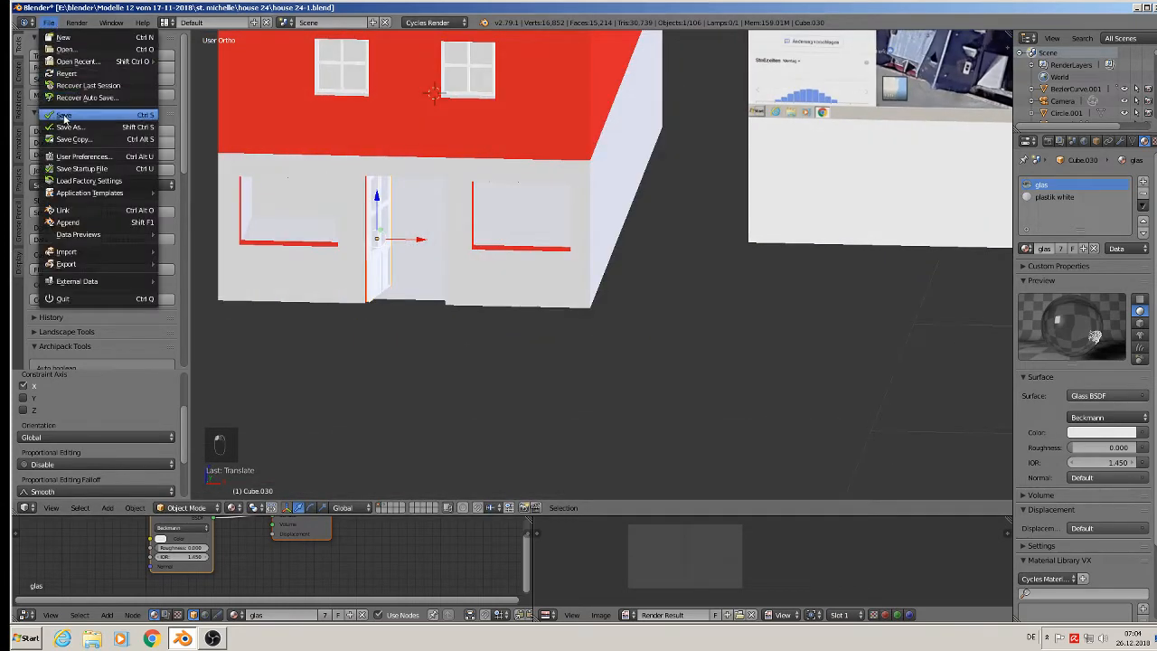
left_click(71, 116)
middle_click_drag(620, 288, 639, 403, "shift")
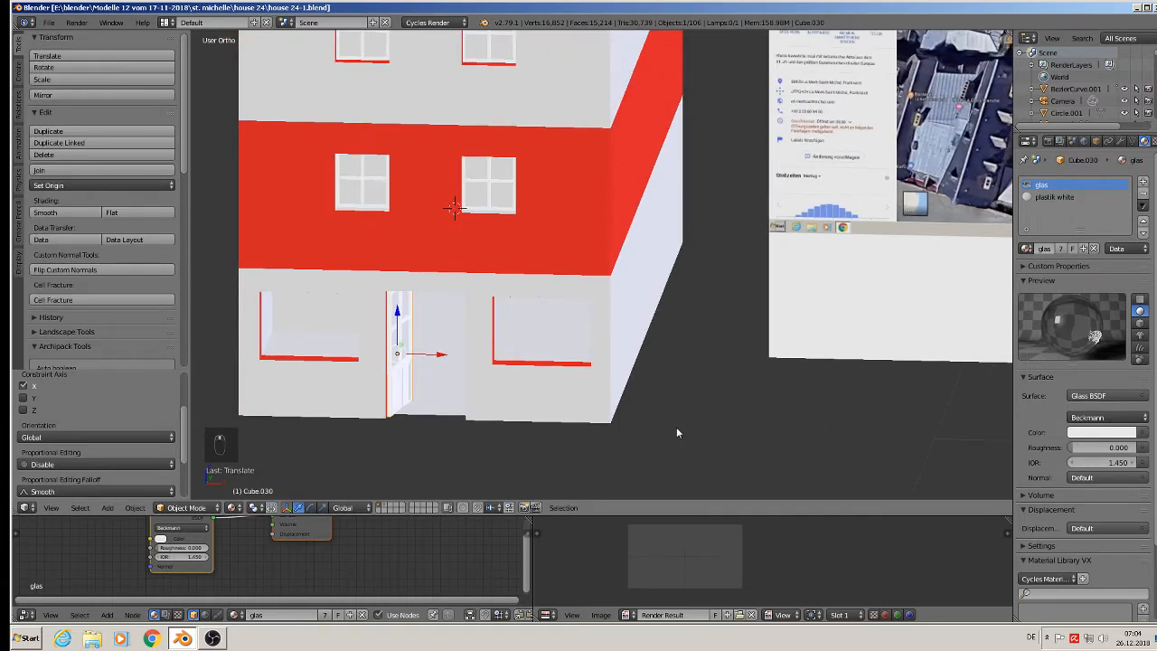
scroll(822, 294, "down", 3)
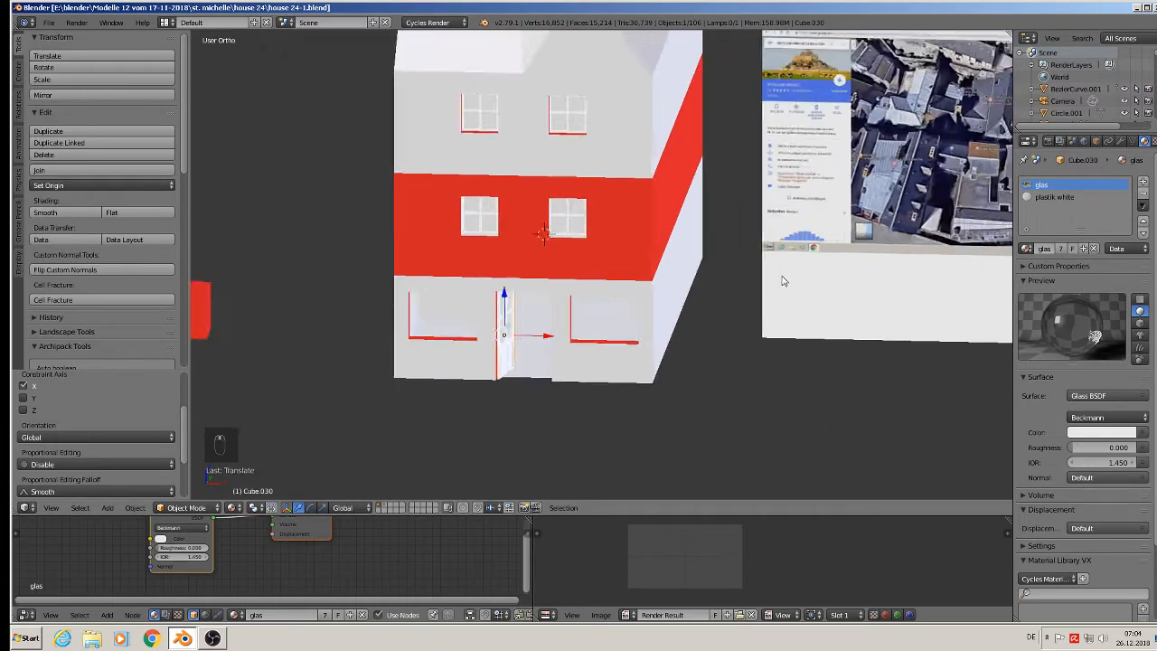
scroll(783, 279, "up", 5)
scroll(780, 340, "down", 2)
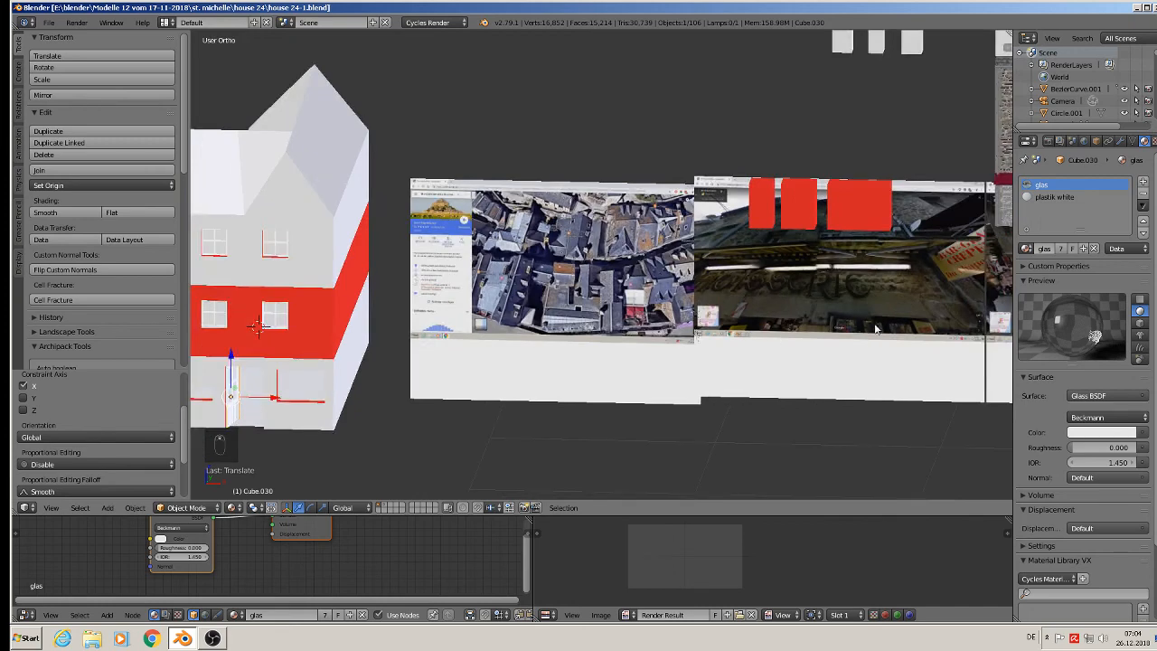
scroll(866, 368, "up", 6)
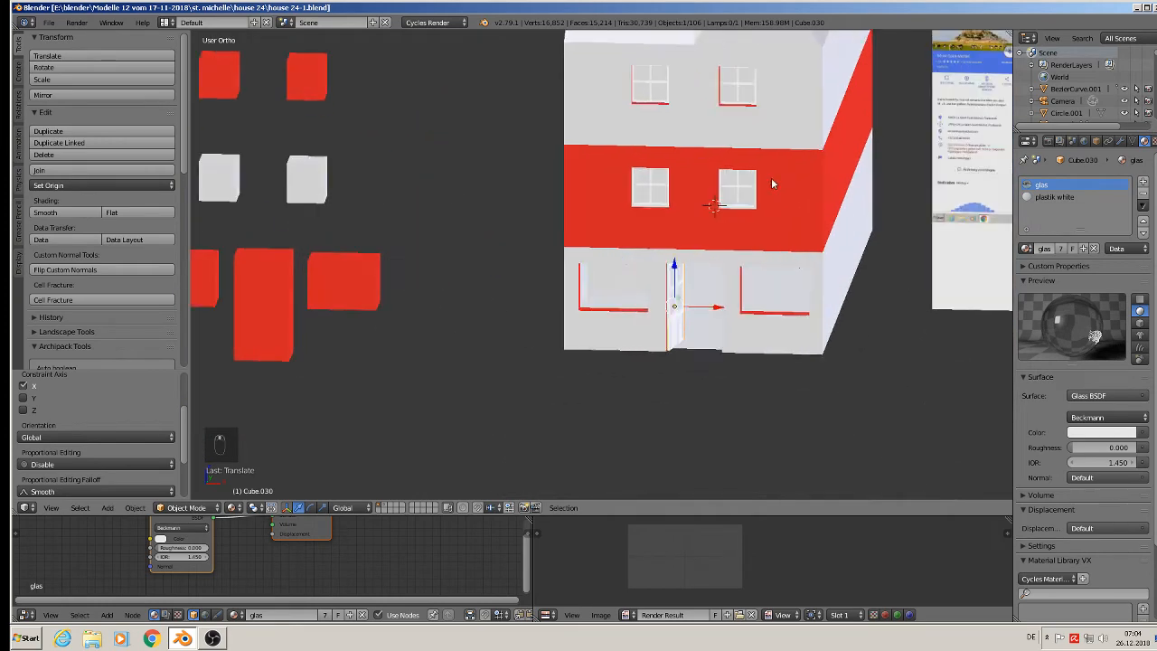
Duplicate an upper-floor window, lower the copy to ground-floor level and move it along negative X clear of the house.
right_click(669, 191)
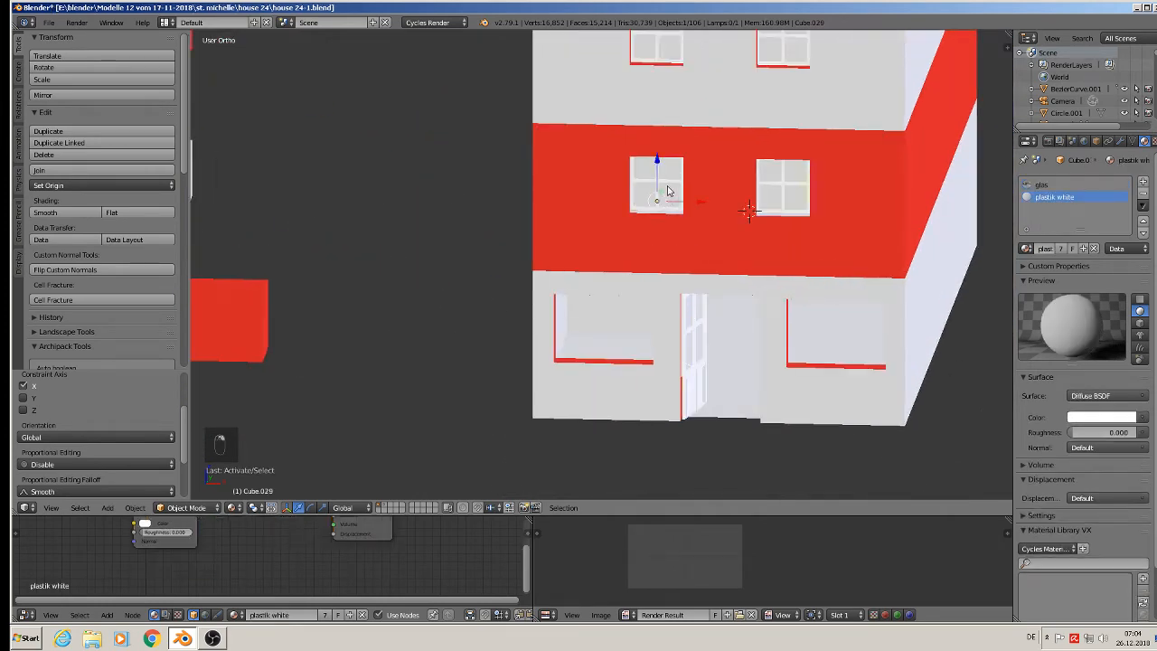
right_click(665, 51)
key("shift+d")
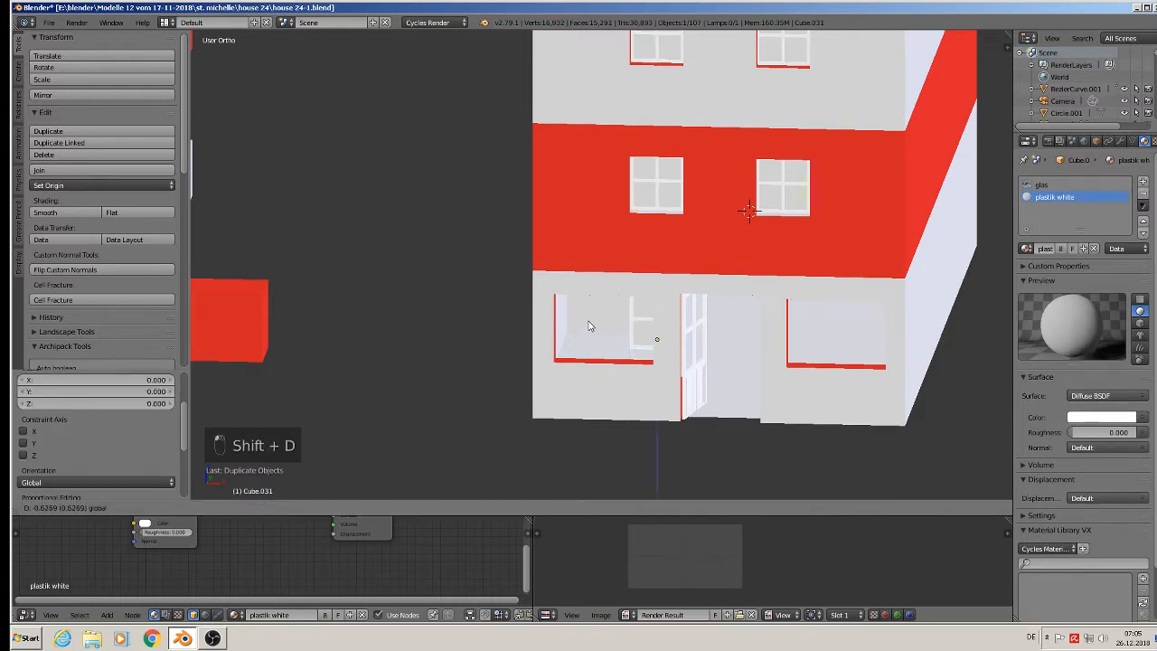
key("x")
left_click(436, 331)
middle_click_drag(438, 331, 618, 248, "shift")
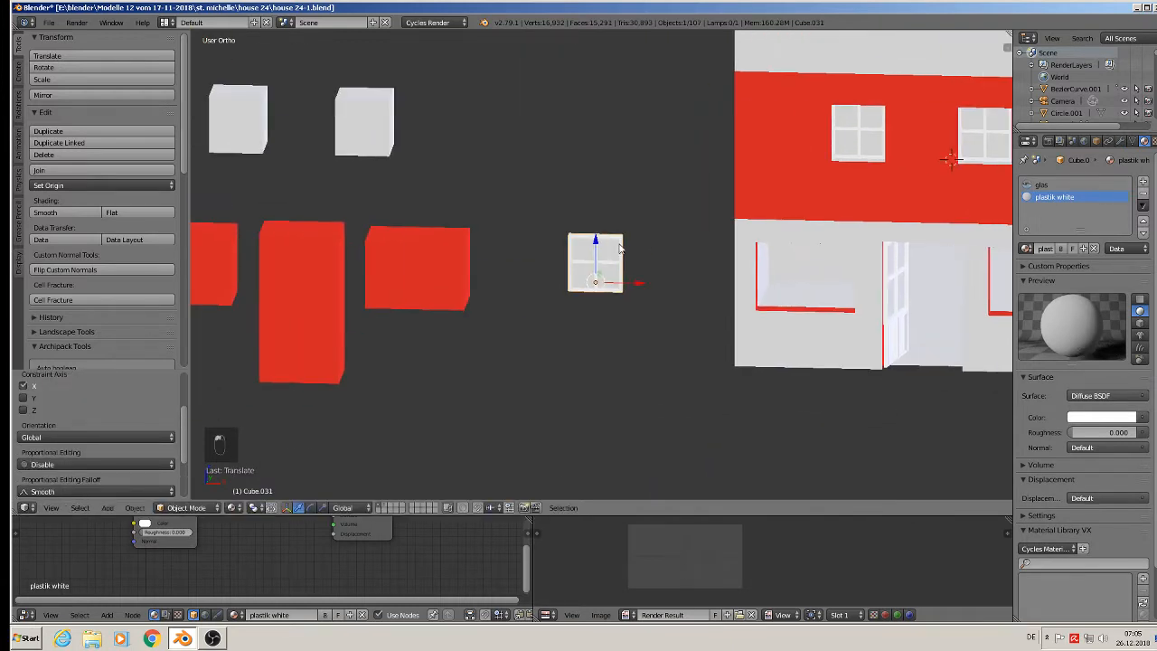
Extrude the five front-frame faces on the window copy's +X side along X by about one pane width.
scroll(619, 248, "up", 4)
key("Tab")
scroll(637, 379, "up", 2)
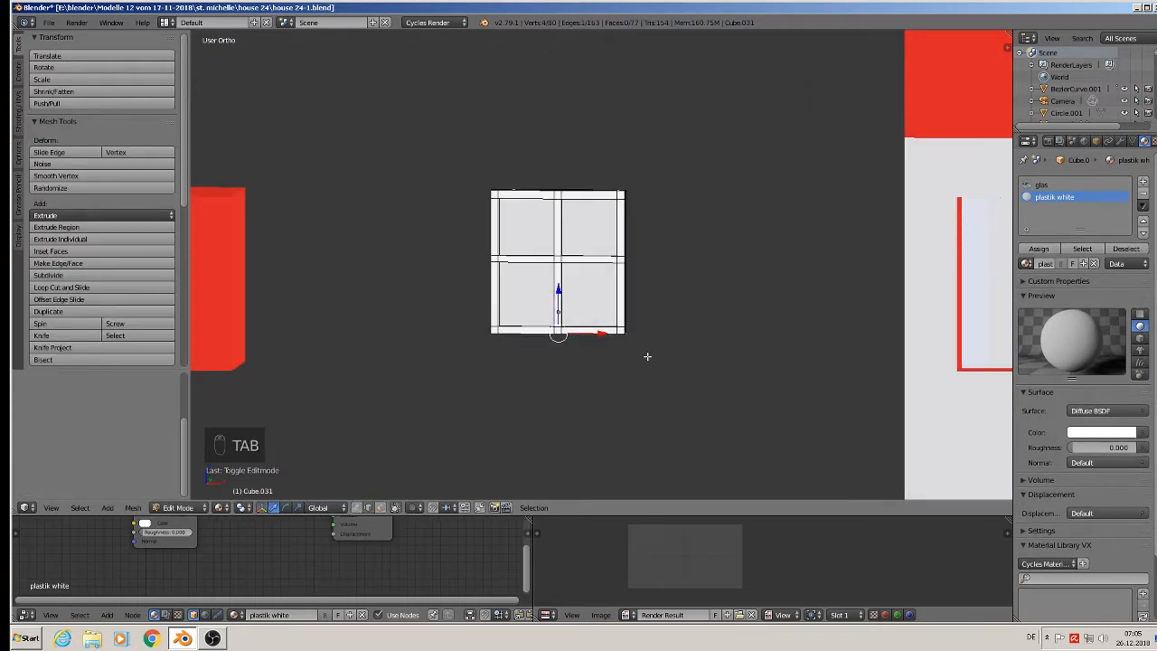
middle_click_drag(646, 356, 488, 425)
scroll(608, 366, "up", 2)
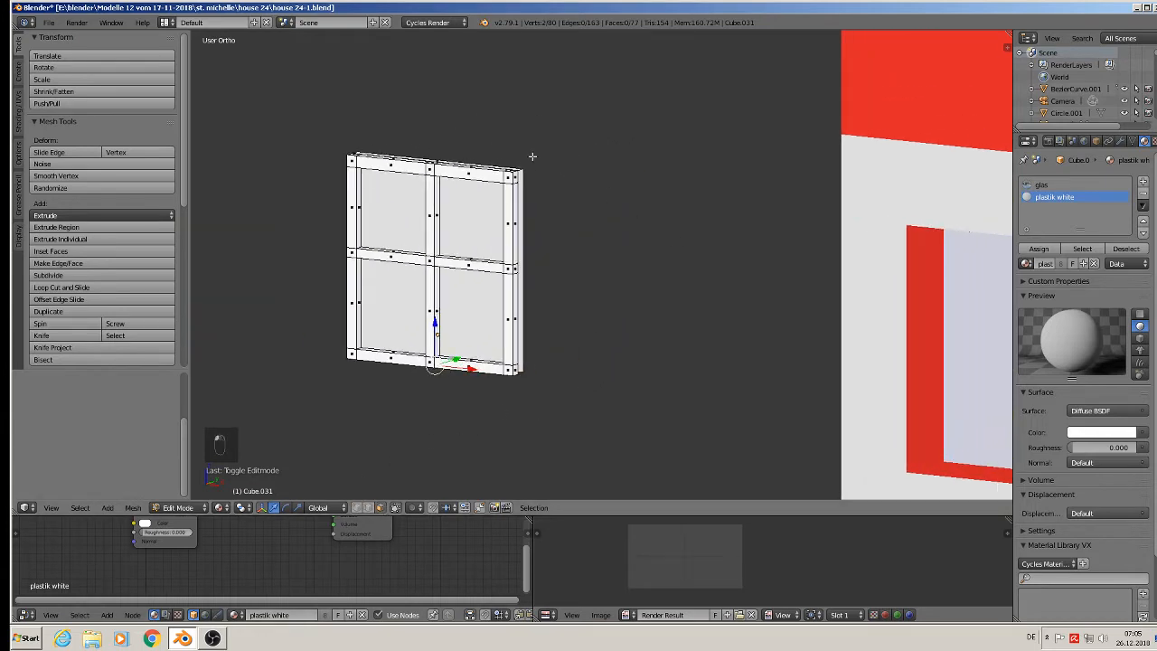
right_click(512, 177)
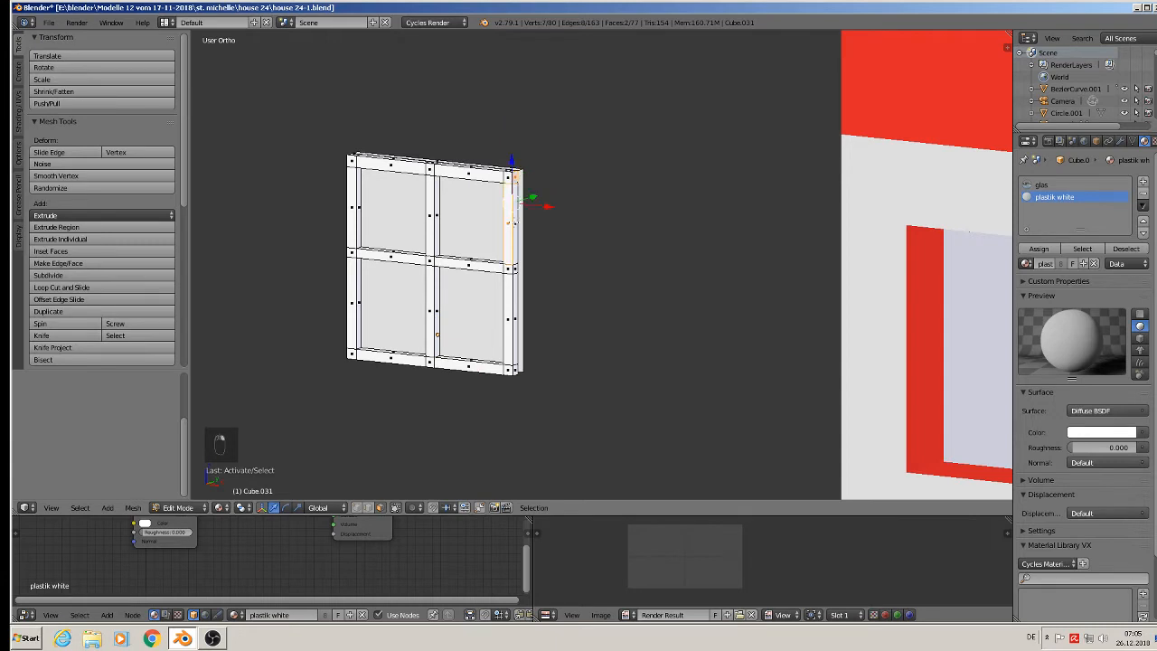
right_click(513, 226)
right_click(518, 206)
right_click(514, 268, "shift")
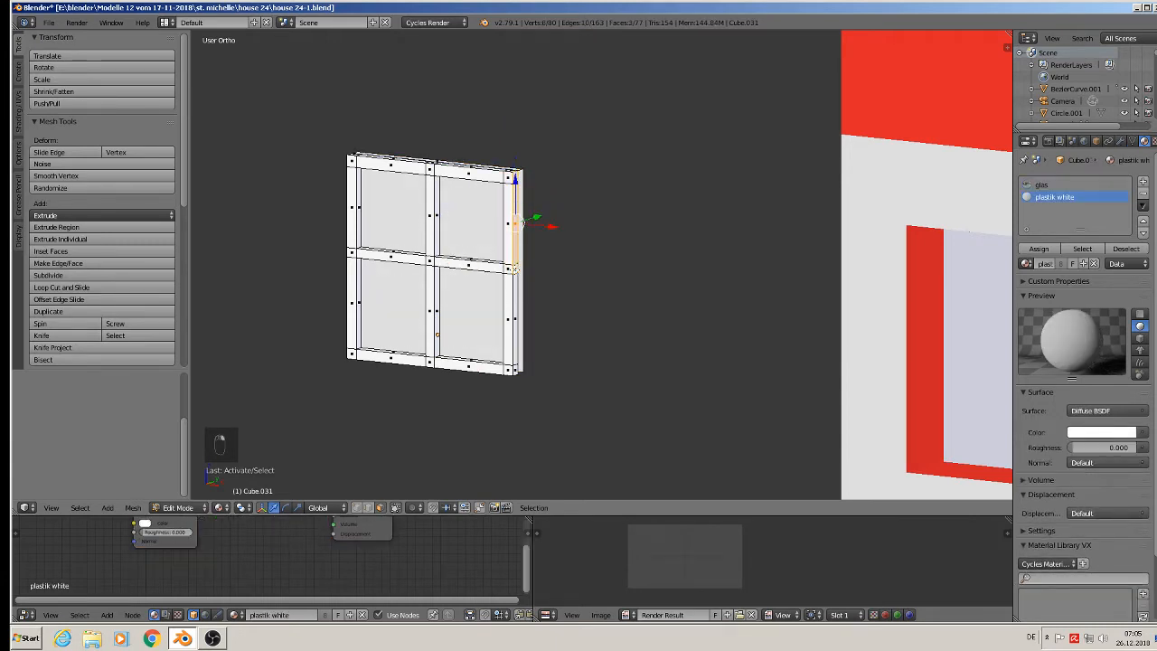
right_click(517, 362, "shift")
right_click(519, 370, "shift")
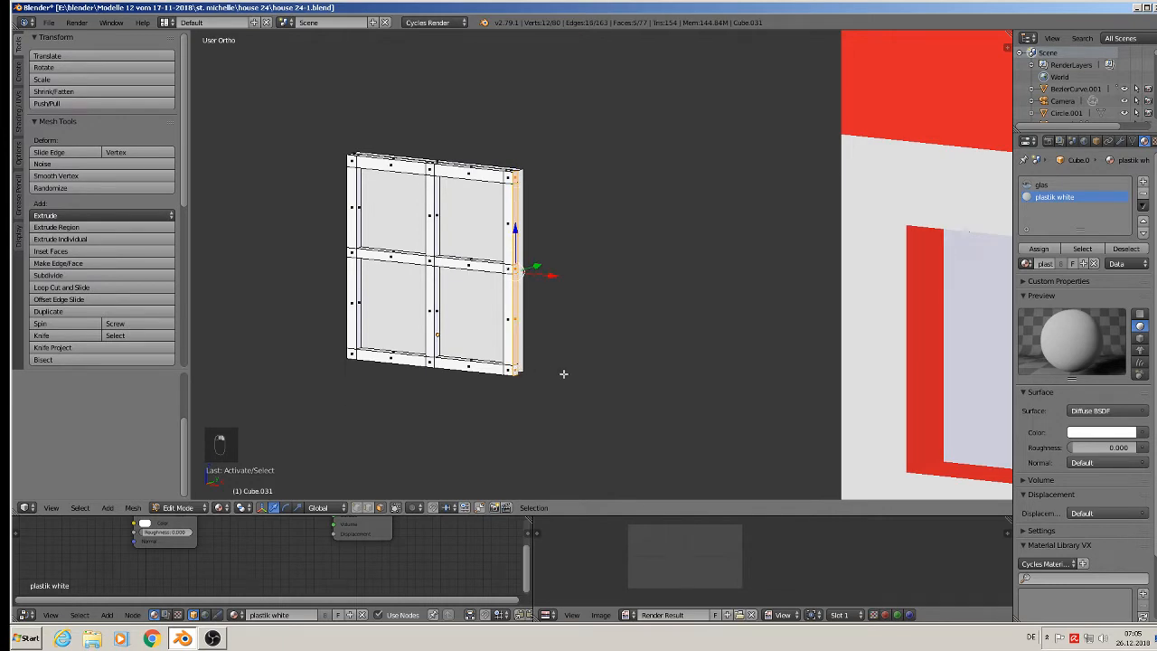
middle_click_drag(563, 374, 581, 390)
key("e")
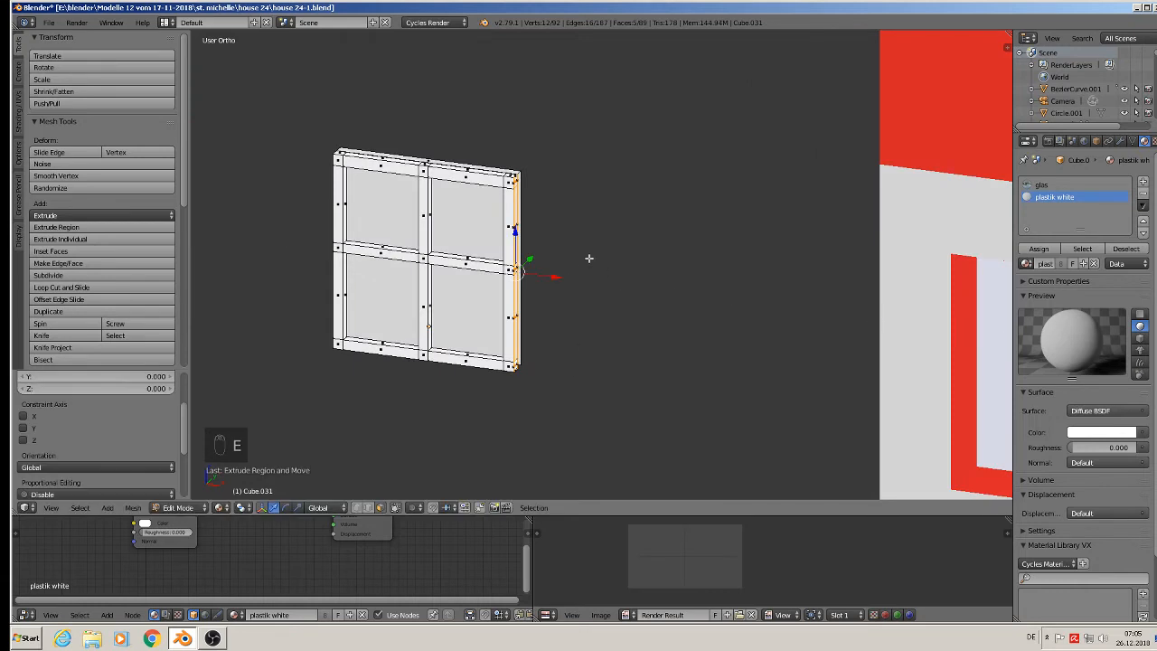
left_click_drag(556, 279, 641, 312)
Extrude the same end faces again along X by about one bar width to form the outer post.
key("e")
key("x")
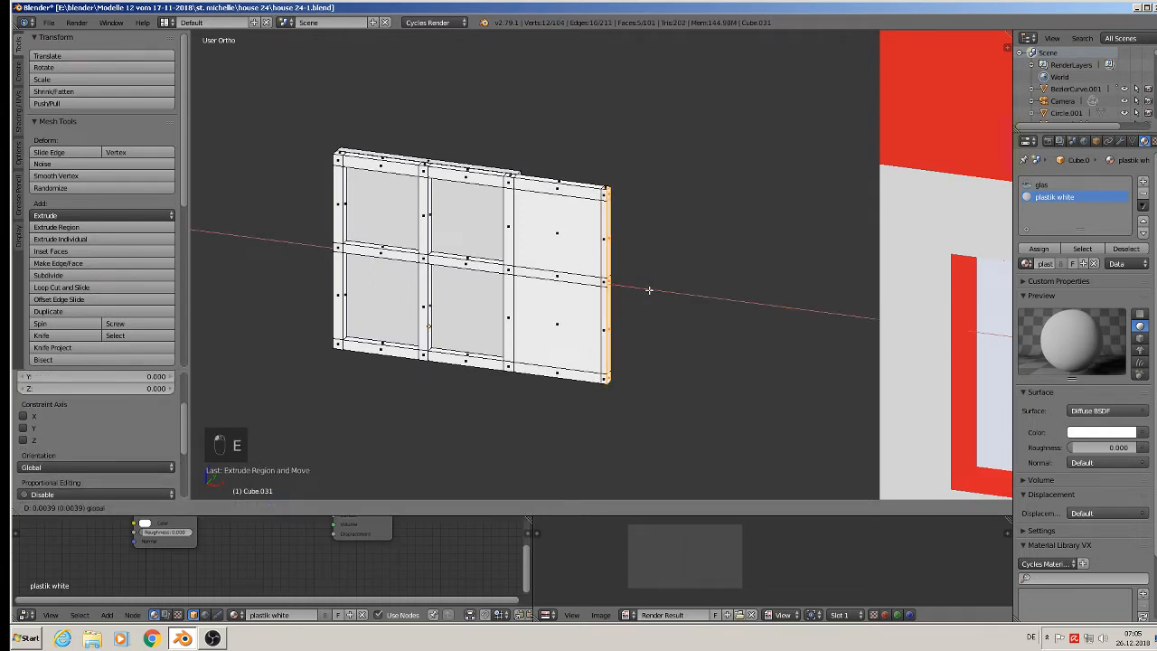
left_click(648, 290)
Delete the two front and two rear faces of the extruded section to open its upper and lower panes.
right_click(545, 246)
right_click(555, 317, "shift")
middle_click_drag(555, 316, 503, 327)
key("x")
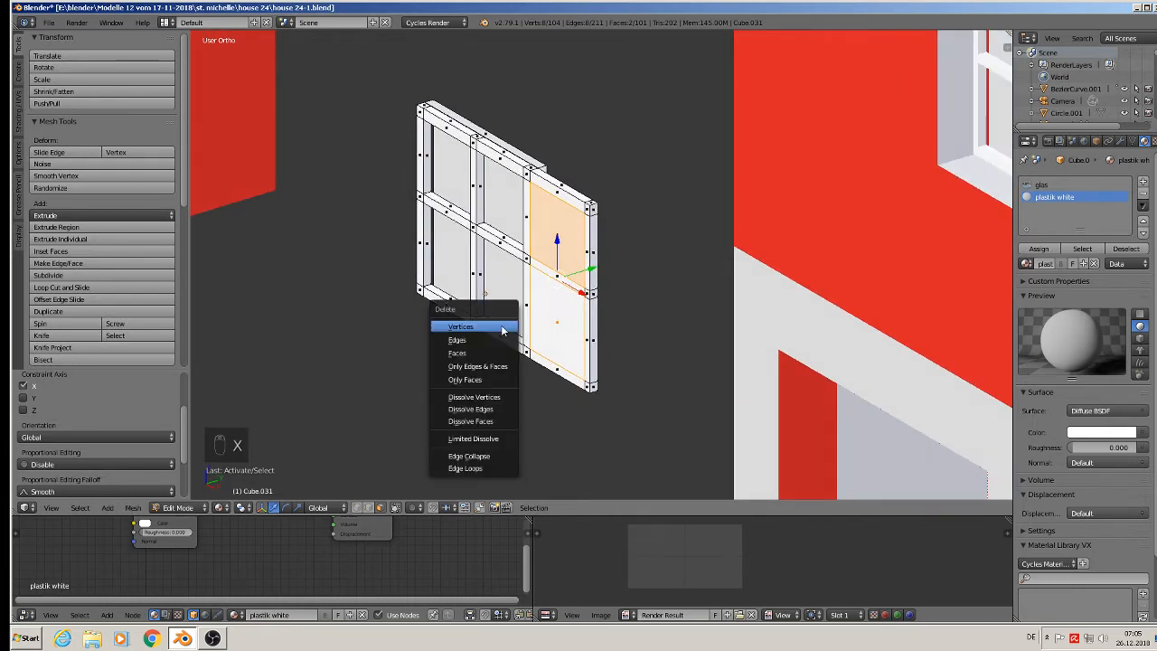
left_click(479, 381)
middle_click_drag(480, 379, 520, 372)
right_click(560, 250)
right_click(550, 332, "shift")
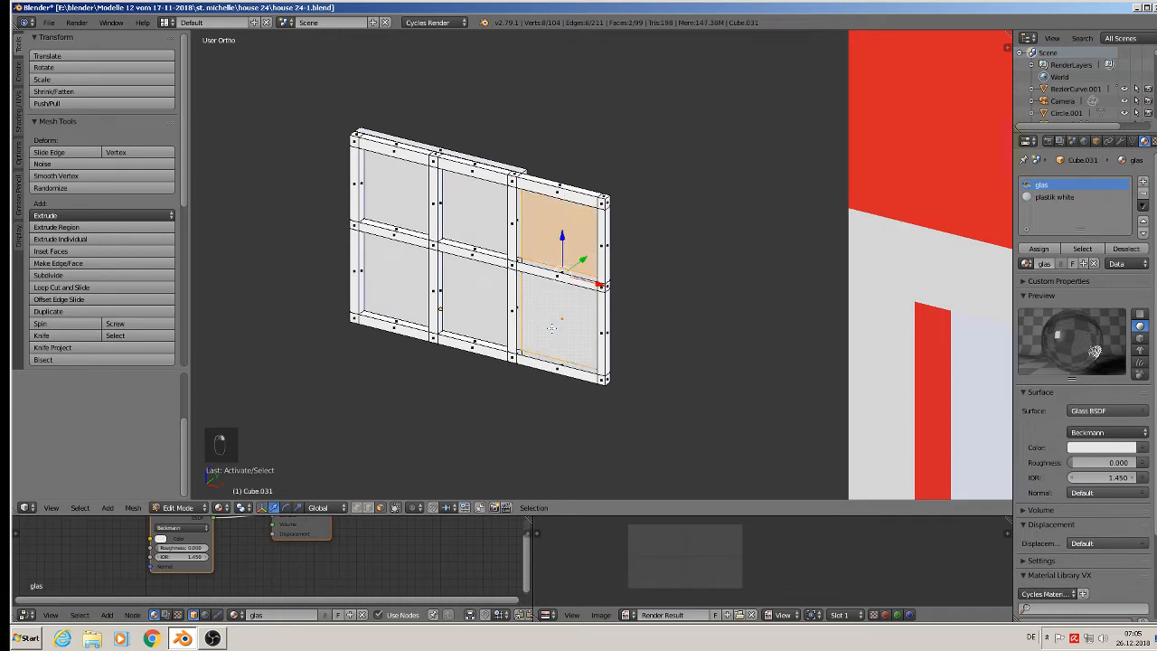
key("x")
left_click(551, 330)
Fill the upper opening's missing inner faces on the divider post and on top of the crossbar.
middle_click_drag(553, 280, 561, 260)
scroll(561, 260, "up", 3)
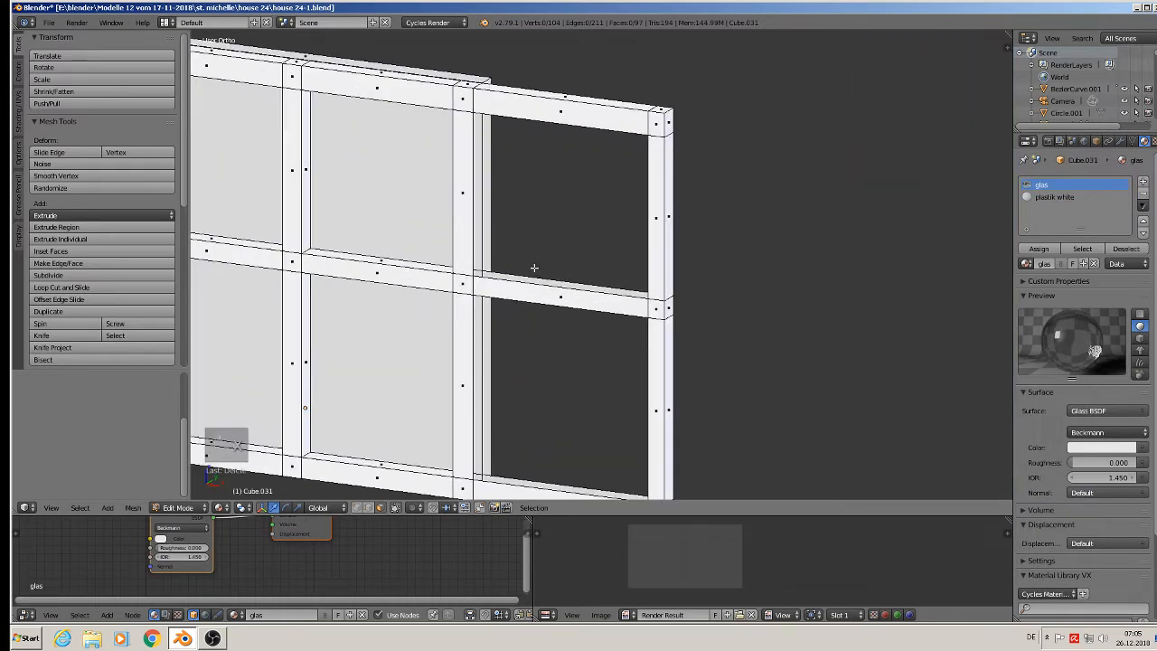
right_click(481, 197)
right_click(470, 195, "shift")
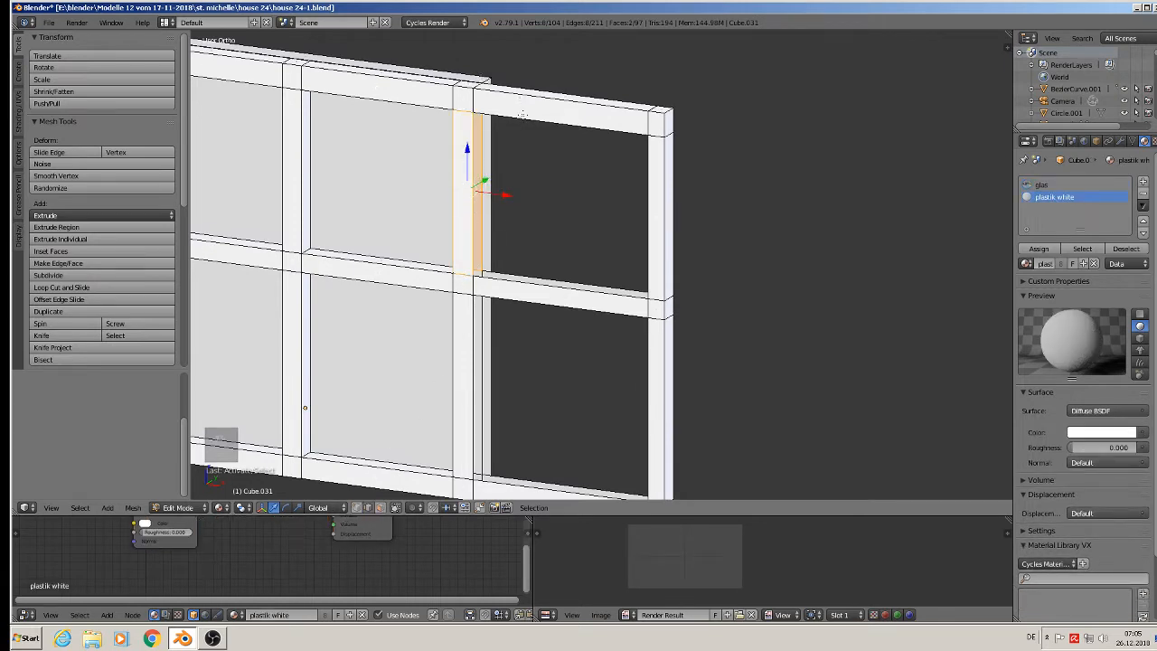
right_click(530, 117)
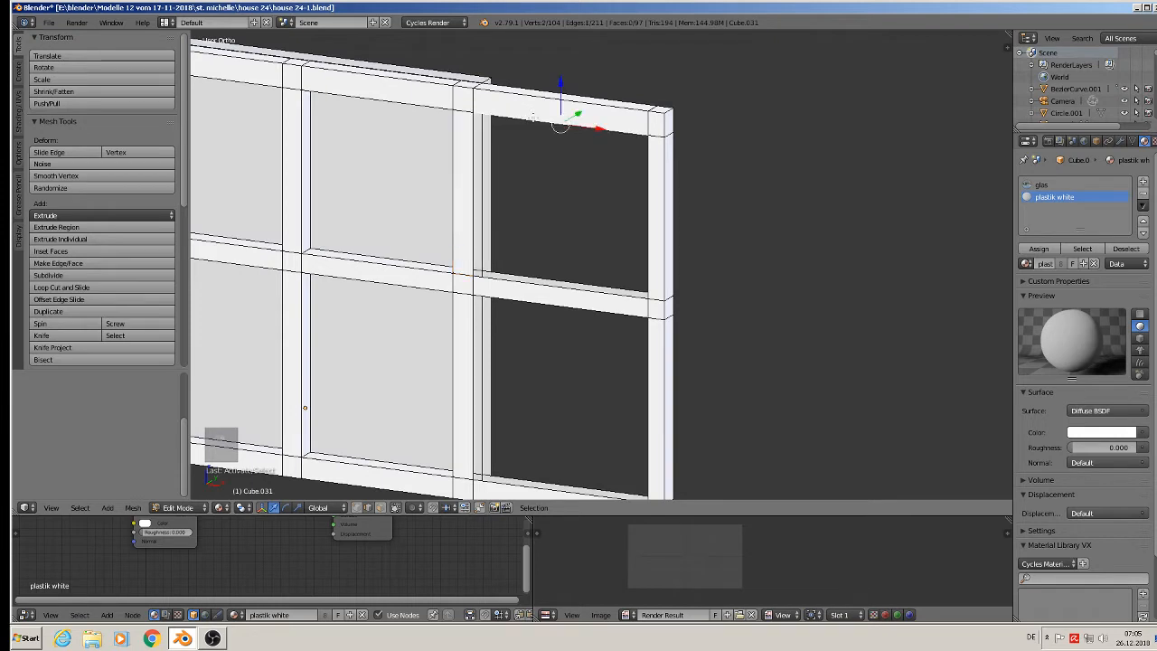
right_click(471, 211)
right_click(481, 197, "shift")
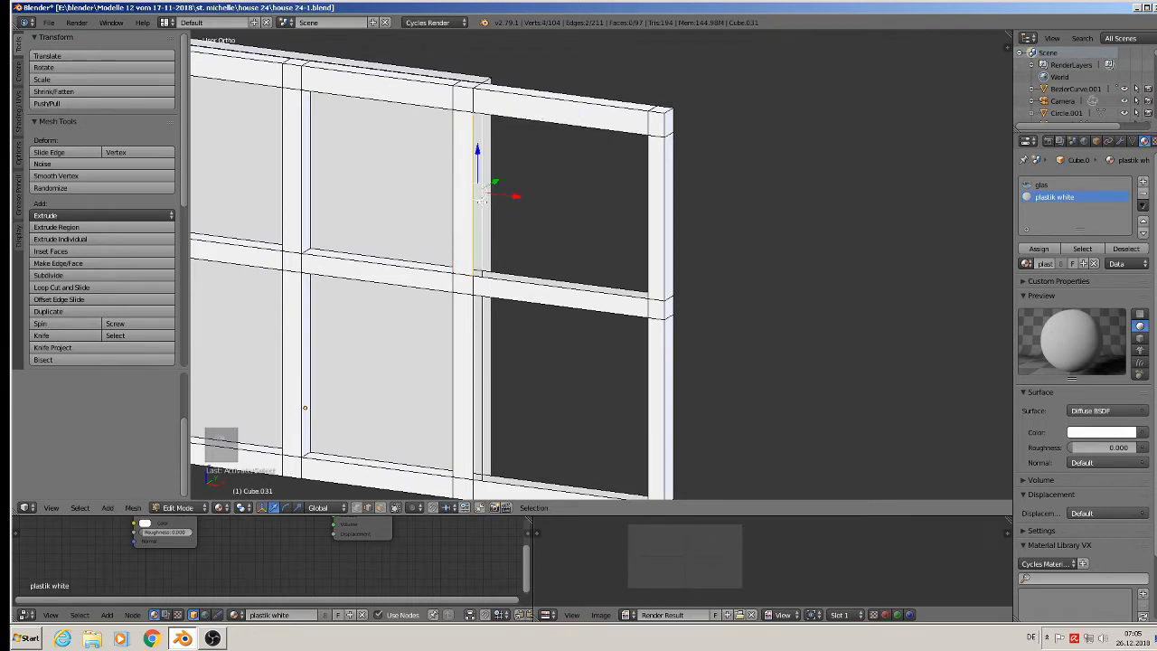
key("f")
right_click(525, 273)
right_click(521, 284, "shift")
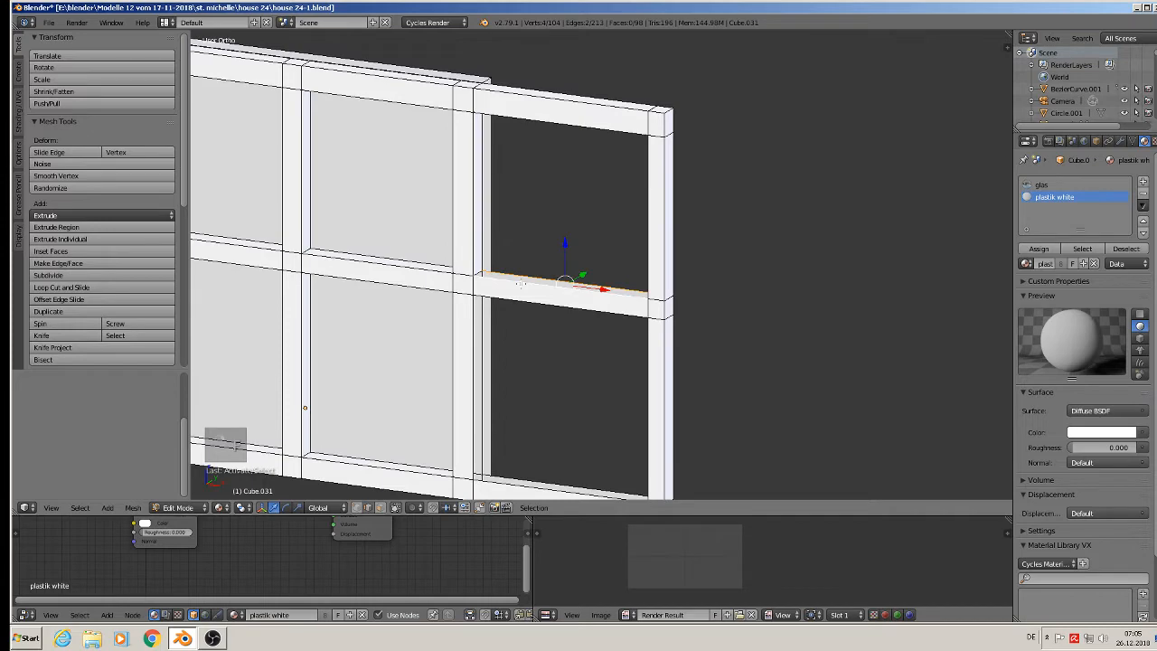
key("f")
Fill the upper opening's remaining inner faces under the top rail and on the outer post.
middle_click_drag(524, 164, 655, 91)
right_click(559, 123)
right_click(557, 136, "shift")
key("f")
right_click(642, 194)
right_click(654, 198, "shift")
key("f")
Fill the lower opening's inner faces on the outer post and under the crossbar.
right_click(647, 195)
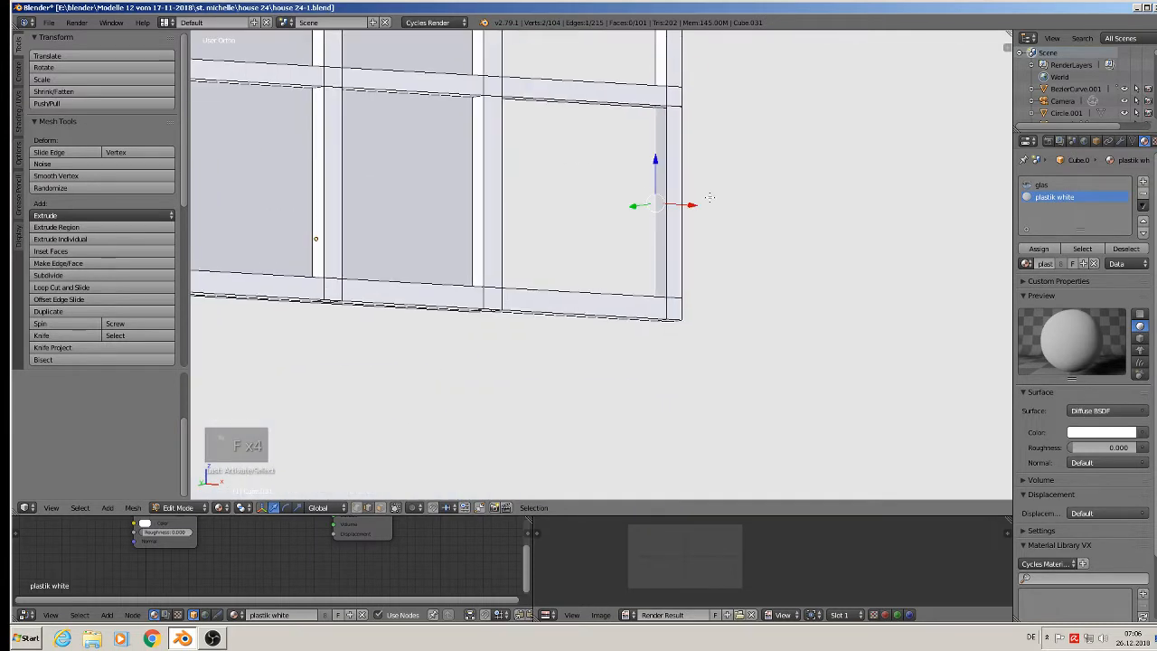
right_click(665, 185, "shift")
key("f")
middle_click_drag(666, 184, 637, 147)
right_click(569, 94)
right_click(561, 119)
right_click(559, 109, "shift")
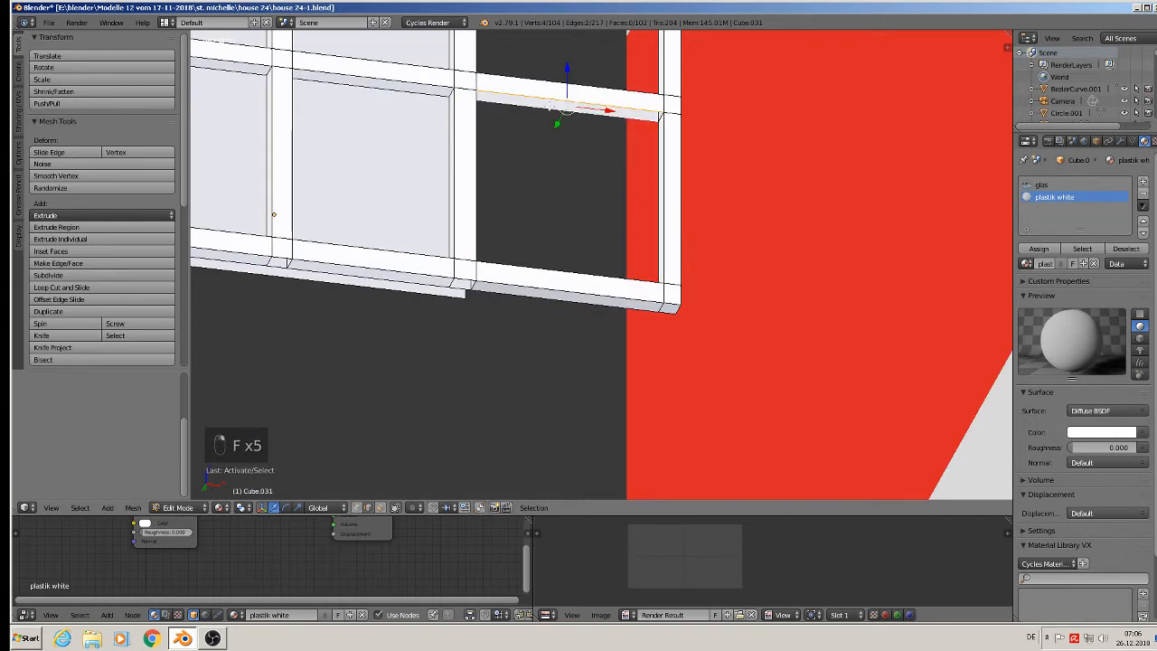
key("f")
Fill the lower opening's inner faces on top of the bottom rail and on the divider post.
middle_click_drag(562, 124, 491, 255)
right_click(535, 251)
right_click(528, 267, "shift")
key("f")
right_click(483, 160)
right_click(491, 157, "shift")
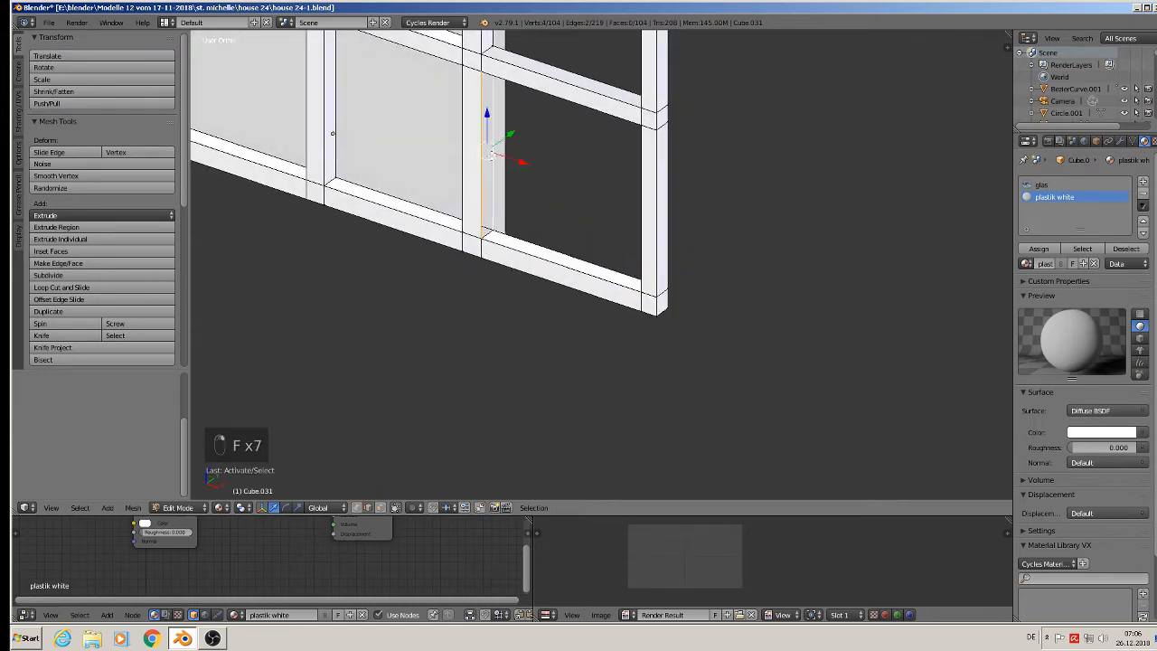
key("f")
Delete the edges along the top where the original four-pane frame meets its rear layer.
scroll(491, 156, "down", 4)
key("Tab")
middle_click_drag(514, 90, 505, 240, "shift")
scroll(476, 172, "up", 3)
middle_click_drag(476, 171, 444, 142)
key("Tab")
right_click(494, 94)
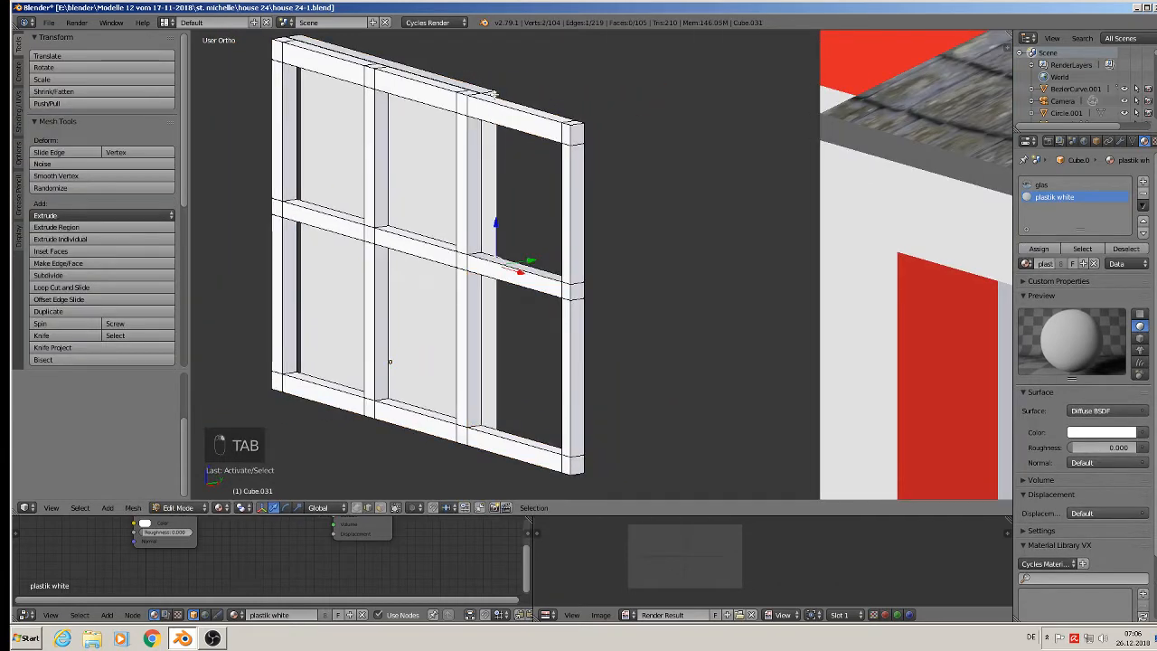
middle_click_drag(489, 88, 516, 174)
scroll(488, 140, "up", 1)
right_click(516, 171)
right_click(489, 143, "shift")
middle_click_drag(420, 58, 542, 178, "shift")
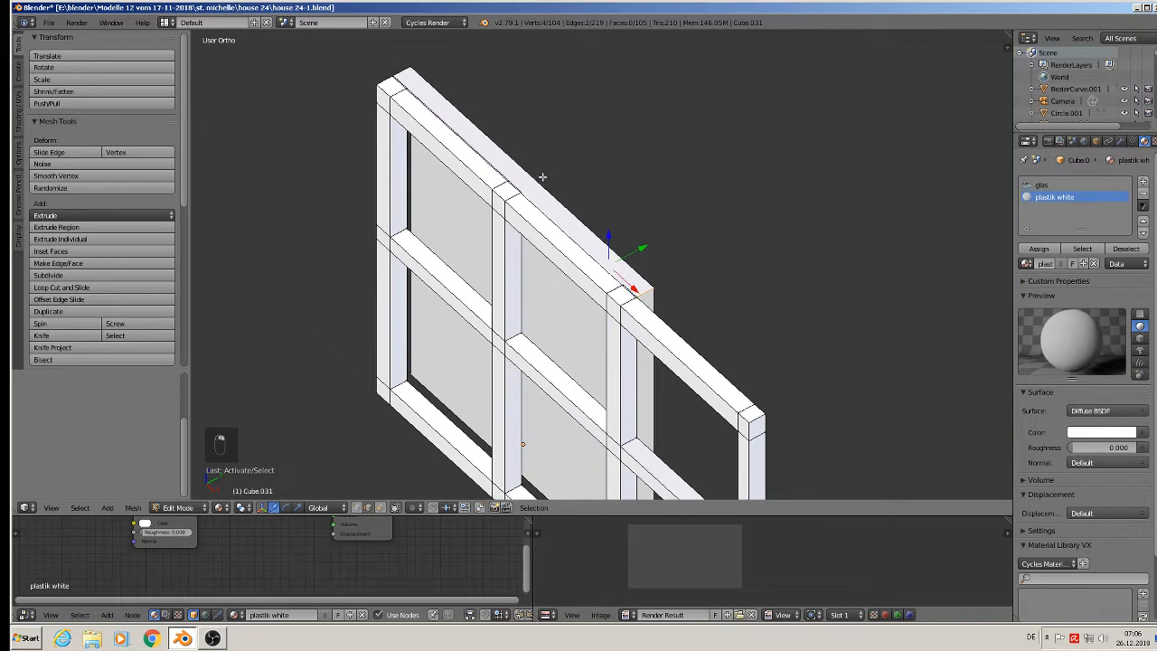
right_click(398, 67, "shift")
right_click(430, 97, "shift")
key("x")
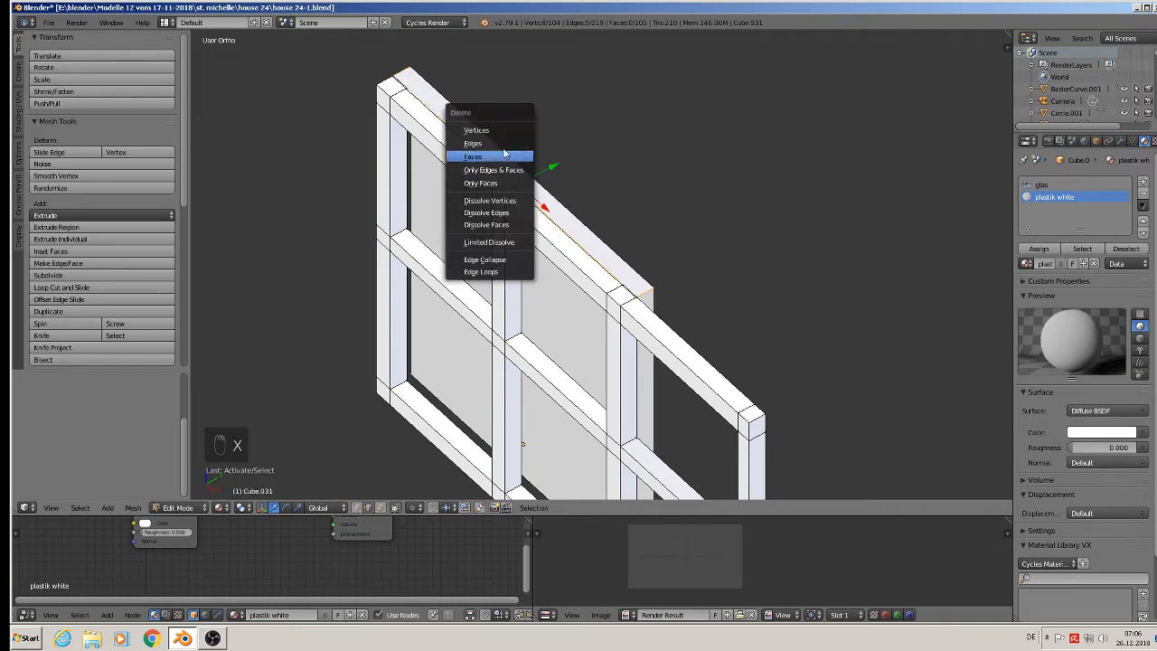
left_click(503, 146)
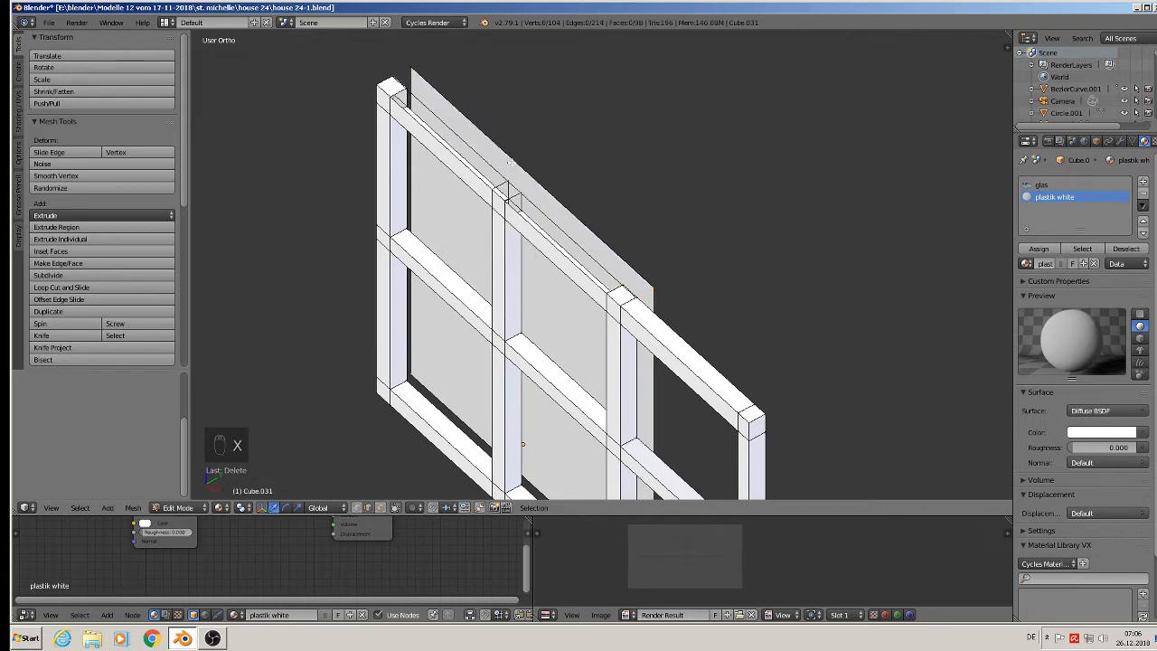
Fill the opened top rail of the original frame with one face between its long front and back edges.
middle_click_drag(509, 163, 460, 132)
scroll(499, 163, "up", 3)
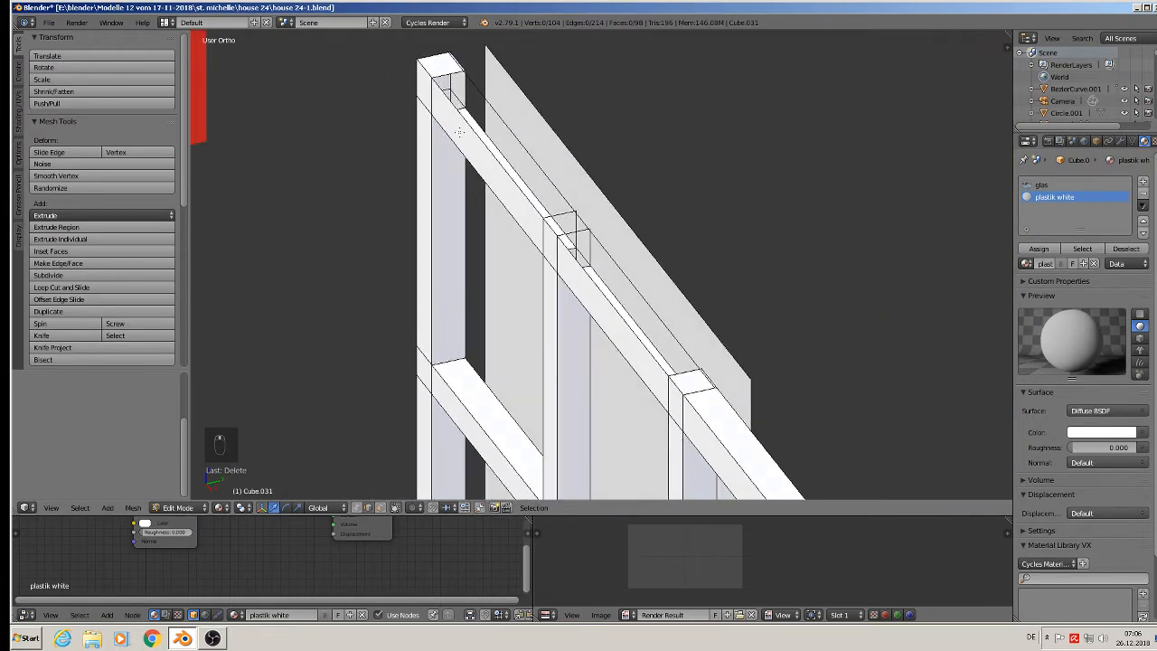
right_click(505, 131)
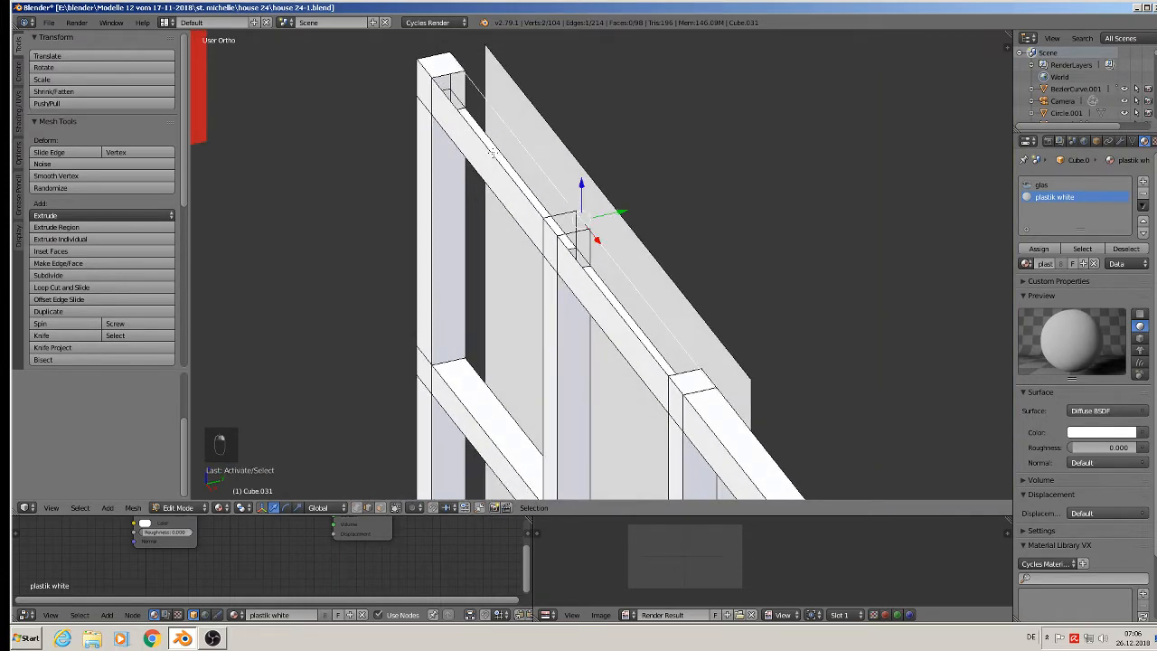
right_click(508, 184, "shift")
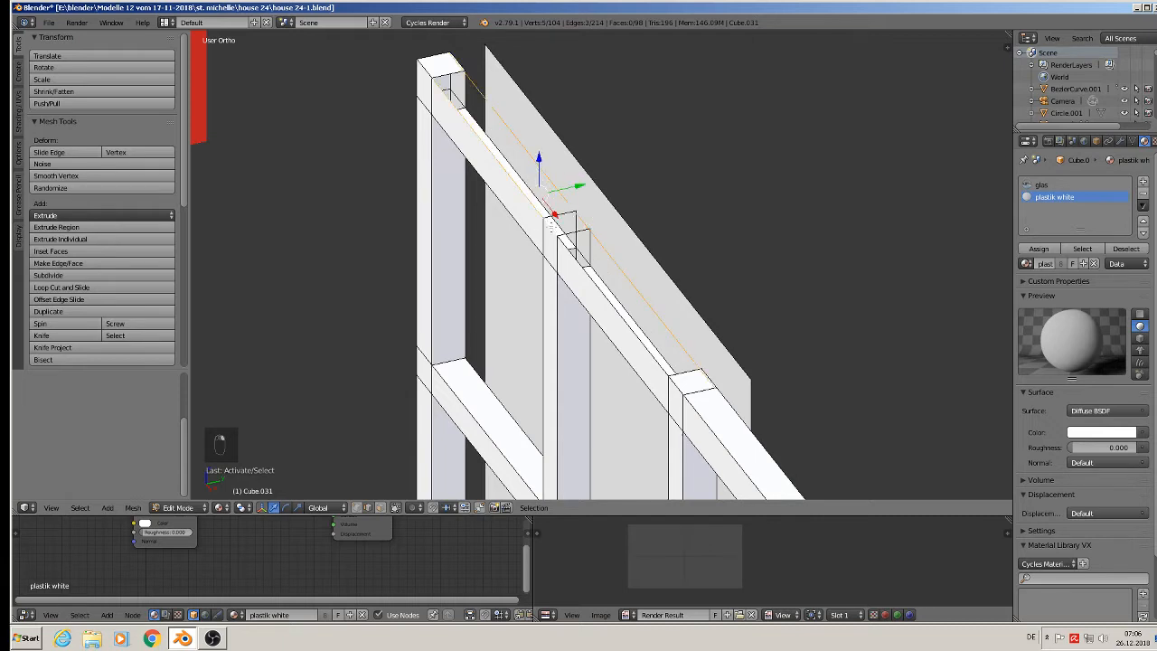
right_click(575, 262, "shift")
key("f")
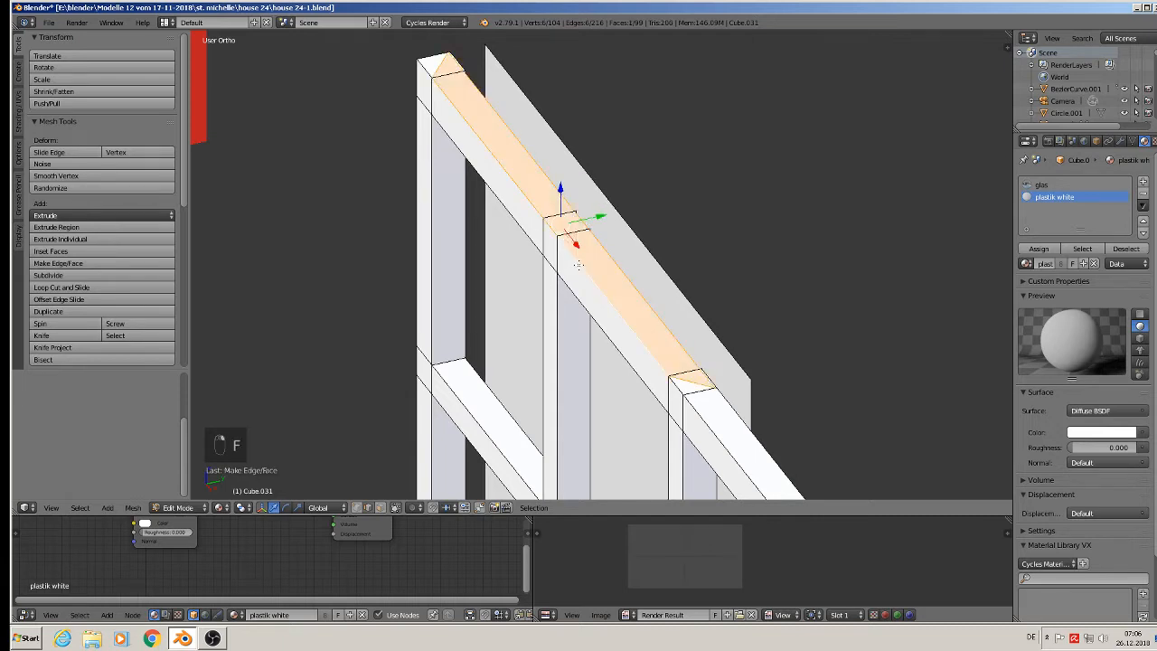
Inspect the filled top rail in Object Mode, return to Edit Mode and clear the mesh selection.
key("Tab")
scroll(581, 265, "down", 1)
key("a")
key("a")
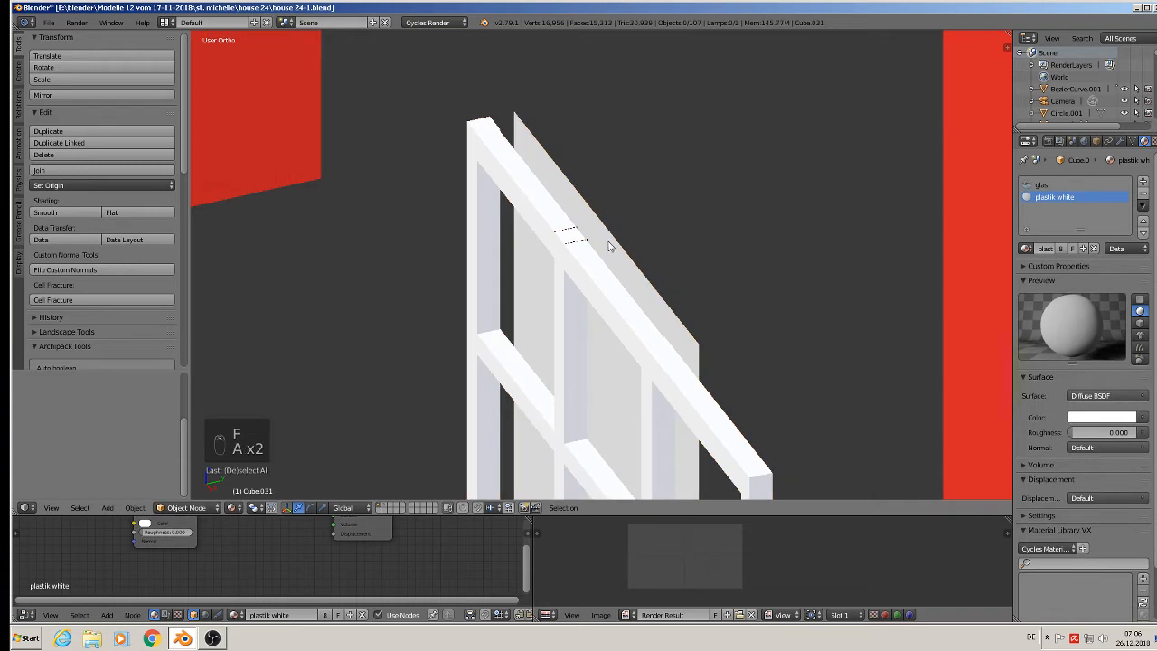
key("Tab")
key("a")
key("a")
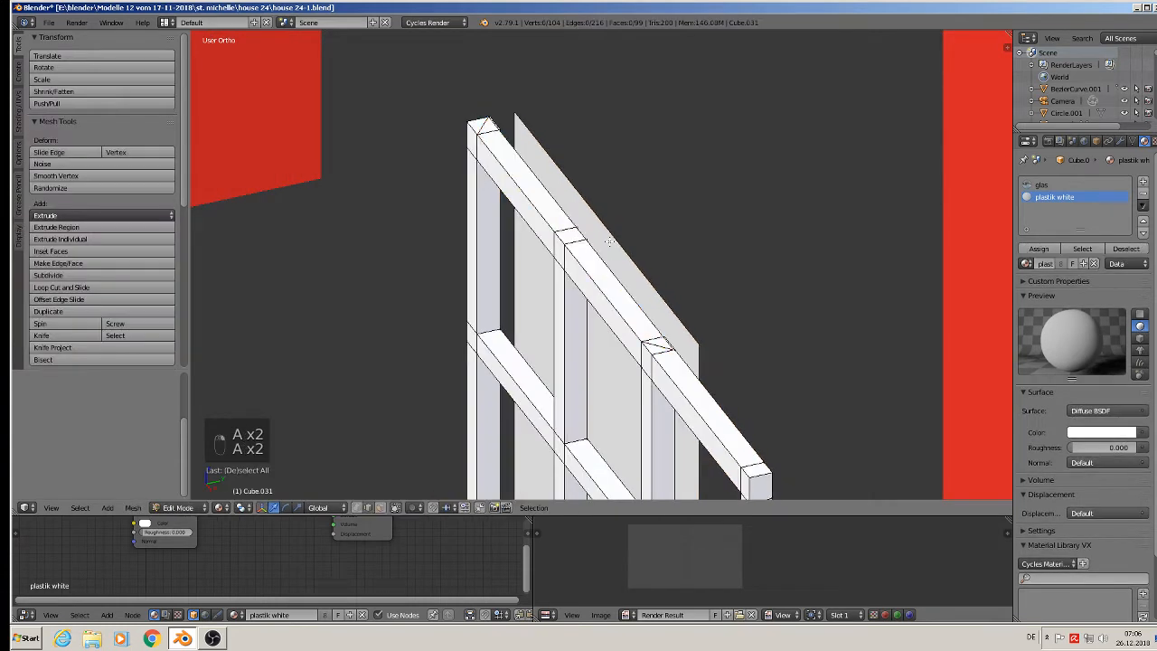
Extrude the large face of the rear glass pane along Y up to the back of the window frame.
left_click(611, 238, "alt")
scroll(614, 253, "down", 3)
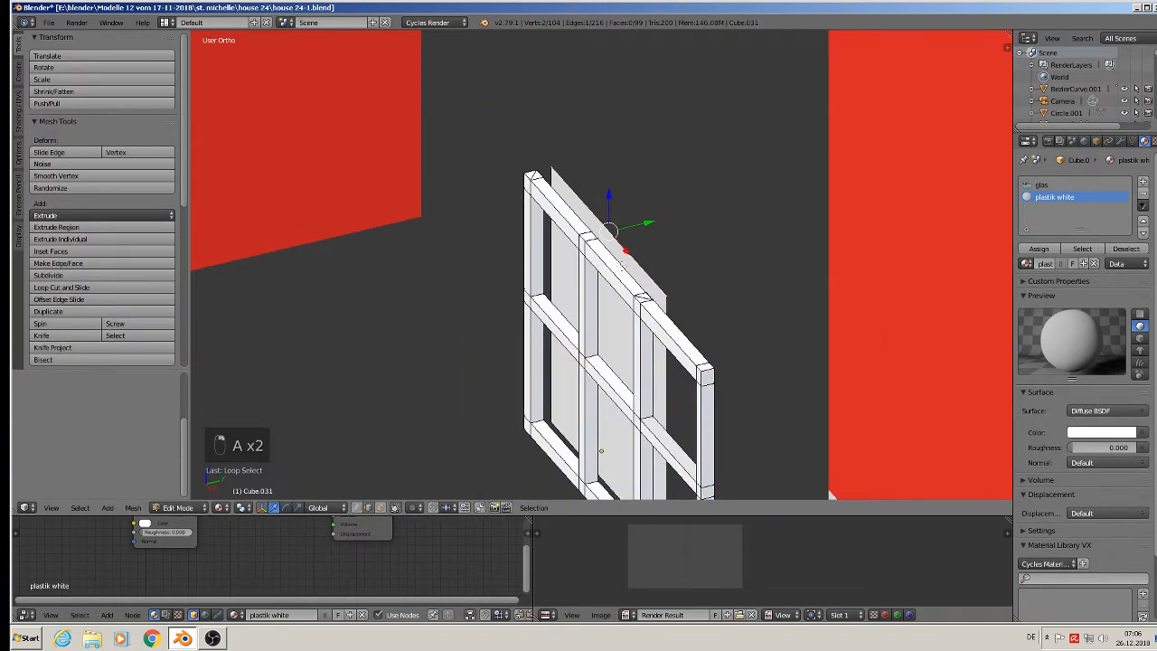
left_click(380, 509)
right_click(611, 315)
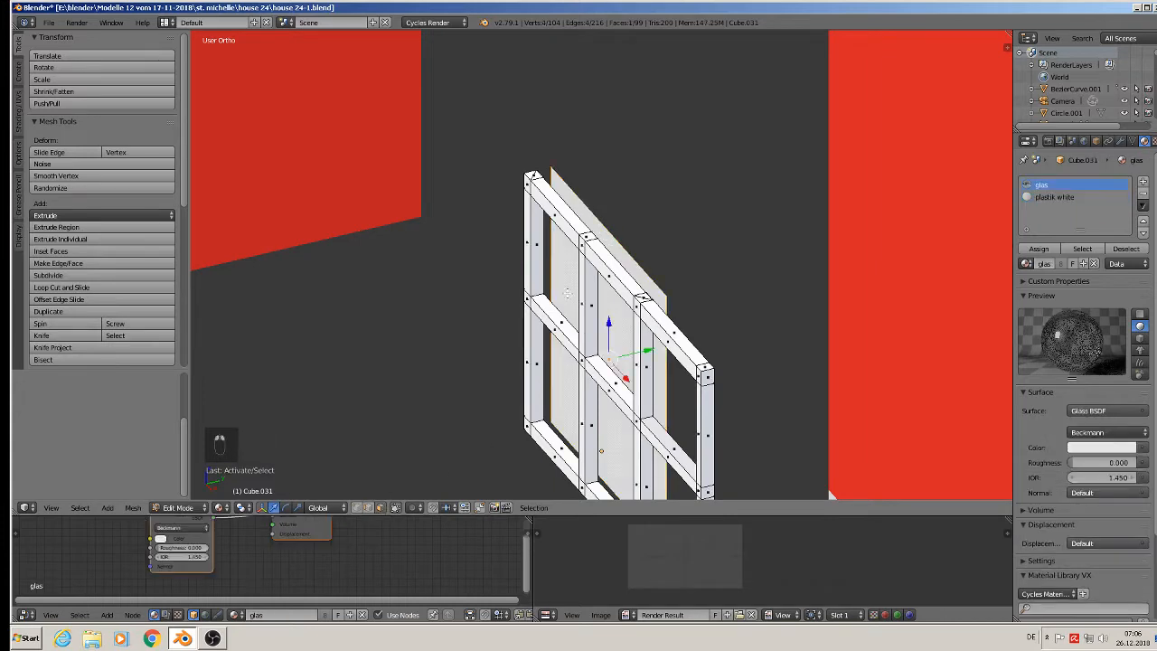
middle_click_drag(613, 313, 622, 317)
key("e")
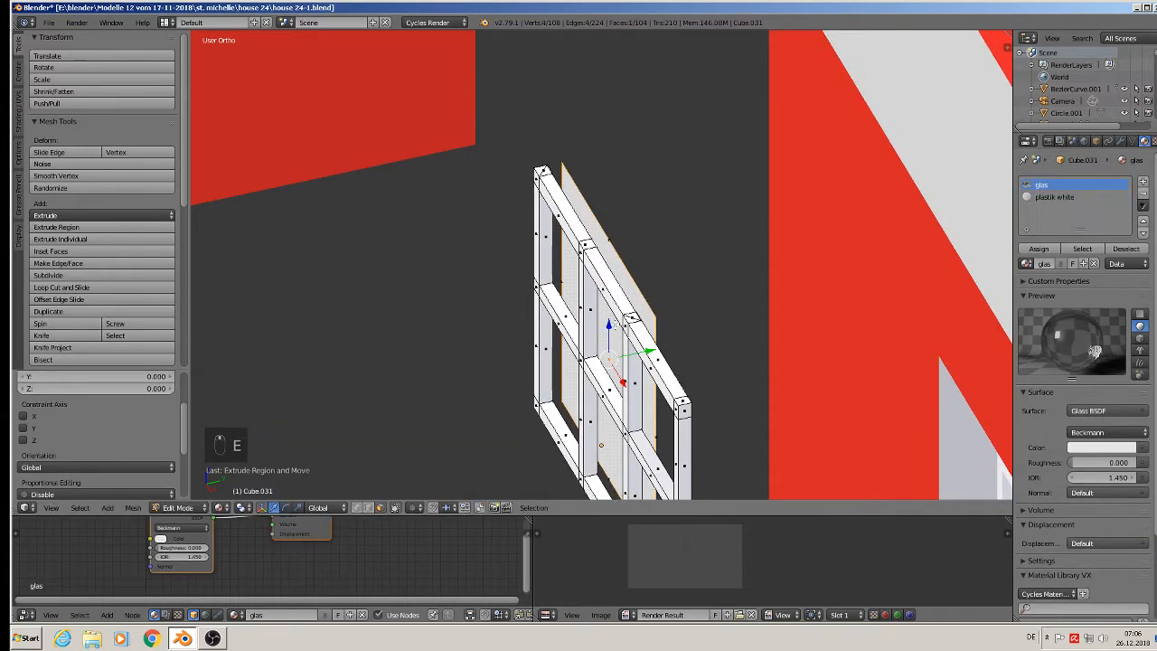
left_click_drag(647, 352, 635, 349)
middle_click_drag(635, 349, 652, 344)
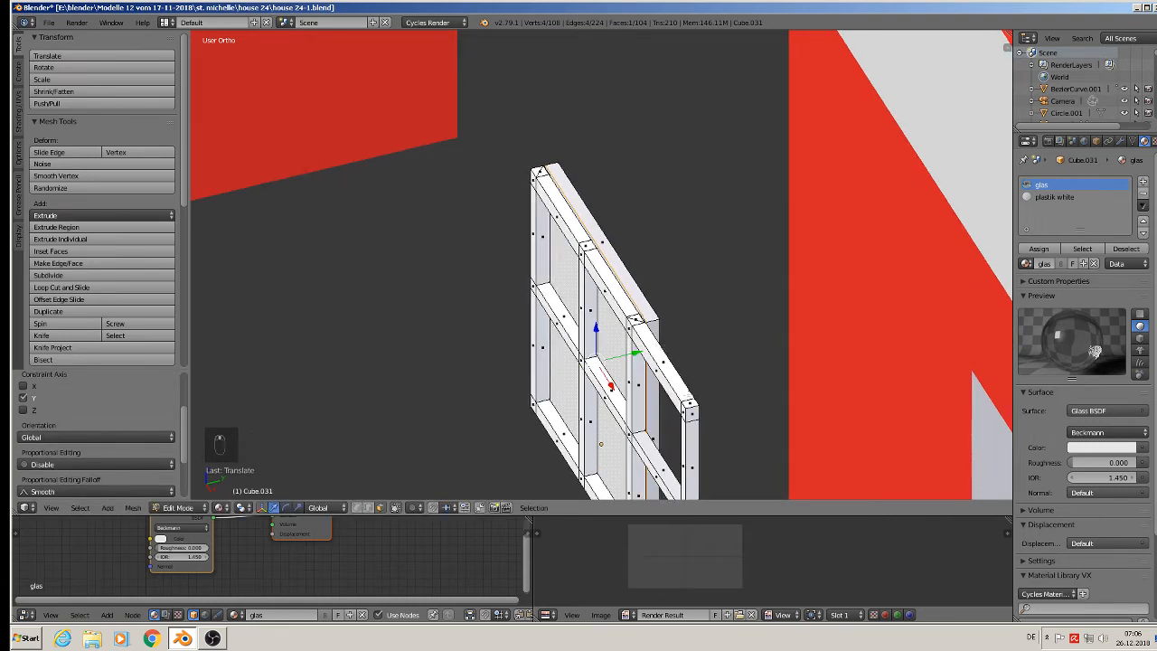
Move the glass pane's narrow side face along X to the outer edge of the added third column.
right_click(652, 438)
middle_click_drag(652, 438, 679, 274, "shift")
middle_click_drag(680, 274, 721, 273)
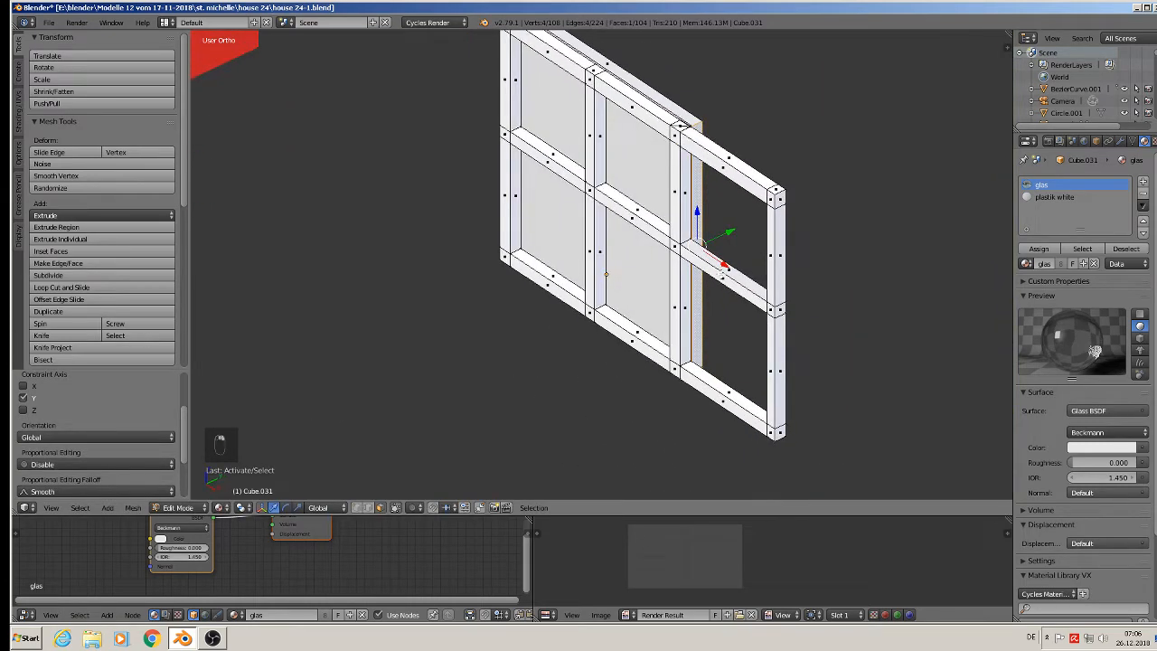
left_click_drag(721, 271, 806, 345)
scroll(628, 259, "up", 6)
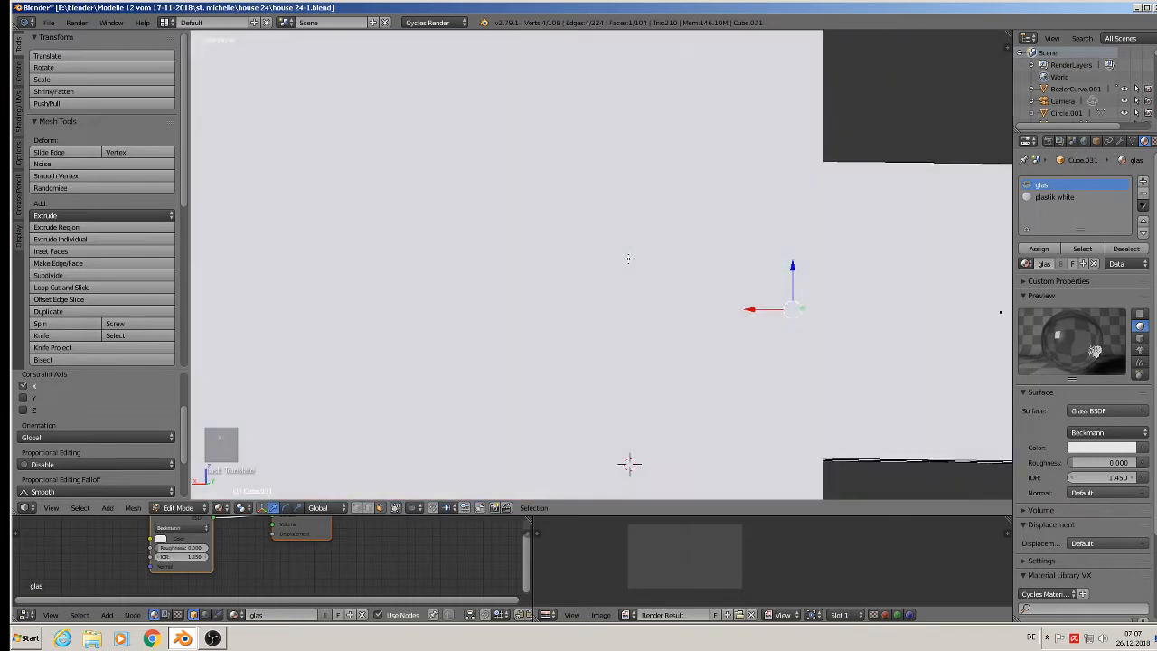
scroll(628, 258, "down", 5)
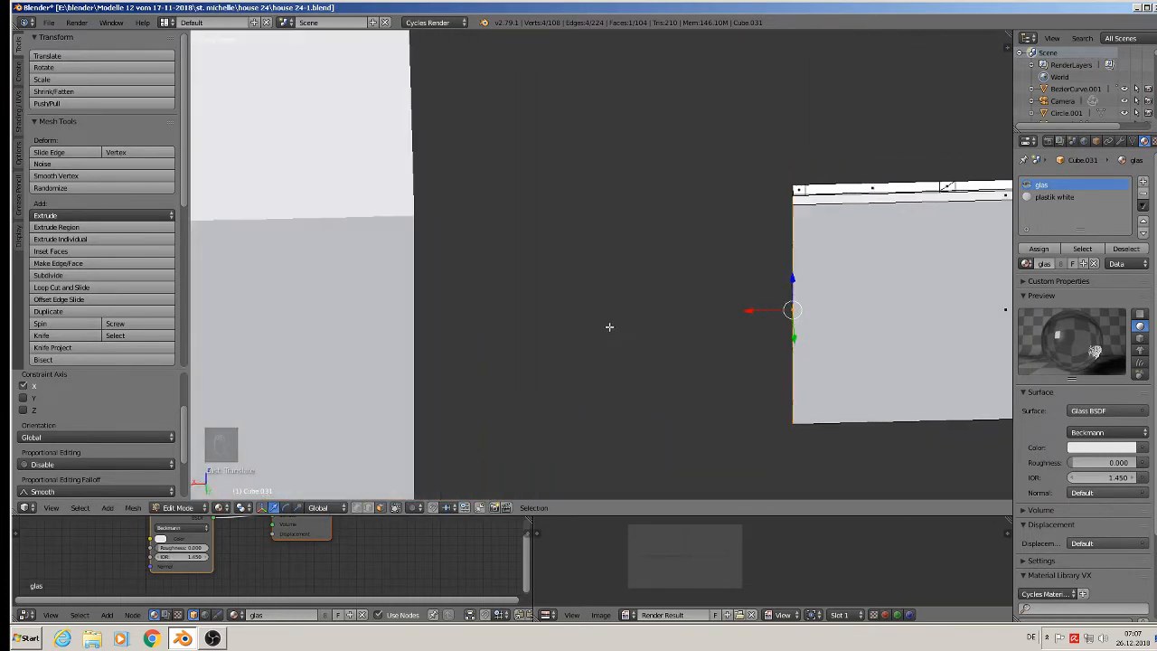
middle_click_drag(609, 326, 635, 253)
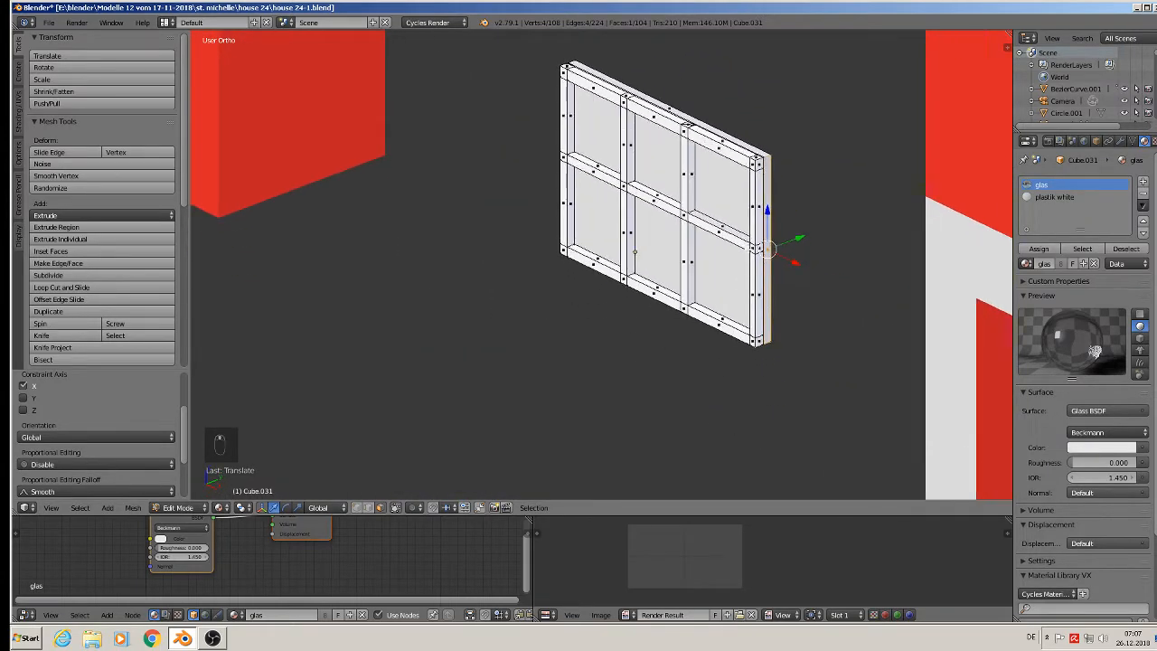
scroll(732, 257, "down", 1)
middle_click_drag(768, 255, 707, 259, "shift")
scroll(707, 259, "up", 2)
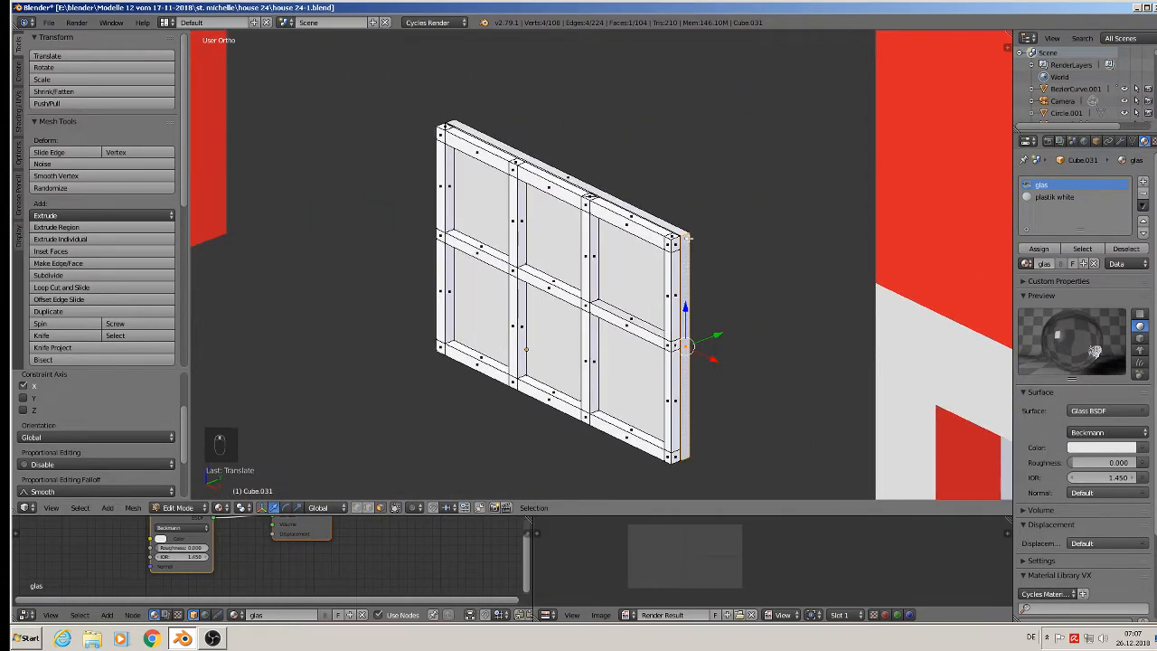
Assign the glas material to the whole linked glass pane and clear the selection.
key("l")
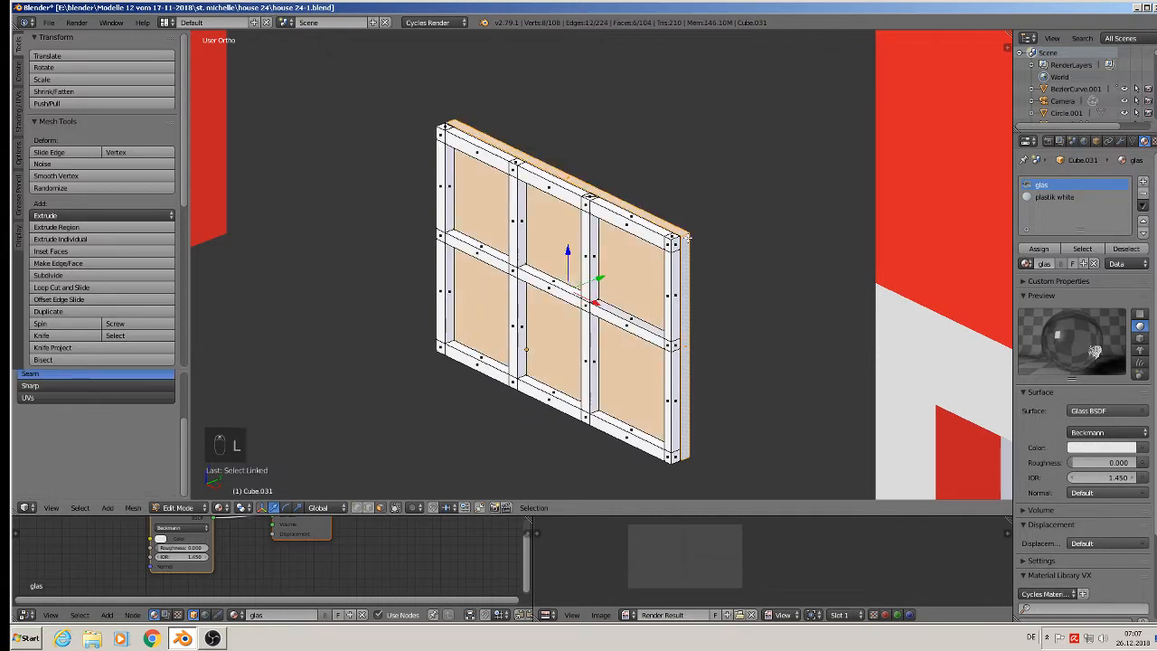
left_click(1038, 249)
key("a")
Compare the six-pane window with the house openings, reference photos and neighbouring models.
middle_click_drag(692, 305, 465, 323)
scroll(749, 292, "down", 3)
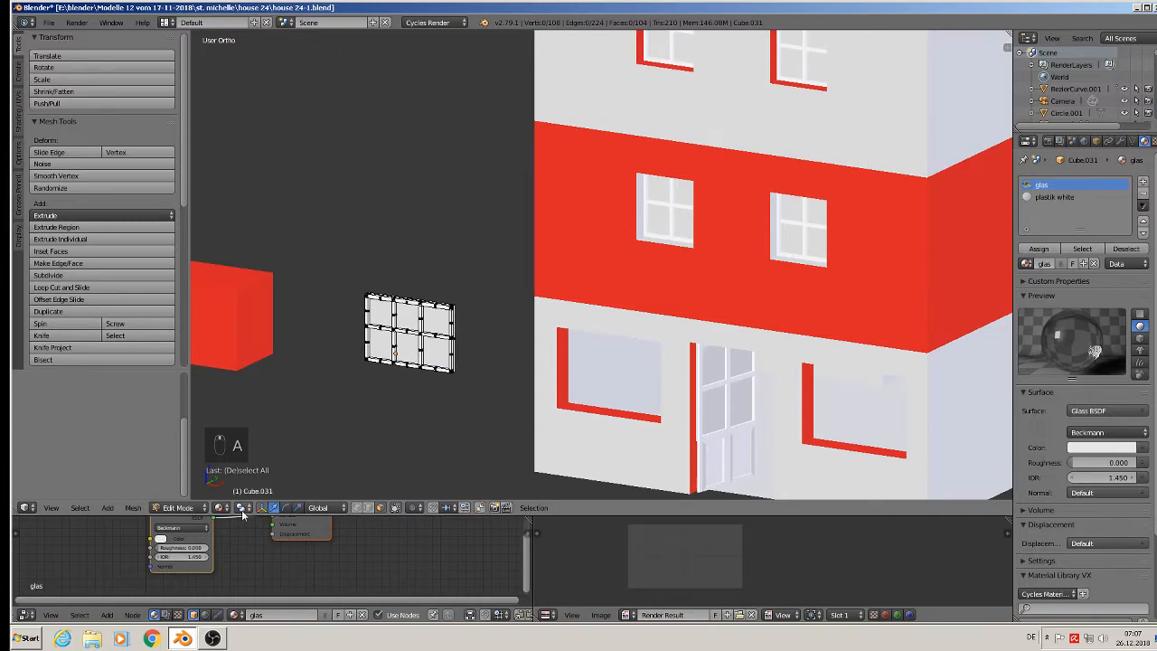
scroll(623, 417, "down", 4)
middle_click_drag(792, 362, 340, 326, "shift")
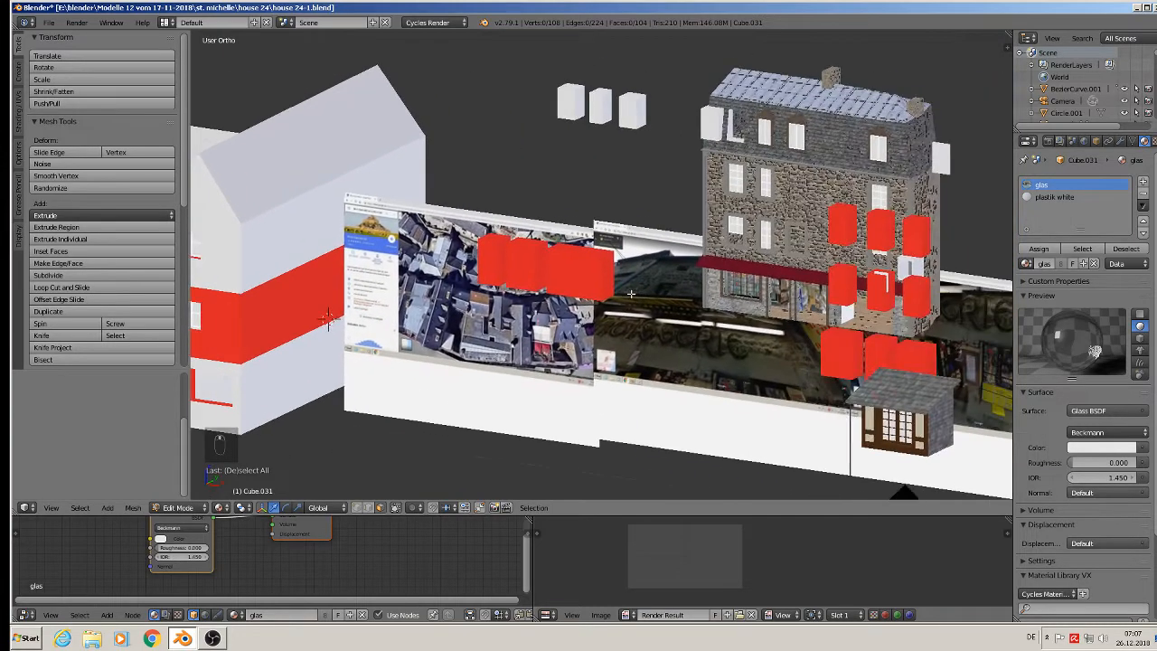
scroll(791, 306, "up", 5)
middle_click_drag(849, 339, 281, 263)
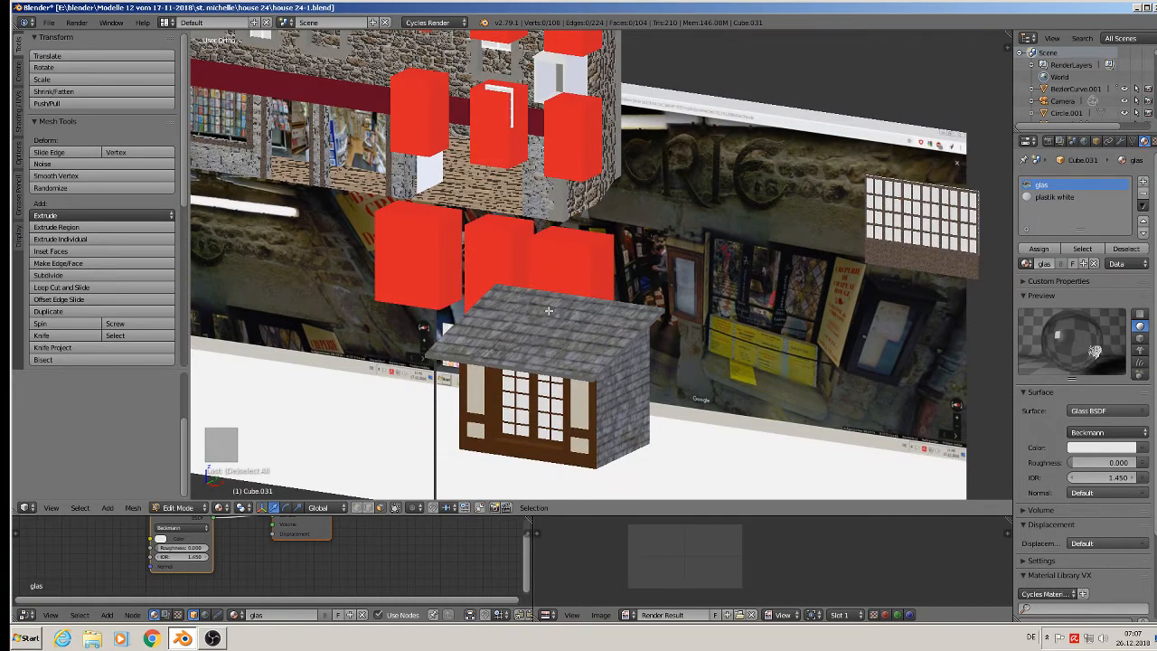
scroll(549, 310, "down", 3)
middle_click_drag(549, 310, 701, 230)
scroll(547, 271, "up", 9)
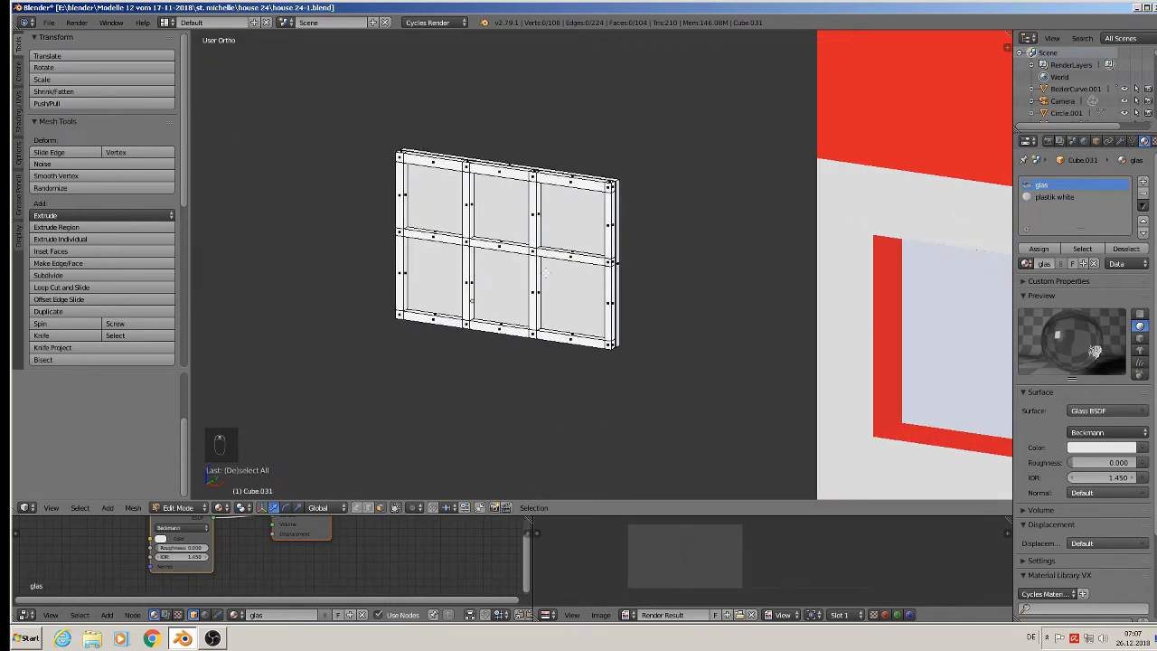
middle_click_drag(546, 272, 573, 254)
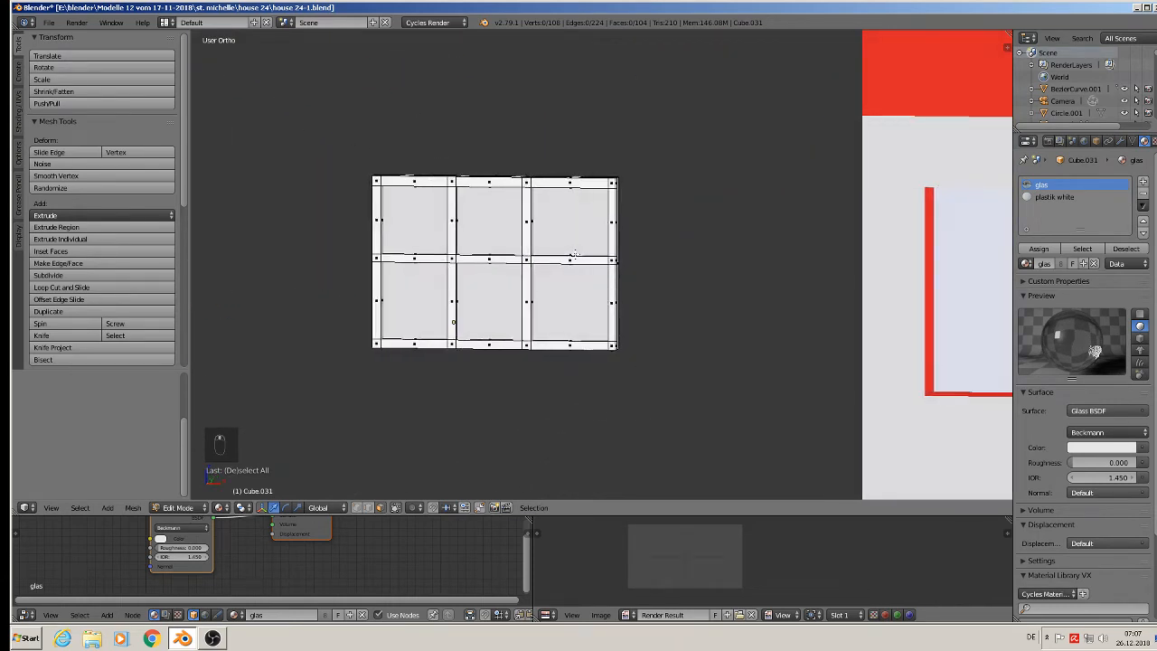
scroll(645, 346, "down", 2)
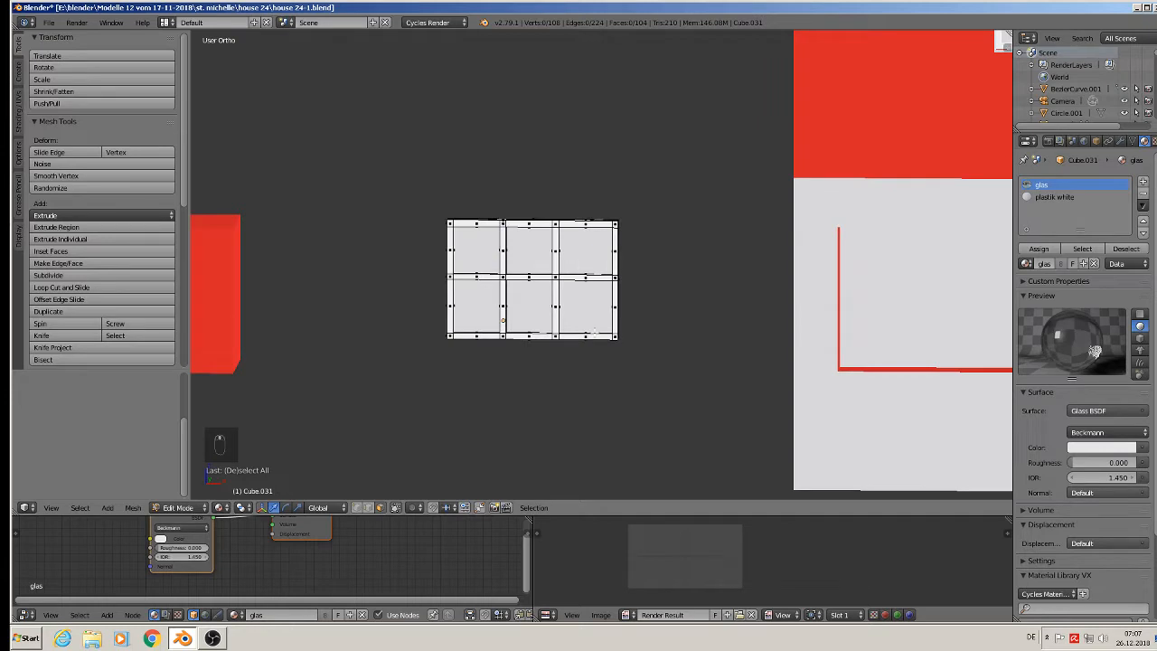
Scale the whole window mesh about 1.22 along Z, enlarge it slightly overall and widen it along X.
key("a")
key("s")
key("z")
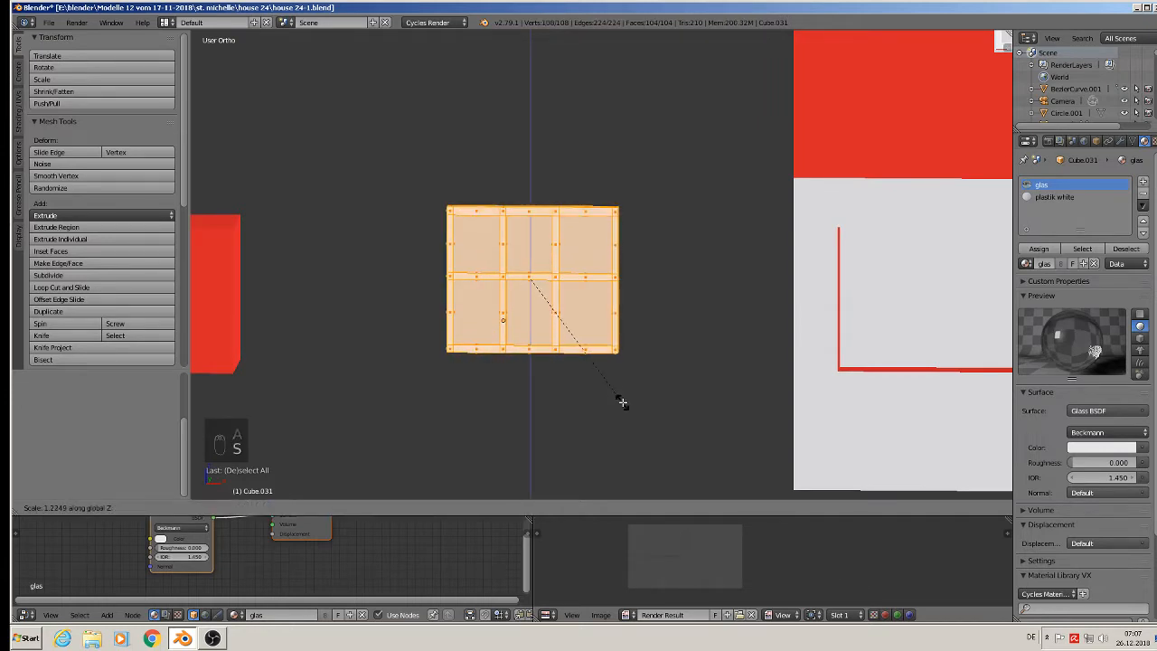
left_click(620, 401)
key("s")
left_click(647, 401)
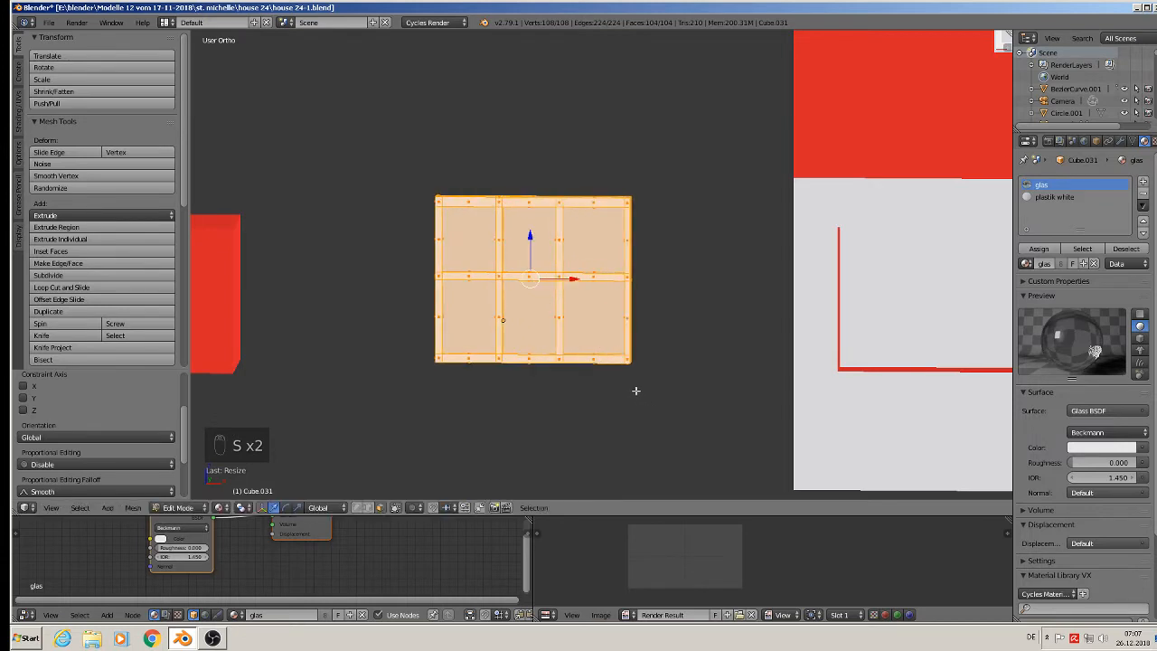
key("s")
left_click(653, 389)
key("a")
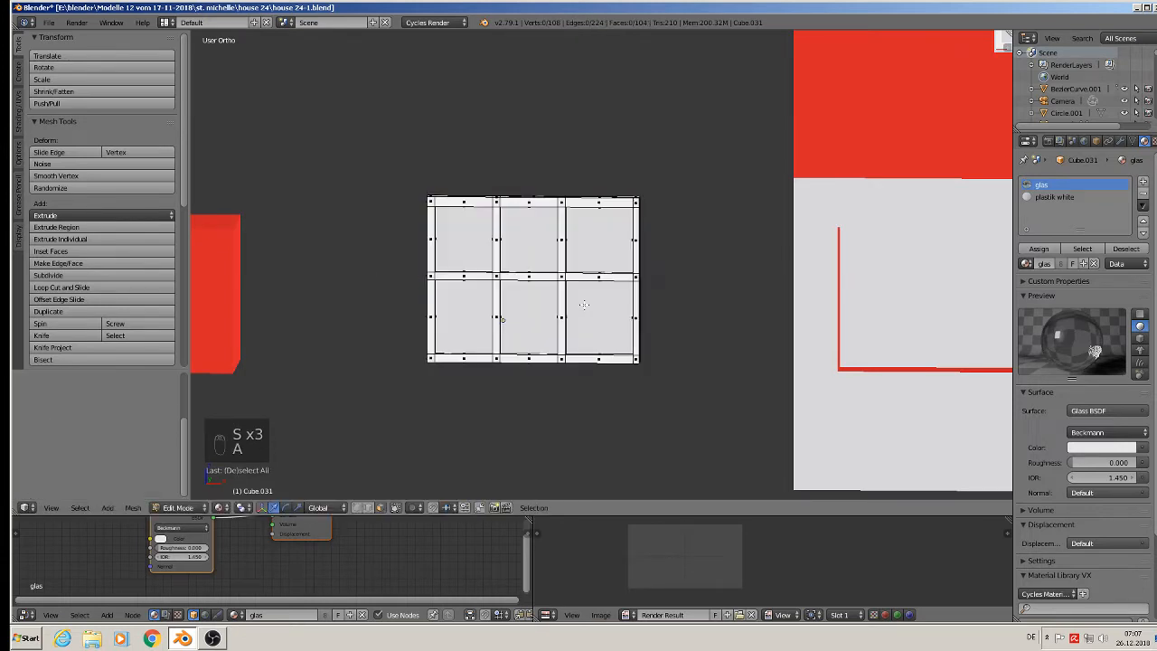
Box-select the horizontal middle rail through the mesh, lower it along Z and return to Object Mode.
left_click(396, 508)
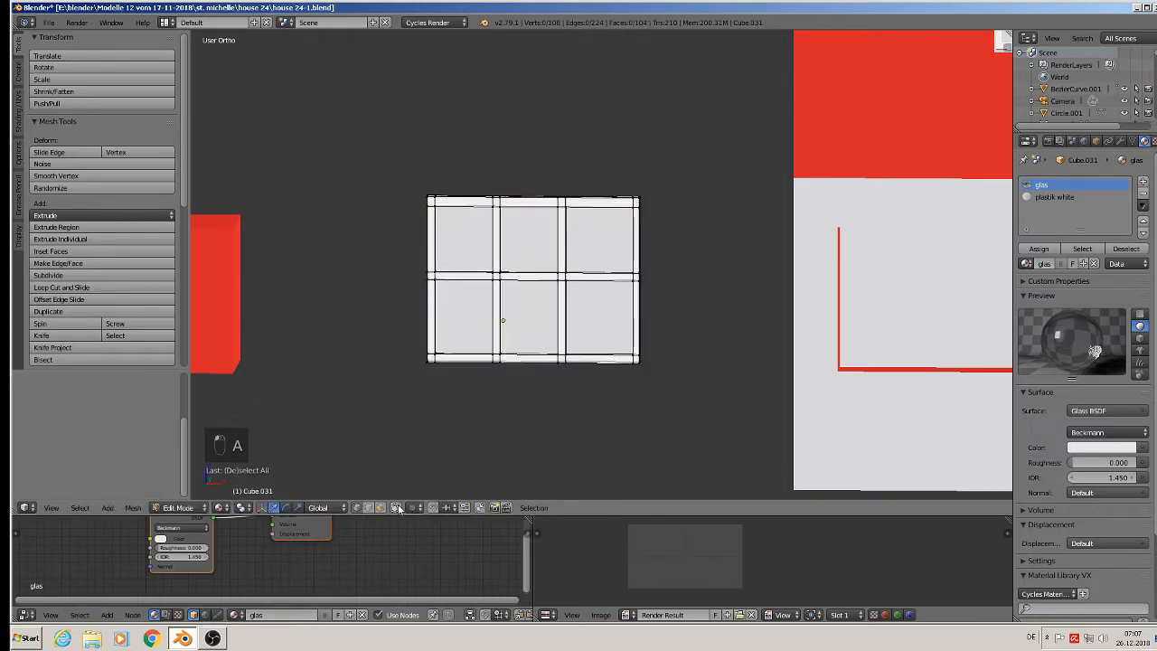
key("b")
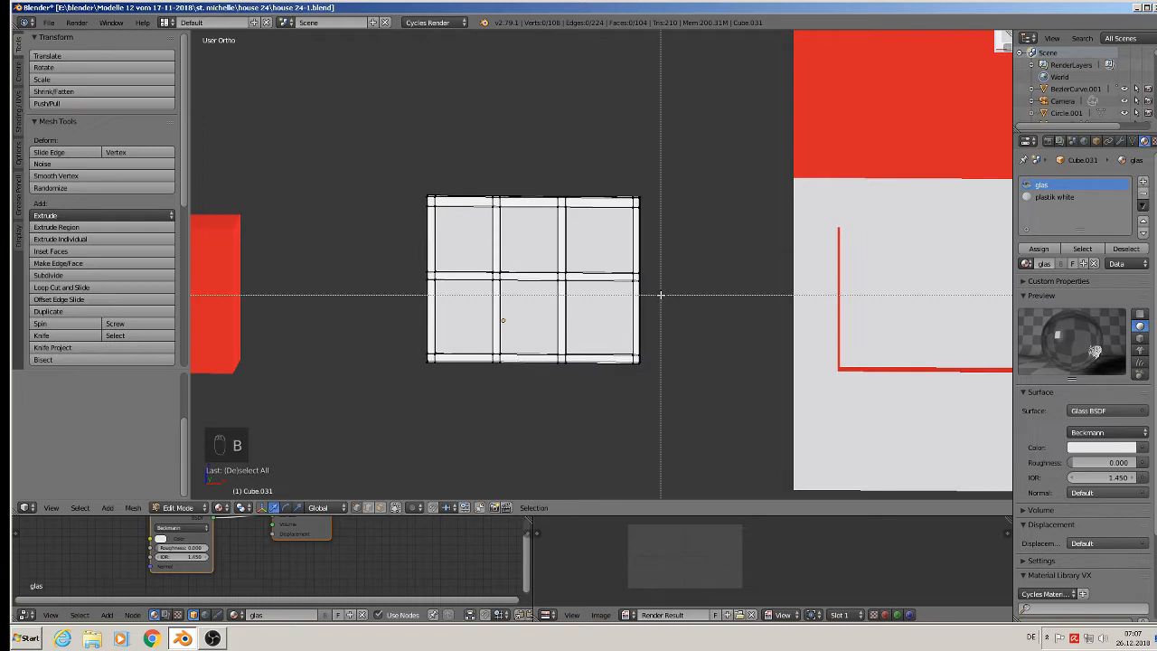
left_click_drag(659, 295, 400, 245)
left_click_drag(531, 237, 537, 267)
key("Tab")
Move the six-pane window along X into the ground-floor opening beside the door and switch to solid shading.
scroll(538, 267, "down", 2)
middle_click_drag(556, 340, 381, 361, "shift")
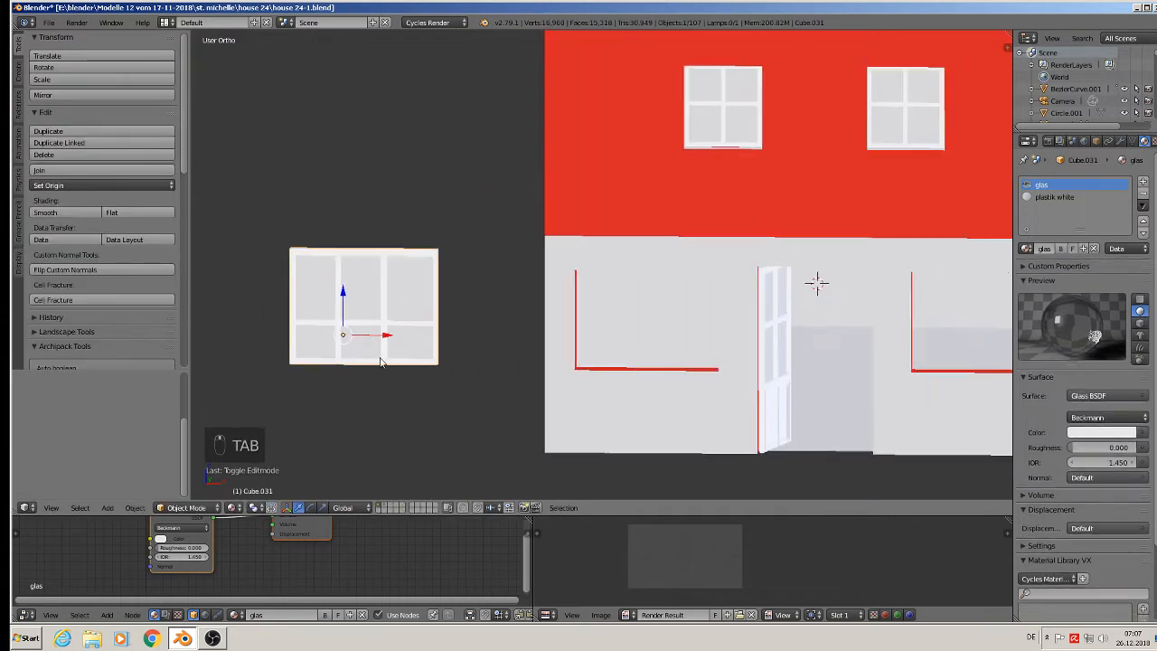
left_click_drag(391, 336, 666, 374)
middle_click_drag(666, 374, 569, 419)
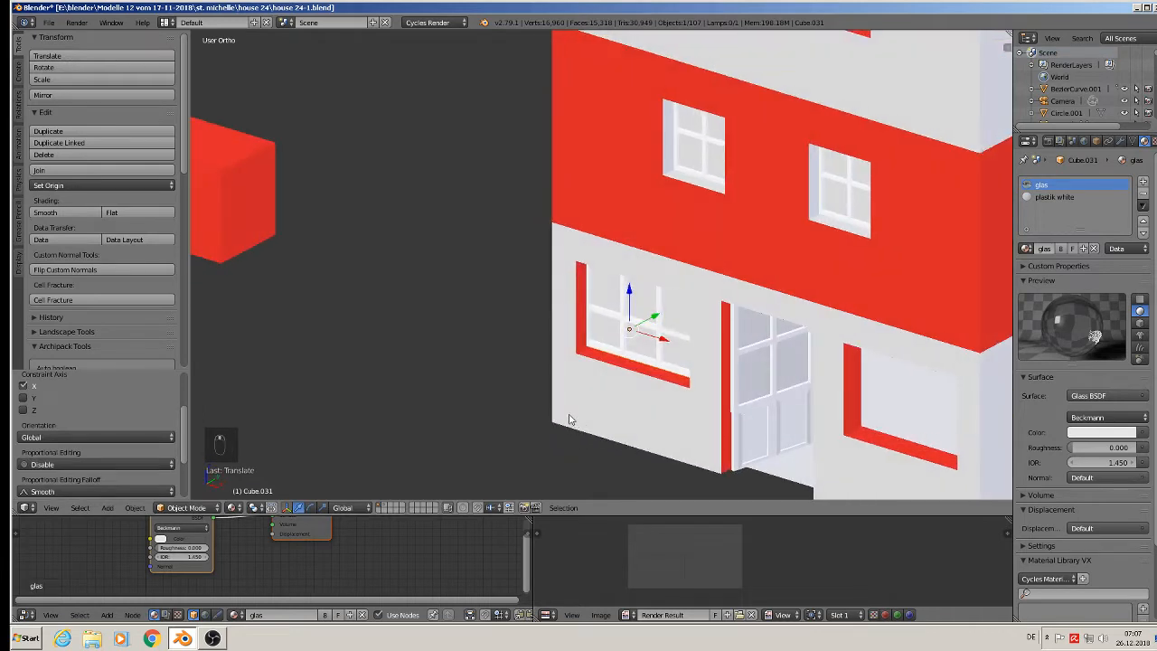
left_click(234, 507)
left_click(262, 464)
middle_click_drag(262, 465, 565, 355)
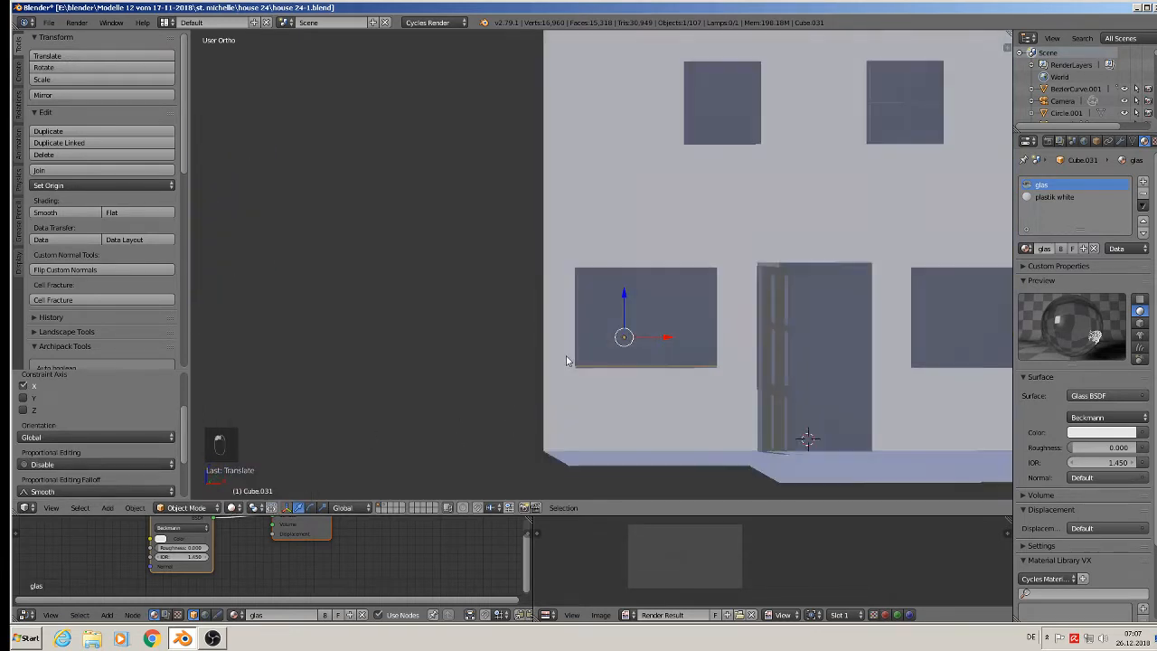
In front view, scale the window down slightly and lower it along Z to match the opening's height.
key("KP_1")
scroll(645, 357, "down", 4)
key("s")
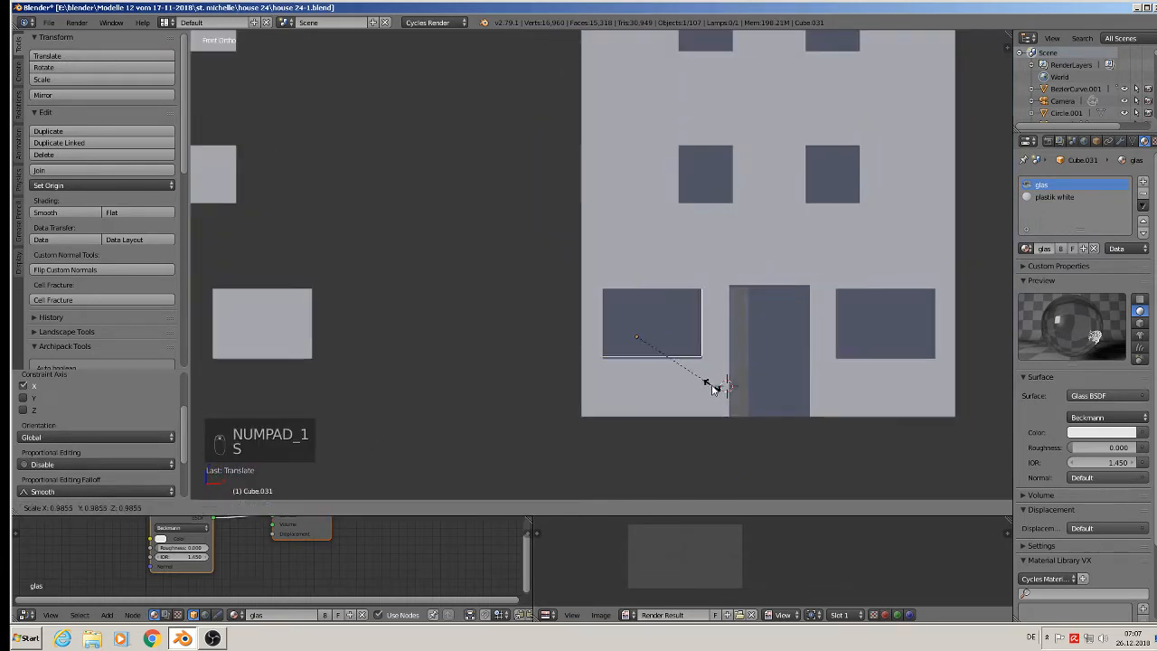
left_click(707, 384)
left_click_drag(638, 290, 639, 298)
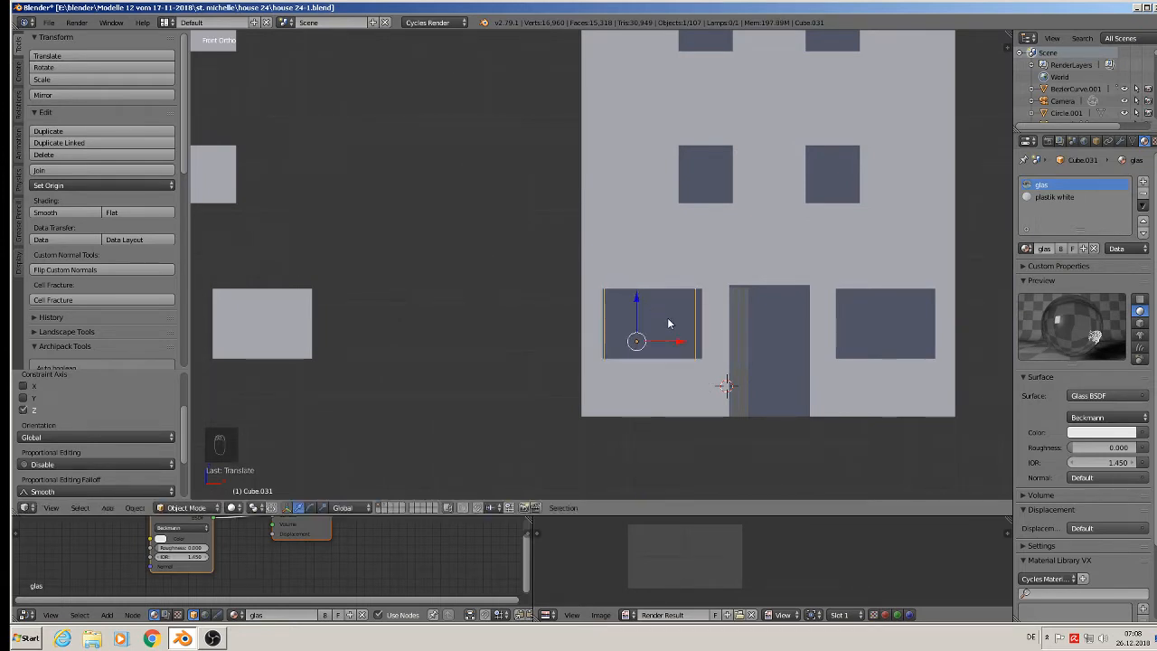
Shift the window slightly along X and stretch it along X to fill the opening's width.
left_click_drag(676, 340, 679, 340)
key("s")
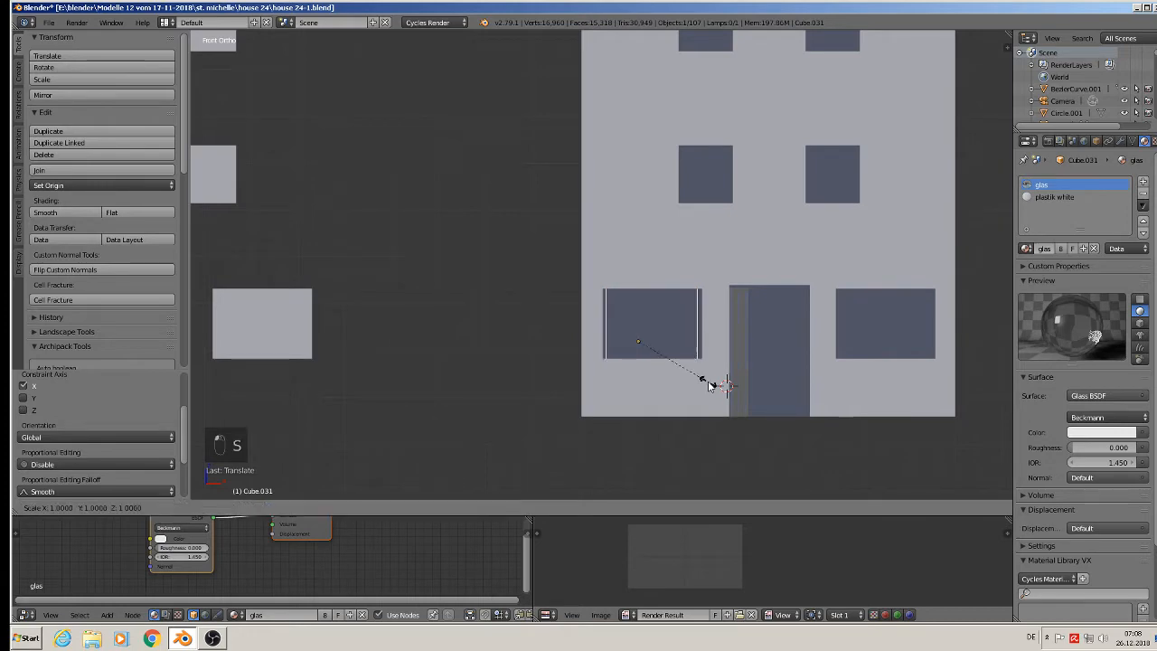
key("x")
left_click(715, 385)
middle_click_drag(714, 385, 434, 390)
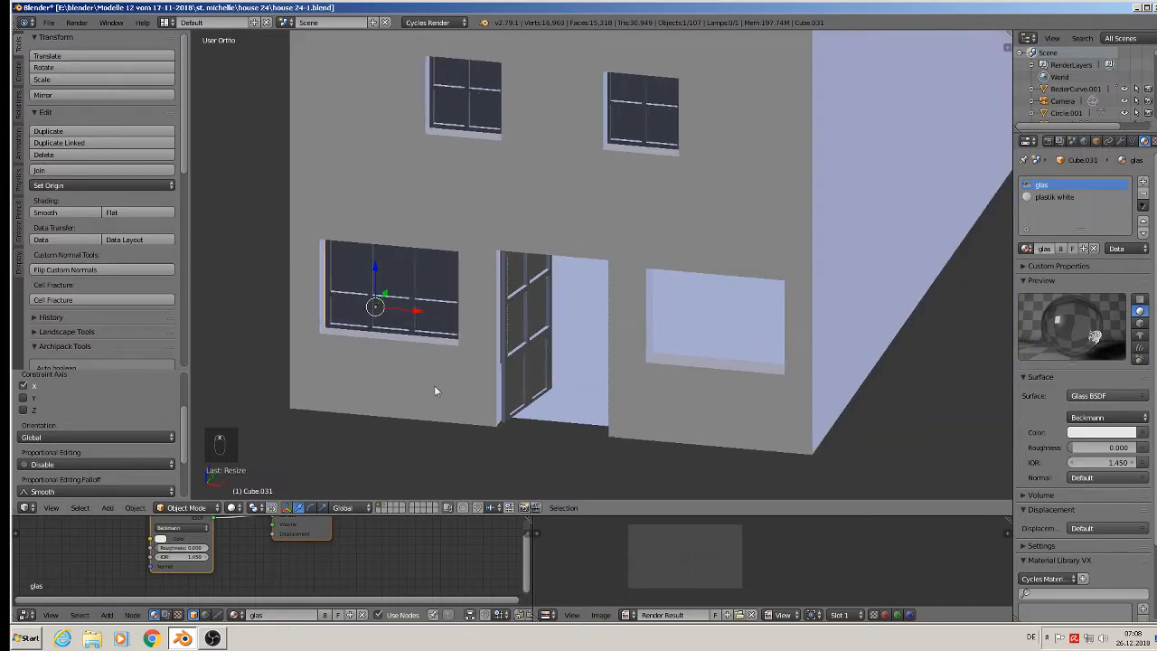
Make a linked duplicate of the window about 0.49 along X in the other ground-floor opening and clear the selection.
key("alt+d")
key("x")
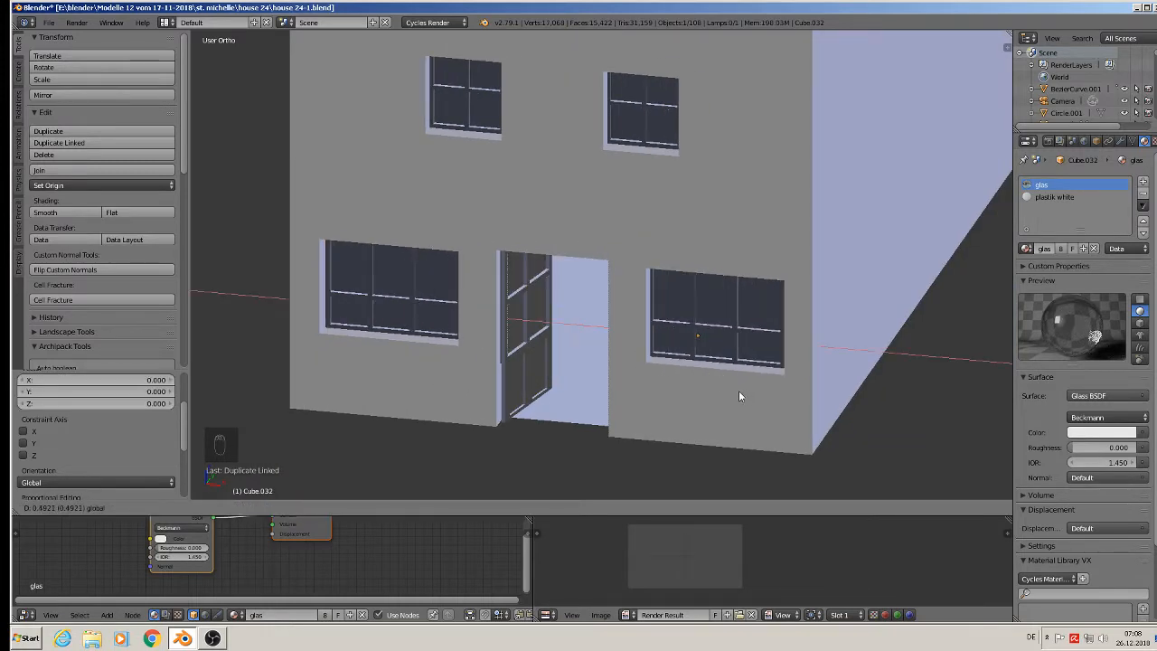
left_click(739, 390)
scroll(739, 390, "down", 5)
key("a")
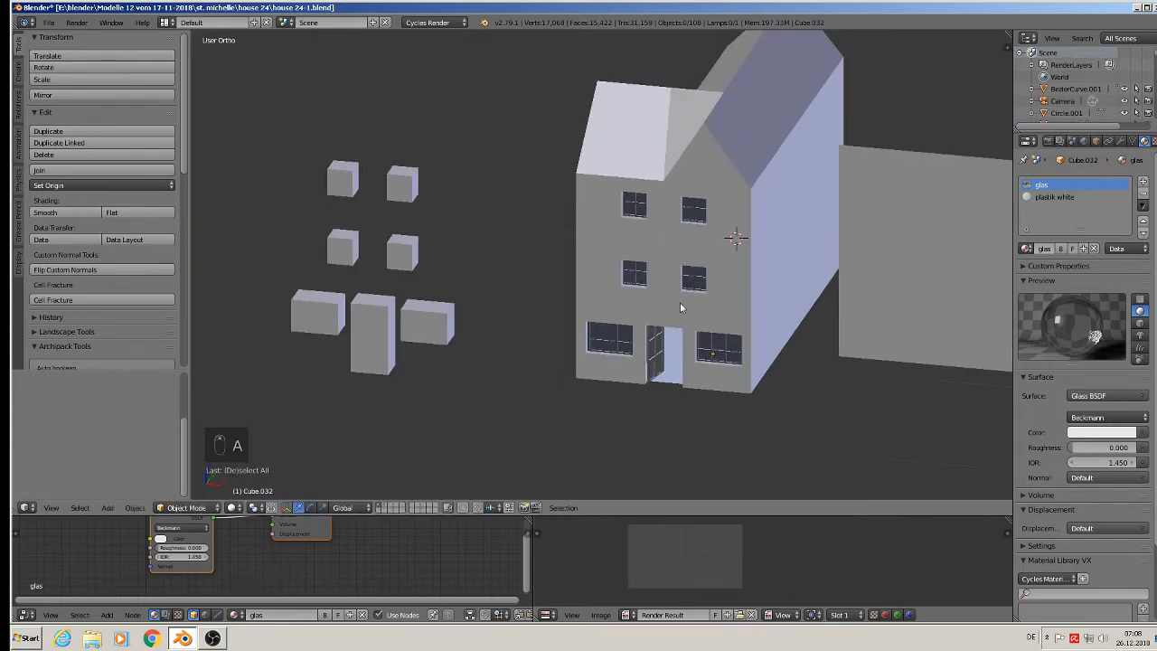
middle_click_drag(680, 302, 496, 311, "shift")
Return the viewport to material shading and save the house file.
left_click(233, 507)
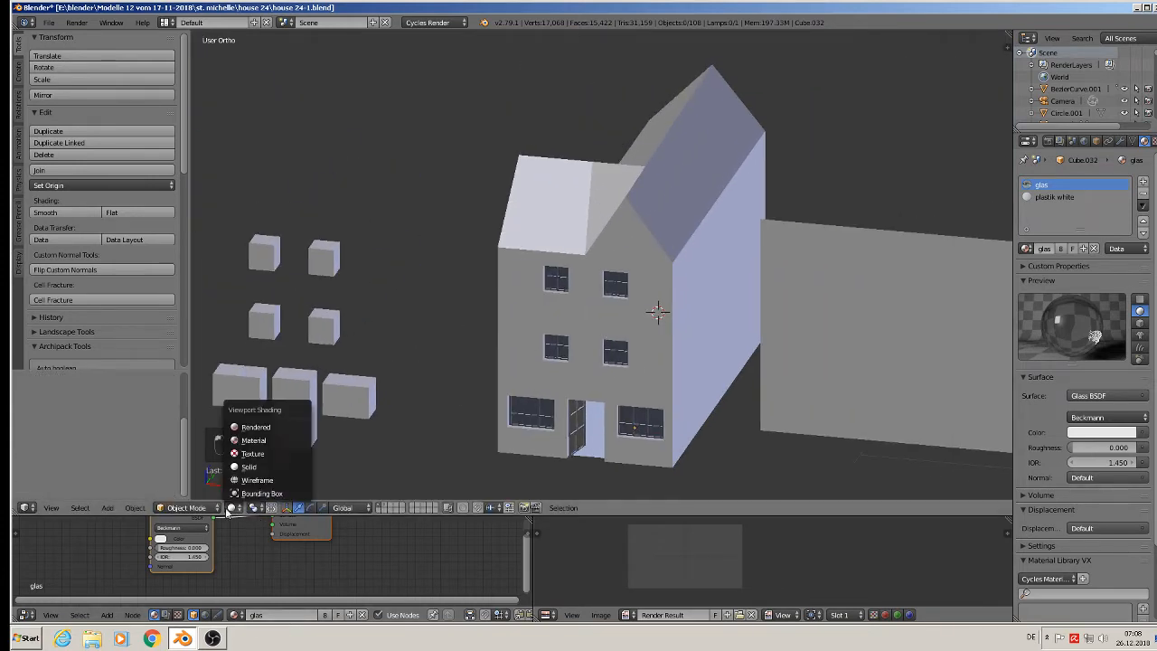
left_click(267, 441)
middle_click_drag(339, 365, 340, 348)
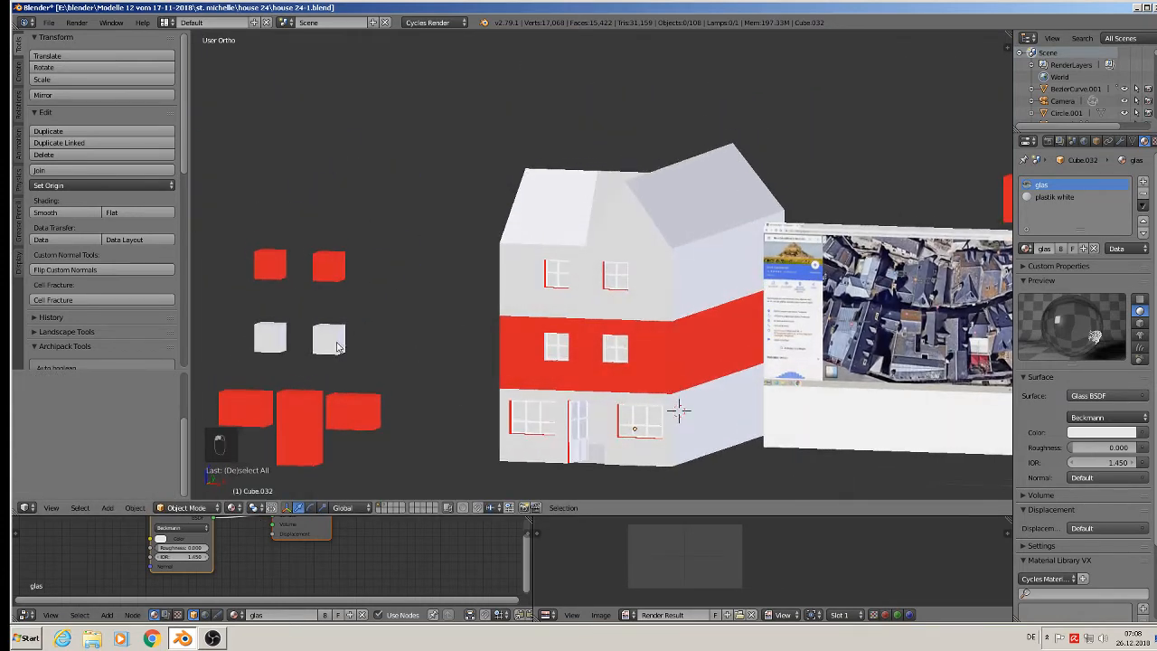
left_click(43, 18)
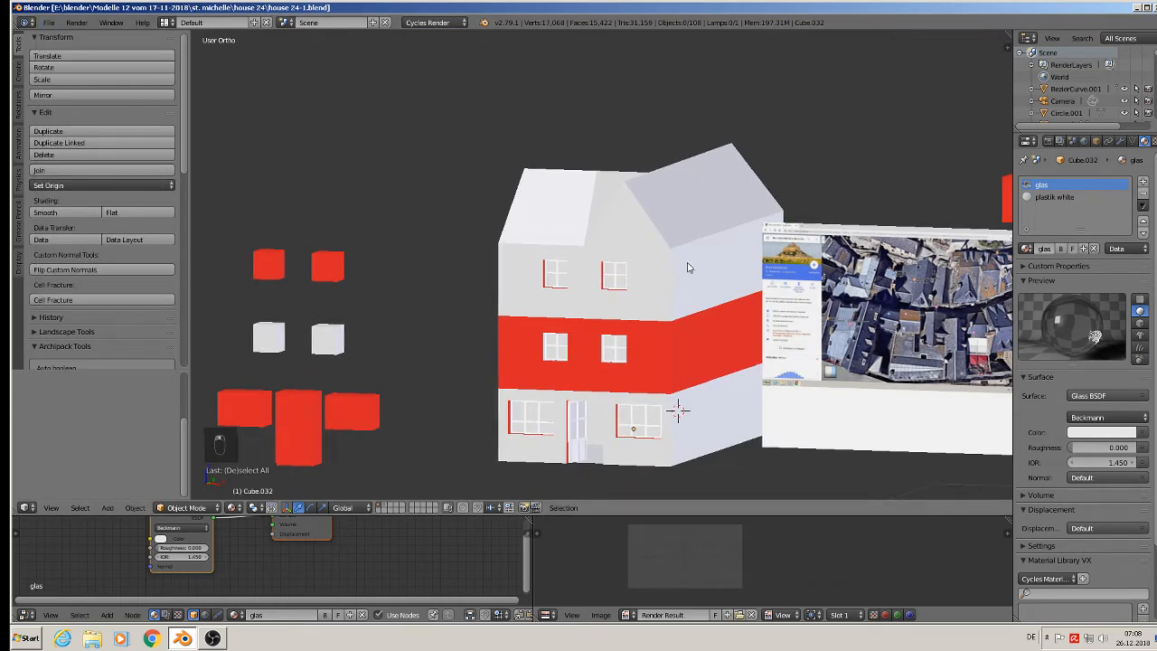
Examine the street-level reference photo of the stone shopfront beside the aerial view.
key("KP_6")
key("KP_6")
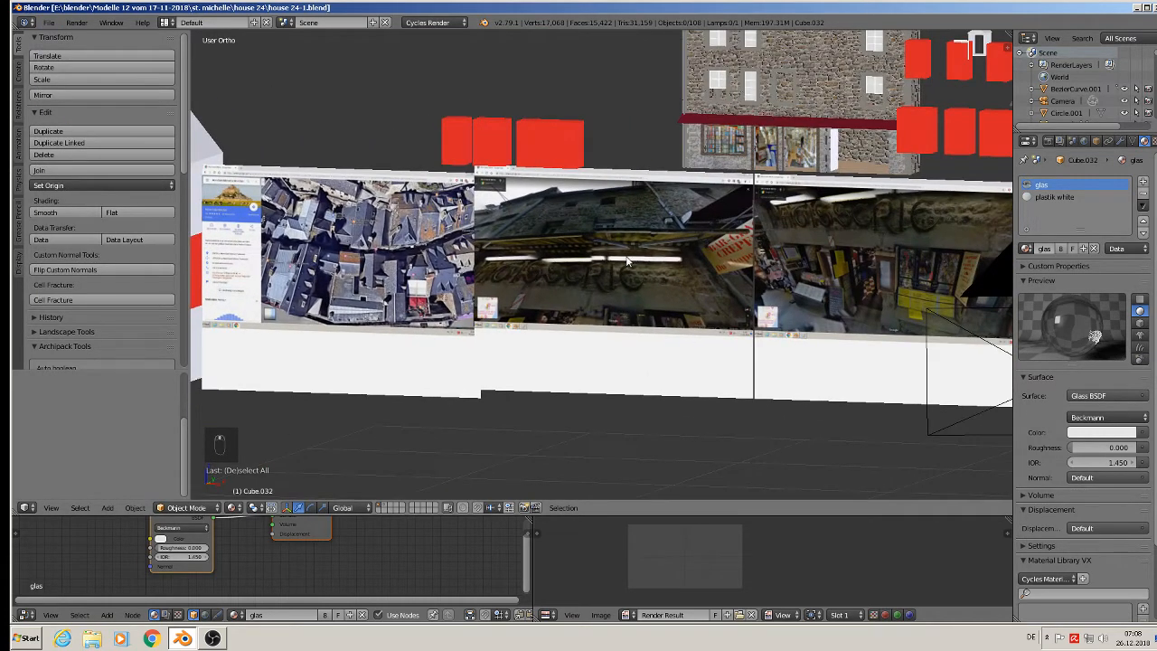
scroll(626, 259, "up", 2)
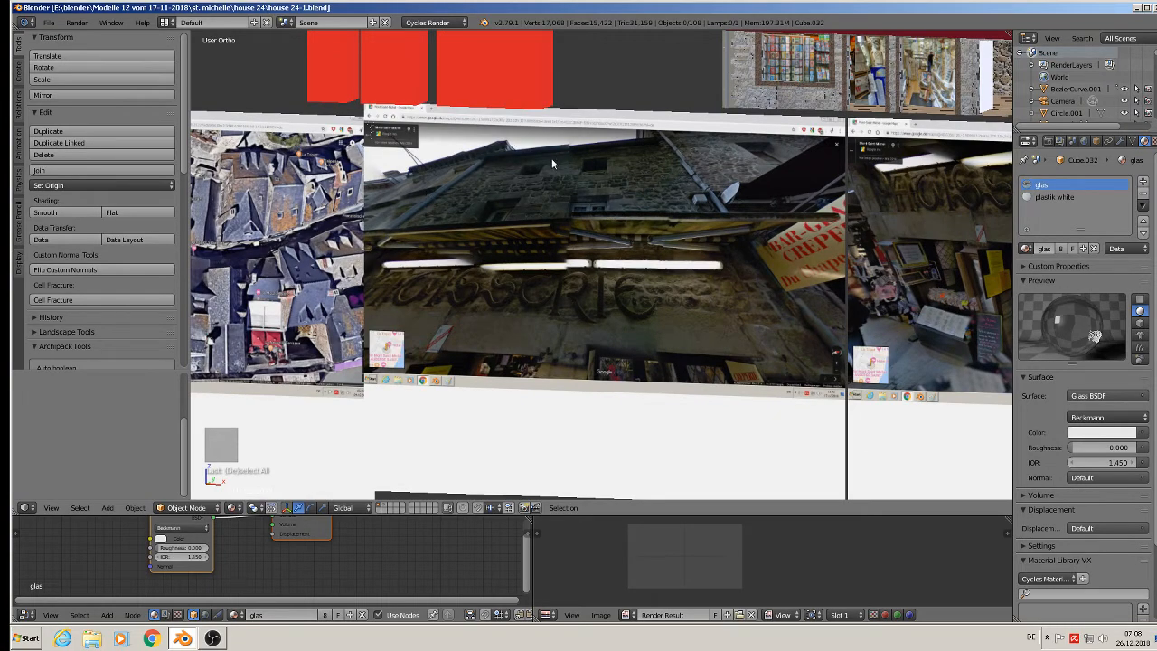
Duplicate the stone house's roof gutter, its brackets and the downpipe, and move the copy along Y away from that house.
scroll(629, 332, "down", 3)
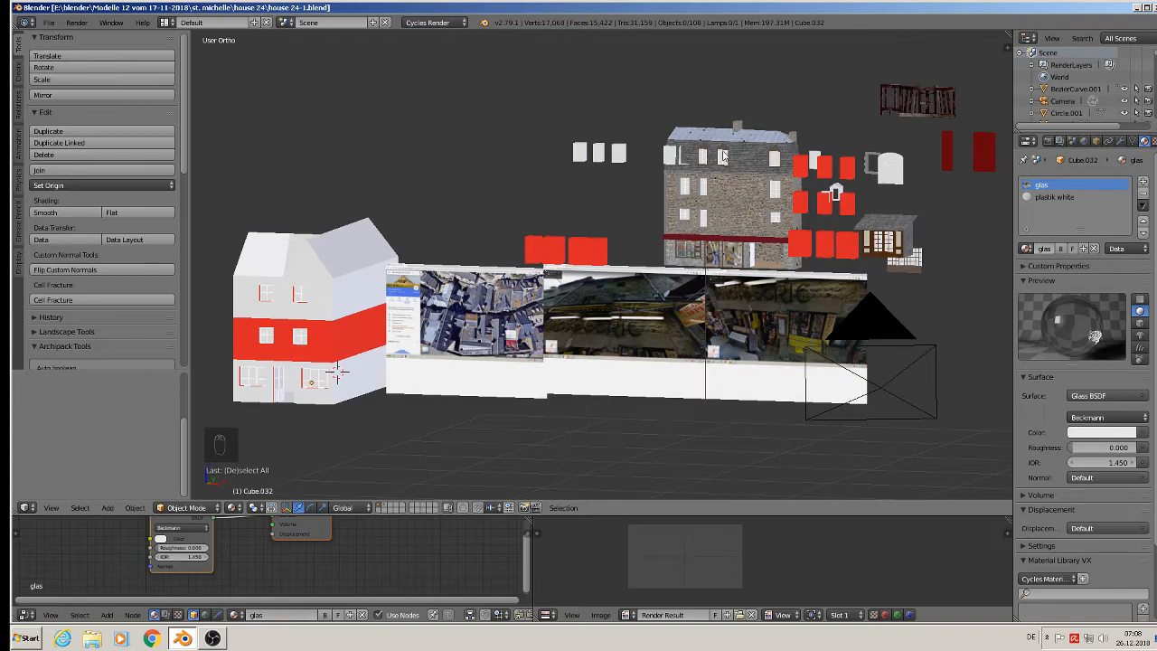
scroll(710, 161, "up", 10)
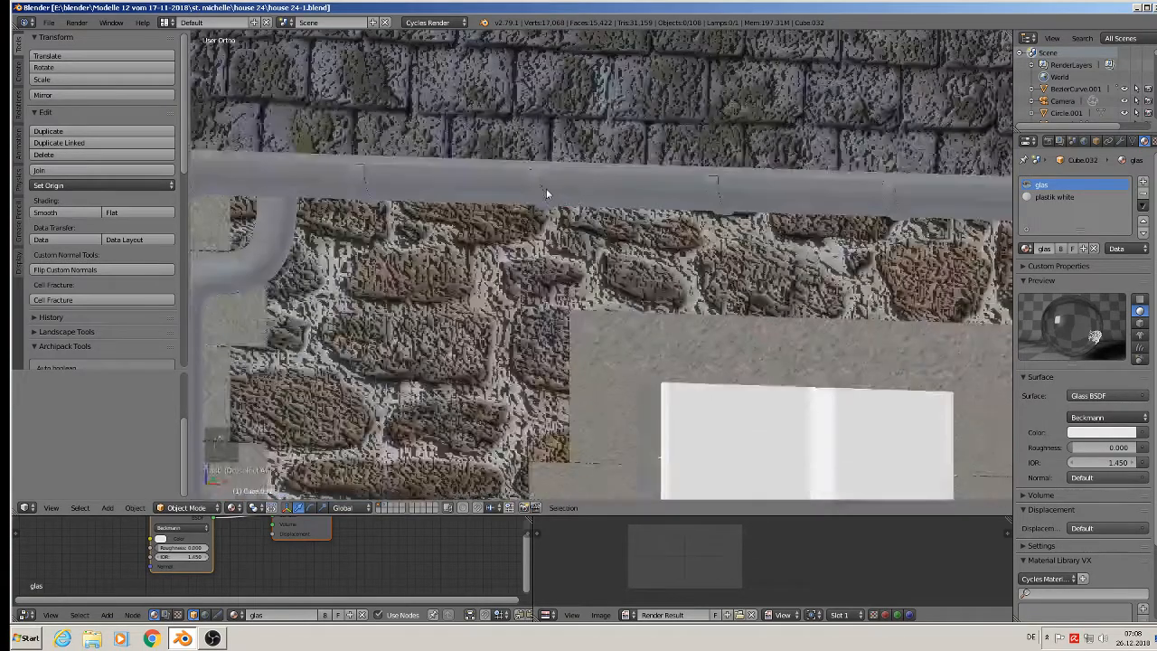
right_click(546, 190)
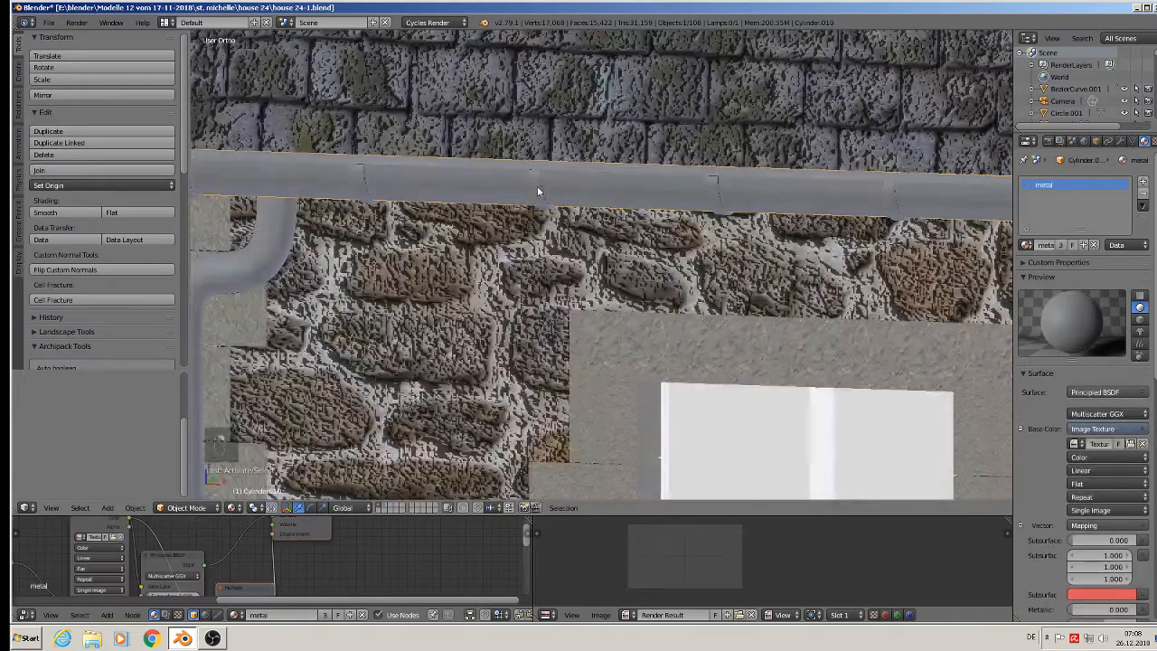
right_click(292, 246)
scroll(292, 246, "down", 6)
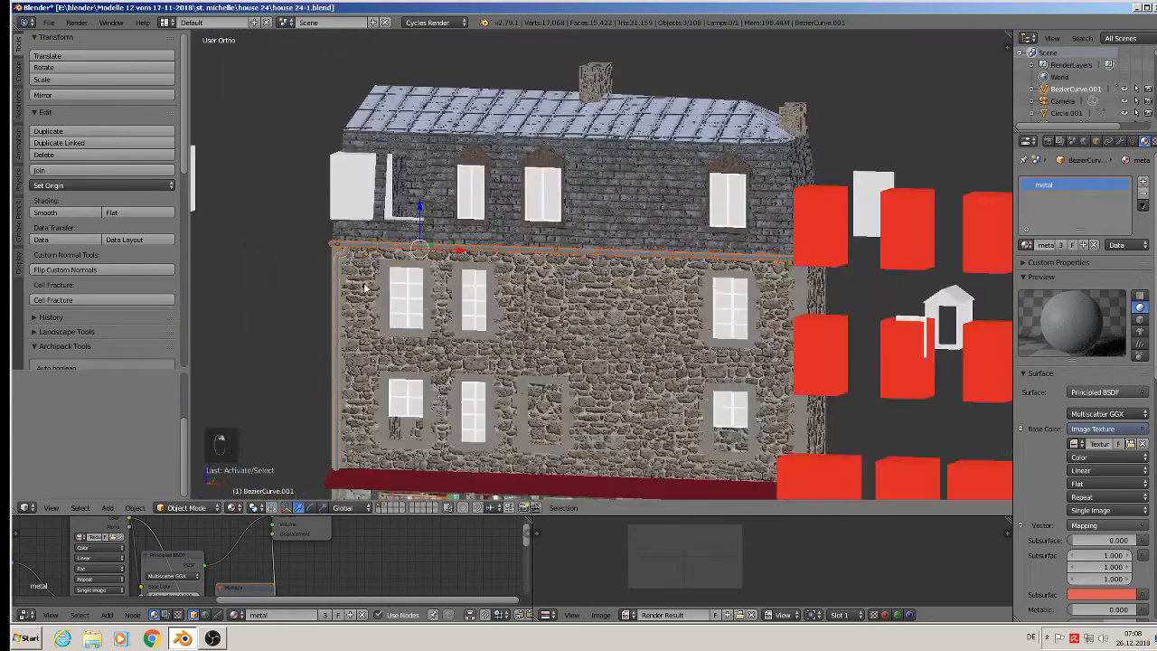
scroll(366, 288, "down", 3)
middle_click_drag(365, 288, 648, 127, "shift")
scroll(614, 149, "down", 4)
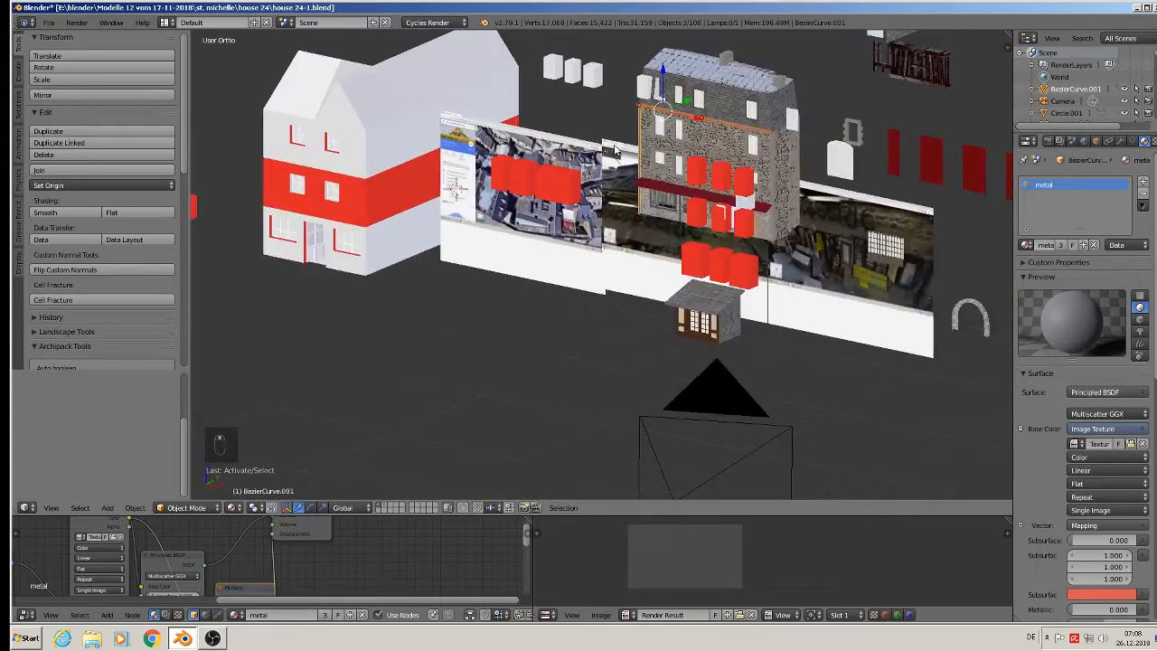
scroll(711, 205, "up", 2)
key("shift+d")
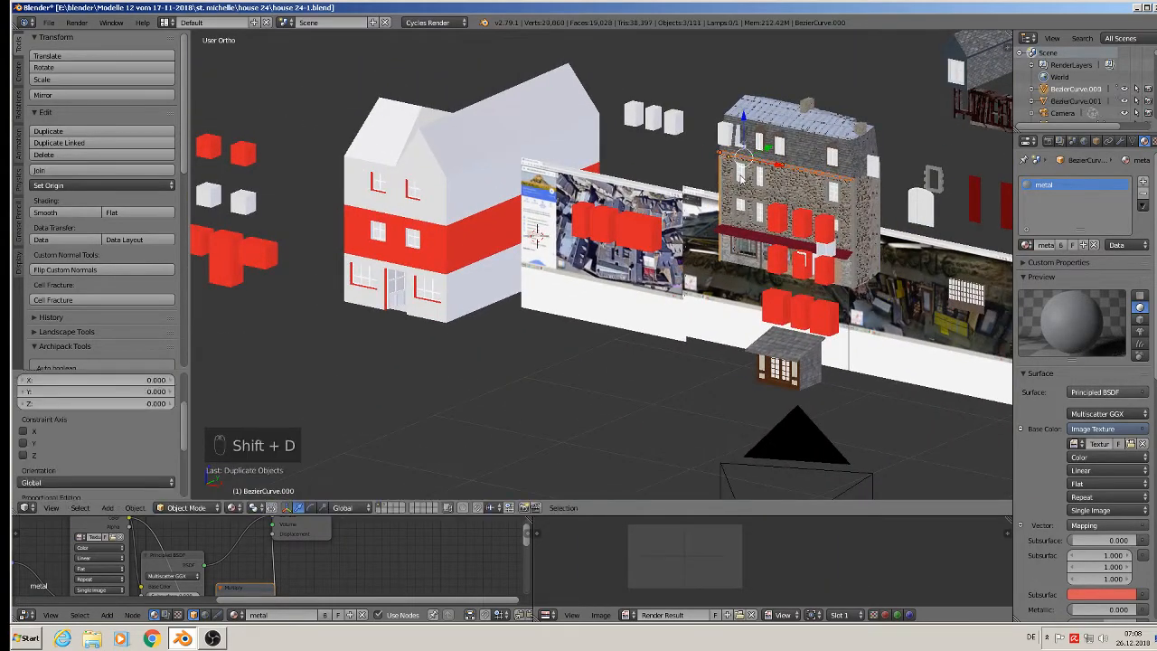
left_click_drag(765, 148, 556, 296)
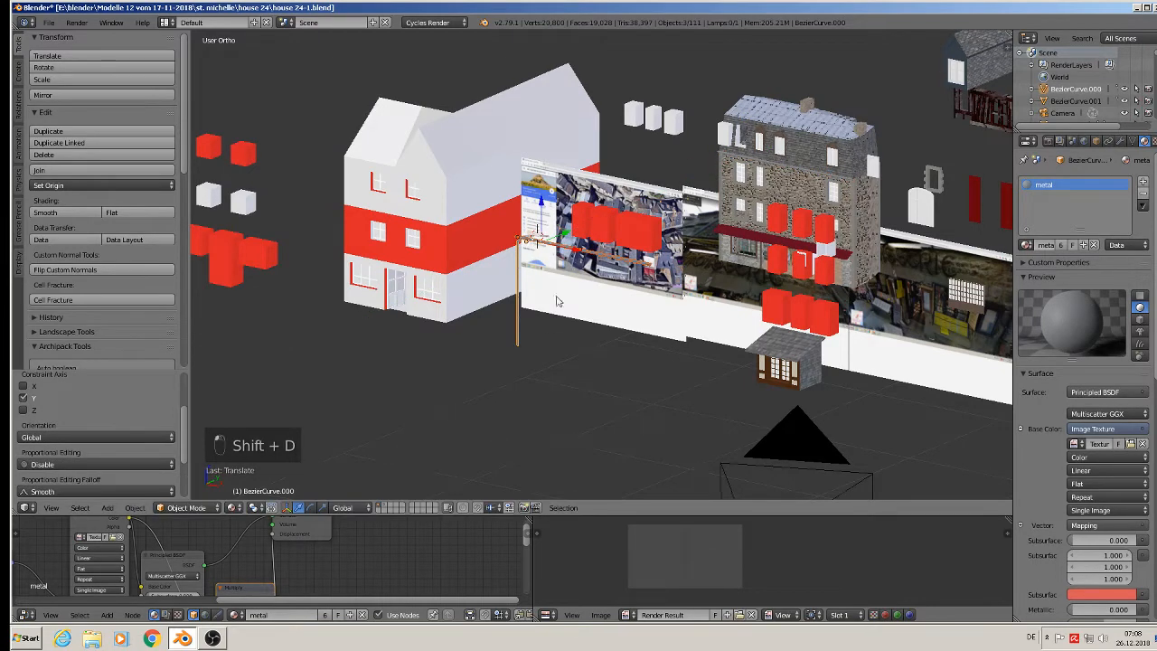
Move the duplicated gutter set along X until its downpipe lines up with the corner of the white-and-red house.
middle_click_drag(556, 296, 582, 372)
scroll(587, 361, "down", 4)
scroll(588, 362, "down", 2)
left_click_drag(596, 340, 403, 290)
left_click_drag(385, 241, 508, 121)
scroll(426, 120, "up", 3)
scroll(426, 120, "up", 6)
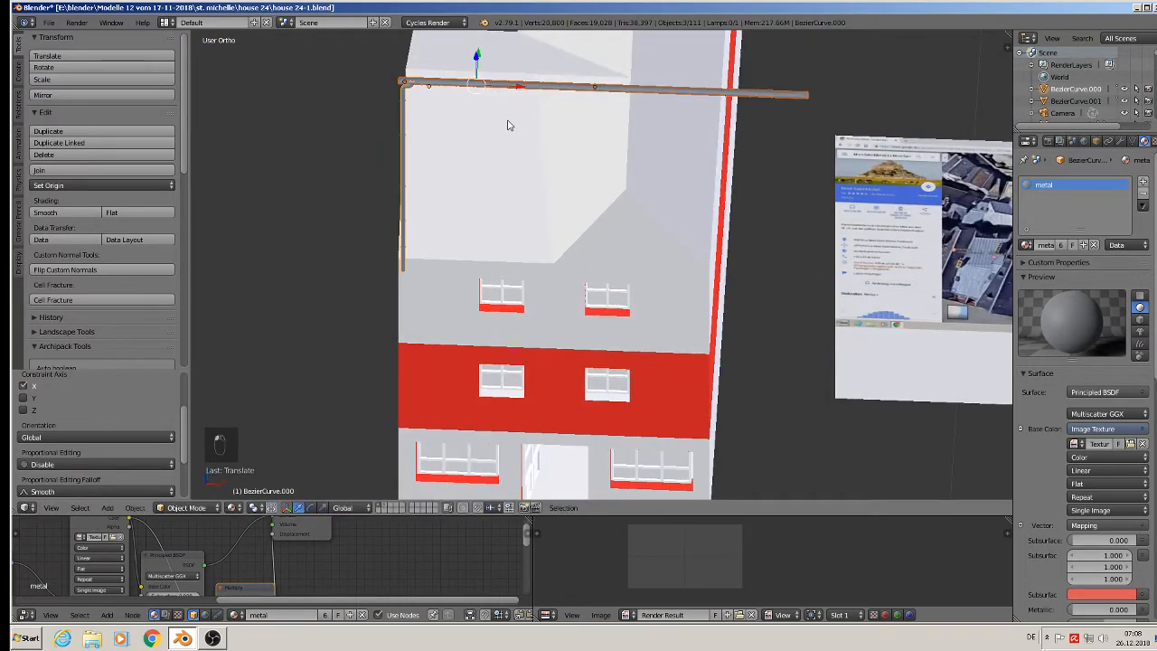
Reselect the gutter, brackets and downpipe together and lower them along Z towards the house's eaves.
middle_click_drag(509, 121, 589, 95)
right_click(543, 115)
middle_click_drag(566, 228, 520, 399, "shift")
right_click(621, 86)
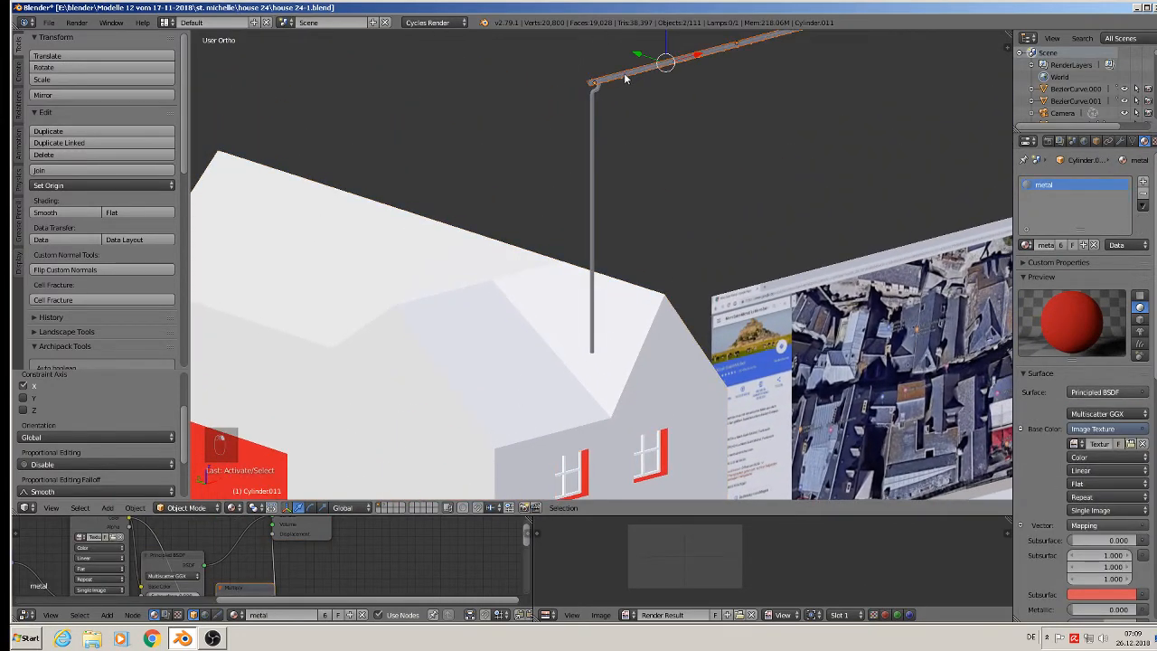
left_click_drag(640, 49, 645, 149)
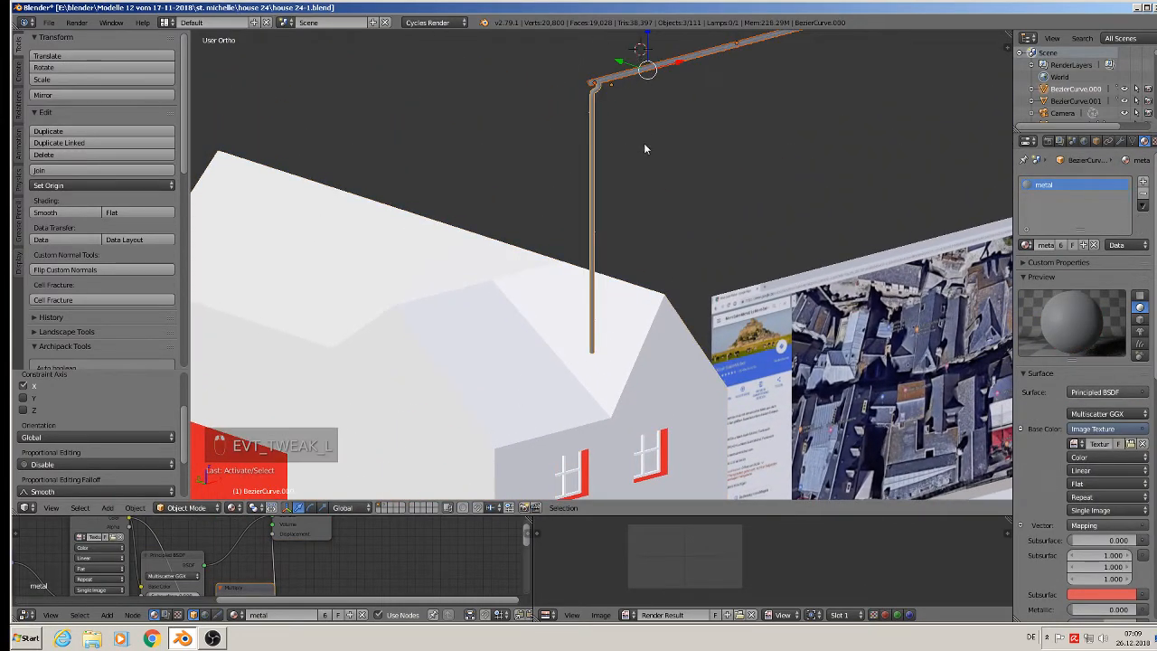
left_click_drag(649, 43, 586, 394)
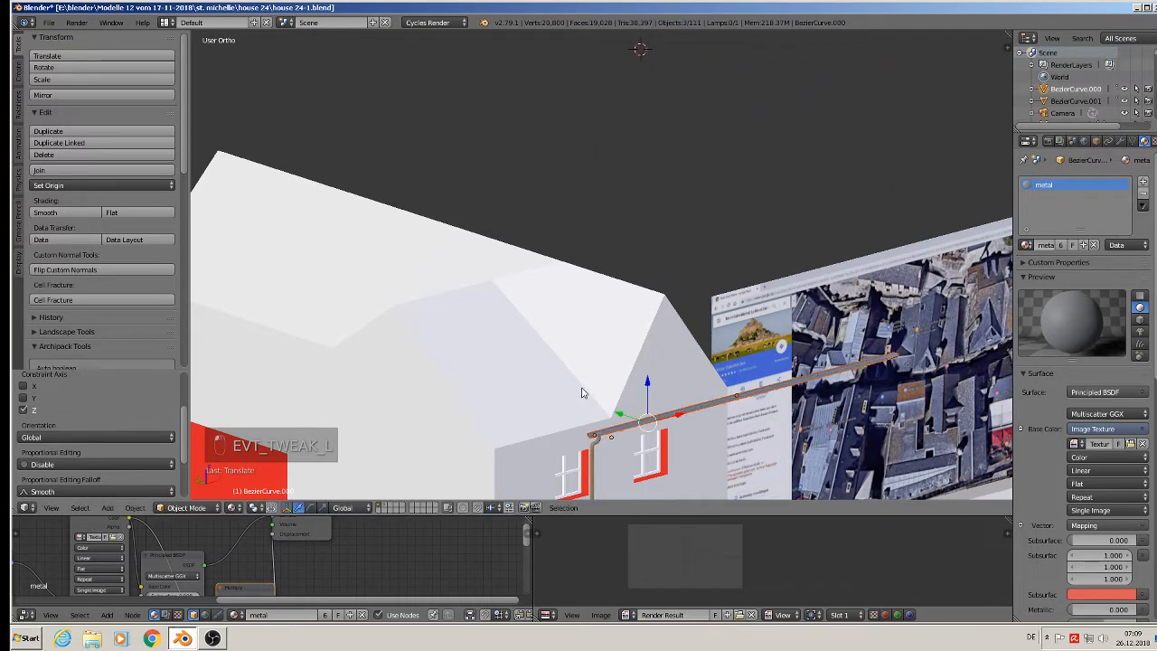
Move the gutter set along Y to the front wall and lower it further along Z.
middle_click_drag(583, 392, 588, 401)
middle_click_drag(588, 401, 742, 231, "shift")
left_click_drag(739, 166, 625, 153)
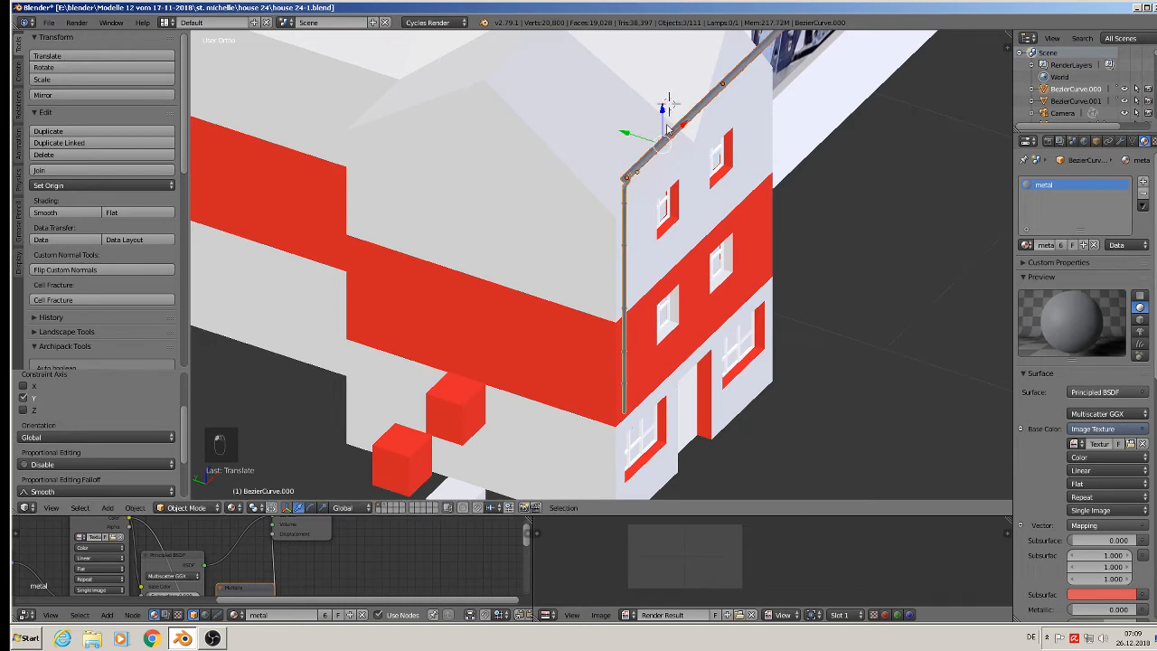
left_click_drag(663, 108, 661, 157)
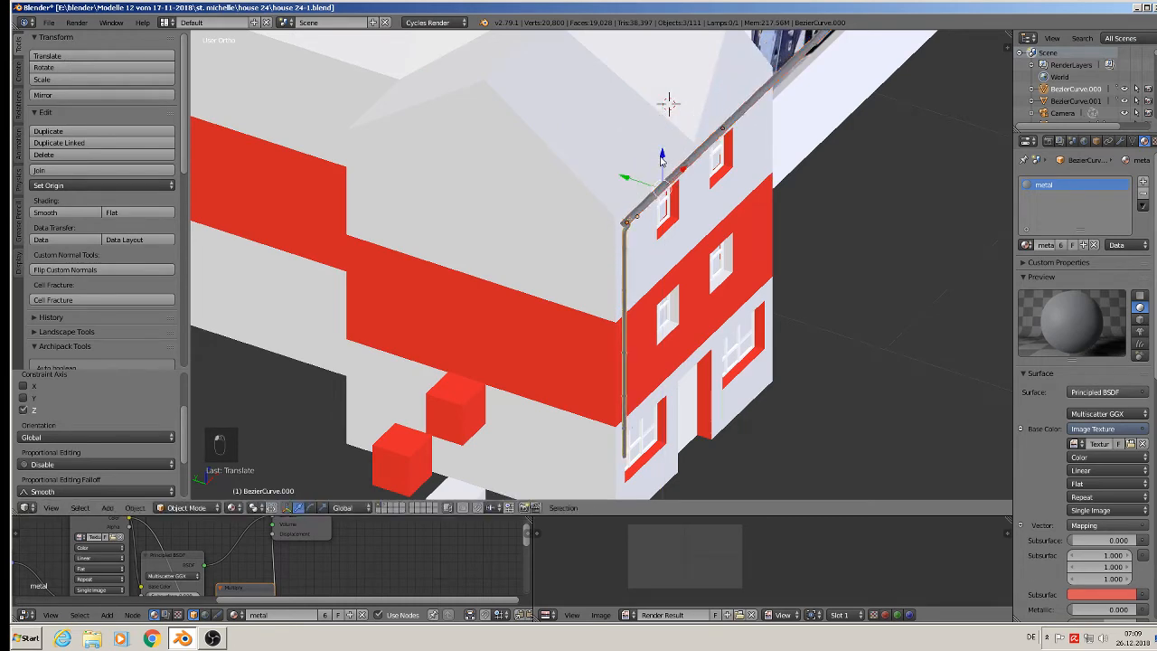
Scale the gutter set up uniformly by about 1.23 and shift it slightly along X to the façade's corner.
middle_click_drag(645, 223, 547, 179)
scroll(726, 237, "up", 1)
middle_click_drag(726, 238, 627, 245, "shift")
key("s")
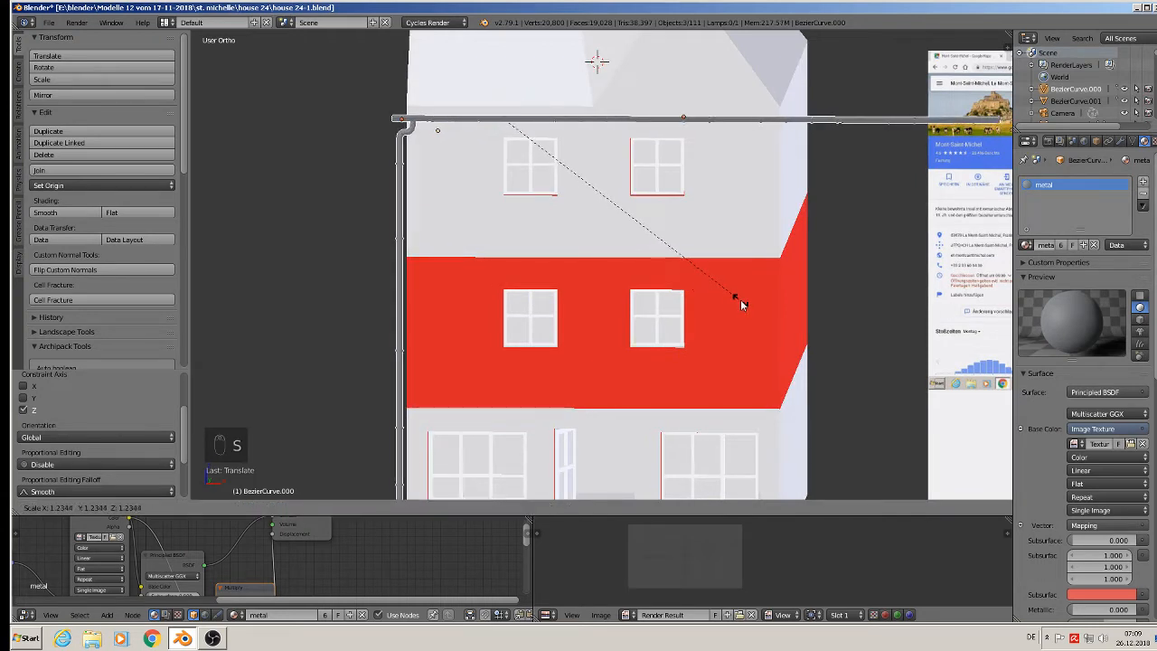
left_click(741, 300)
key("g")
key("x")
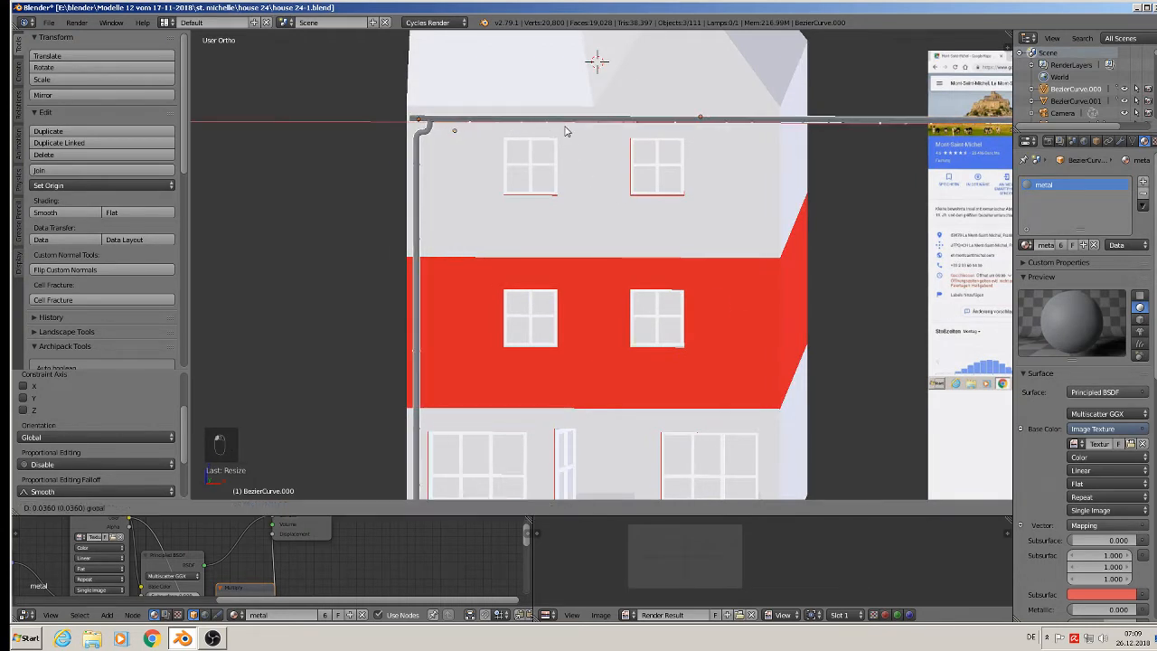
left_click(562, 134)
Raise the gutter set slightly along Z to the eaves line and adjust it along Y against the front wall.
left_click(515, 89)
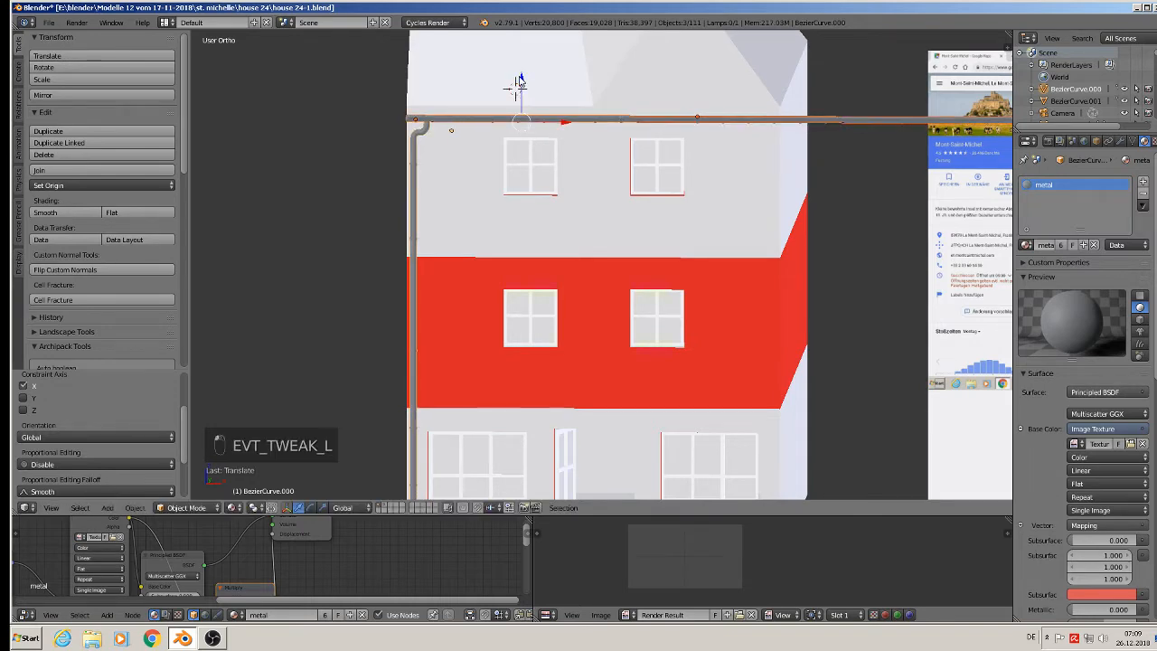
left_click_drag(520, 83, 521, 74)
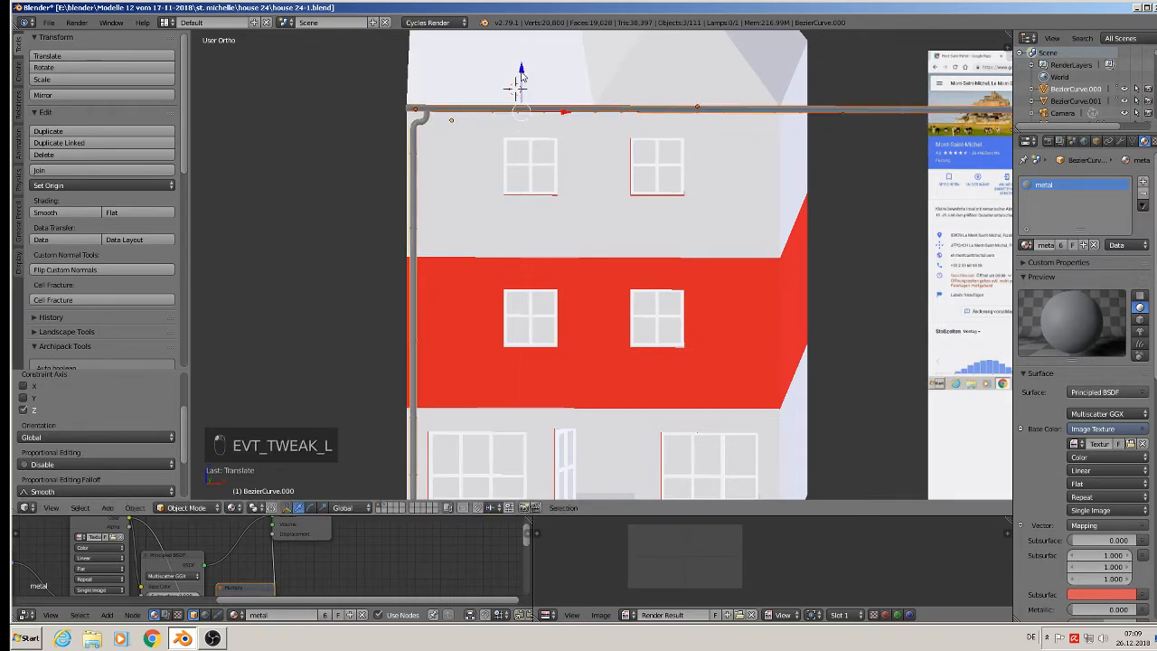
scroll(531, 142, "down", 1)
middle_click_drag(534, 150, 647, 206)
scroll(536, 193, "up", 5)
middle_click_drag(536, 193, 559, 194)
left_click_drag(616, 149, 617, 158)
scroll(616, 159, "down", 2)
Edit the horizontal gutter's mesh and delete the vertices of its end section beyond the façade.
middle_click_drag(690, 265, 604, 240)
scroll(587, 289, "down", 3)
middle_click_drag(576, 338, 458, 215, "shift")
middle_click_drag(459, 215, 412, 214)
middle_click_drag(595, 161, 540, 362, "shift")
scroll(653, 244, "up", 4)
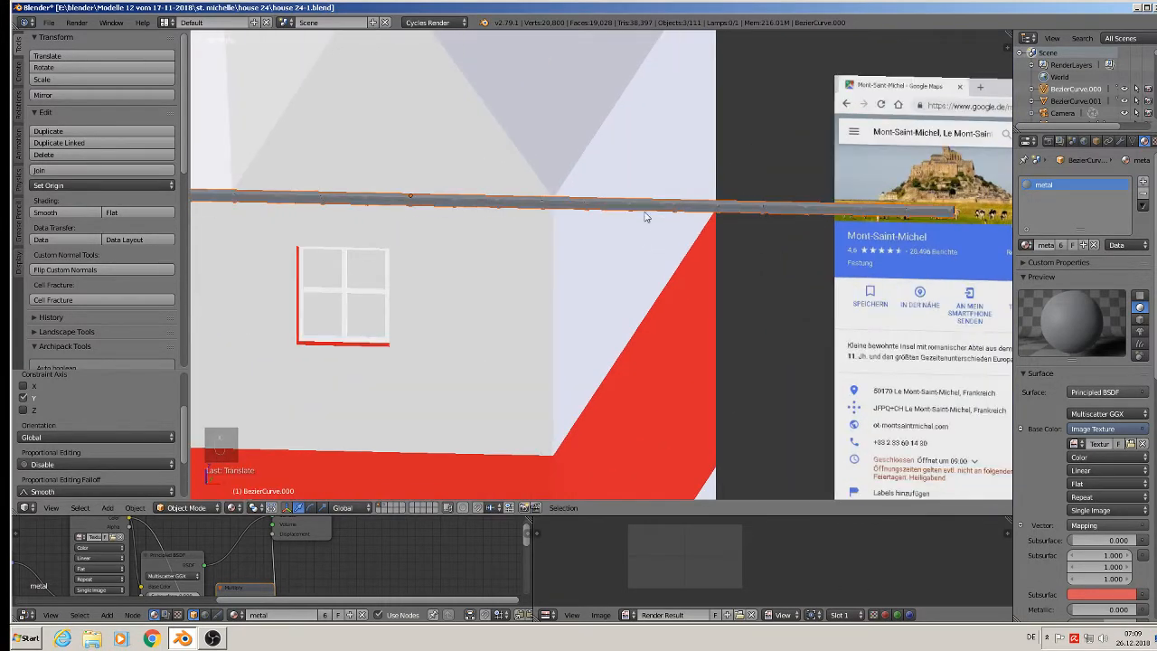
right_click(645, 207)
key("Tab")
scroll(768, 235, "down", 2)
scroll(784, 238, "up", 2)
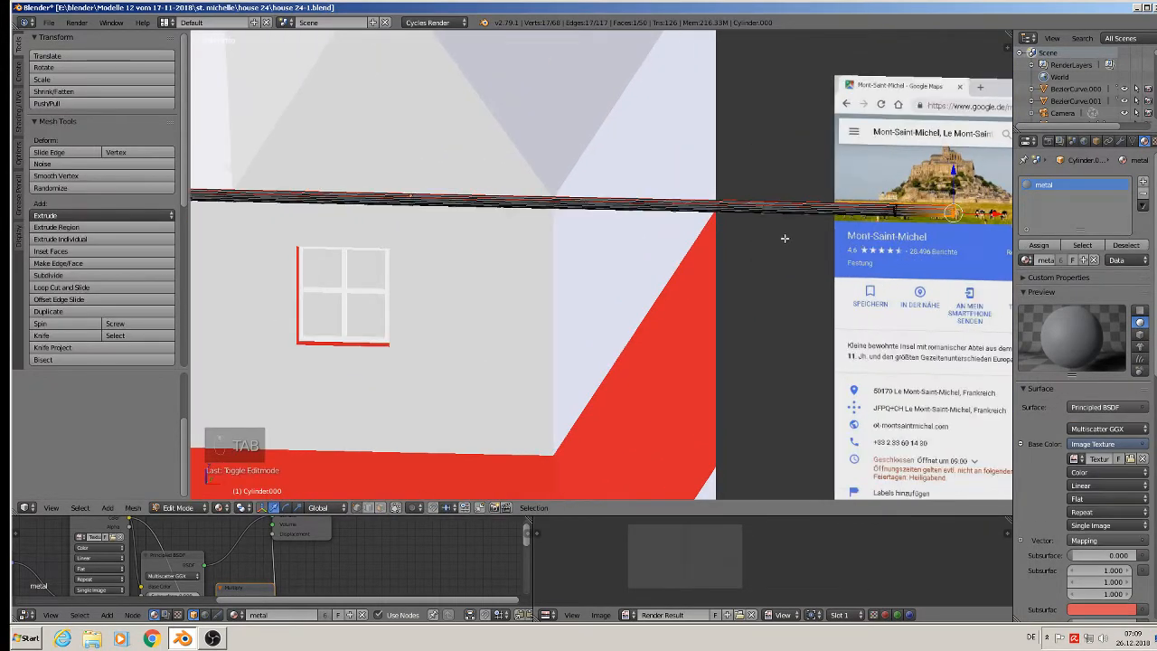
key("x")
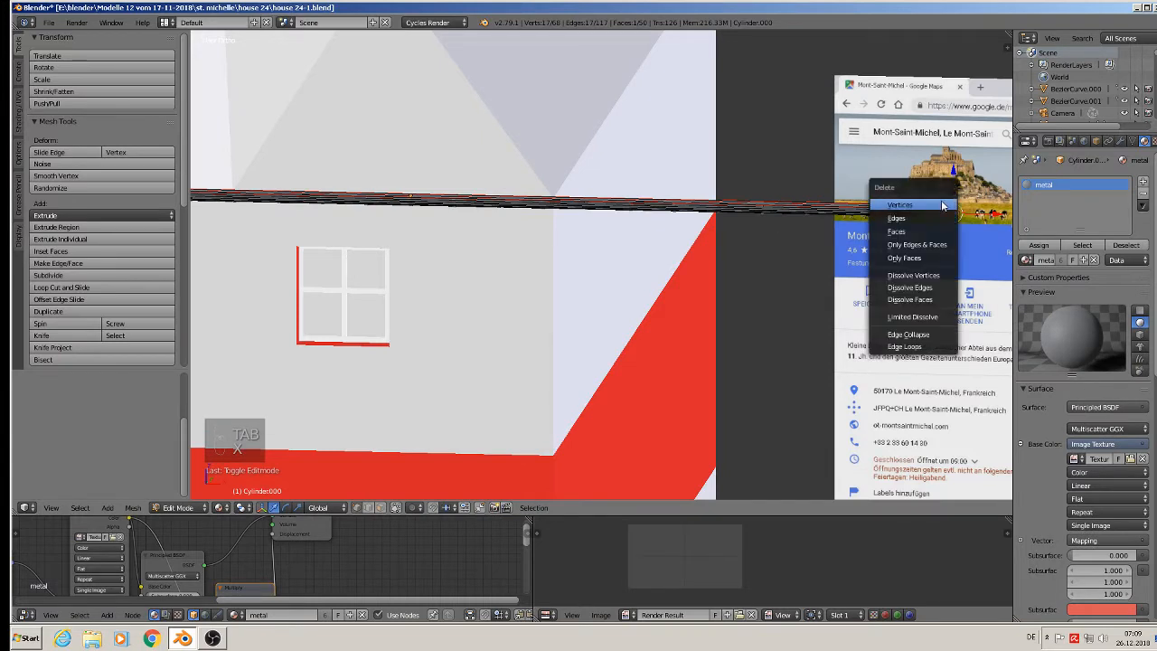
left_click(941, 200)
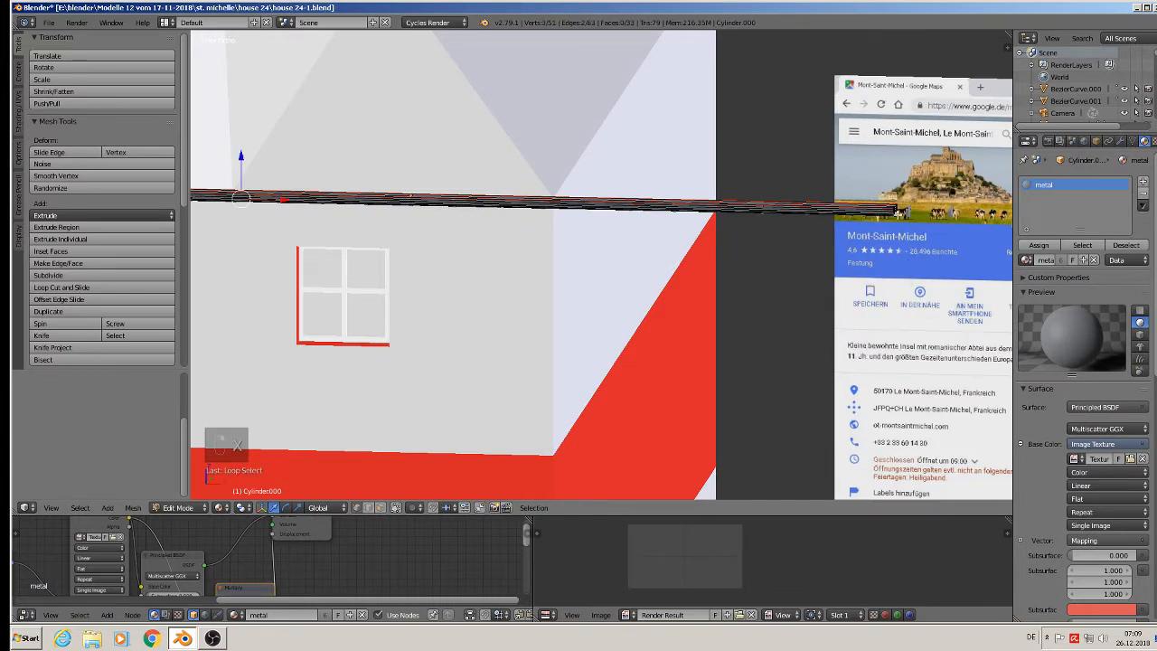
Cap the gutter's open end with a face and pull that end back along X to the façade's corner.
right_click(893, 210, "alt")
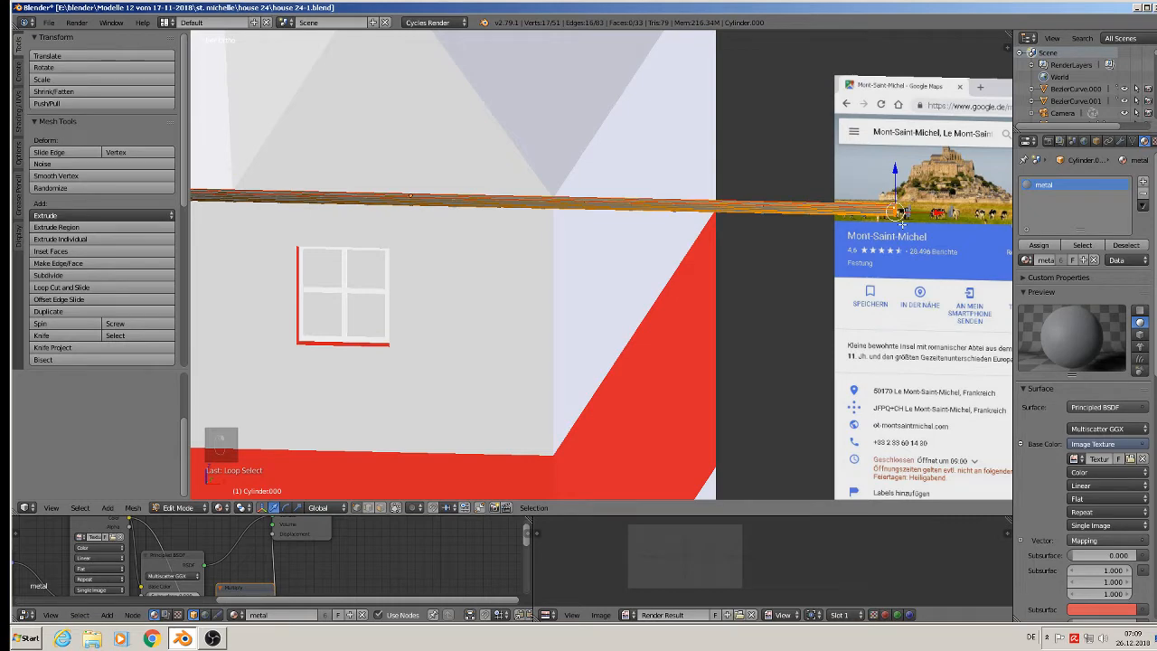
middle_click_drag(901, 222, 891, 234)
key("f")
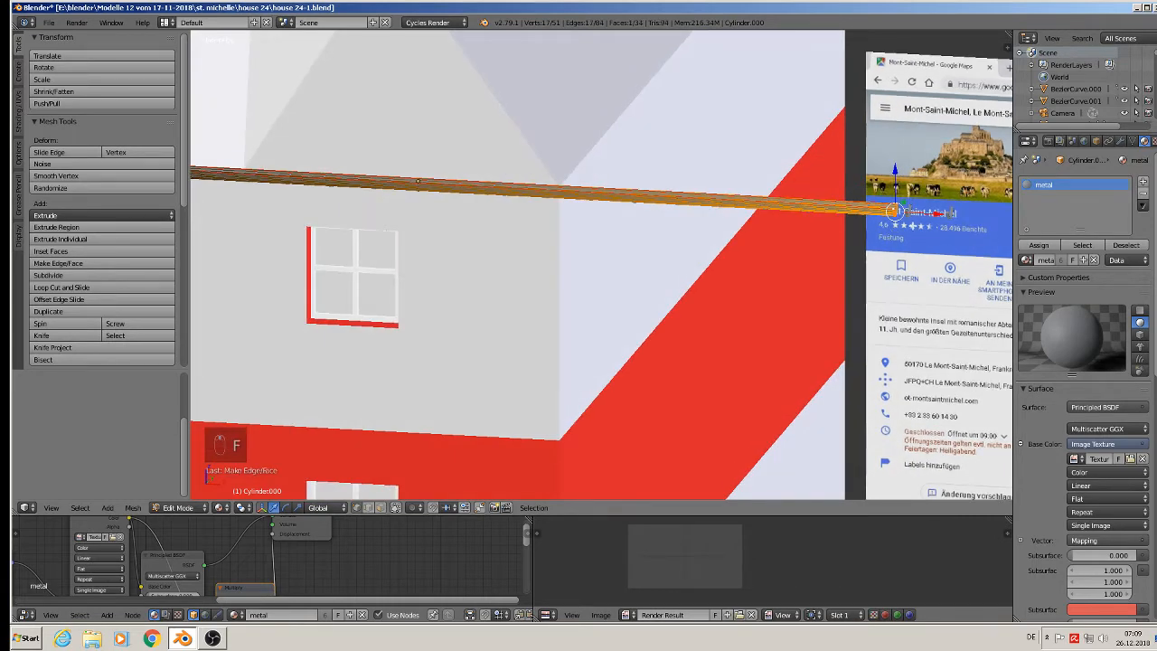
key("g")
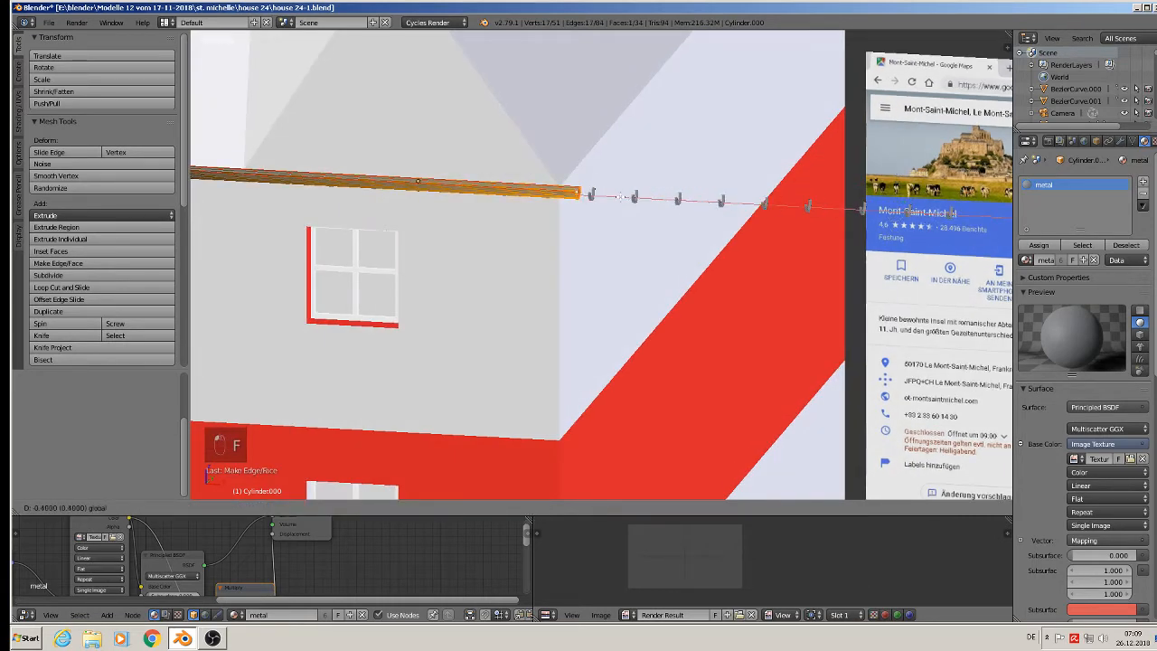
left_click(601, 199)
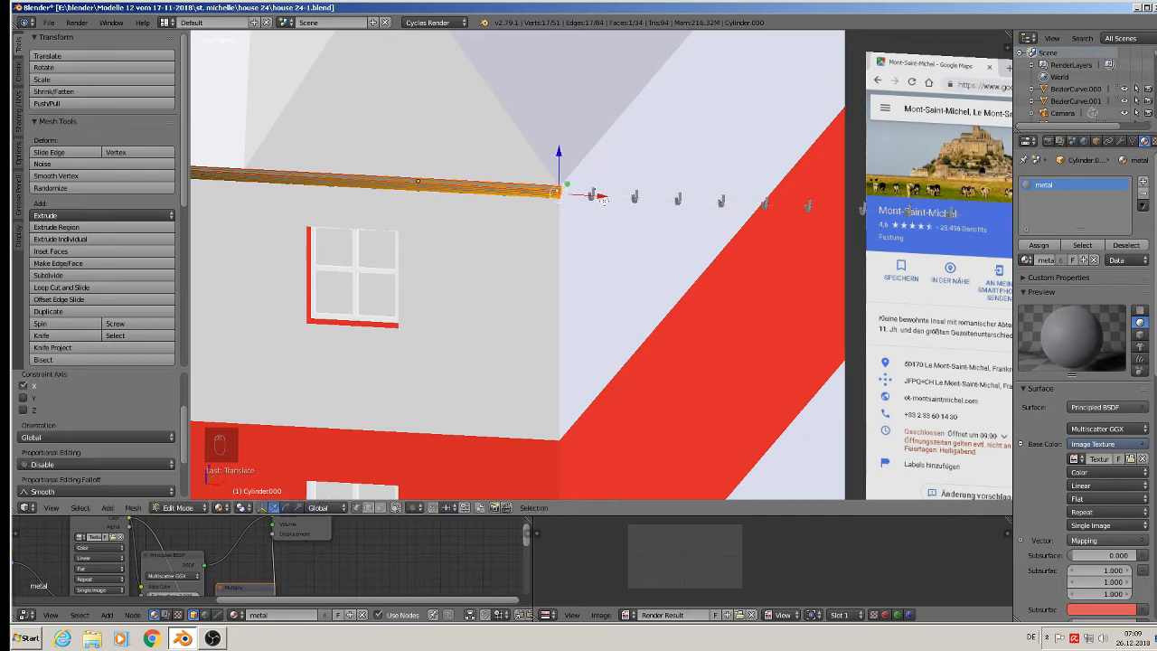
scroll(614, 206, "down", 3)
middle_click_drag(628, 217, 580, 218, "shift")
key("Tab")
Delete the vertices of the gutter brackets that extend past the end of the shortened gutter.
right_click(604, 210)
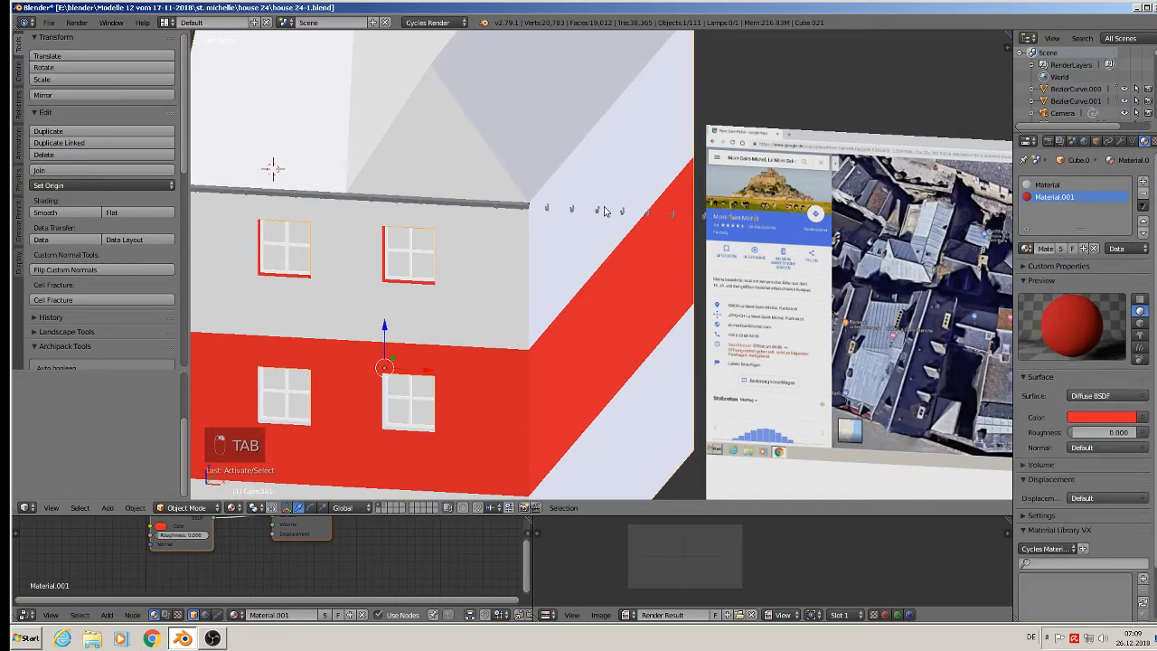
right_click(598, 209)
key("Tab")
scroll(597, 210, "up", 2)
middle_click_drag(597, 210, 622, 219)
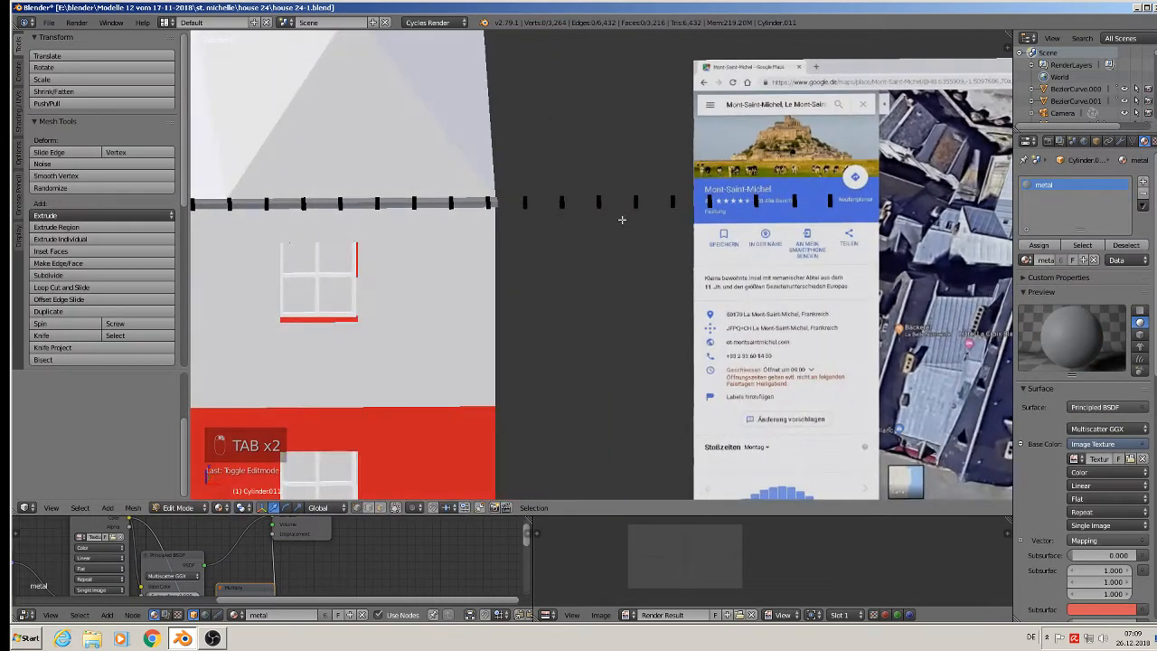
key("b")
key("b")
key("b")
left_click_drag(837, 241, 510, 171)
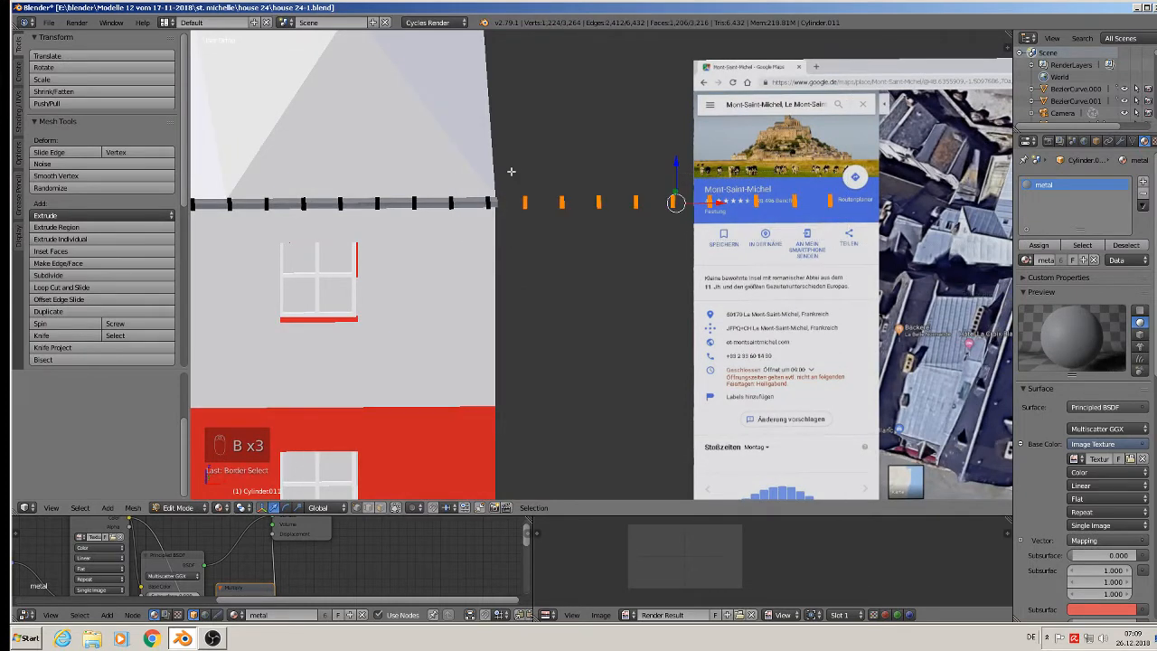
key("x")
left_click(511, 172)
middle_click_drag(199, 388, 577, 179, "shift")
scroll(576, 179, "down", 3)
scroll(494, 345, "up", 2)
key("Tab")
Extend the downpipe's lower end along Z down to the base of the front wall.
right_click(475, 347)
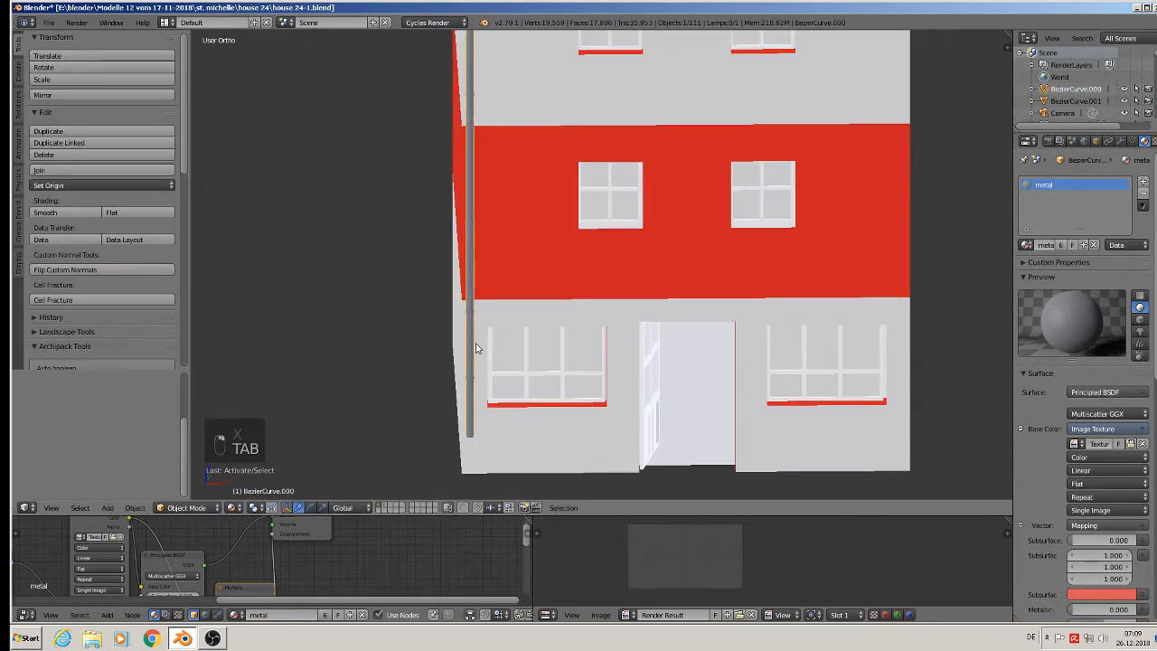
key("Tab")
scroll(468, 400, "up", 1)
scroll(493, 402, "up", 2)
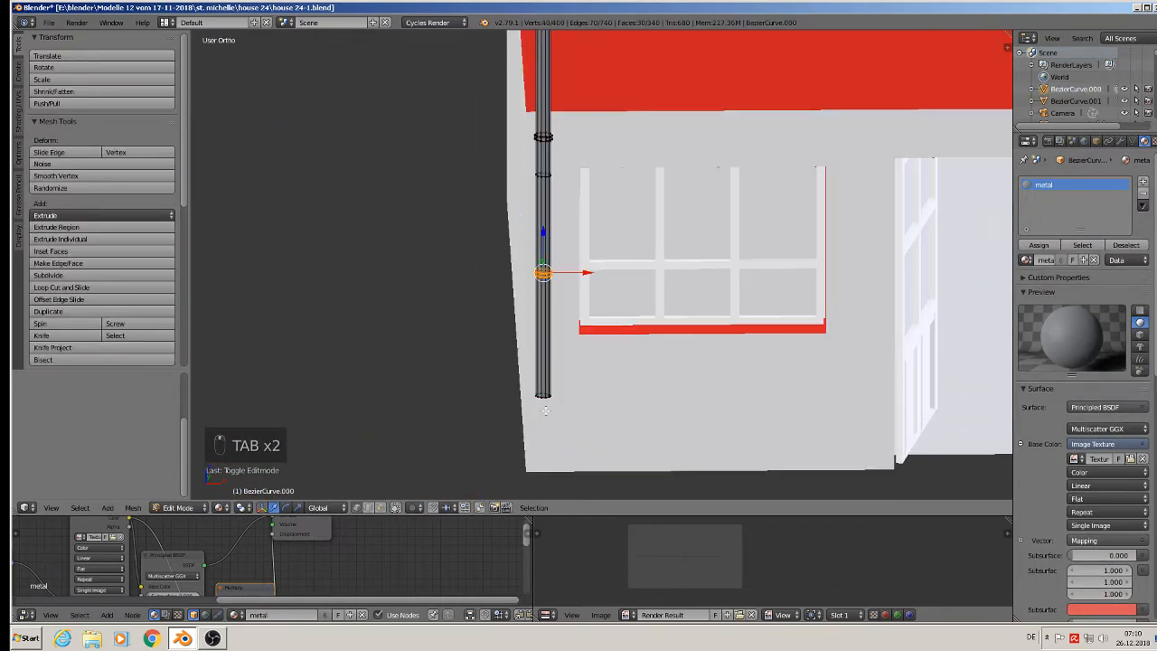
right_click(542, 397, "alt")
left_click_drag(539, 364, 537, 432)
Select all connected geometry of the lowest pipe clamp on the downpipe.
right_click(545, 271)
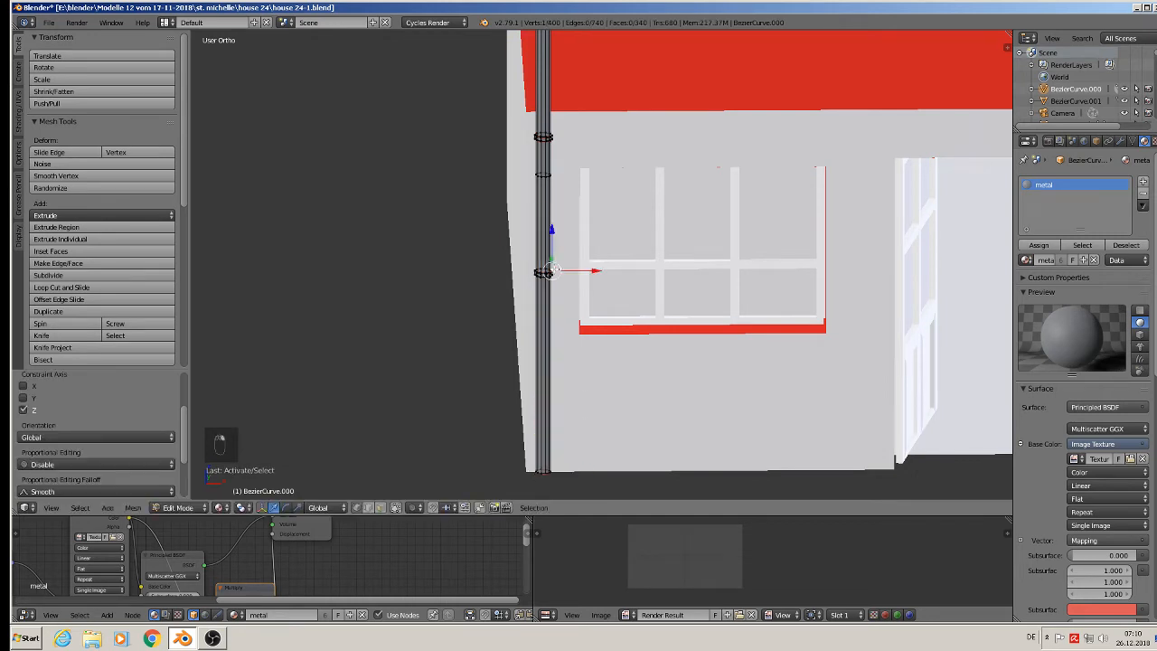
key("l")
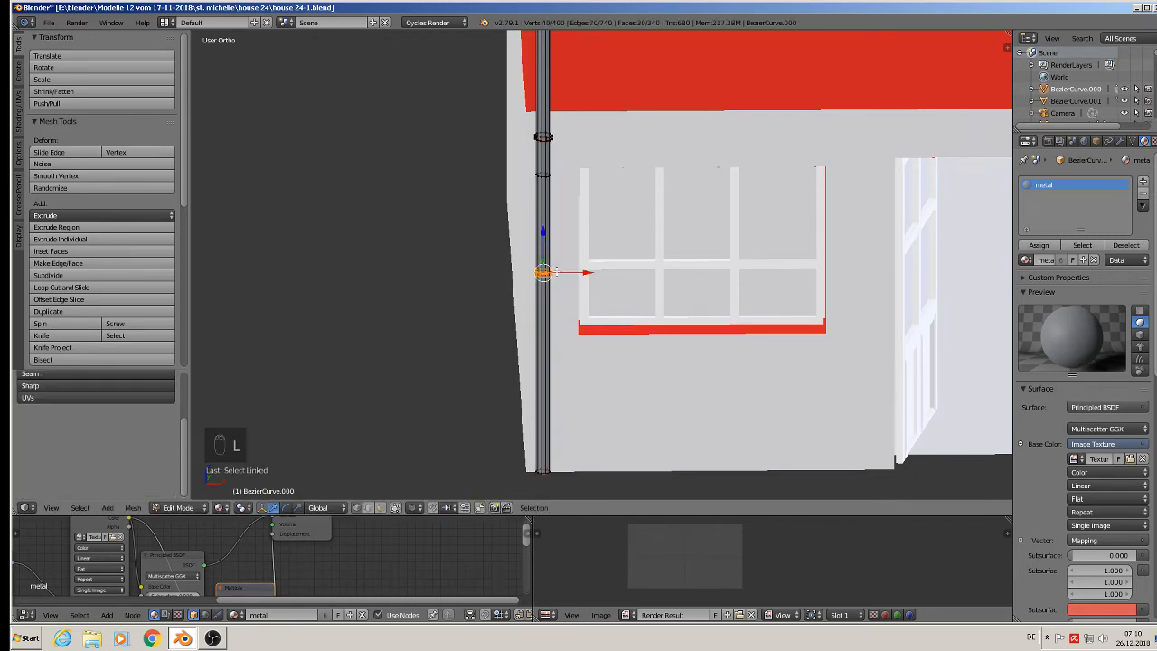
Duplicate the selected pipe ring and place the copy on the lower part of the downpipe, finishing the mesh edit.
key("shift+d")
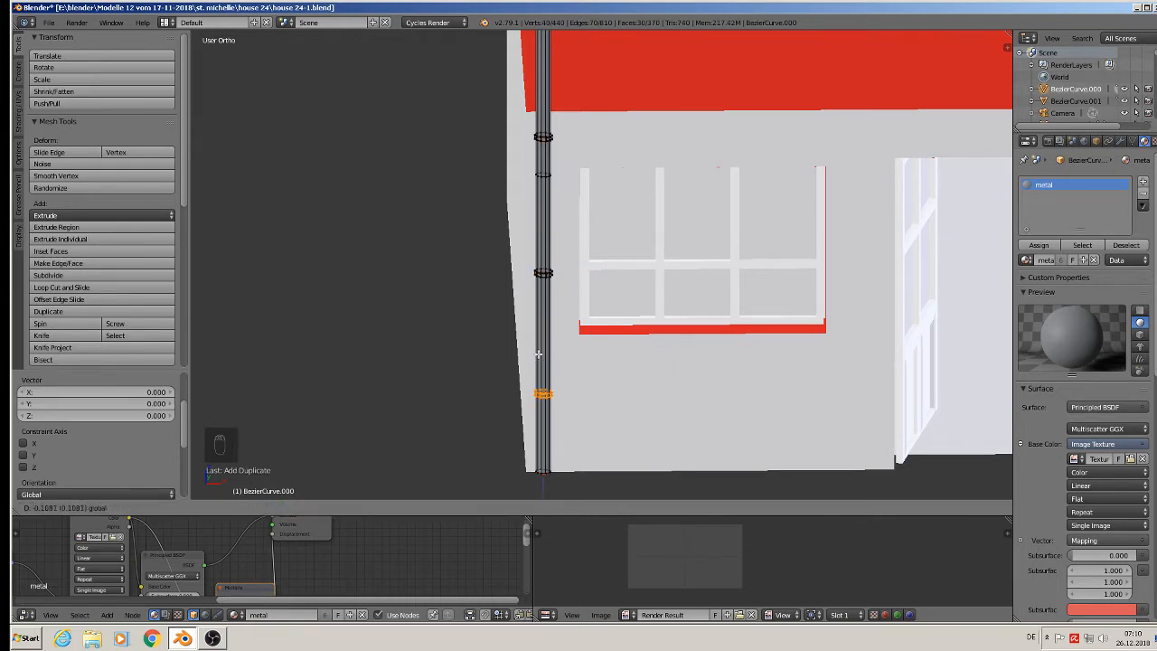
left_click(538, 354)
key("Tab")
scroll(567, 335, "down", 3)
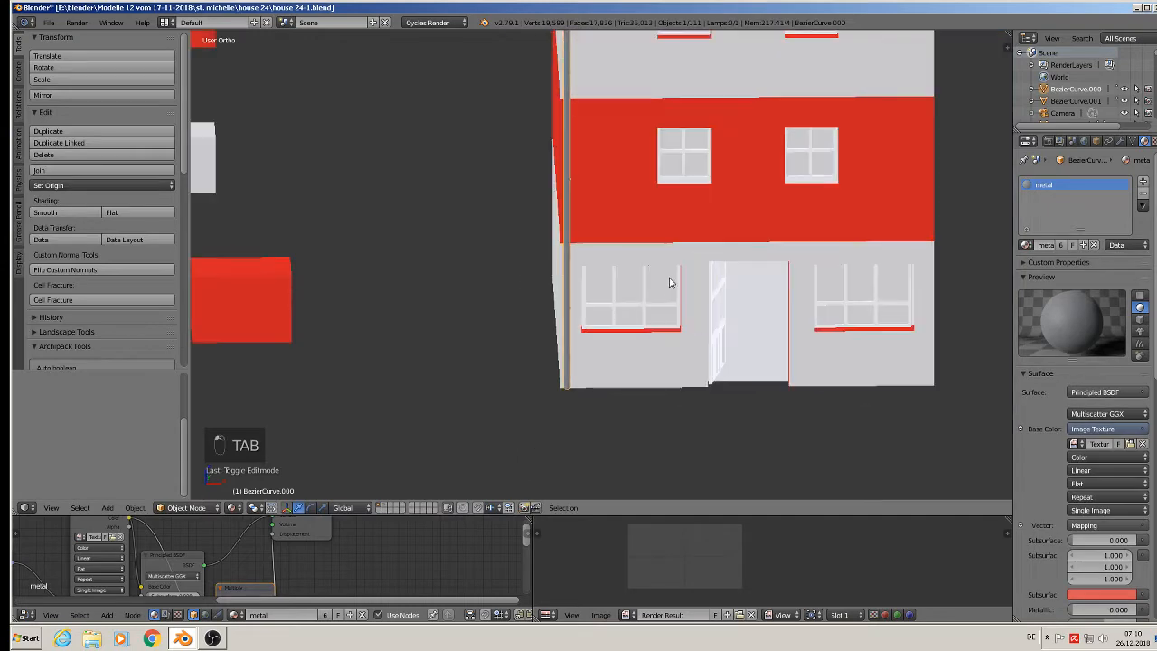
scroll(591, 452, "up", 1)
middle_click_drag(592, 452, 261, 125)
Save the current file and save it again under the new name house 24-2.blend.
left_click(50, 23)
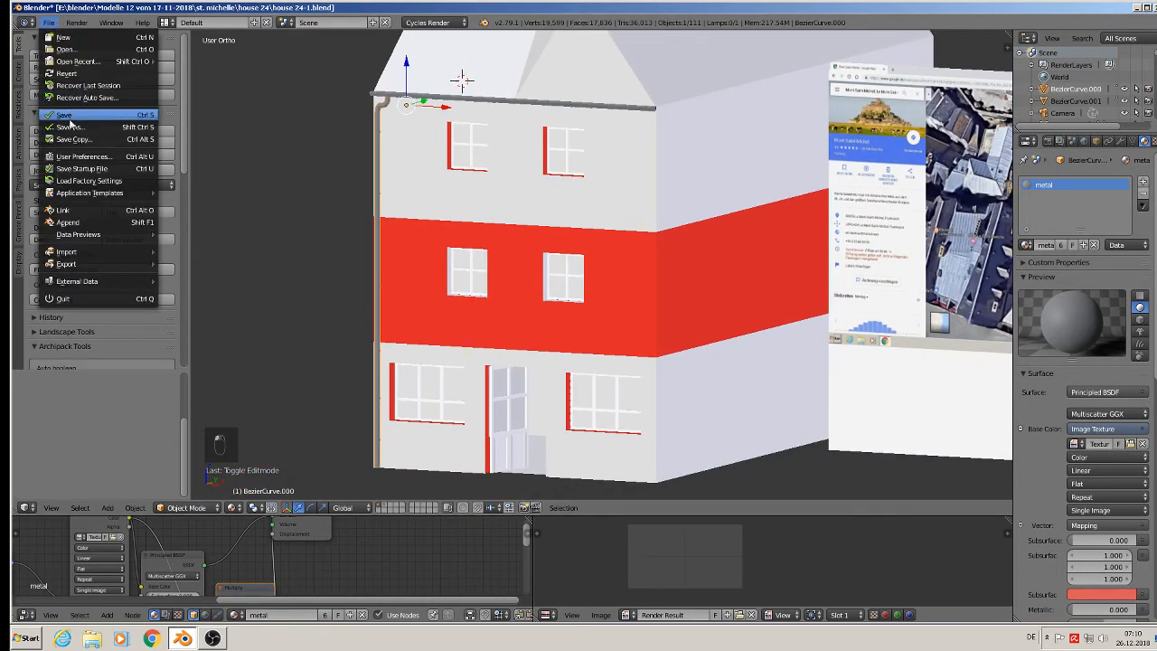
left_click(69, 115)
left_click(49, 23)
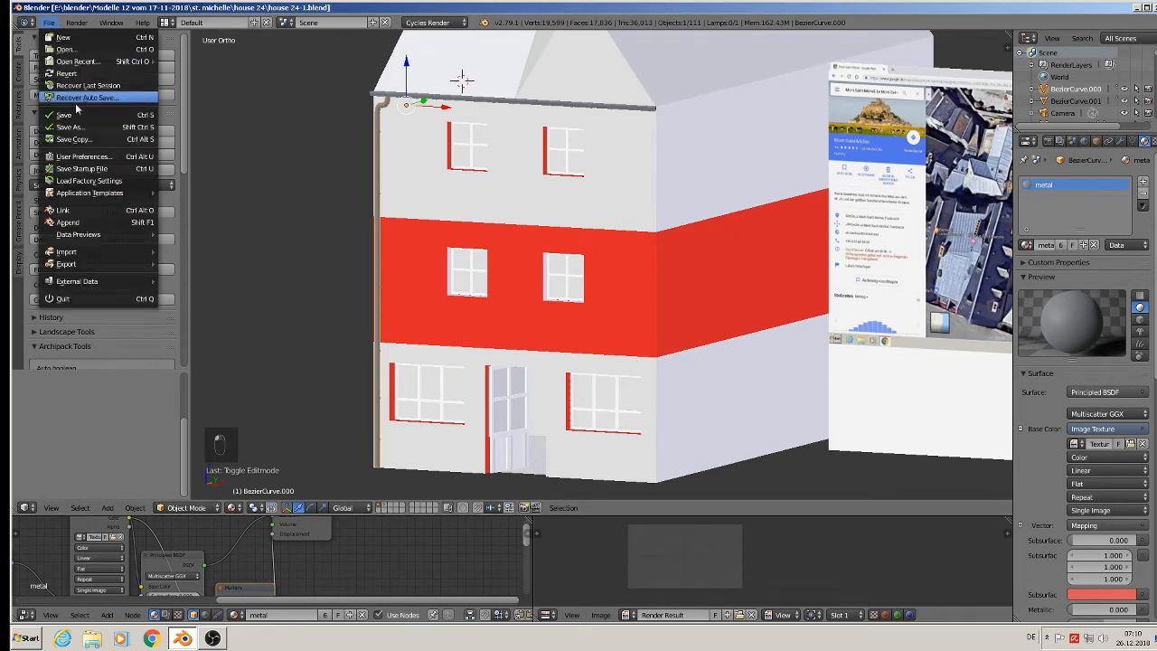
left_click(74, 127)
left_click(196, 68)
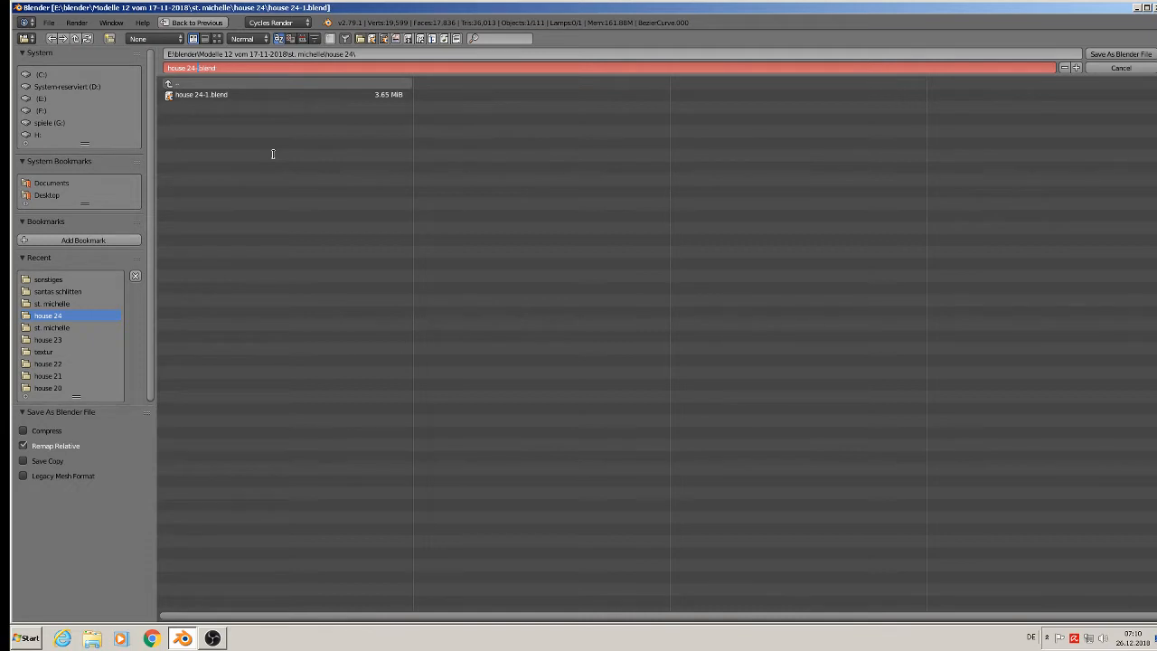
left_click(1120, 54)
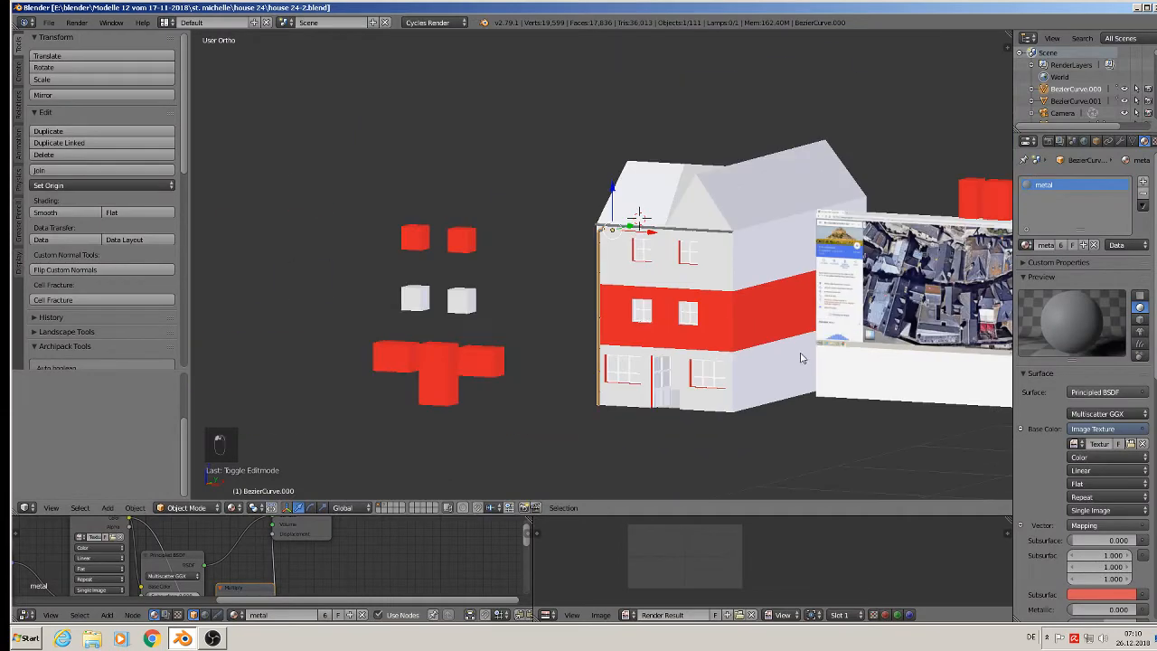
Examine the street-view reference photo of the stone facade and its shop awning.
middle_click_drag(800, 358, 483, 361)
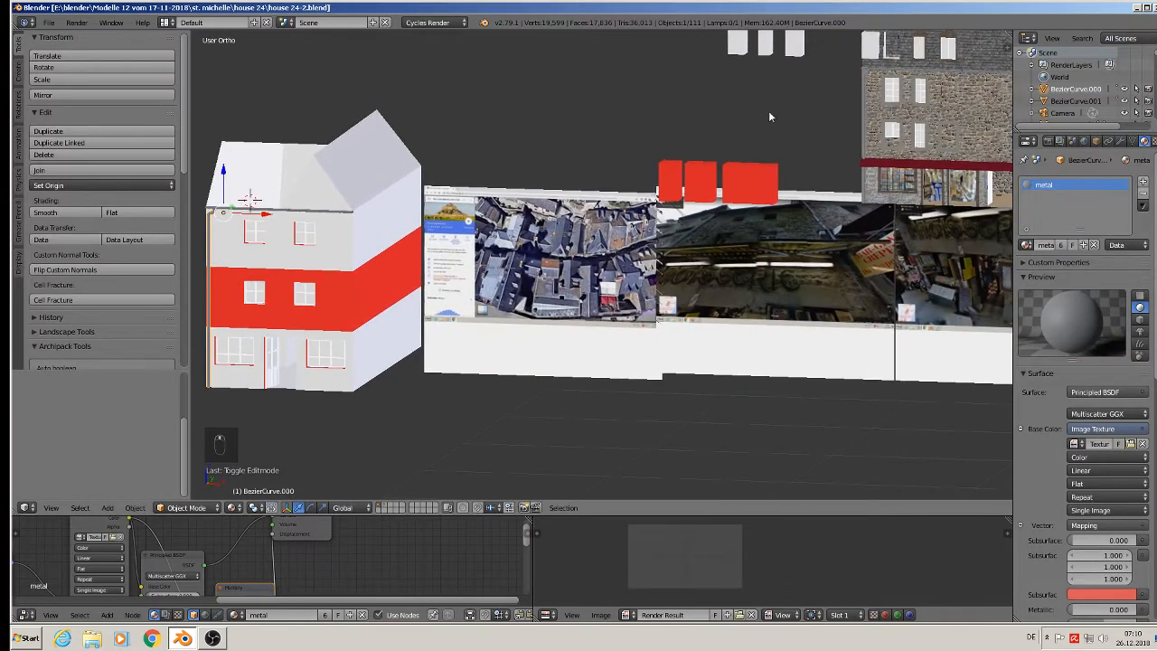
scroll(630, 221, "up", 6)
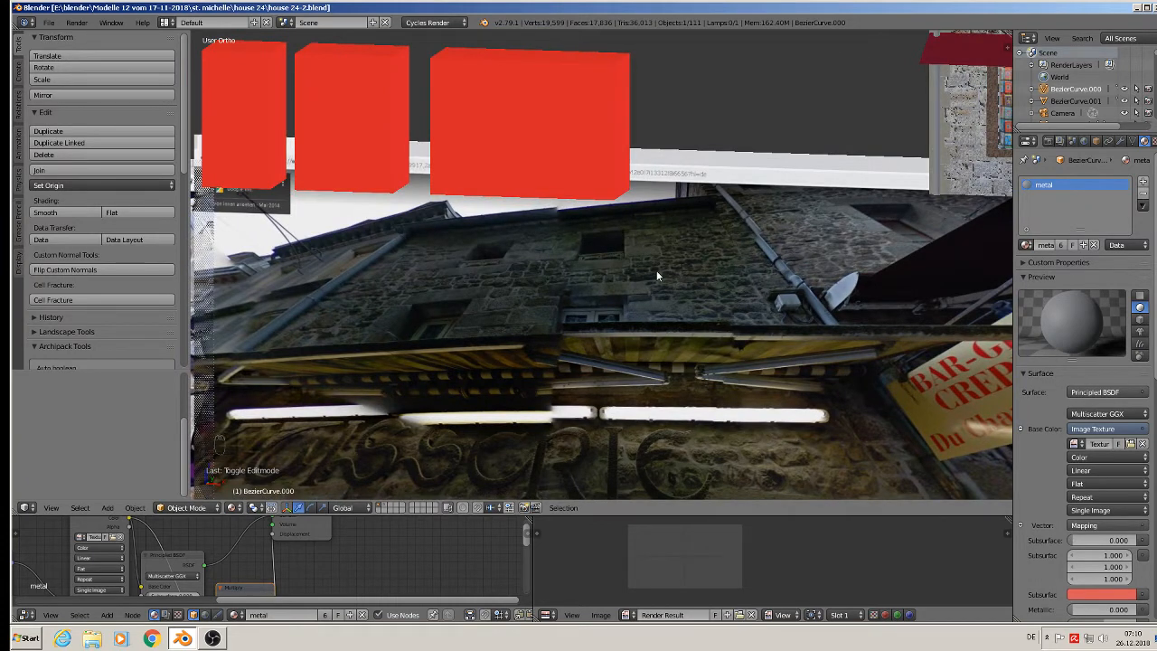
scroll(656, 270, "down", 6)
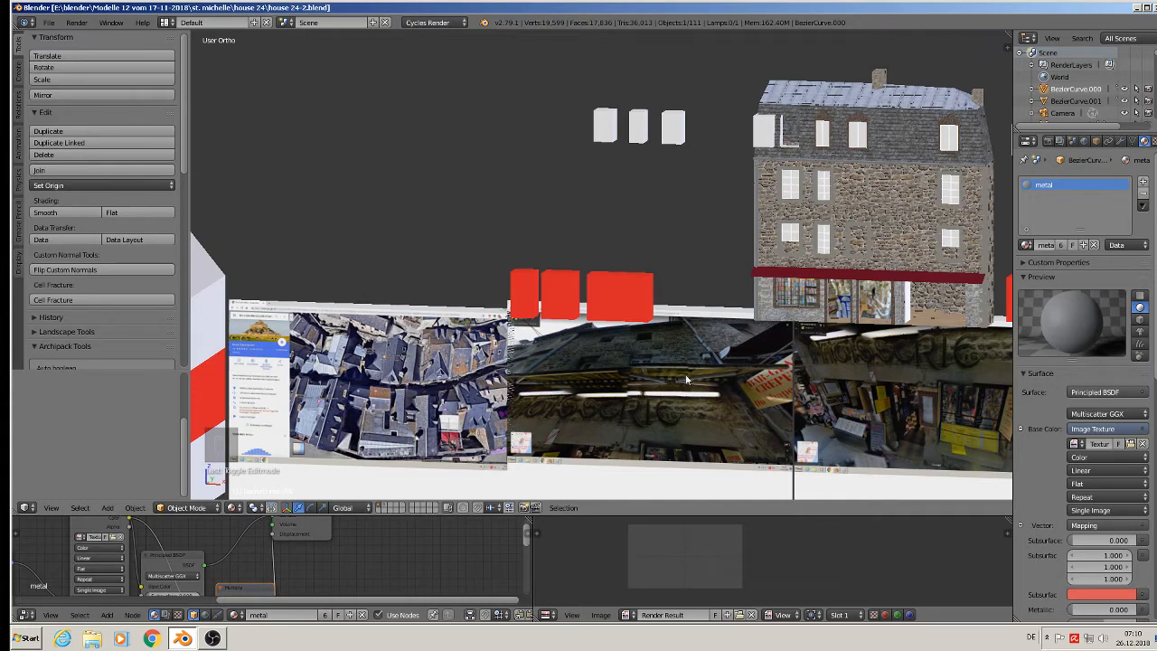
scroll(687, 379, "down", 4)
middle_click_drag(272, 361, 556, 353, "shift")
Extrude the house's two front edges above the ground floor outward and down into a sloping awning, selecting only visible geometry.
scroll(542, 307, "up", 6)
right_click(472, 309)
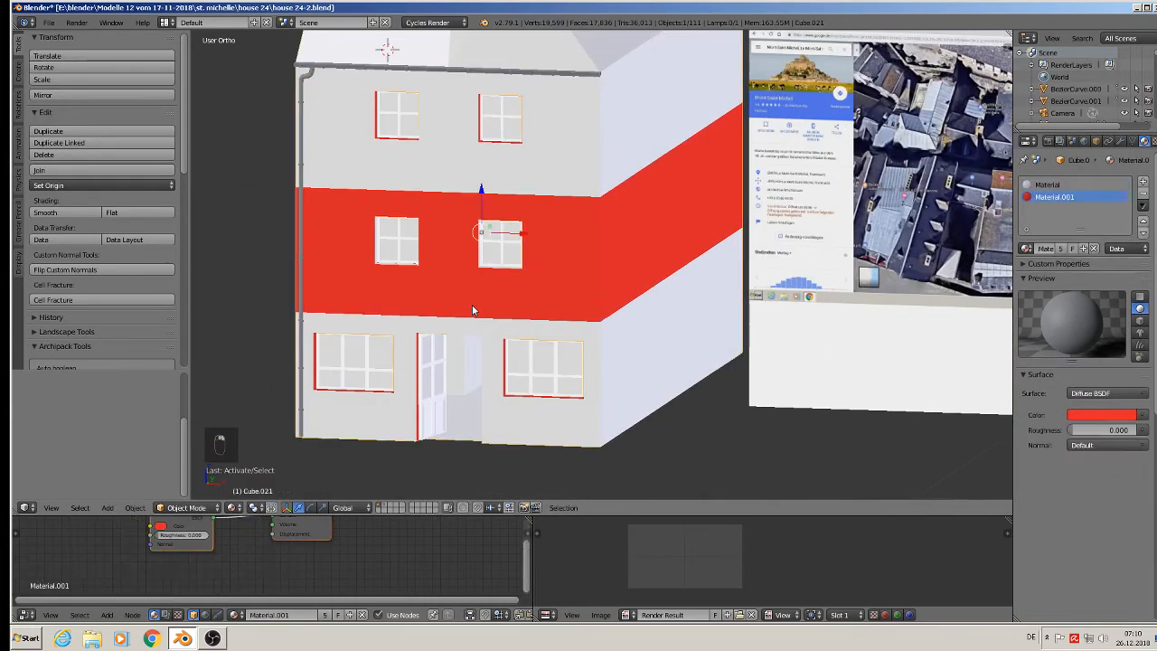
key("Tab")
scroll(470, 307, "up", 4)
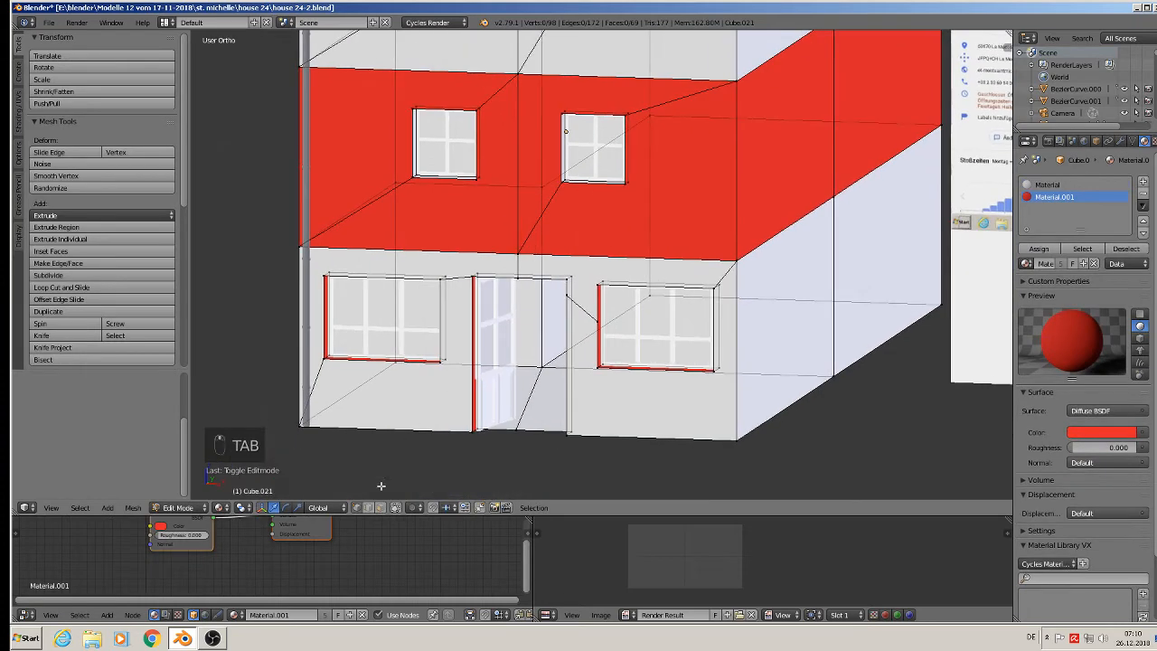
left_click(395, 507)
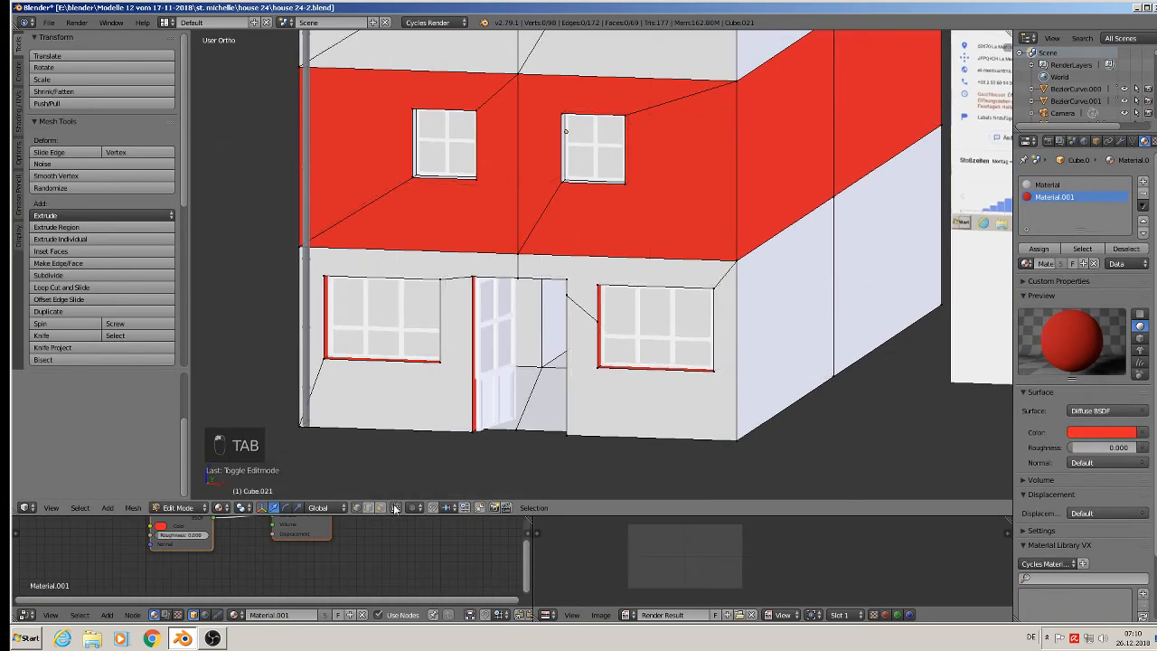
right_click(455, 252)
right_click(594, 260, "shift")
middle_click_drag(594, 309, 517, 354)
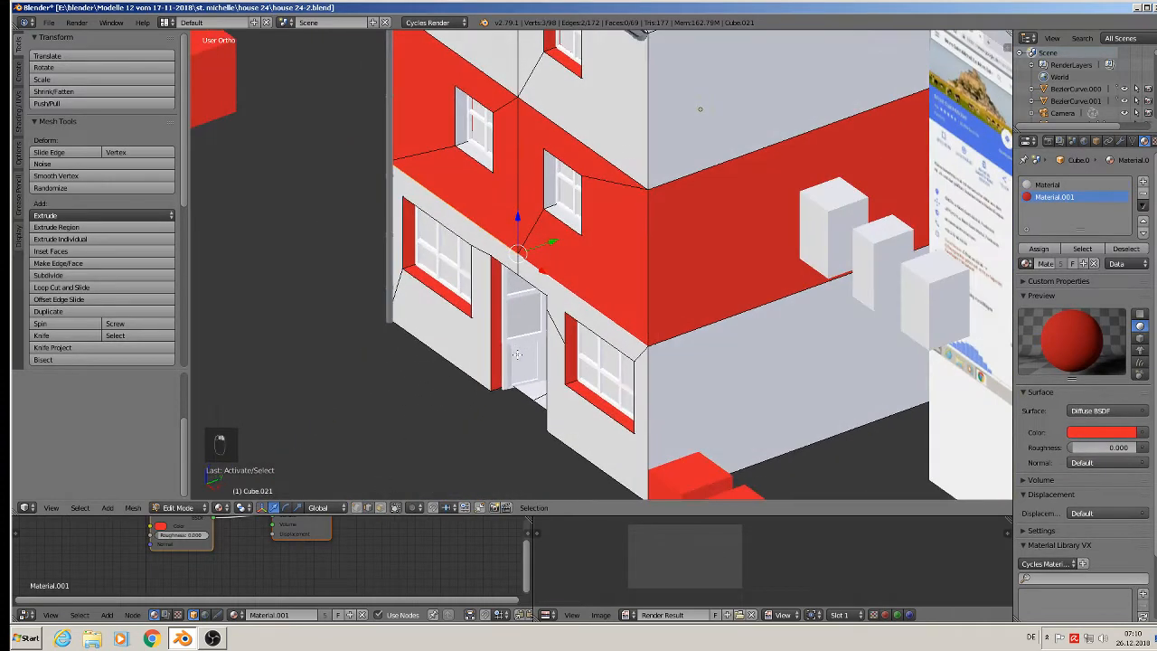
key("e")
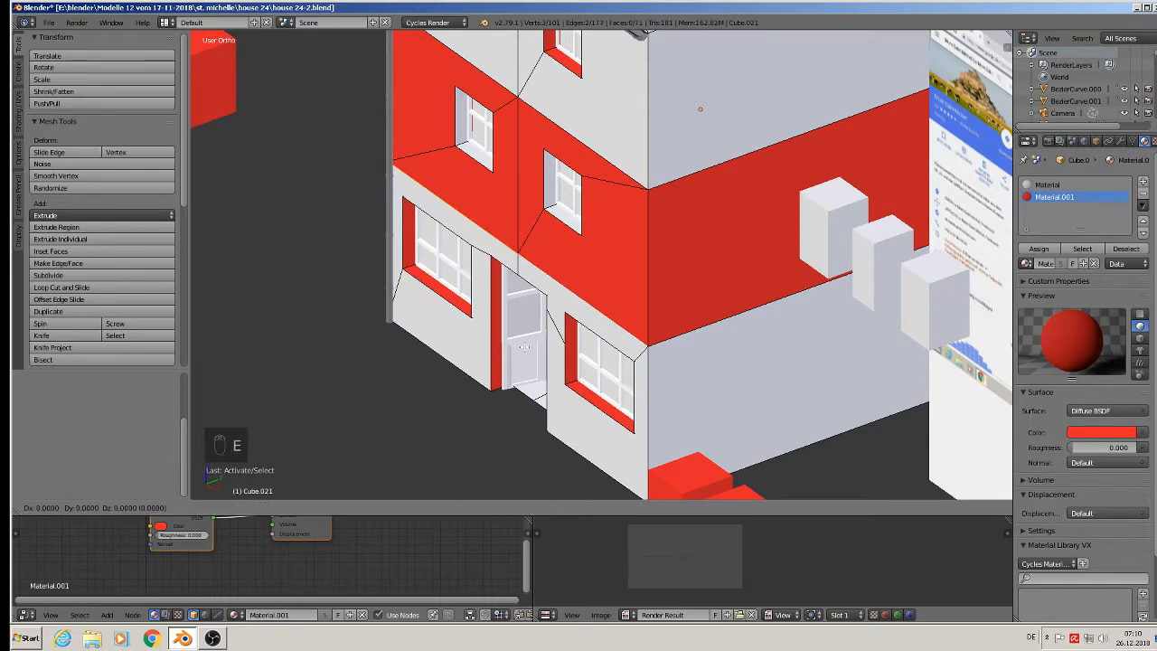
right_click(571, 293)
left_click_drag(557, 242, 443, 255)
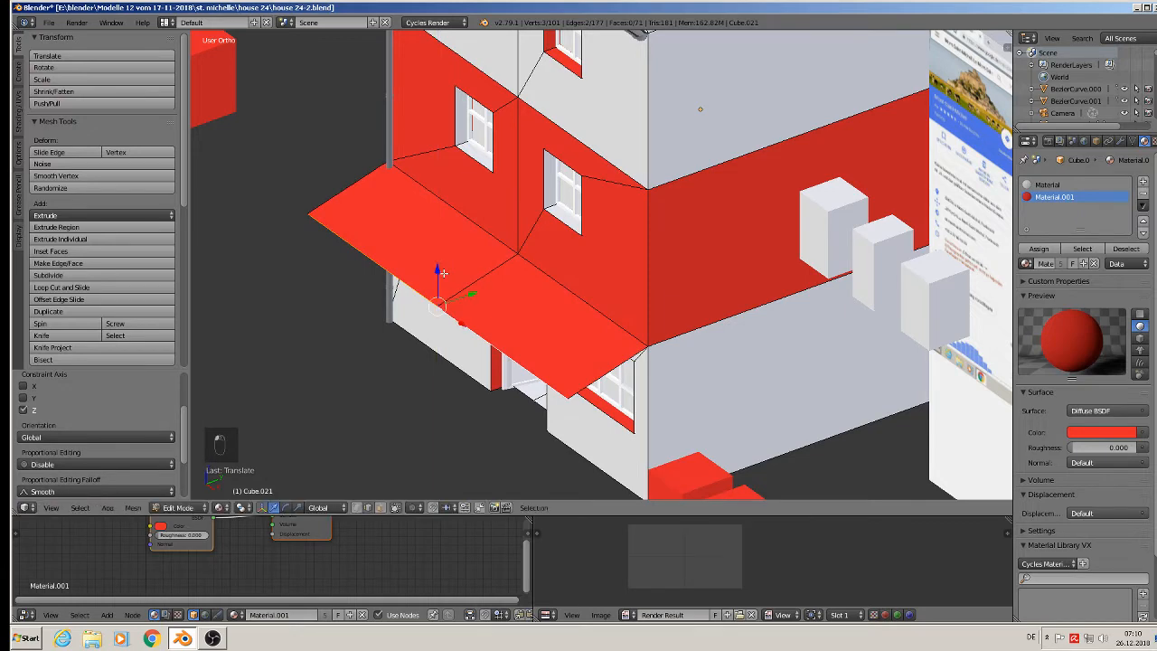
middle_click_drag(442, 255, 524, 235)
scroll(509, 235, "up", 2)
scroll(524, 235, "down", 3)
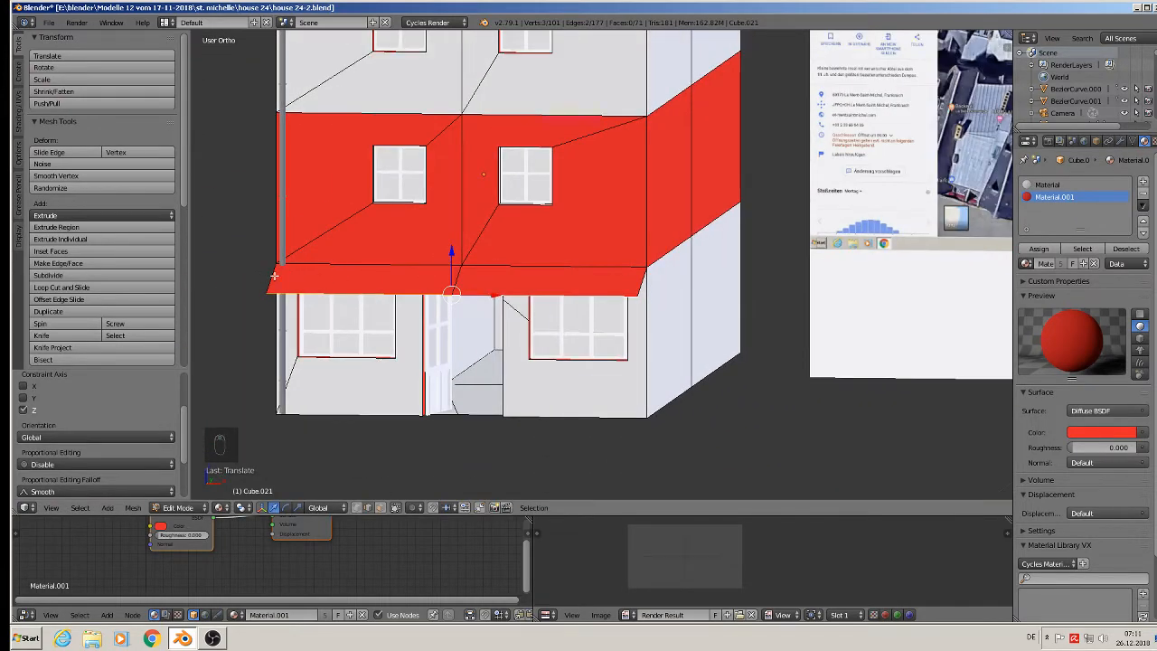
key("a")
Leave mesh editing and examine the windows and stonework in the street-view reference photo.
scroll(535, 291, "down", 3)
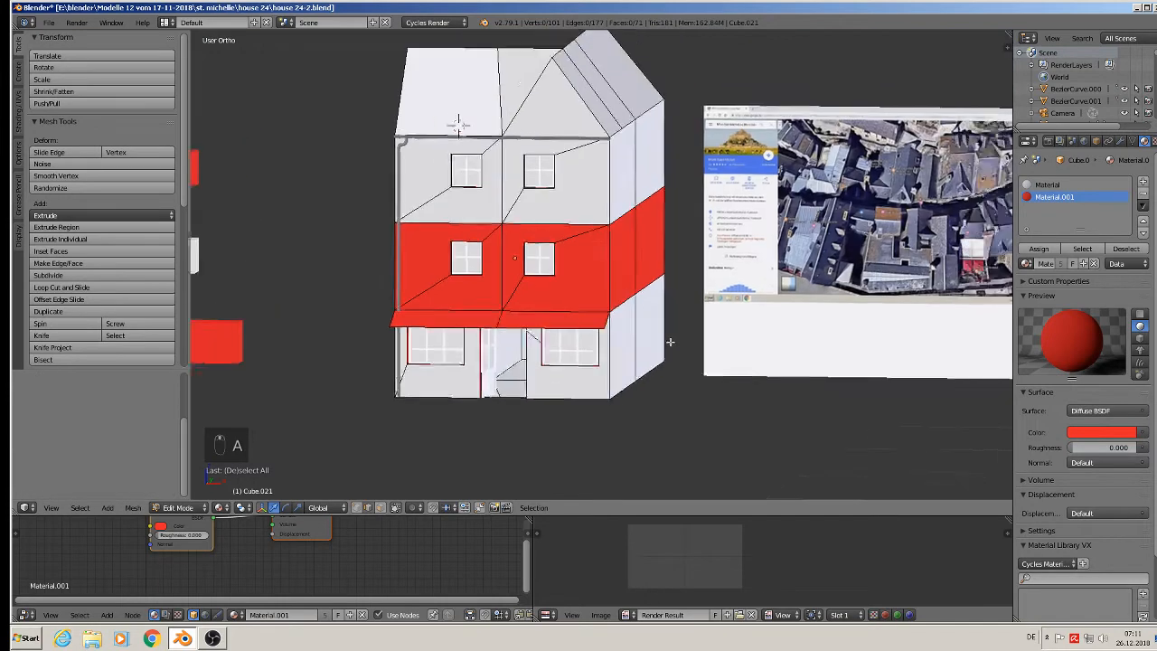
middle_click_drag(922, 318, 733, 343, "shift")
key("Tab")
scroll(729, 319, "down", 2)
scroll(682, 330, "up", 3)
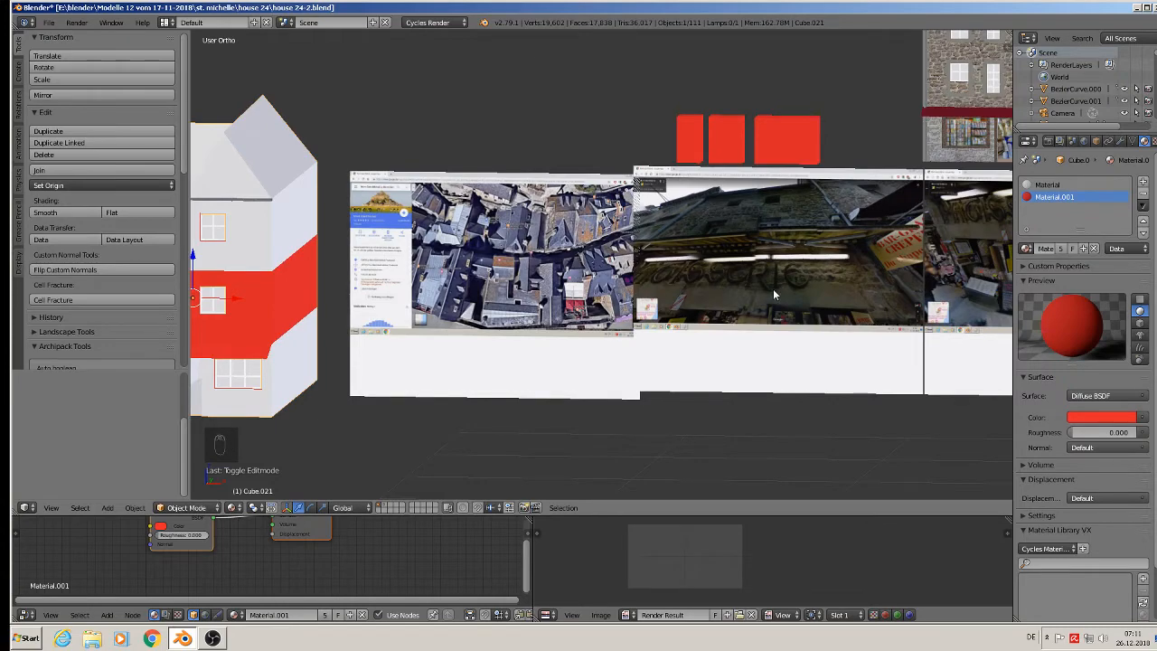
middle_click_drag(772, 288, 669, 349, "shift")
scroll(668, 298, "up", 4)
scroll(667, 299, "up", 3)
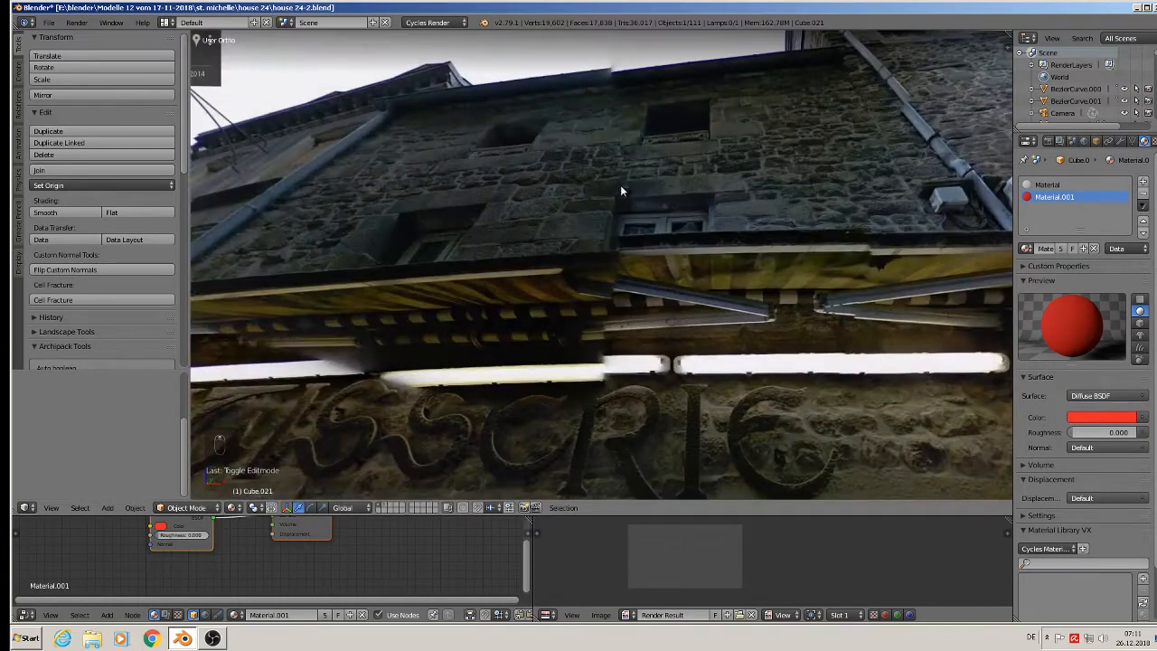
scroll(719, 294, "down", 10)
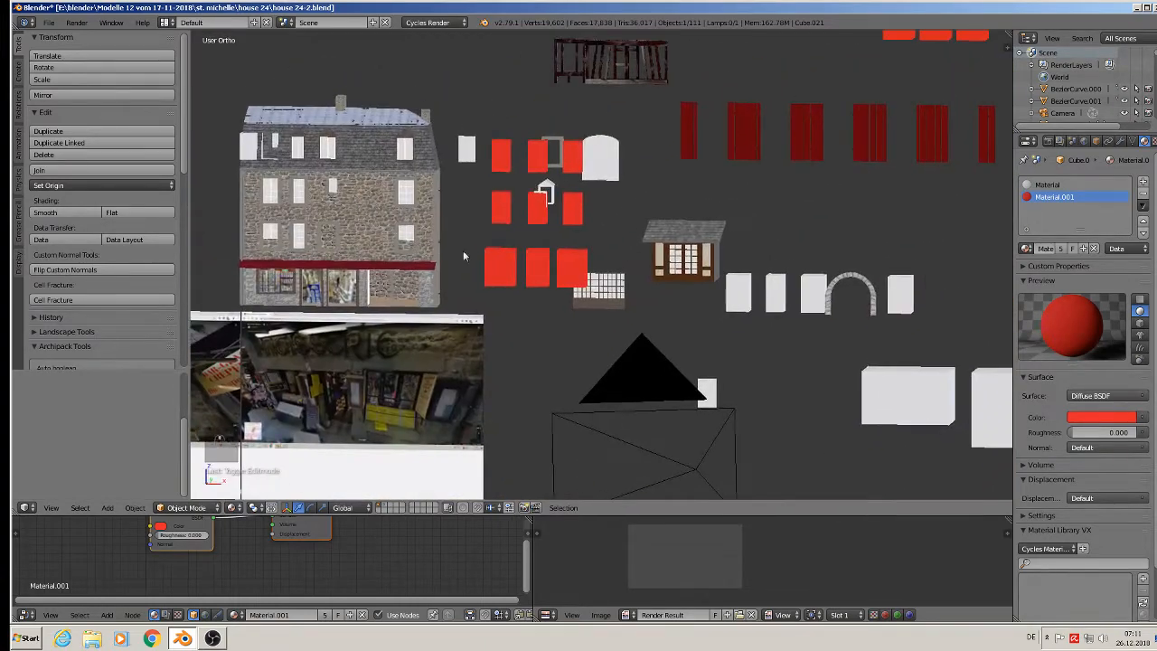
Select the two stone corner columns among the spare parts and move them together along the Y axis towards the houses.
middle_click_drag(463, 250, 580, 412, "shift")
scroll(556, 231, "up", 4)
scroll(556, 237, "down", 3)
right_click(518, 228)
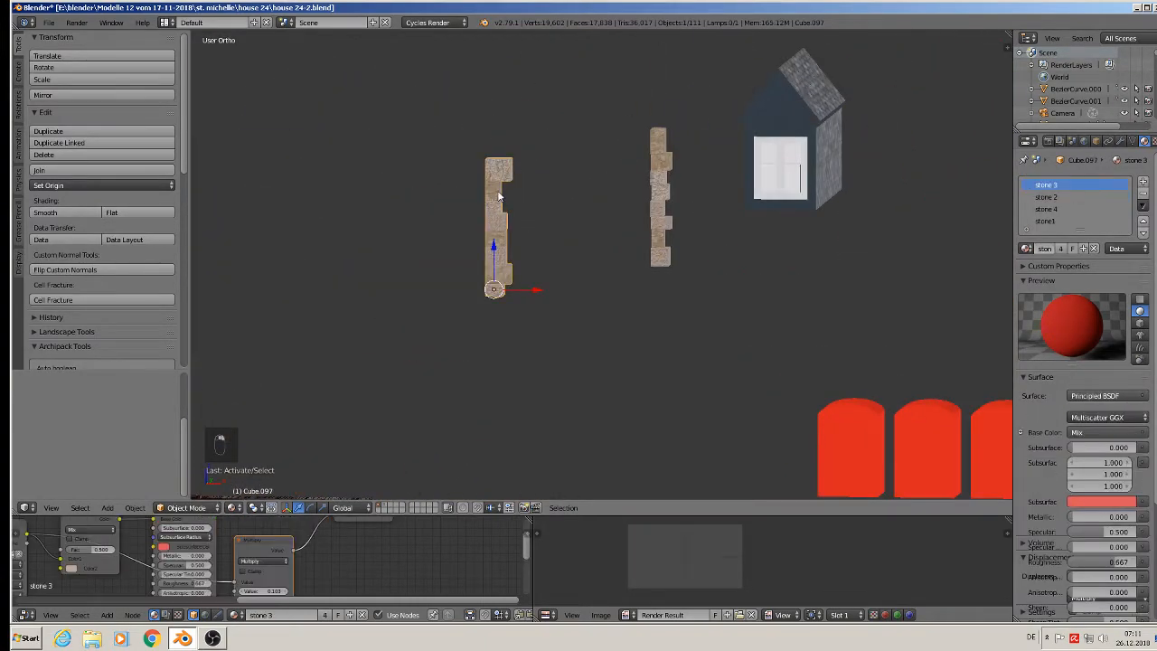
right_click(888, 242)
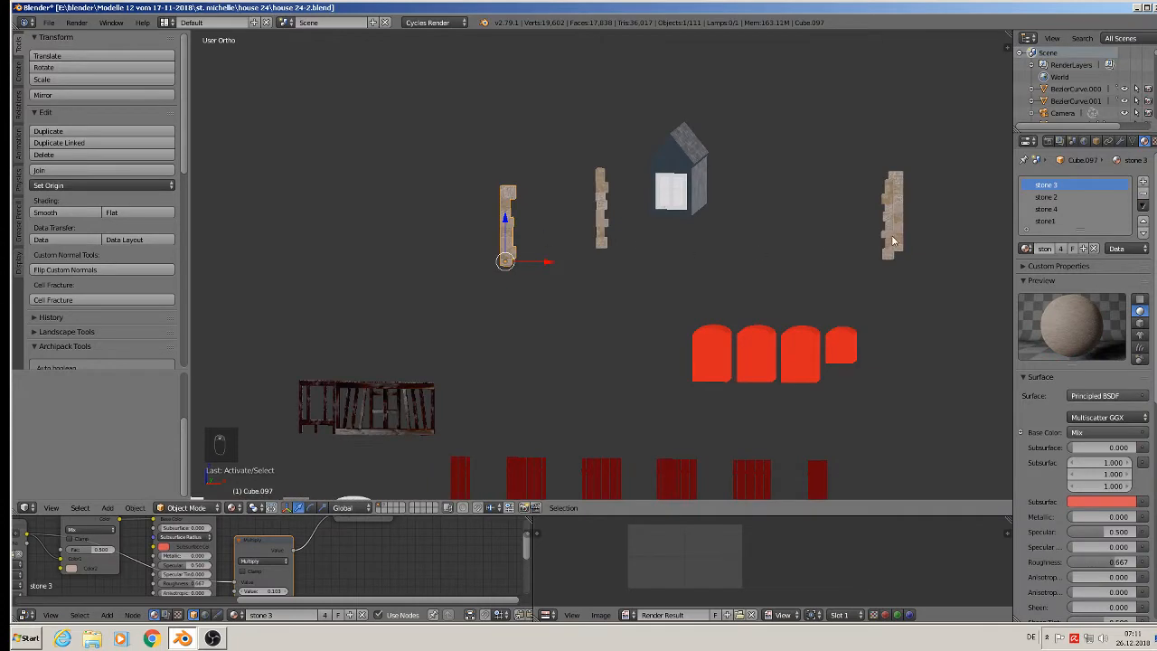
middle_click_drag(819, 280, 909, 247)
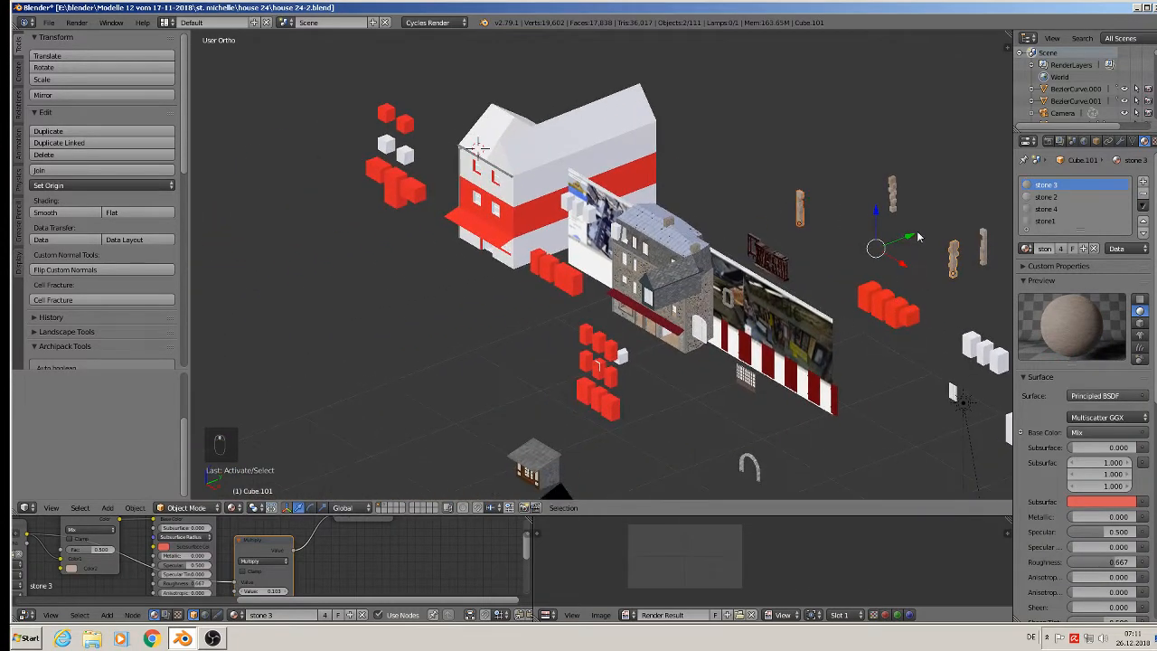
key("g")
key("y")
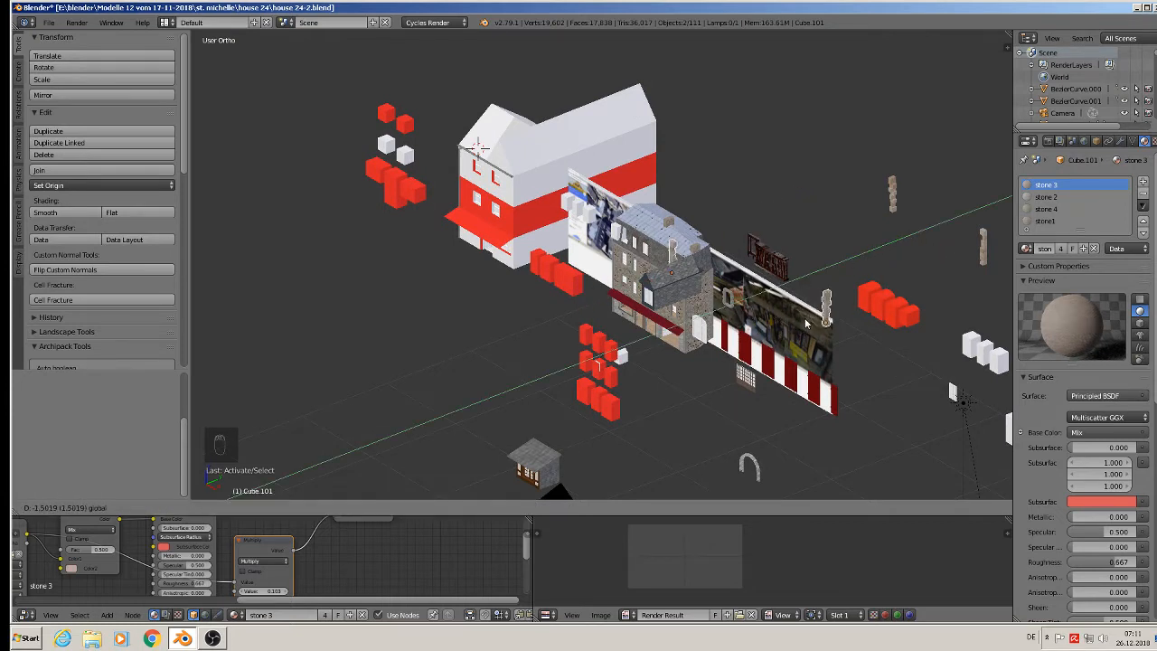
left_click(765, 312)
Move both stone columns along the X axis until one is over the unfinished white-and-red house.
key("g")
key("x")
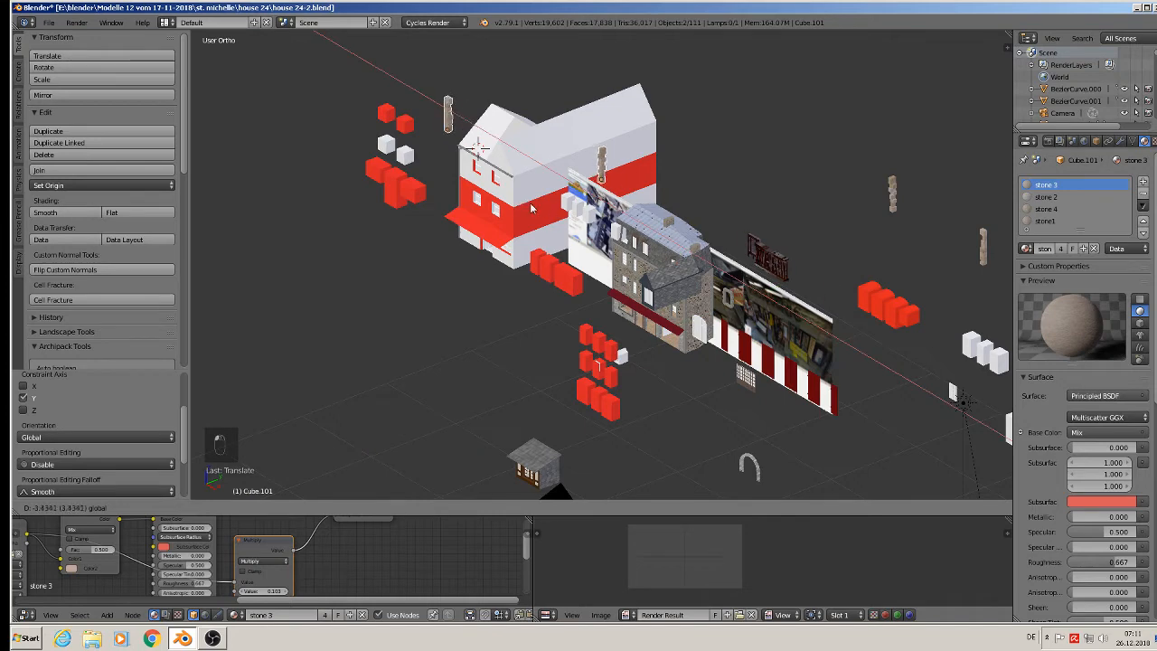
left_click(765, 311)
middle_click_drag(764, 312, 930, 268)
key("g")
key("x")
left_click(519, 183)
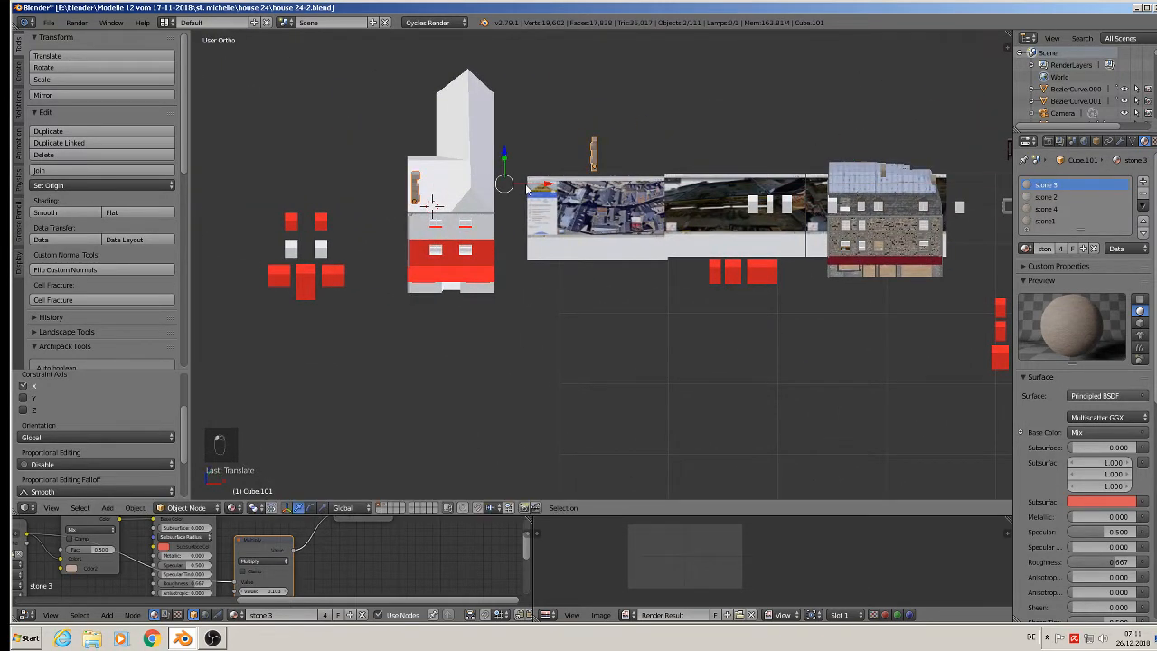
Bring both stone columns forward and down so that one stands at the front of the house's top floor.
middle_click_drag(519, 184, 454, 163)
left_click_drag(463, 168, 1012, 132)
middle_click_drag(1102, 268, 483, 190, "shift")
left_click_drag(469, 185, 558, 462)
middle_click_drag(560, 462, 622, 255, "shift")
scroll(623, 255, "up", 4)
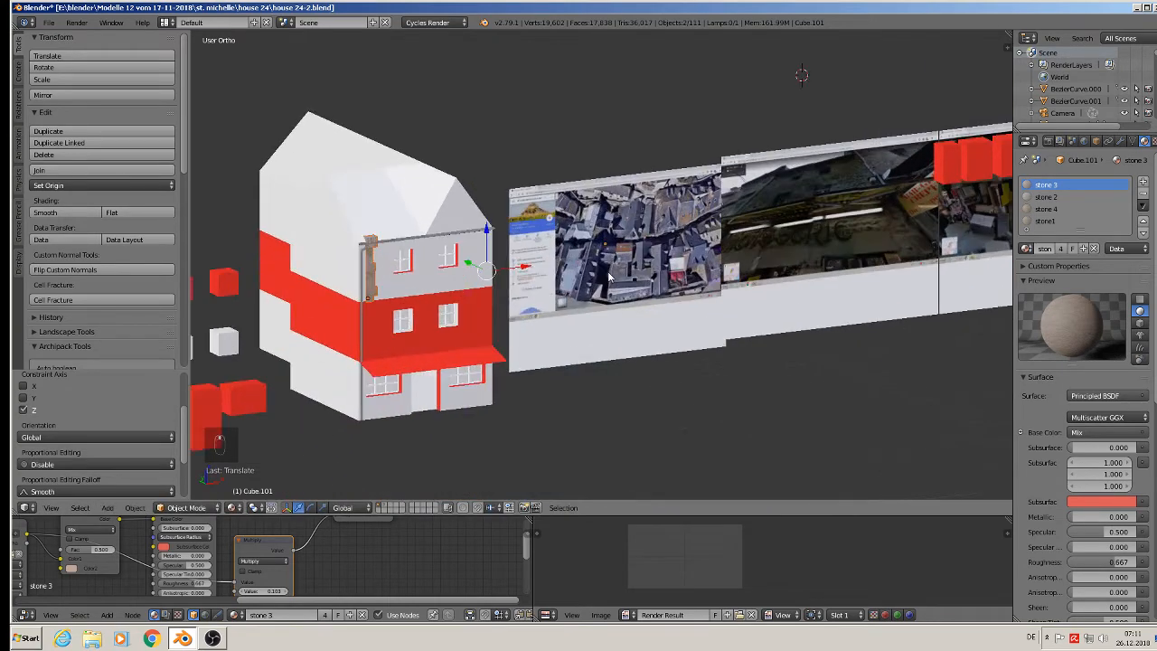
left_click_drag(506, 274, 537, 290)
middle_click_drag(537, 289, 627, 352)
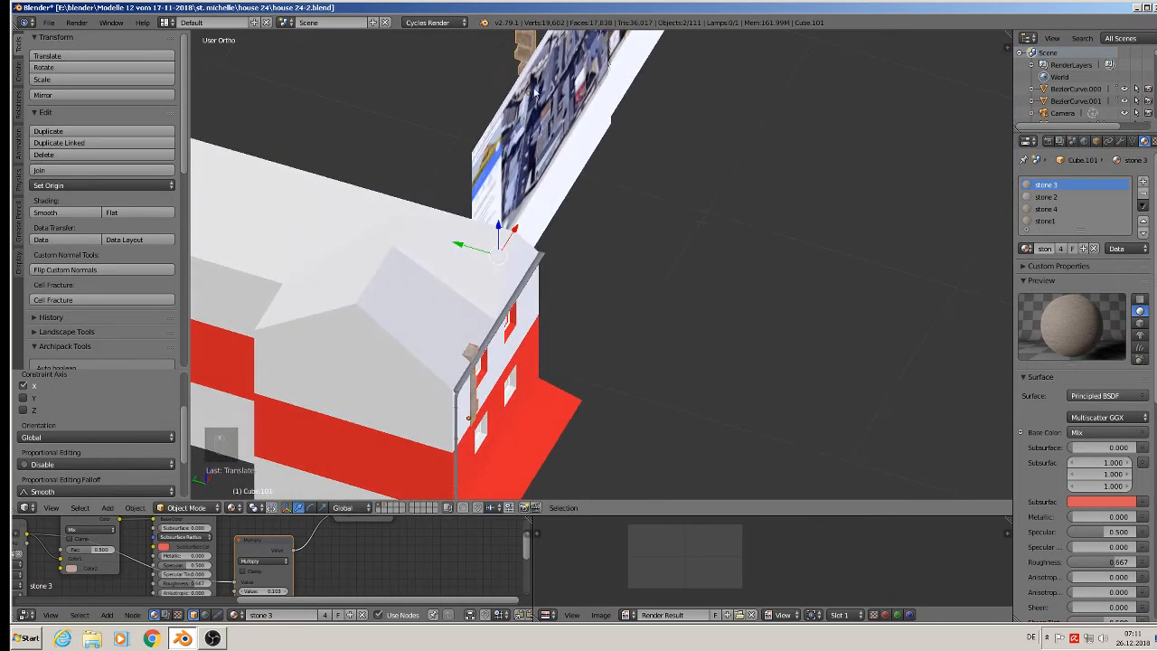
Select the outlying stone column alone and move it to the house's left front corner beside the downpipe.
right_click(533, 80)
left_click_drag(533, 79, 505, 361)
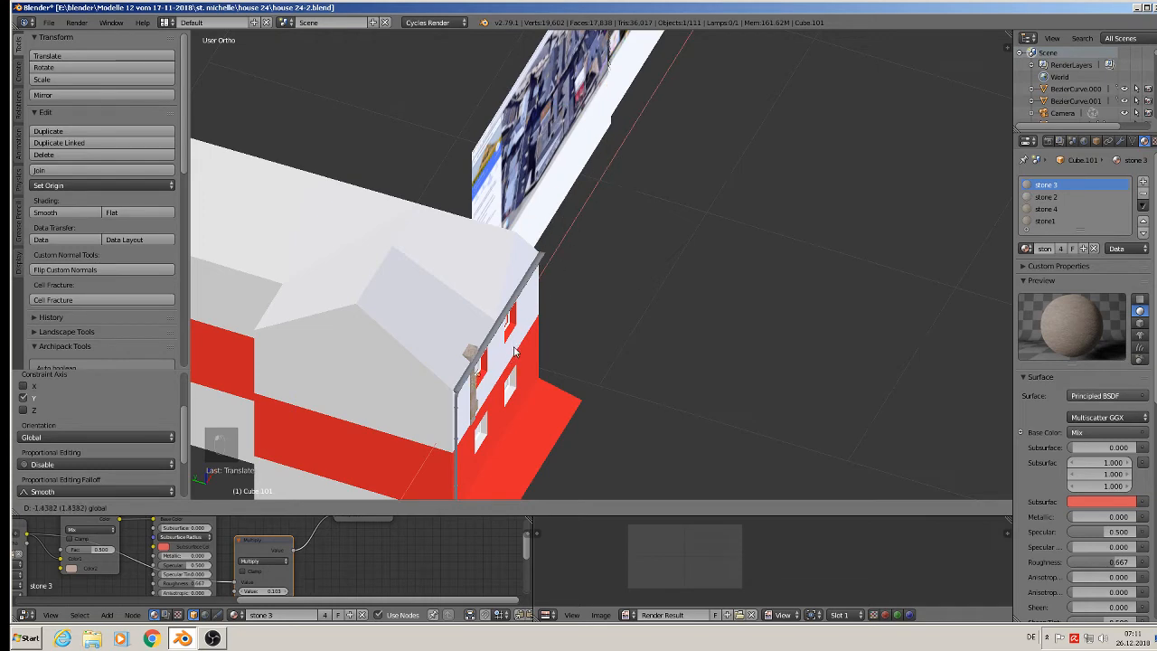
left_click(513, 352)
scroll(459, 370, "up", 3)
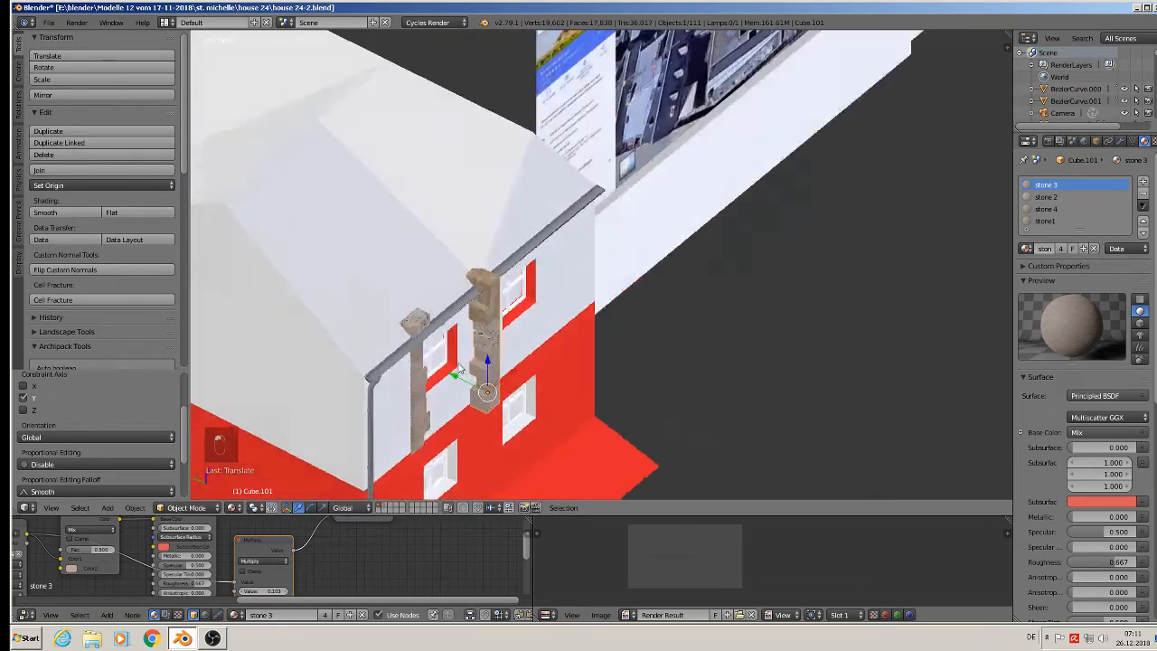
middle_click_drag(459, 369, 691, 322)
scroll(695, 251, "up", 2)
left_click_drag(720, 386, 432, 352)
Move the other stone column along the X axis to the top floor's left window and scale it down.
right_click(473, 264)
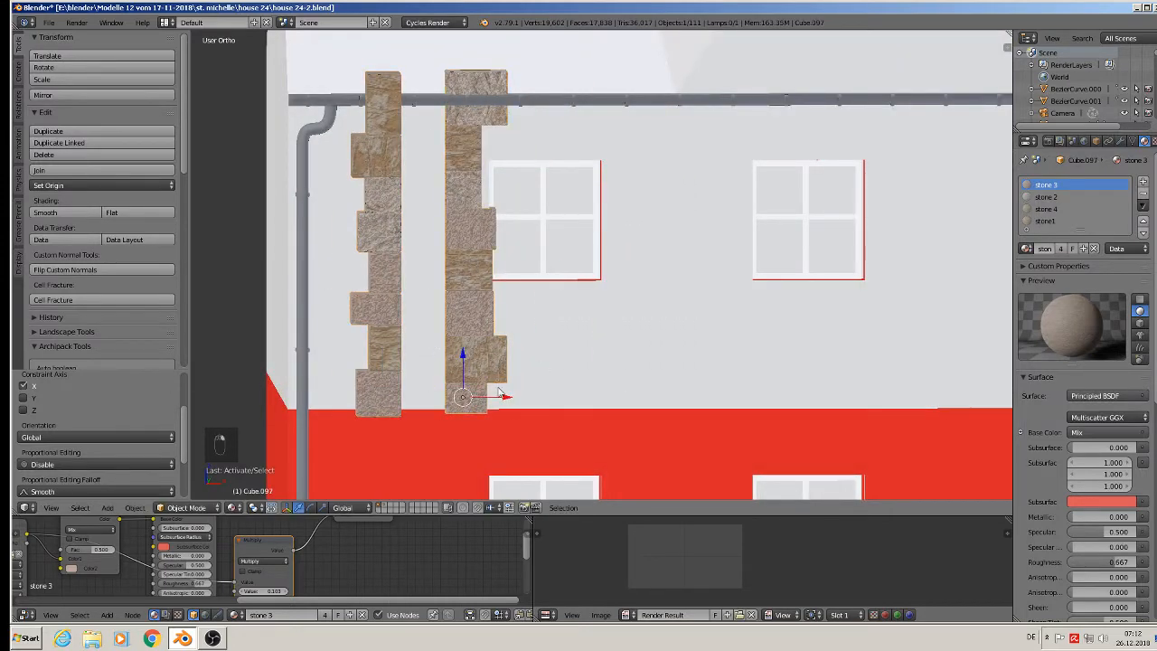
left_click_drag(498, 391, 660, 388)
key("s")
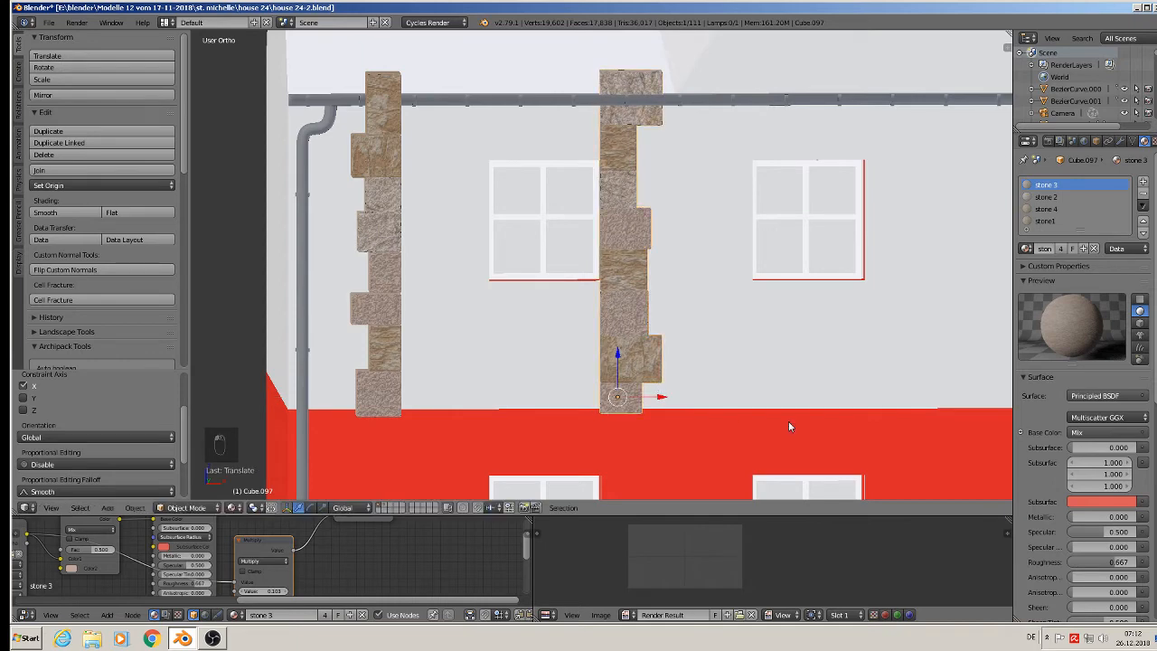
left_click(683, 388)
middle_click_drag(648, 423, 708, 445)
Raise the small stone column to the left window's level and adjust its X and Y position against the facade.
left_click_drag(594, 391, 634, 259)
left_click_drag(691, 285, 674, 313)
middle_click_drag(674, 313, 625, 298)
left_click_drag(607, 296, 570, 292)
middle_click_drag(570, 292, 497, 312)
scroll(551, 294, "up", 2)
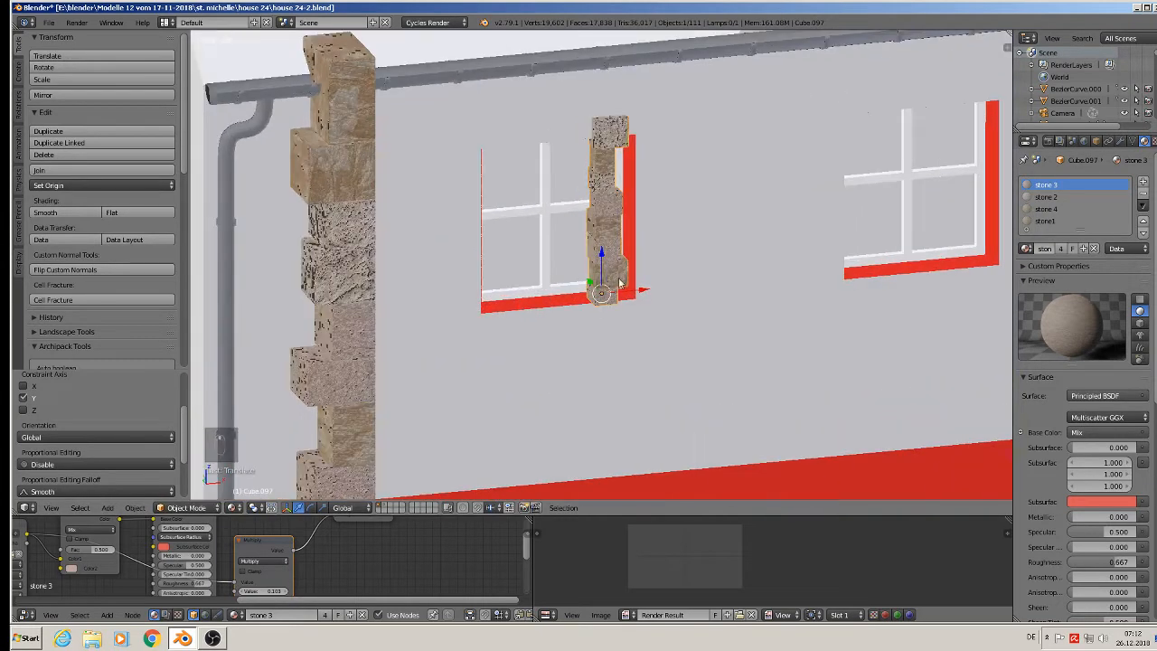
Shift the small stone column against the window's right edge and scale it to match the window's height.
scroll(618, 279, "up", 1)
middle_click_drag(618, 278, 565, 247)
left_click_drag(644, 294, 697, 306)
key("s")
left_click(710, 331)
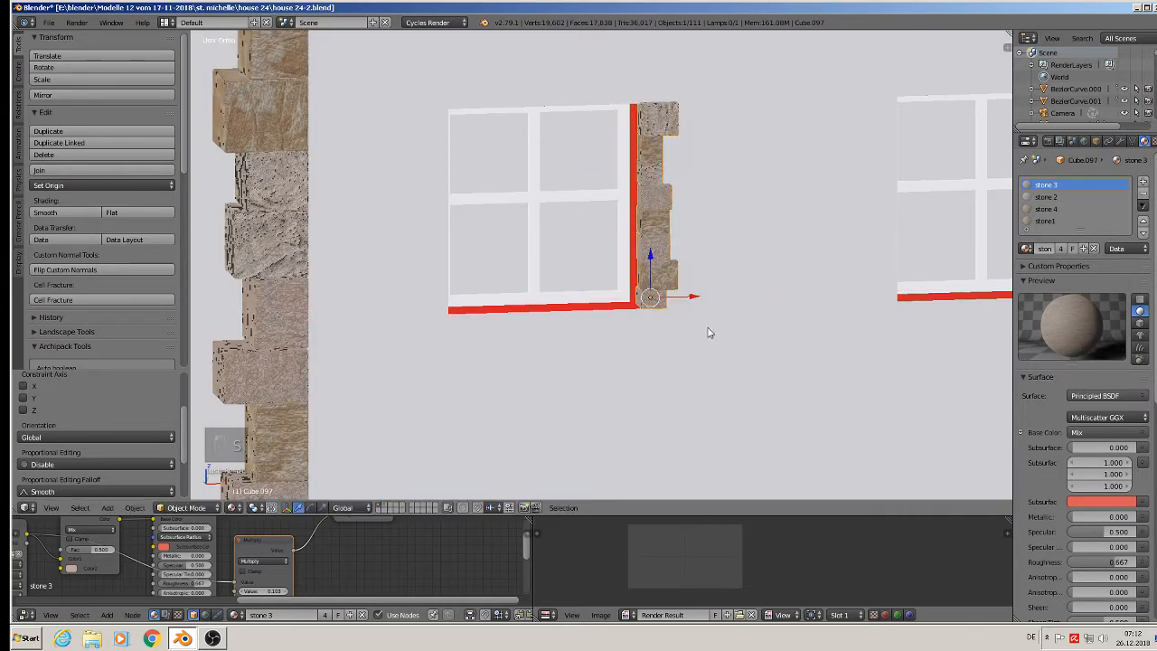
Scale up the small stone column at the left window's right edge and lower it along the Z axis.
middle_click_drag(711, 332, 772, 353)
scroll(768, 347, "up", 1)
scroll(738, 335, "down", 1)
key("s")
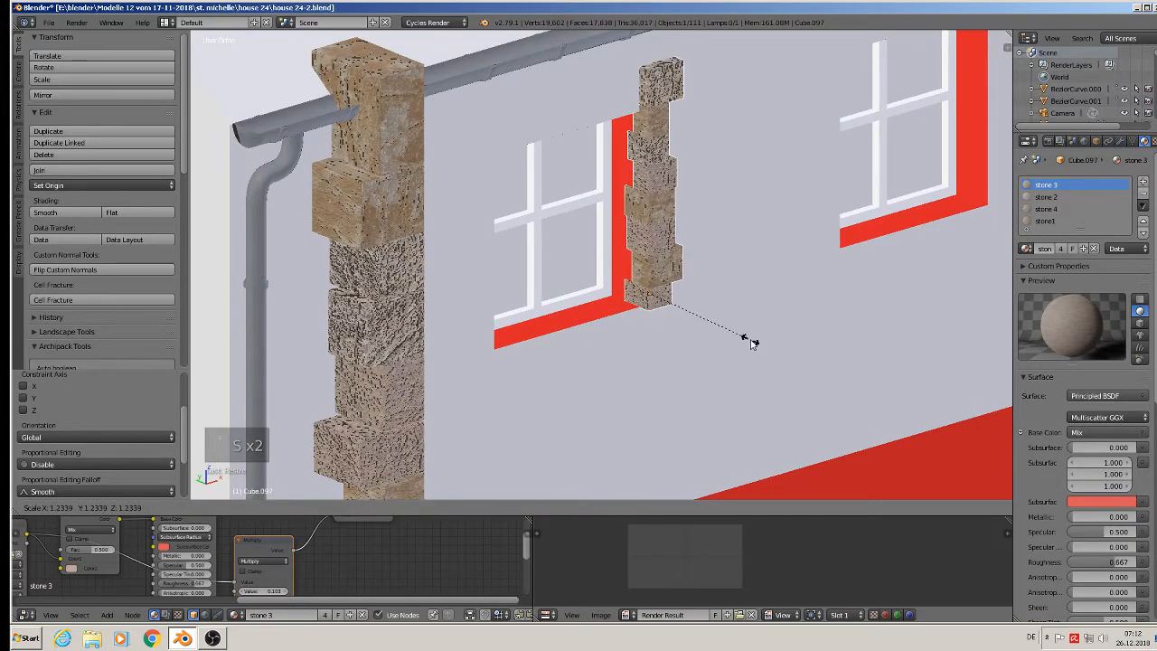
left_click(749, 339)
key("g")
key("z")
left_click(657, 284)
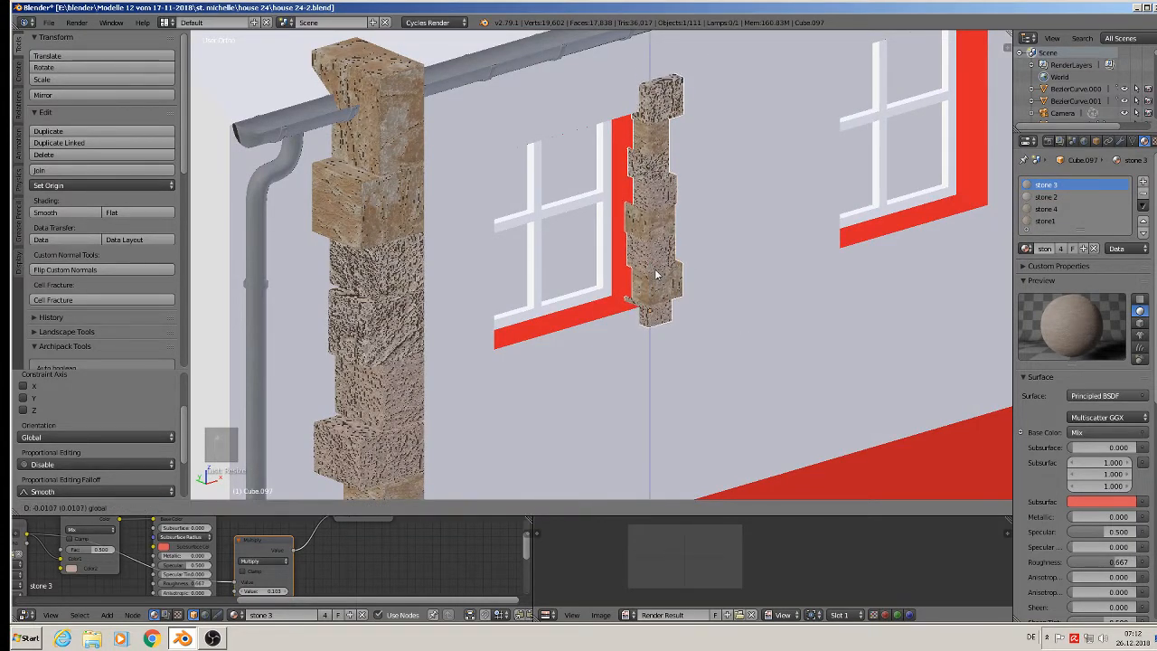
Enlarge the small column slightly more and lower it again to overlap the window's top and bottom.
key("s")
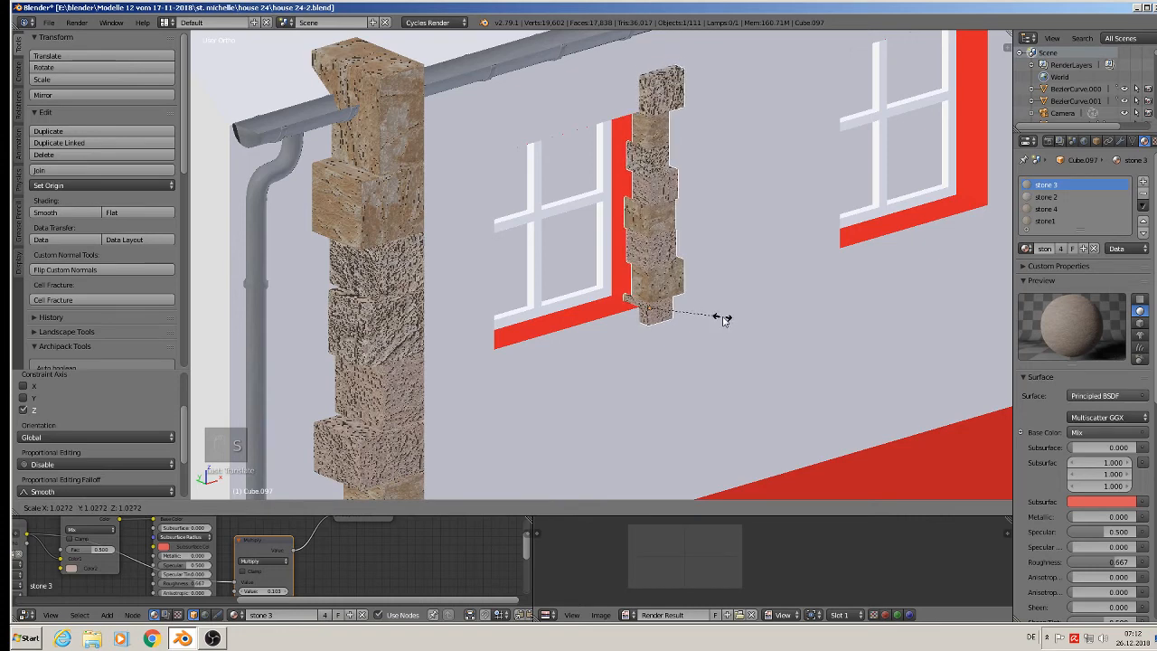
left_click(729, 328)
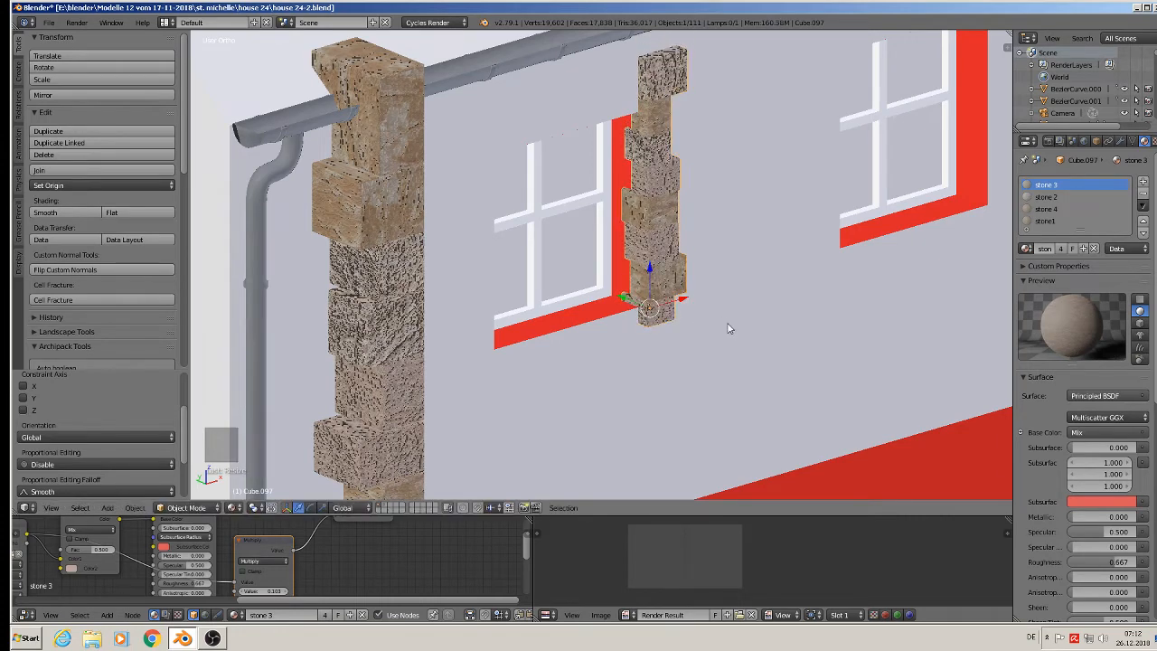
key("g")
key("z")
left_click(653, 274)
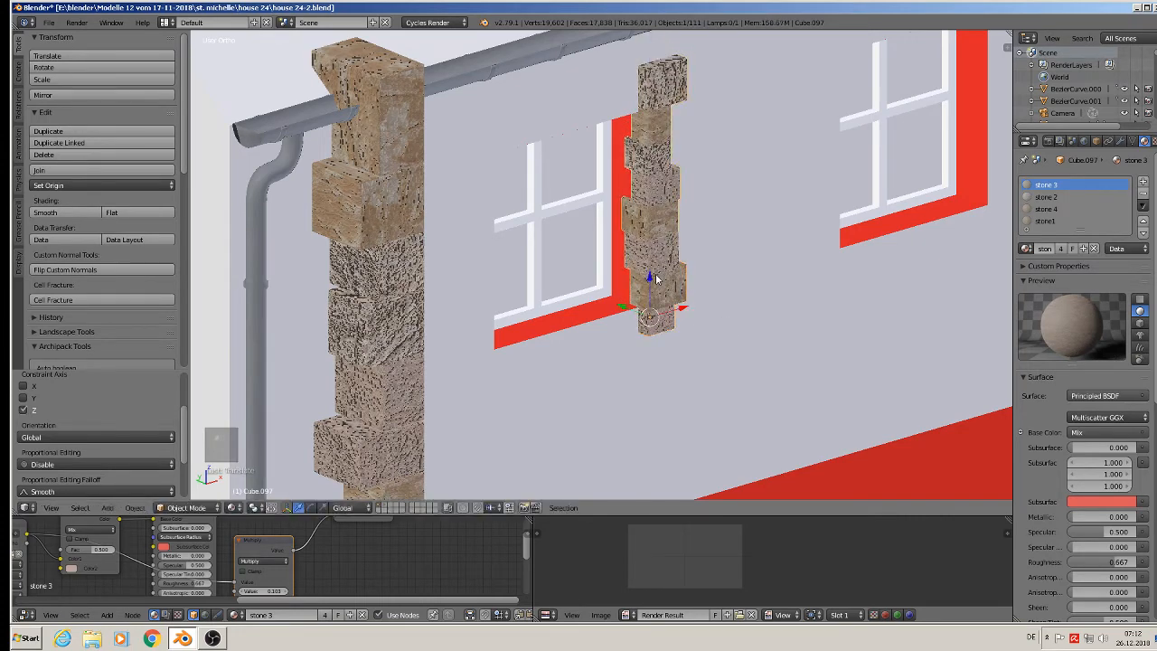
Fine-tune the small column's X and Y position against the window's right edge and the facade.
key("KP_1")
middle_click_drag(562, 261, 712, 312)
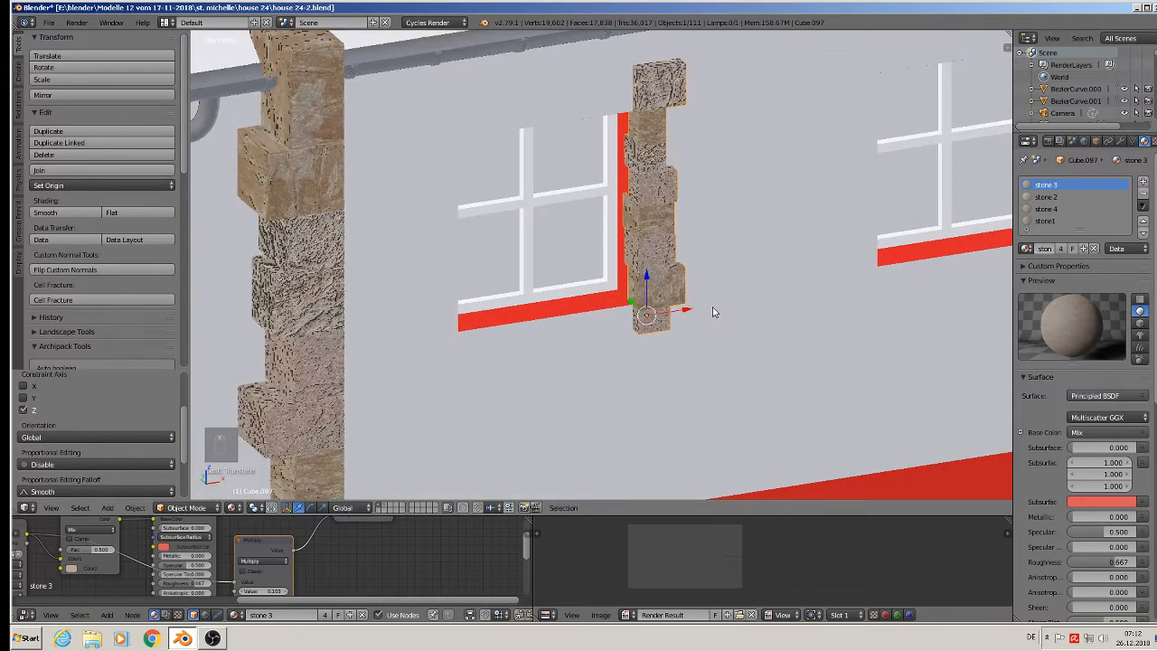
left_click_drag(691, 314, 691, 313)
middle_click_drag(691, 314, 722, 326)
left_click_drag(637, 307, 629, 303)
scroll(629, 302, "down", 1)
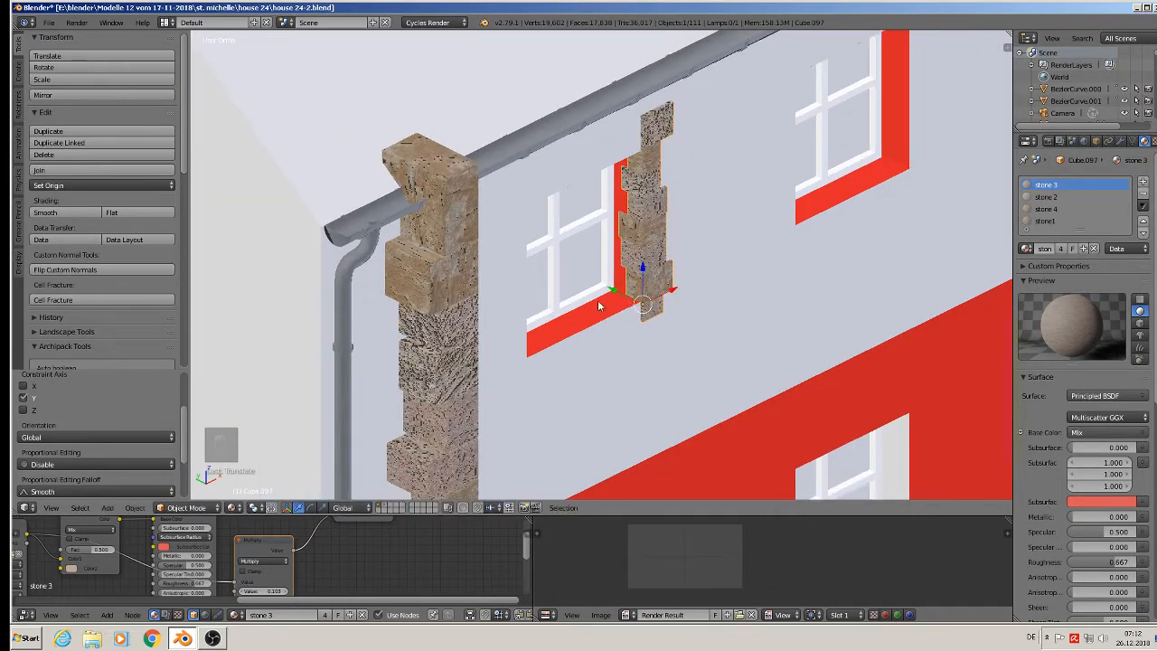
Select the large stone column at the house corner and scale it down to window size.
middle_click_drag(599, 306, 487, 273)
right_click(382, 275)
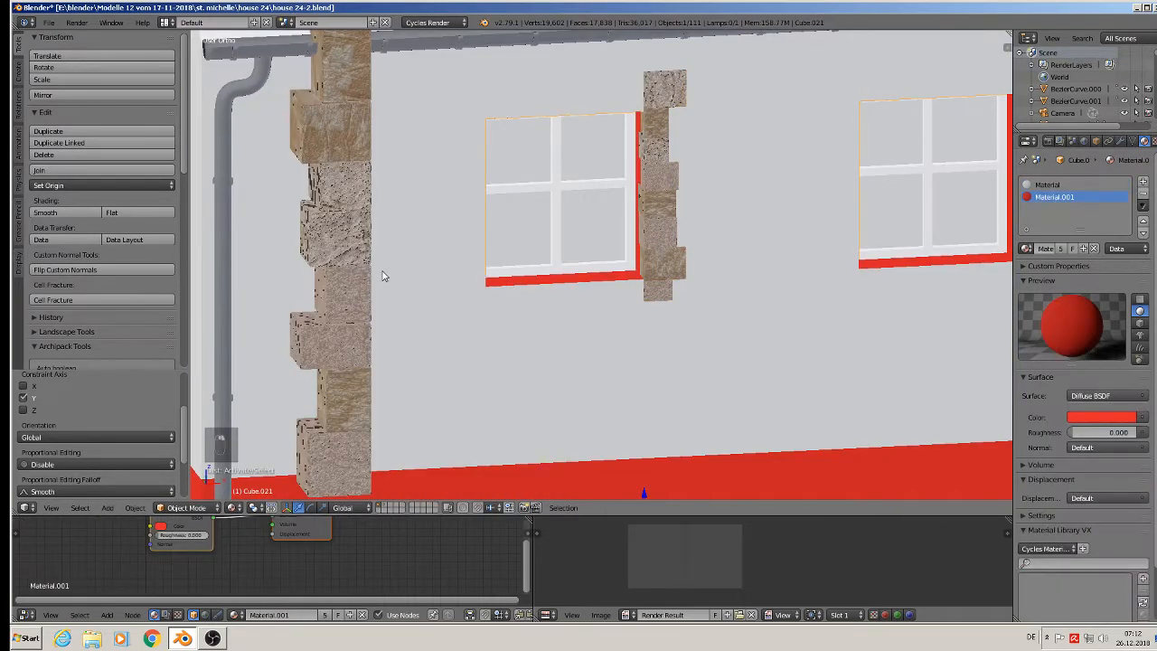
right_click(370, 282)
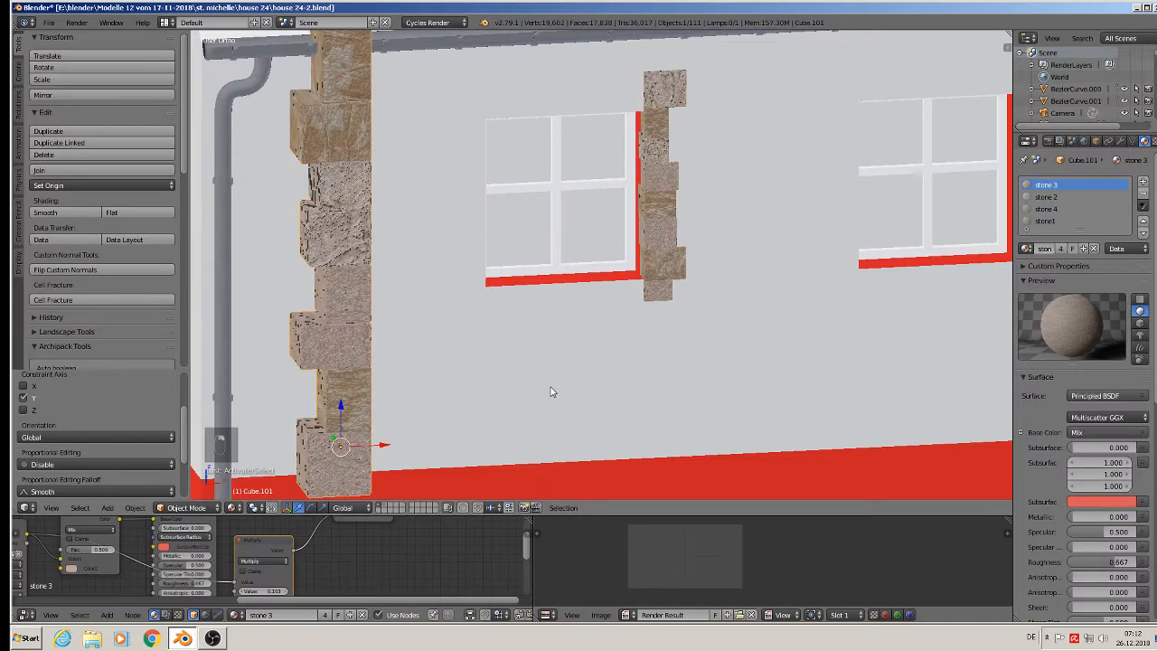
key("s")
left_click(385, 391)
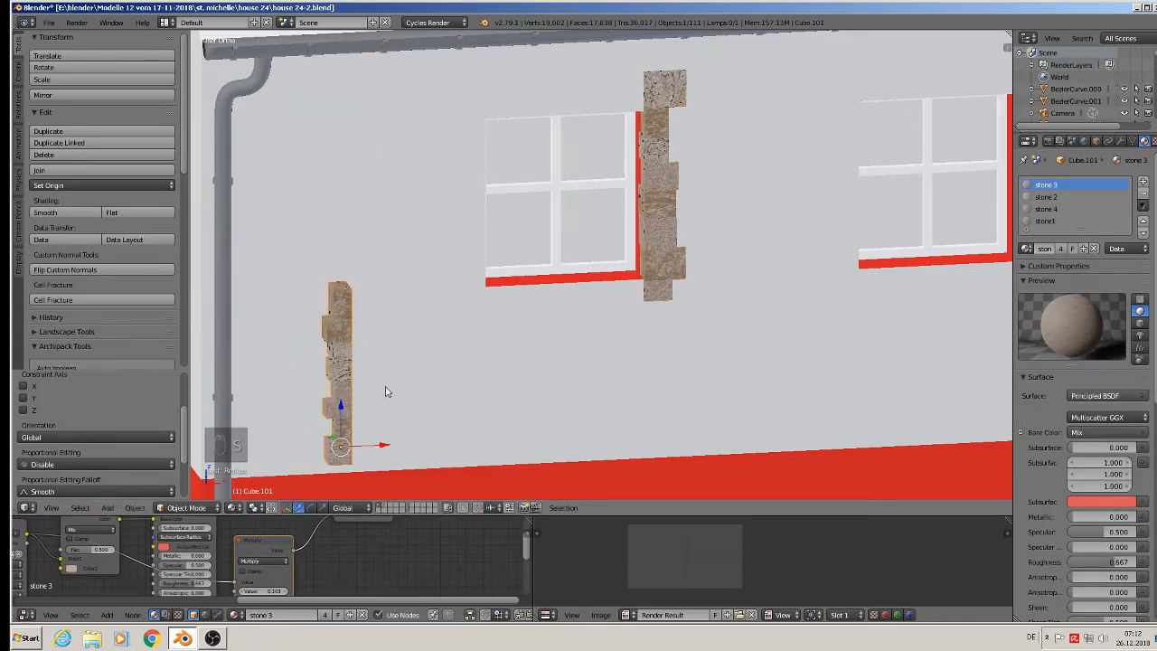
Raise the scaled-down column to the left window's level and move it along X and Y to the window's left edge.
left_click_drag(342, 404, 347, 221)
left_click_drag(382, 262, 534, 264)
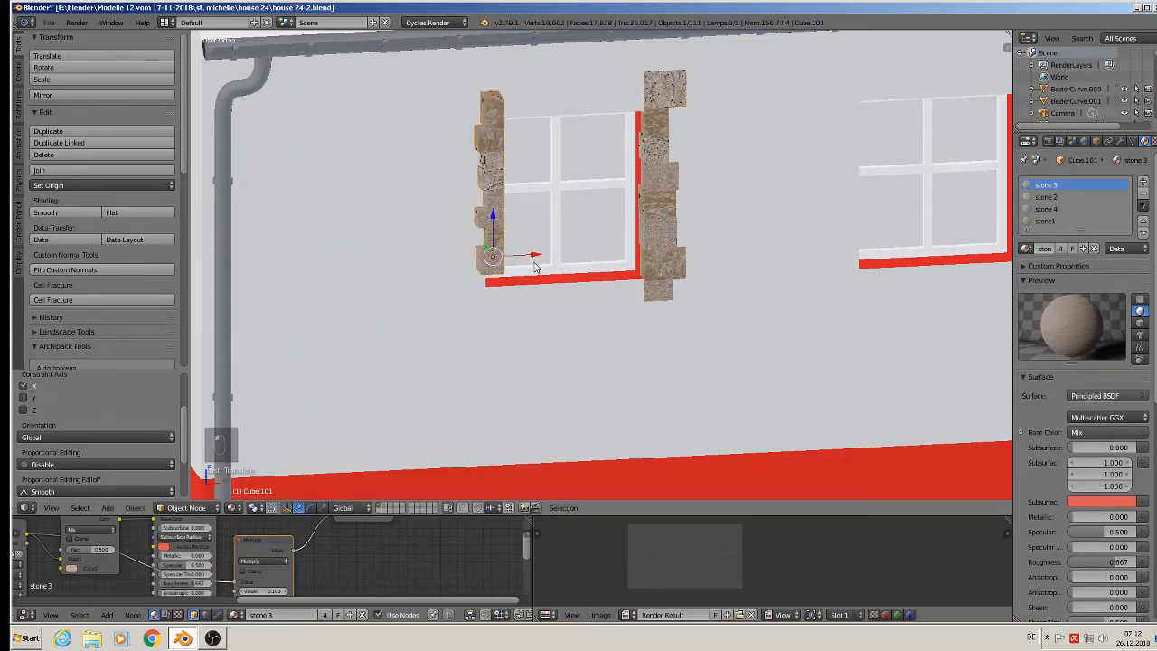
middle_click_drag(534, 264, 560, 283)
left_click_drag(482, 242, 435, 238)
middle_click_drag(434, 237, 364, 244)
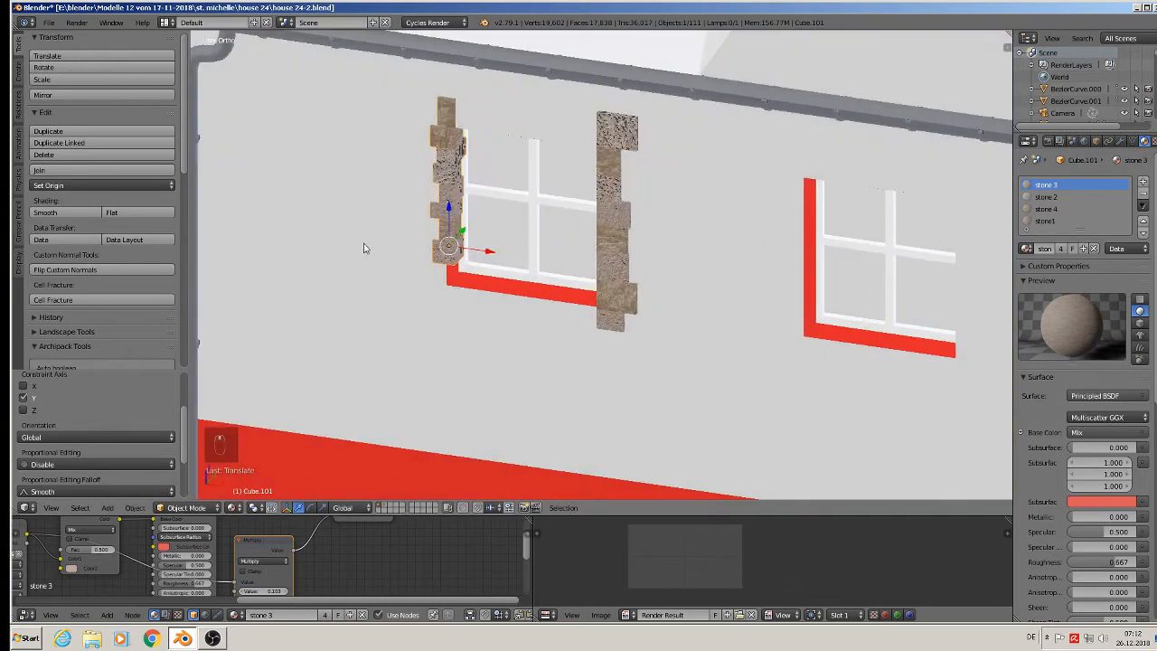
Scale the left-hand column up to extend past the window's top and bottom, and lower it along the Z axis.
scroll(418, 227, "up", 1)
key("s")
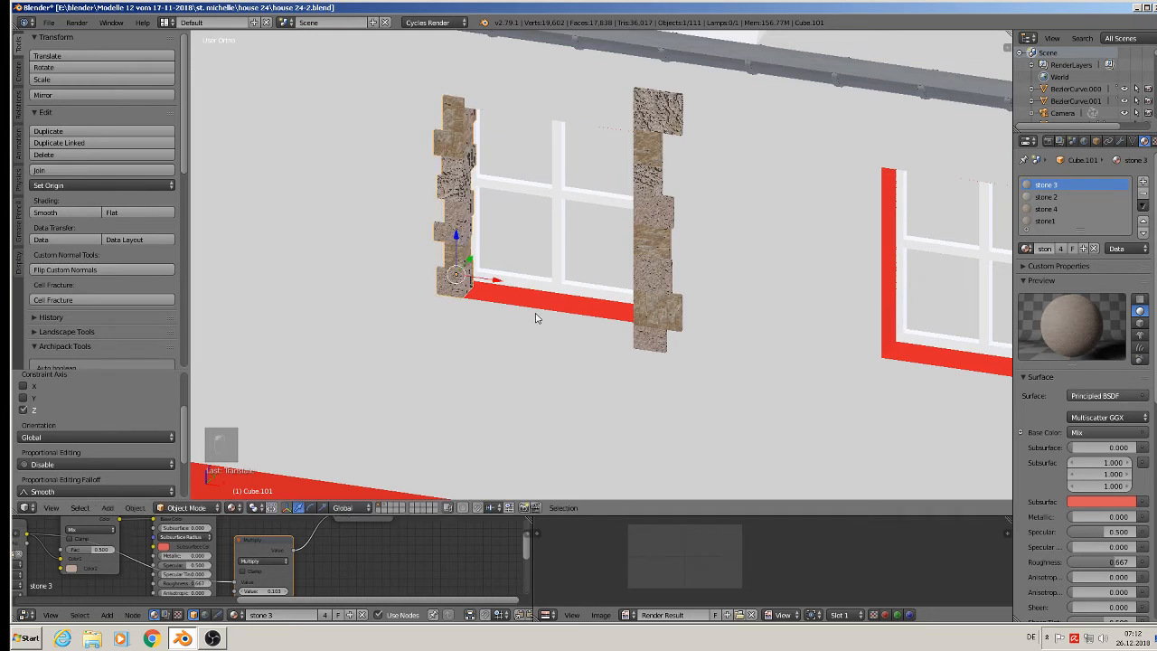
left_click(552, 334)
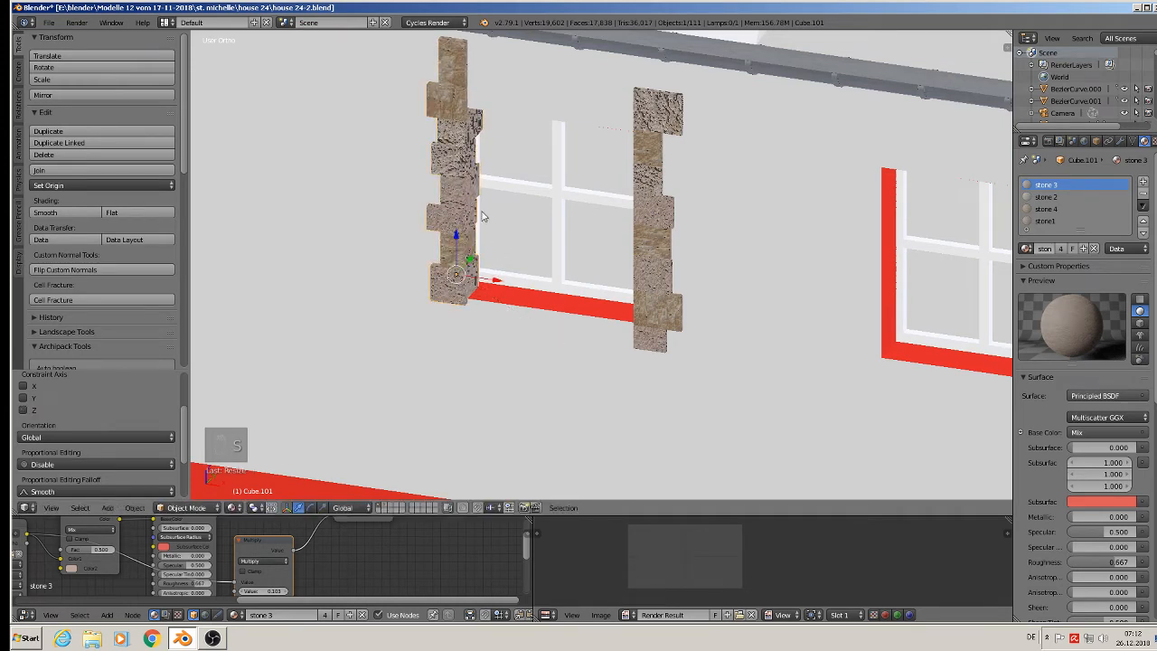
left_click_drag(455, 237, 458, 259)
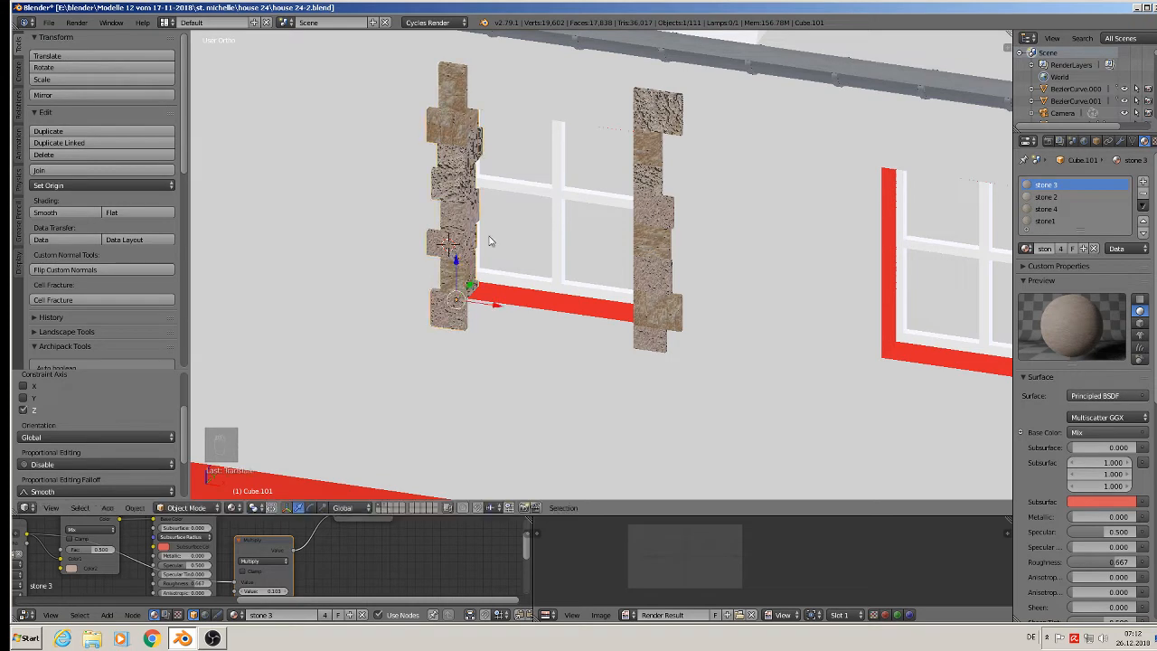
mouse_move(457, 259)
middle_mouse_down()
mouse_move(535, 223)
mouse_move(461, 226)
mouse_move(449, 259)
middle_mouse_up()
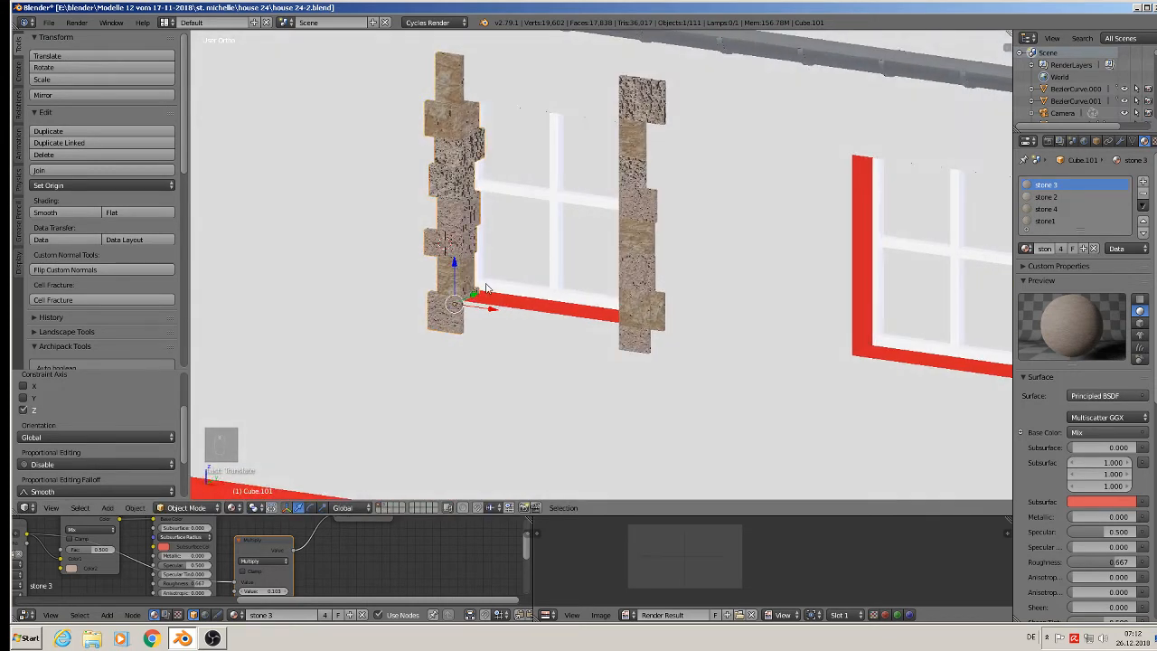
Shift the left-hand column along the X axis to line up with the window's left edge.
key("g")
key("z")
key("x")
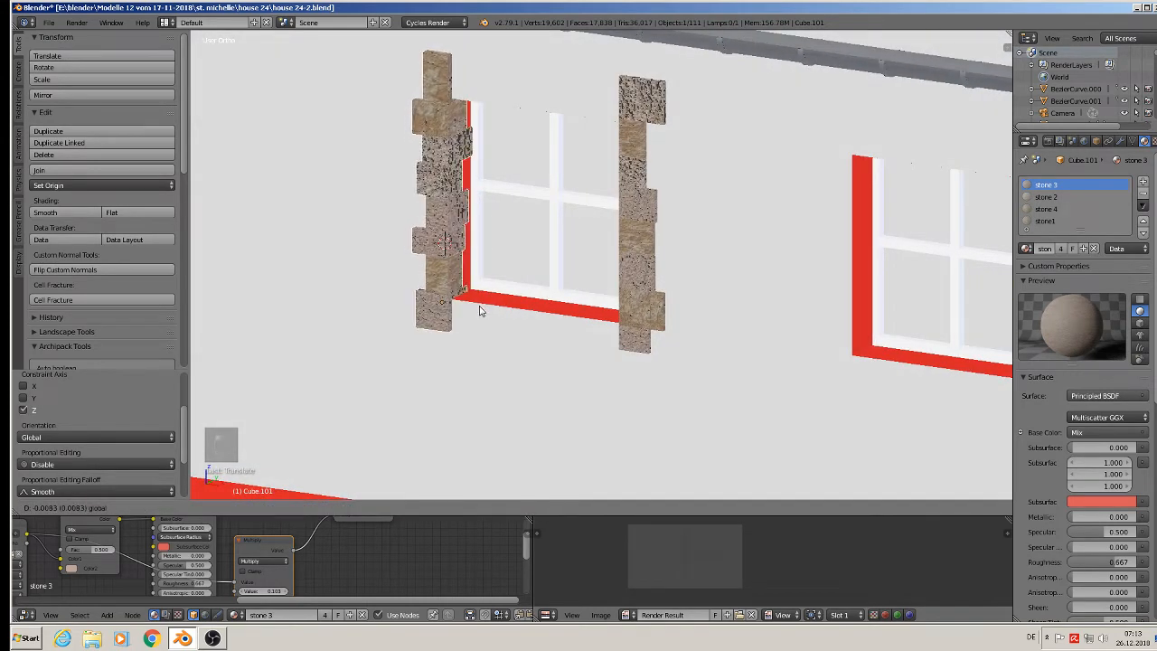
left_click(479, 310)
key("g")
key("x")
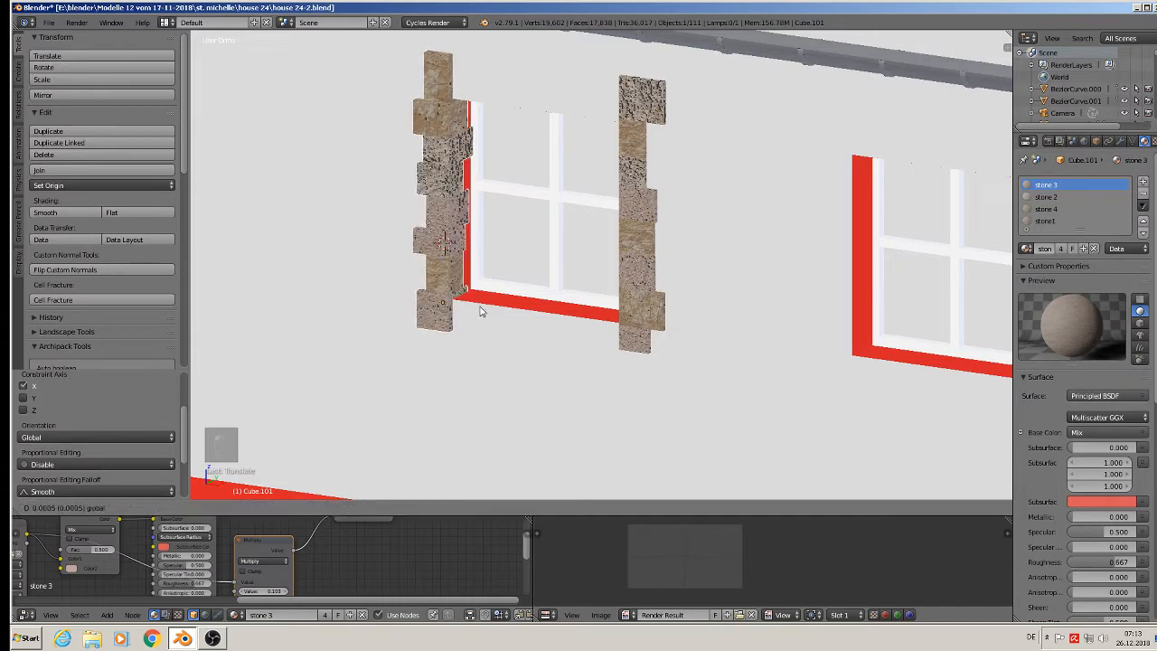
left_click(482, 310)
Add the right-hand column to the selection and join both window columns into one object.
middle_click_drag(478, 305, 560, 291)
key("KP_1")
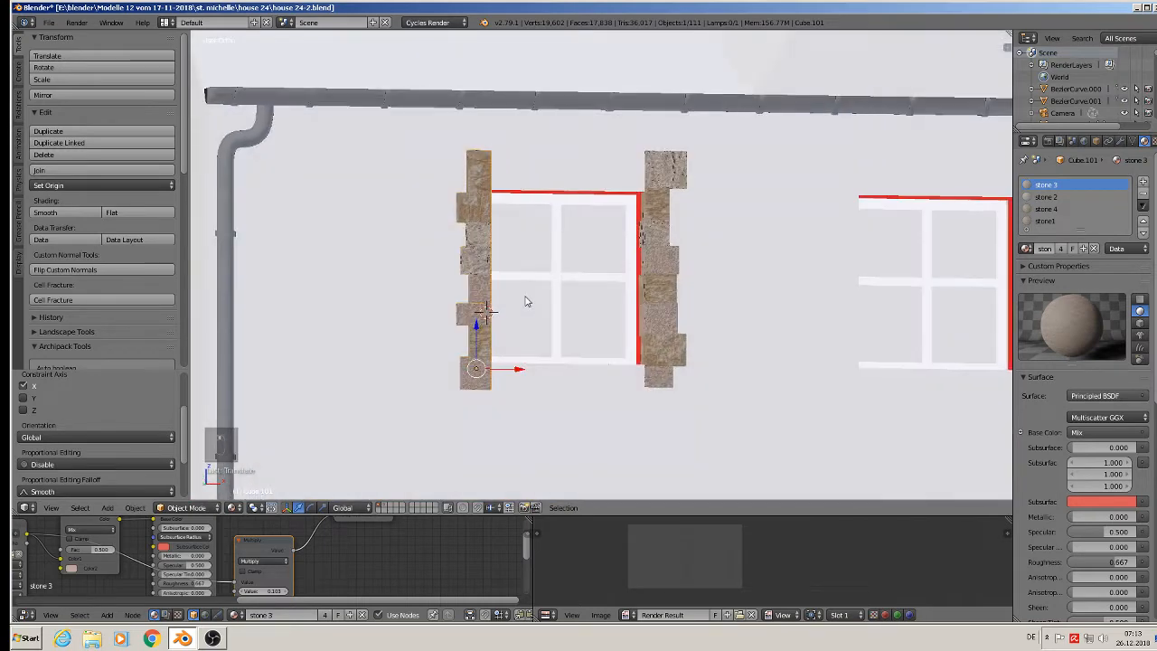
middle_click_drag(700, 168, 618, 186)
right_click(641, 210, "shift")
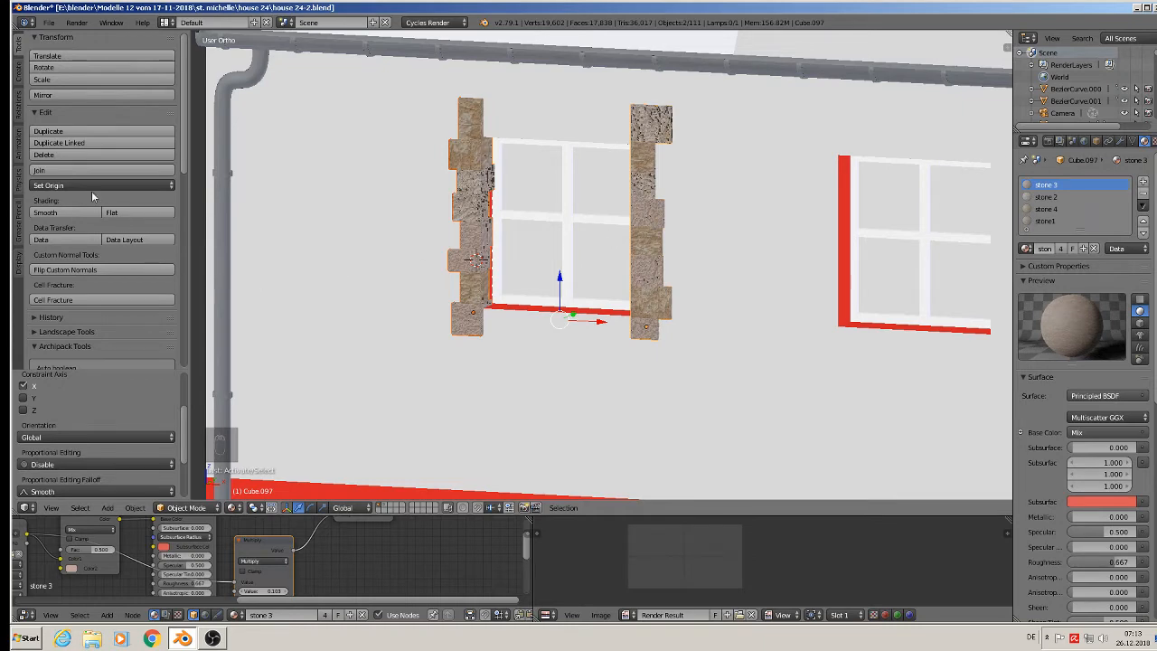
left_click(71, 172)
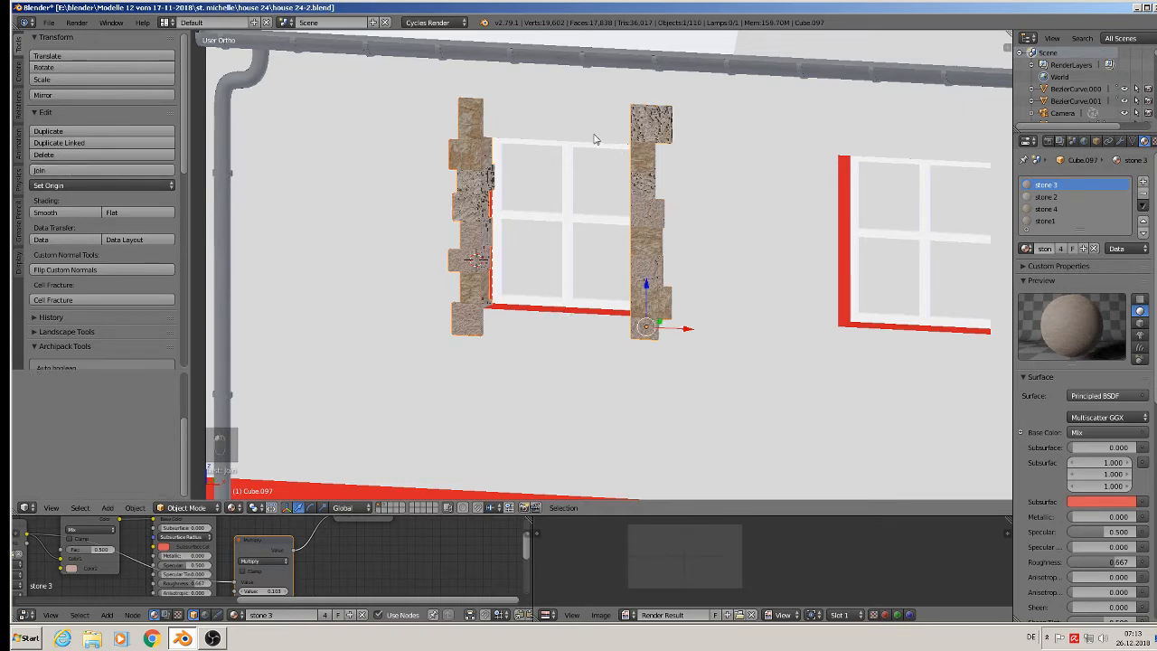
Extrude the inner side face of the right column's topmost stone along X to the left column, forming a lintel.
key("Tab")
middle_click_drag(595, 139, 640, 133)
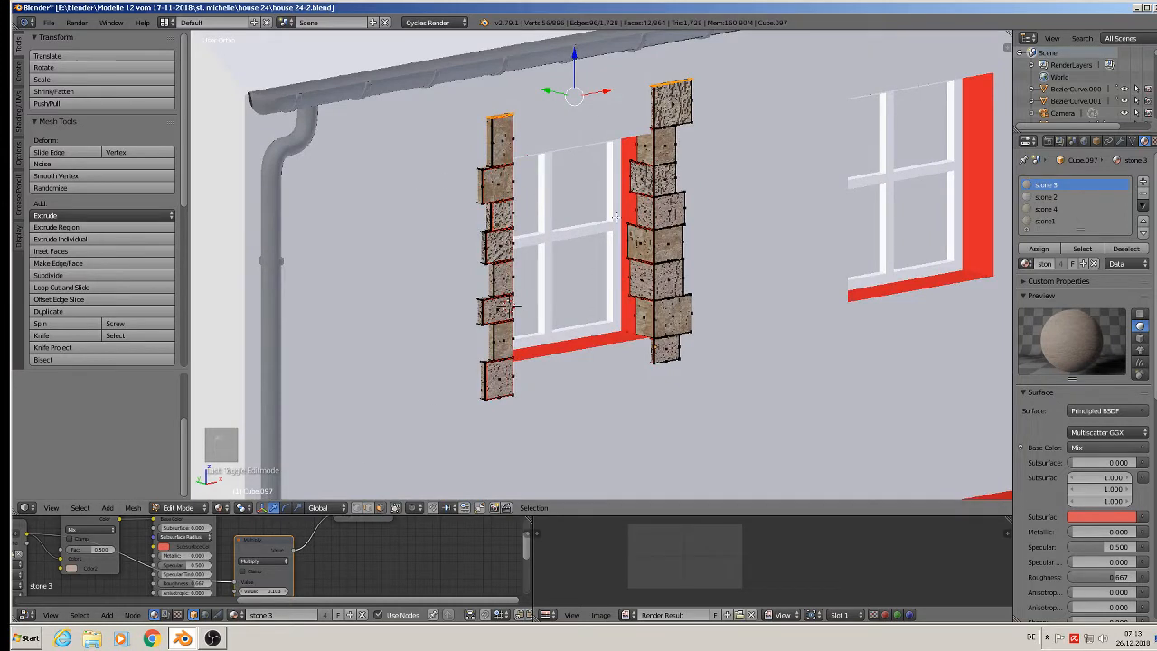
right_click(641, 106)
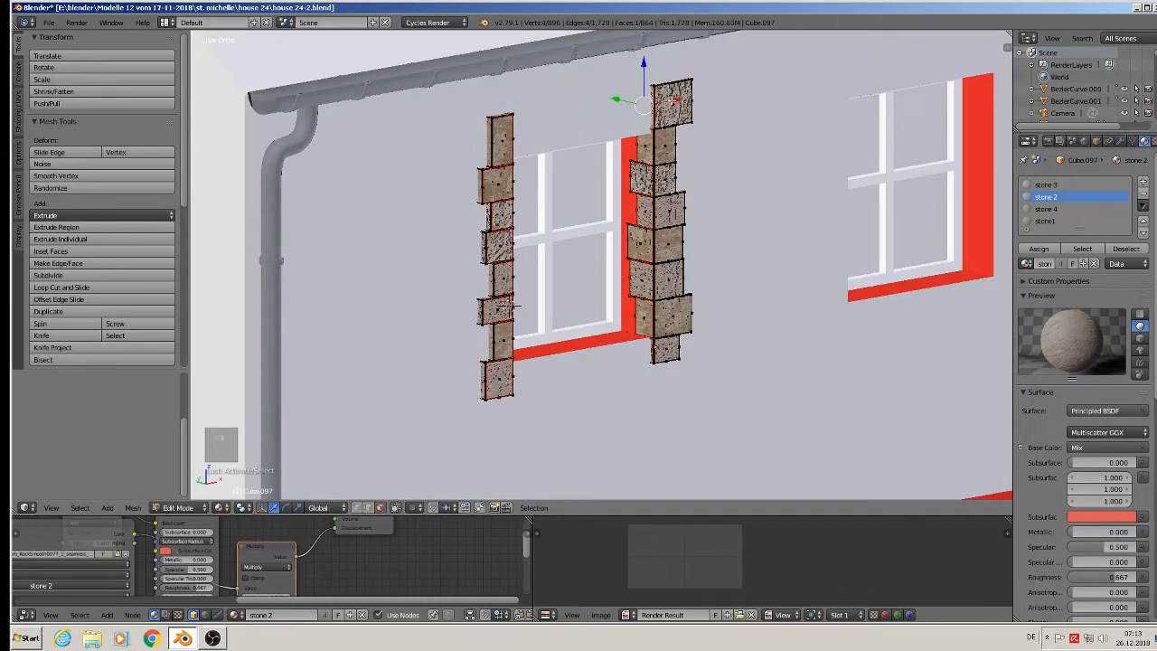
key("e")
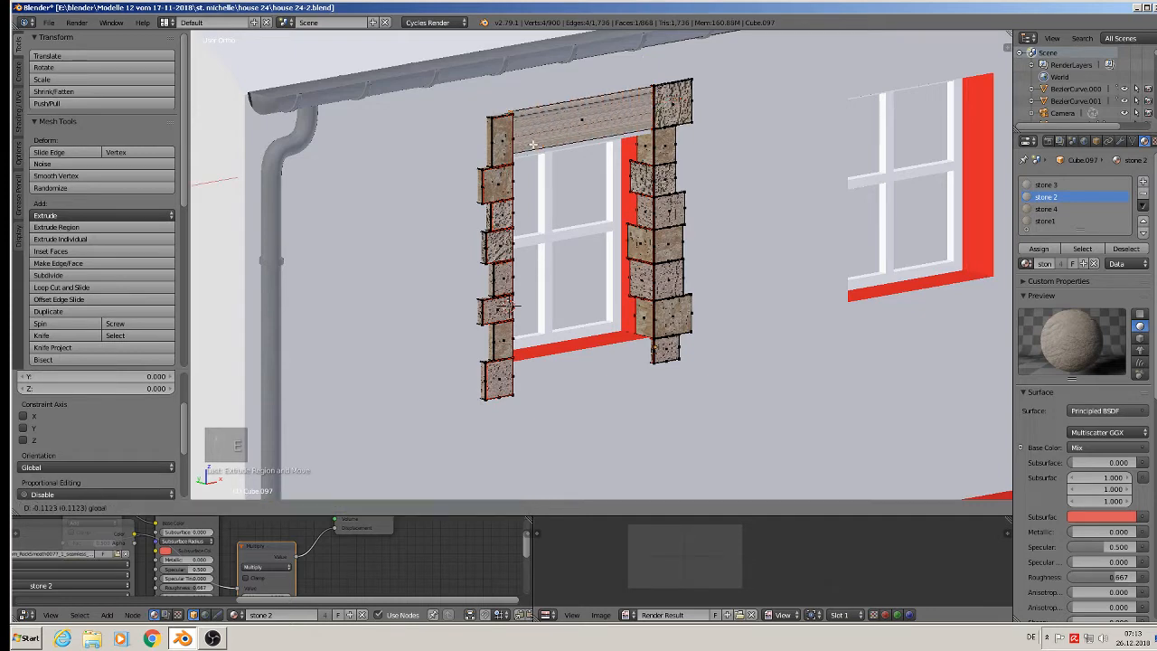
left_click(533, 144)
Extrude the inner side face of the left column's lowest stone along X to the right column, forming a sill.
key("KP_1")
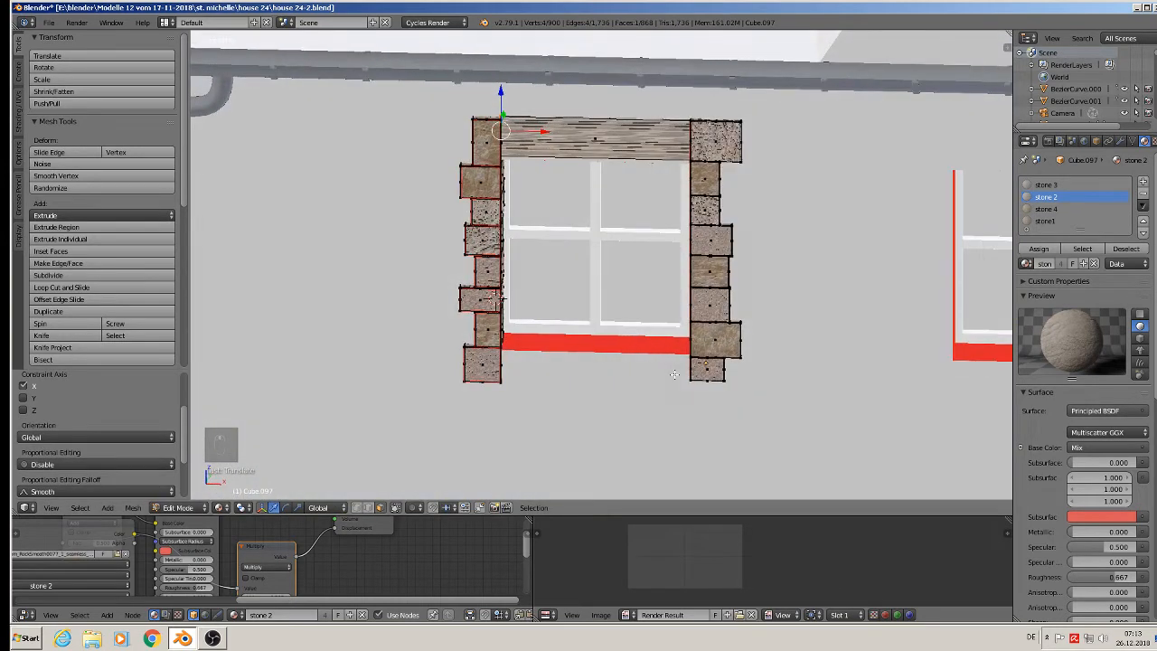
middle_click_drag(674, 374, 544, 369)
right_click(491, 372)
right_click(497, 371)
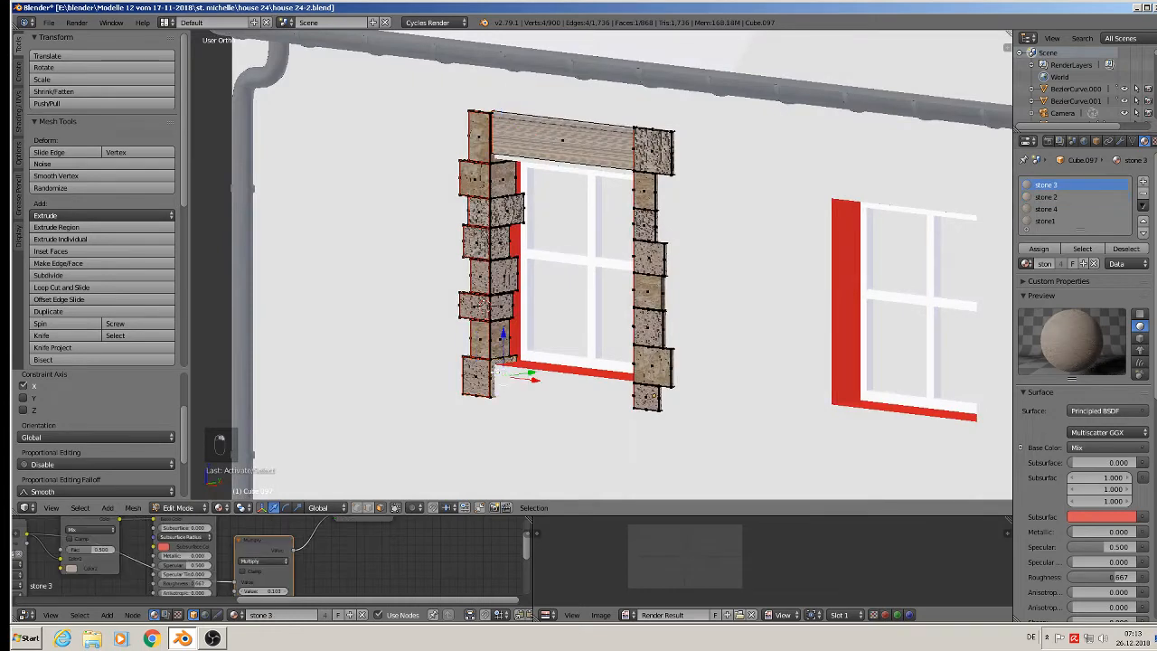
key("KP_1")
key("e")
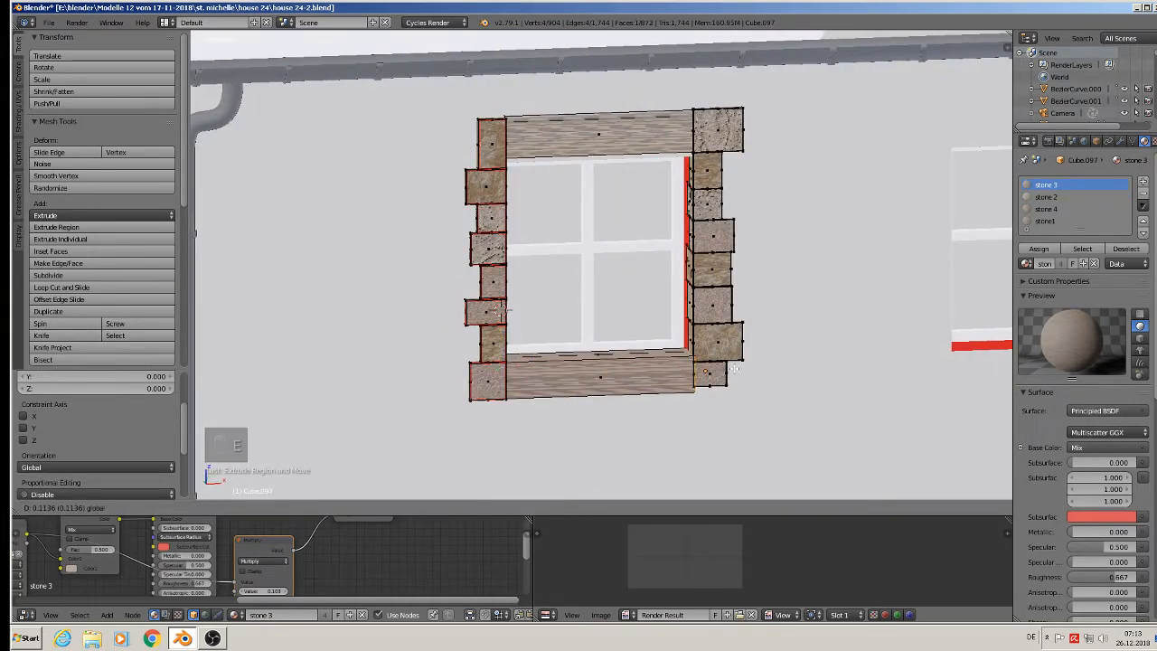
left_click(733, 368)
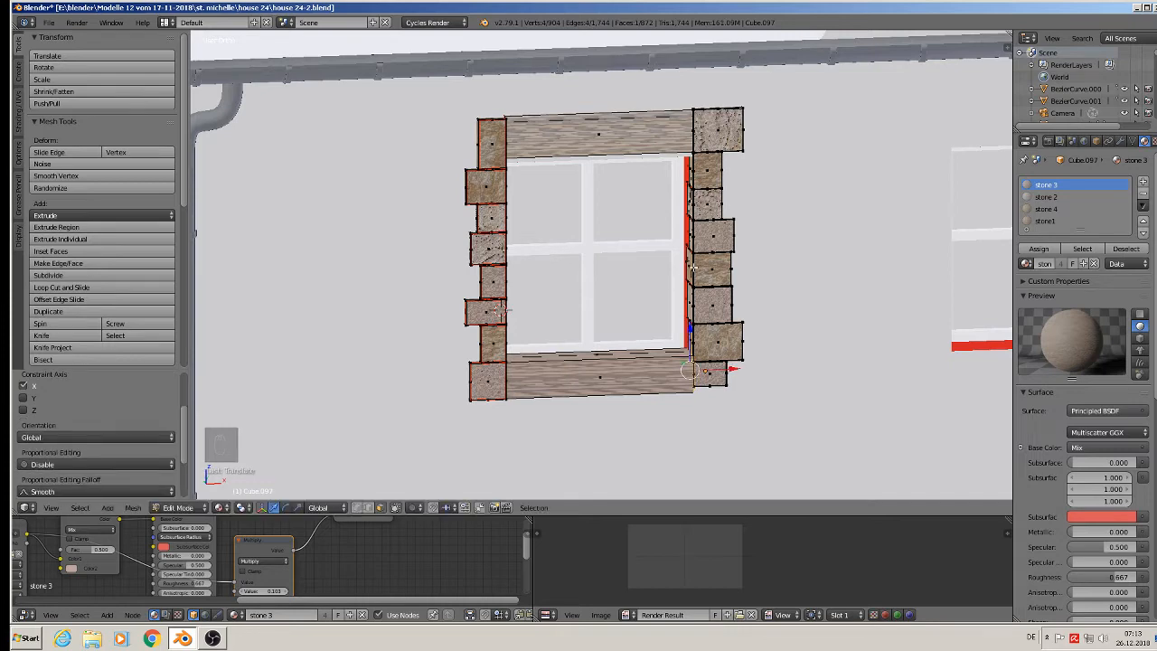
Select the front faces of the lintel and sill and unwrap them with Project From View.
key("Tab")
middle_click_drag(681, 284, 659, 266)
key("Tab")
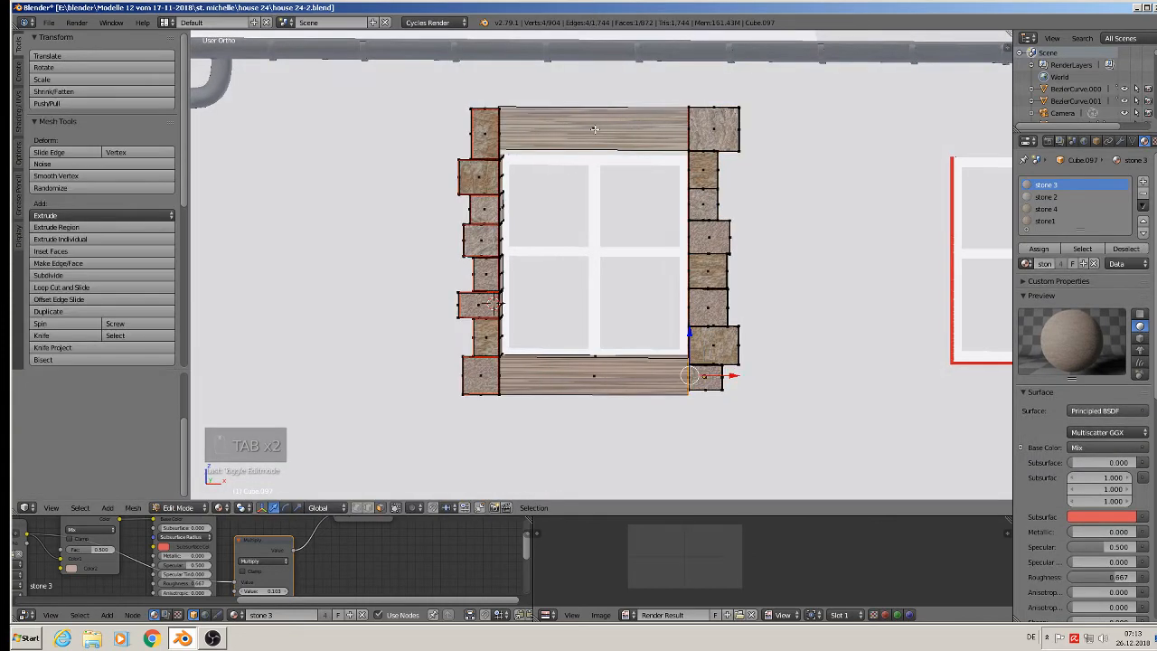
right_click(594, 130)
right_click(582, 375, "shift")
key("u")
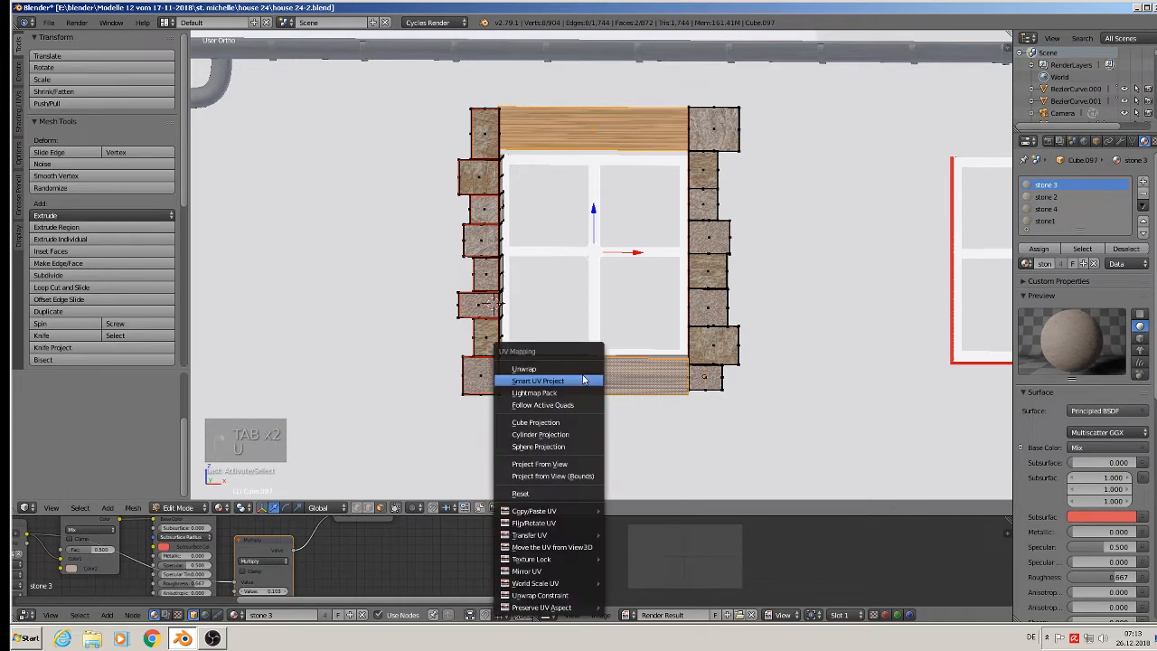
left_click(565, 462)
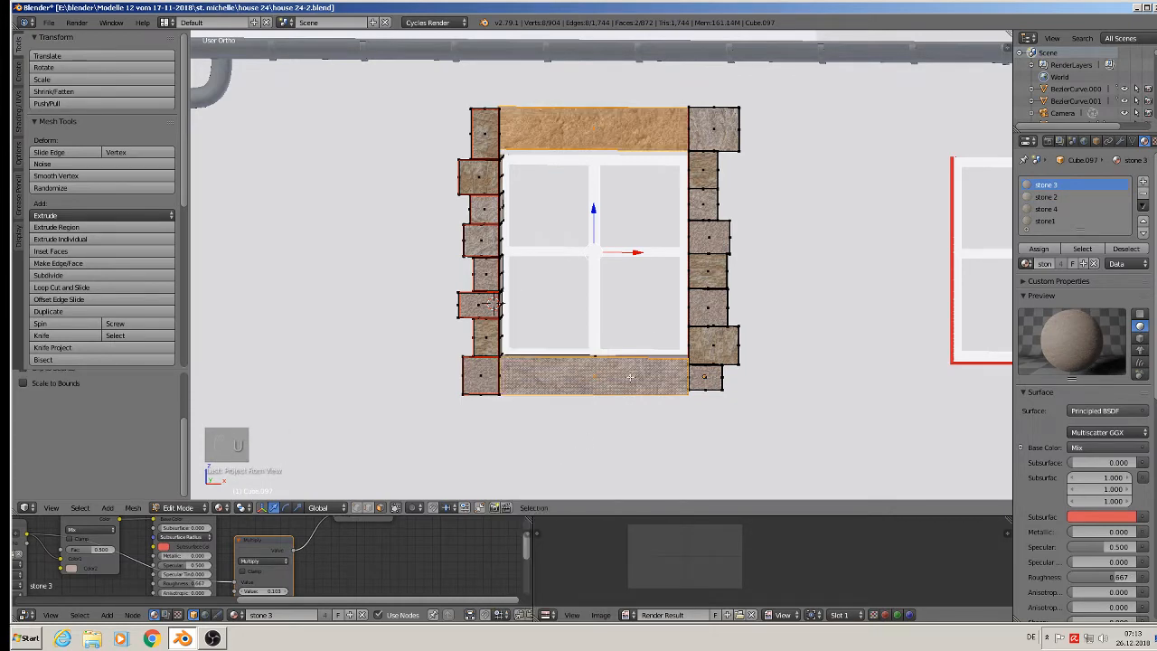
Check the stone textures on the lintel and sill, and deselect all faces of the window frame.
key("Tab")
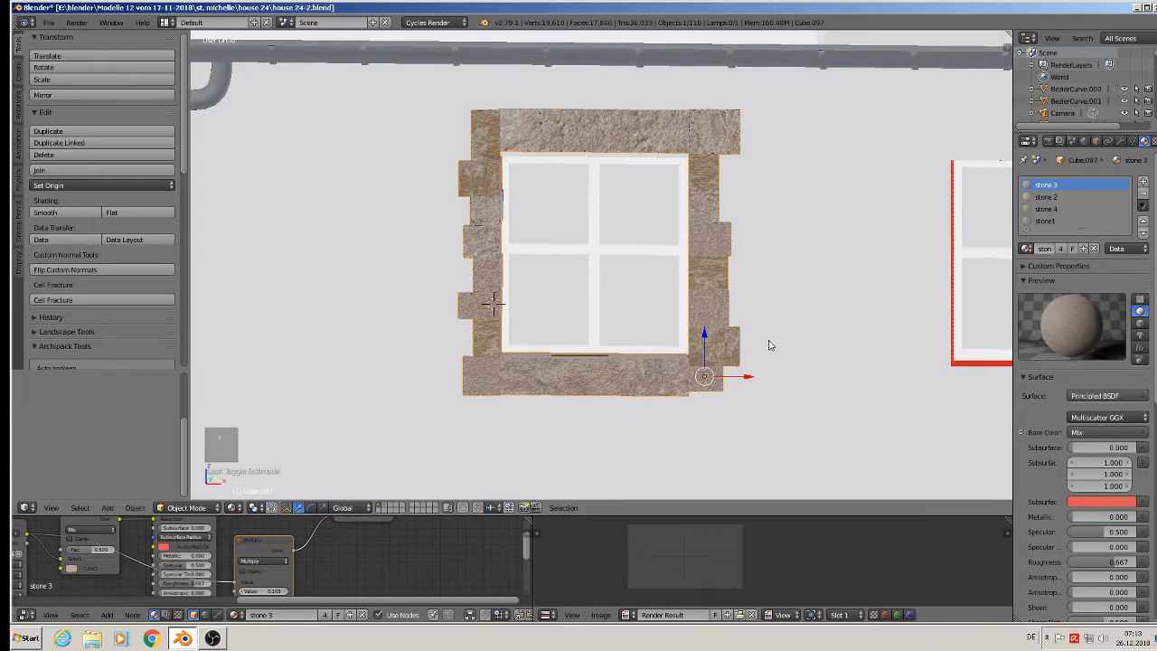
key("Tab")
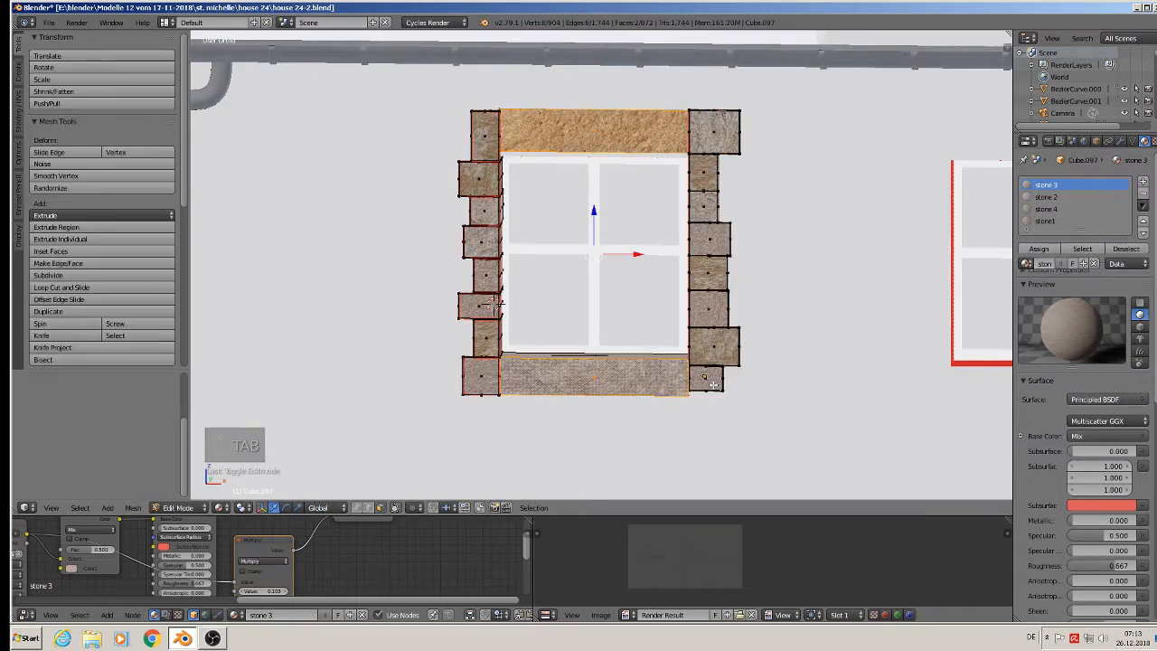
scroll(710, 384, "up", 3)
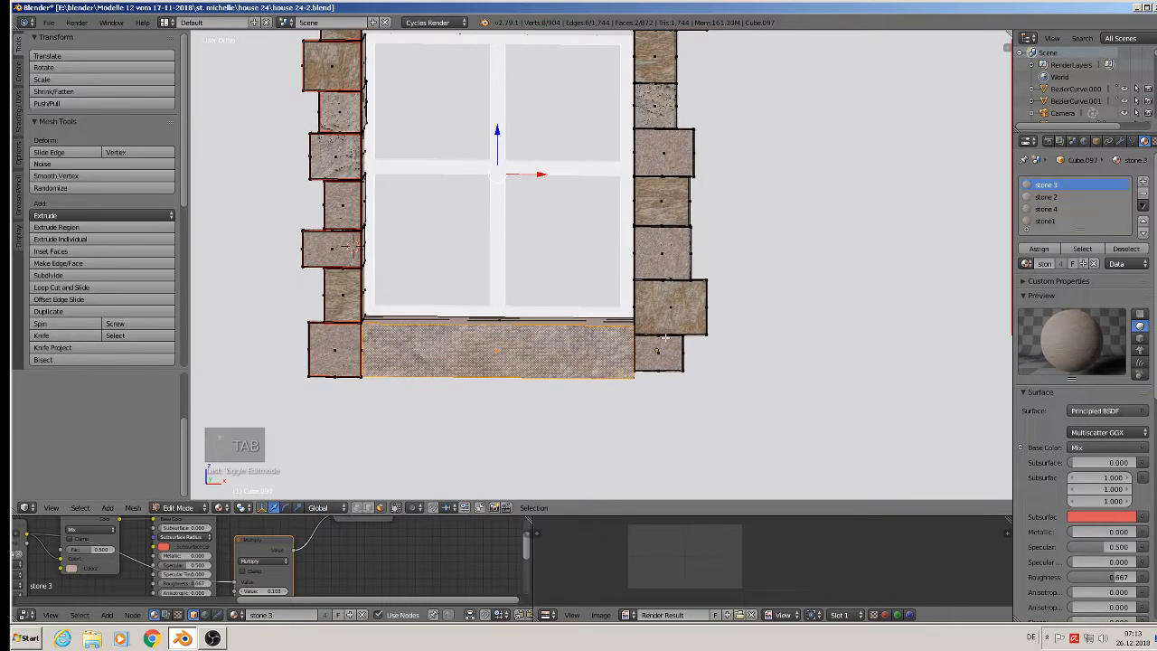
key("a")
key("a")
scroll(596, 390, "down", 1)
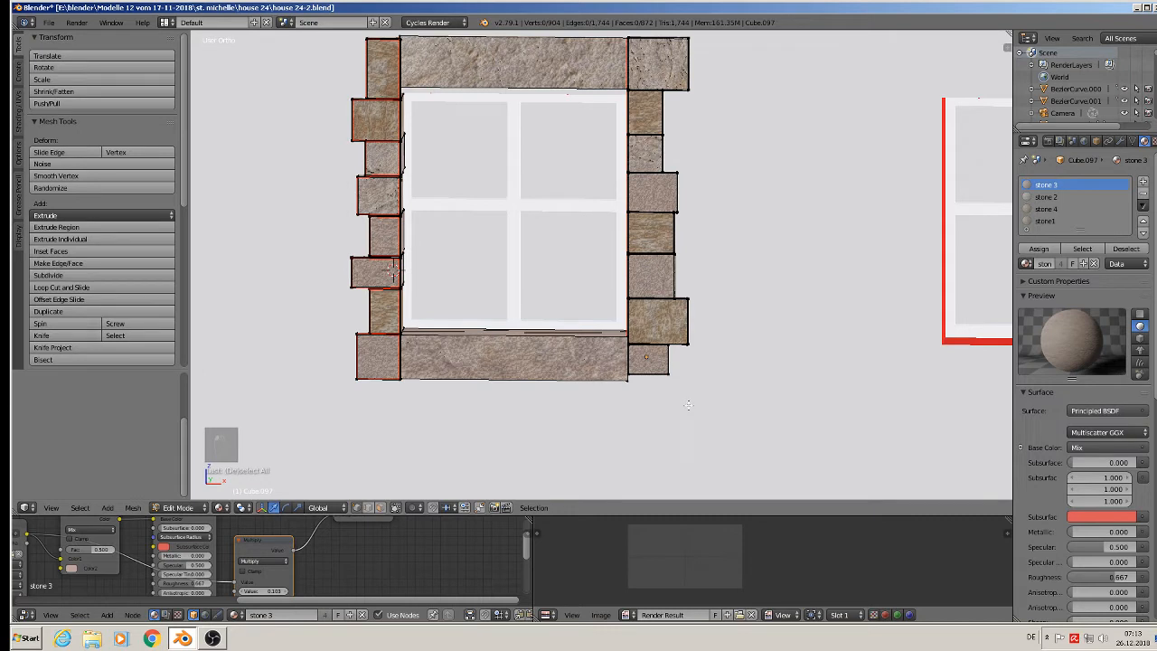
Try to raise the edge between the right column's two lowest stones along Z.
key("b")
left_click_drag(610, 346, 611, 347)
key("a")
key("b")
left_click_drag(706, 351, 626, 341)
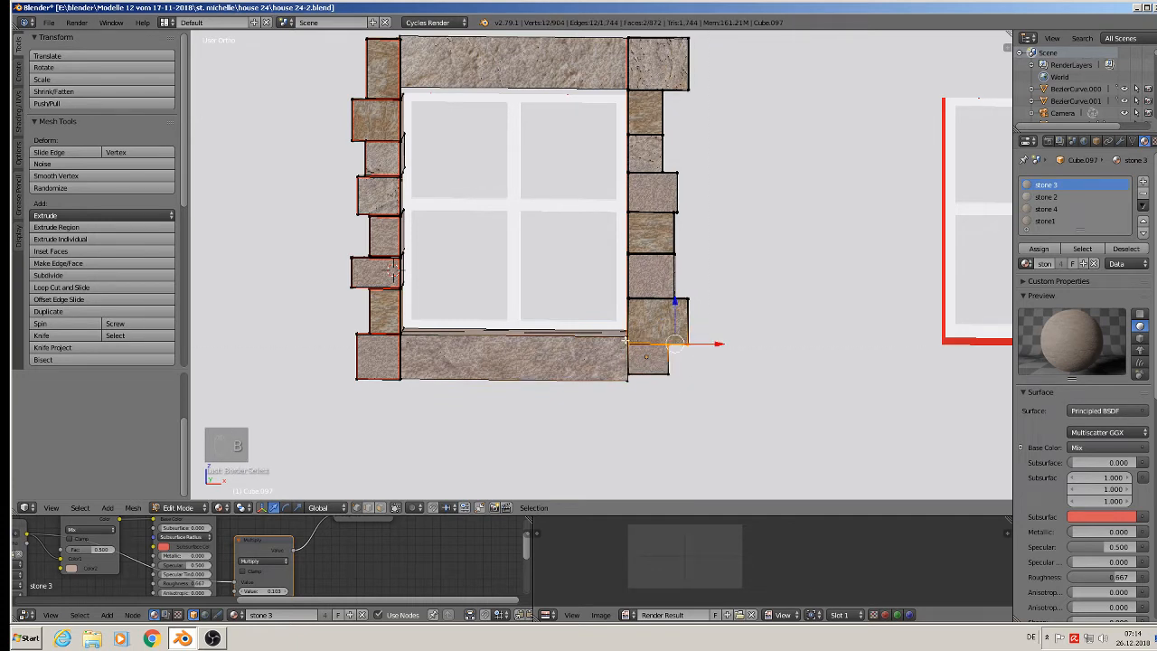
left_click_drag(674, 310, 674, 303)
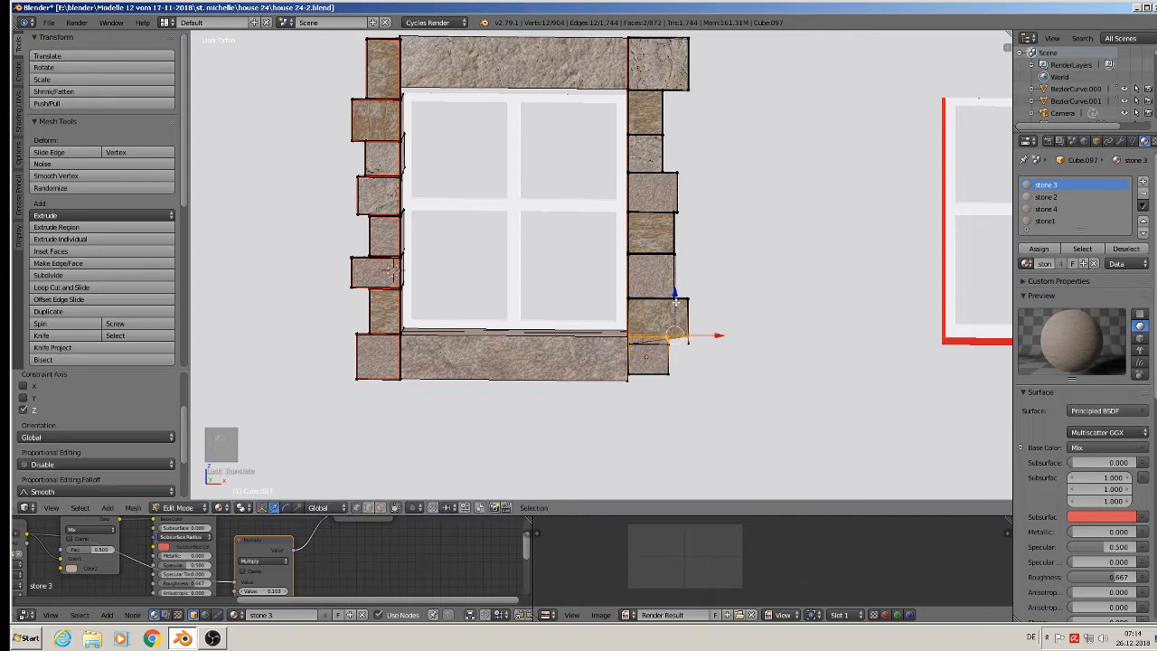
key("ctrl+z")
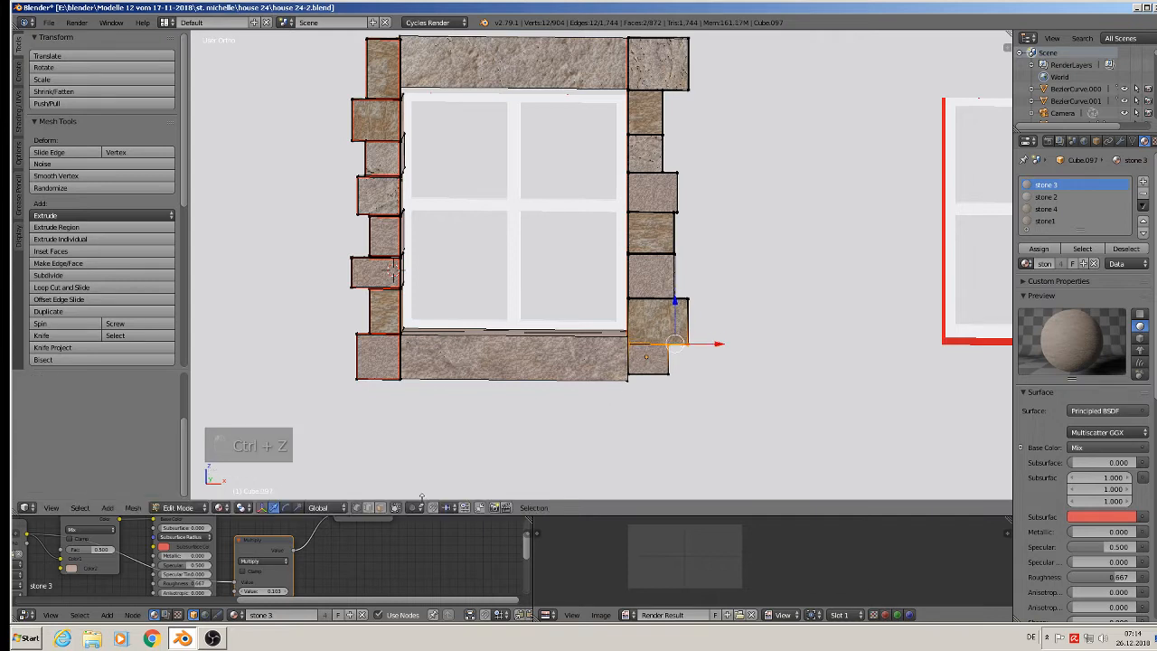
Allow selection through the mesh and raise the joint between the right column's two lowest stones to the sill's upper edge.
left_click(395, 508)
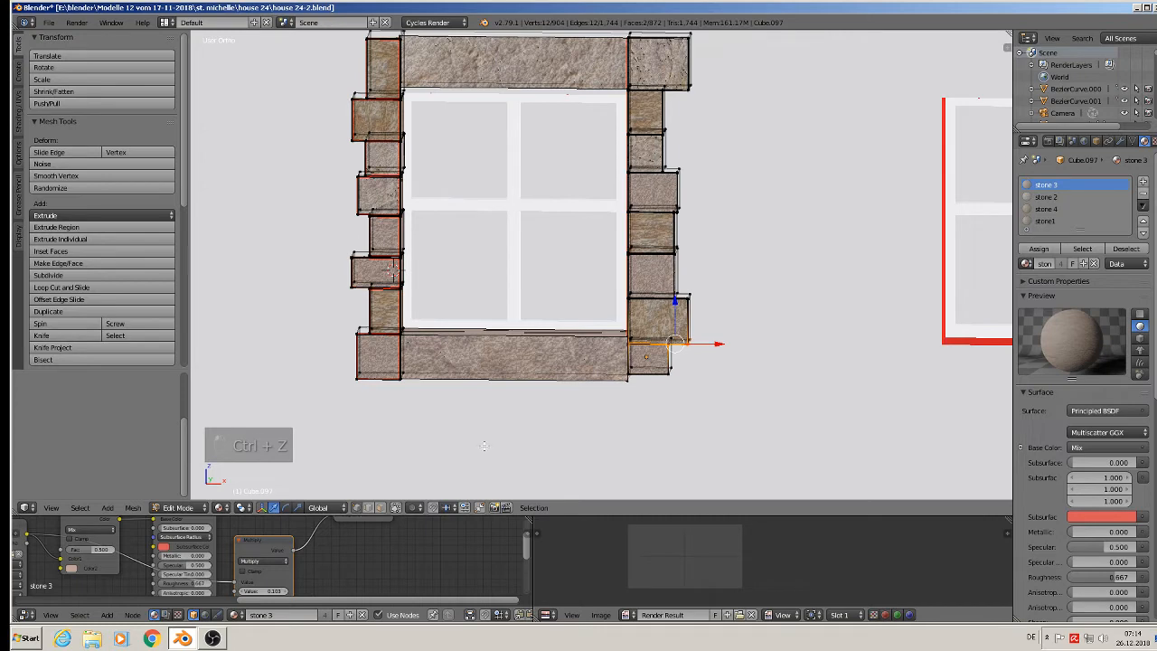
key("a")
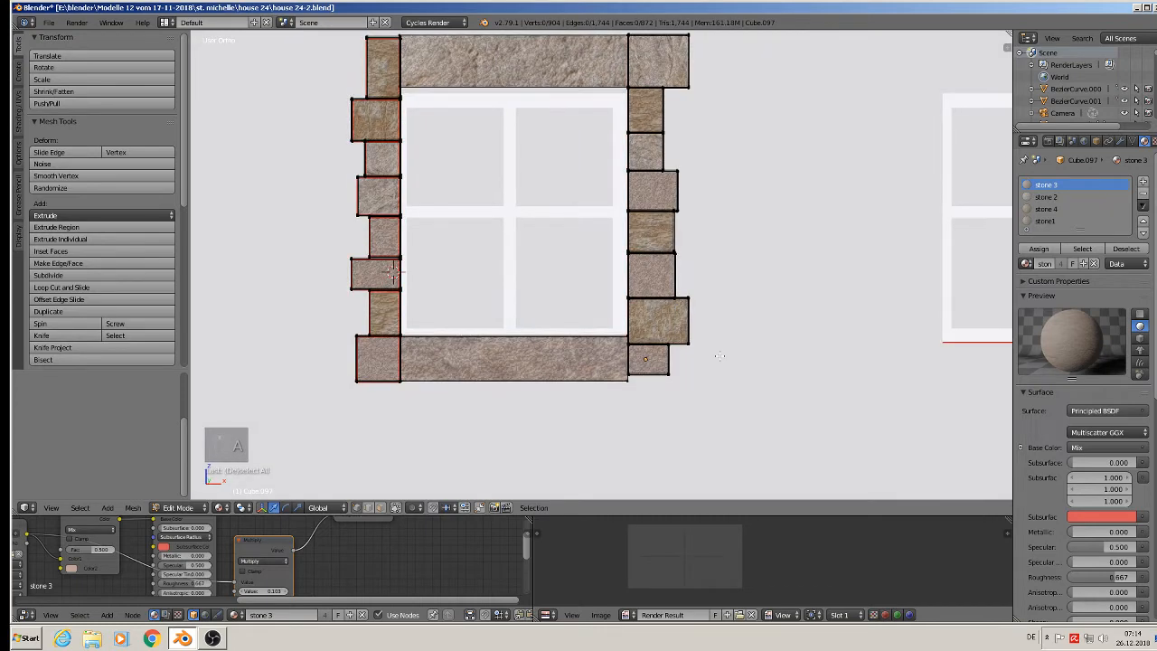
key("b")
left_click_drag(719, 355, 652, 302)
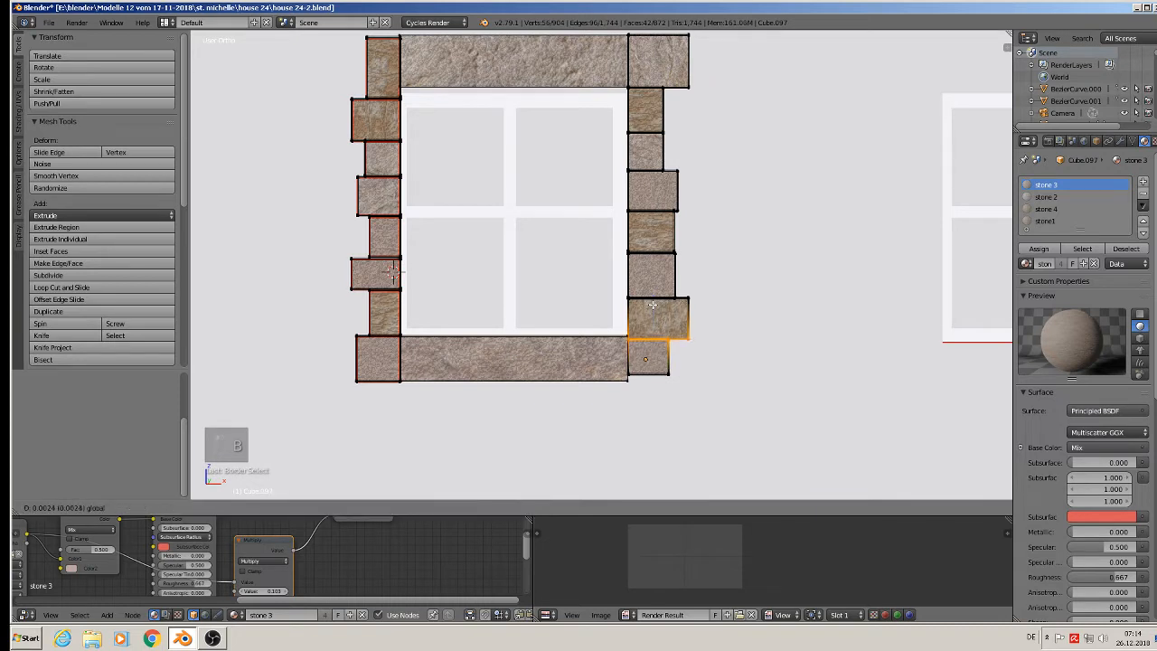
key("a")
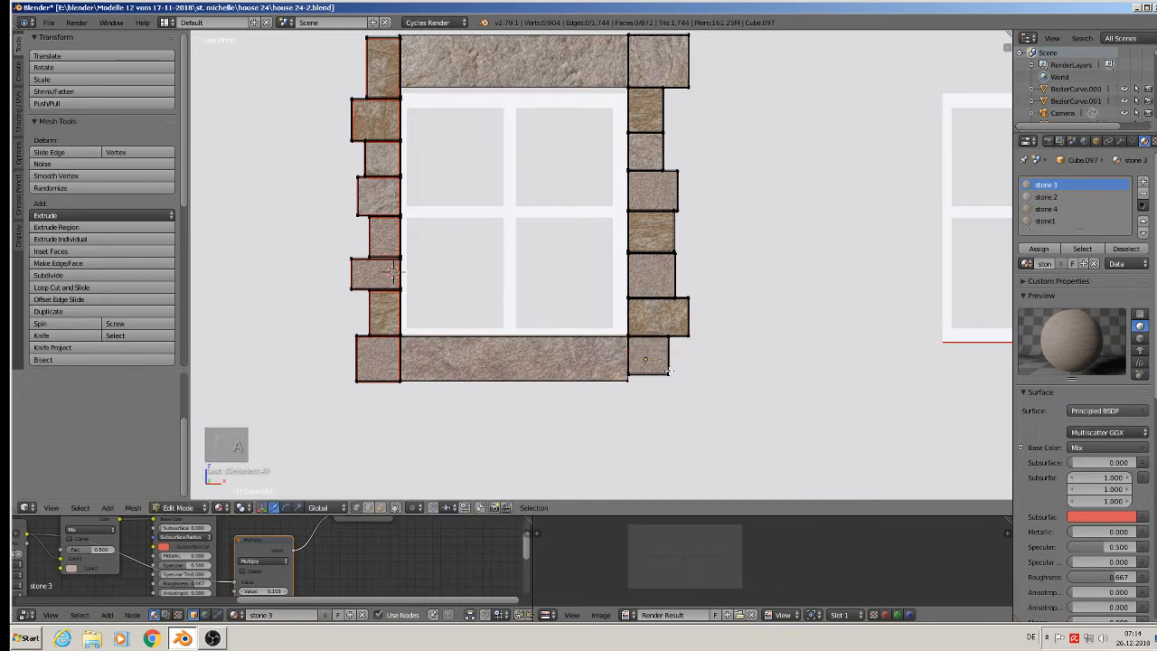
Try to widen the right column's lowest stone by moving its lower outer corner along X.
key("c")
left_click(666, 372)
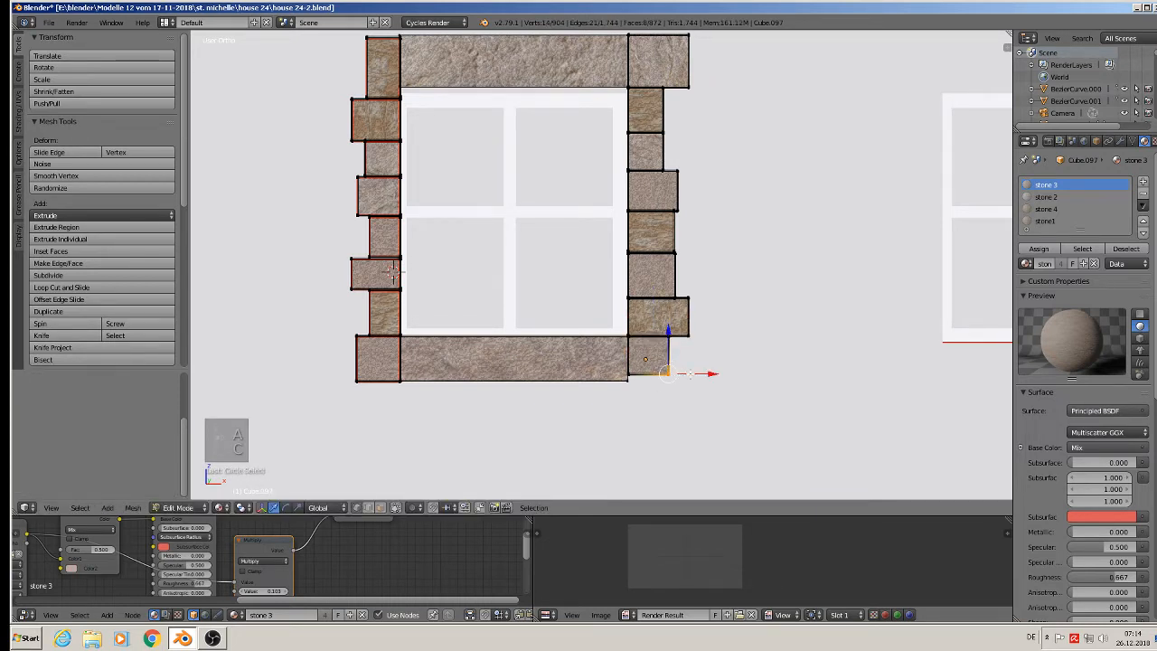
left_click_drag(691, 373, 701, 373)
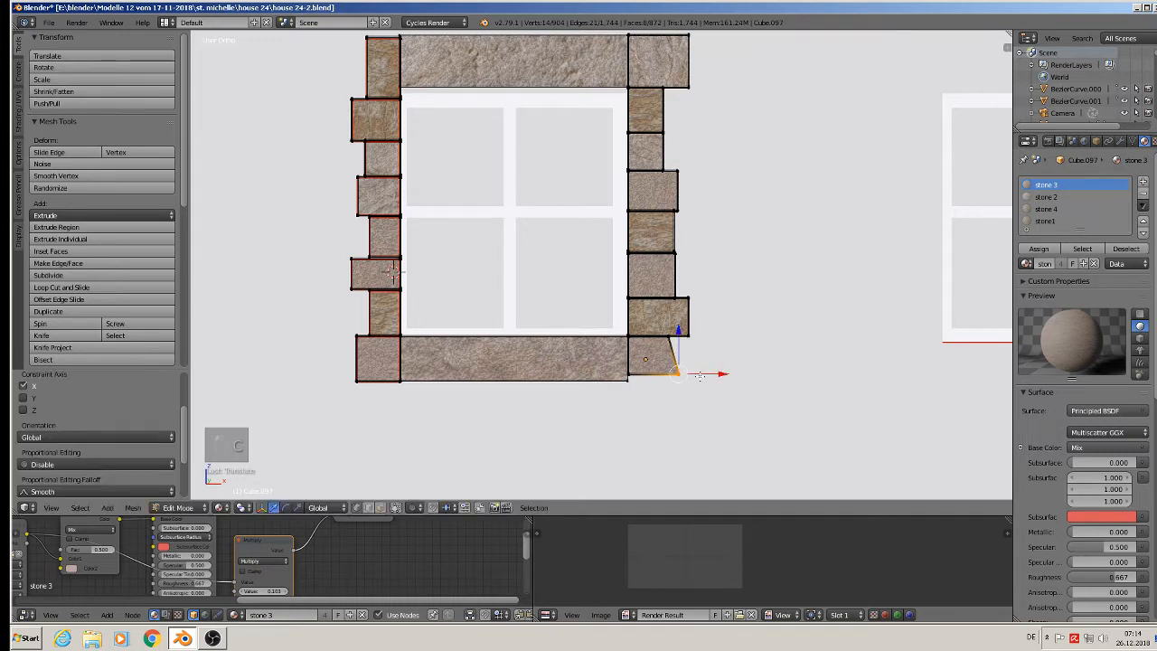
key("ctrl+z")
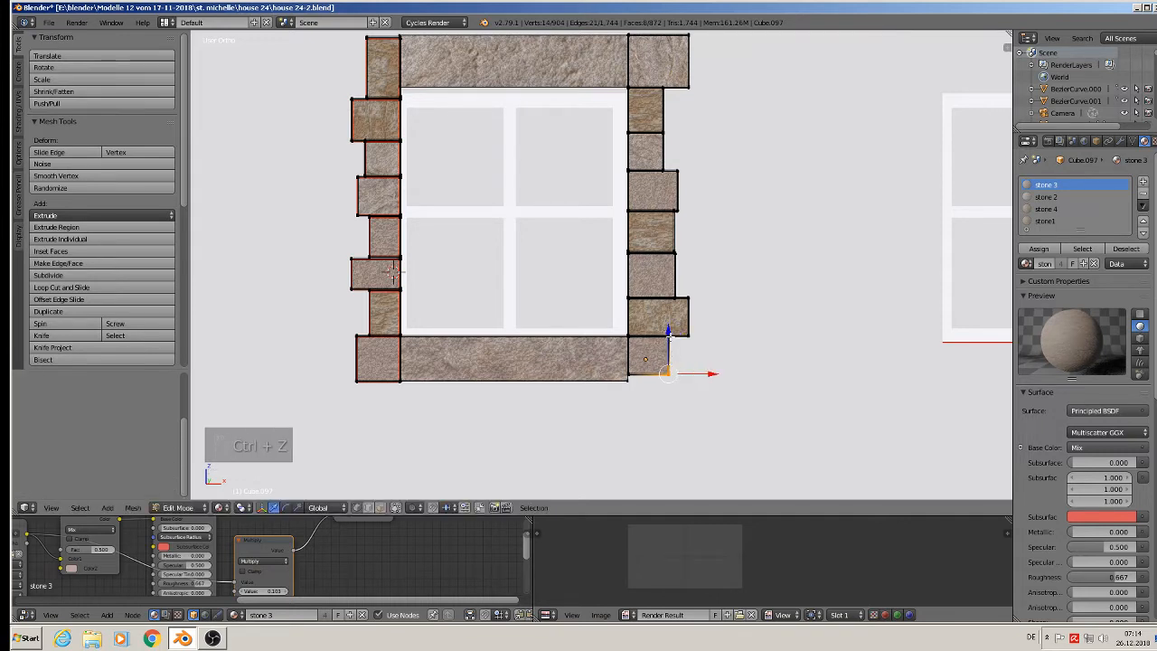
key("ctrl+z")
Widen the right column's lowest stone outward along X and lower its bottom edge to the sill's bottom edge.
key("c")
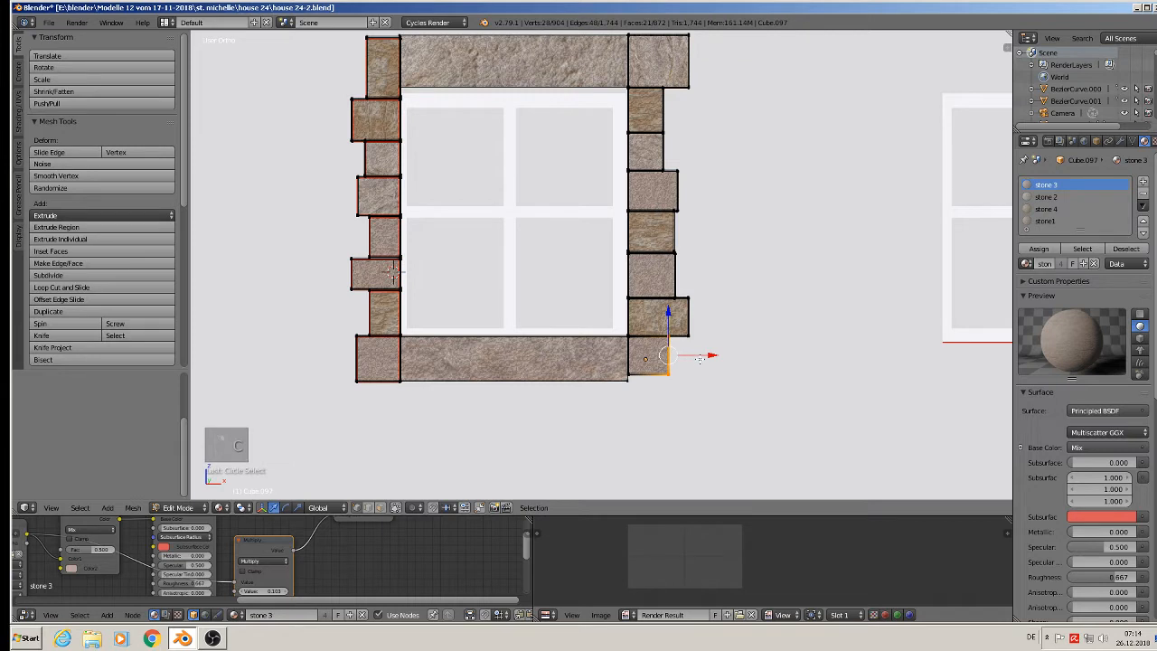
left_click_drag(699, 358, 708, 358)
left_click(707, 358)
key("a")
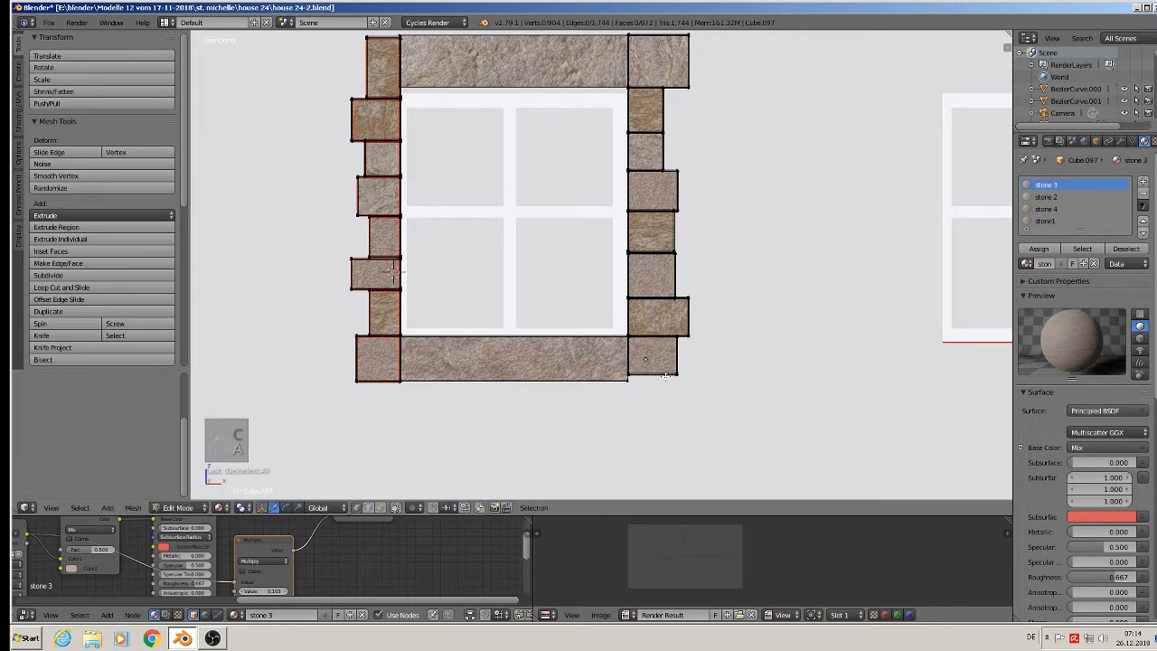
mouse_move(627, 367)
left_mouse_down()
mouse_move(667, 368)
mouse_move(662, 333)
left_mouse_up()
middle_click_drag(663, 332, 701, 406, "shift")
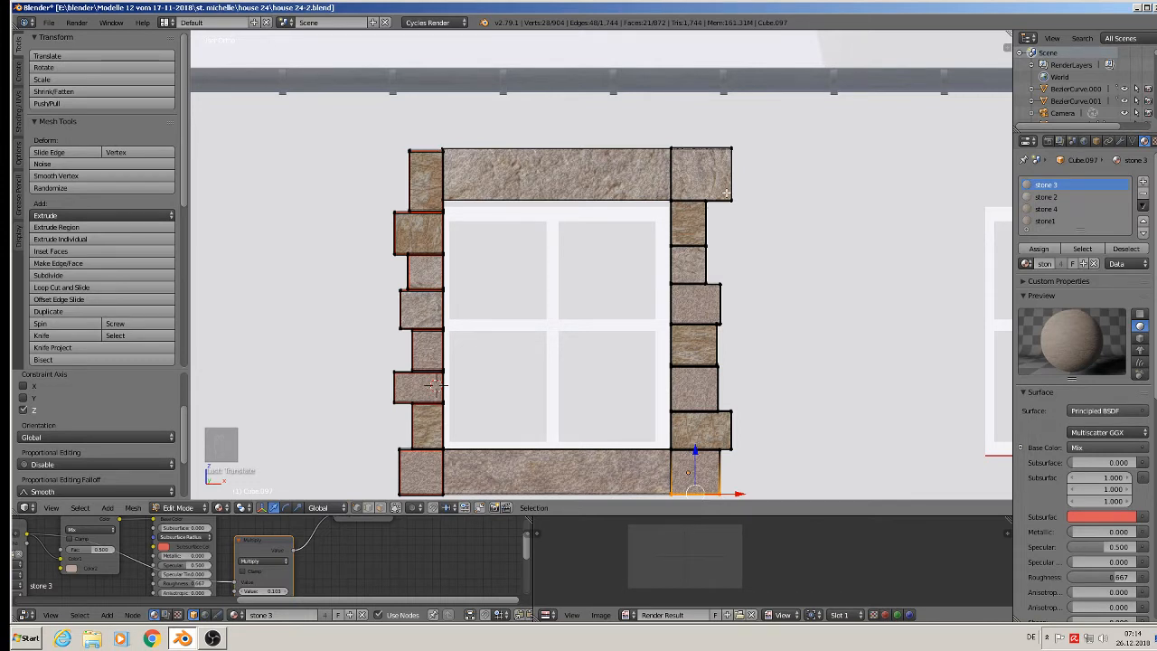
Narrow the right column's topmost stone by moving its outer side inward along X by about 0.011.
key("a")
key("x")
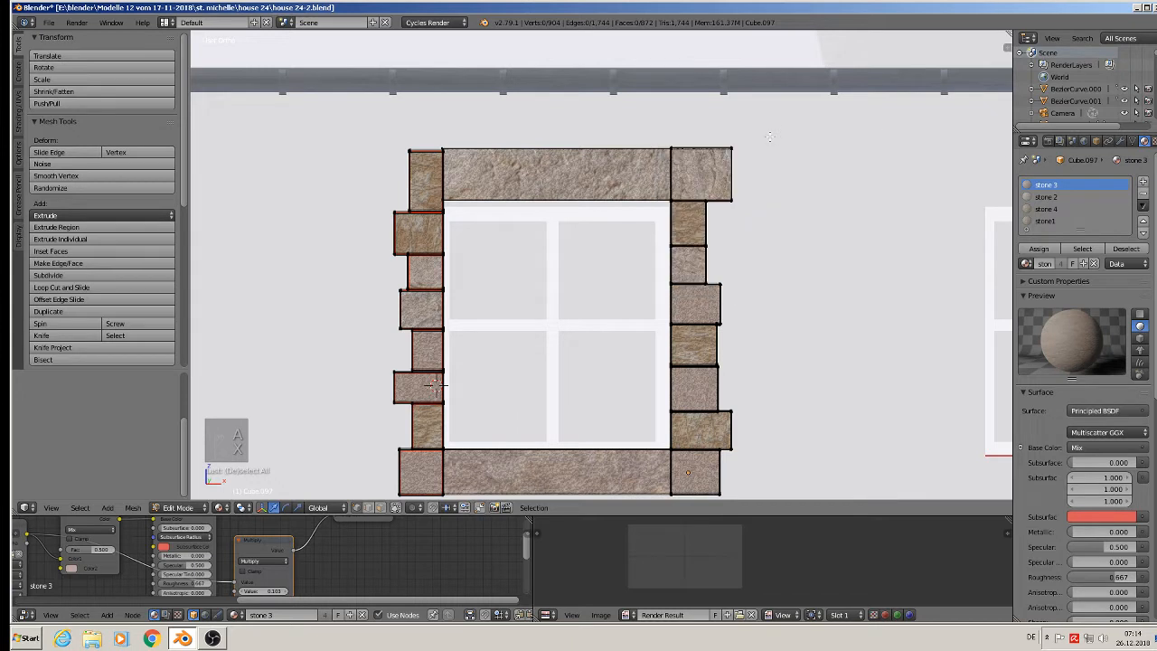
key("c")
left_click_drag(732, 146, 732, 214)
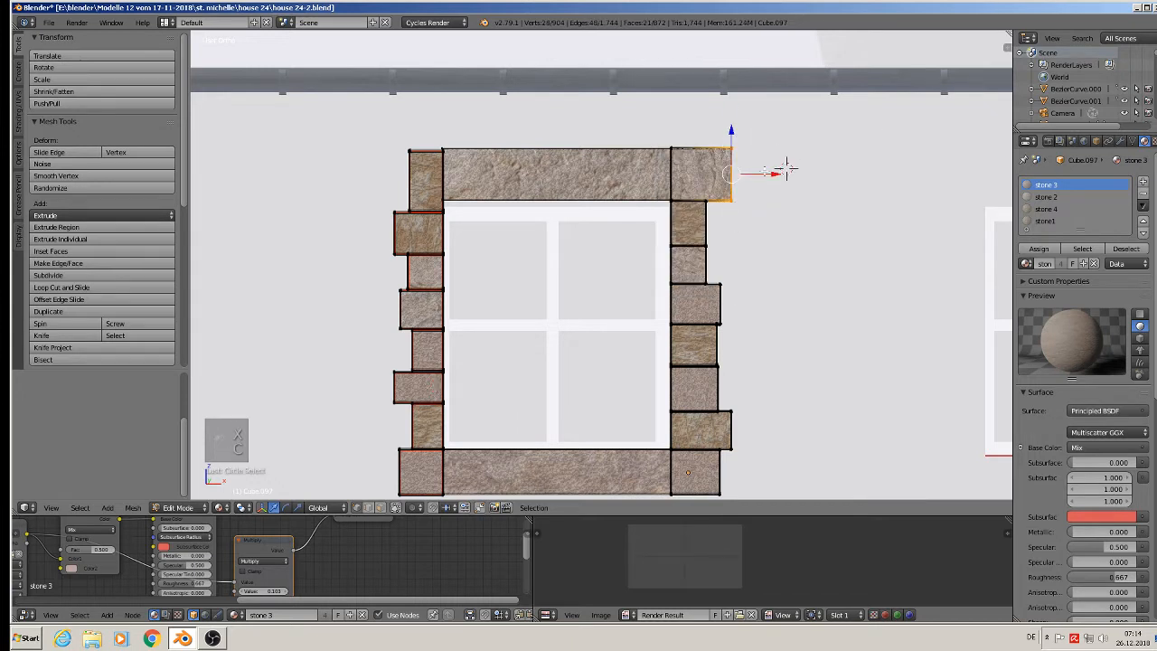
key("g")
key("x")
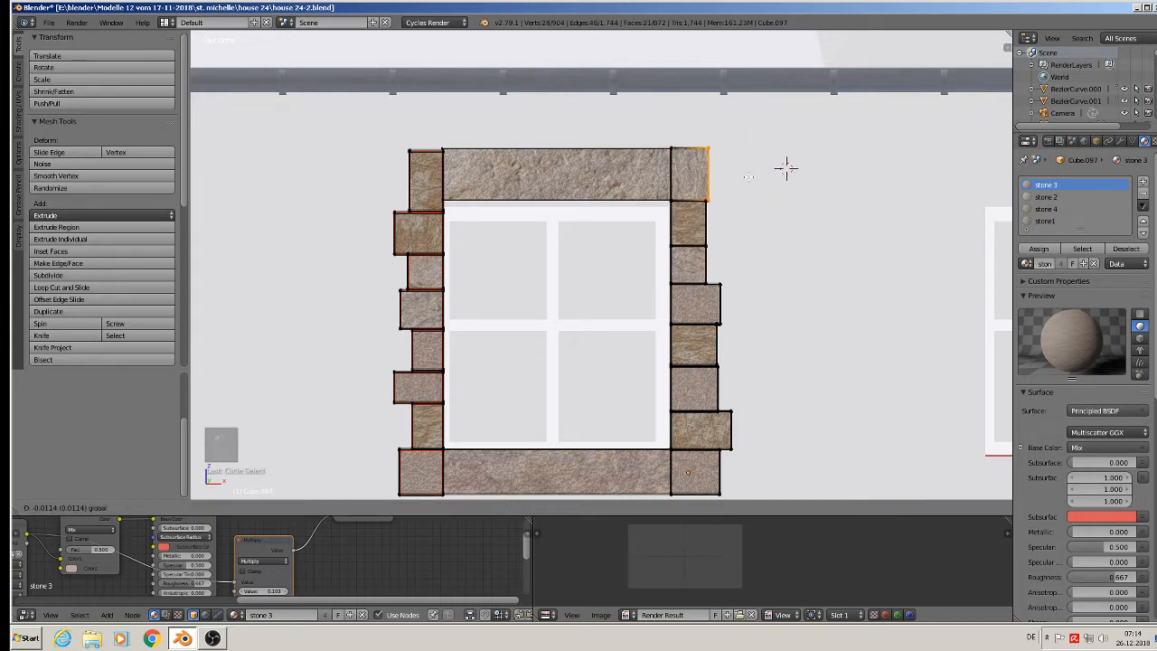
left_click(748, 176)
key("a")
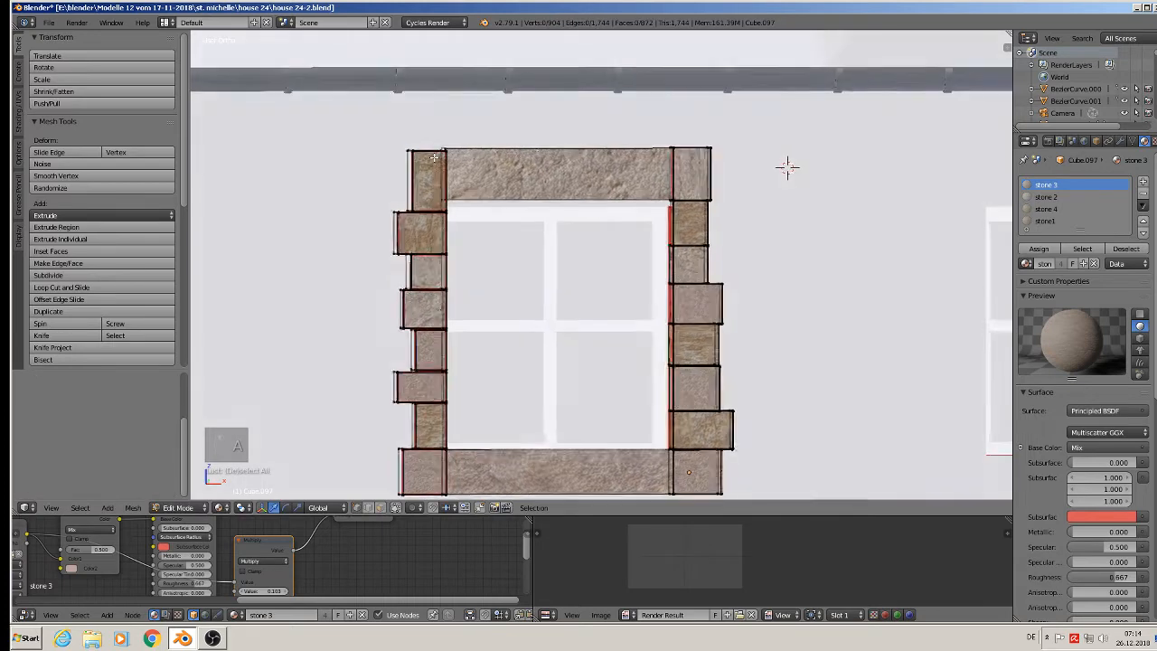
Raise the top edge of the left column's topmost stone to the lintel's top edge and leave Edit Mode.
key("c")
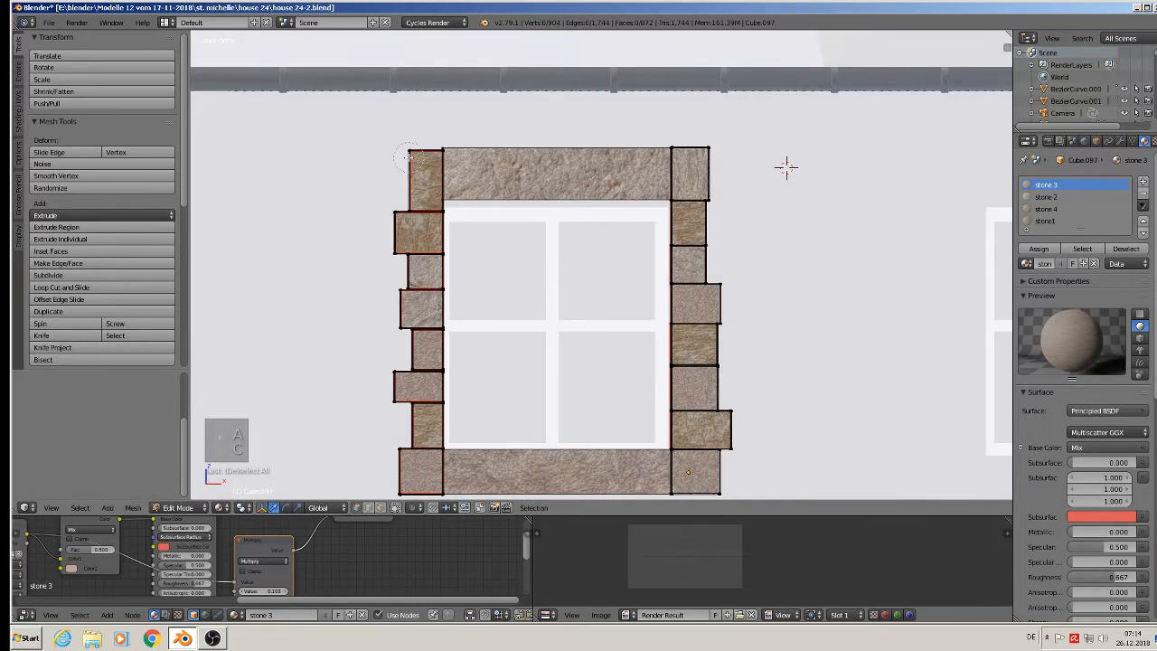
left_click(422, 154)
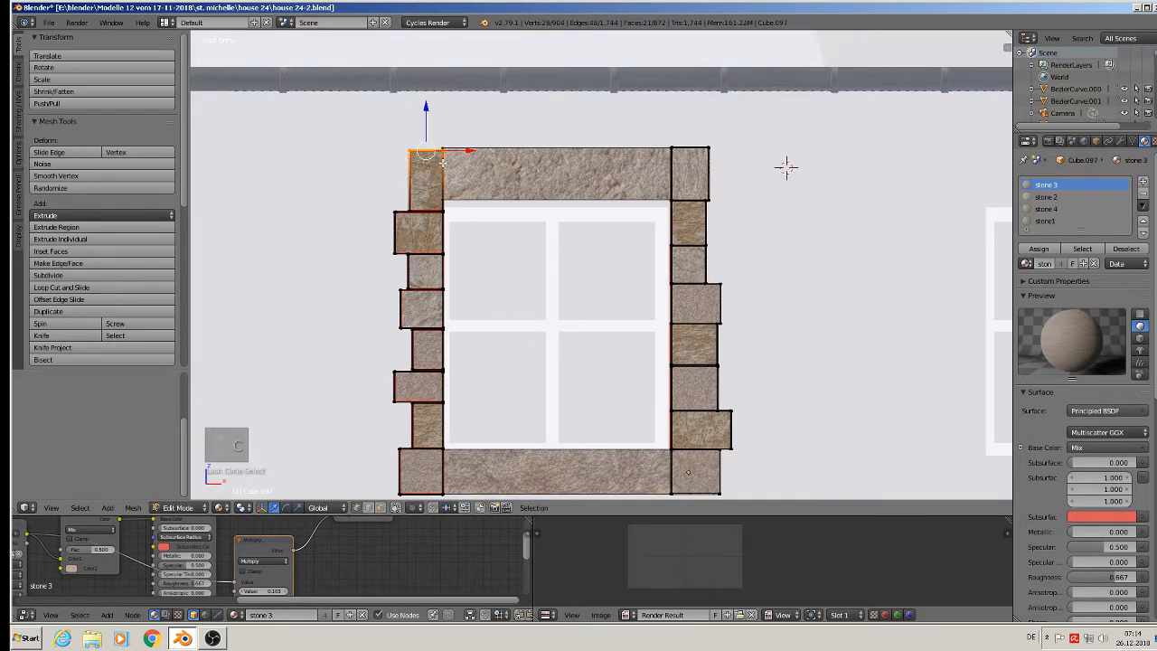
left_click_drag(422, 113, 420, 114)
scroll(421, 115, "down", 4)
key("Tab")
middle_click_drag(421, 114, 627, 299)
scroll(612, 324, "up", 1)
scroll(622, 306, "up", 1)
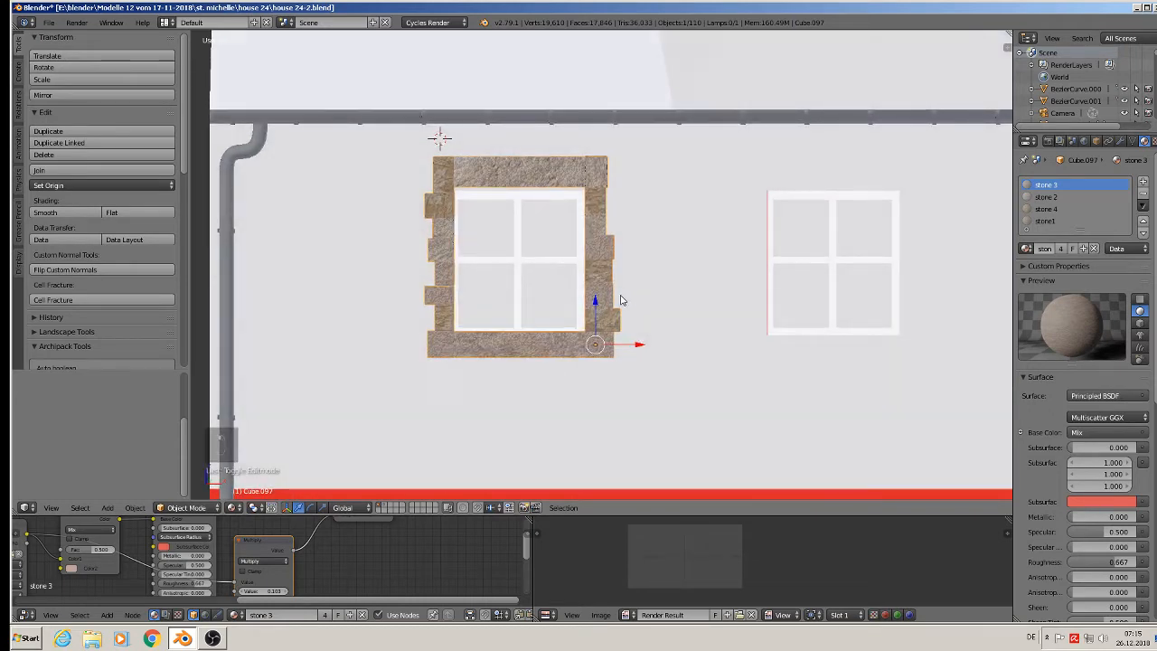
Lower the whole upper edge of the stone frame slightly along Z to make the lintel thinner.
key("Tab")
key("a")
key("a")
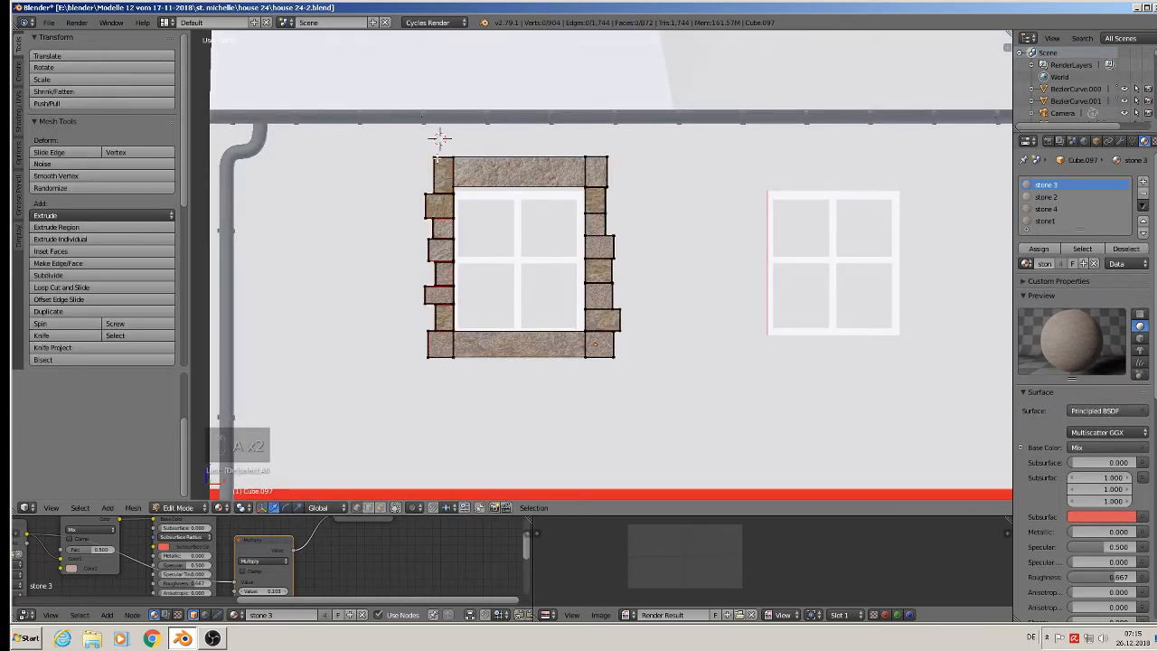
key("c")
mouse_move(439, 144)
left_mouse_down()
mouse_move(470, 155)
mouse_move(645, 152)
mouse_move(588, 152)
left_mouse_up()
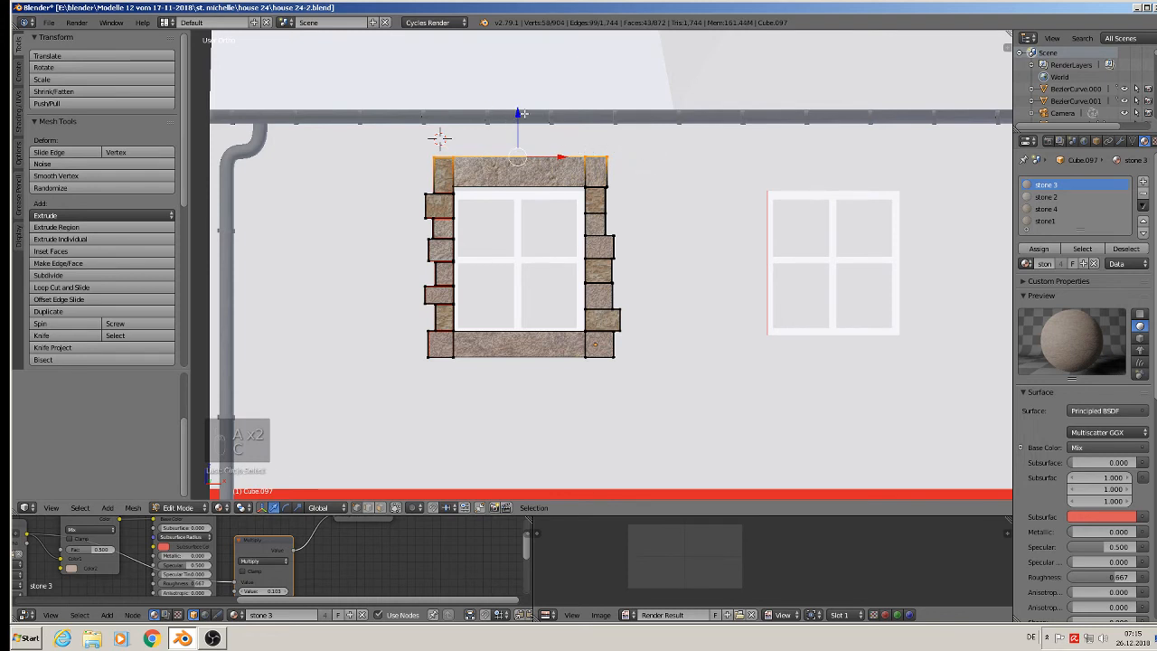
left_click_drag(517, 116, 514, 123)
key("a")
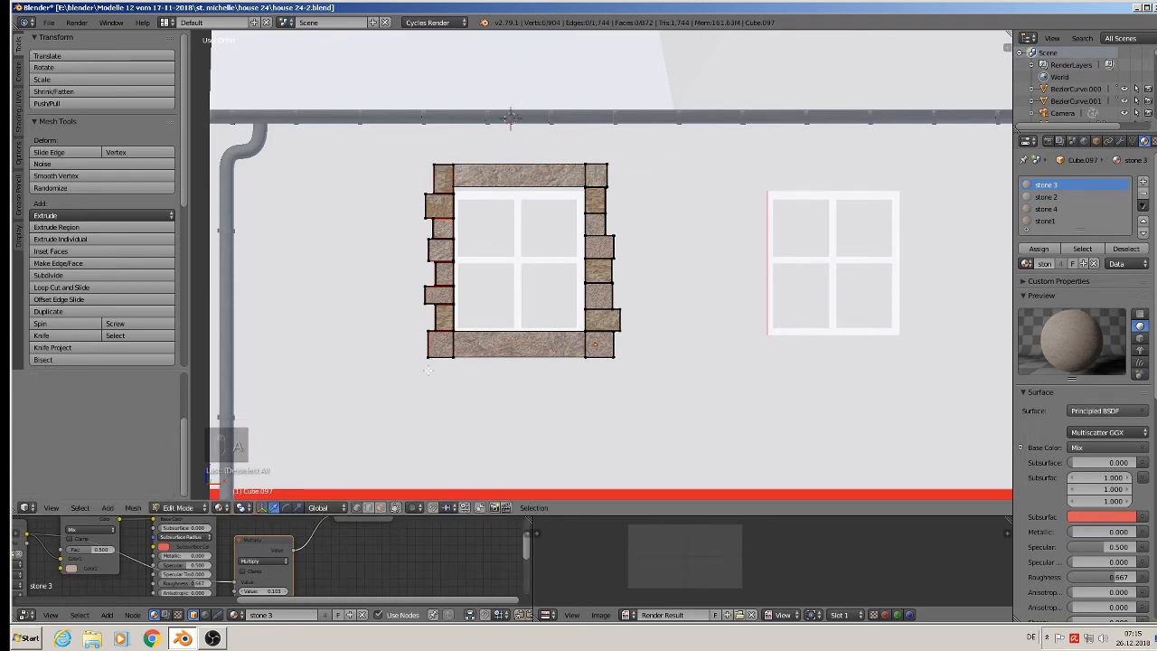
Raise the whole lower edge of the stone frame slightly along Z to make the sill thinner, and leave Edit Mode.
key("c")
mouse_move(428, 369)
left_mouse_down()
mouse_move(426, 350)
mouse_move(632, 363)
left_mouse_up()
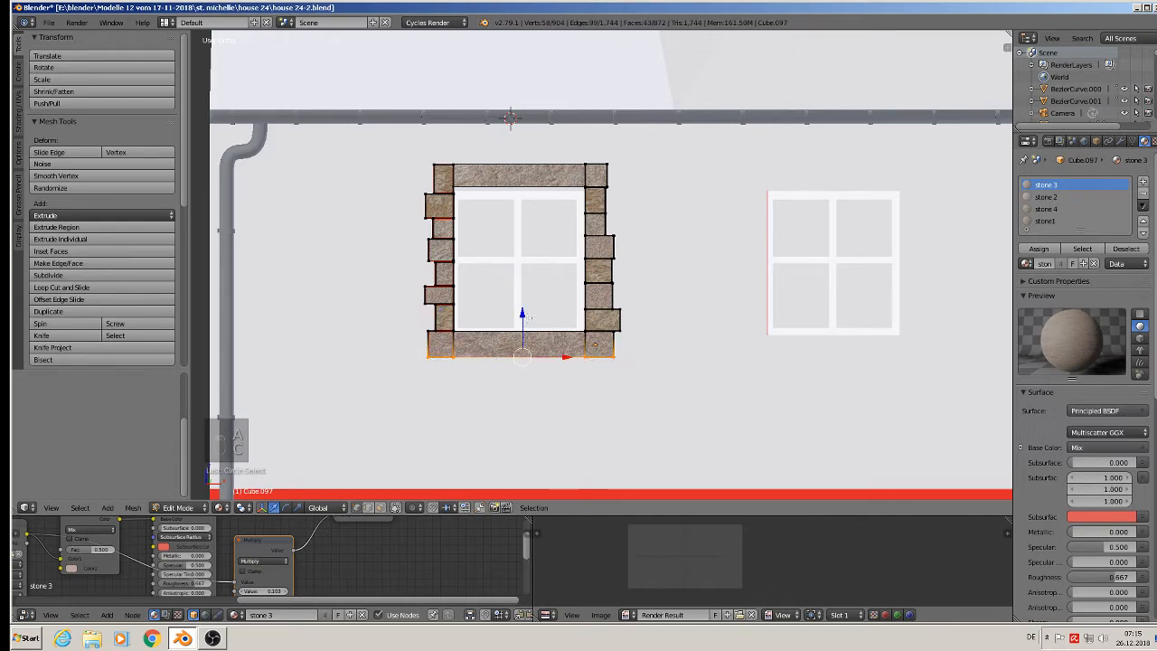
left_click_drag(521, 315, 521, 308)
key("Tab")
Make a linked duplicate of the stone frame and place it along X around the other upper-floor window.
scroll(521, 308, "down", 2)
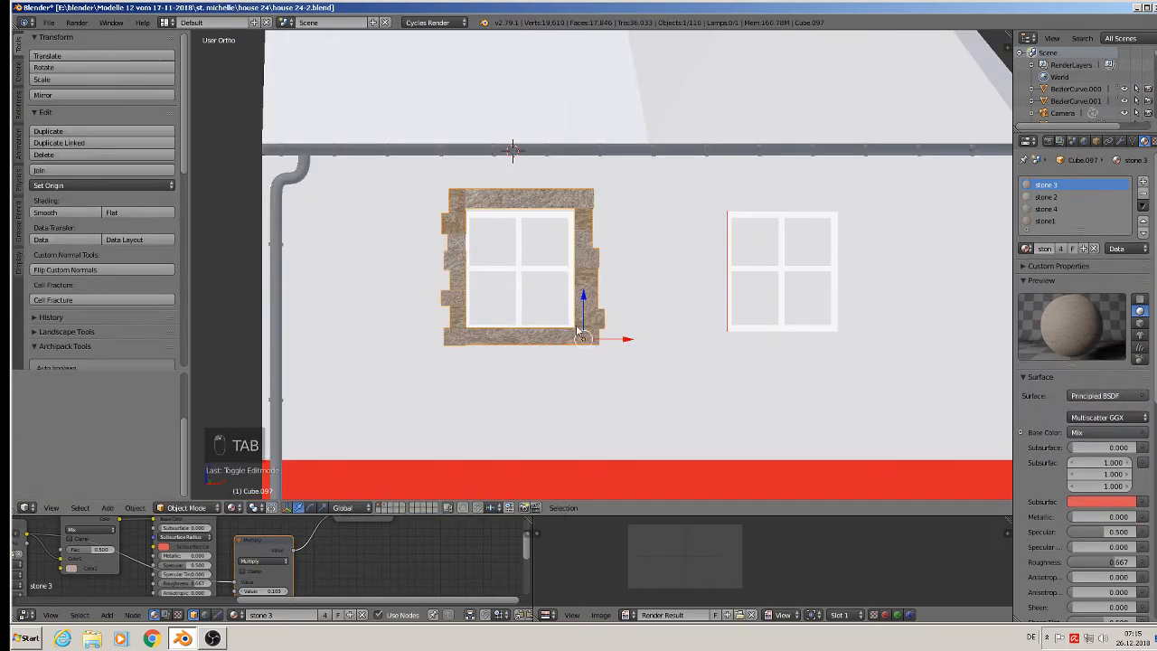
middle_click_drag(521, 309, 594, 381)
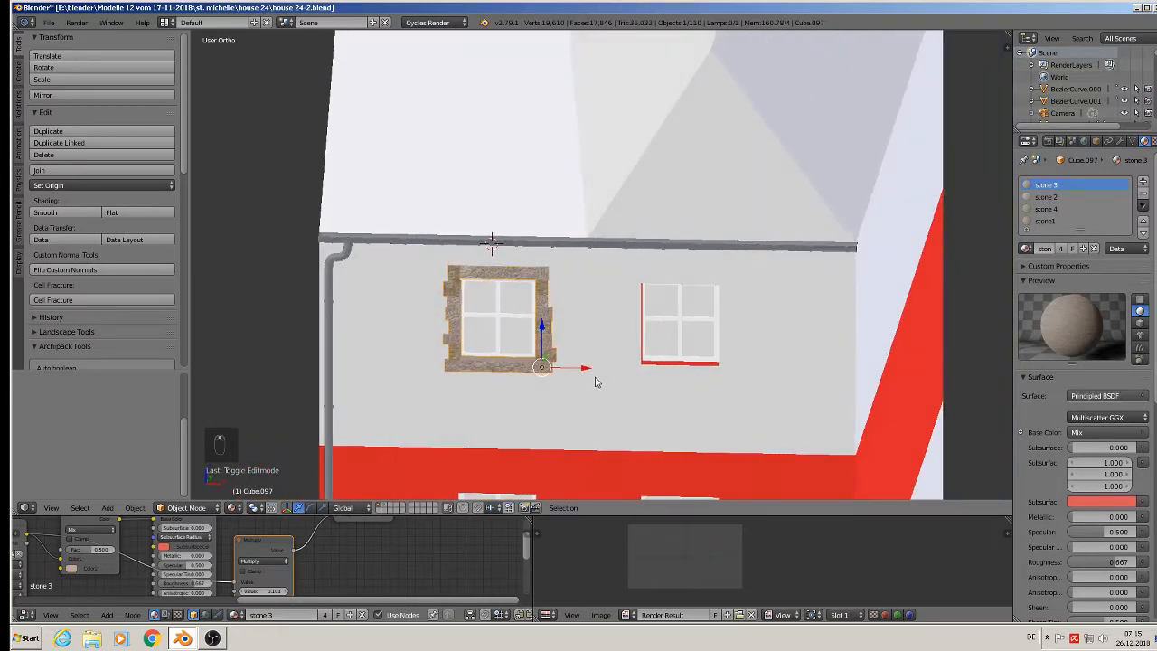
key("alt+d")
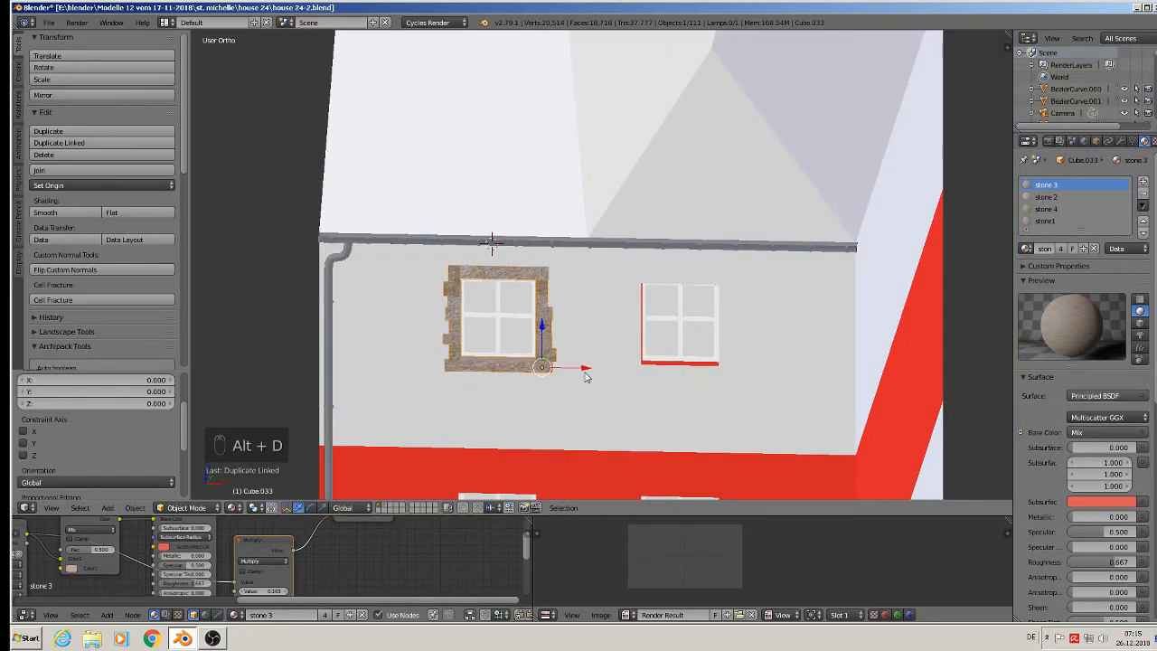
left_click(763, 383)
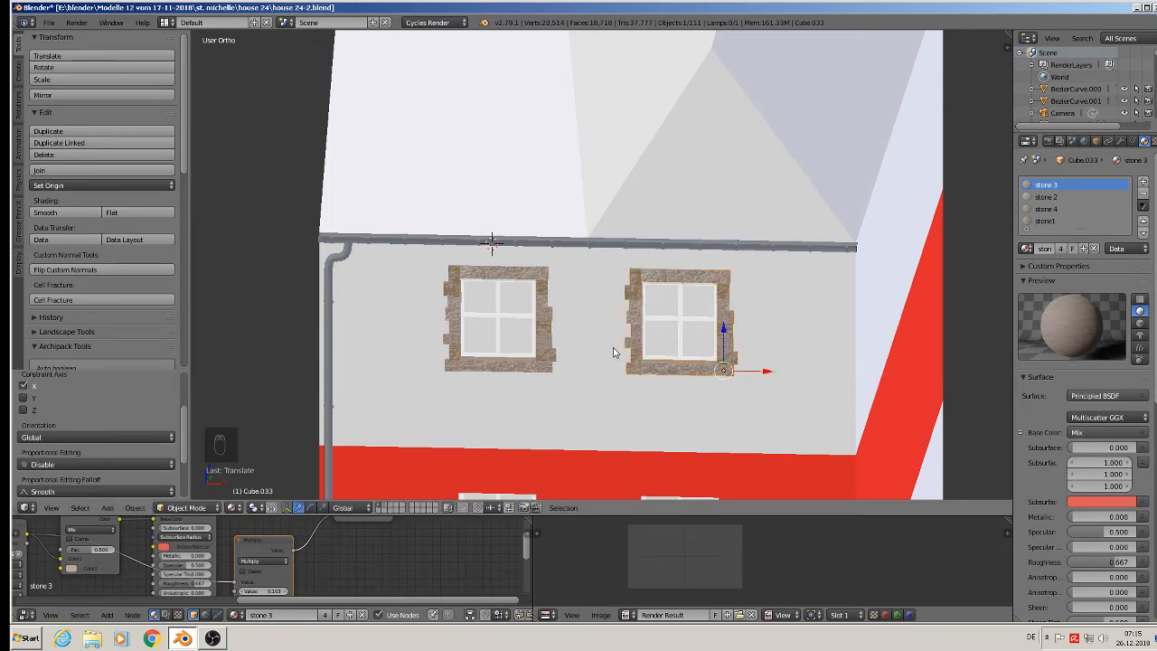
Make linked duplicates of both upper-floor stone frames and move them down along Z around the middle-floor windows.
middle_click_drag(612, 349, 644, 247, "shift")
right_click(613, 233, "shift")
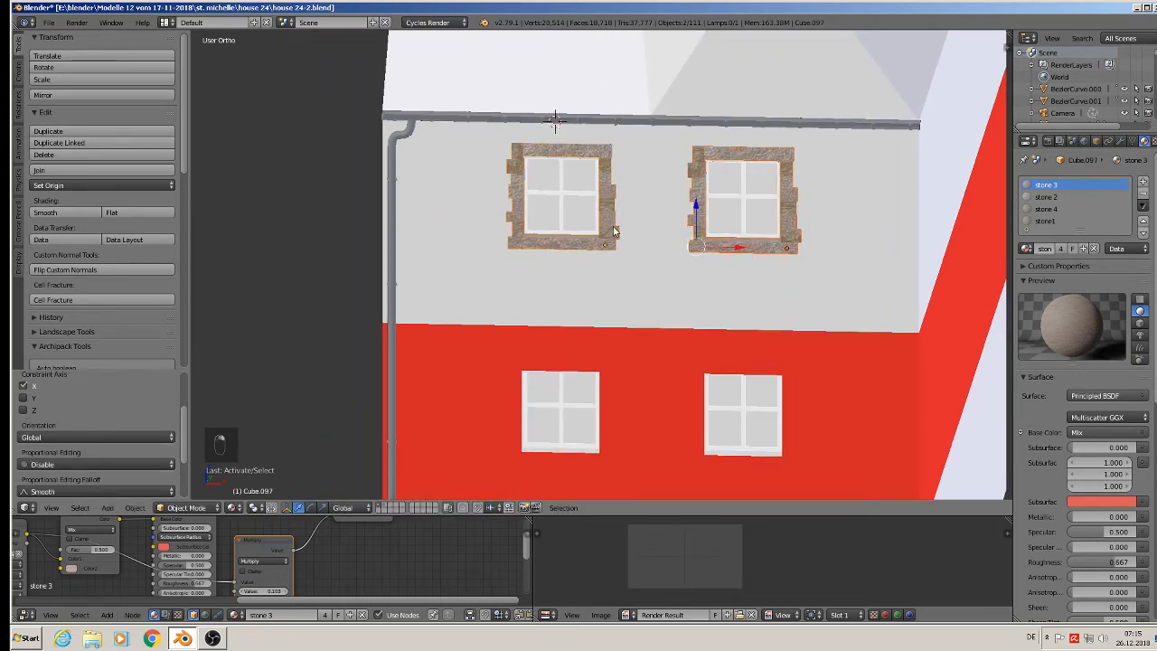
key("alt+d")
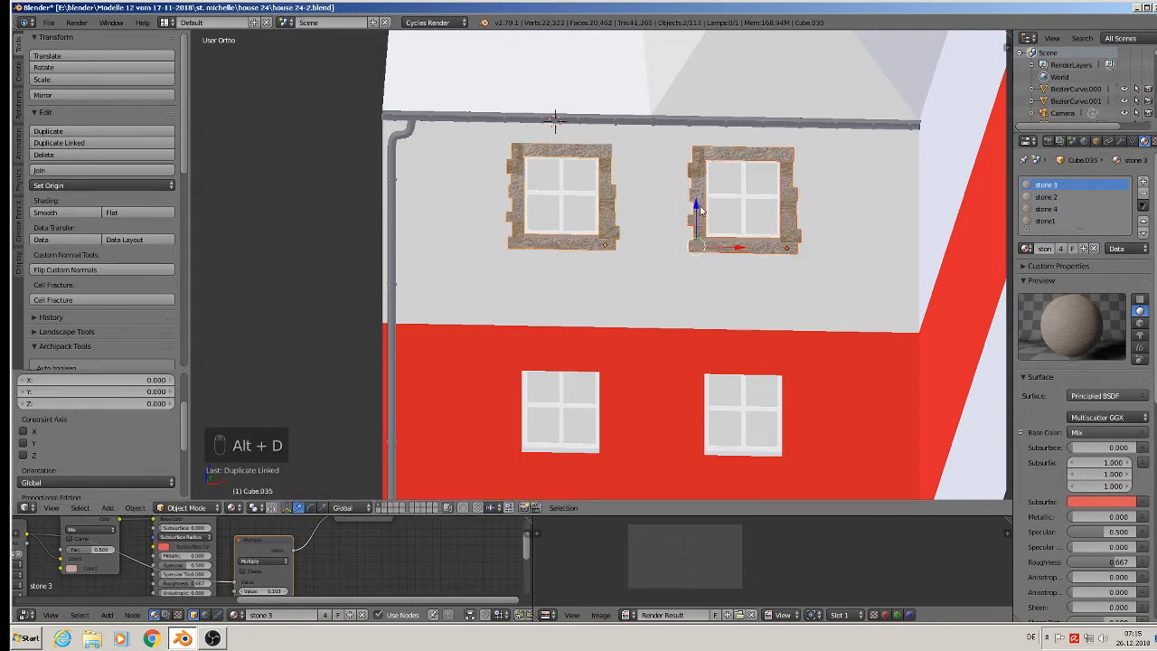
left_click_drag(697, 209, 699, 423)
Deselect the stone frames and save the house file.
scroll(699, 423, "down", 1)
middle_click_drag(698, 423, 451, 306, "shift")
scroll(533, 233, "down", 3)
key("a")
left_click(52, 24)
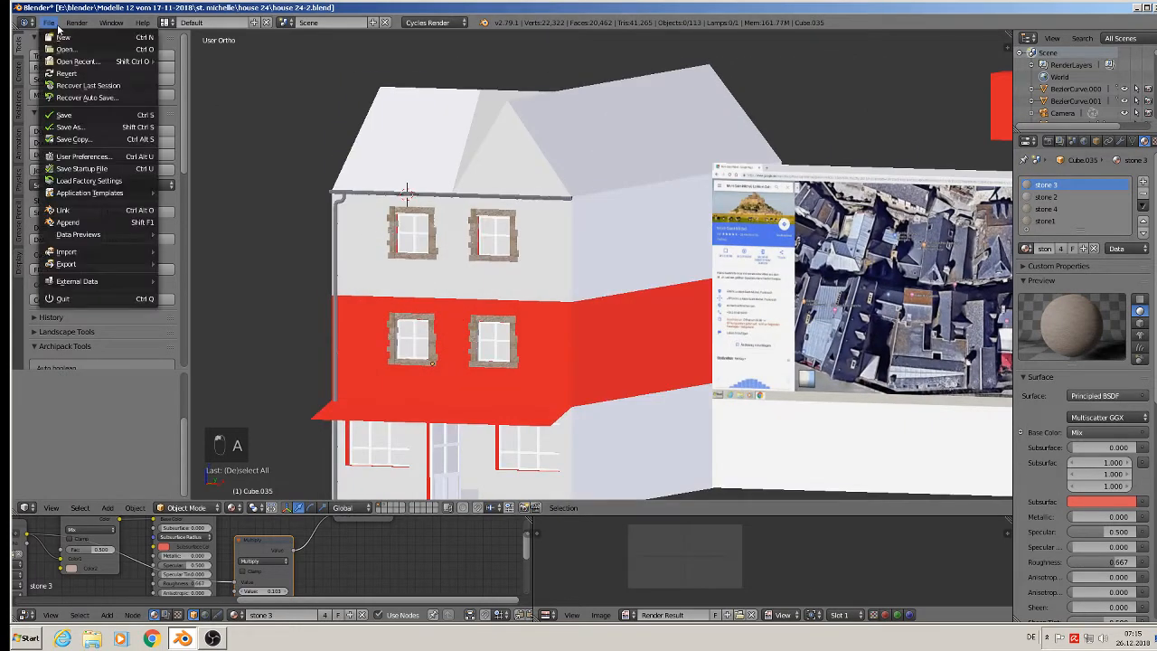
left_click(85, 118)
Examine the street-level reference photos of the shop front beside the model for the ground-floor stonework.
middle_click_drag(865, 332, 531, 292, "shift")
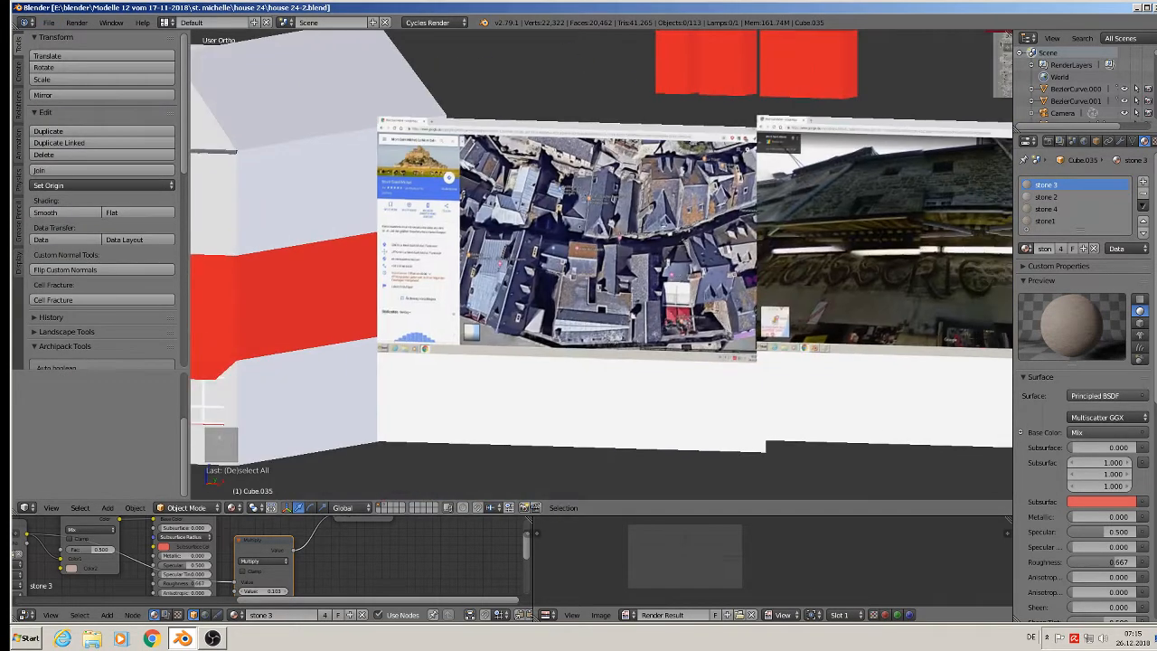
middle_click_drag(958, 287, 503, 229, "shift")
scroll(526, 285, "up", 3)
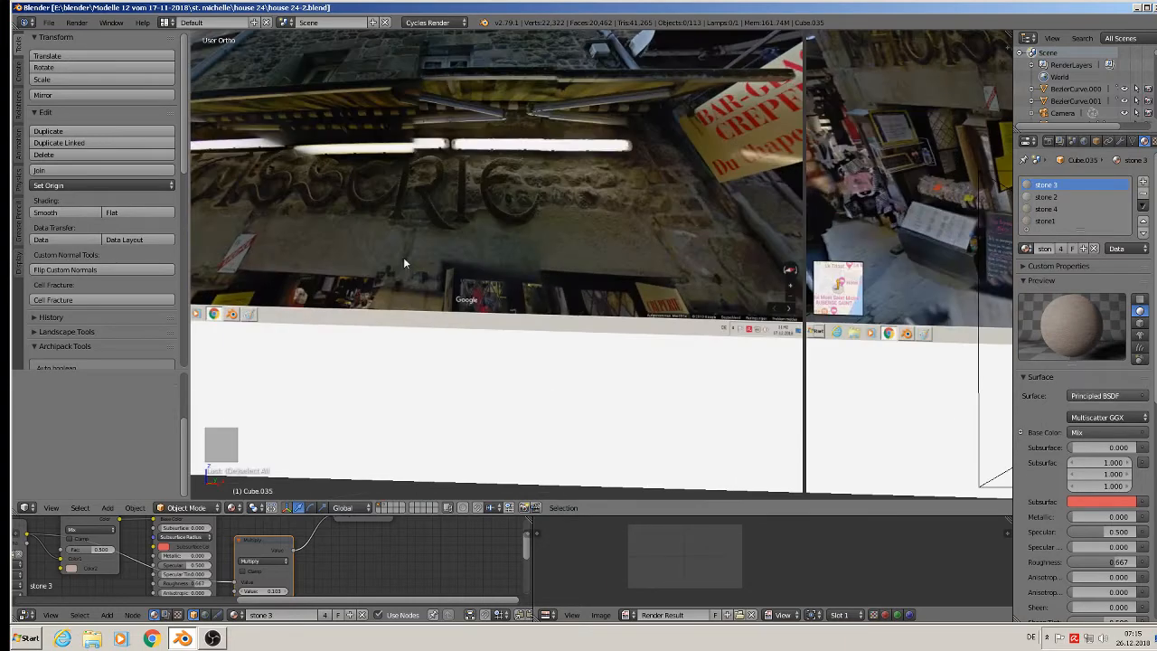
scroll(729, 348, "down", 3)
middle_click_drag(490, 431, 1003, 321, "shift")
middle_click_drag(363, 270, 468, 285, "shift")
scroll(461, 301, "up", 2)
Make an independent duplicate of the middle floor's left stone frame and move it down along Z to ground-floor window height.
right_click(406, 88)
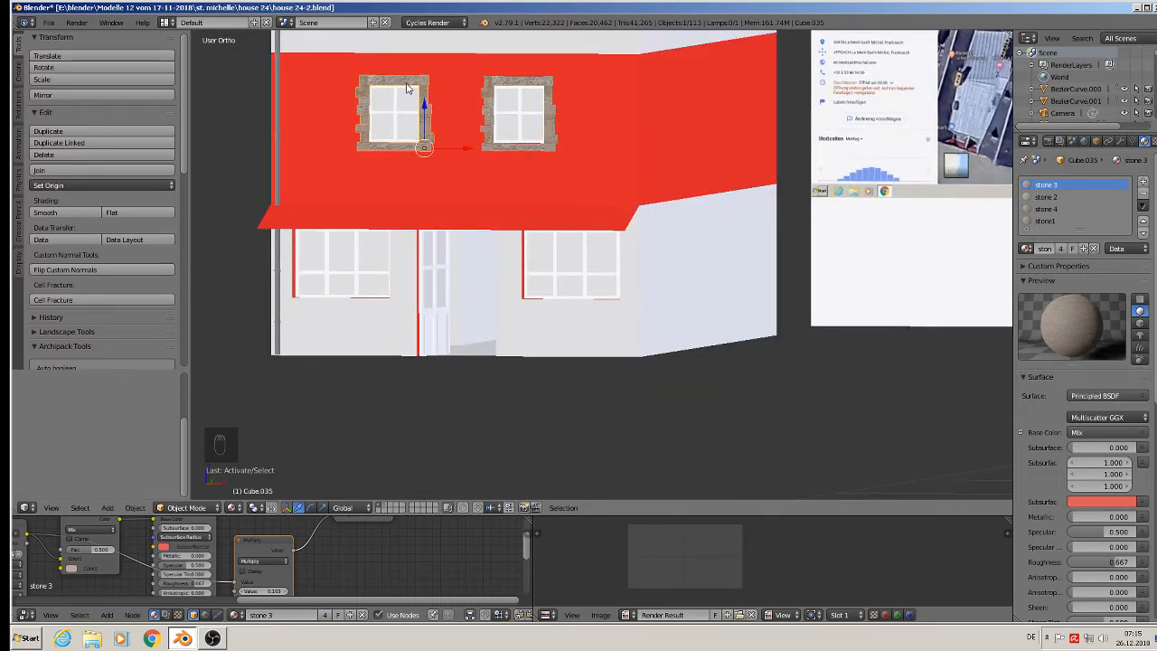
key("shift+d")
key("z")
left_click(451, 236)
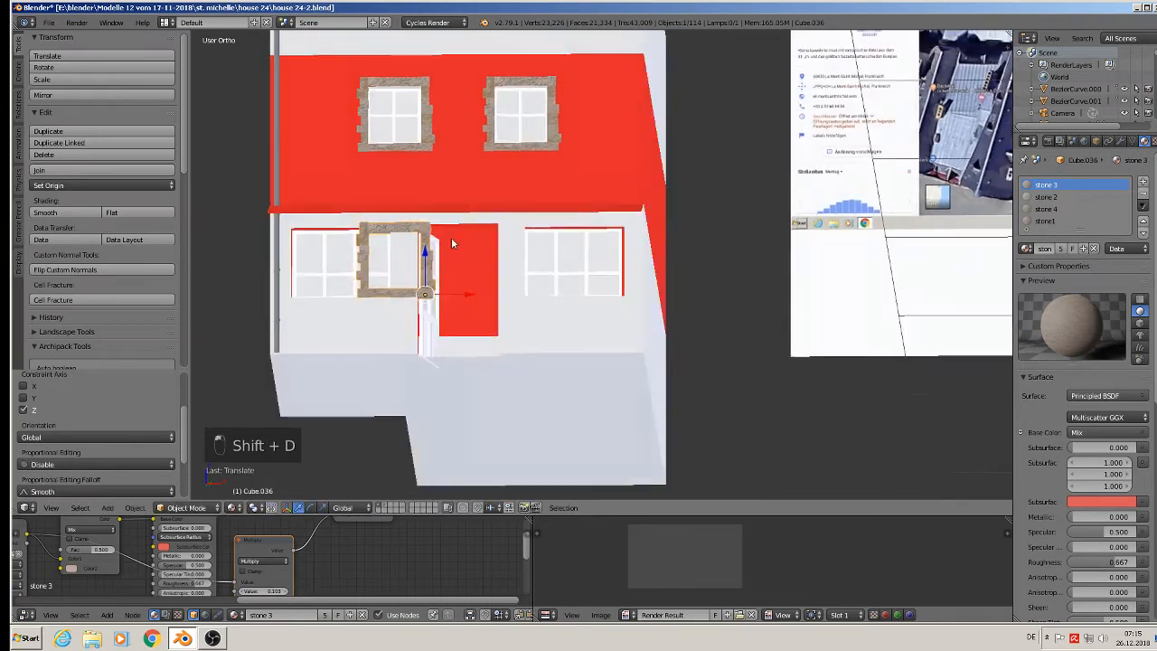
Move the duplicated stone frame sideways over the ground-floor doorway and scale it up uniformly.
middle_click_drag(451, 236, 454, 242)
key("g")
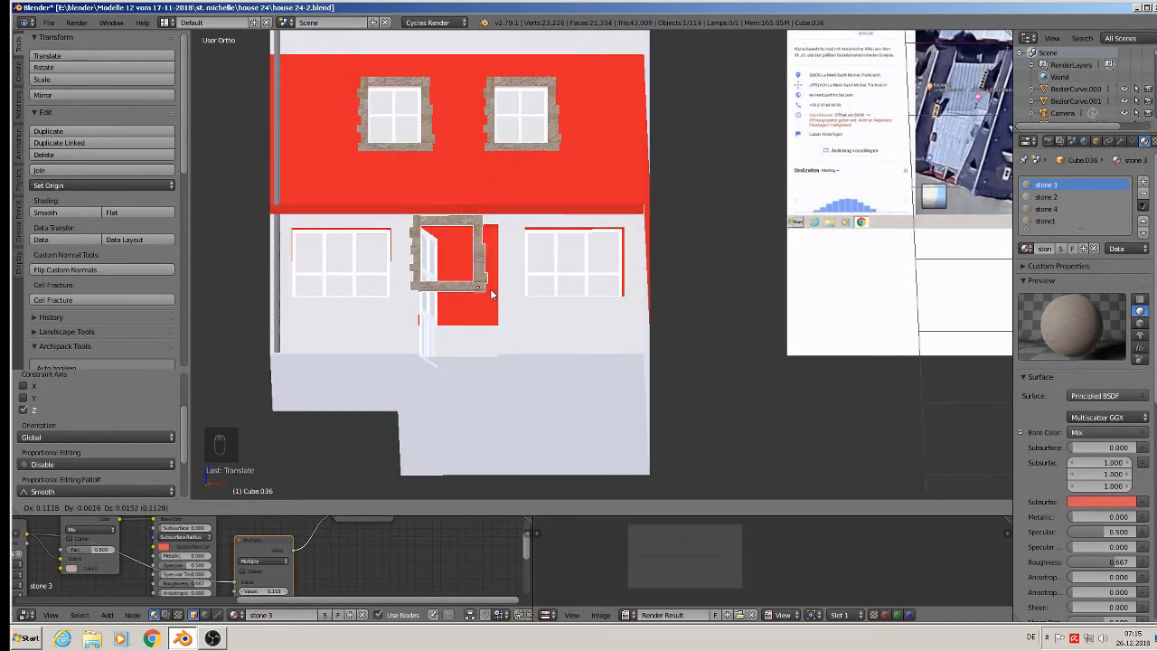
left_click(490, 288)
scroll(490, 288, "up", 3)
middle_click_drag(648, 276, 630, 269)
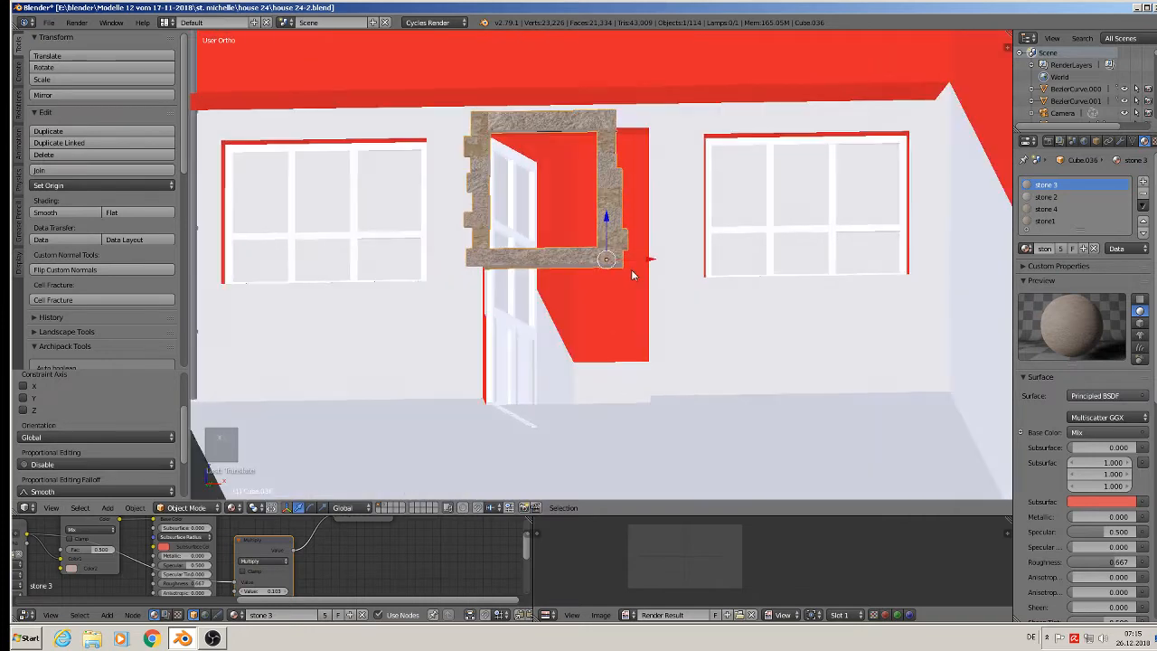
key("s")
left_click(732, 336)
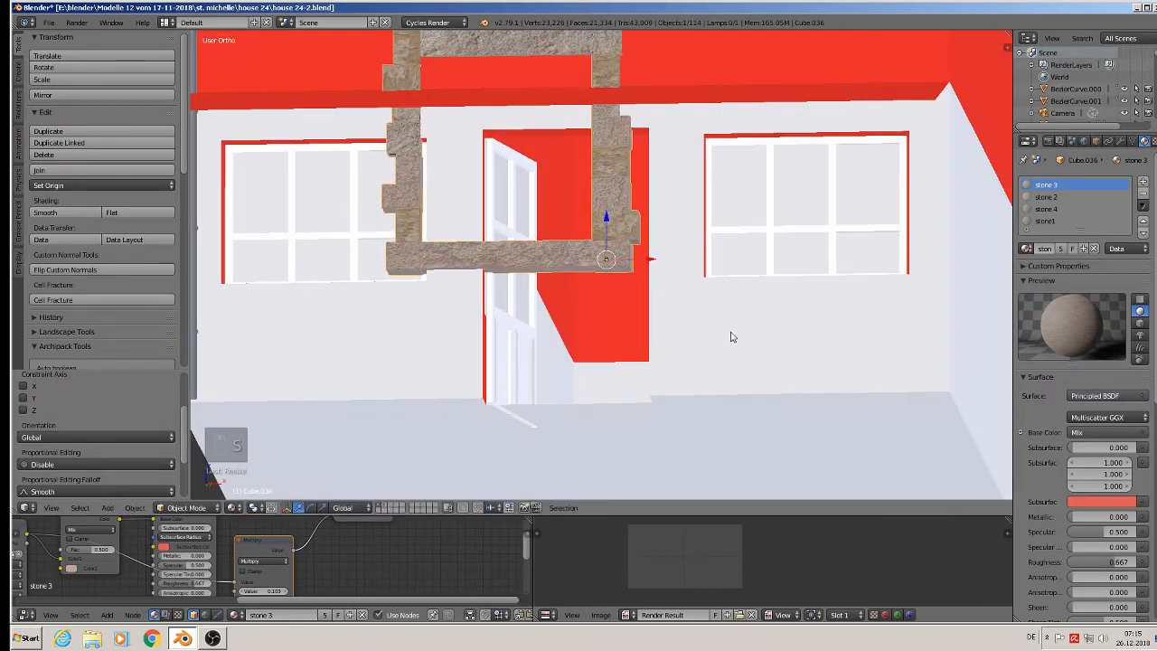
Fit the stone frame around the doorway by shifting it along Z and X and enlarging it to the opening's width.
key("g")
key("z")
left_click(639, 329)
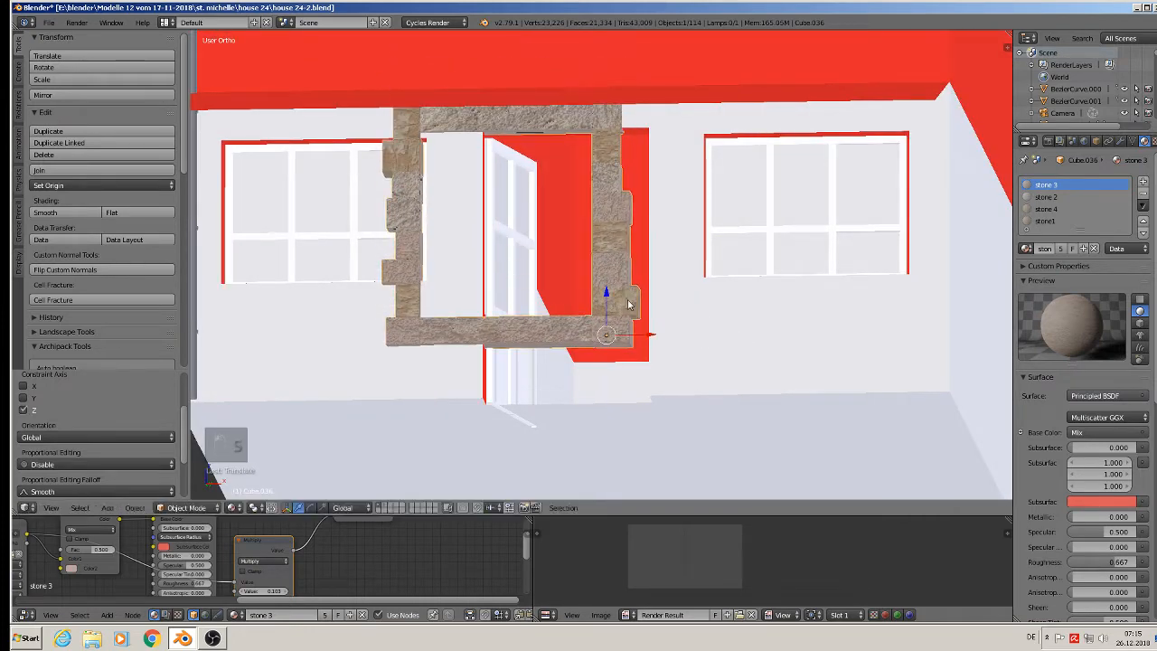
mouse_move(644, 332)
left_mouse_down()
mouse_move(708, 349)
mouse_move(686, 338)
mouse_move(711, 337)
mouse_move(720, 348)
mouse_move(694, 335)
left_mouse_up()
key("s")
left_click(720, 344)
middle_click_drag(694, 334, 603, 347)
left_click_drag(605, 301, 611, 286)
middle_click_drag(611, 285, 639, 337)
left_click_drag(639, 336, 648, 341)
middle_click_drag(649, 341, 688, 334)
Delete the bottom sill and both lower corner stones from the door frame mesh.
key("Tab")
middle_click_drag(589, 334, 502, 330)
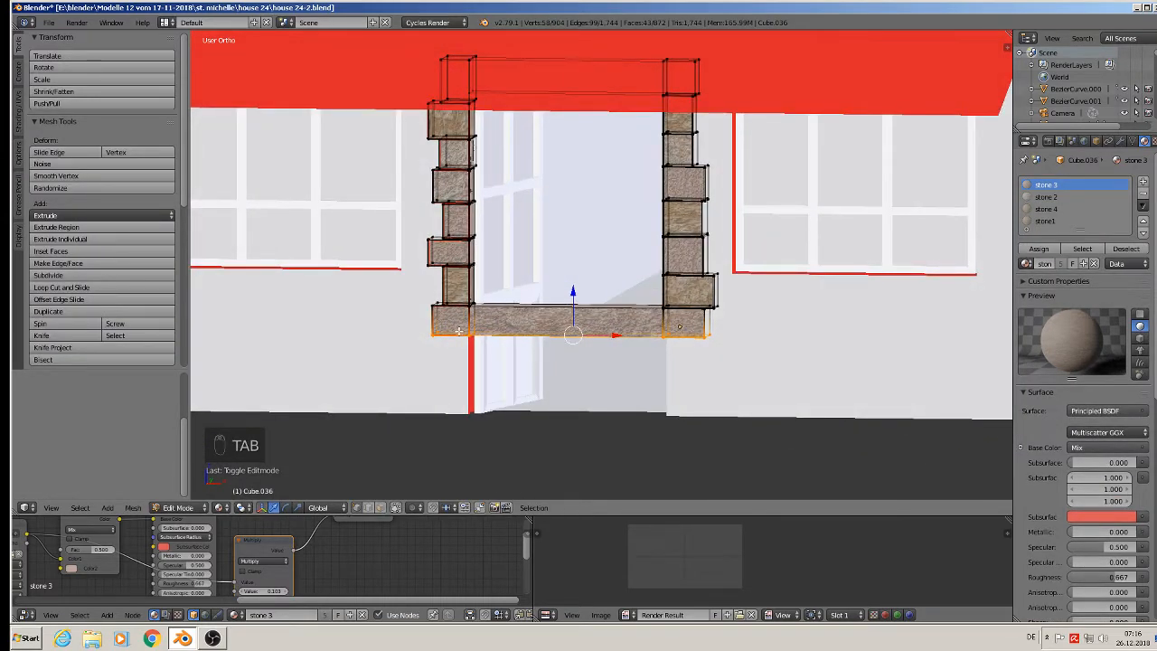
key("l")
key("l")
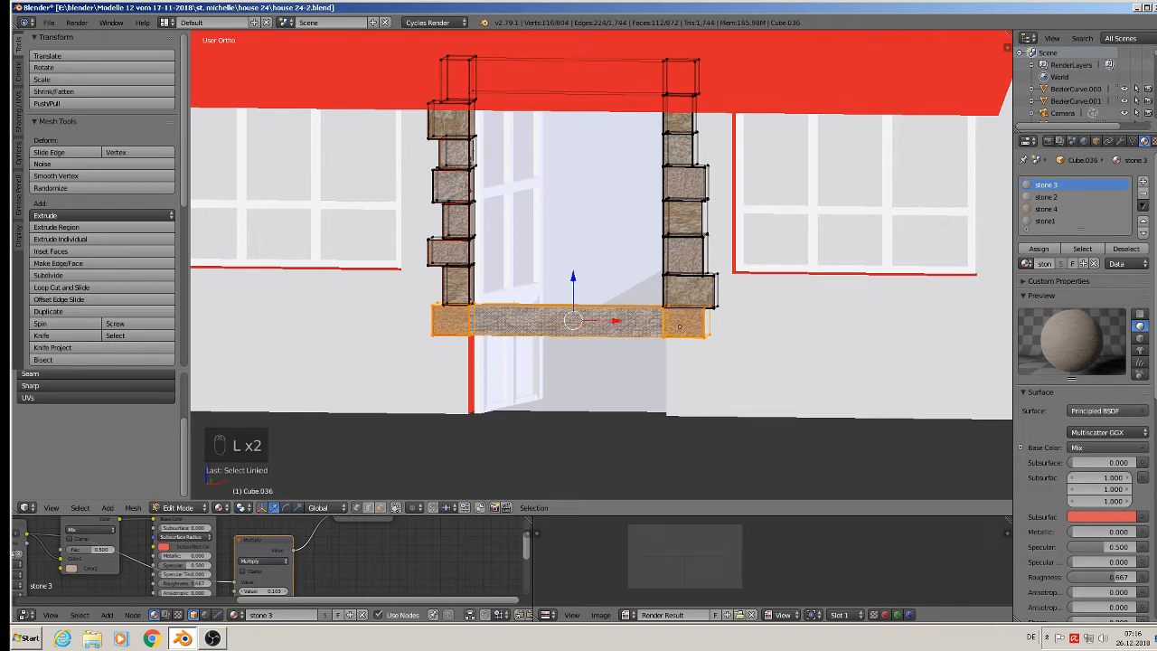
key("x")
left_click(676, 331)
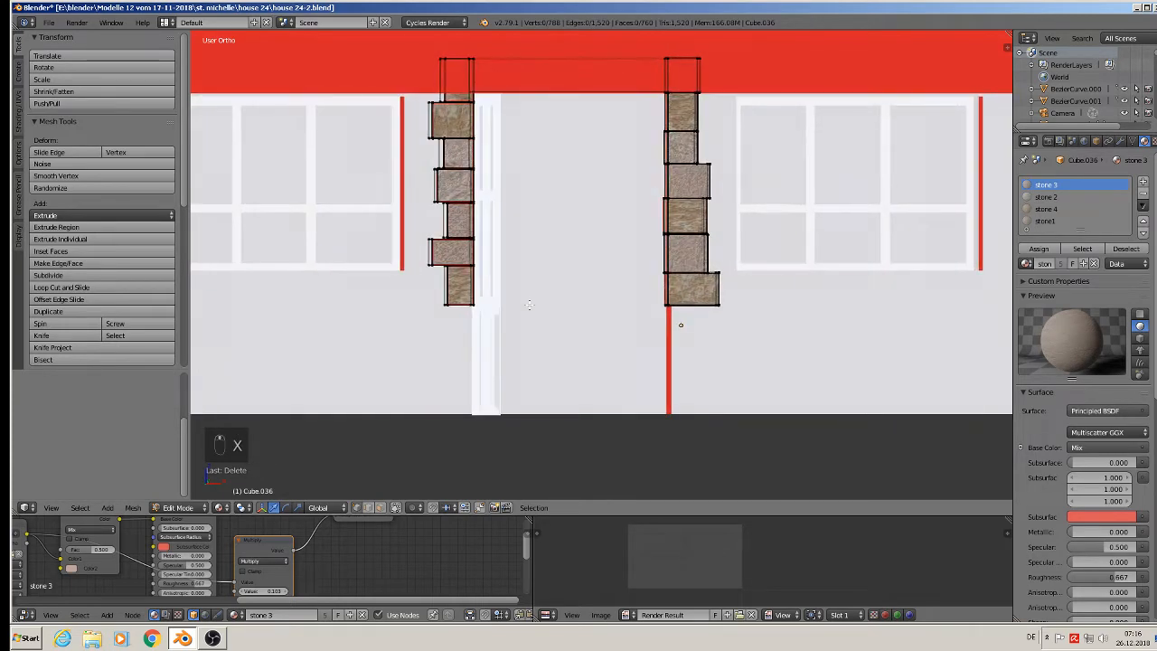
Duplicate the lowest four stones of the door's left column and stack the copies directly below along Z.
key("b")
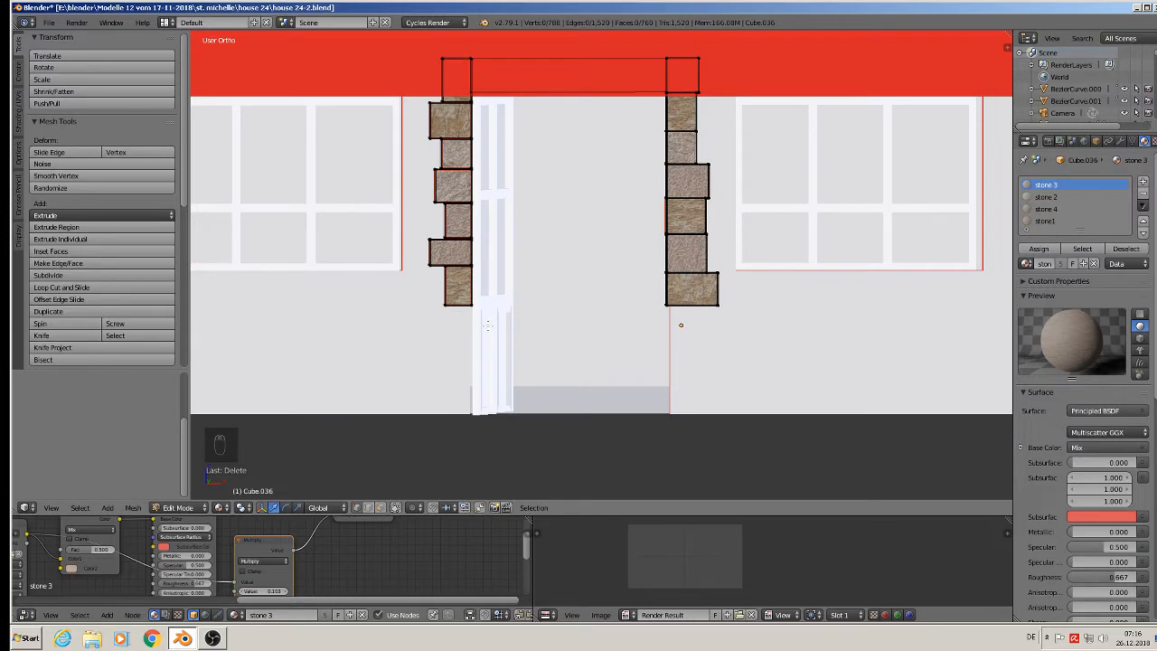
left_click_drag(488, 325, 445, 199)
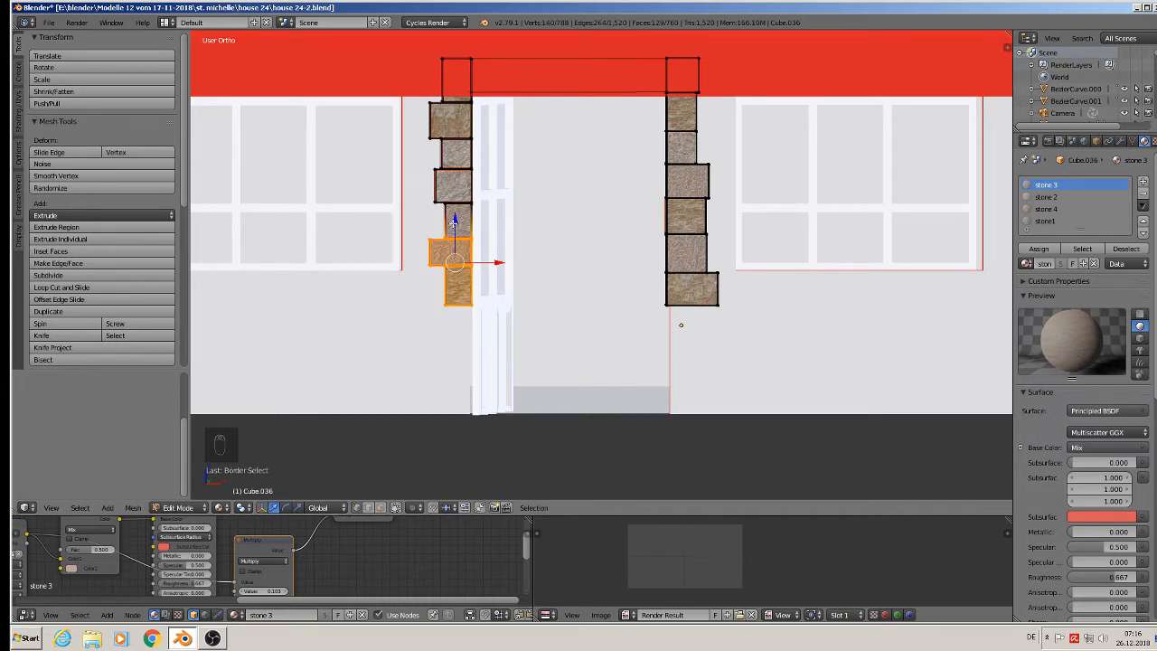
key("l")
key("l")
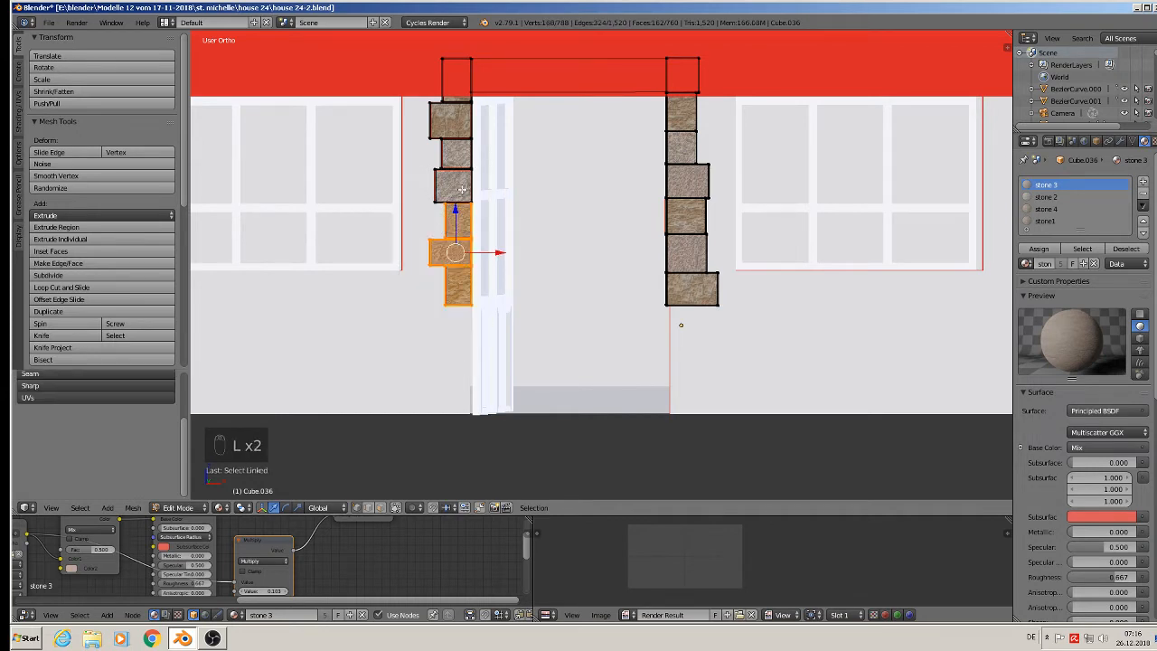
key("l")
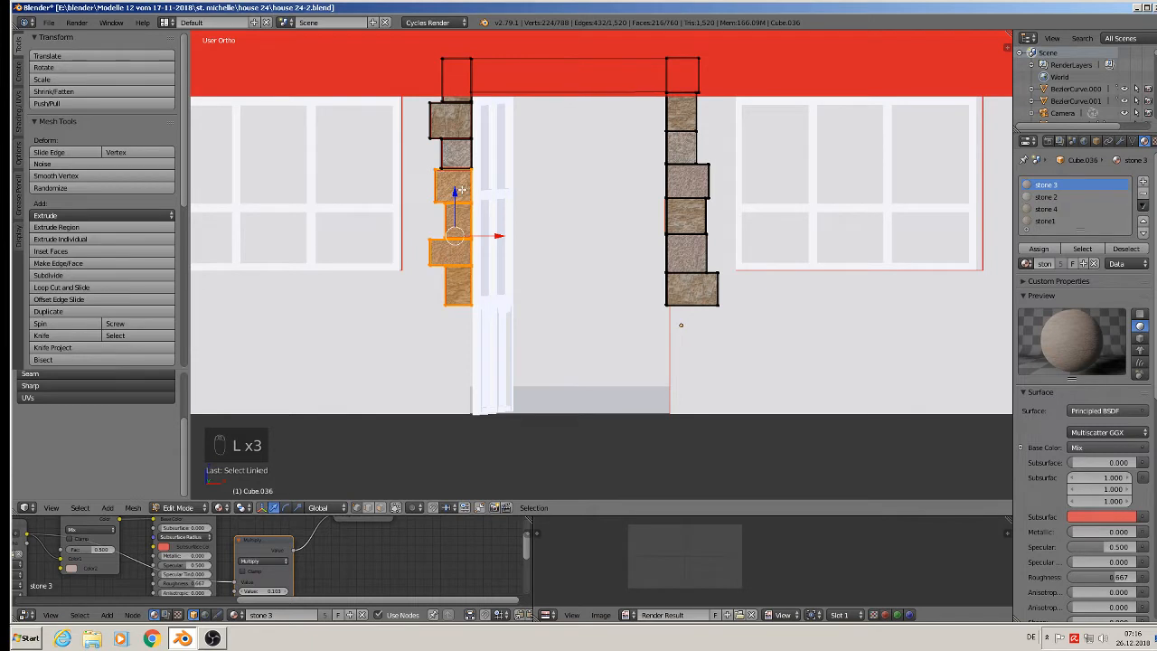
key("shift+d")
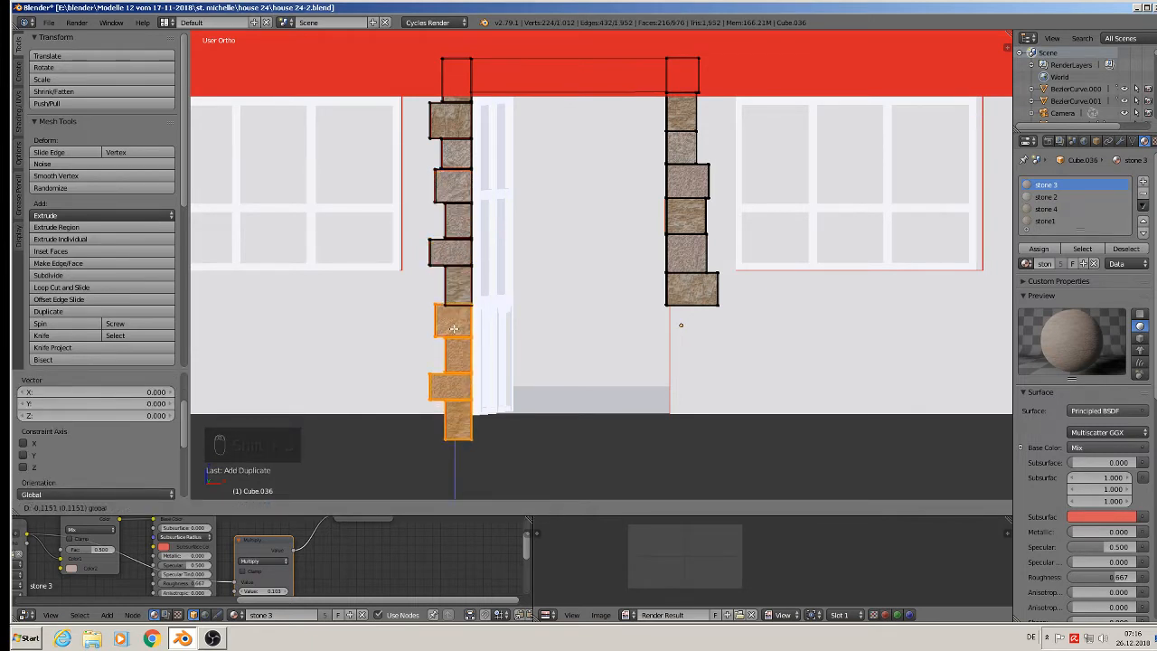
left_click(454, 329)
key("a")
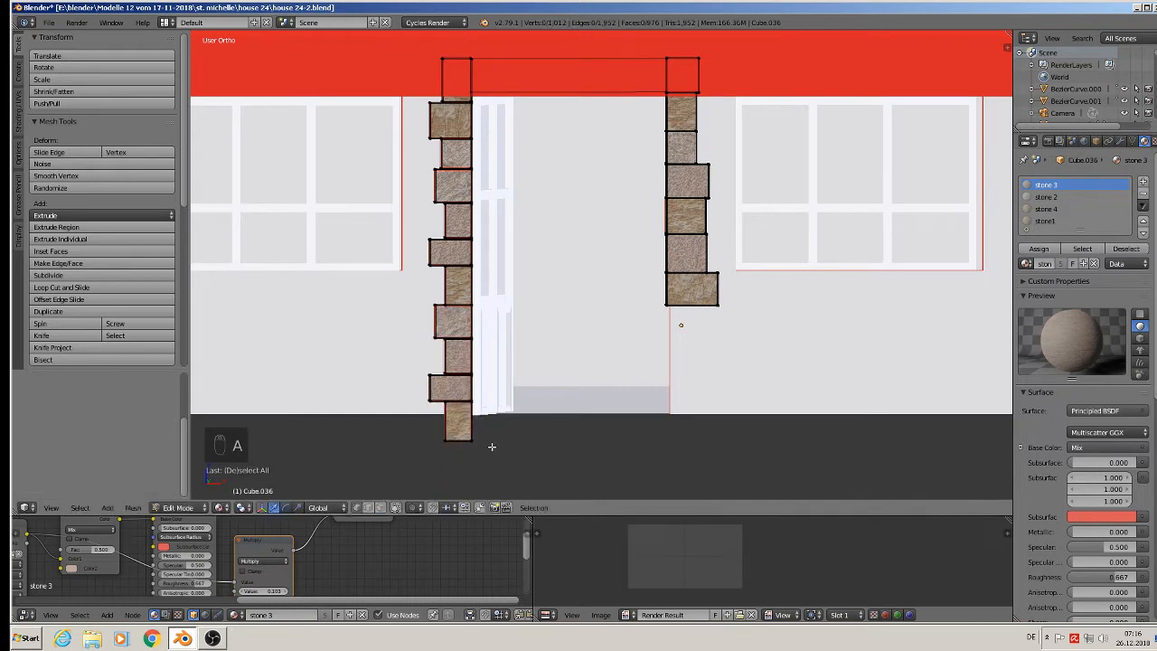
Shorten the lowest stone of the left door column by raising its bottom vertices along Z to ground level.
key("c")
left_click_drag(482, 441, 414, 440)
right_click(414, 440)
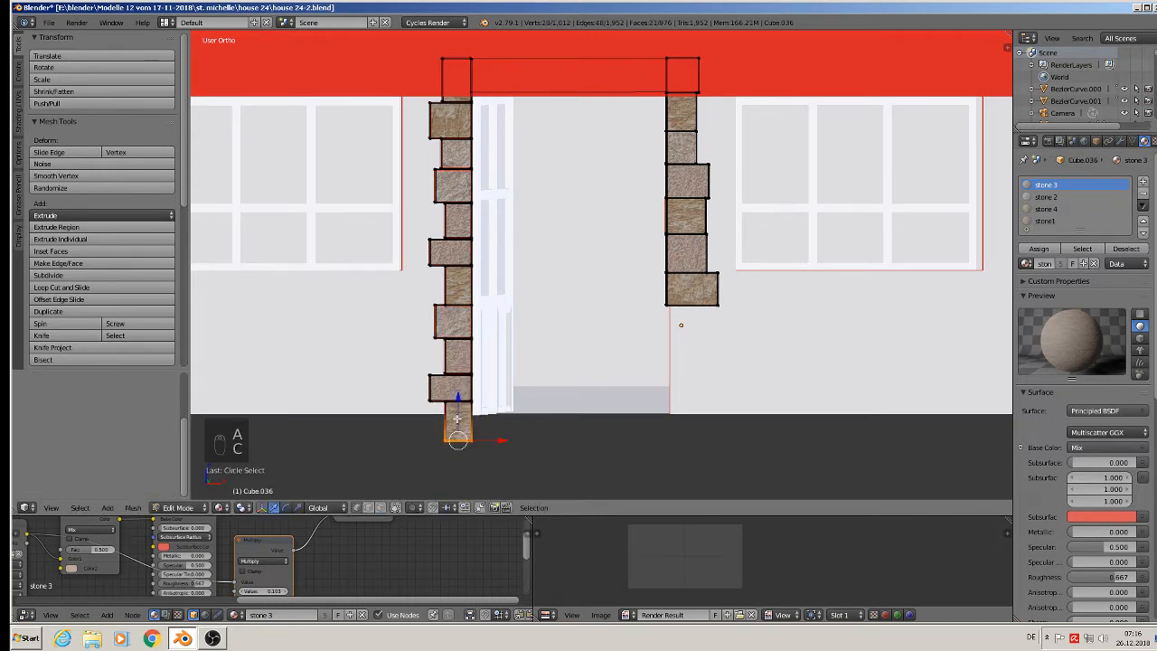
left_click_drag(462, 406, 463, 382)
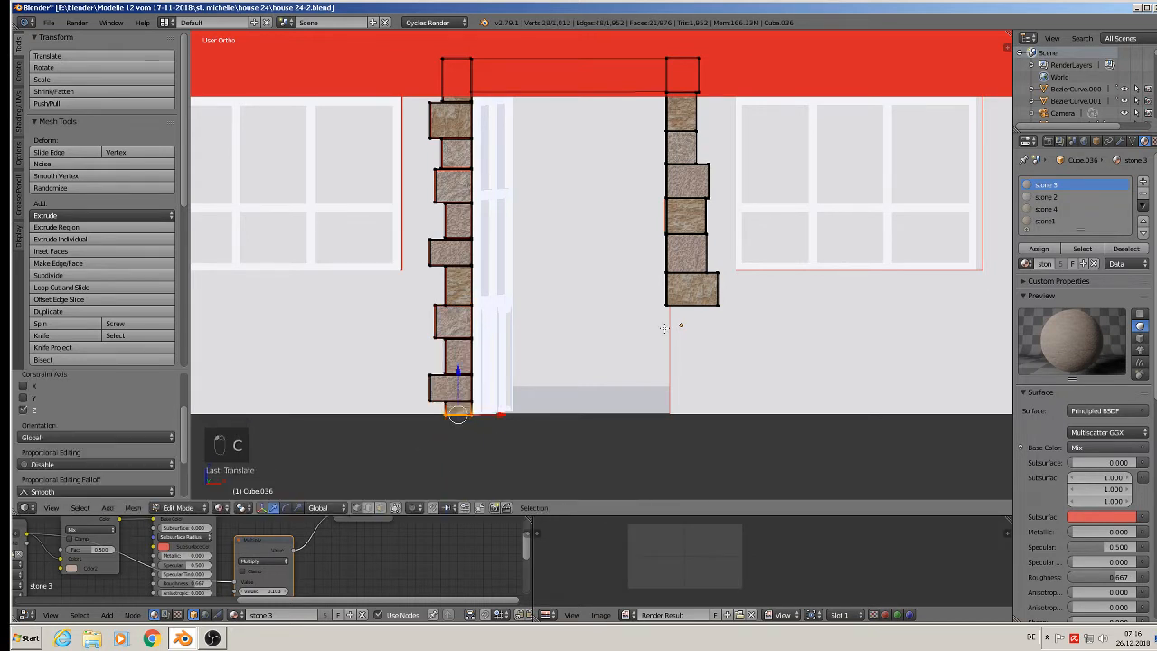
Duplicate the lowest four stones of the door's right column and stack the copies directly below along Z.
key("a")
key("b")
left_click_drag(739, 319, 633, 182)
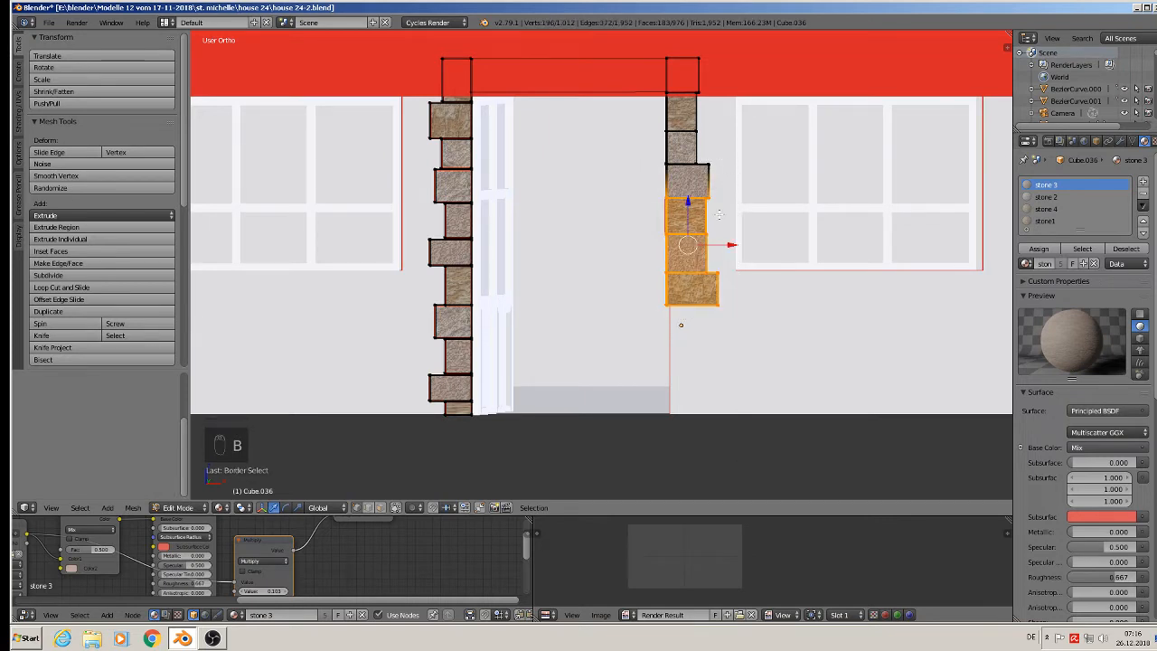
key("l")
key("shift+d")
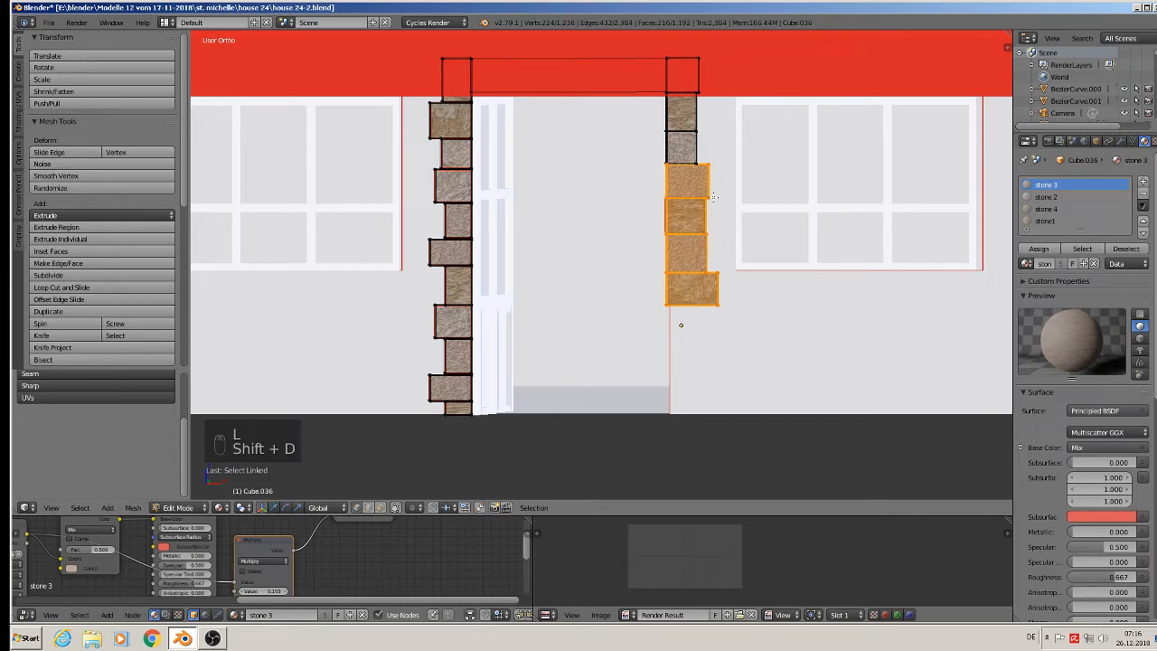
left_click(713, 197)
left_click_drag(695, 187, 688, 336)
Delete the right door column's lowest stone that extends below the ground and return to Object Mode.
key("a")
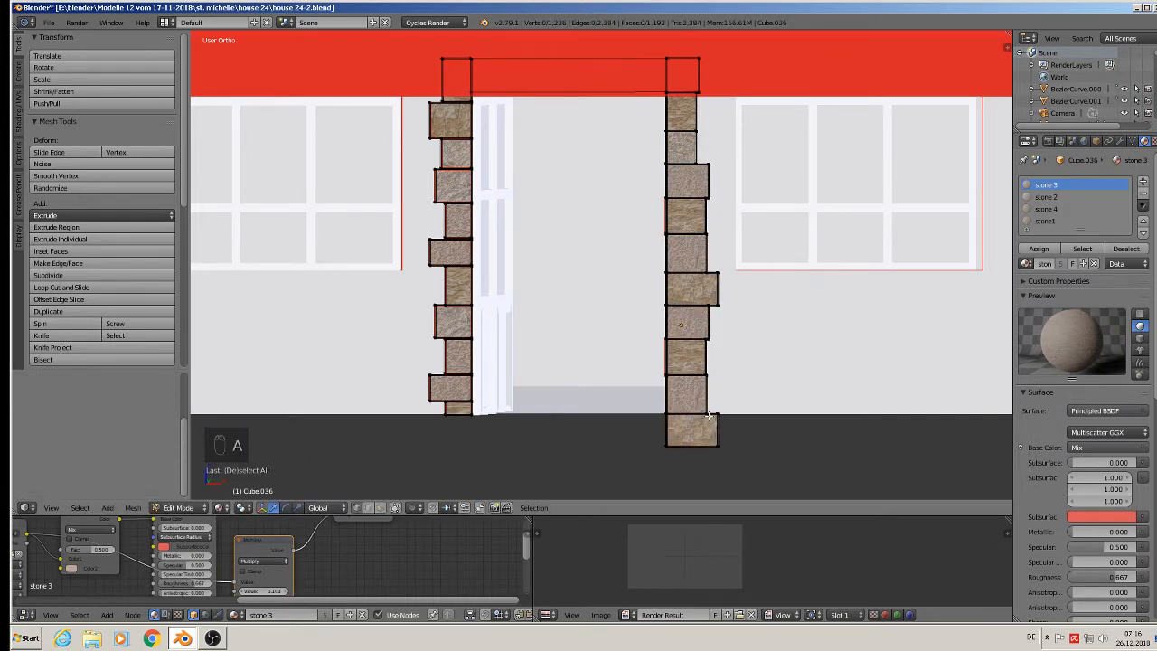
key("l")
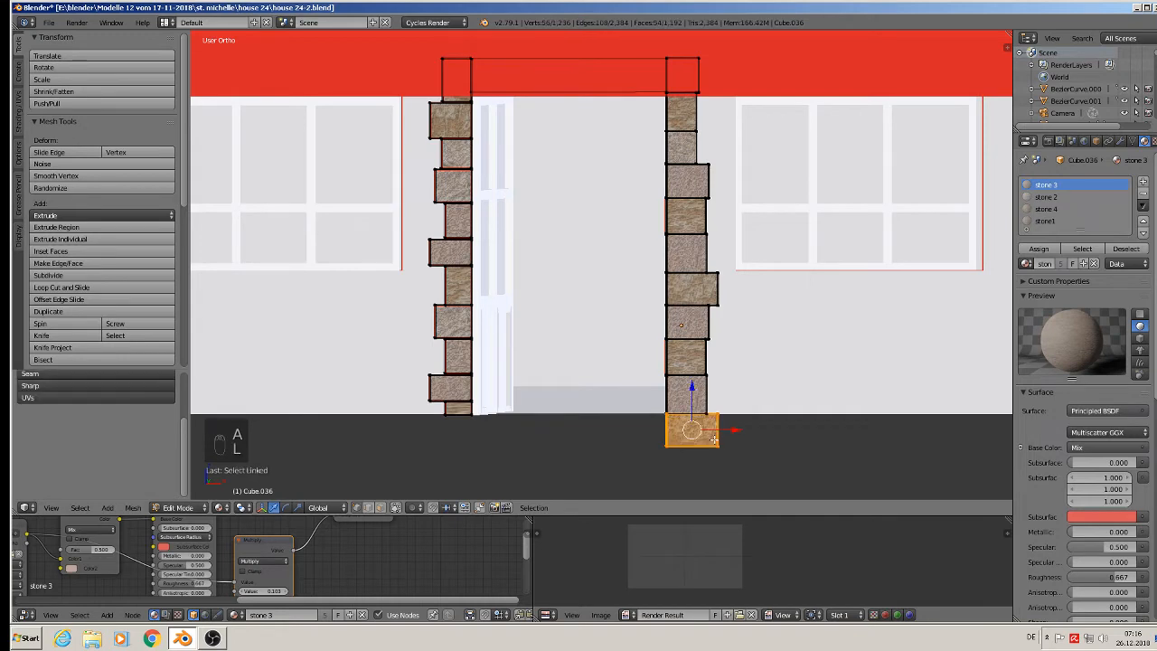
key("x")
left_click(714, 441)
key("Tab")
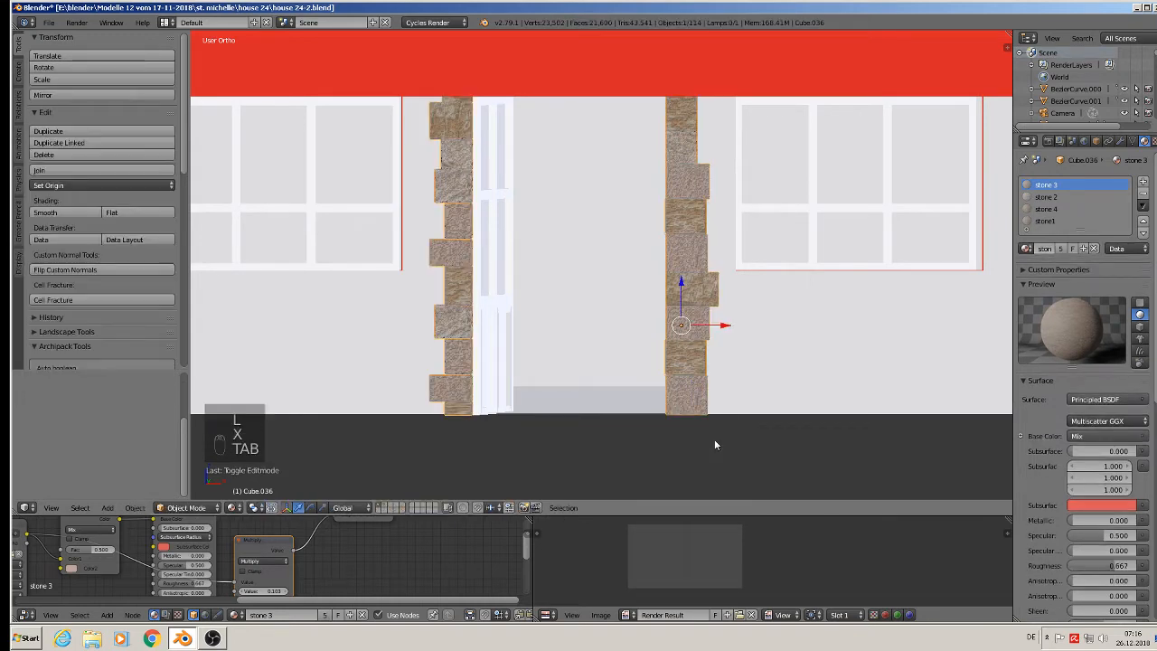
Duplicate the middle floor's left stone frame independently and move it along Z and X to the left ground-floor window.
scroll(691, 425, "down", 4)
mouse_move(689, 421)
middle_mouse_down()
mouse_move(651, 409)
mouse_move(671, 407)
middle_mouse_up()
scroll(653, 415, "up", 2)
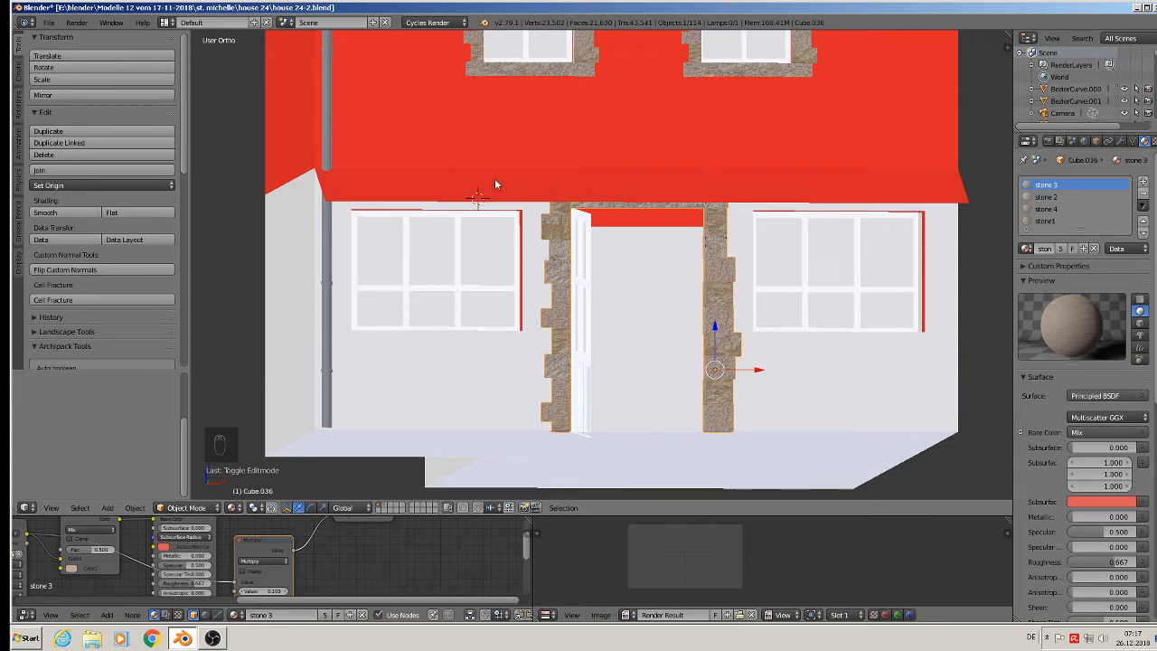
scroll(506, 142, "down", 3)
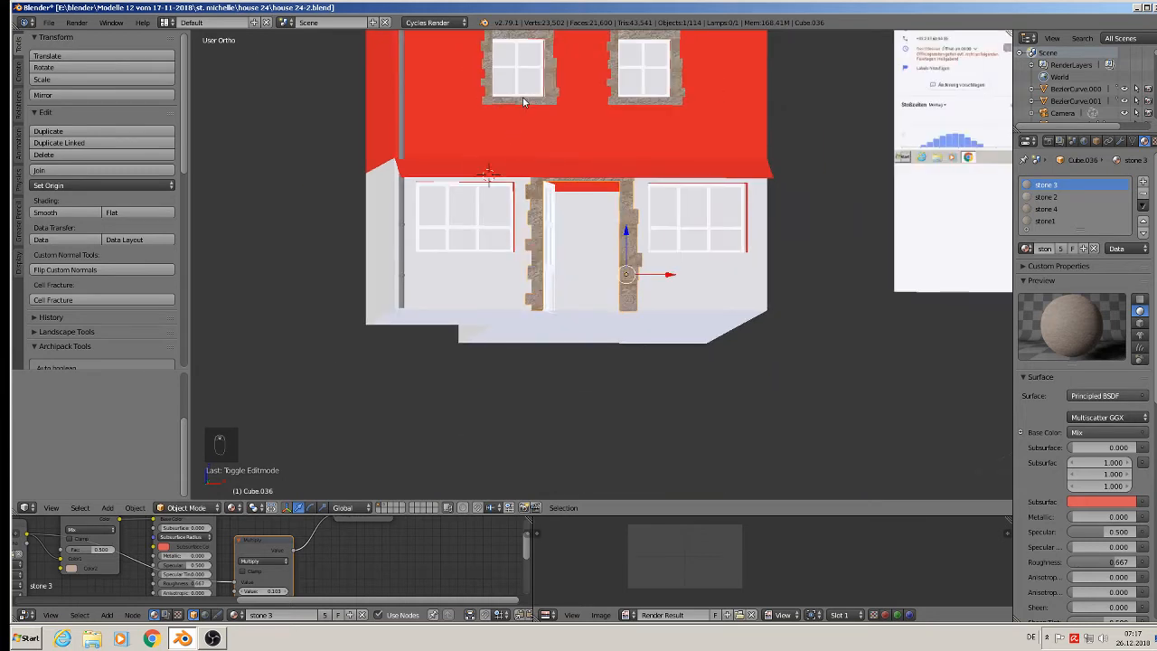
right_click(523, 97)
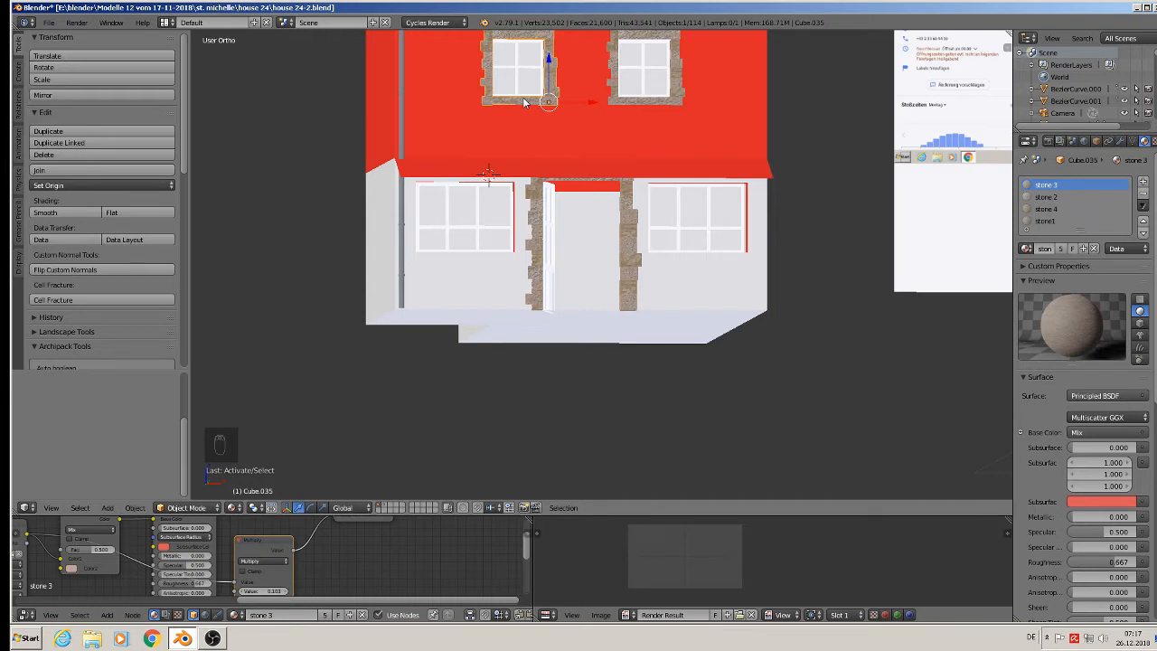
key("shift+d")
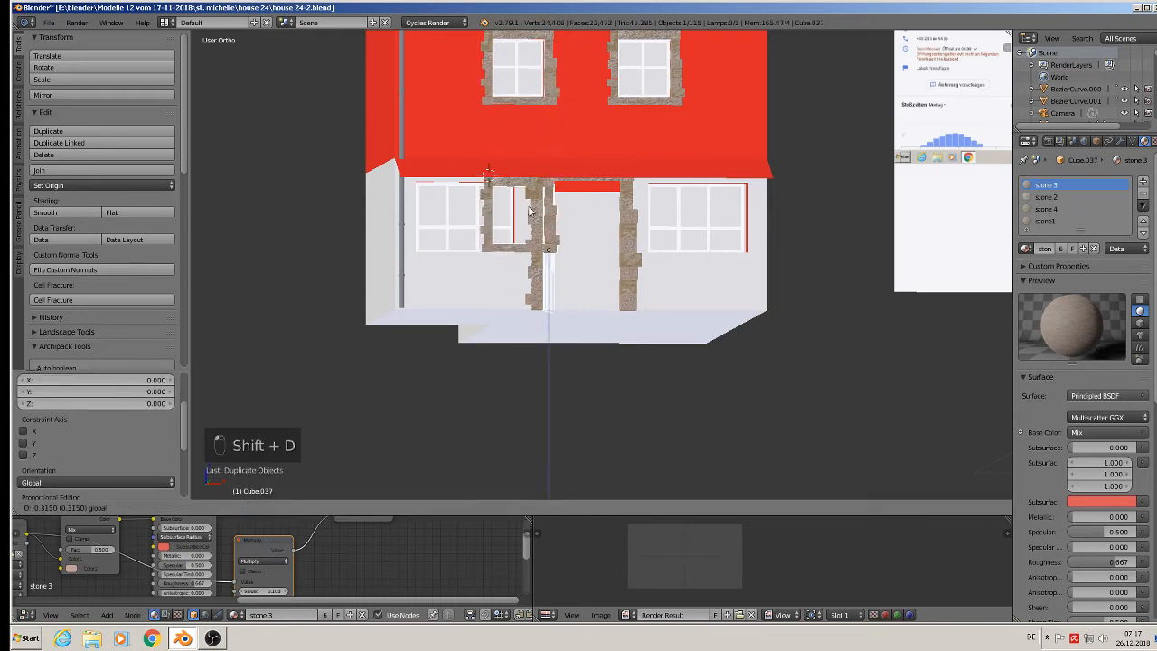
key("x")
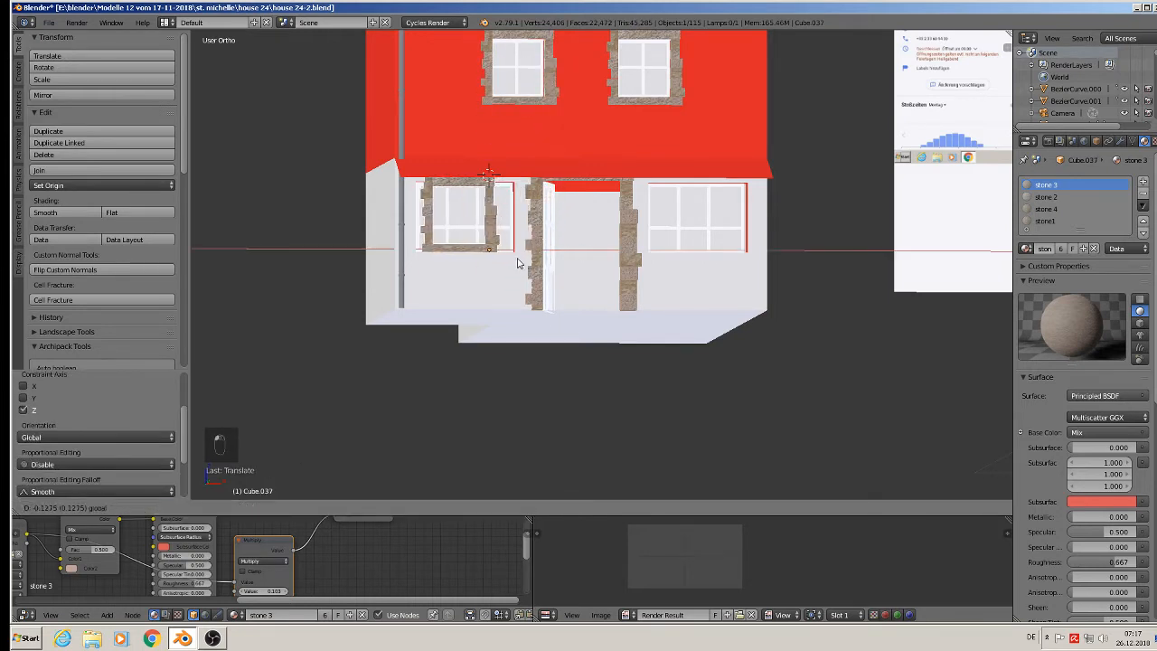
left_click(445, 253)
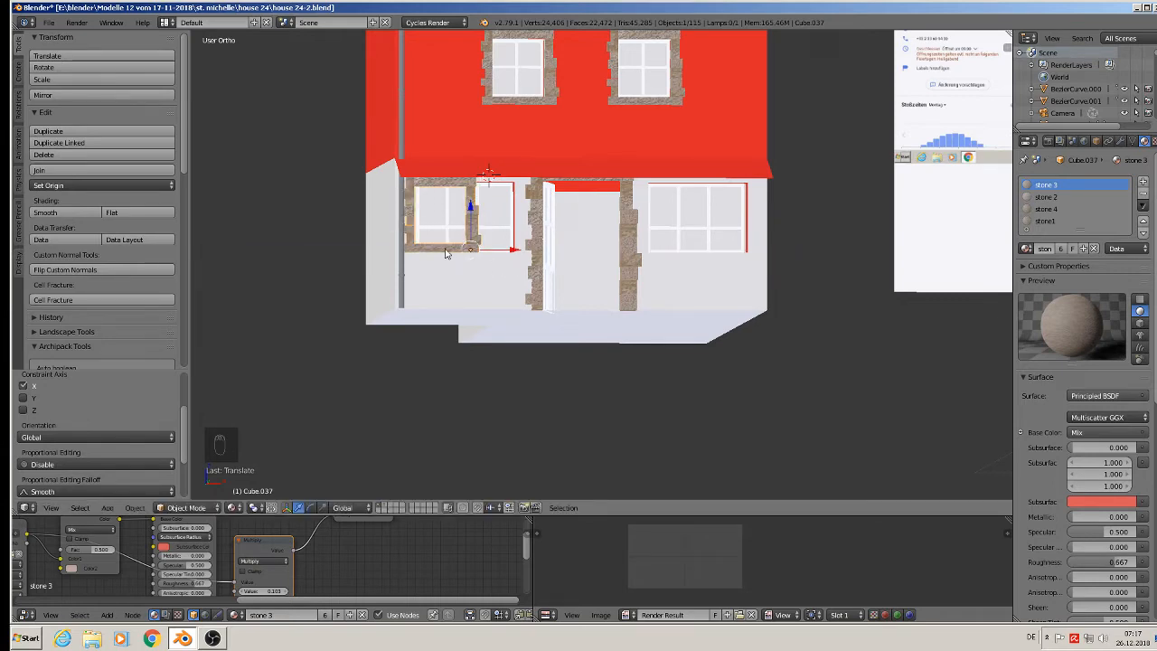
Scale up the new stone frame and align it along Z and X with the ground-floor window's left and lower edges.
scroll(444, 253, "up", 5)
key("s")
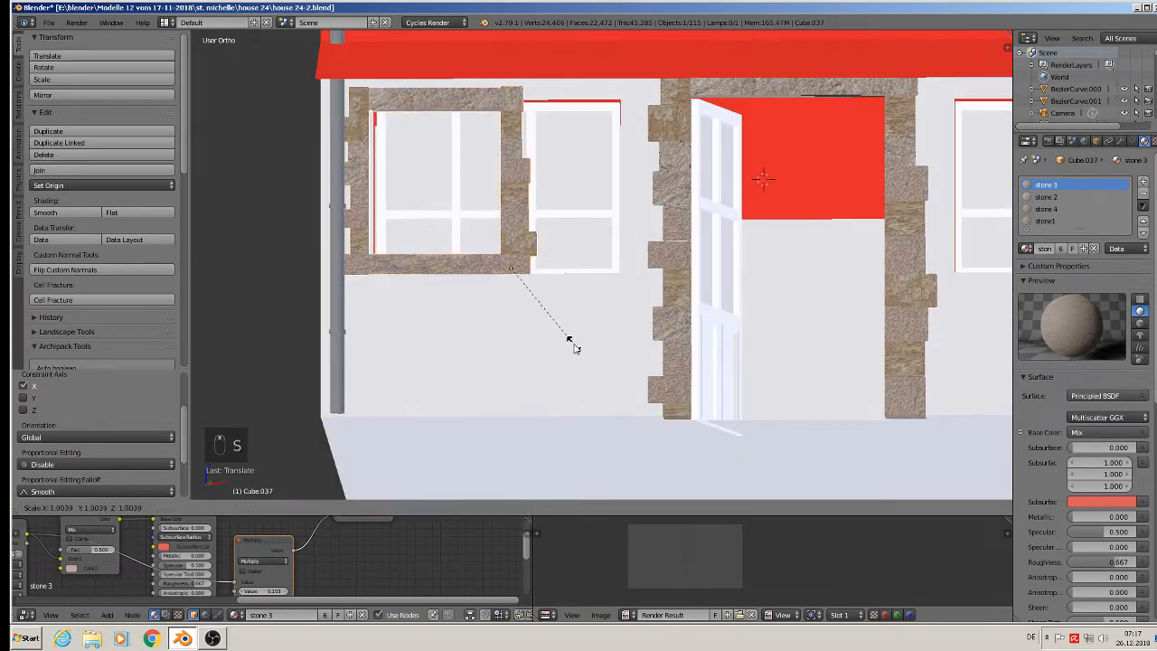
left_click(589, 353)
left_click_drag(512, 228, 516, 251)
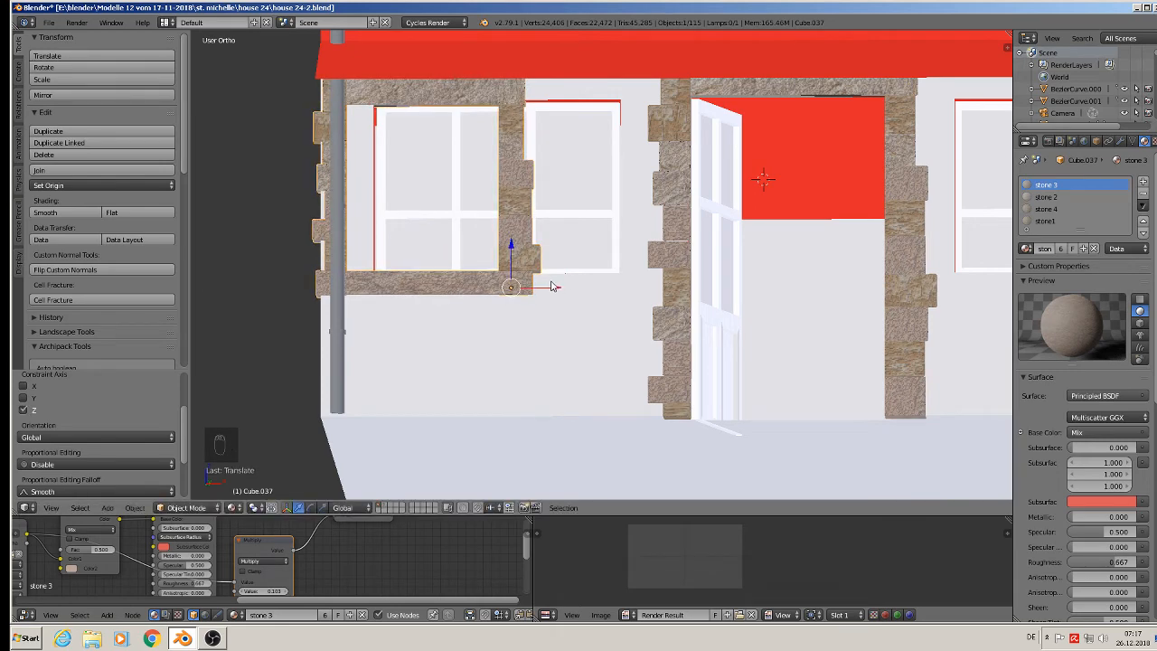
left_click_drag(554, 286, 581, 289)
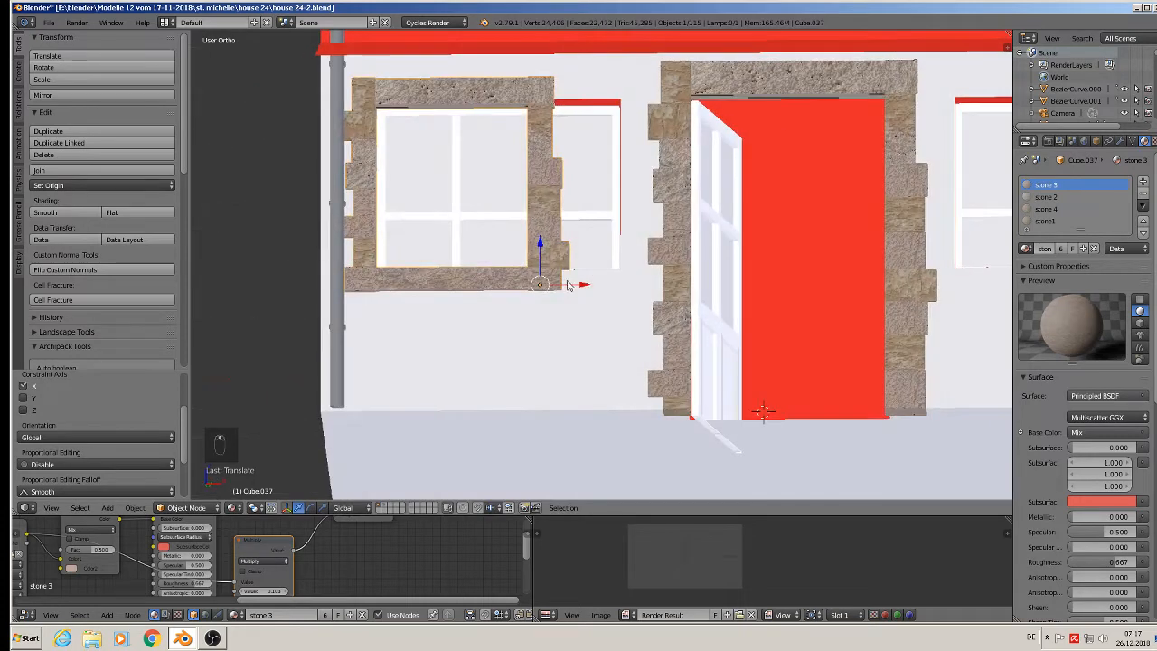
Widen the left ground-floor stone frame by moving its right column's vertices along X to the window's right edge.
key("Tab")
key("a")
key("a")
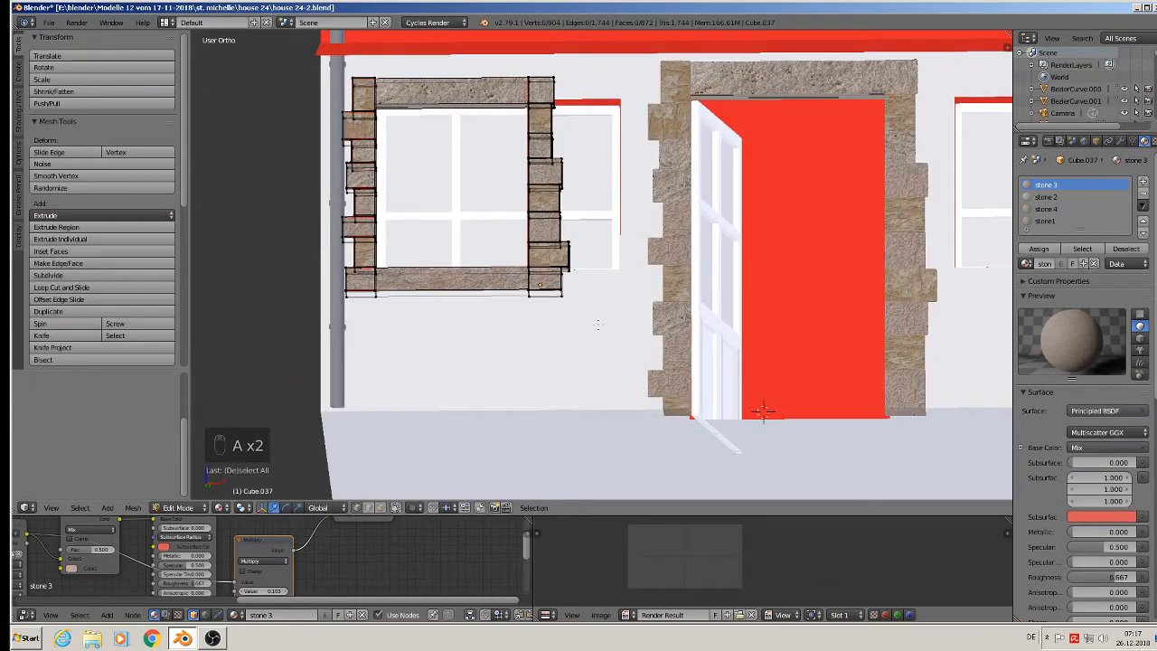
key("b")
left_click_drag(606, 327, 516, 77)
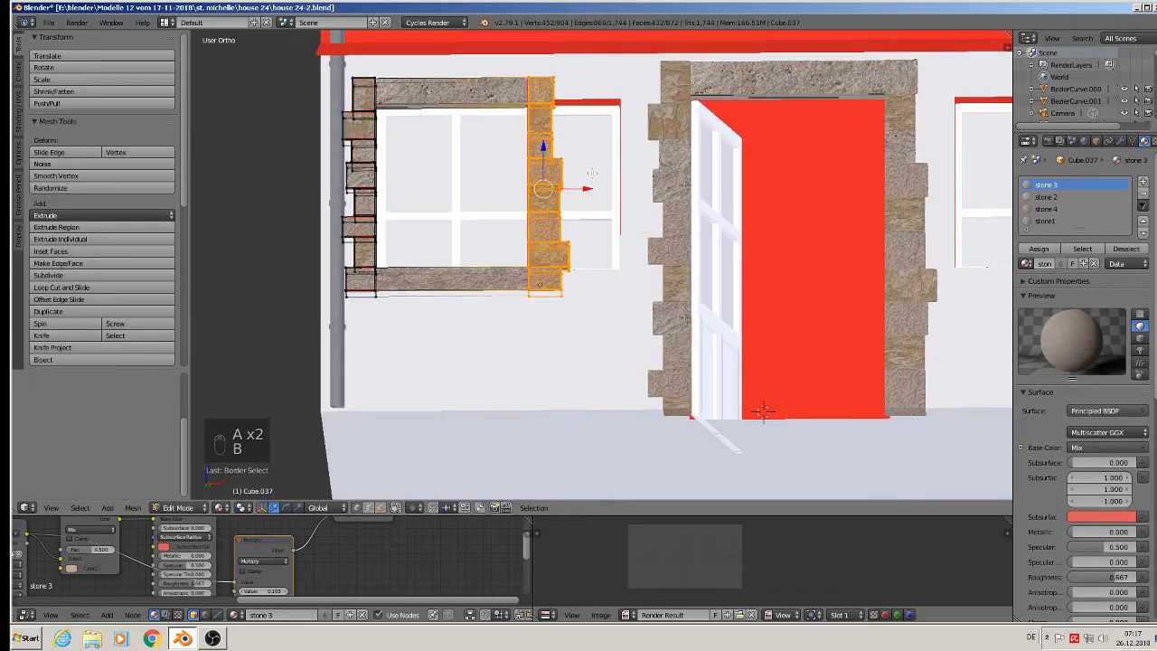
left_click_drag(585, 191, 675, 210)
middle_click_drag(675, 211, 523, 329)
key("Tab")
Duplicate the widened stone frame along X around the right ground-floor window and deselect everything.
scroll(606, 256, "down", 3)
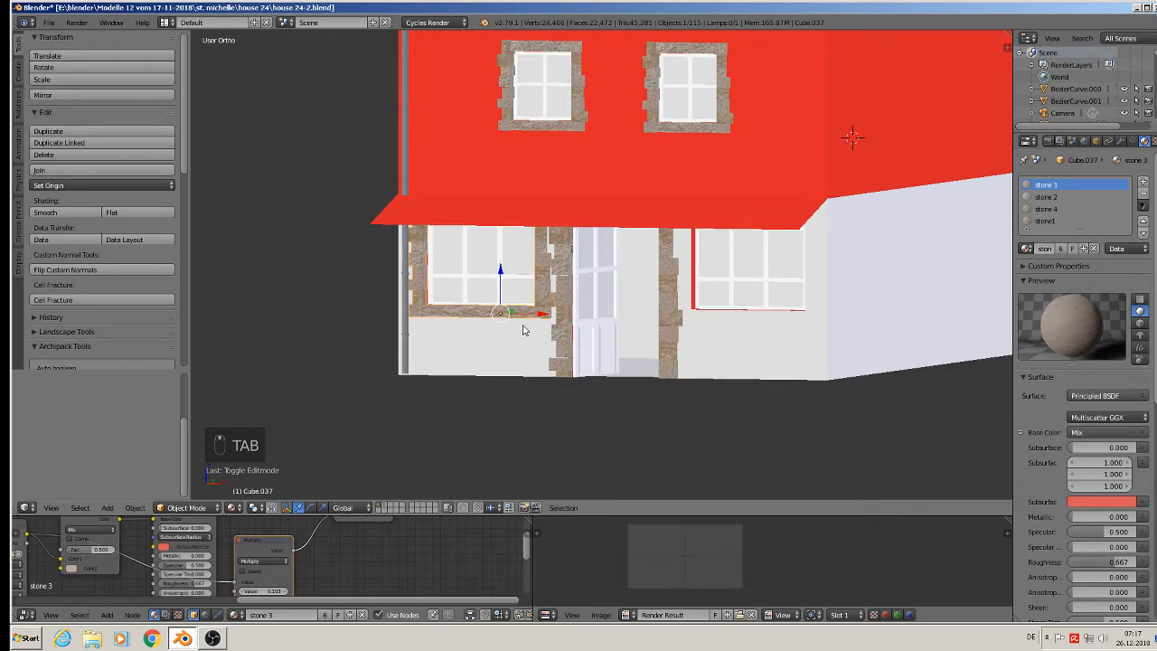
key("shift+d")
key("x")
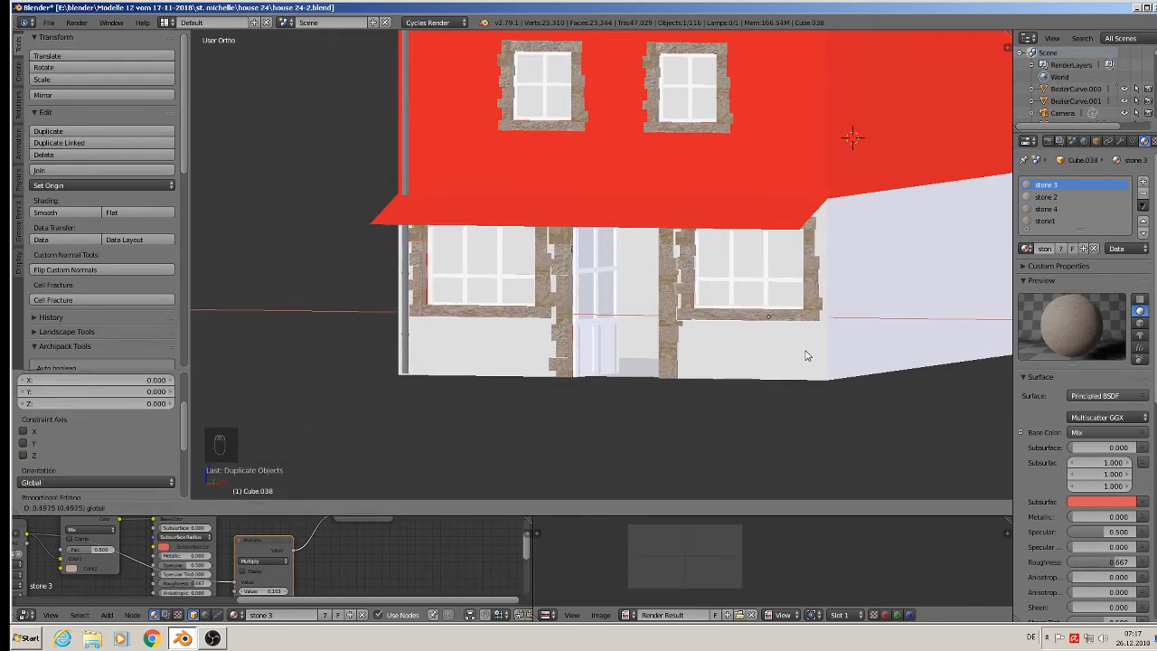
left_click(807, 355)
scroll(841, 349, "down", 2)
middle_click_drag(841, 349, 857, 344)
key("a")
scroll(734, 366, "up", 2)
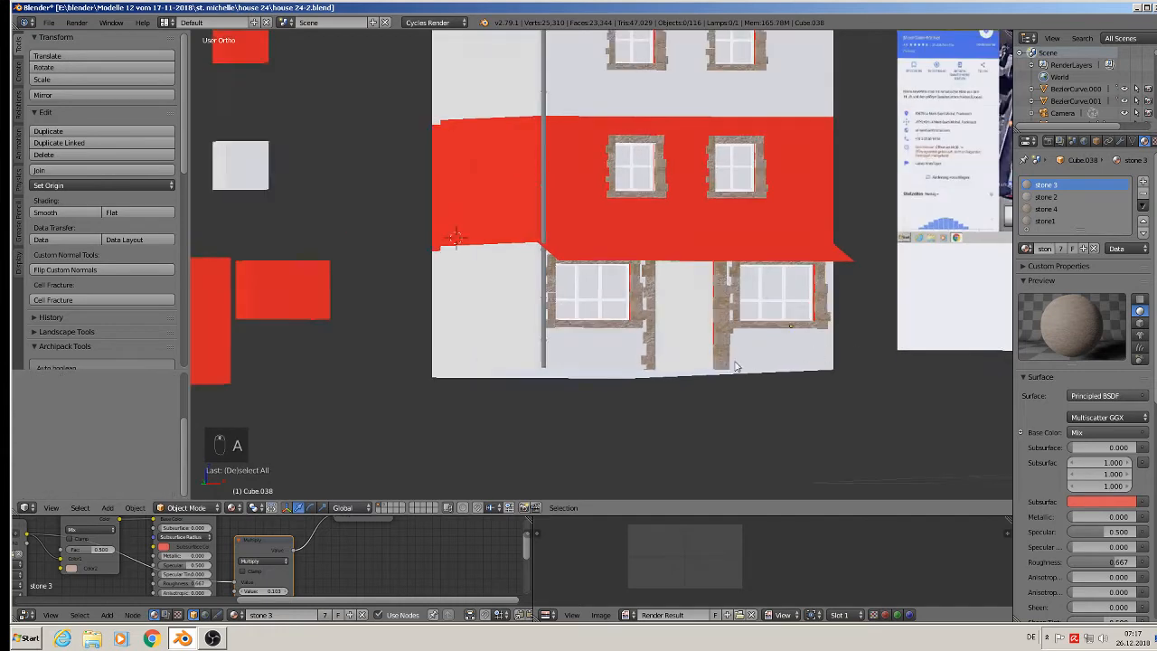
scroll(735, 366, "down", 5)
middle_click_drag(697, 335, 464, 444)
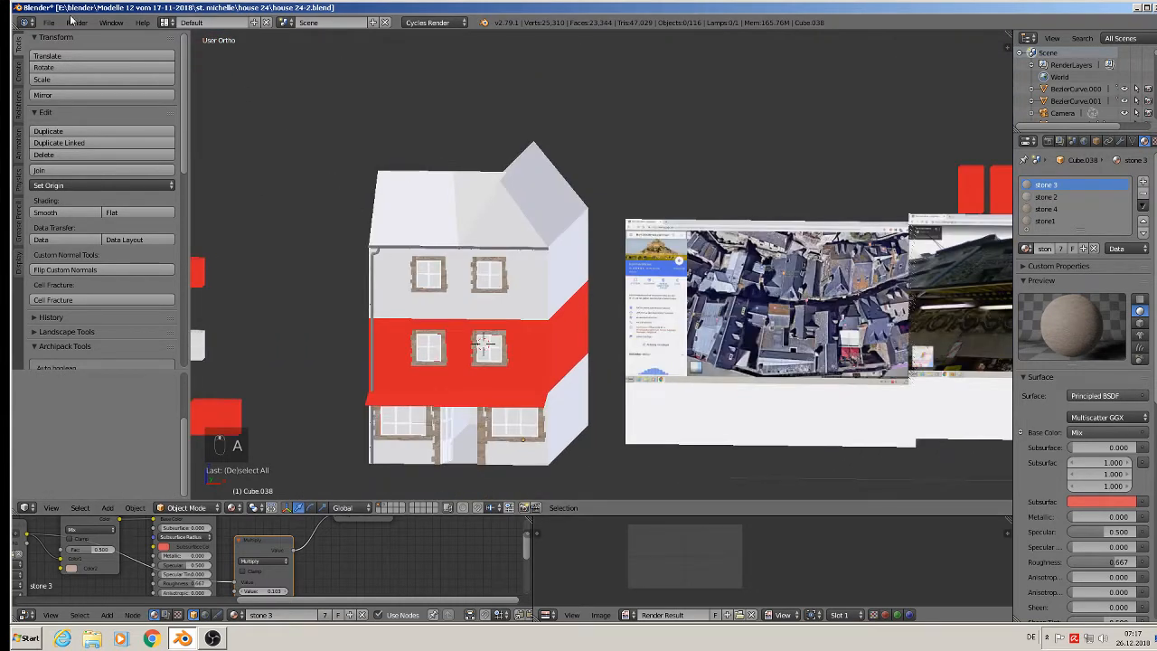
Save the house file and examine the aerial reference picture of the roofs beside the model.
left_click(50, 22)
left_click(61, 115)
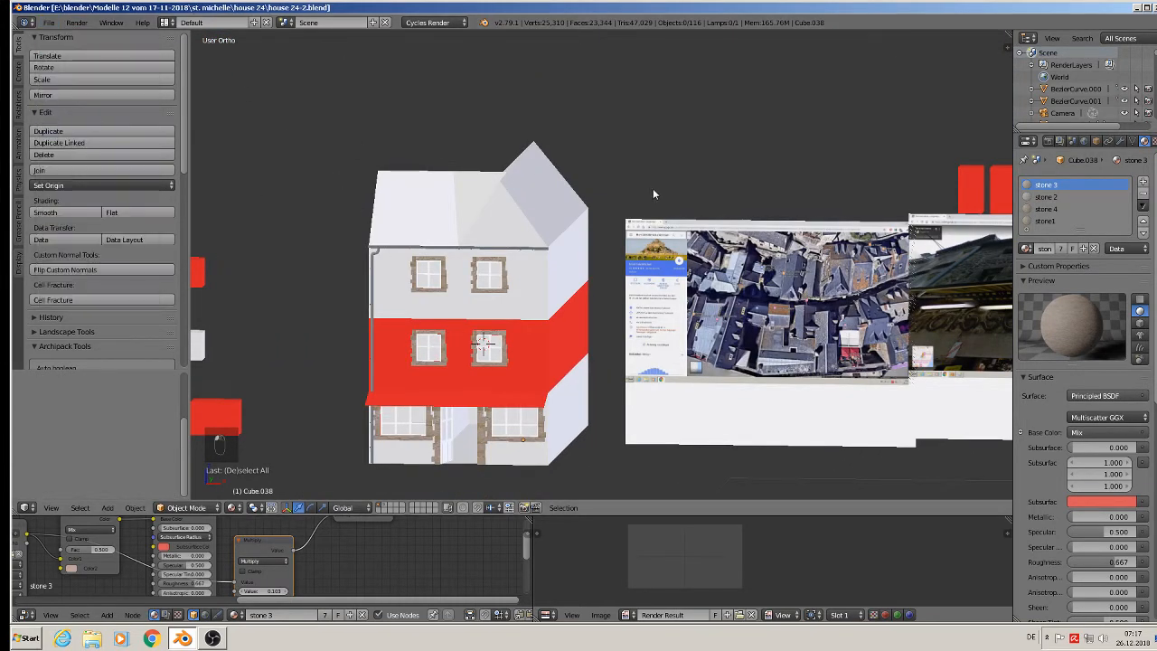
middle_click_drag(741, 322, 663, 371)
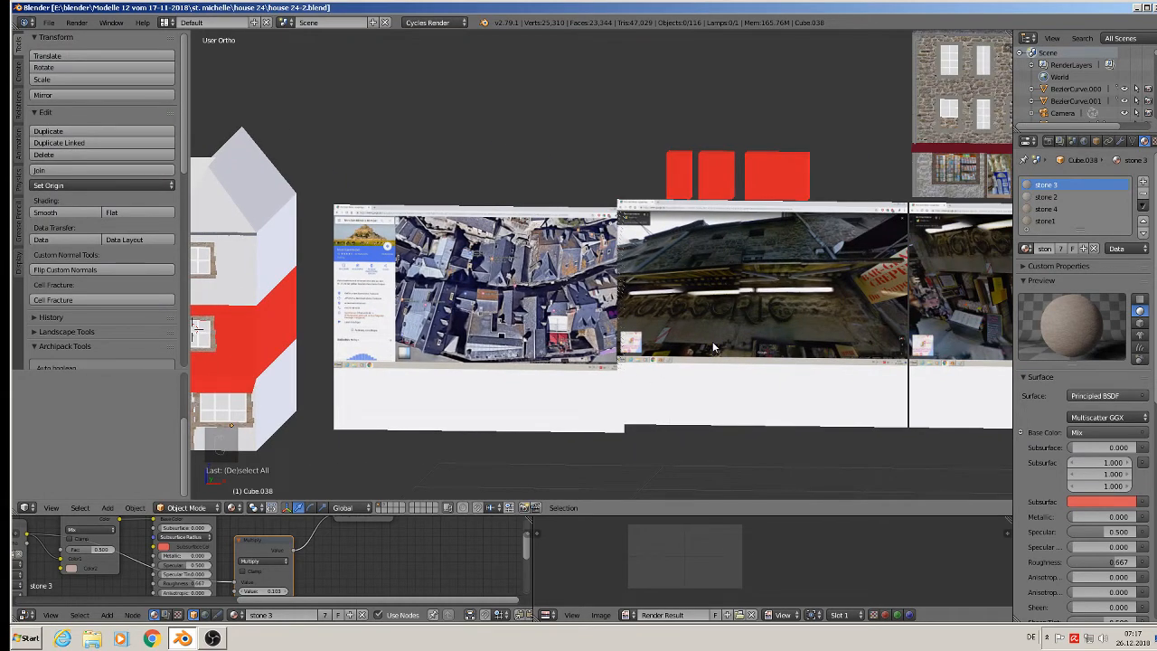
middle_click_drag(774, 324, 506, 289)
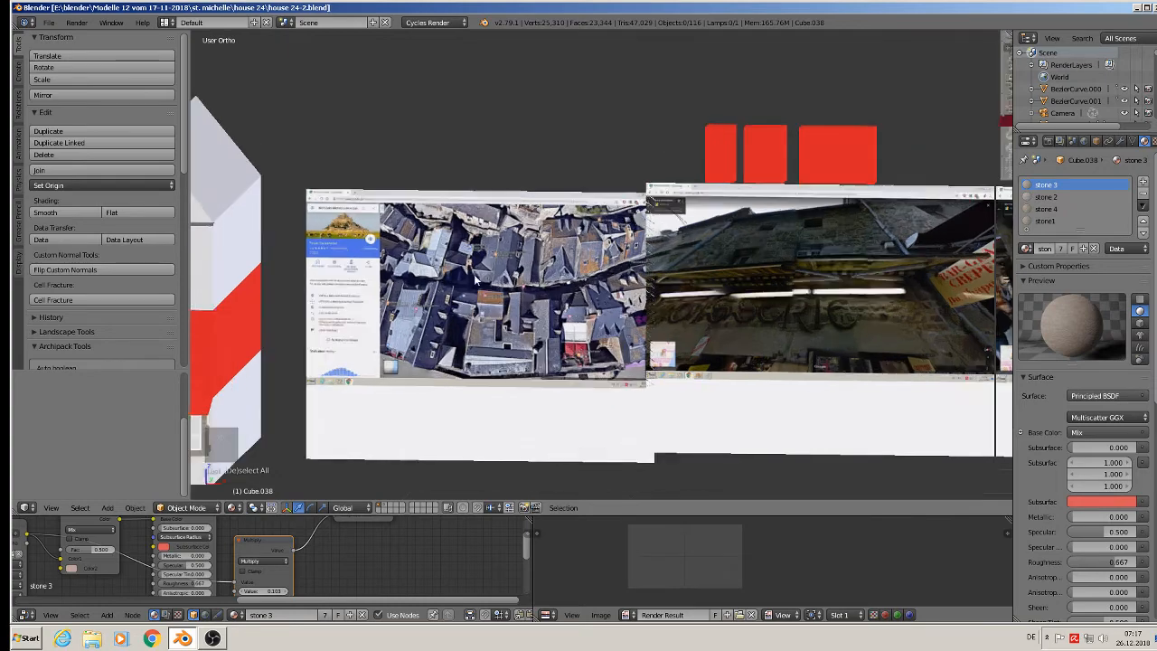
scroll(483, 283, "up", 6)
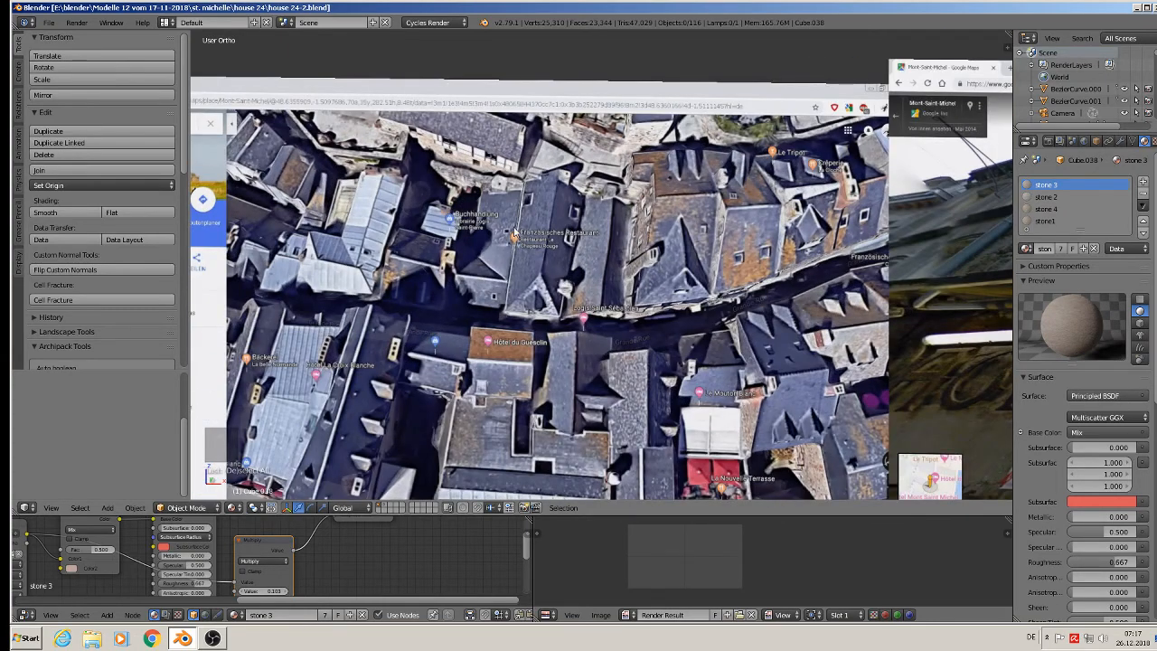
scroll(484, 313, "down", 10)
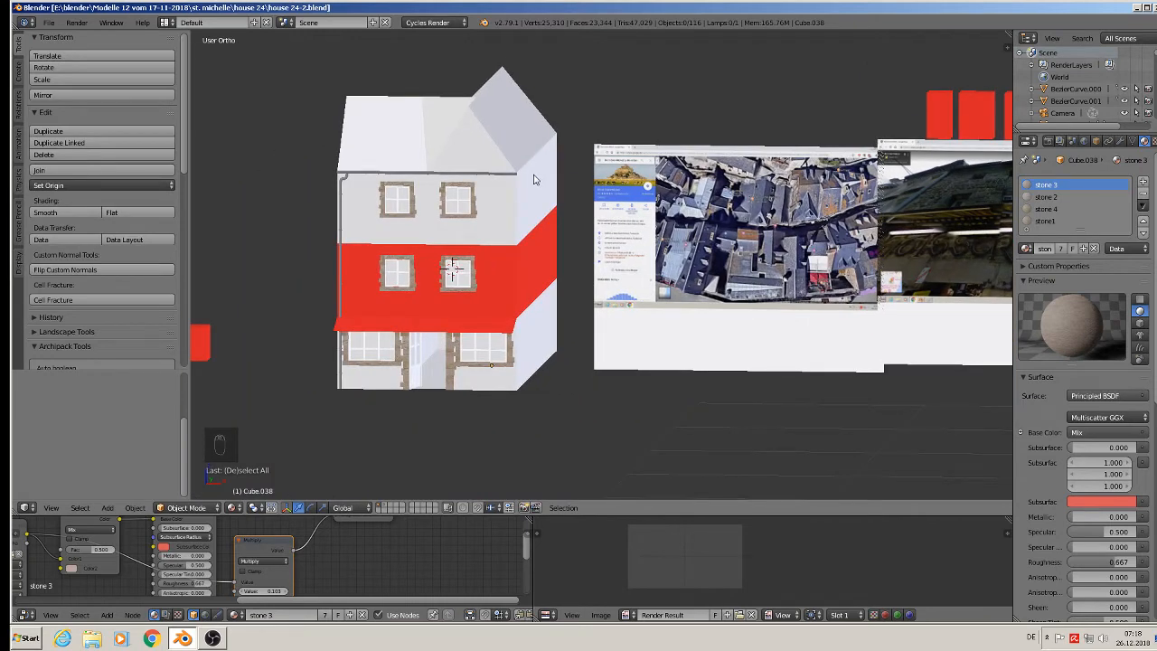
scroll(757, 246, "up", 2)
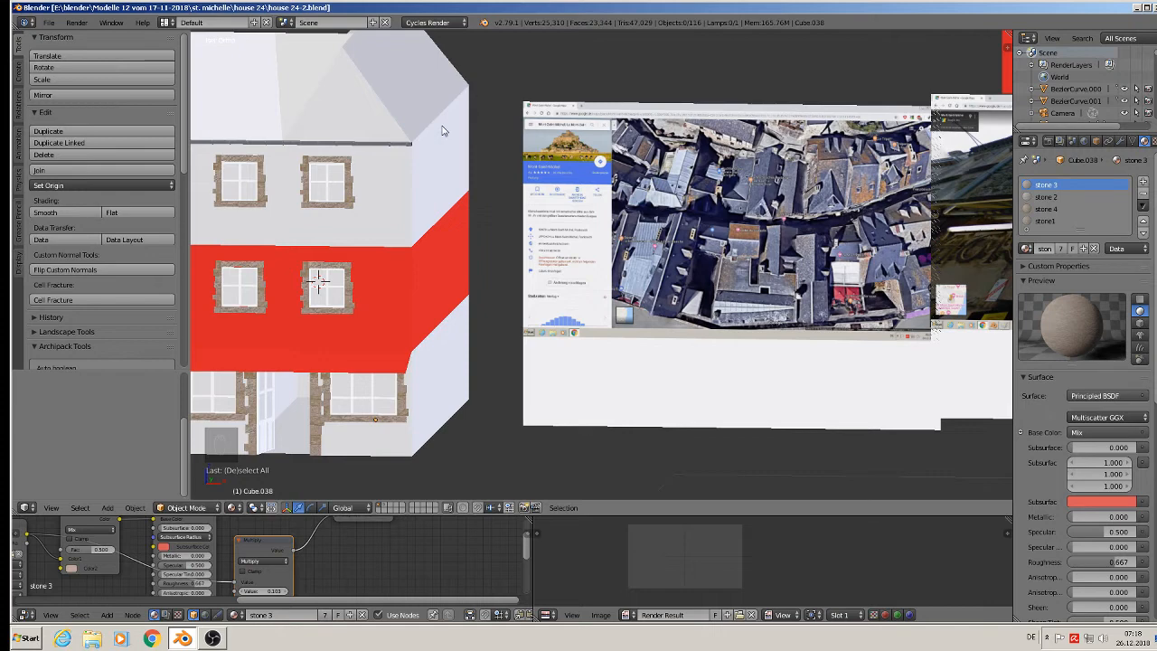
Try moving the three front ridge vertices of the gabled roof along X toward the side wall.
middle_click_drag(443, 131, 532, 246)
key("Tab")
key("Tab")
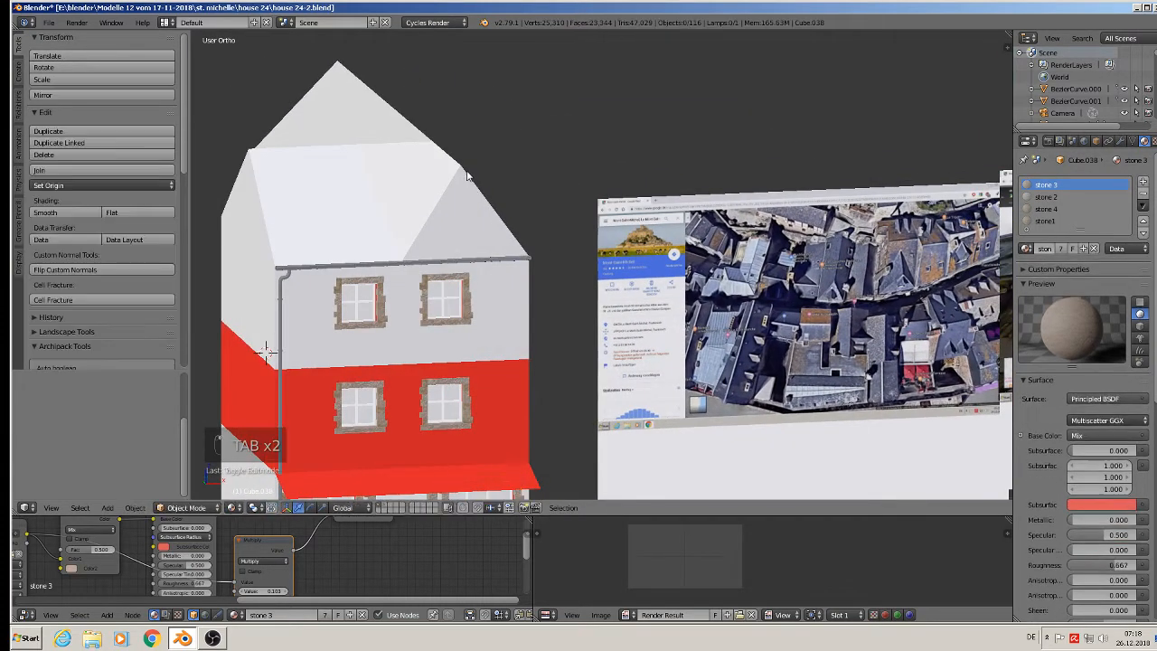
right_click(463, 171)
key("Tab")
middle_click_drag(462, 170, 447, 181)
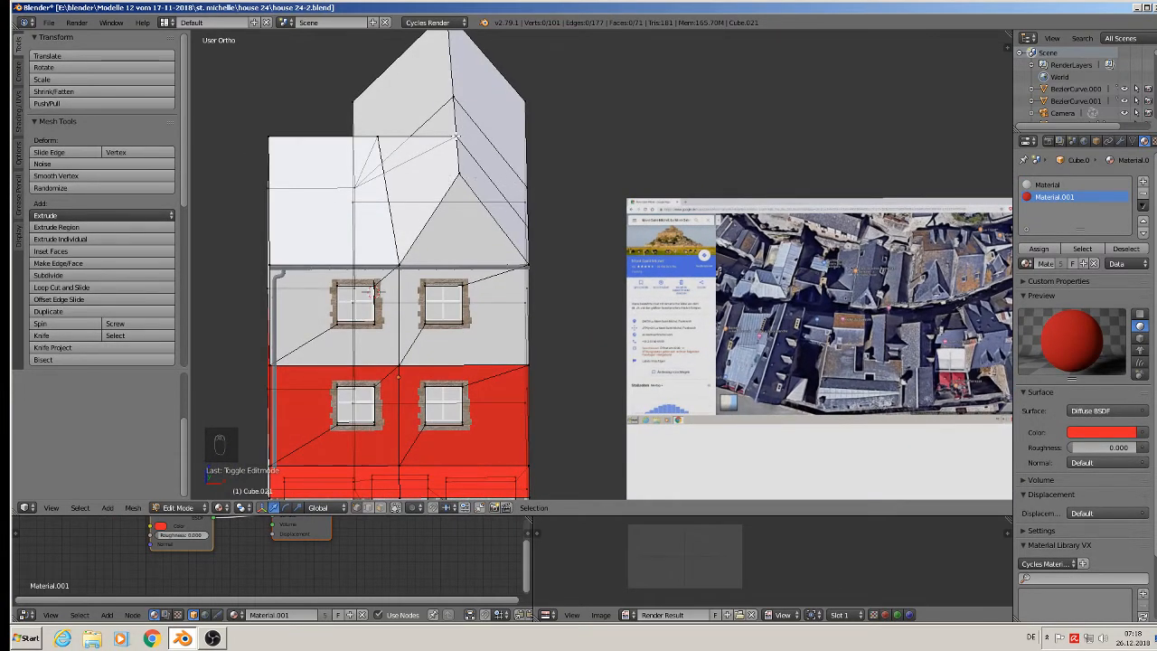
right_click(457, 137)
right_click(454, 98, "shift")
middle_click_drag(455, 97, 465, 166, "shift")
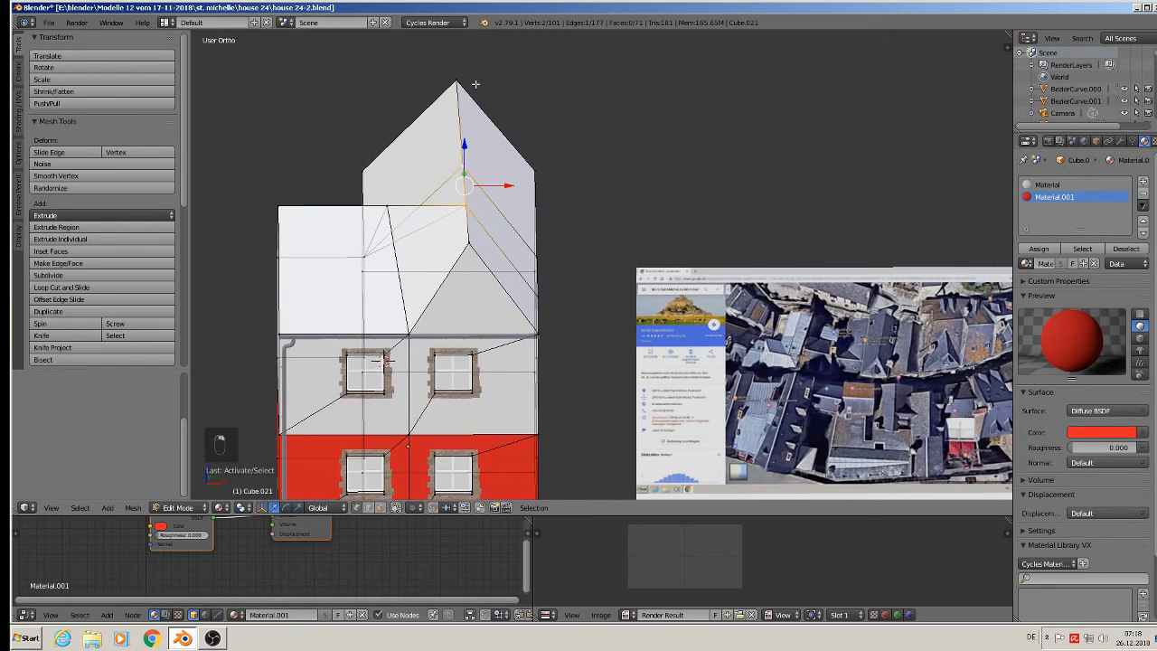
right_click(475, 86, "shift")
left_click_drag(497, 151, 564, 172)
middle_click_drag(562, 180, 566, 292)
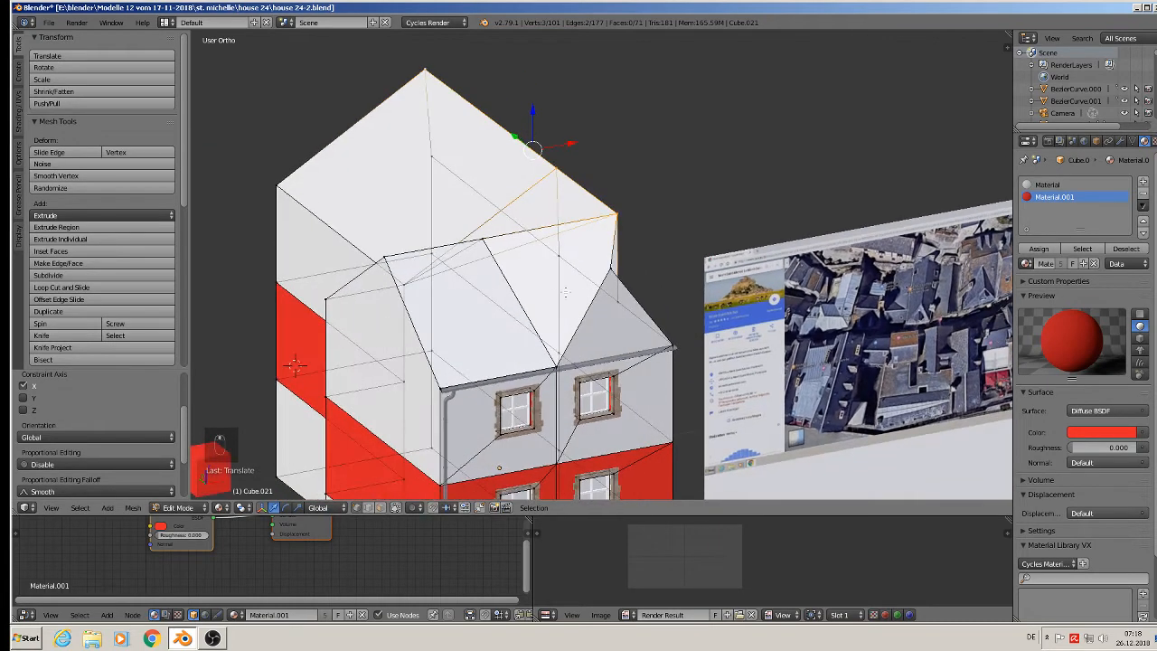
Delete the peak vertex of the triangular hip face above the front eave.
right_click(609, 268)
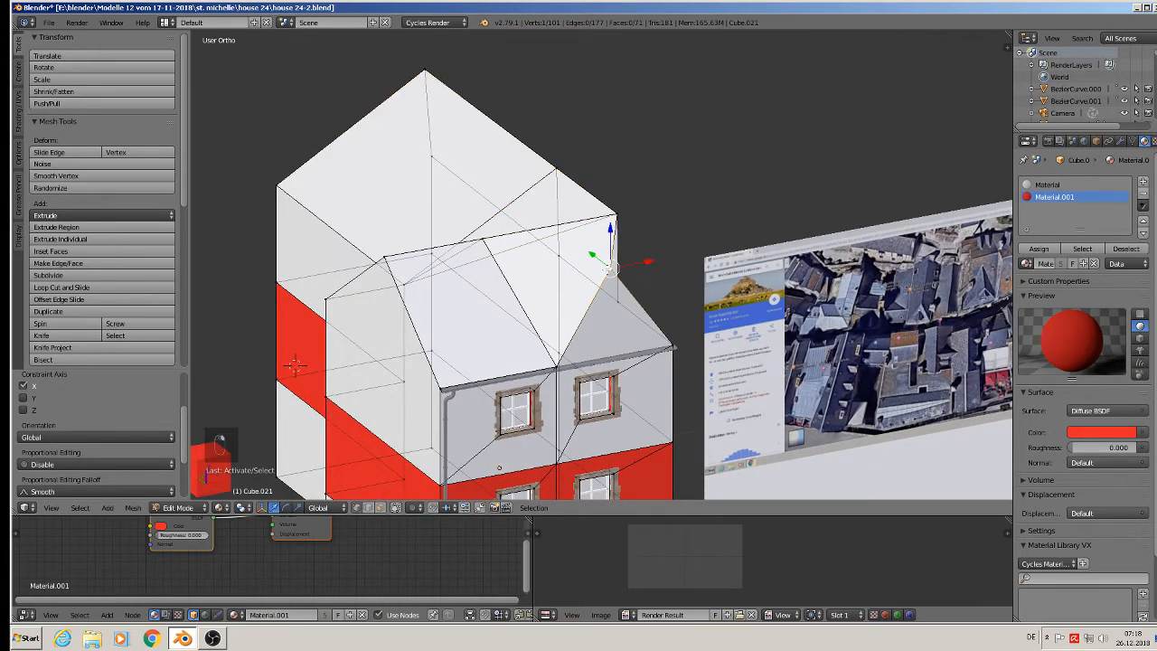
key("x")
left_click(609, 267)
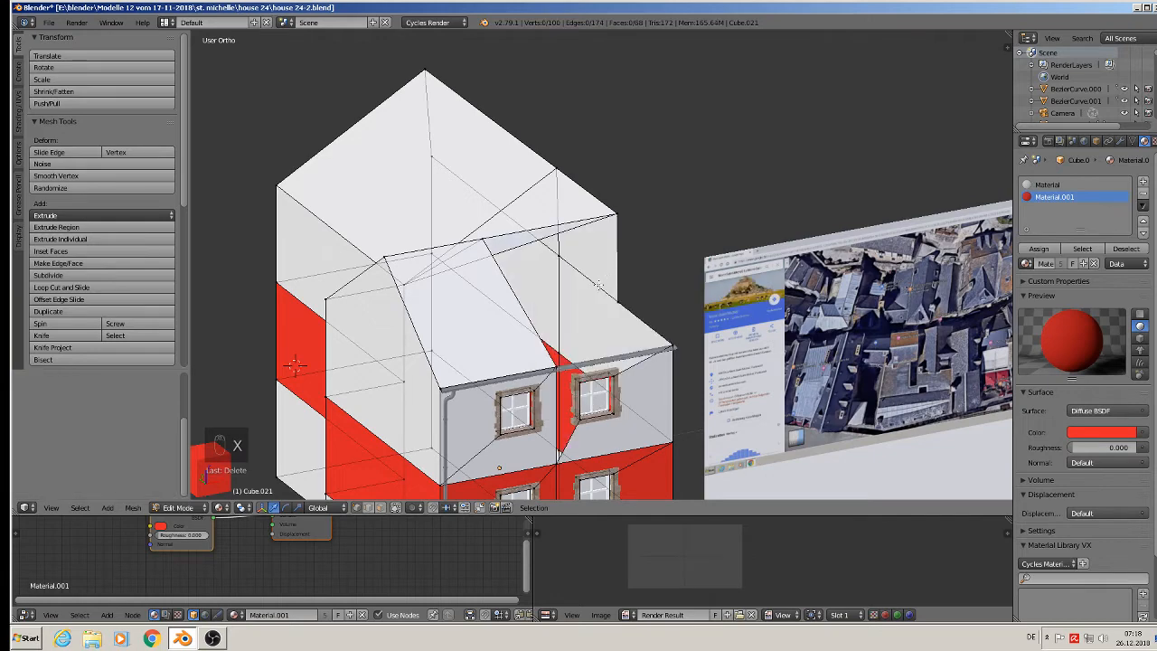
middle_click_drag(598, 285, 561, 325)
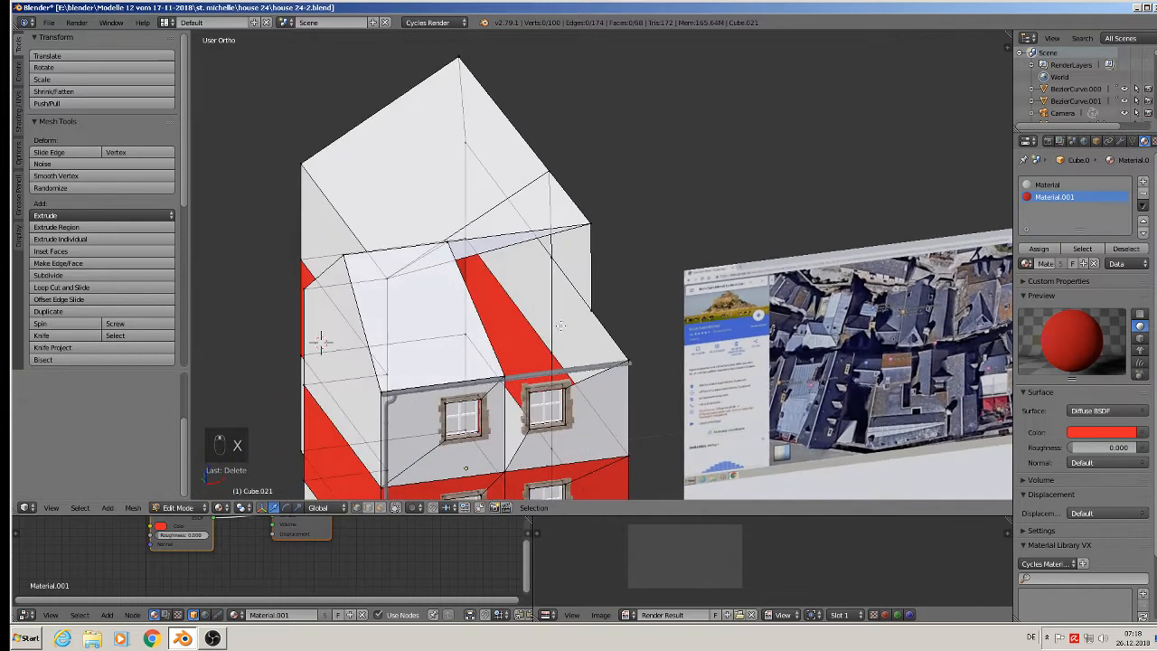
Try to bridge the roof opening with a face between the front ridge edge and the eave edge, and undo the attempt.
left_click(398, 508)
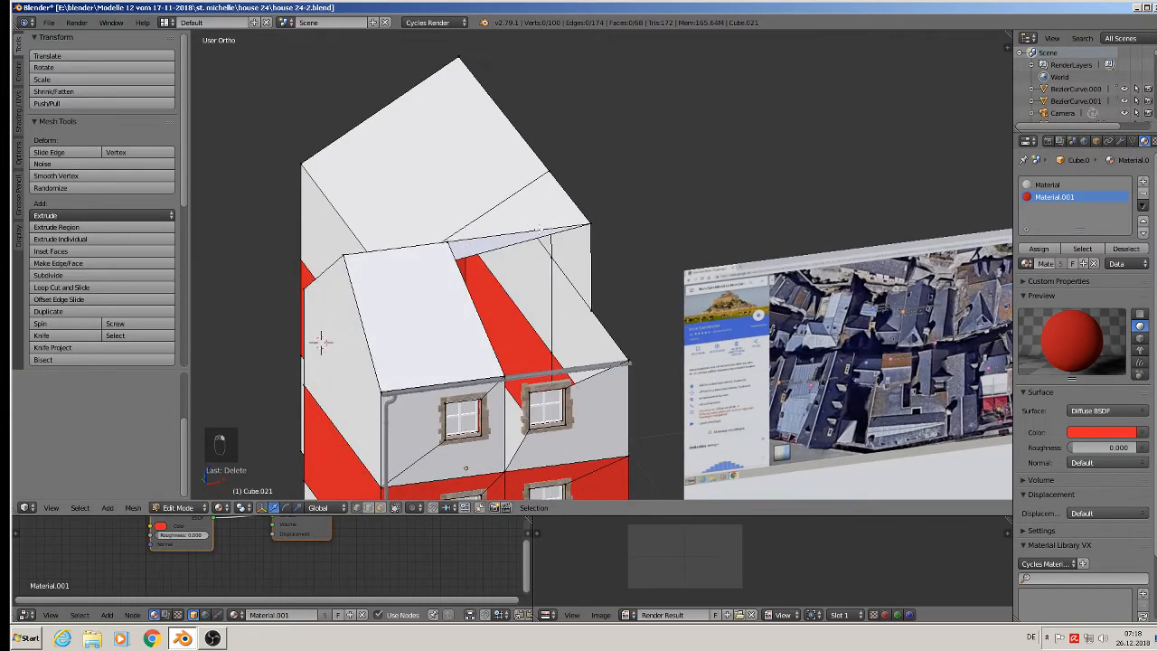
left_click(369, 508)
right_click(533, 237)
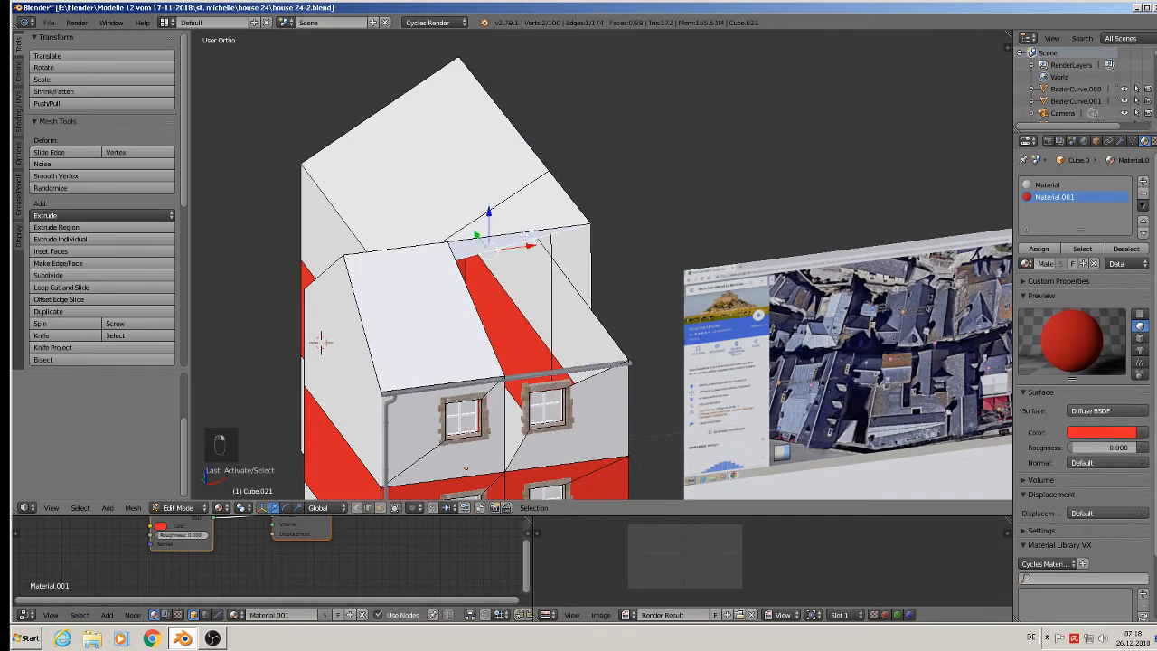
middle_click_drag(319, 340, 599, 377)
scroll(595, 362, "up", 5)
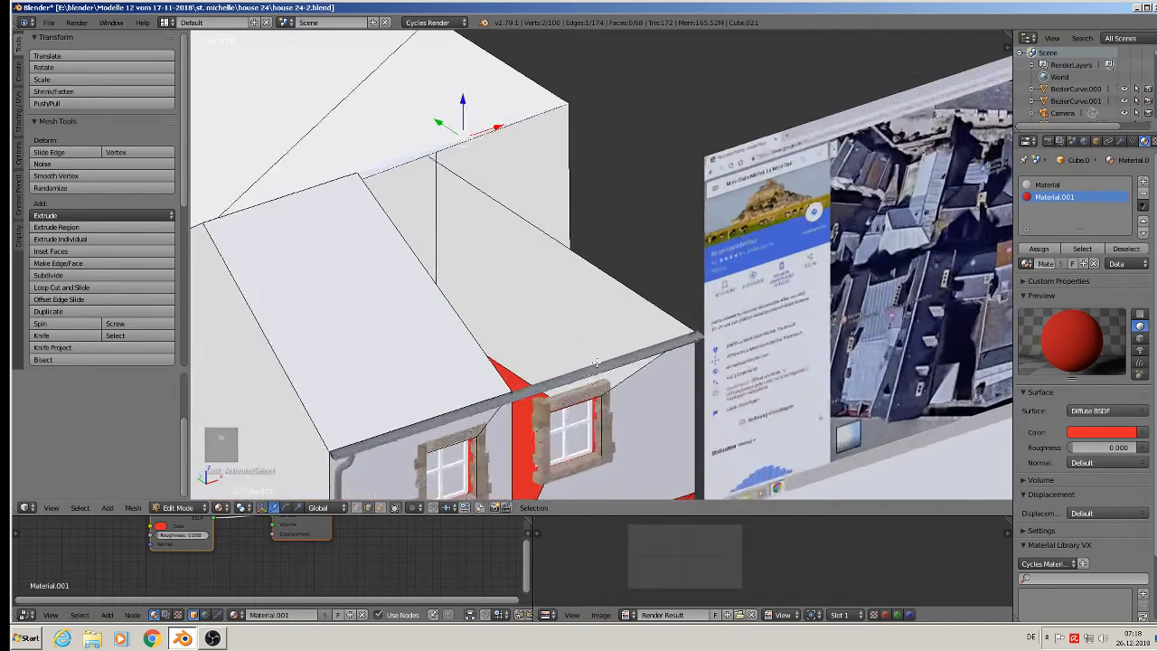
right_click(589, 381, "shift")
middle_click_drag(625, 373, 599, 316)
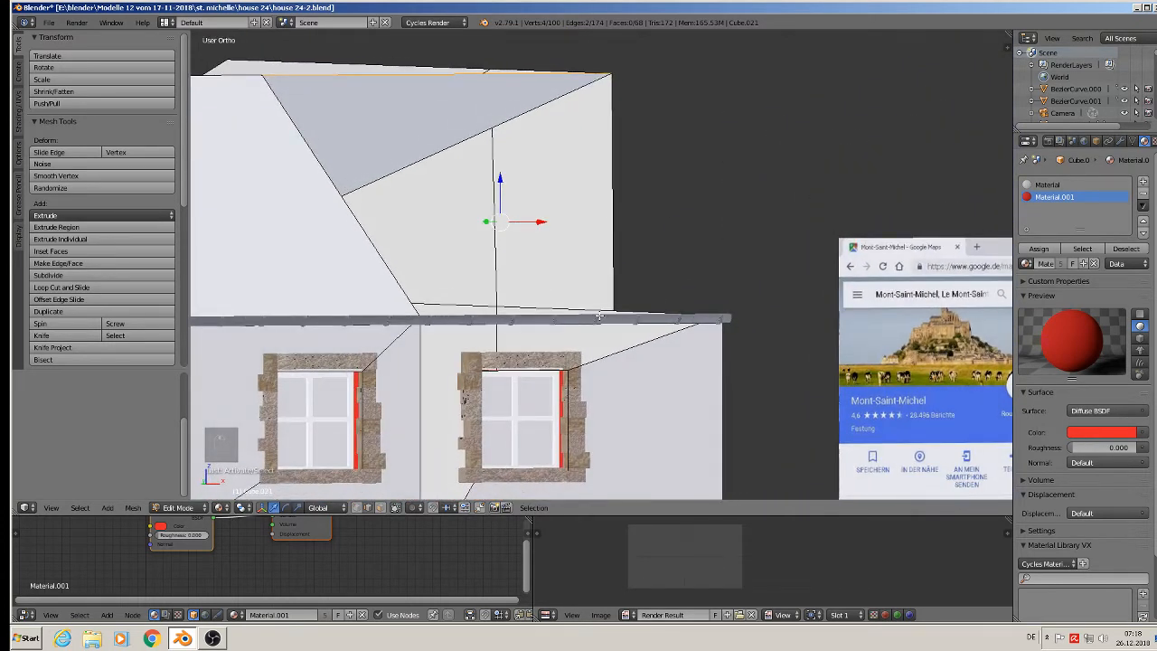
key("f")
key("f")
key("ctrl+z")
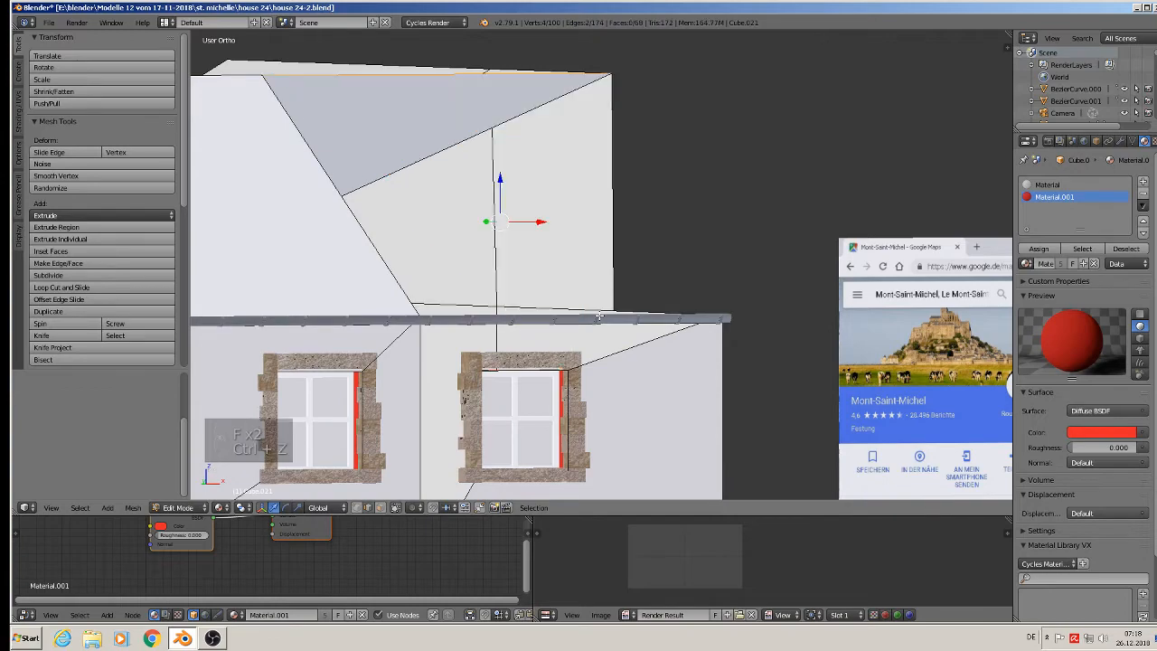
Fill the open front roof slope with a face bounded by the ridge, the eave corner and the adjoining slope.
middle_click_drag(599, 316, 628, 346)
scroll(642, 375, "down", 2)
scroll(635, 326, "up", 2)
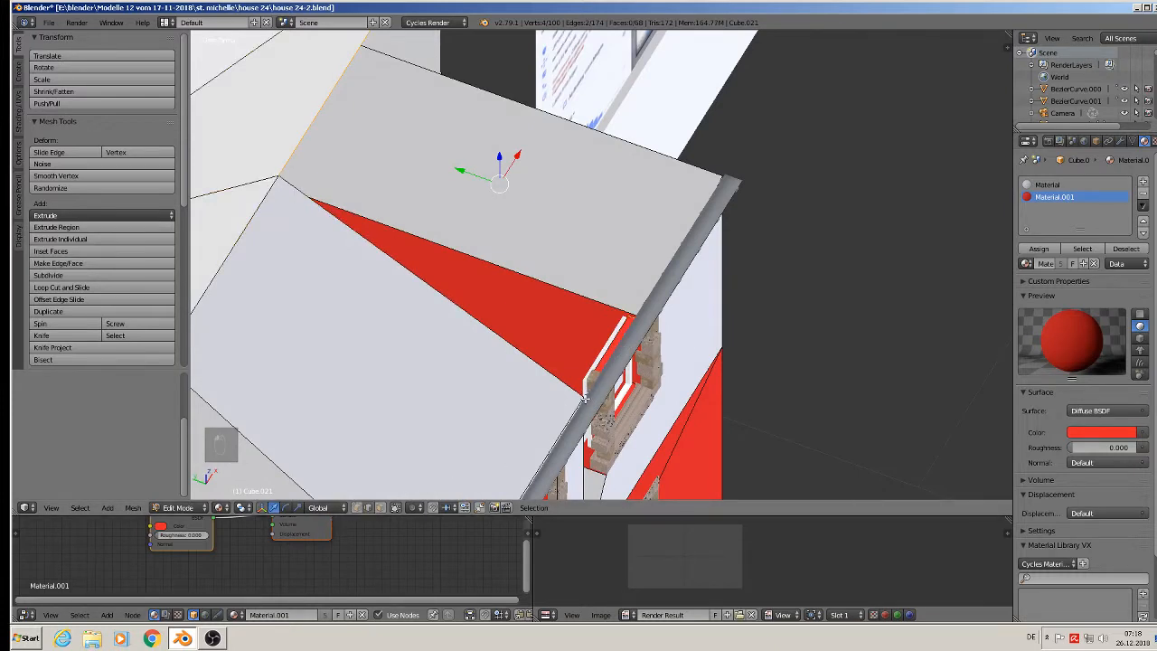
left_click(358, 507)
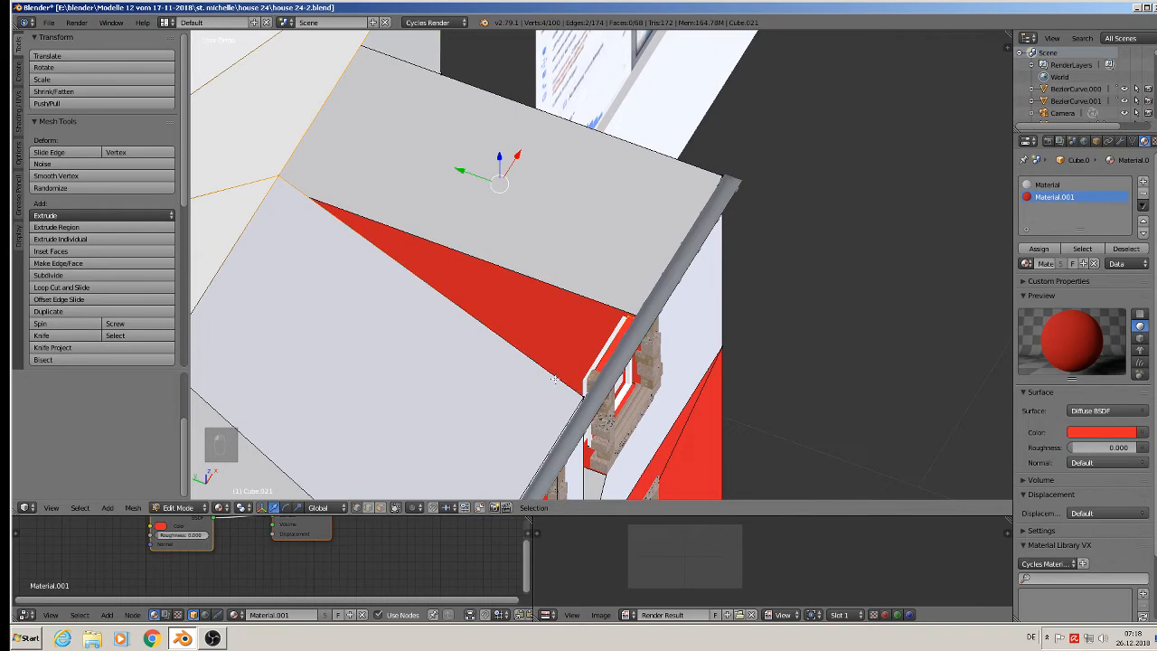
right_click(584, 395, "shift")
right_click(721, 169, "shift")
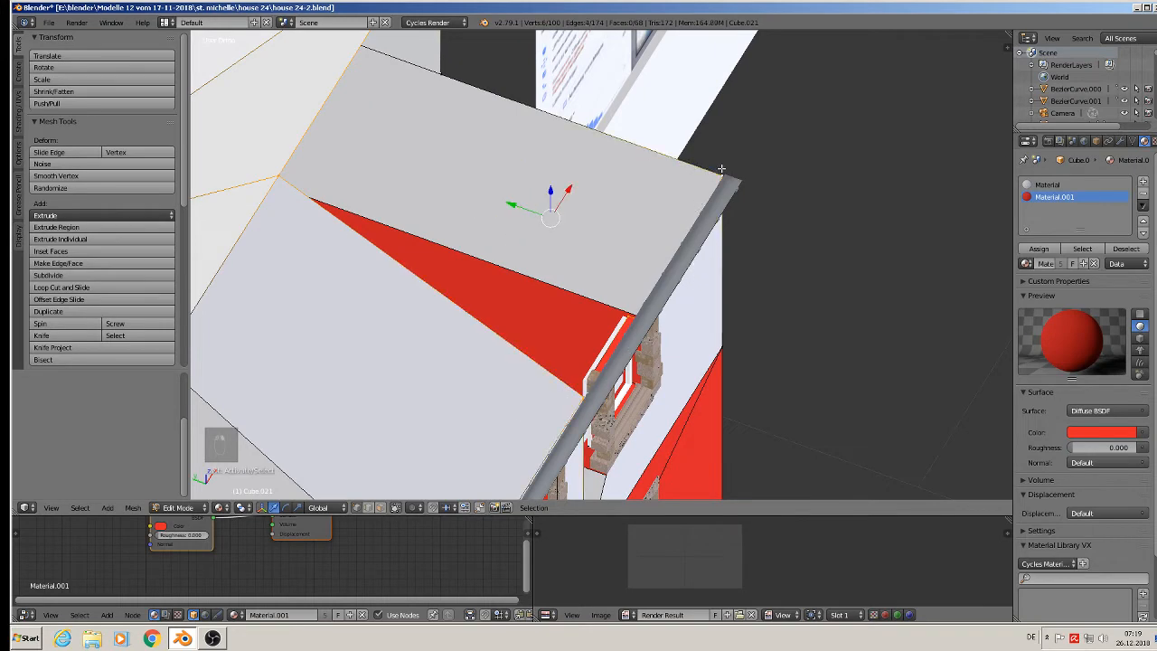
key("f")
Close the triangular gap in the side wall beneath the new roof slope with a face.
middle_click_drag(720, 169, 533, 292)
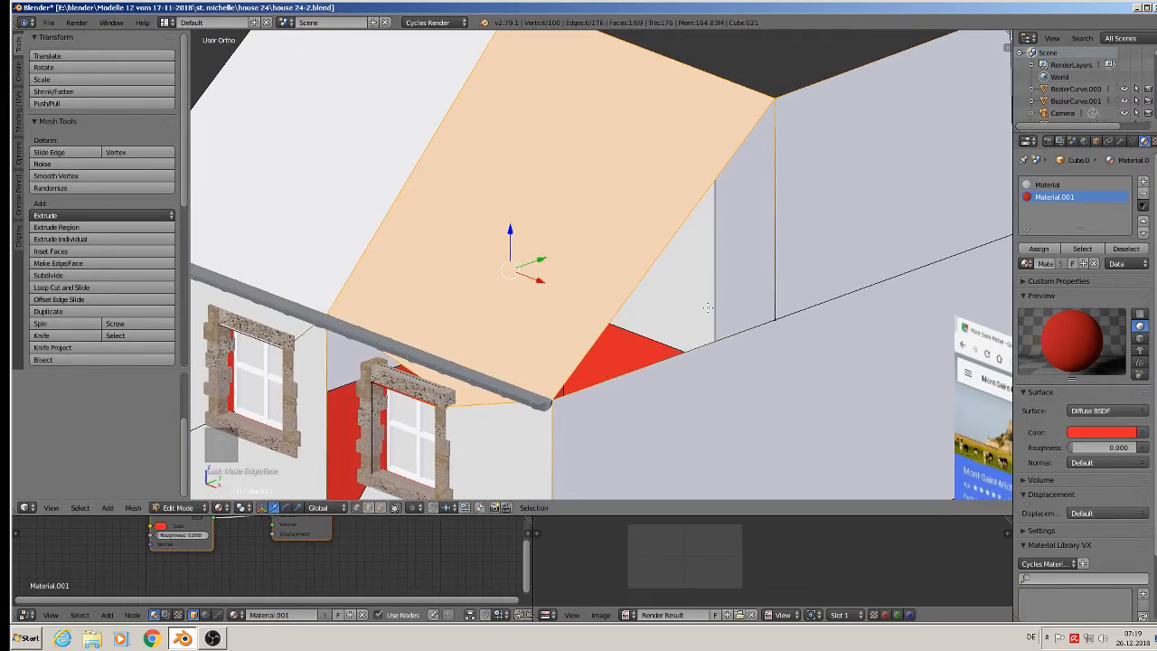
right_click(778, 319, "shift")
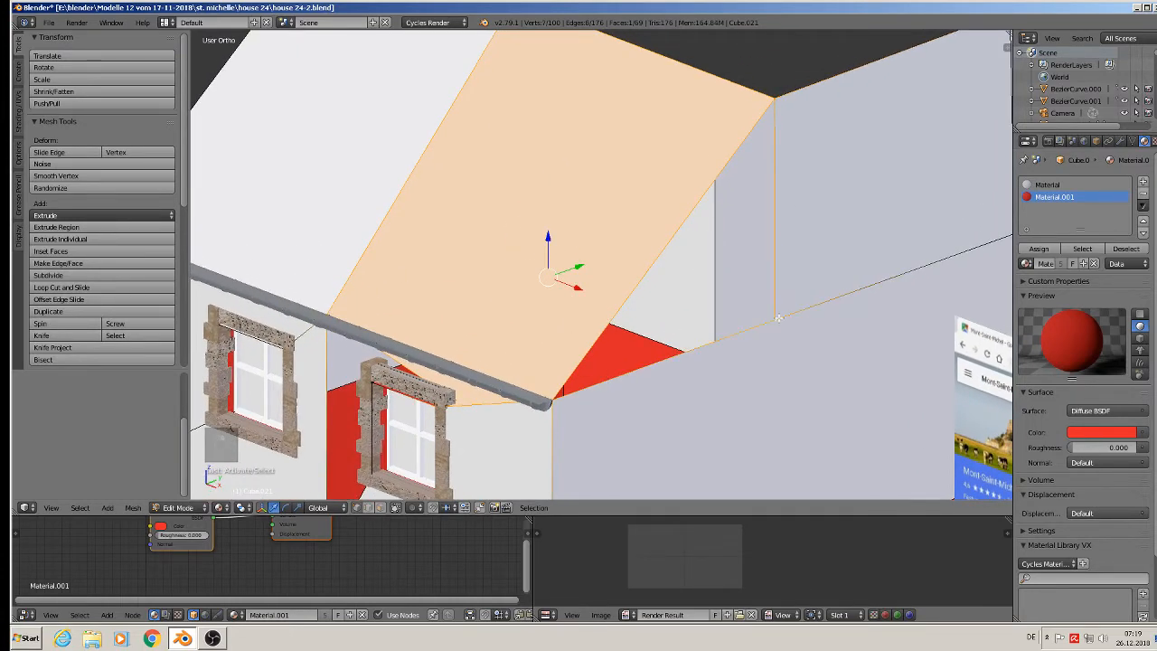
key("f")
Try to fill the missing front wall section beside the upper floor's right window with a face.
middle_click_drag(559, 437, 421, 145)
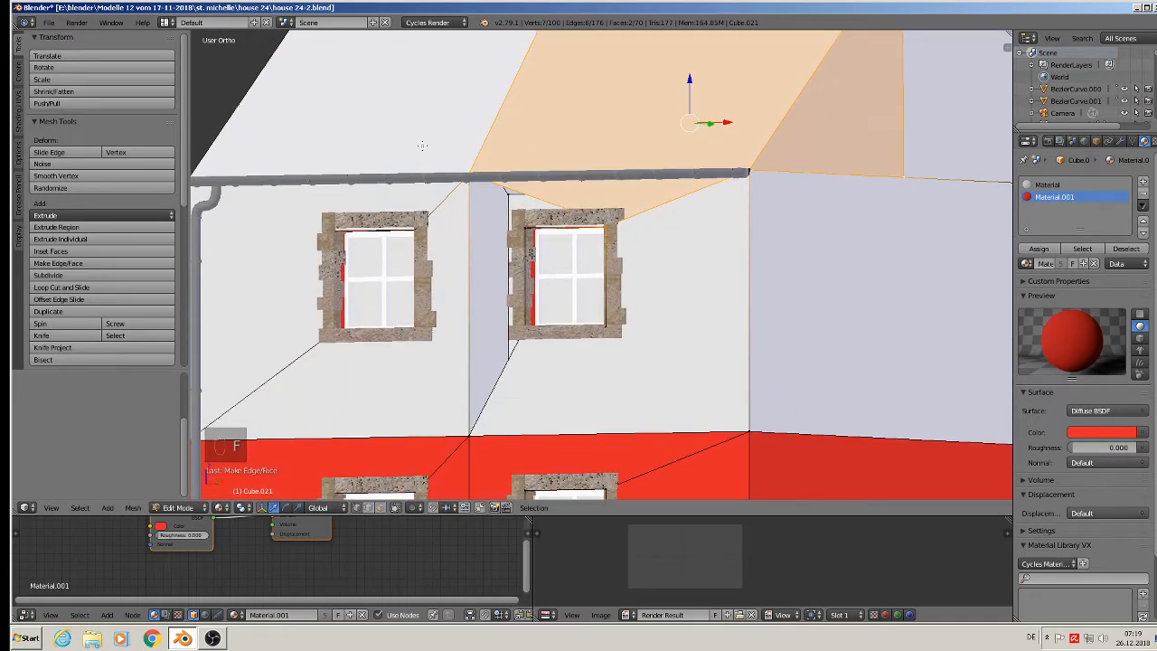
right_click(460, 176)
right_click(459, 422, "shift")
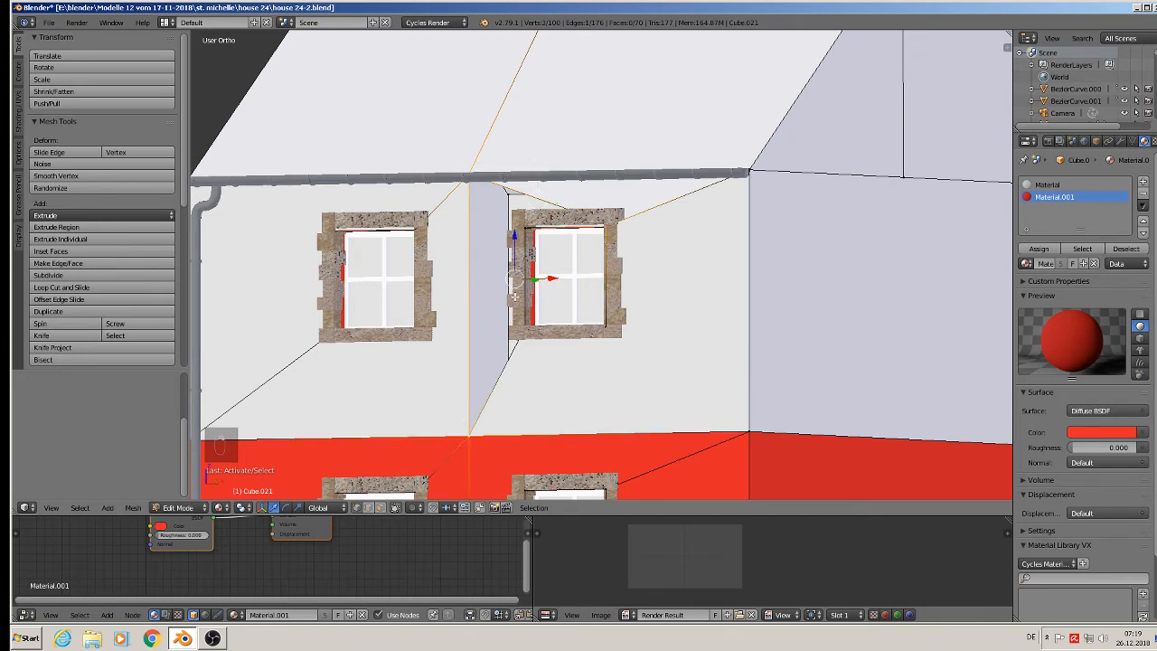
middle_click_drag(513, 295, 531, 358)
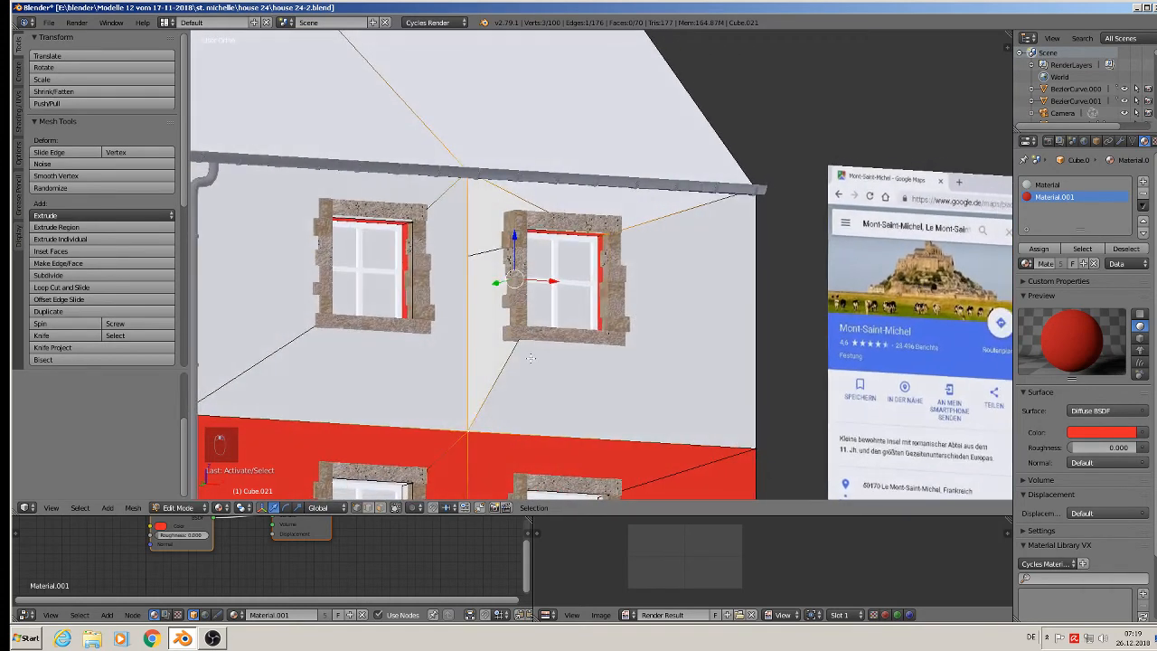
right_click(518, 338, "shift")
right_click(519, 333, "shift")
right_click(519, 337, "shift")
key("c")
left_click(526, 329)
right_click(650, 331)
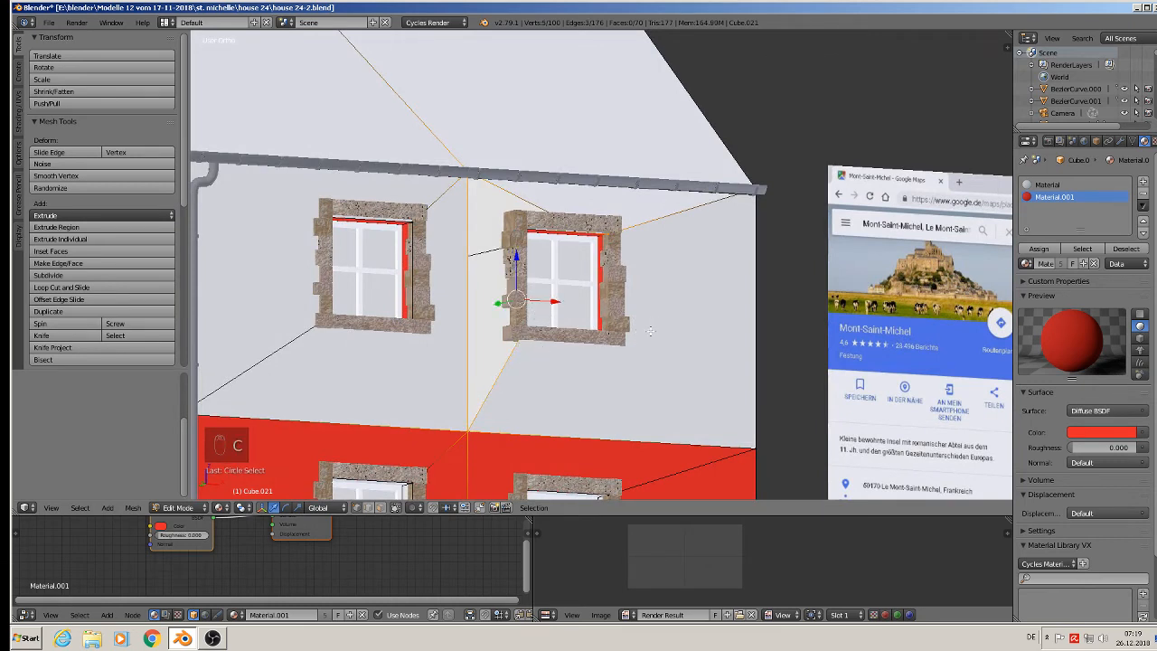
key("f")
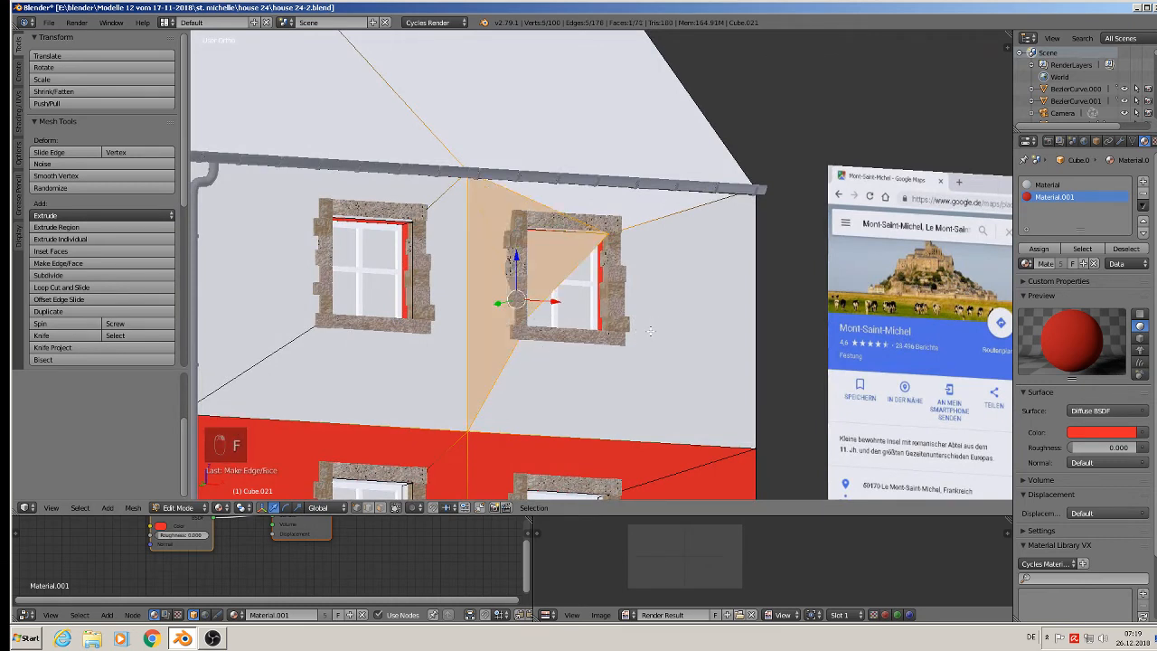
Leave mesh editing and undo the whole roof rebuild, then check the house's original roof shape.
key("Tab")
middle_click_drag(638, 333, 603, 361)
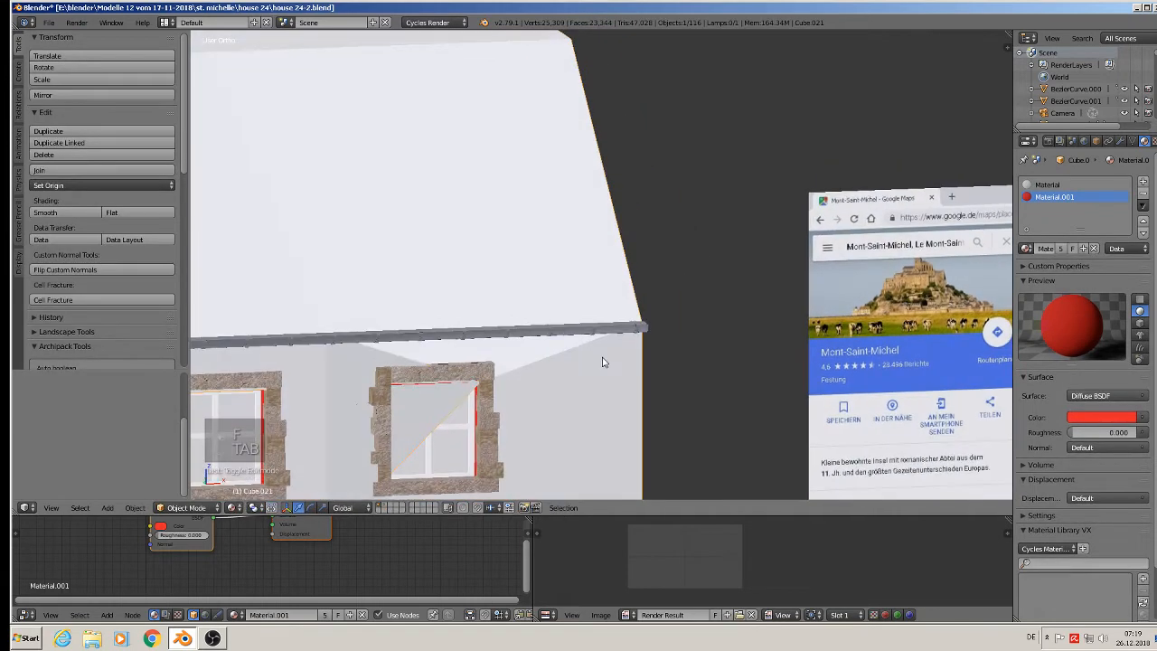
key("ctrl+z")
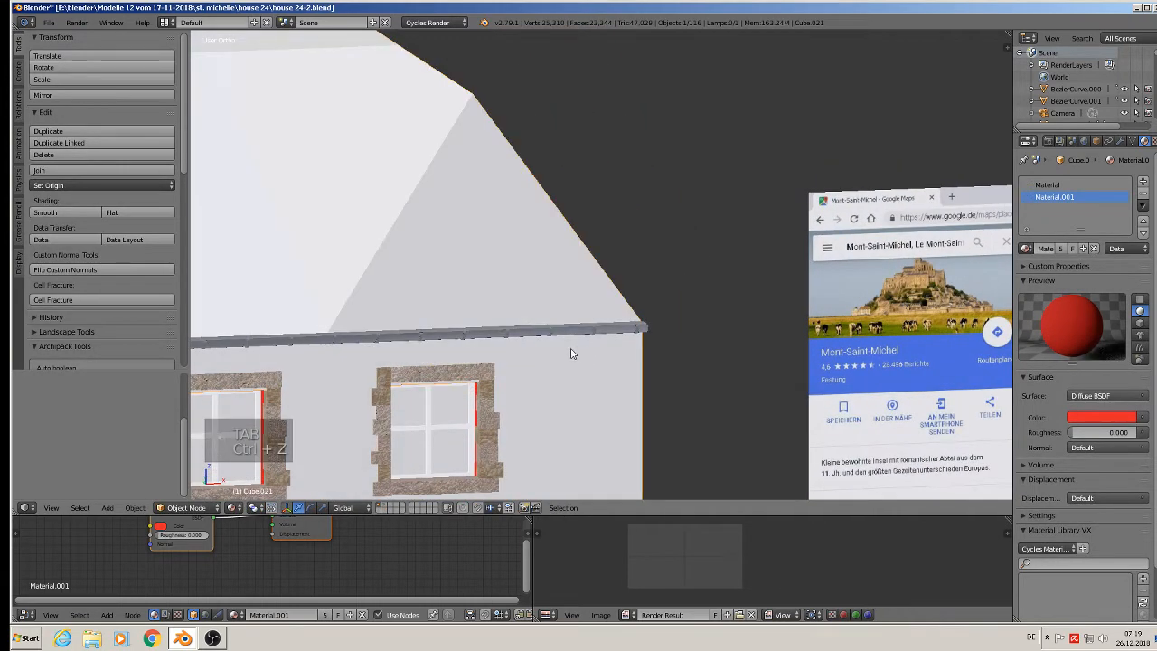
scroll(554, 346, "down", 3)
middle_click_drag(553, 344, 600, 268, "shift")
key("Tab")
scroll(653, 294, "down", 2)
key("Tab")
scroll(664, 342, "down", 3)
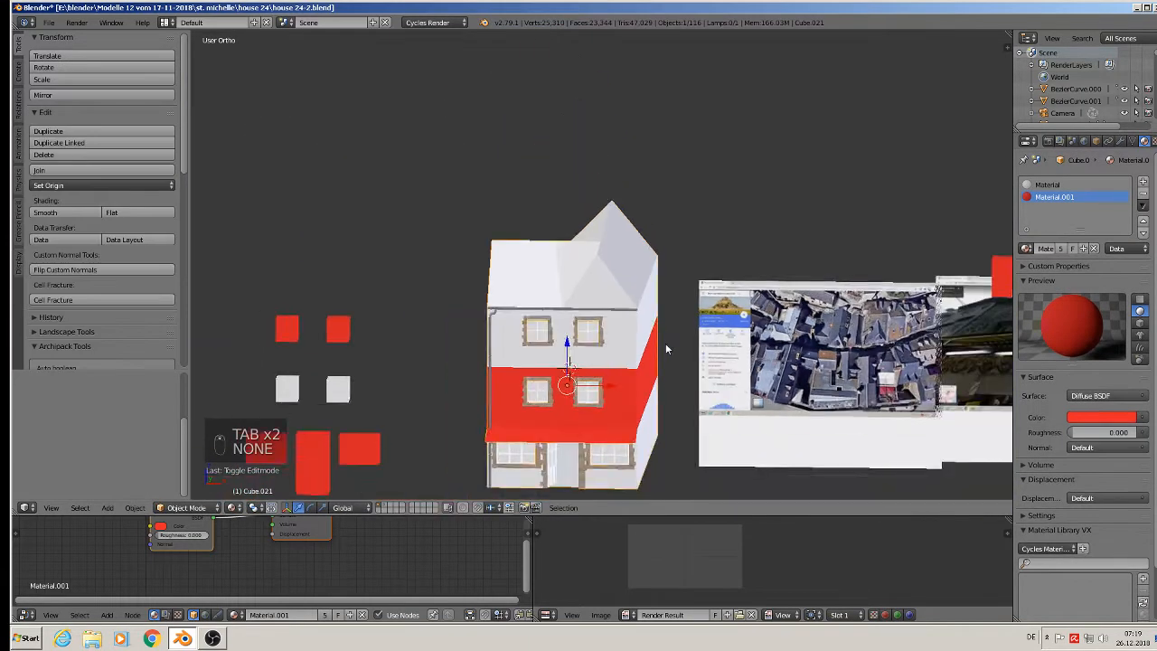
Save the house file again with the original roof shape.
middle_click_drag(665, 349, 597, 348)
left_click(50, 23)
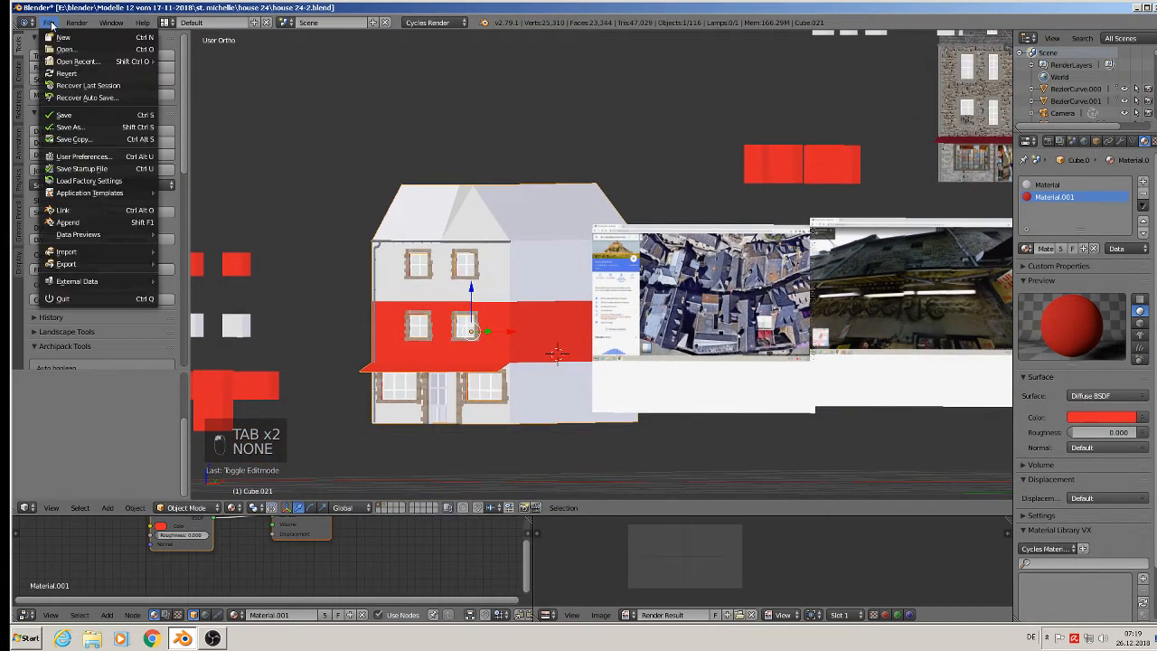
left_click(75, 117)
Add a third material slot to the house body and fill it with the existing roof tiles material.
scroll(529, 265, "up", 2)
middle_click_drag(529, 265, 551, 281)
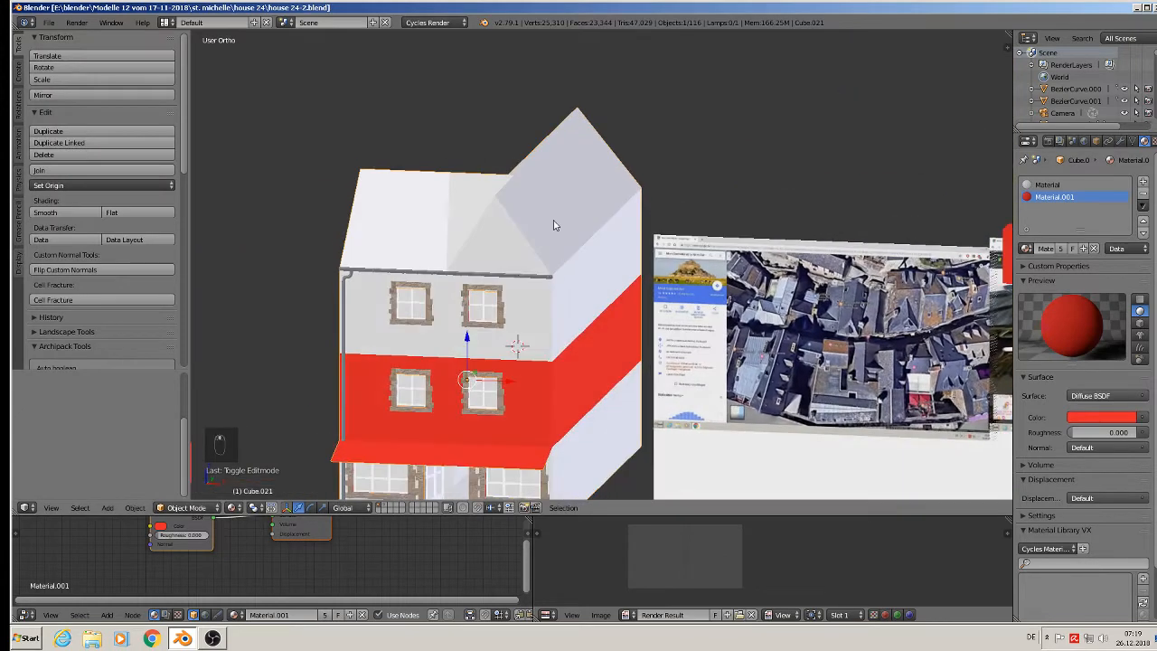
scroll(533, 213, "up", 2)
right_click(517, 198)
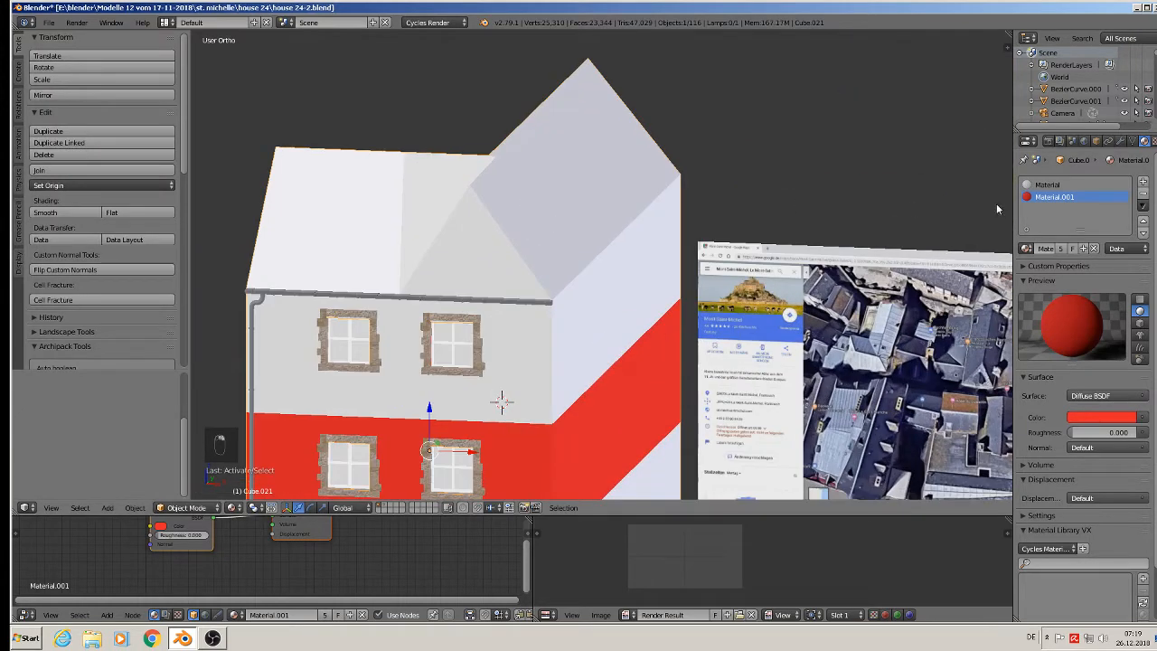
left_click(1143, 182)
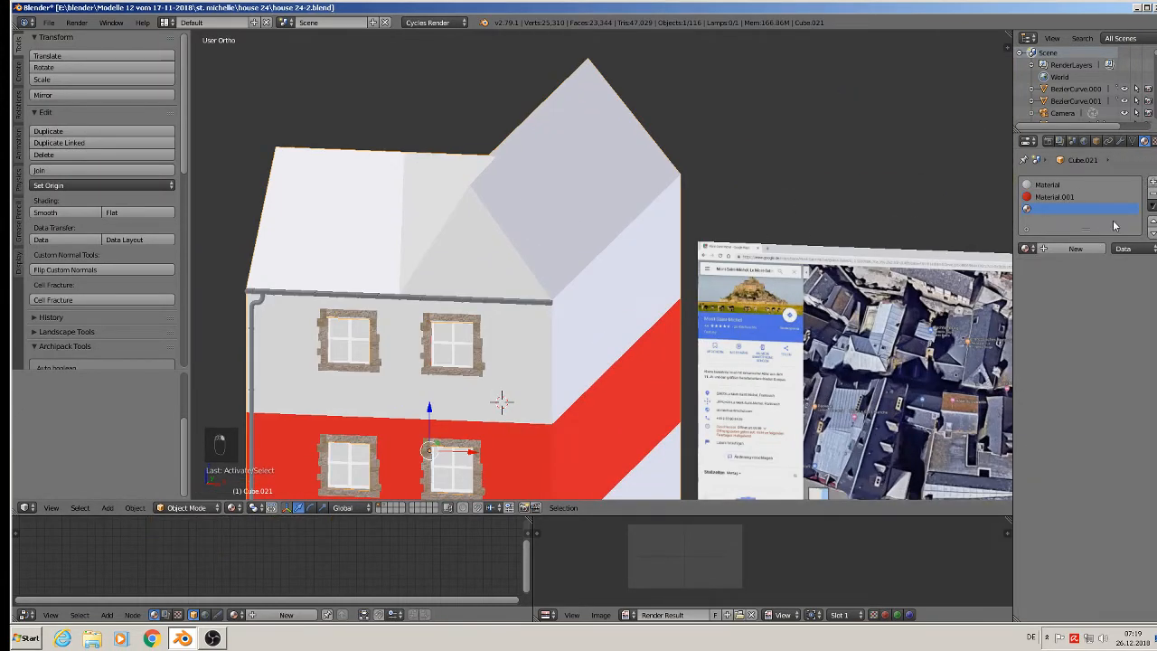
left_click(1026, 248)
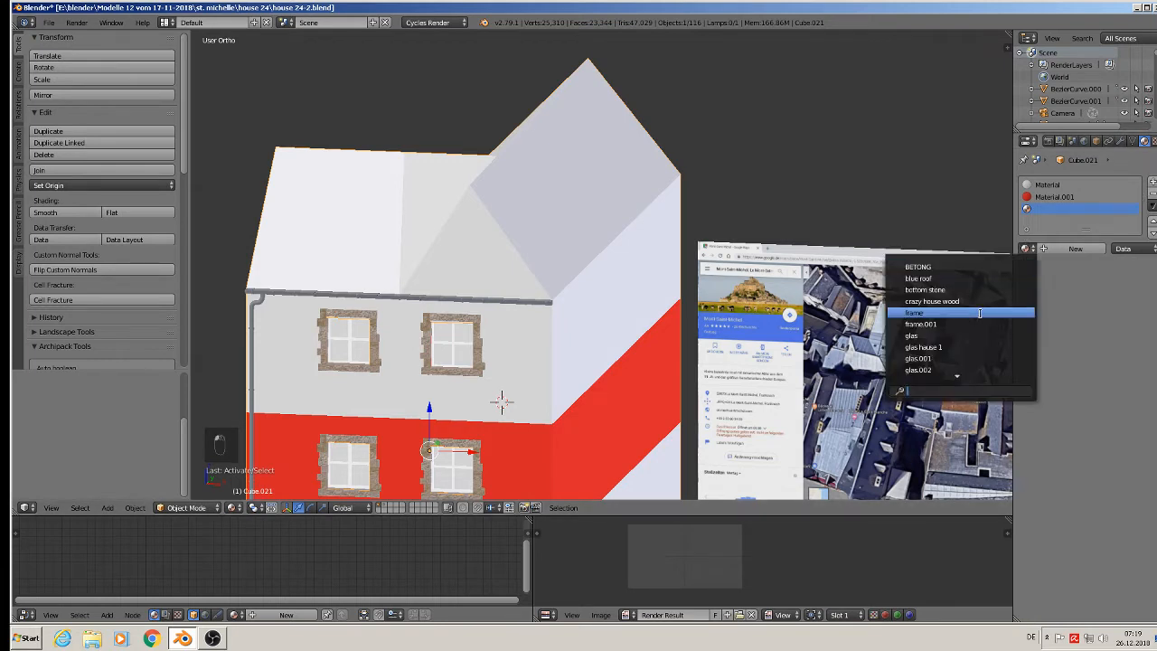
type("RO")
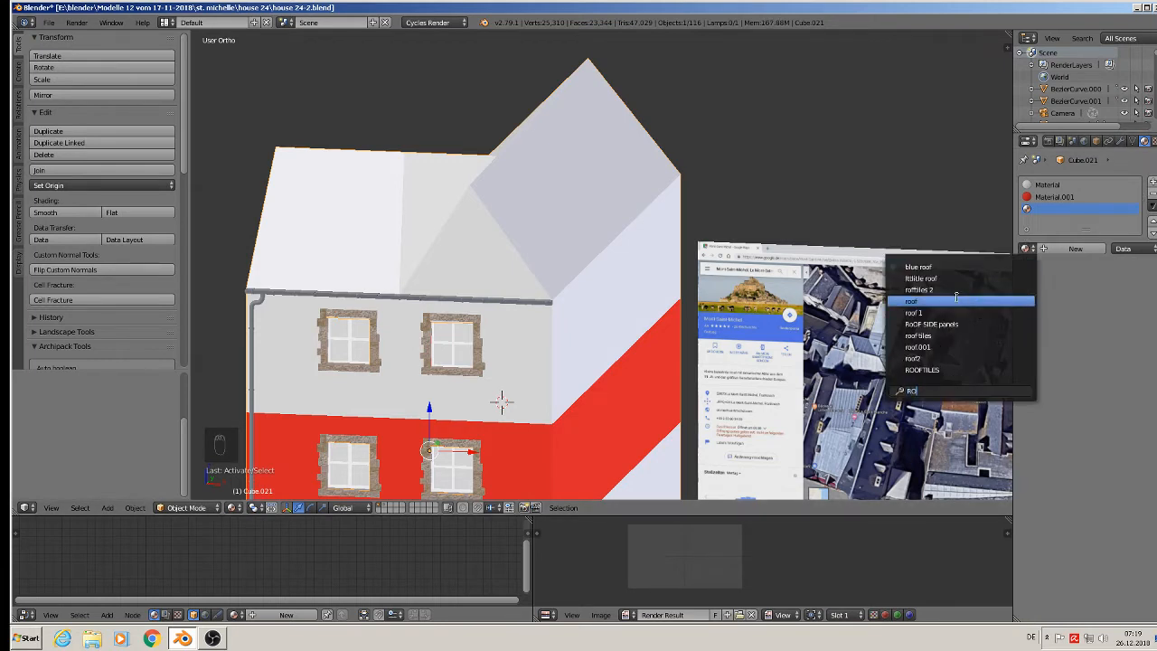
left_click(956, 335)
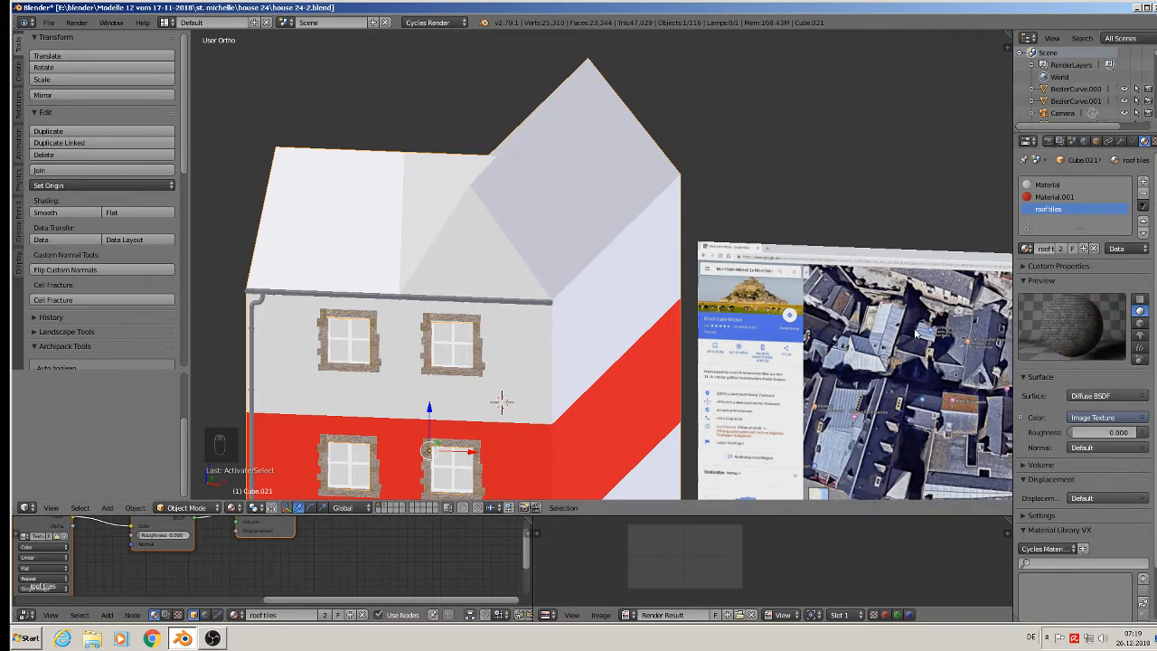
Enter mesh editing on the house body and delete the surplus vertex on the right front part of the roof.
middle_click_drag(575, 230, 629, 289)
middle_click_drag(595, 238, 598, 393)
key("Tab")
right_click(635, 304)
key("x")
left_click(636, 307)
Move the three ridge vertices of the rear roof wing along X towards the outer side wall.
right_click(613, 303)
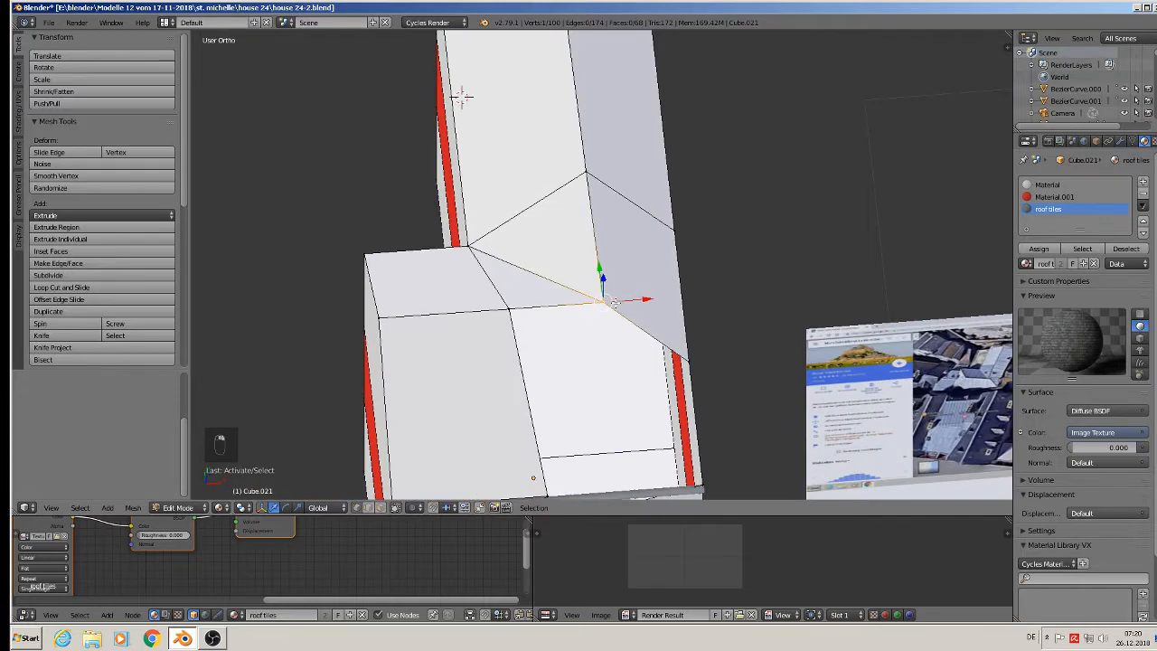
scroll(614, 303, "down", 3)
right_click(598, 208, "shift")
right_click(575, 40, "shift")
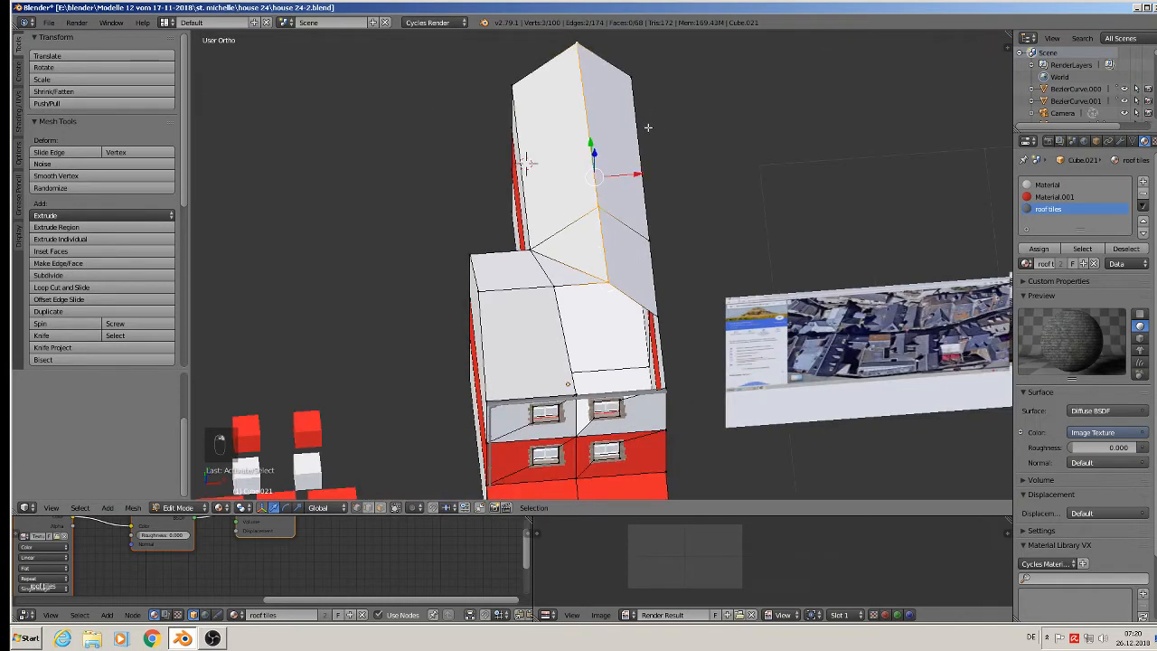
left_click_drag(639, 177, 692, 181)
Close the right half of the front roof slope with a face between the eave and ridge vertices.
middle_click_drag(680, 293, 761, 269)
scroll(762, 269, "up", 3)
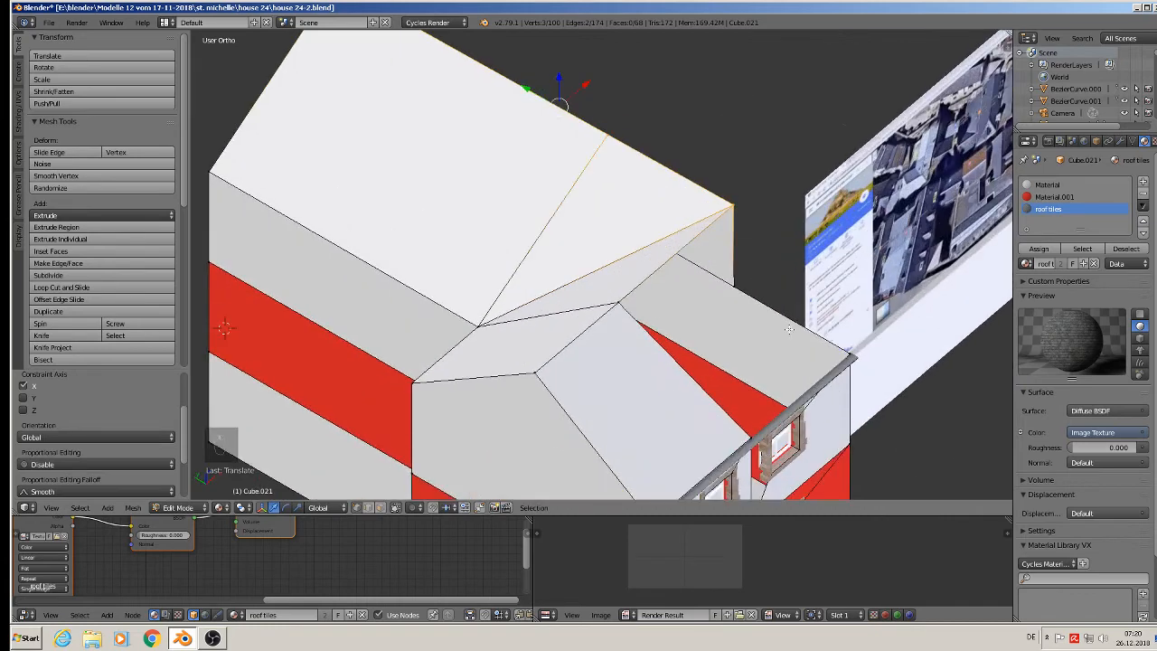
middle_click_drag(787, 334, 764, 337, "shift")
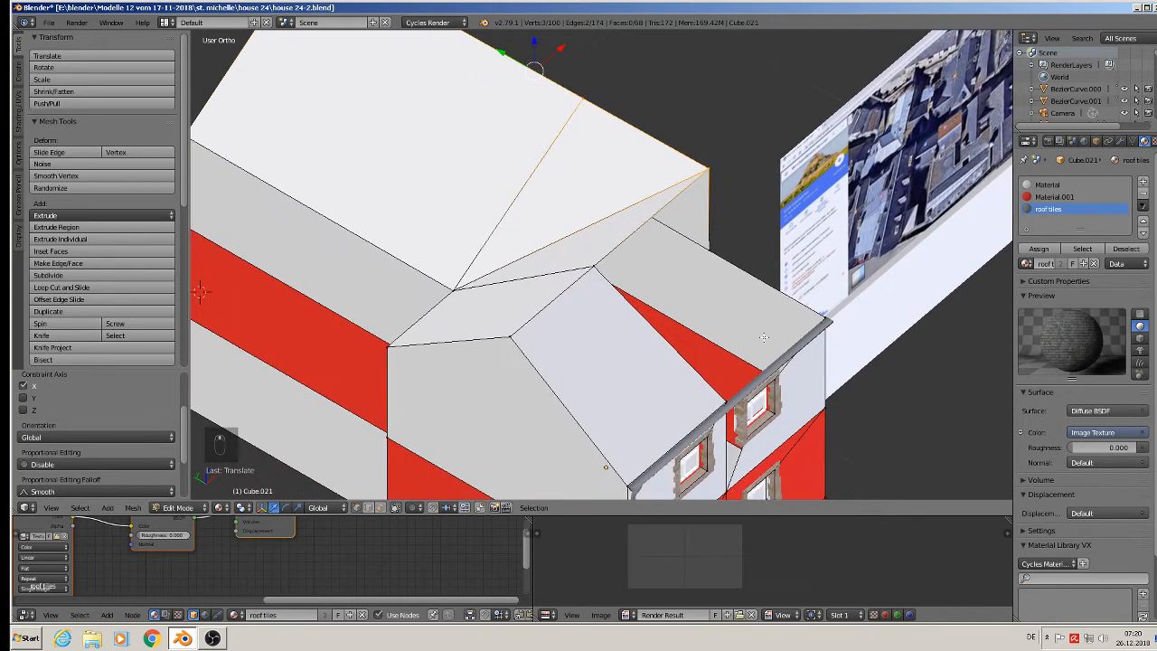
left_click(728, 388)
left_click(829, 314, "shift")
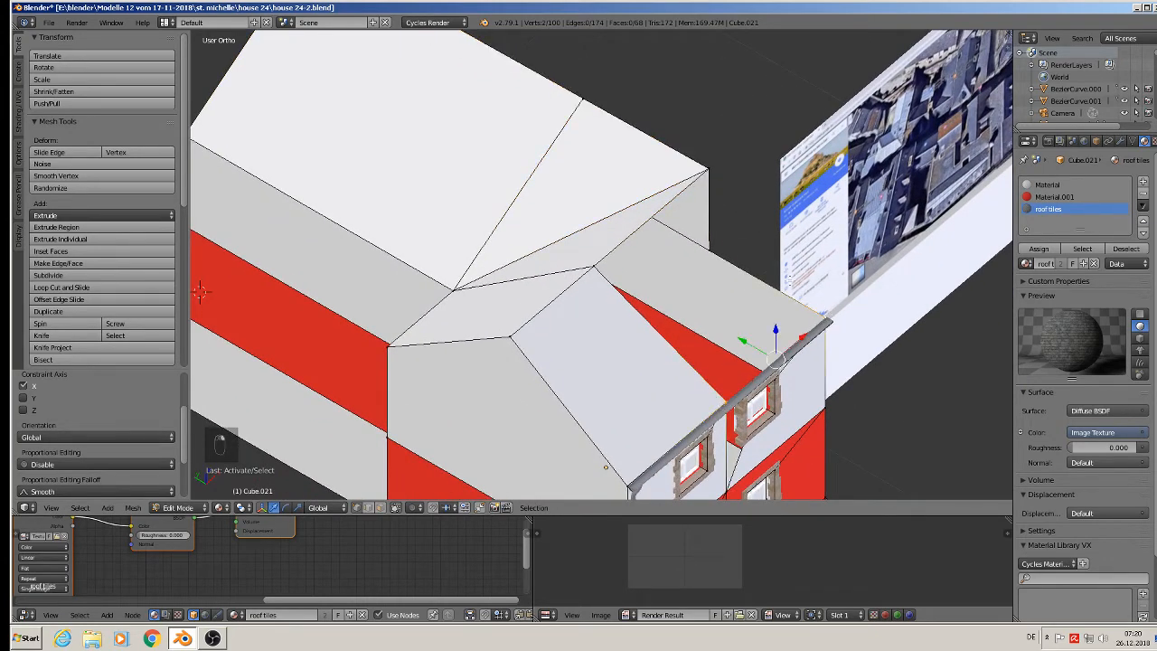
left_click(712, 171, "shift")
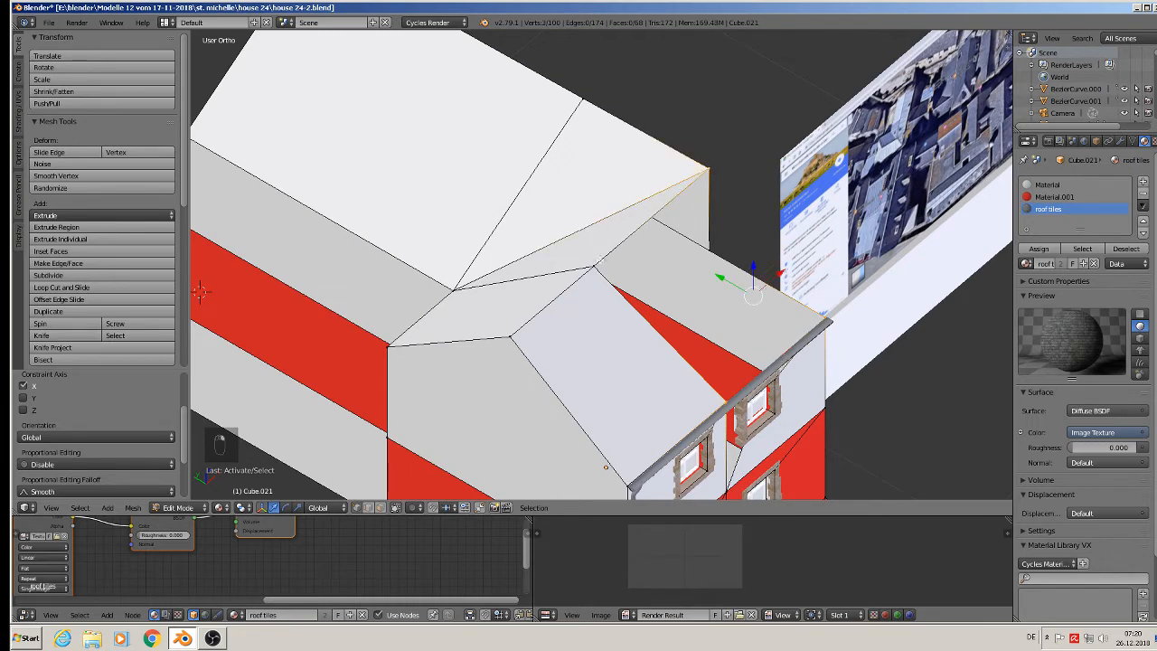
left_click(621, 271, "shift")
key("f")
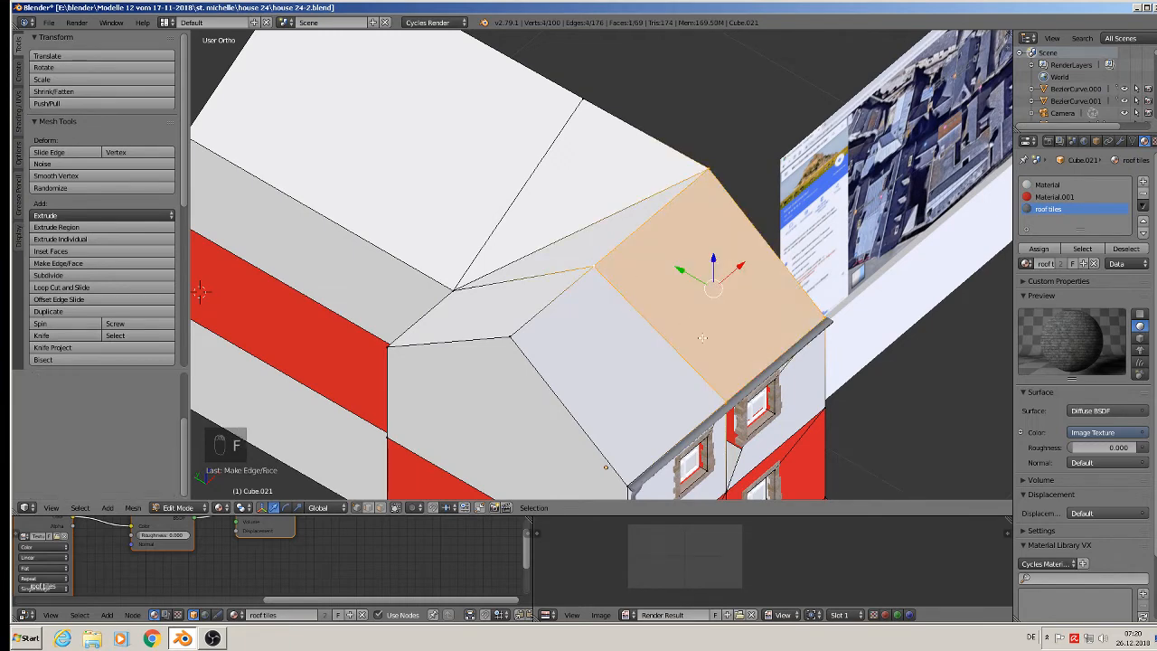
Fill the triangular side wall gap beneath the new roof slope with a face.
middle_click_drag(702, 337, 570, 302)
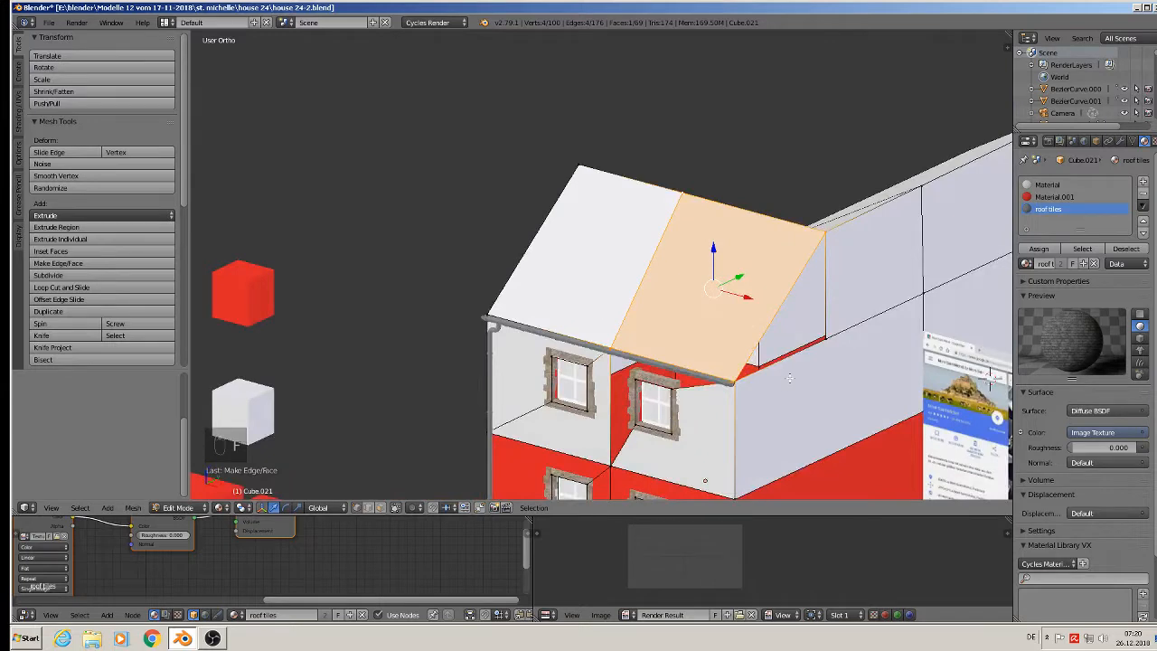
left_click(734, 381)
left_click(825, 337, "shift")
left_click(825, 234, "shift")
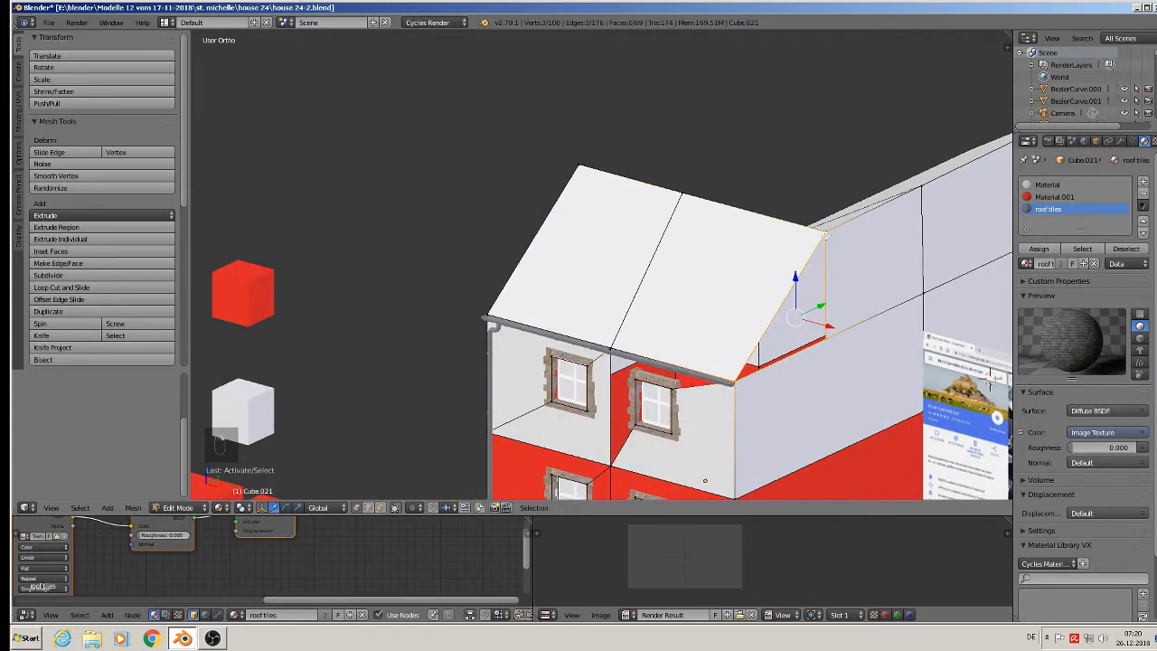
key("f")
Fill the missing front wall section around the upper floor's right window with a six-vertex face, selecting its corners in wireframe view.
scroll(722, 355, "up", 2)
middle_click_drag(688, 408, 725, 342, "shift")
key("z")
scroll(721, 329, "up", 2)
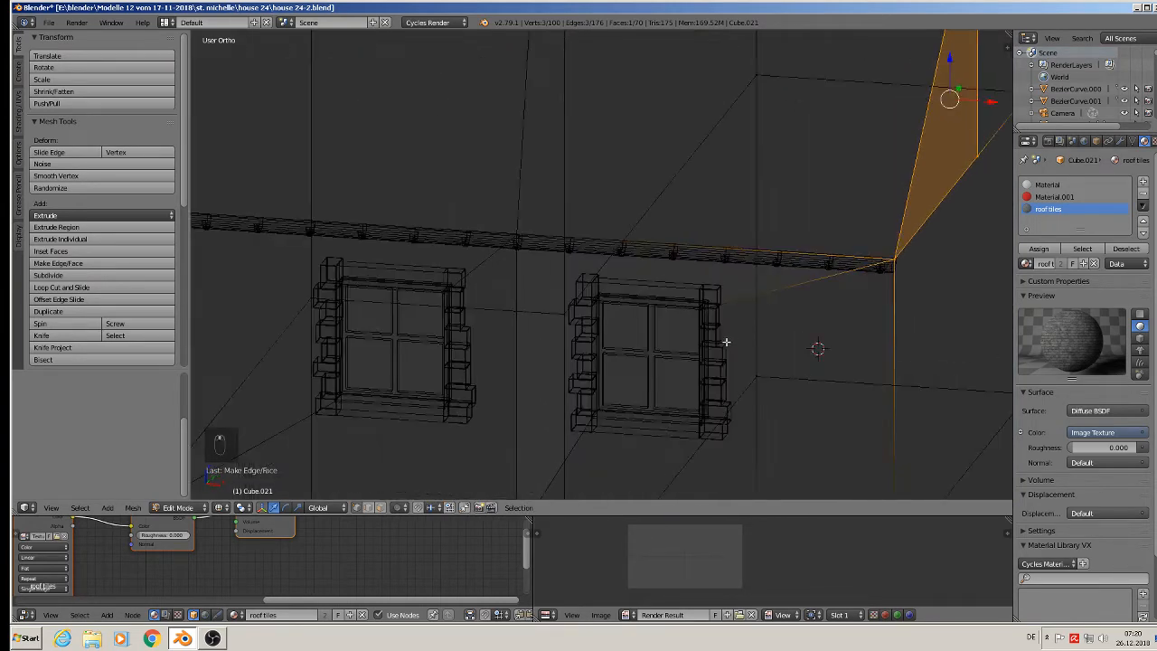
right_click(595, 410)
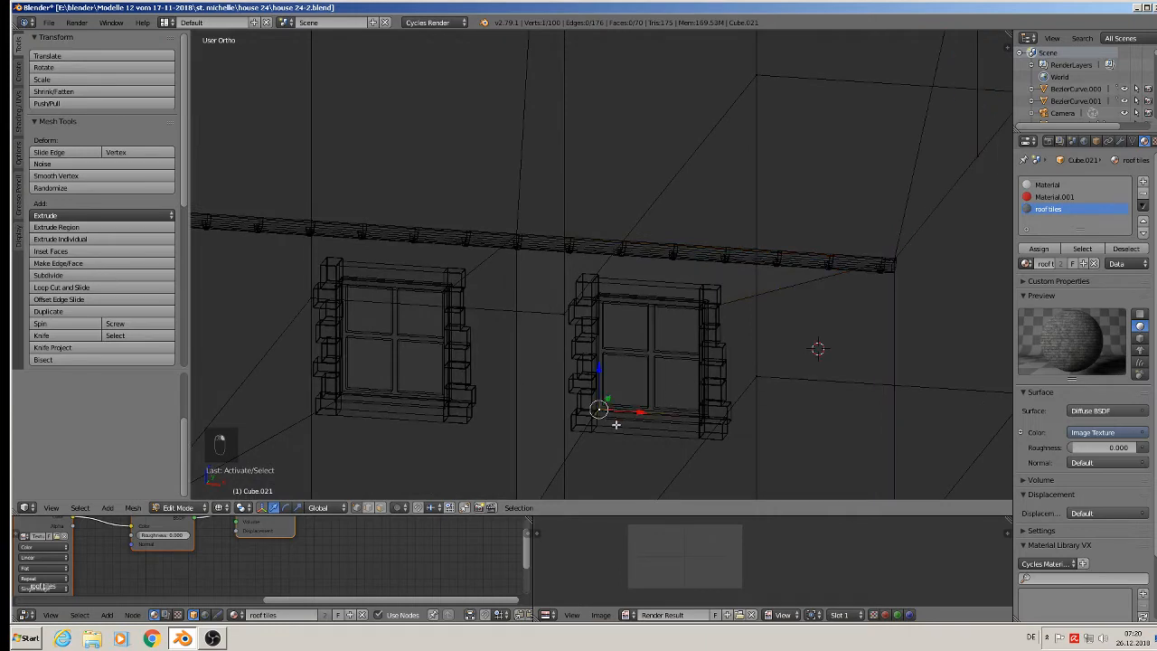
middle_click_drag(615, 423, 601, 393)
scroll(604, 406, "up", 5)
right_click(569, 408)
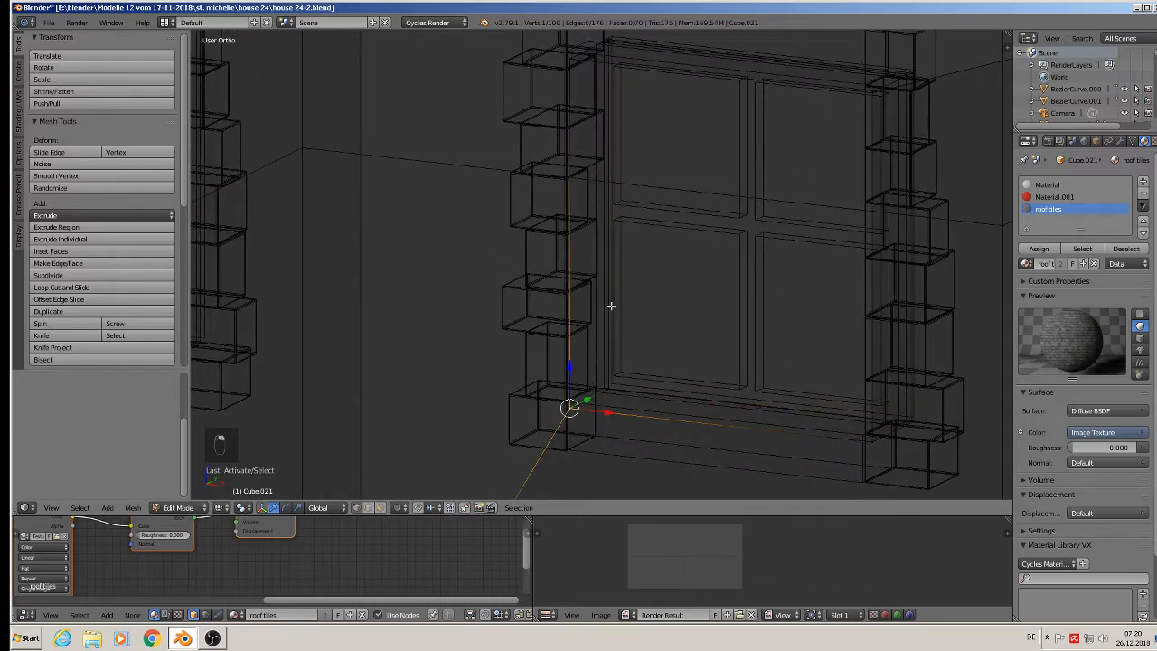
middle_click_drag(611, 305, 608, 138)
right_click(576, 113, "shift")
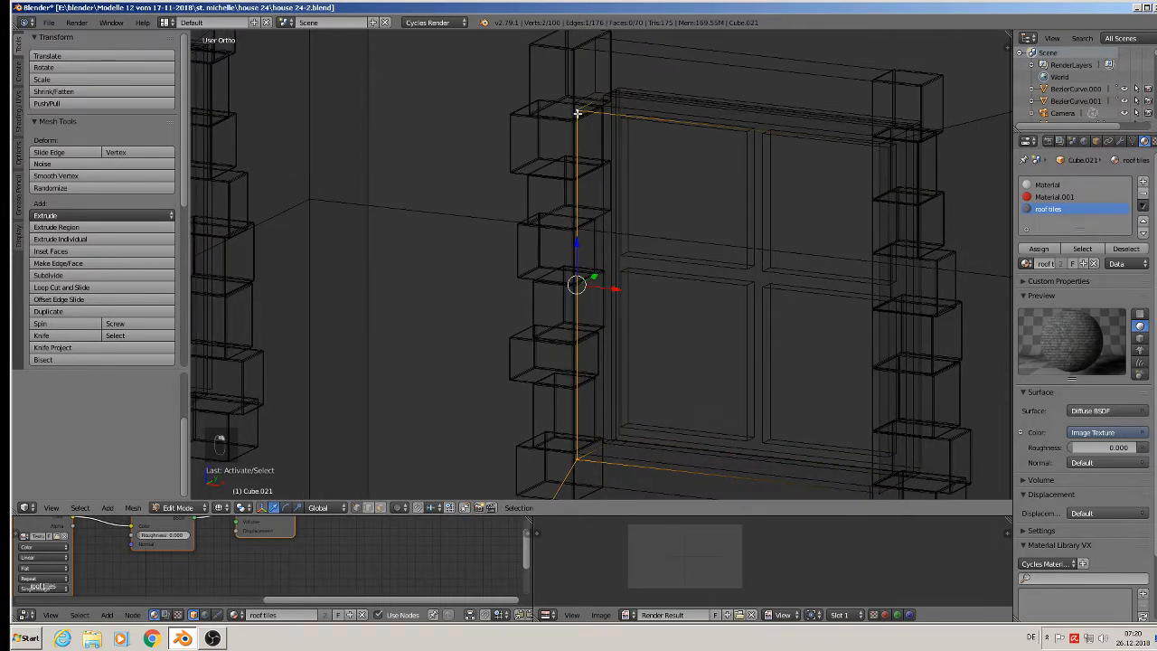
middle_click_drag(691, 200, 832, 136)
right_click(845, 167, "shift")
scroll(845, 167, "down", 6)
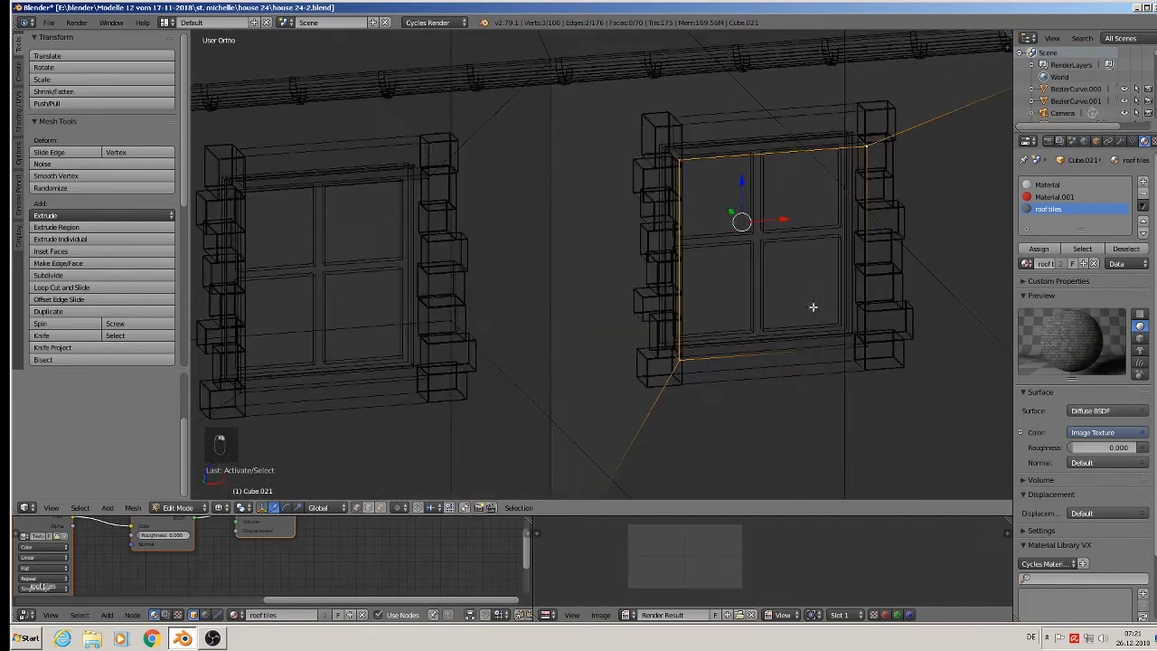
middle_click_drag(845, 288, 786, 295, "shift")
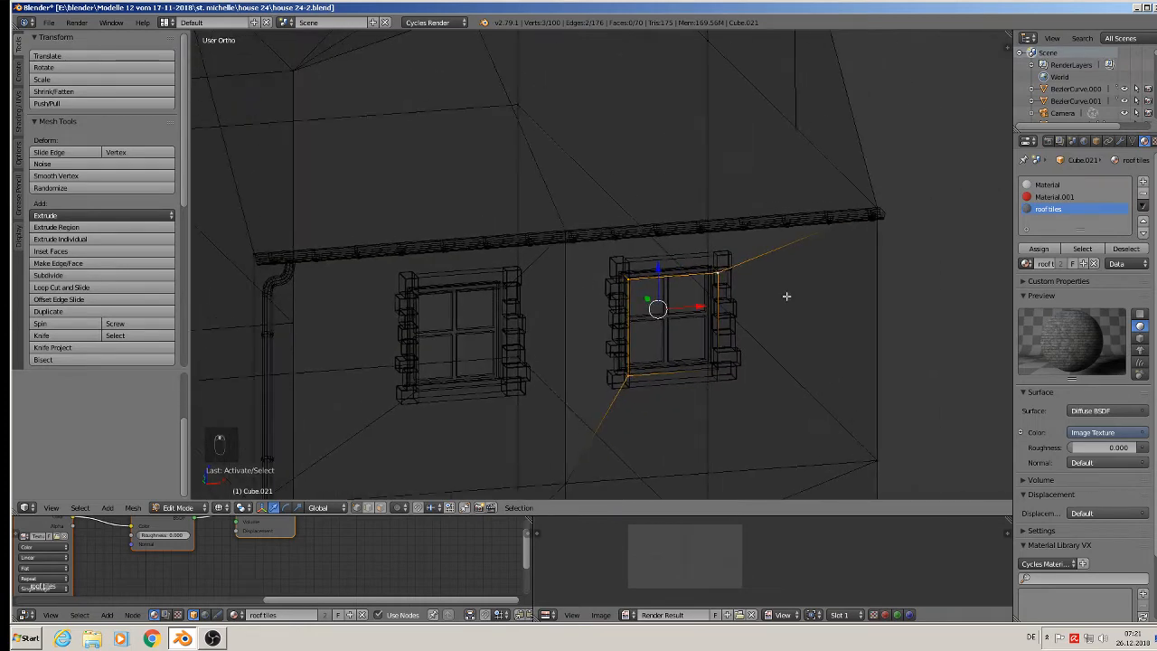
right_click(892, 218, "shift")
right_click(574, 233, "shift")
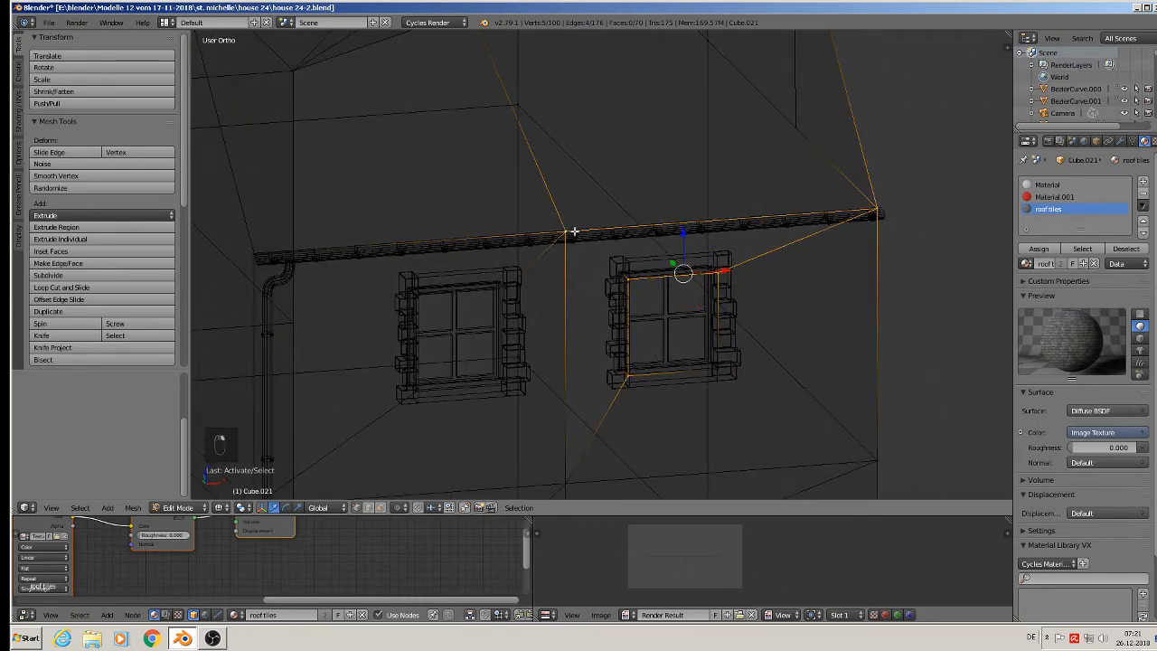
right_click(571, 479, "shift")
key("f")
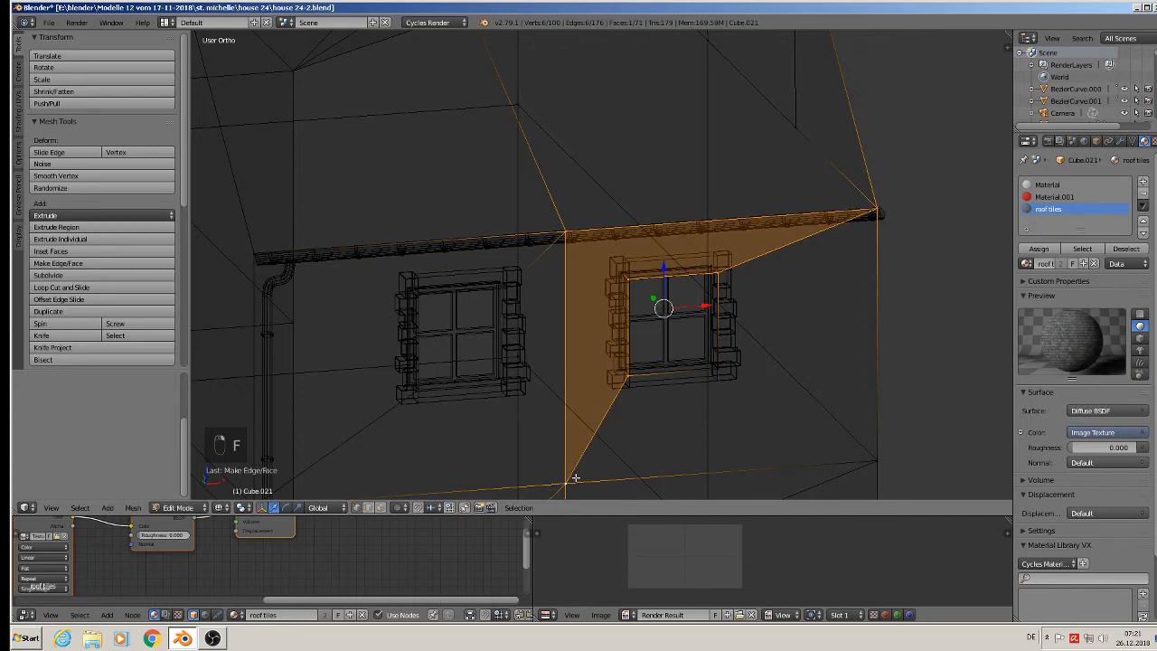
Return to Material viewport shading, leave mesh editing and save the house file.
left_click(219, 507)
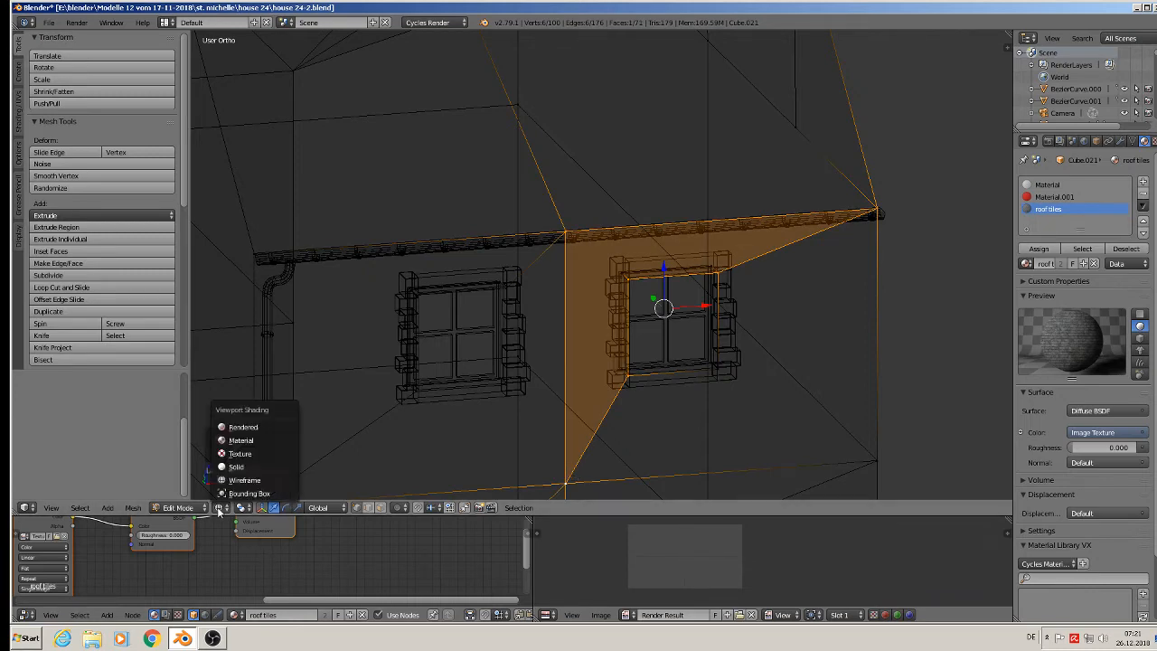
left_click(239, 436)
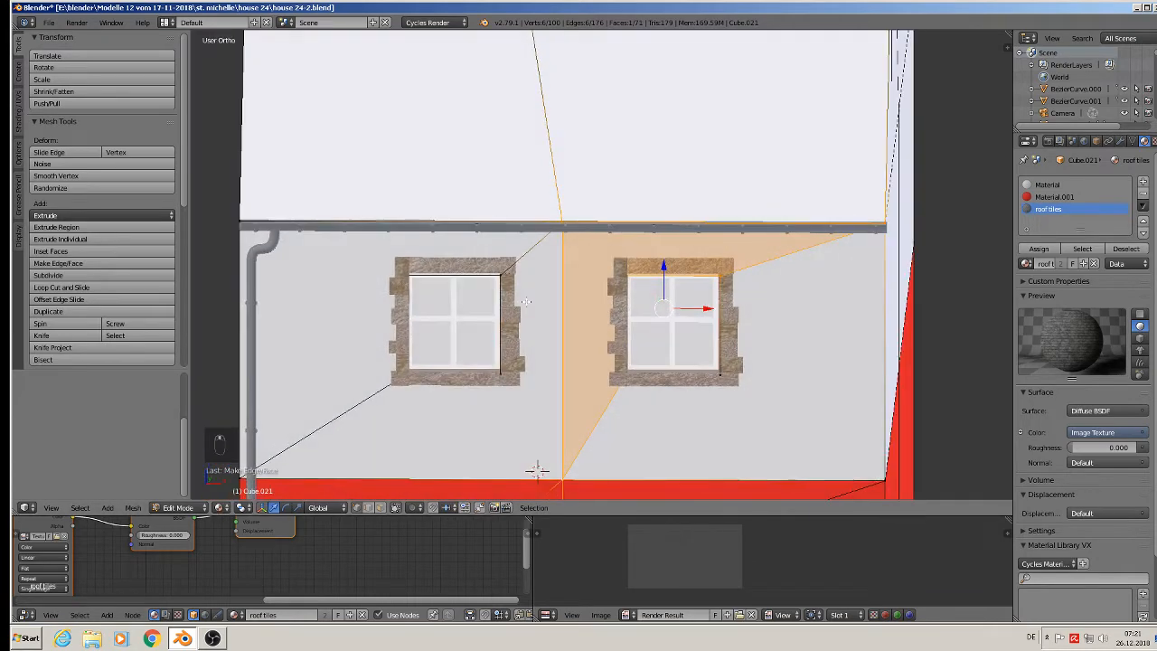
key("Tab")
mouse_move(807, 265)
middle_mouse_down()
mouse_move(769, 258)
mouse_move(808, 270)
middle_mouse_up()
left_click(49, 22)
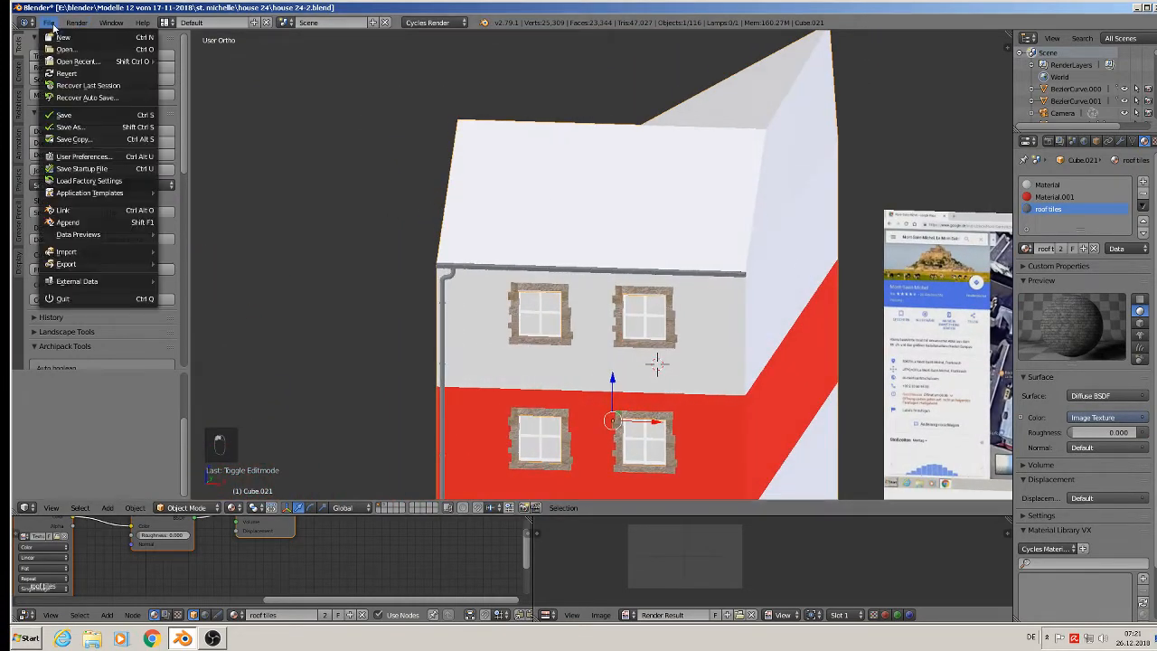
Select the two front roof faces and the adjoining rear slope faces, and unwrap them with Project From View from the front.
middle_click_drag(709, 241, 660, 275)
key("Tab")
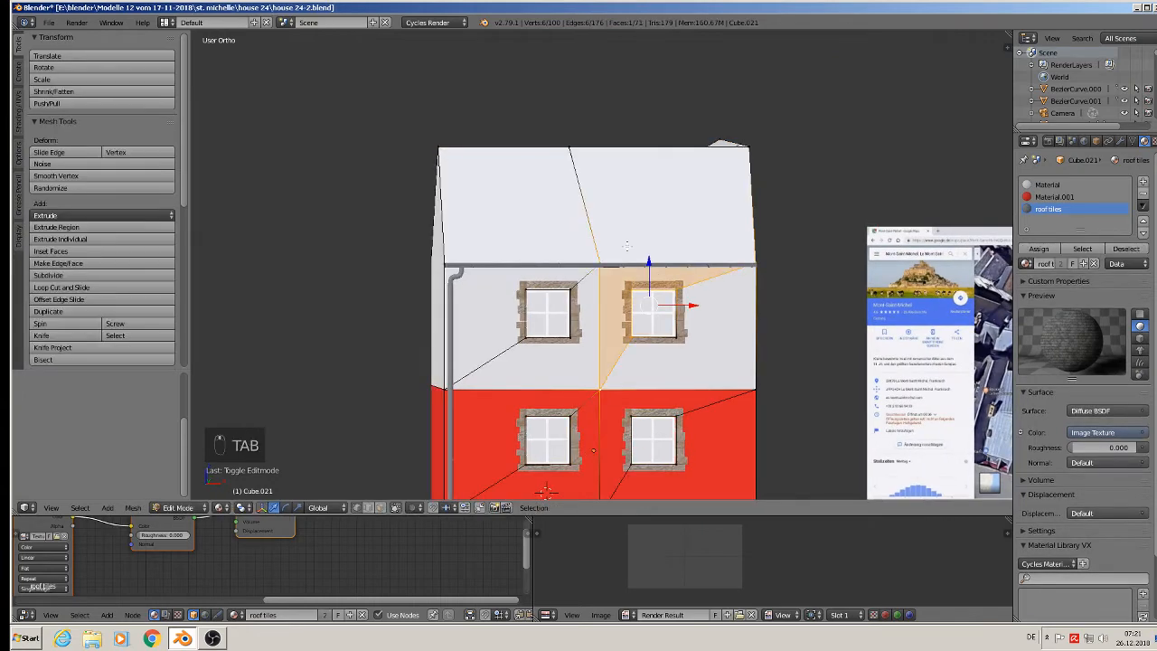
left_click(379, 507)
right_click(537, 217)
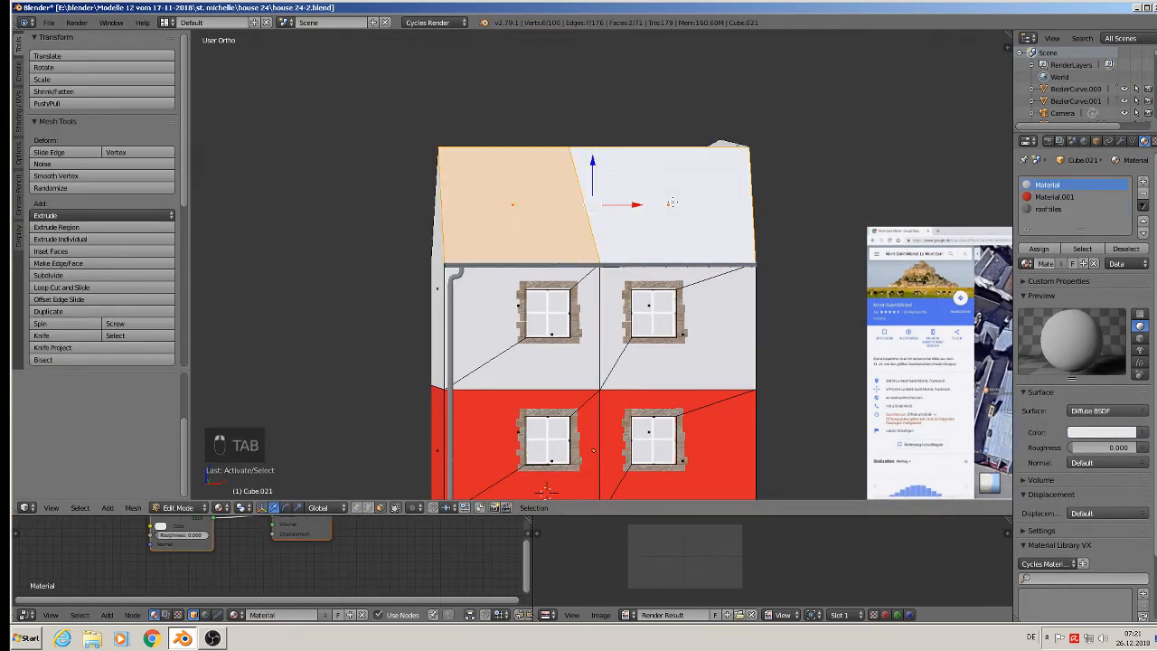
middle_click_drag(536, 217, 839, 307)
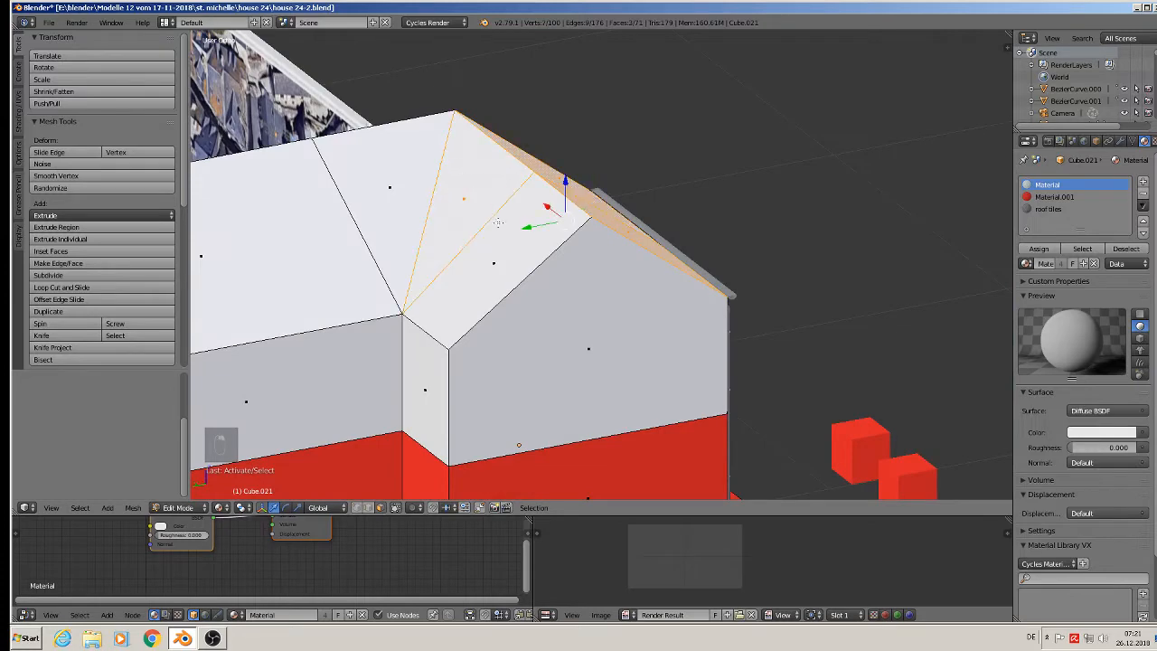
right_click(519, 175, "shift")
middle_click_drag(518, 175, 411, 245)
scroll(541, 281, "up", 3)
scroll(619, 269, "up", 3)
scroll(619, 268, "down", 3)
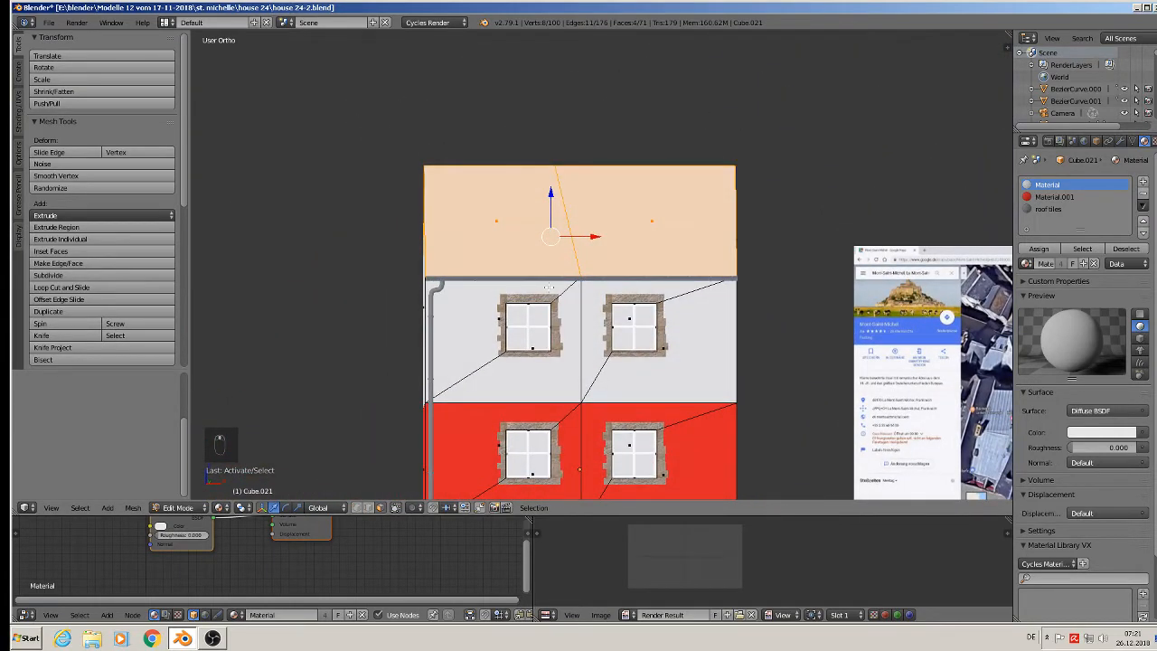
key("u")
left_click(551, 291)
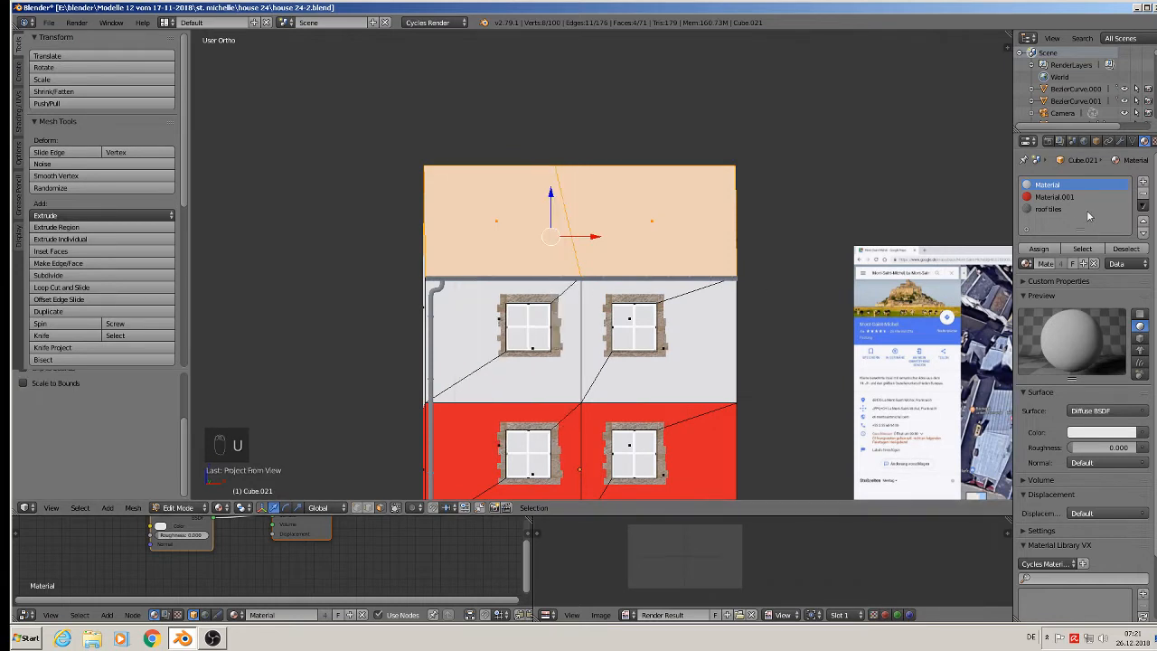
Assign the roof tiles material to the selected roof faces and enlarge their UVs so the tiles appear smaller.
left_click(1048, 209)
left_click(1037, 250)
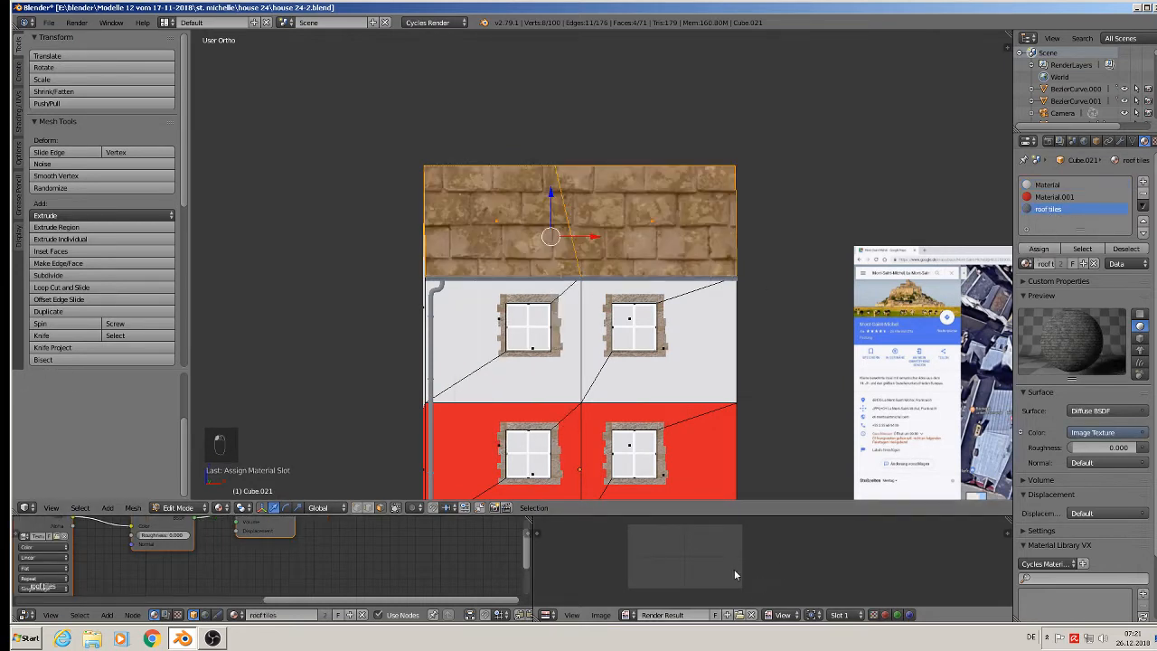
left_click(750, 615)
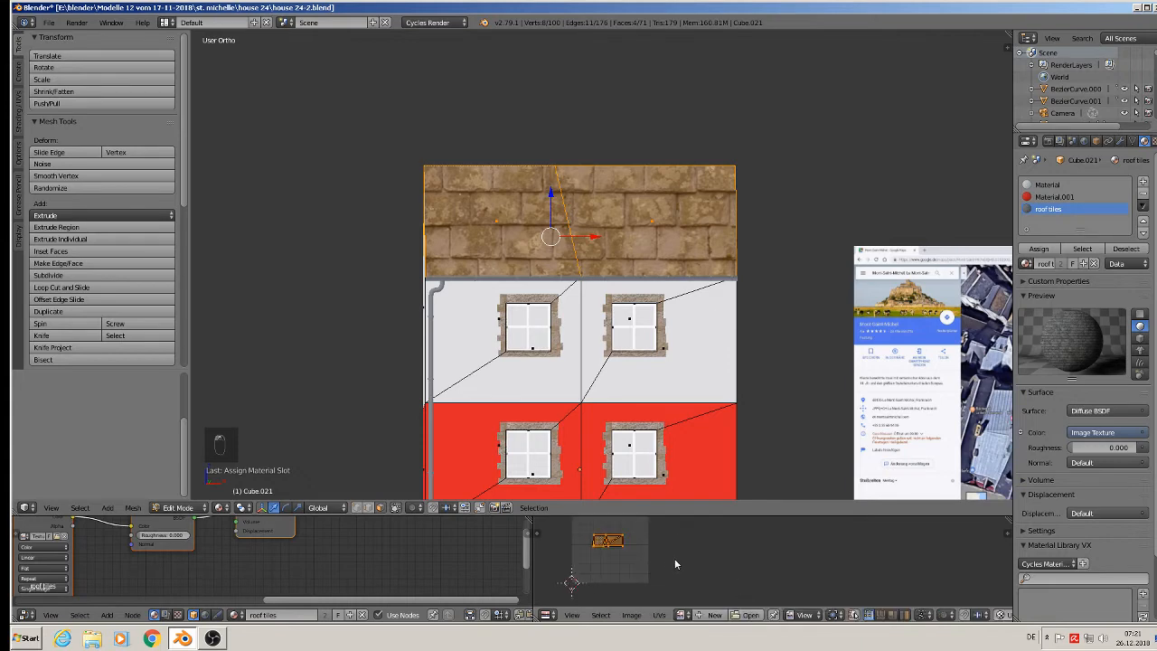
key("s")
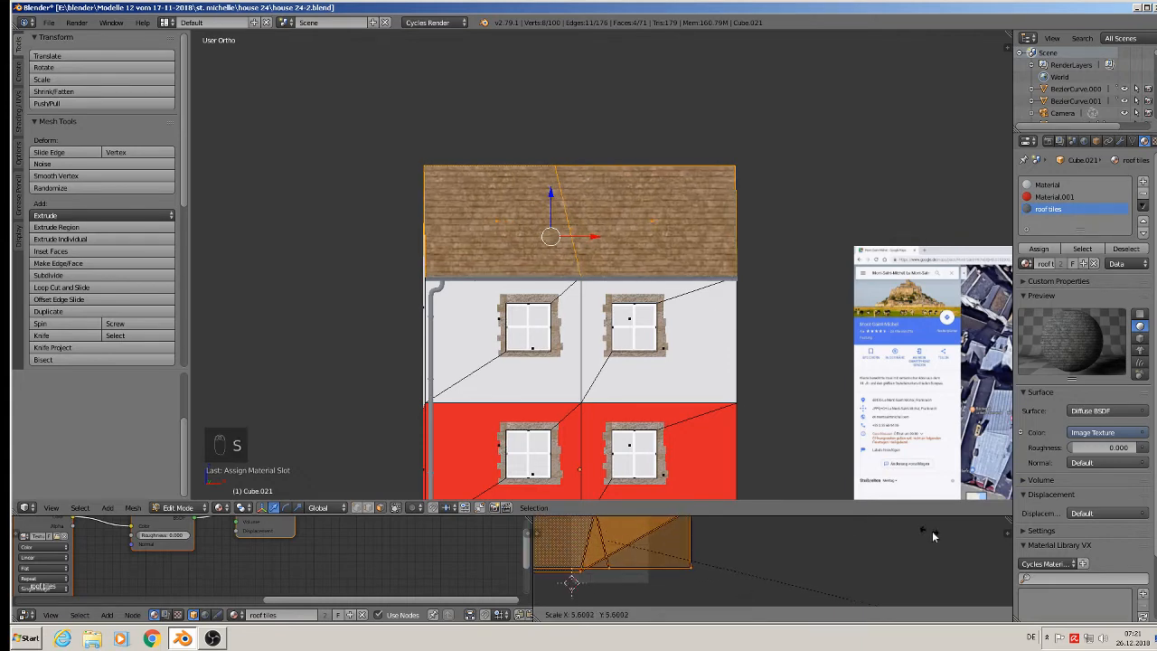
left_click(1004, 541)
key("Tab")
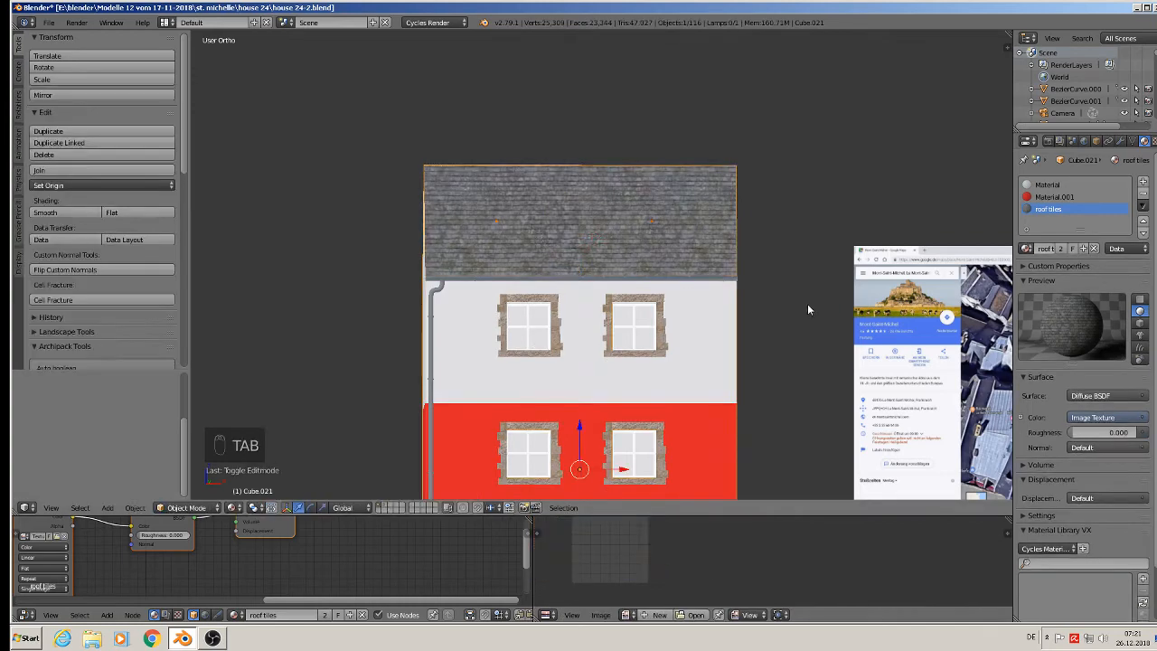
Select the two adjoining side roof faces of the house and unwrap them with Project From View from the side.
middle_click_drag(808, 307, 859, 237)
key("Tab")
right_click(790, 191)
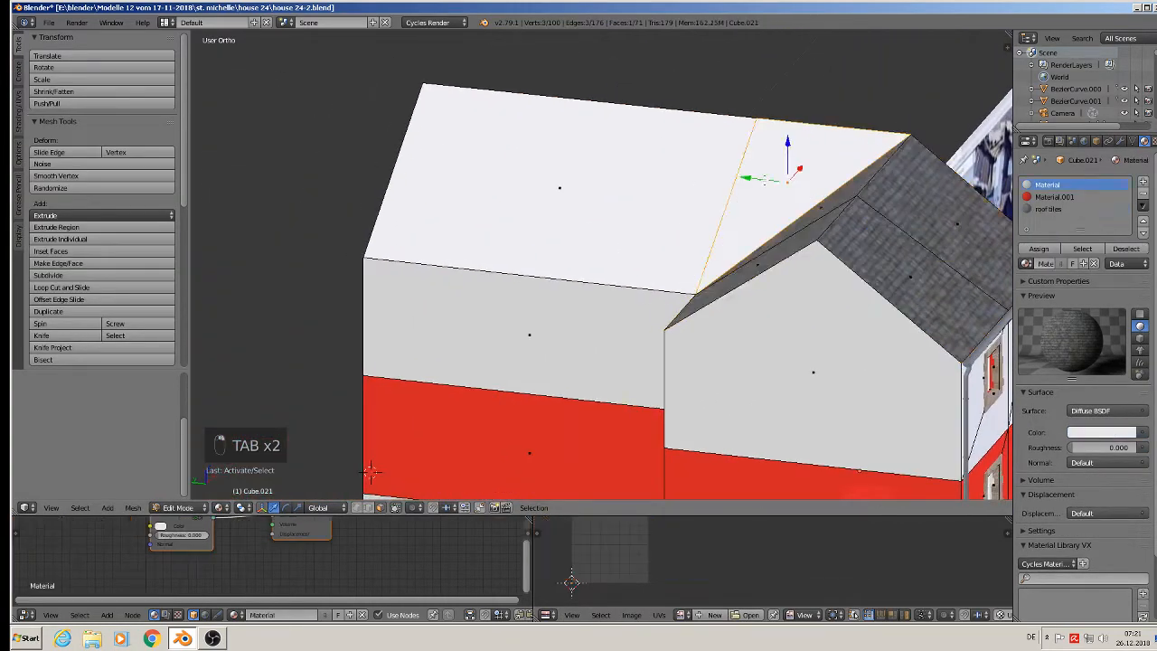
right_click(643, 295, "shift")
middle_click_drag(643, 295, 690, 282)
key("u")
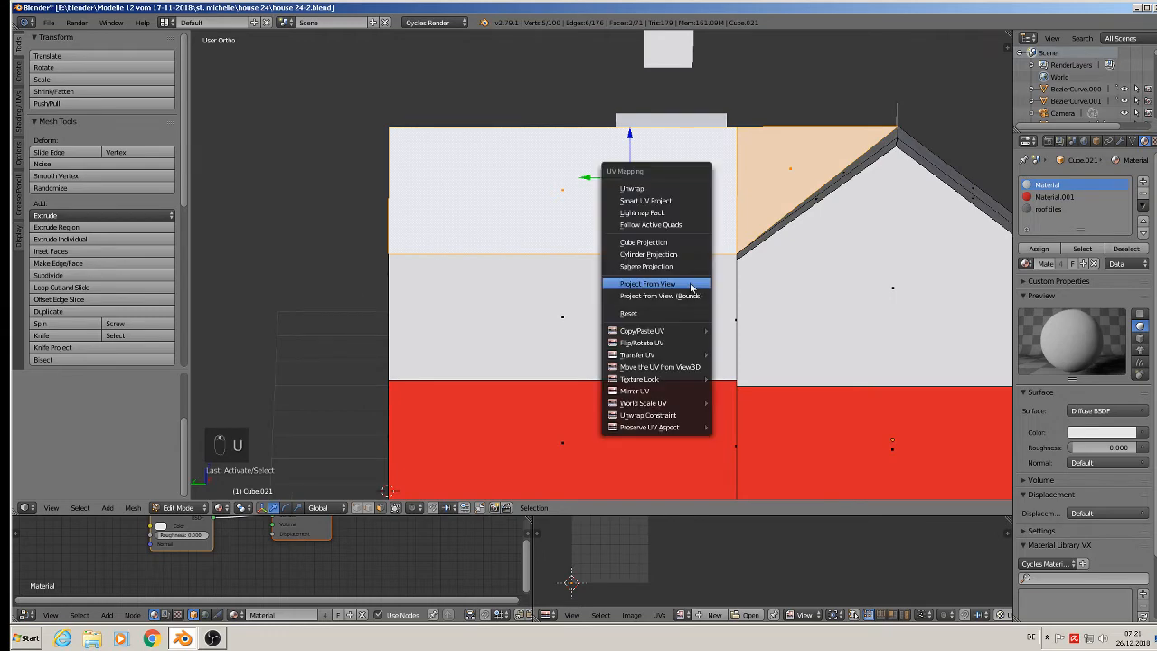
left_click(690, 283)
Assign the roof tiles material to the selected side roof faces and enlarge their UVs to make the tiles smaller.
left_click(1048, 208)
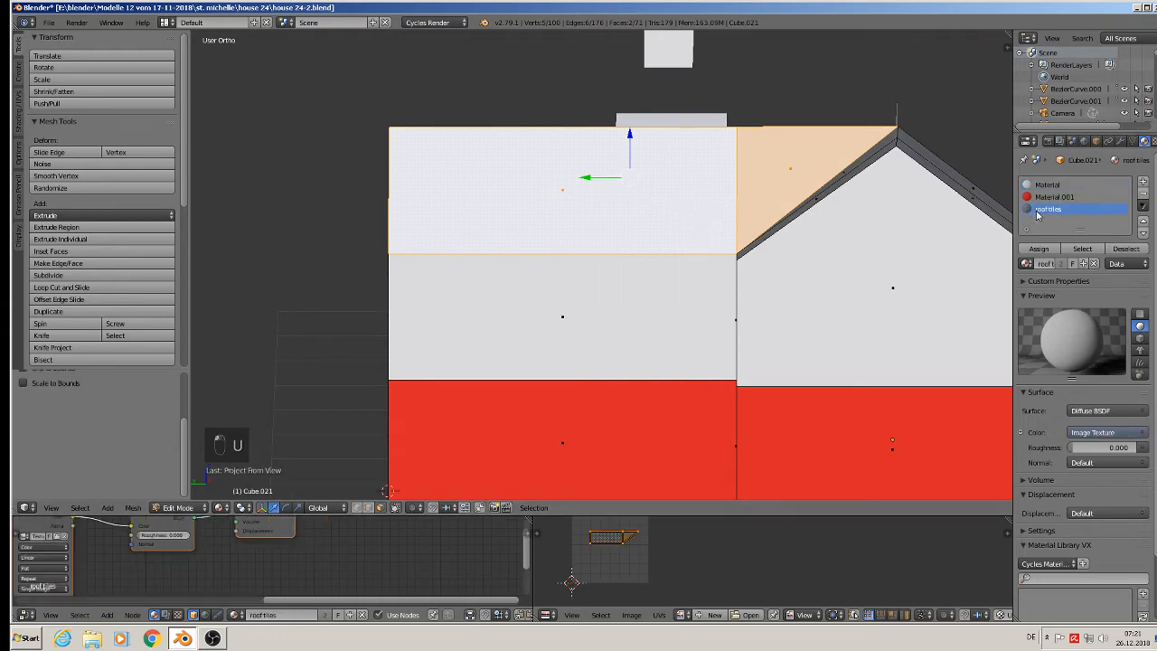
left_click(1038, 248)
key("s")
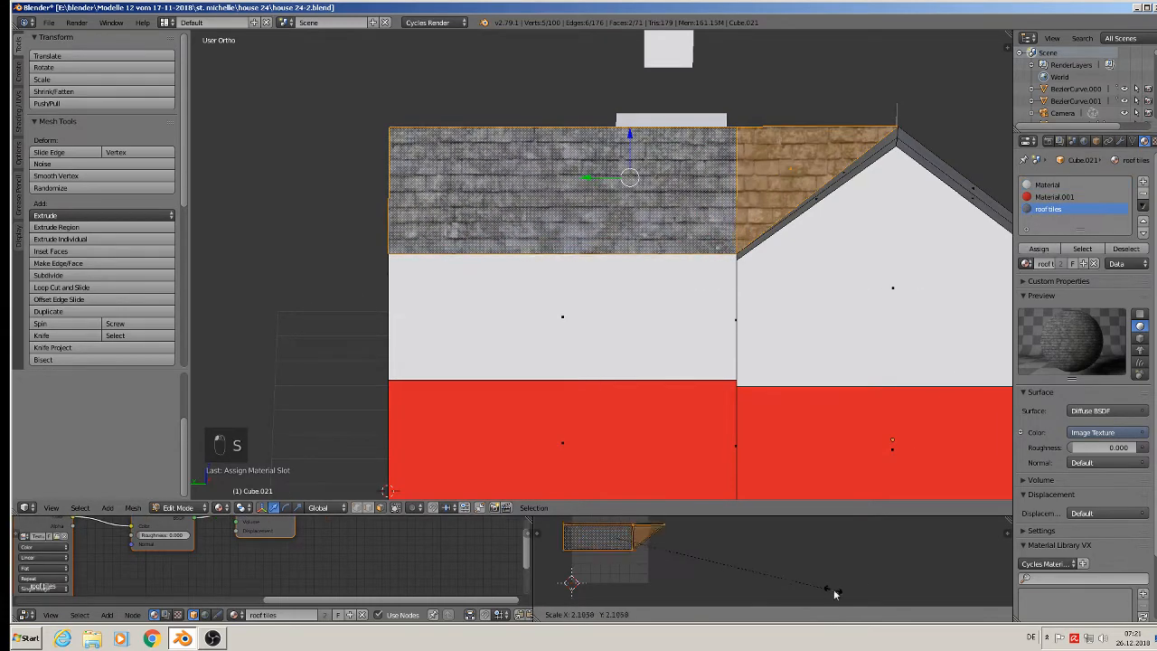
left_click(1001, 524)
key("Tab")
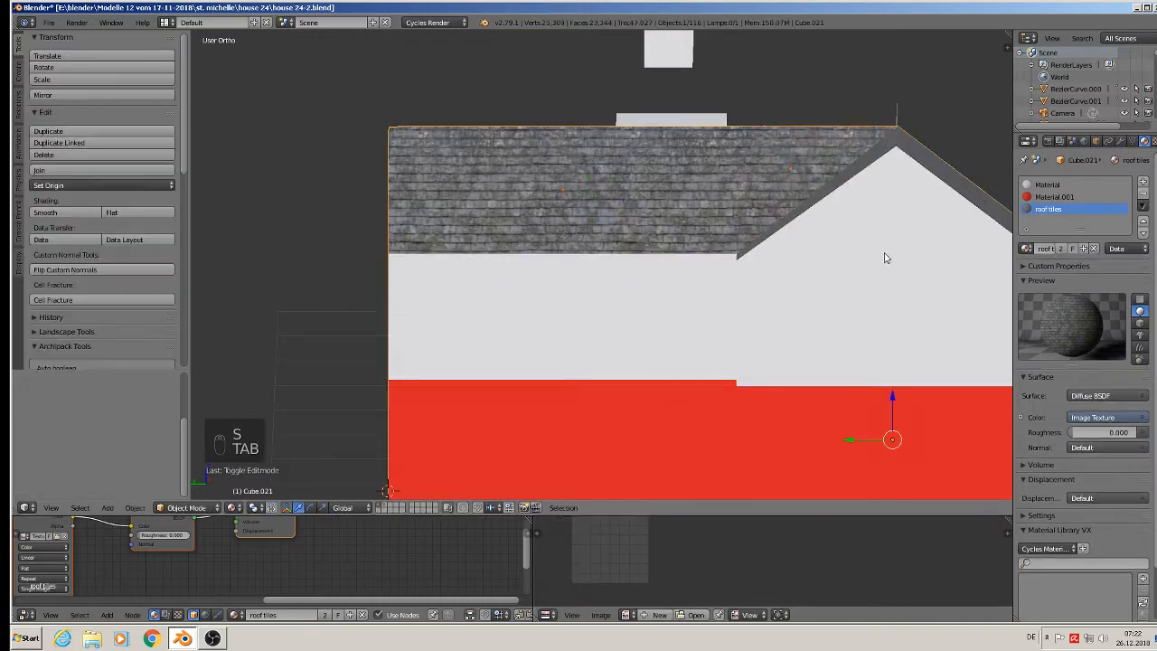
Enlarge the side roof faces' UVs further so the tiles match the front roof's scale, and save the house file.
middle_click_drag(886, 255, 826, 317)
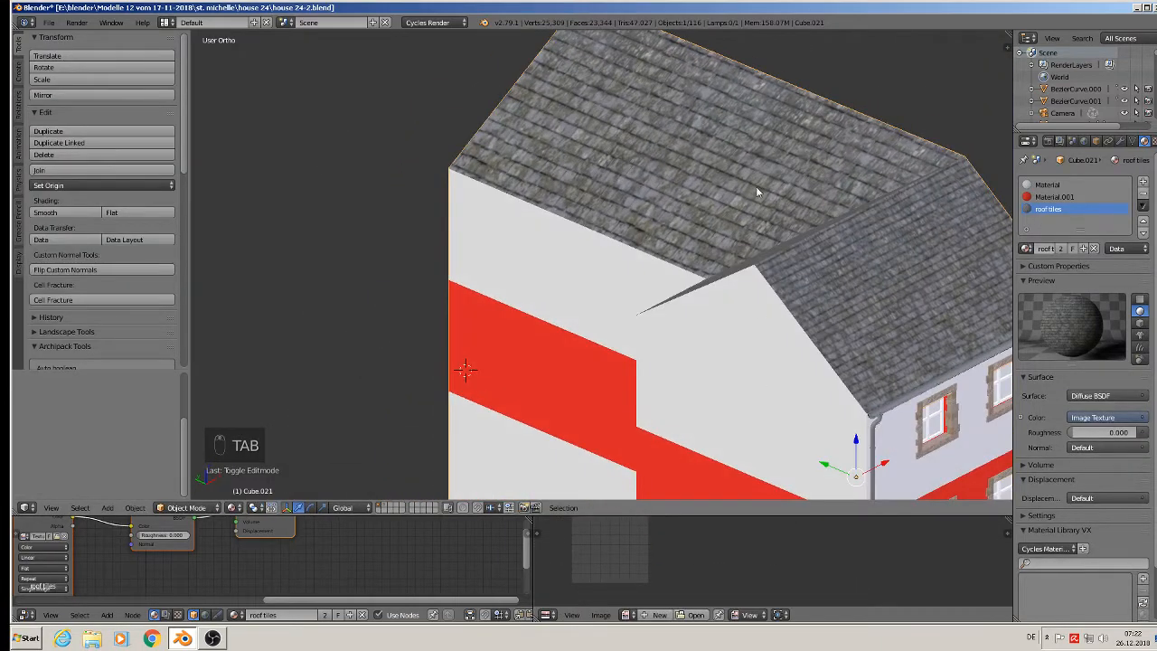
key("Tab")
key("s")
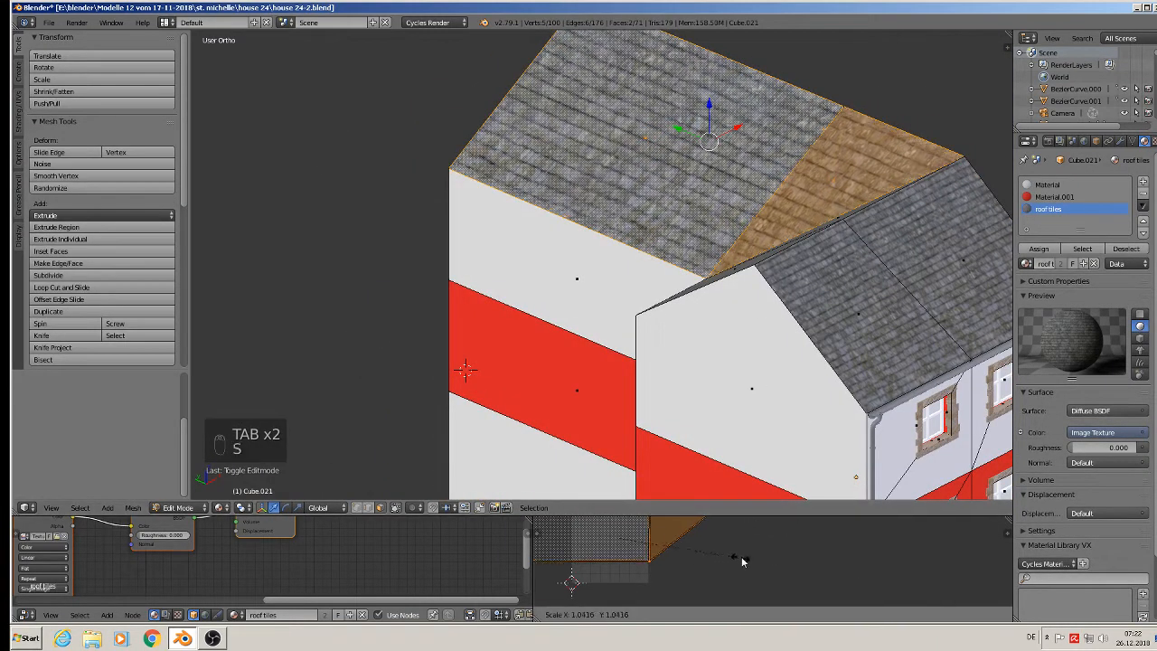
left_click(844, 568)
key("Tab")
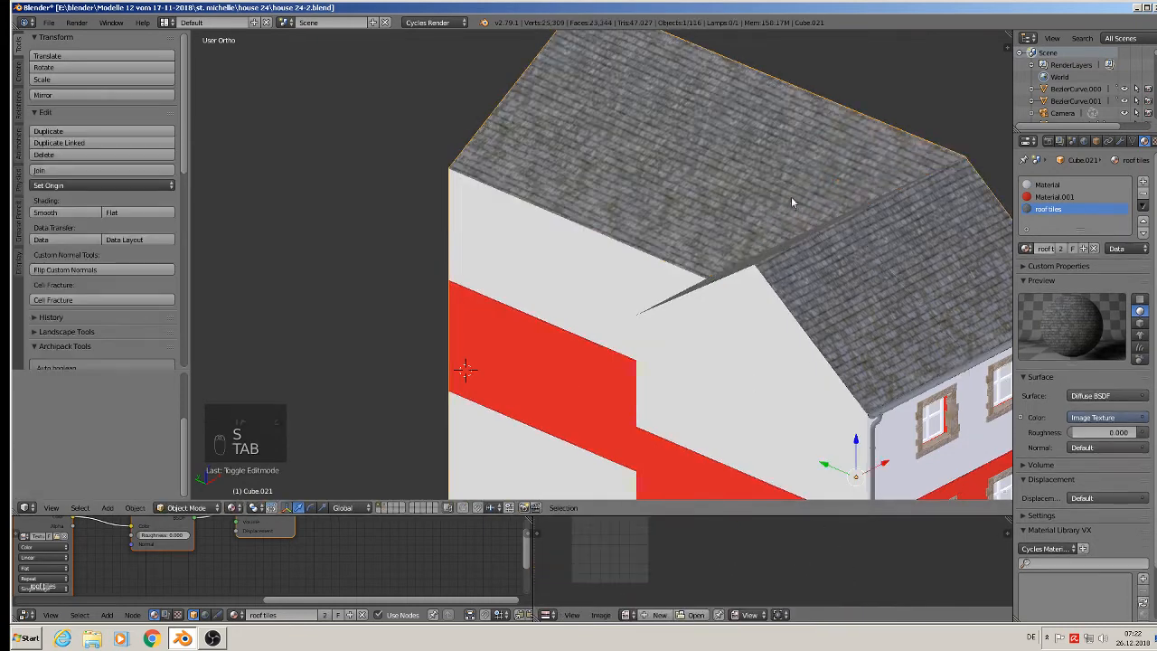
middle_click_drag(873, 271, 491, 200)
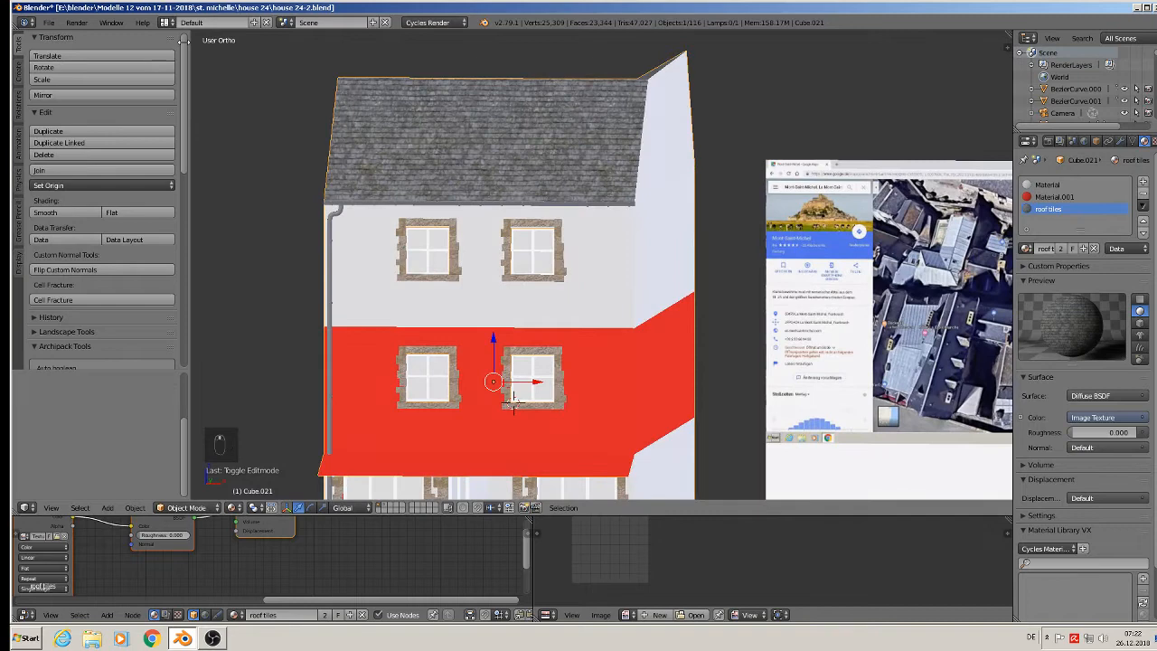
left_click(49, 22)
left_click(86, 117)
Add a material slot with the existing stone wall material to the house body and save the file.
scroll(450, 200, "down", 3)
middle_click_drag(683, 240, 580, 214, "shift")
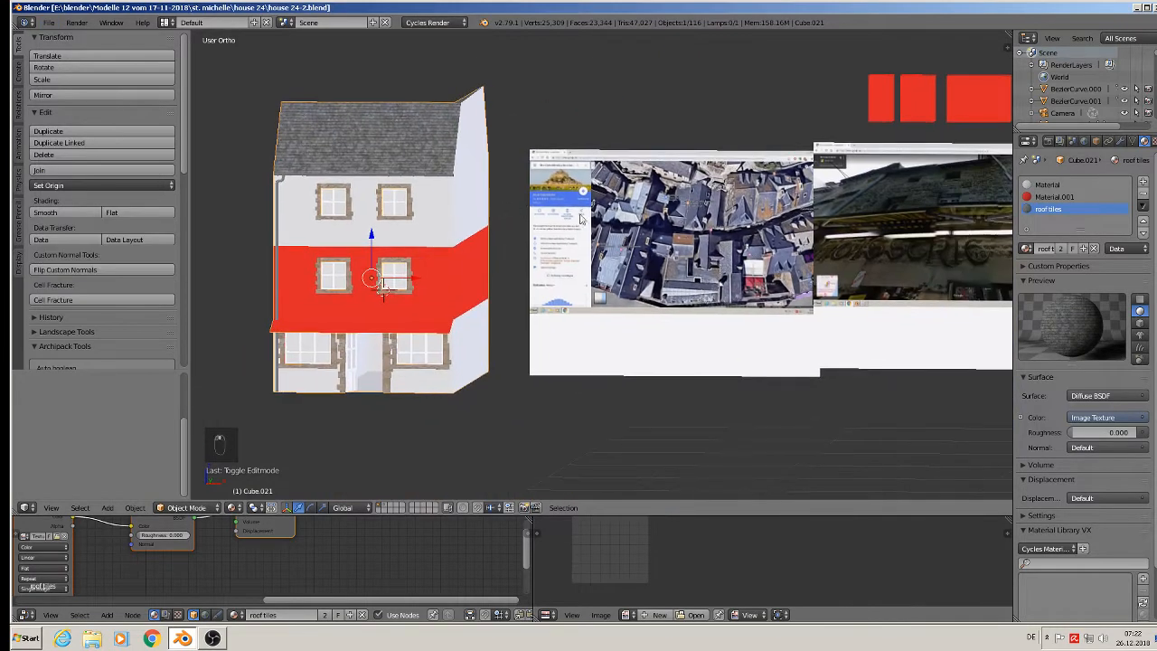
scroll(810, 236, "up", 4)
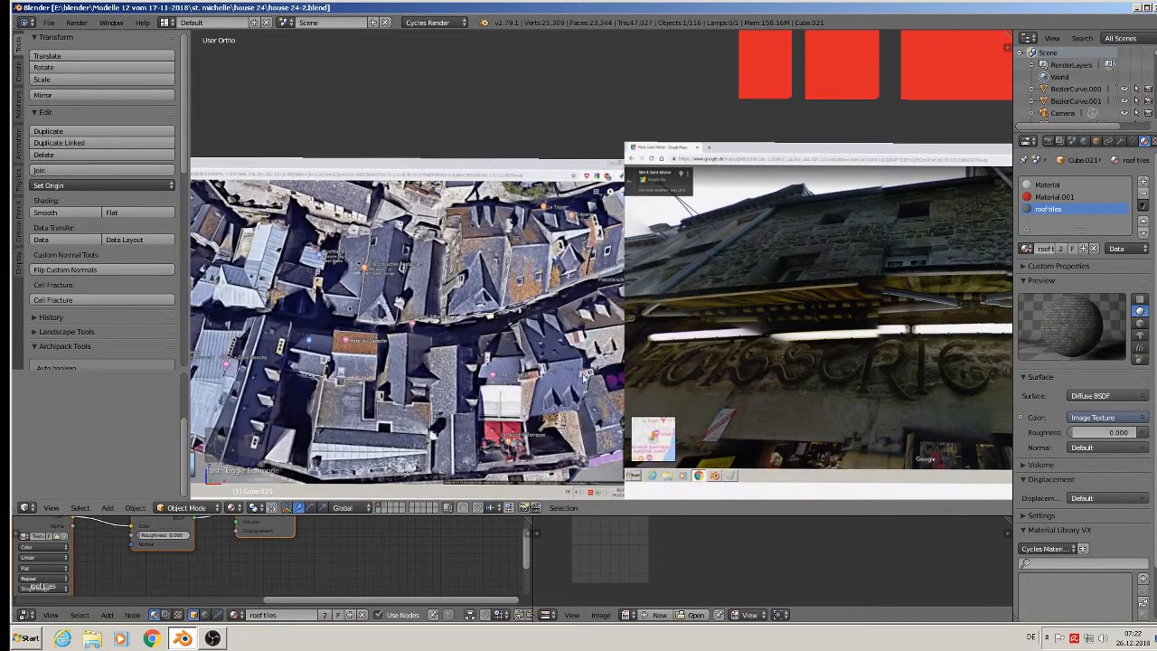
middle_click_drag(584, 377, 1010, 287, "shift")
middle_click_drag(377, 258, 762, 178, "shift")
key("Tab")
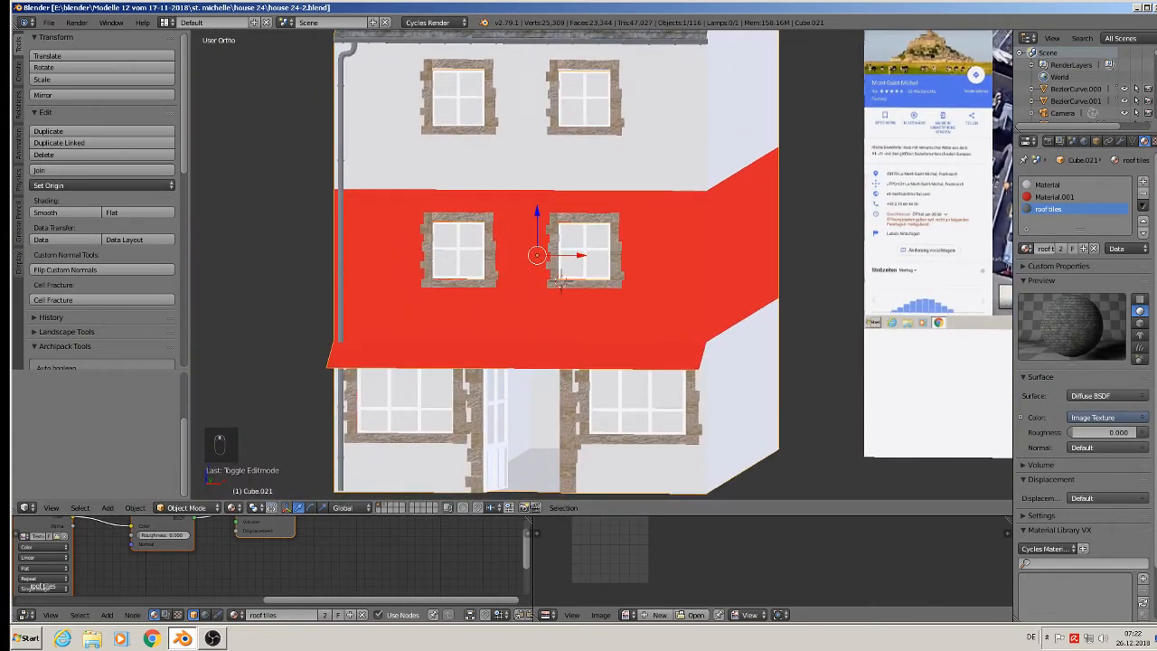
left_click(1142, 183)
left_click(1030, 249)
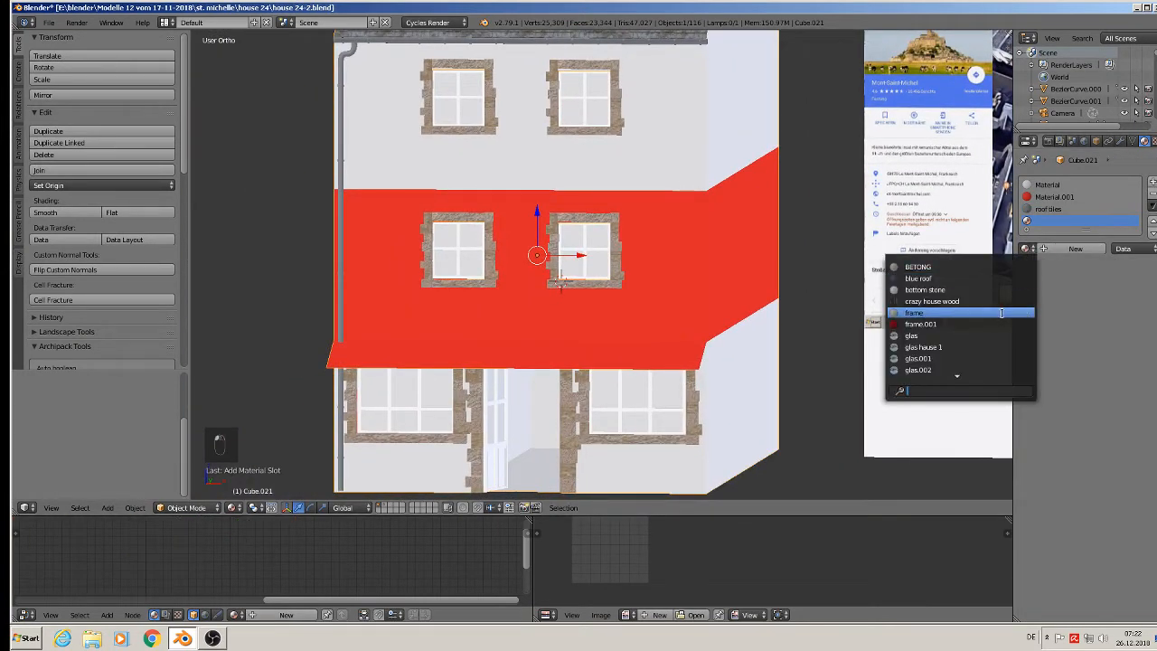
type("STO")
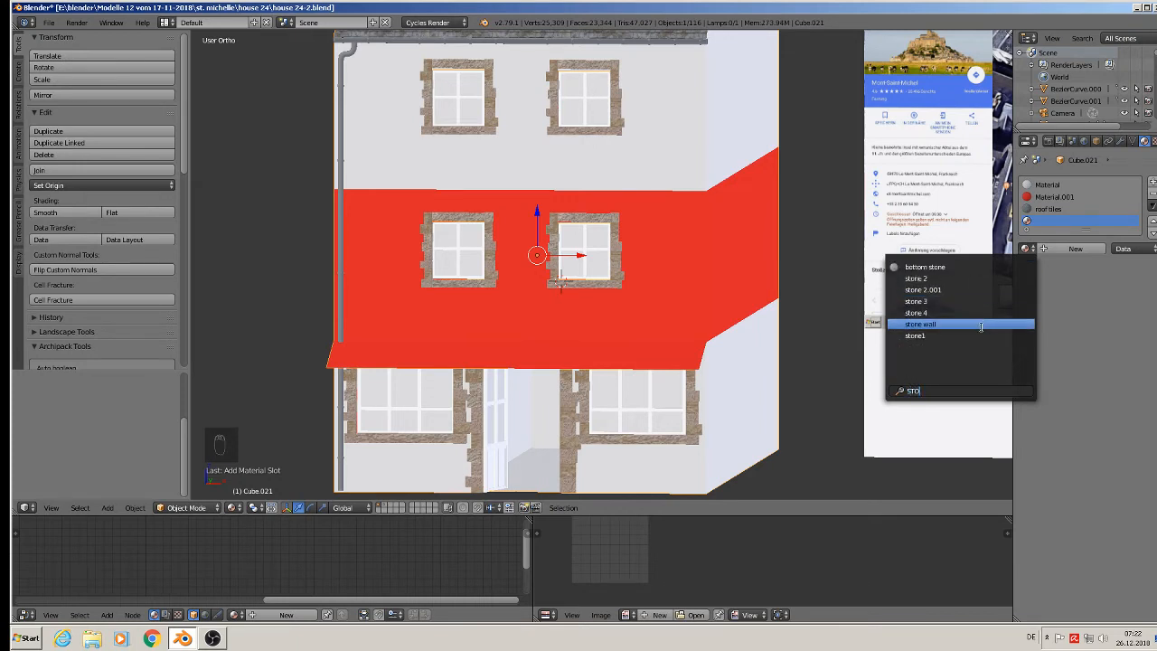
left_click(984, 323)
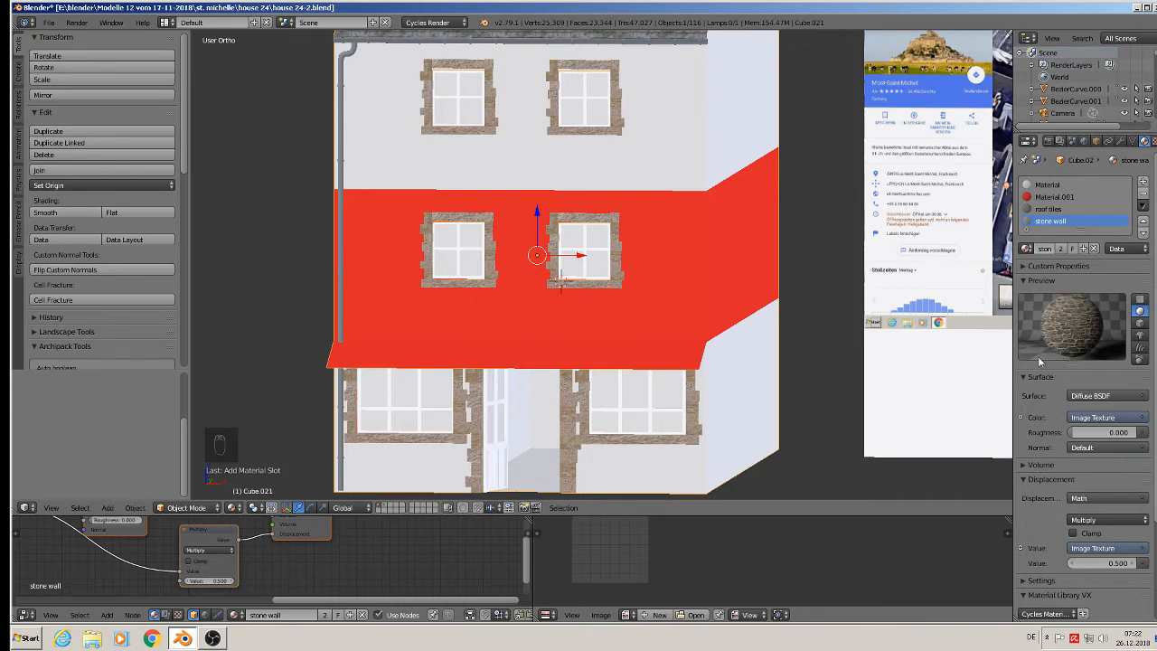
left_click(50, 23)
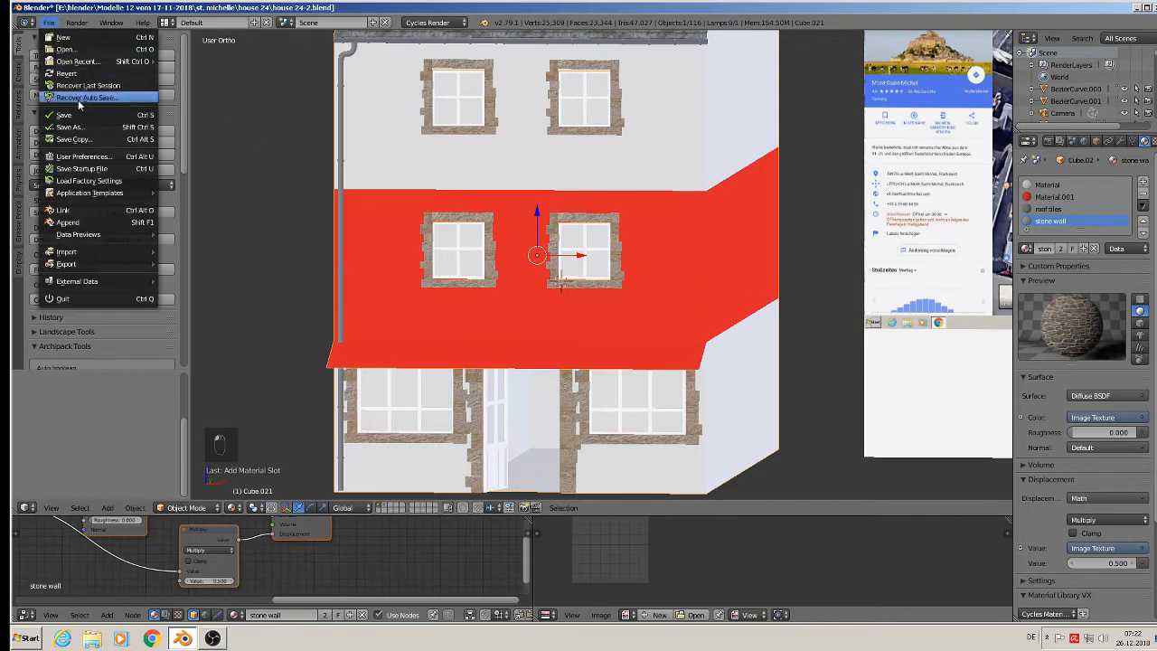
left_click(91, 117)
Start editing the house mesh in front view and select the four top-floor front wall faces around the windows.
scroll(630, 222, "up", 1)
mouse_move(629, 222)
middle_mouse_down()
mouse_move(636, 234)
mouse_move(615, 228)
middle_mouse_up()
key("KP_1")
scroll(614, 224, "down", 3)
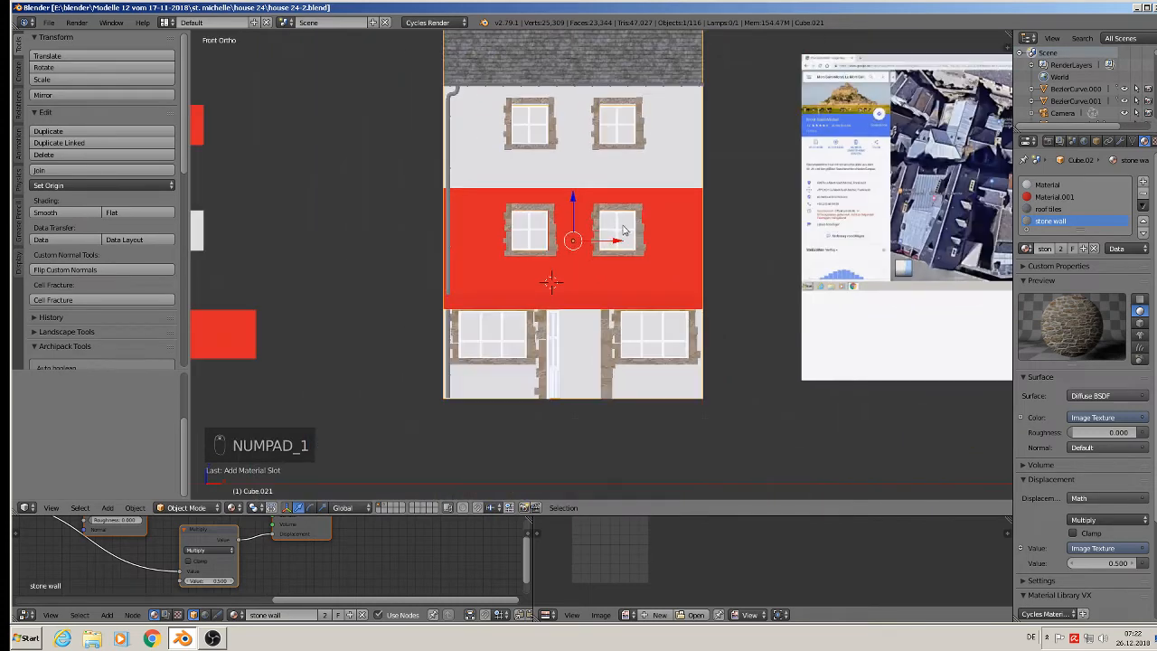
key("Tab")
right_click(471, 173)
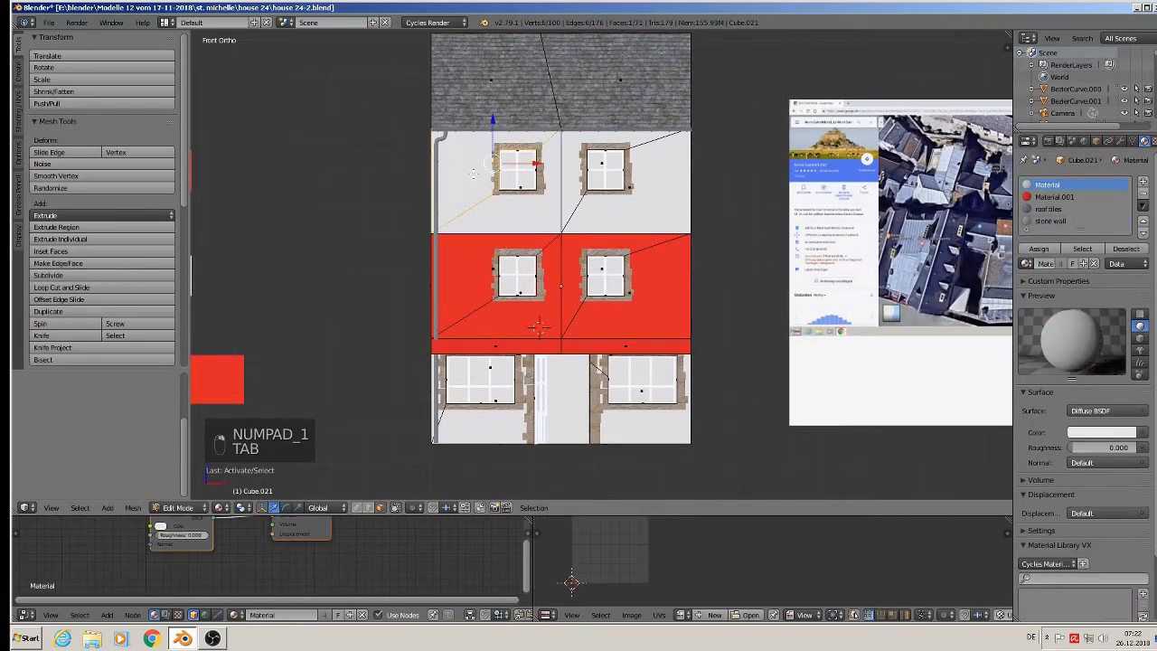
right_click(572, 213, "shift")
right_click(568, 156, "shift")
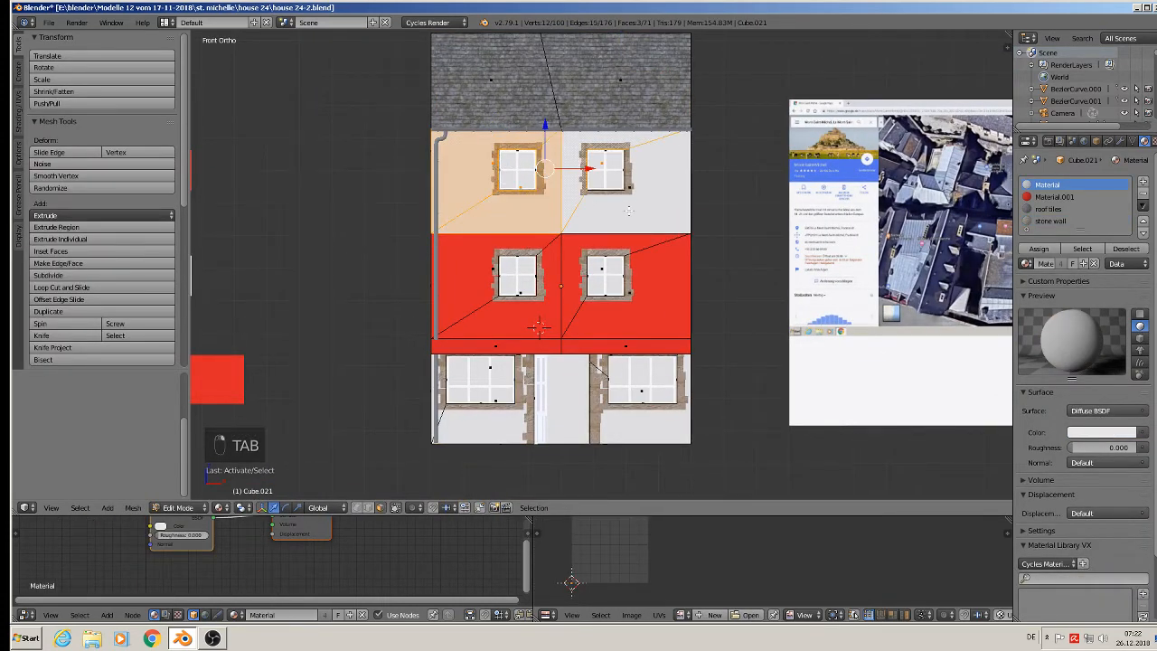
right_click(629, 212, "shift")
Add the red middle floor's four front wall faces to the selection, leaving the two awning faces out.
right_click(602, 241, "shift")
right_click(662, 267, "shift")
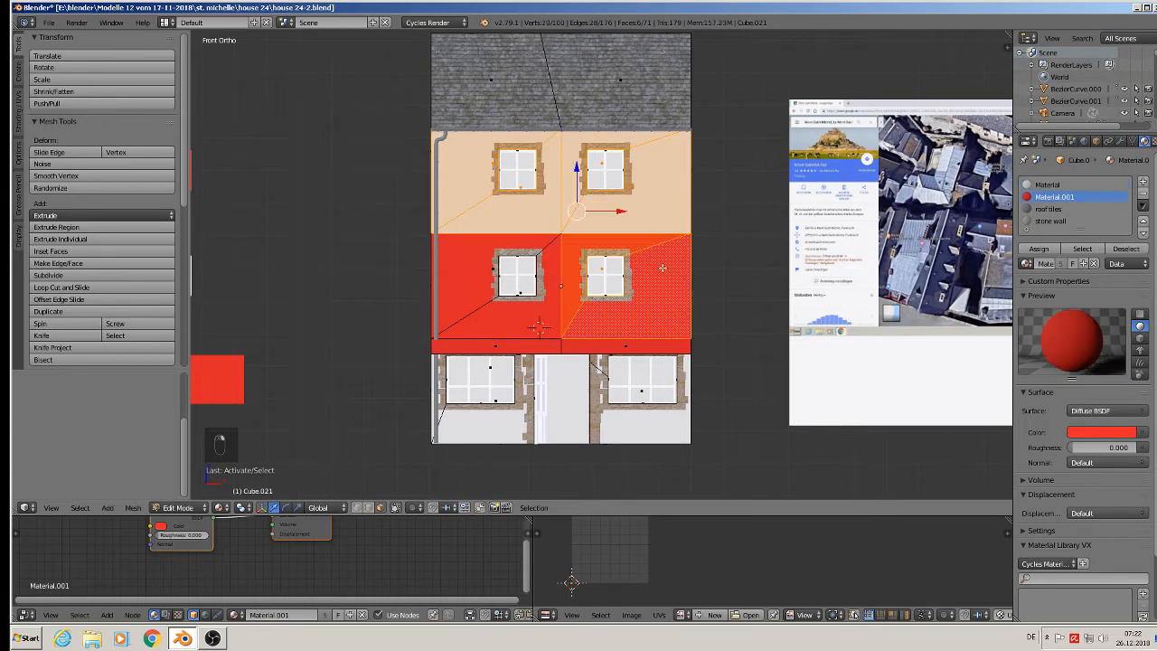
right_click(543, 312, "shift")
right_click(474, 282, "shift")
right_click(490, 348, "shift")
right_click(609, 344, "shift")
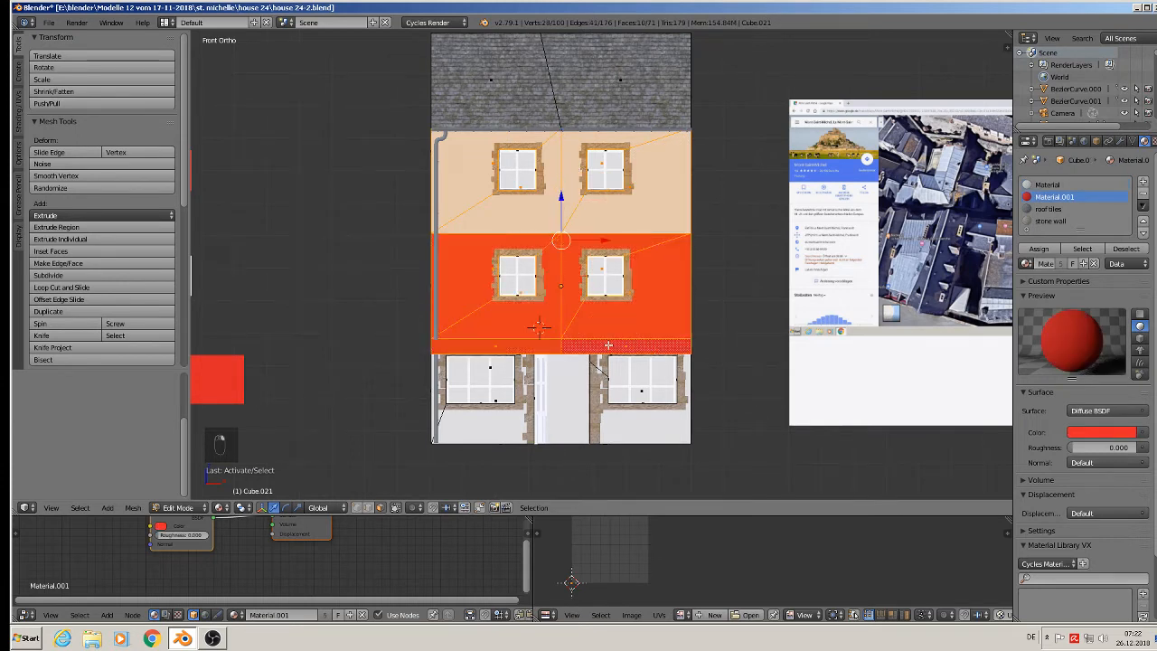
right_click(618, 347, "shift")
right_click(521, 342, "shift")
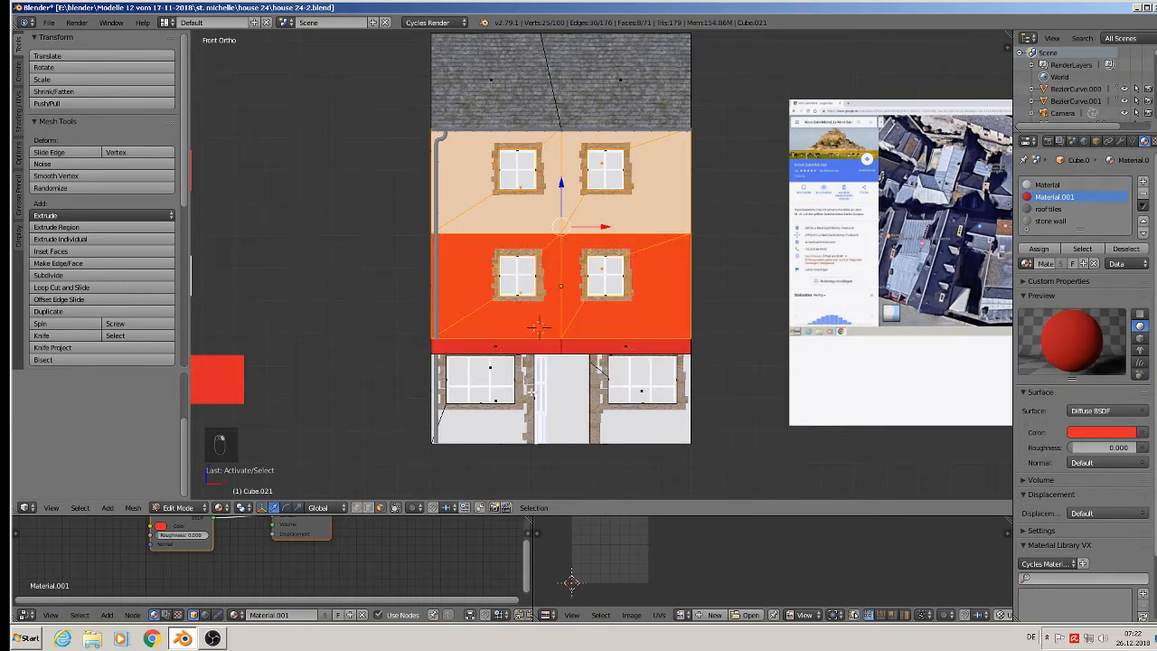
Add the four ground-floor front wall faces around the windows and door to the selection from below the awning.
middle_click_drag(532, 393, 489, 383)
scroll(496, 365, "up", 2)
right_click(485, 332, "shift")
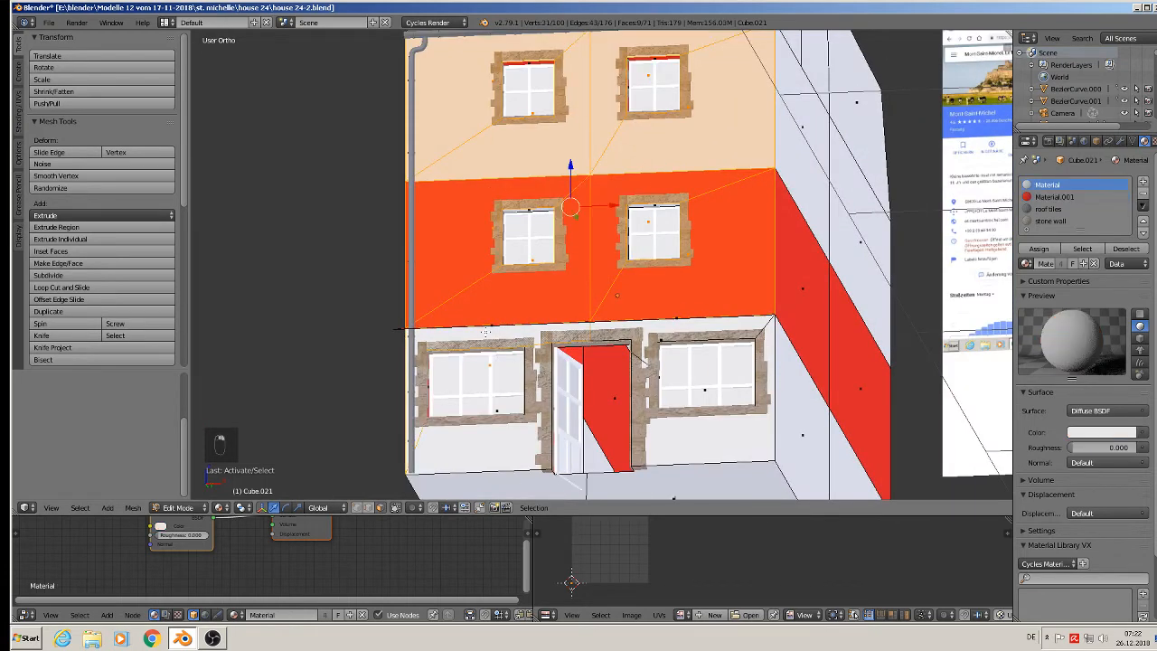
right_click(657, 329, "shift")
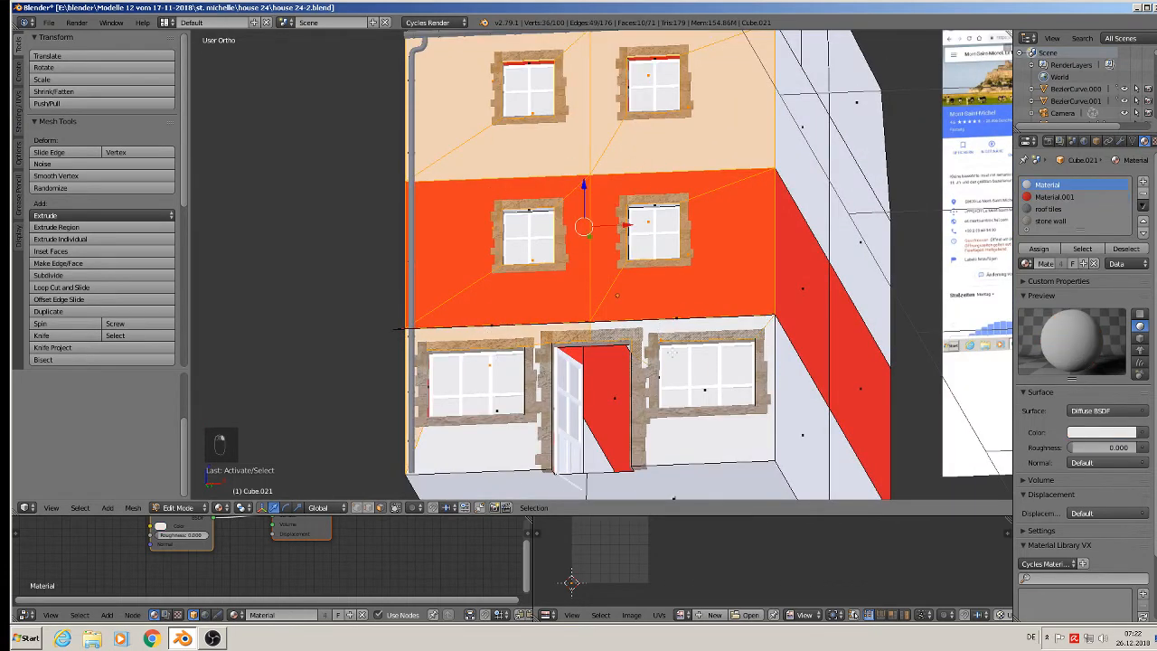
right_click(704, 440, "shift")
right_click(501, 444, "shift")
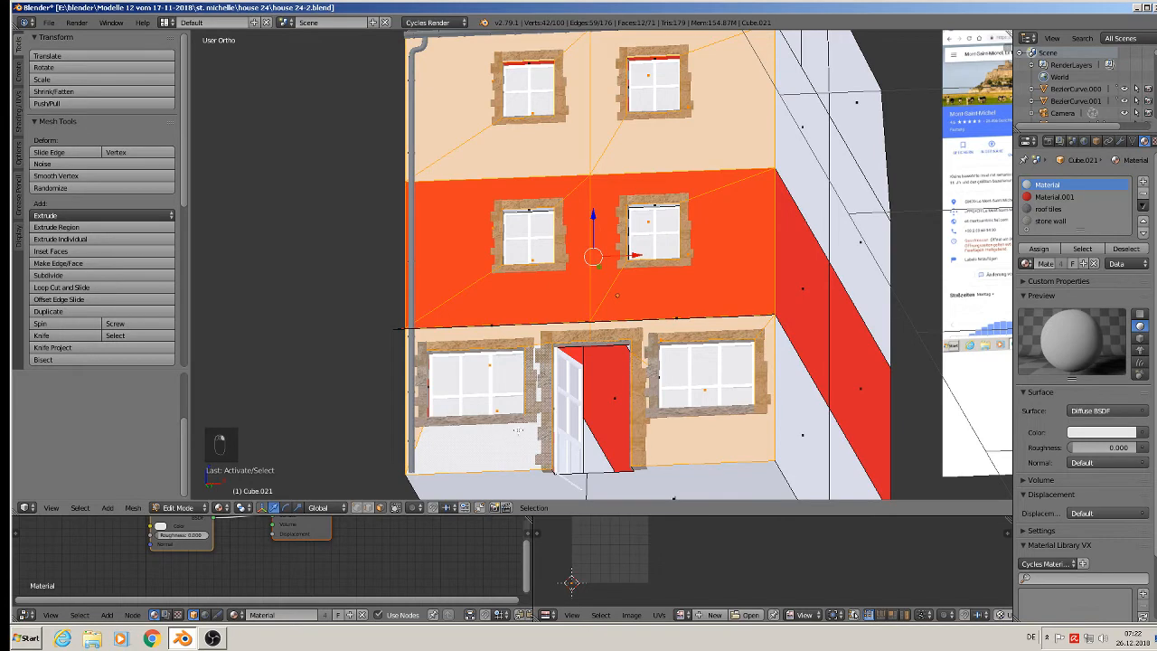
Examine the ground-floor front wall around the door and windows to check that its faces are all selected.
middle_click_drag(518, 430, 357, 481)
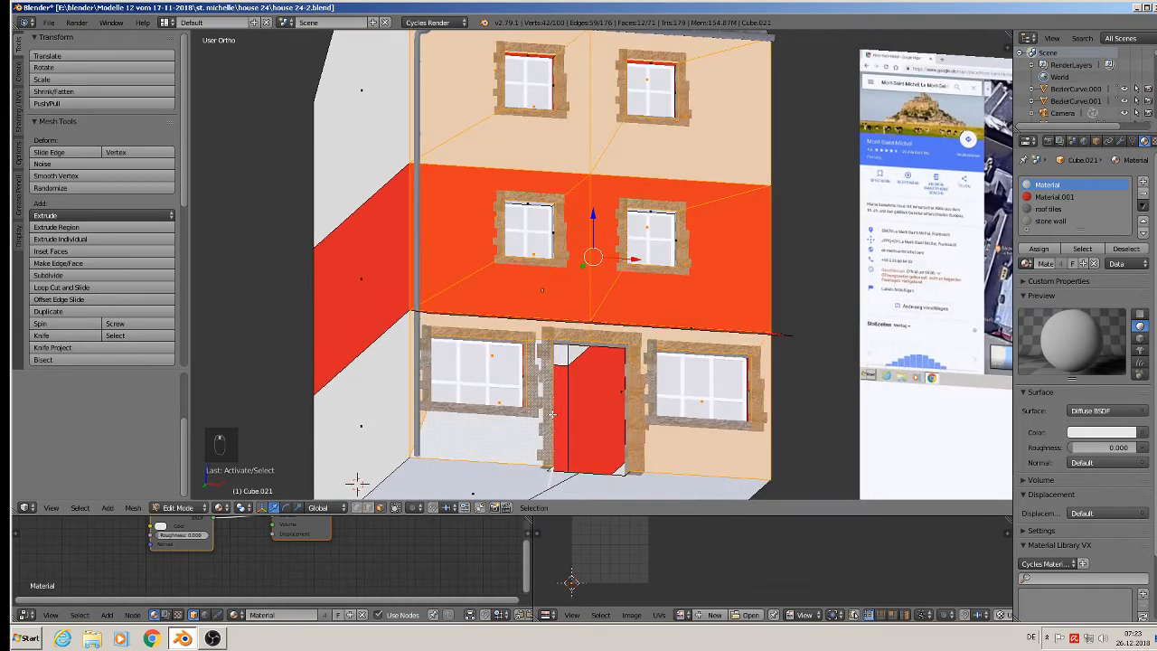
middle_click_drag(552, 401, 545, 388)
scroll(570, 373, "up", 1)
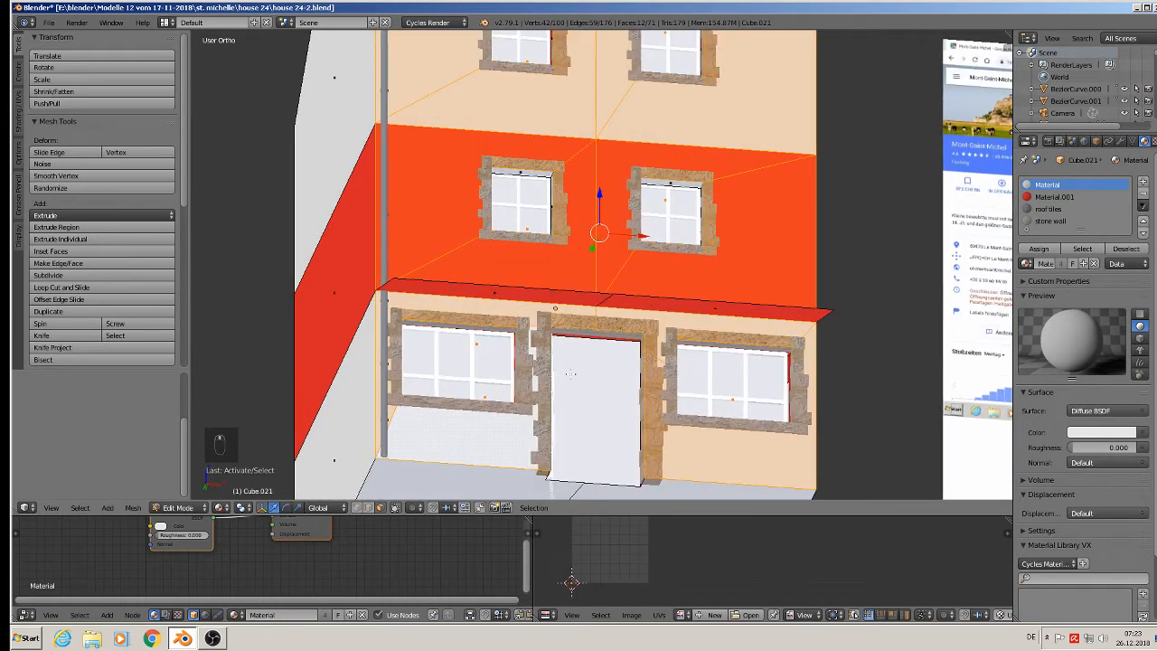
scroll(721, 359, "up", 5)
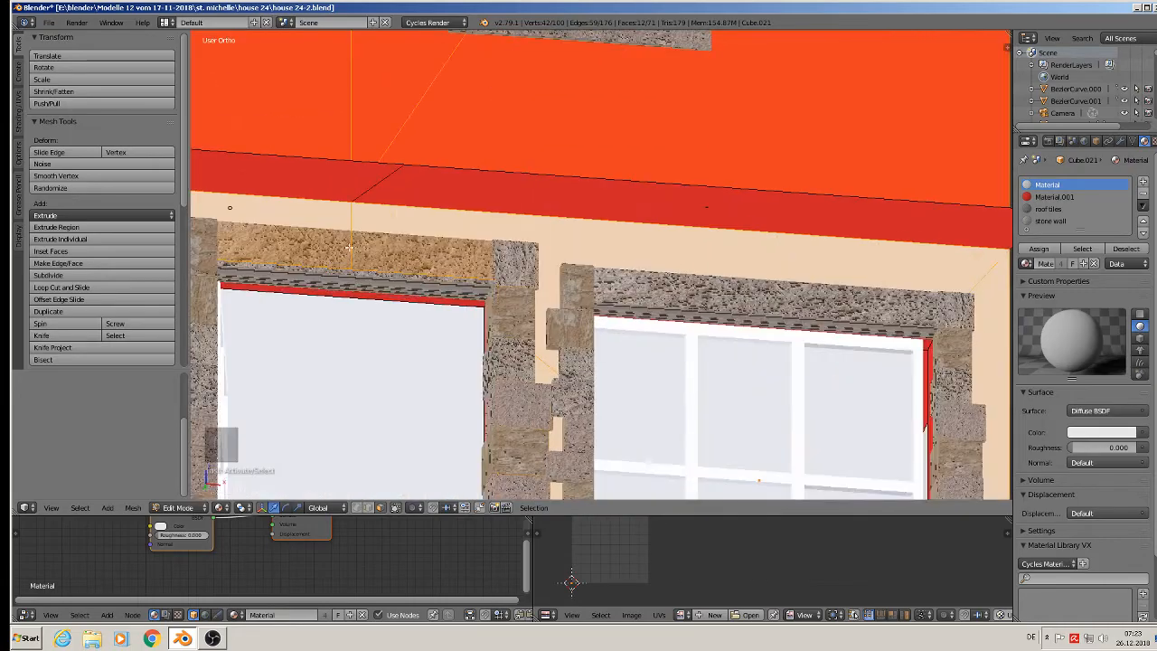
middle_click_drag(433, 301, 862, 381)
scroll(882, 374, "down", 3)
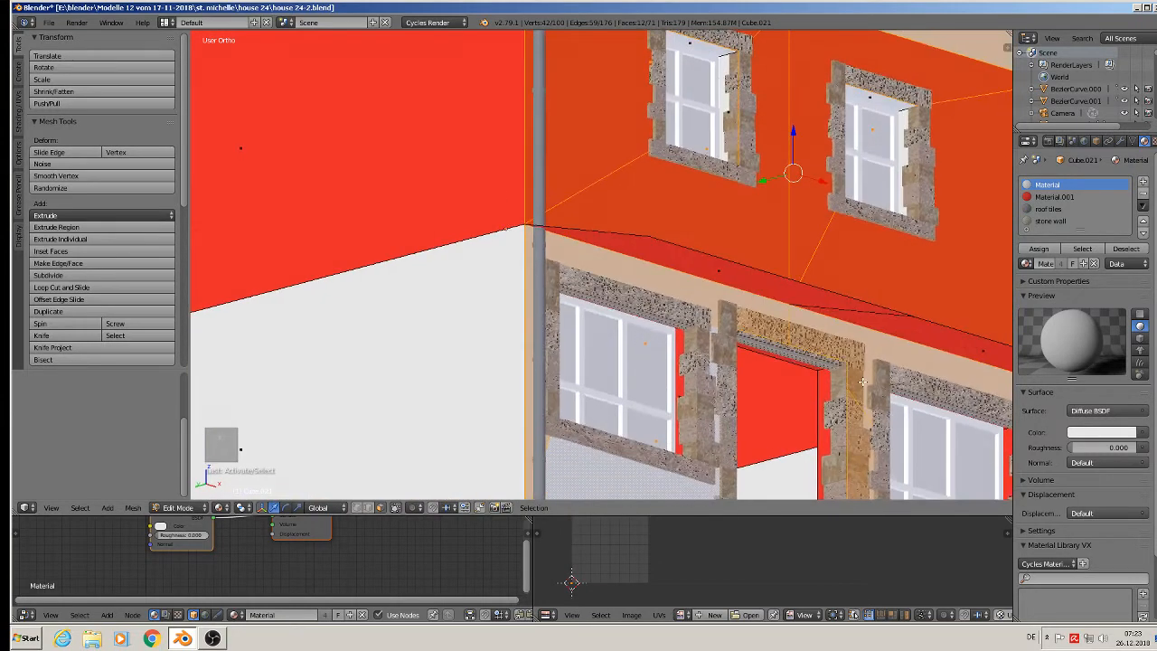
right_click(712, 297, "shift")
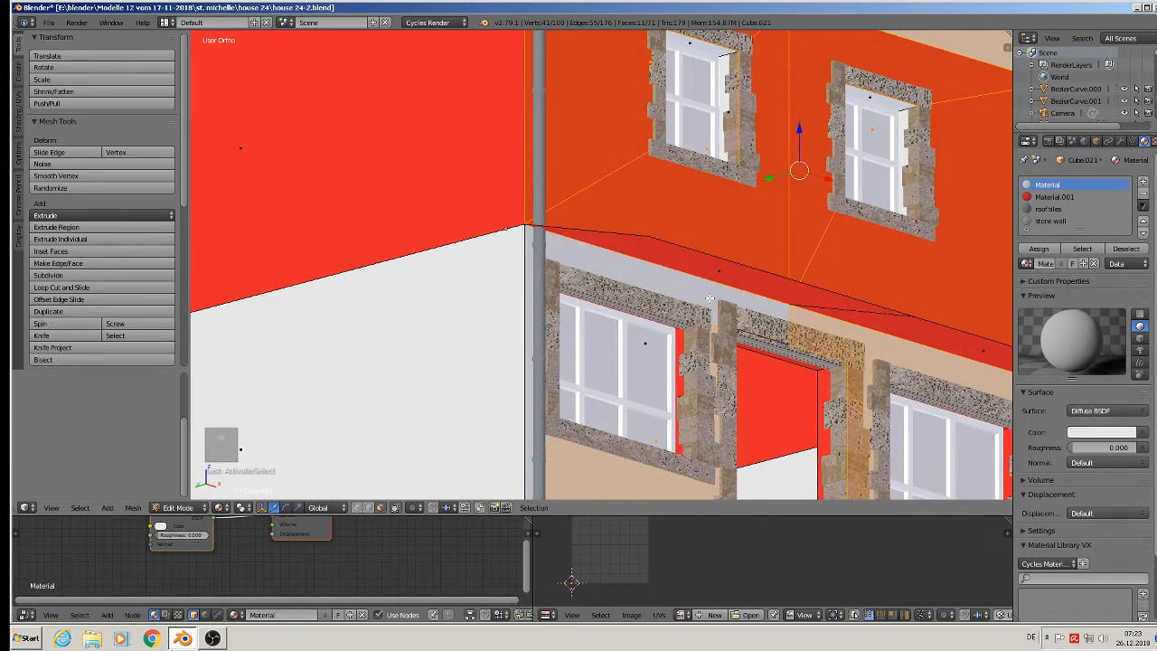
right_click(827, 326, "shift")
right_click(825, 327, "shift")
right_click(853, 330, "shift")
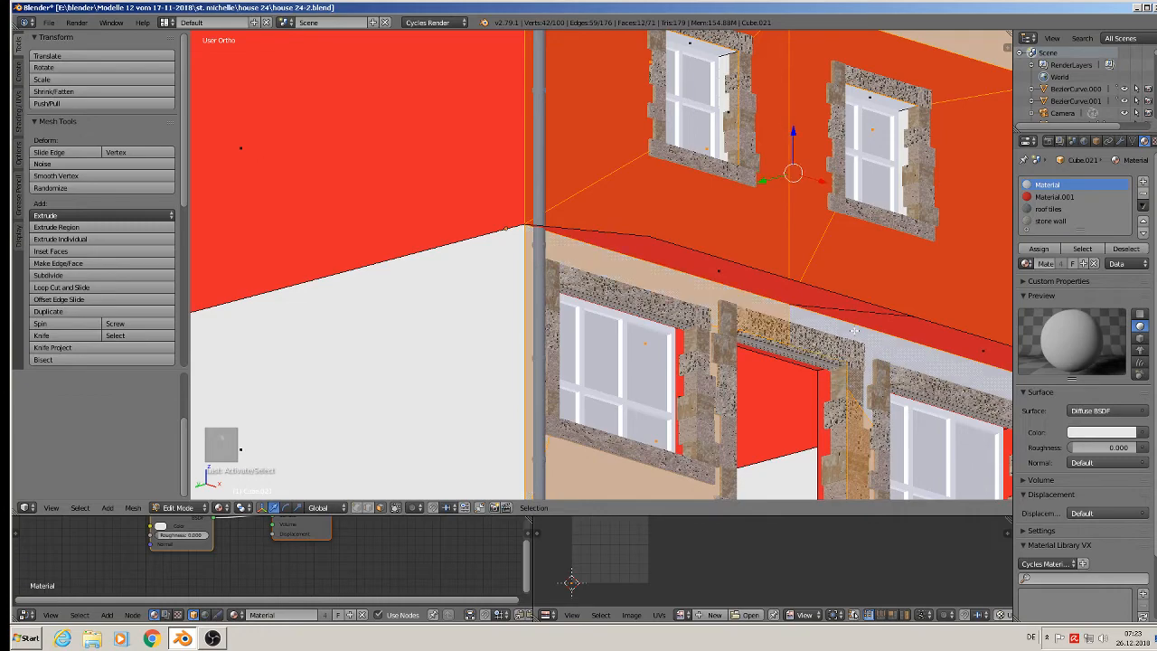
Add the six rear wall faces of both back sections on all three floors to the selection.
scroll(850, 344, "down", 6)
middle_click_drag(652, 354, 846, 381)
right_click(819, 269, "shift")
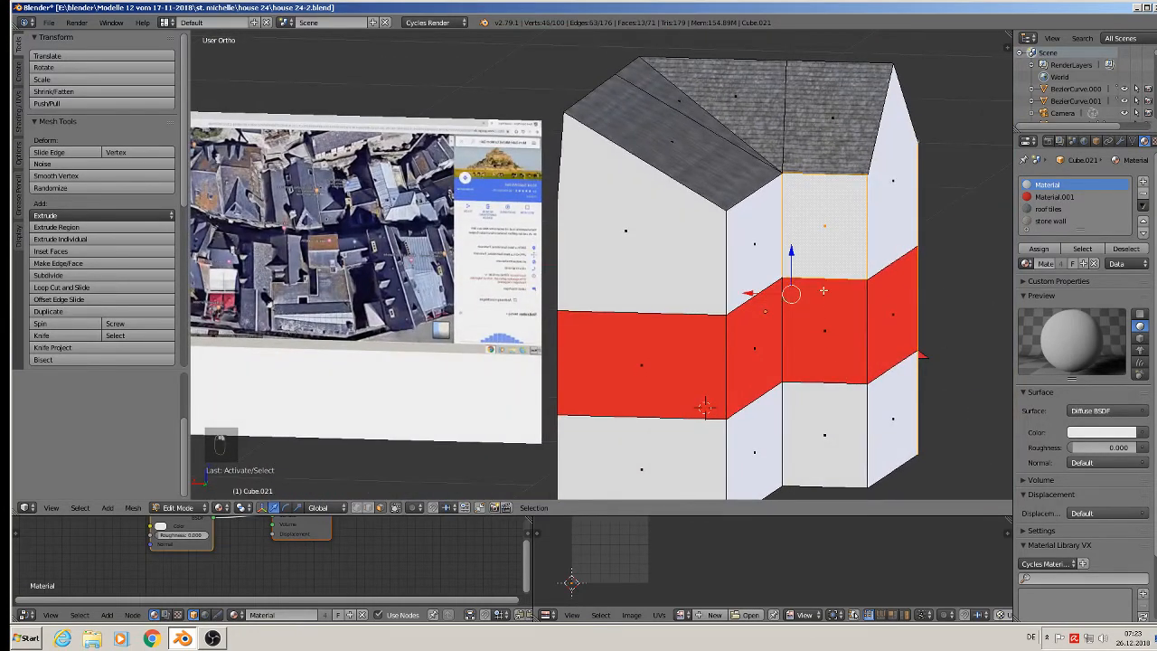
right_click(828, 329, "shift")
right_click(824, 434, "shift")
right_click(656, 292, "shift")
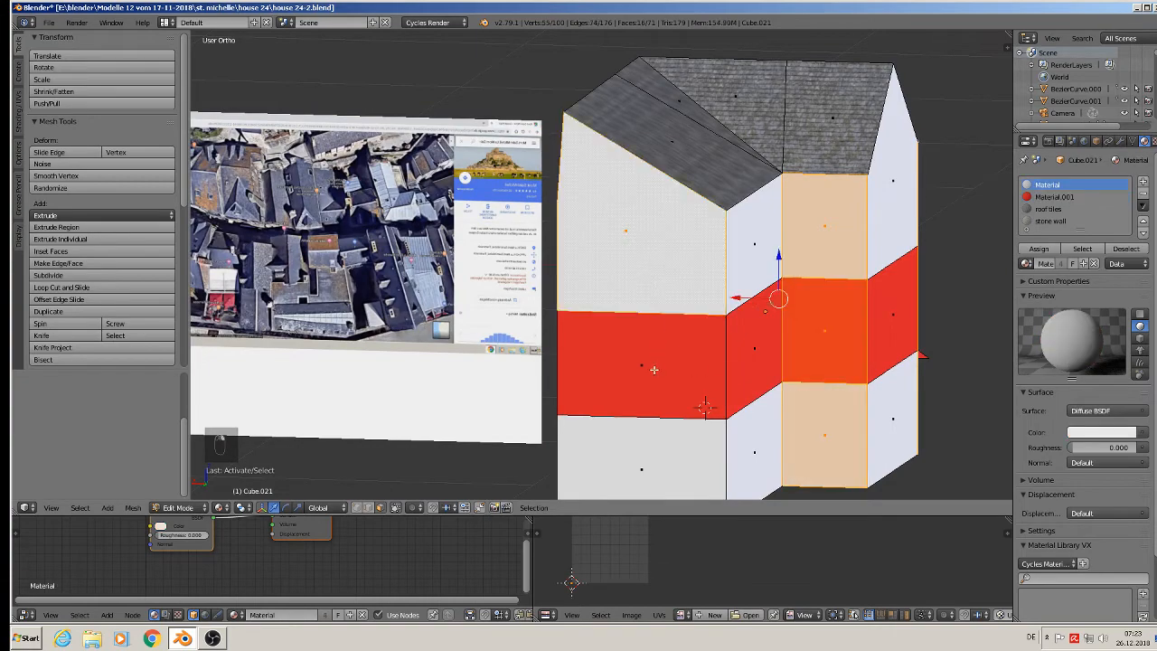
right_click(654, 371, "shift")
right_click(640, 444, "shift")
Unwrap the selected front and rear wall faces with Project From View from the front.
middle_click_drag(763, 442, 569, 423)
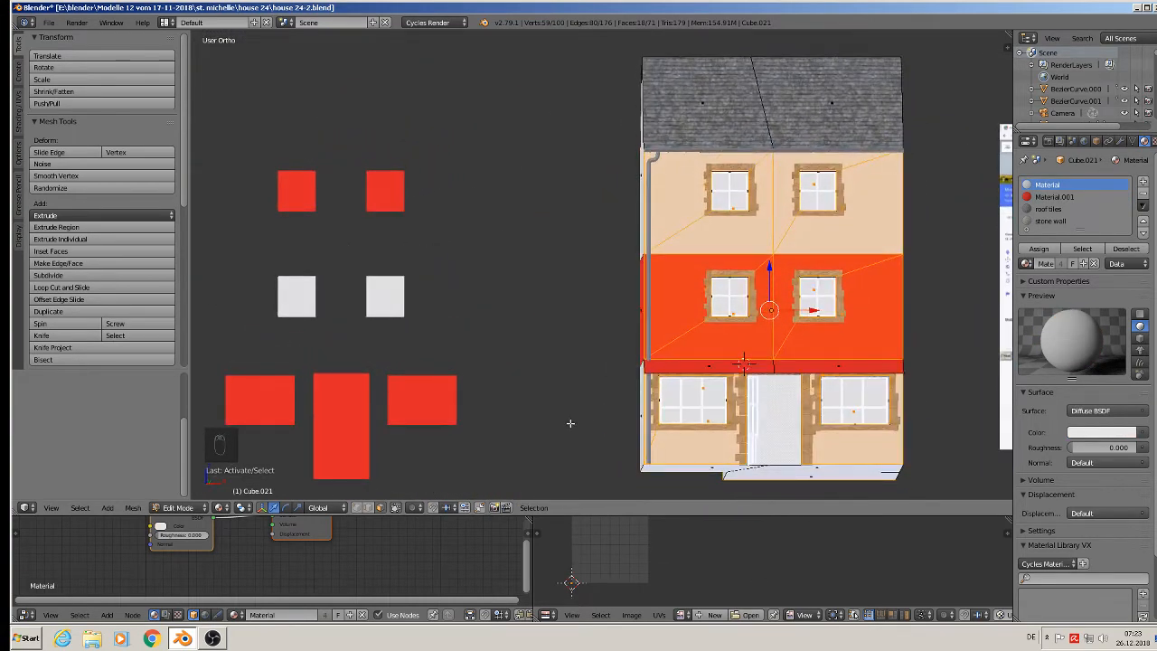
key("u")
left_click(714, 369)
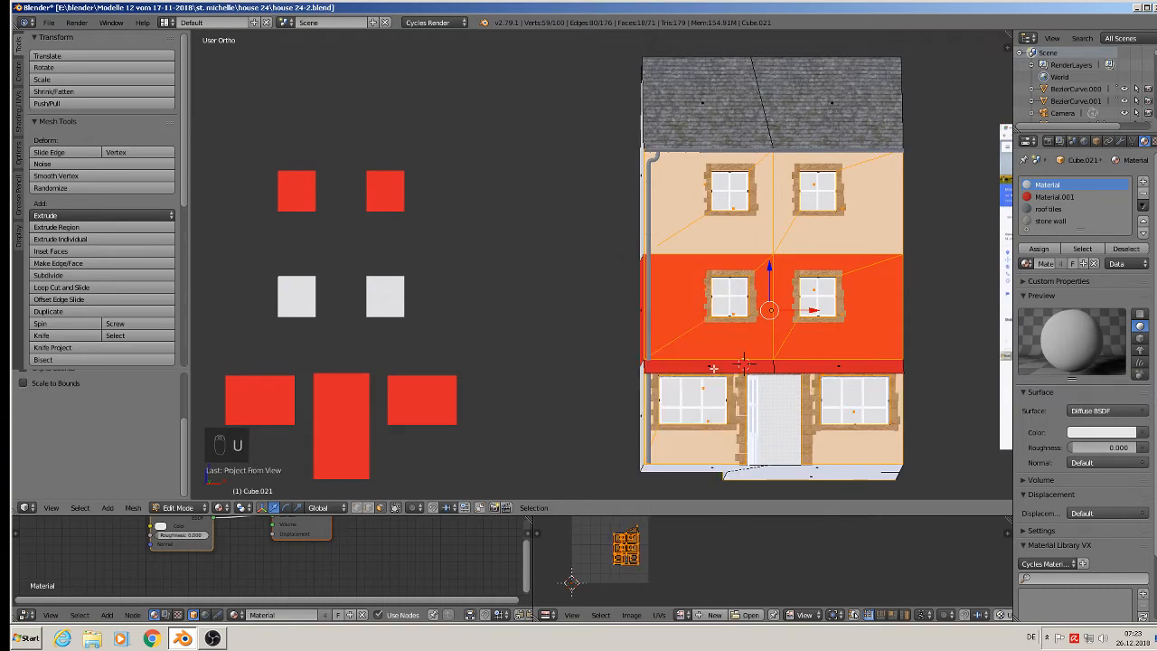
Assign the stone wall material to the selected front and rear wall faces and scale up their UVs to make the stones smaller.
left_click(1048, 221)
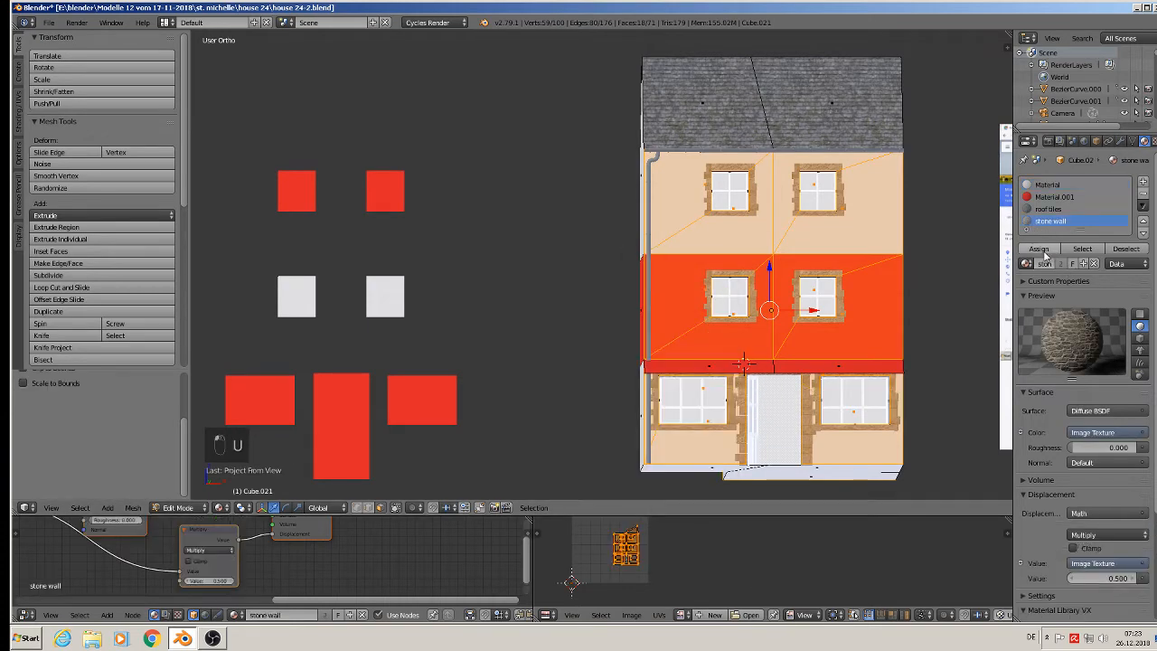
left_click(1038, 248)
middle_click_drag(888, 340, 656, 308, "shift")
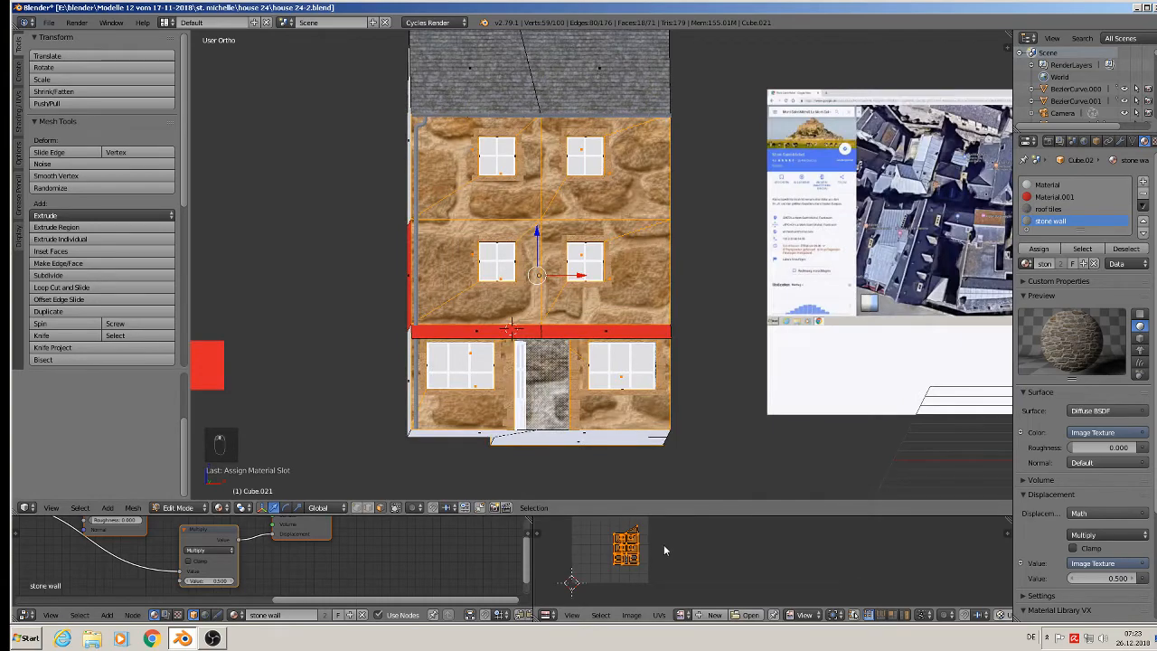
key("s")
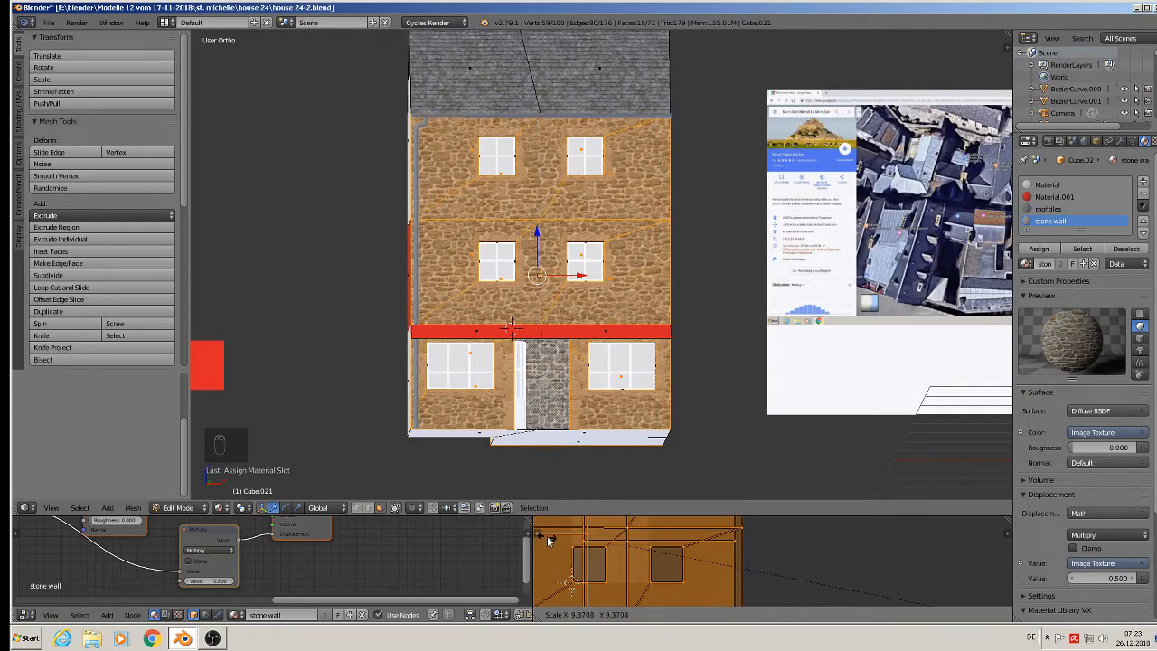
left_click(940, 540)
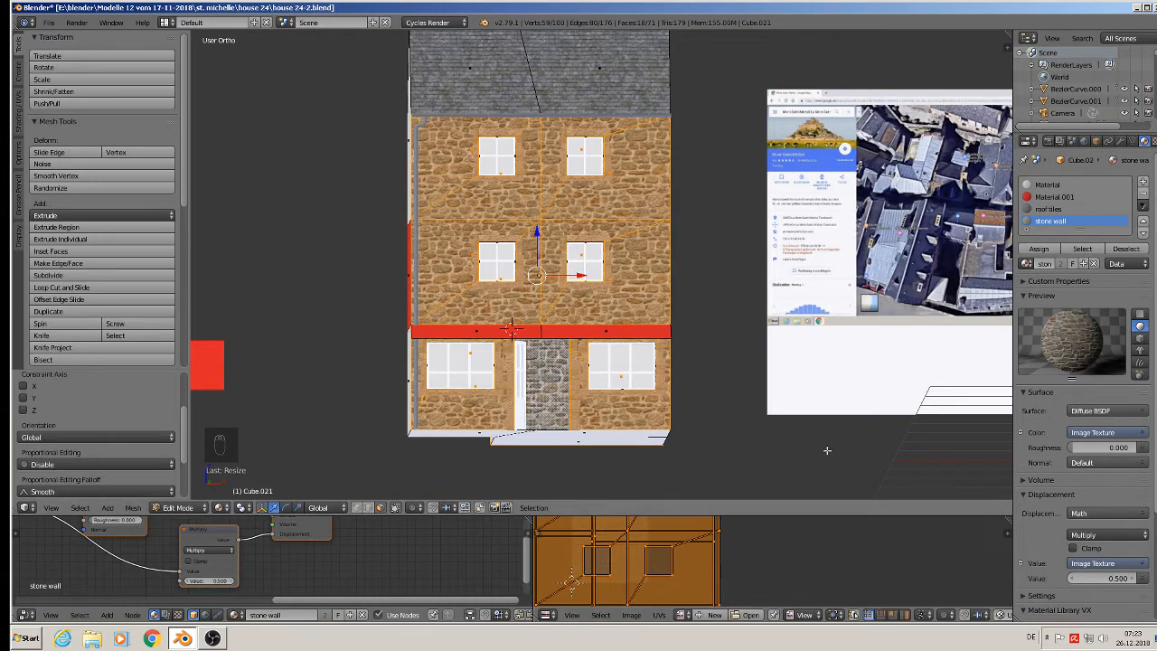
Replace the selection with all nine wall faces on the house side facing the reference image, gable included.
key("Tab")
key("a")
key("a")
middle_click_drag(680, 308, 549, 366)
key("Tab")
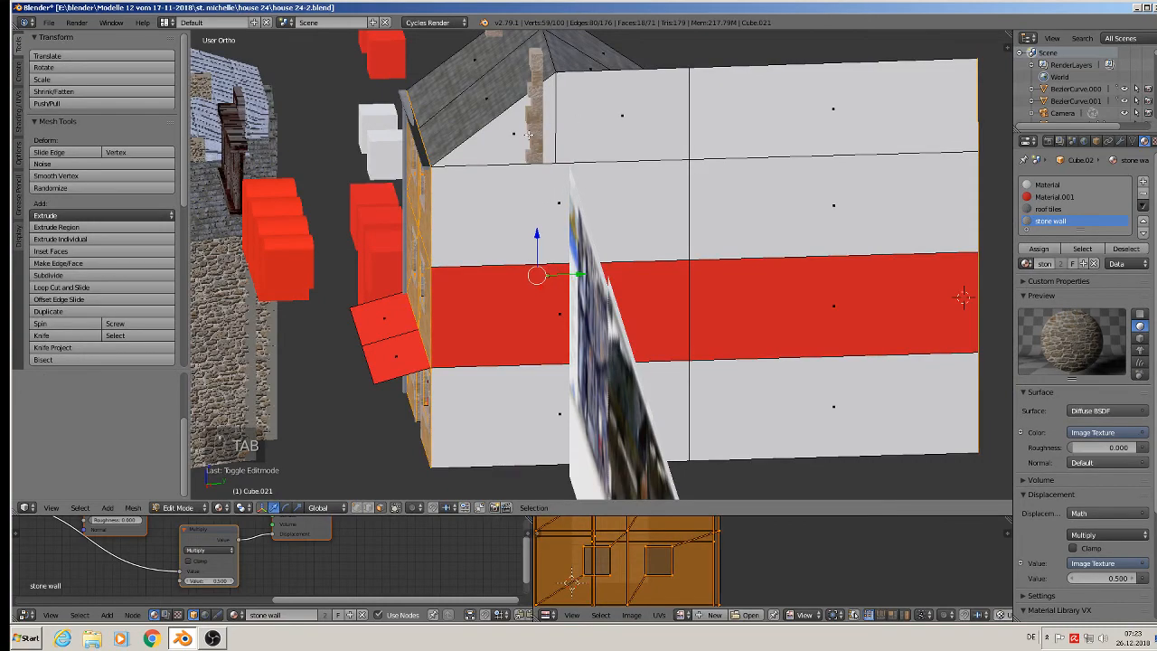
right_click(592, 126)
right_click(606, 204, "shift")
right_click(795, 109, "shift")
right_click(789, 209, "shift")
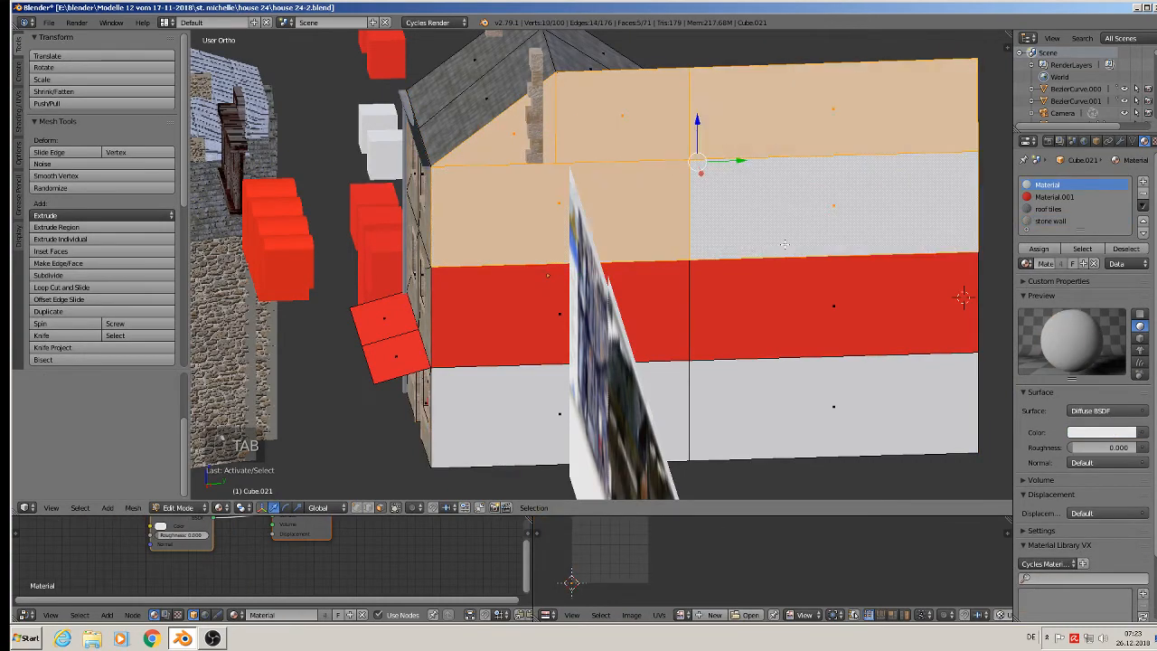
right_click(777, 289, "shift")
right_click(670, 313, "shift")
Add the six wall faces on the opposite side of the house to the selection.
middle_click_drag(671, 388, 843, 287)
right_click(662, 274, "shift")
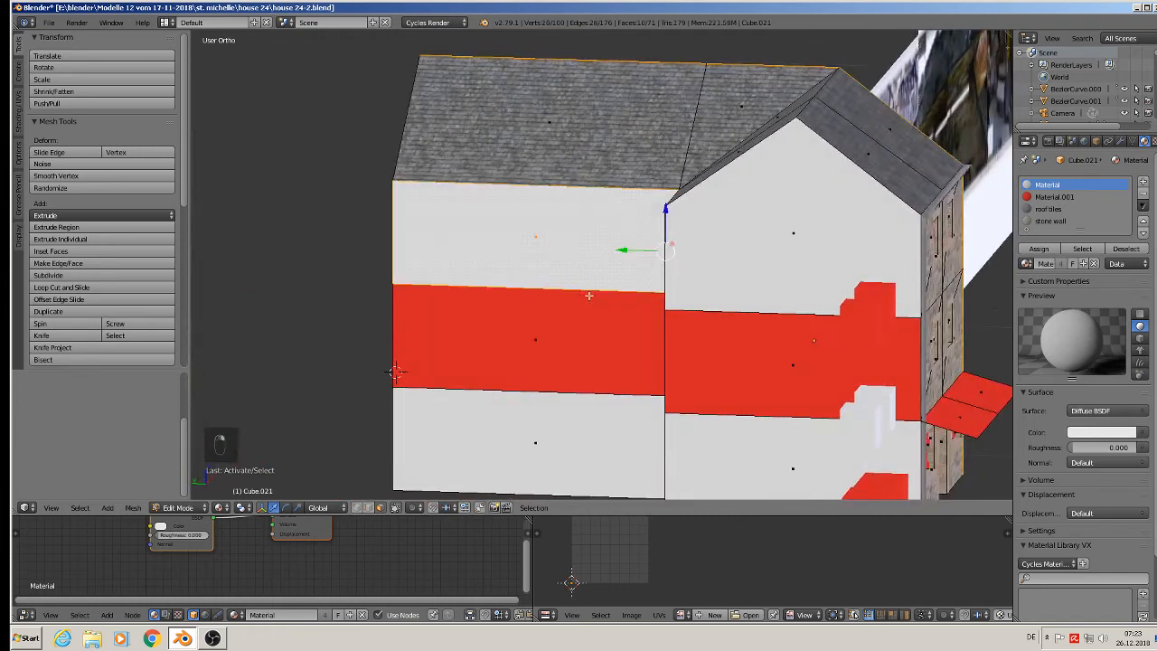
right_click(579, 334, "shift")
right_click(587, 417, "shift")
right_click(712, 434, "shift")
right_click(795, 362, "shift")
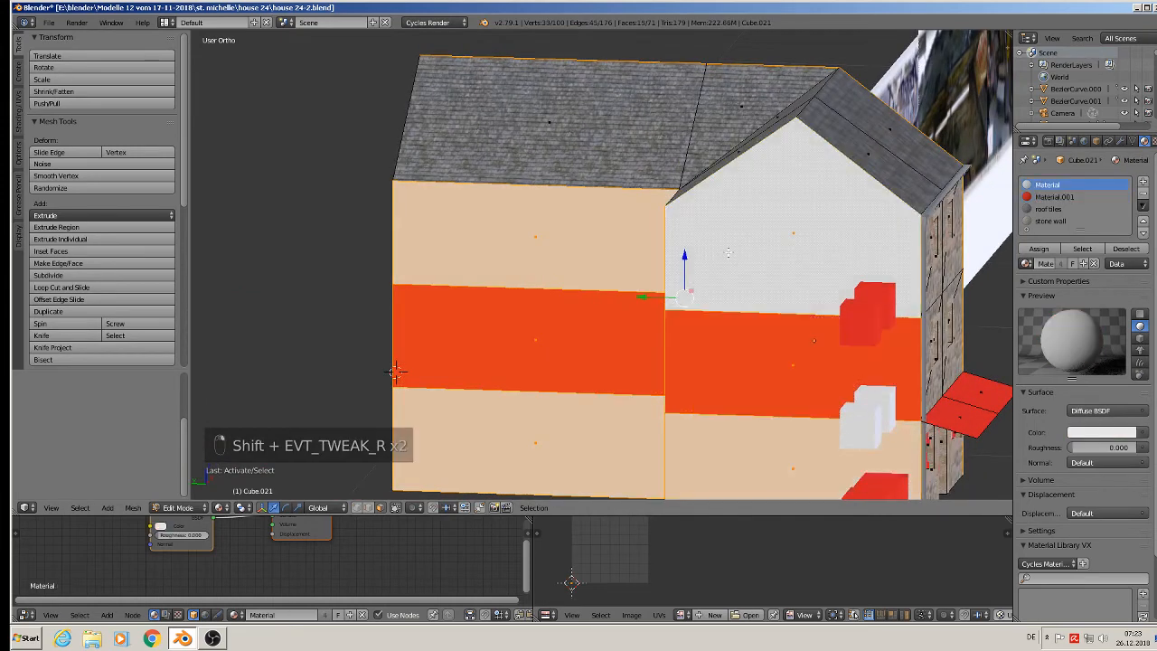
Unwrap the selected side walls with Project From View from the side and assign them the stone wall material.
middle_click_drag(795, 361, 762, 250)
key("u")
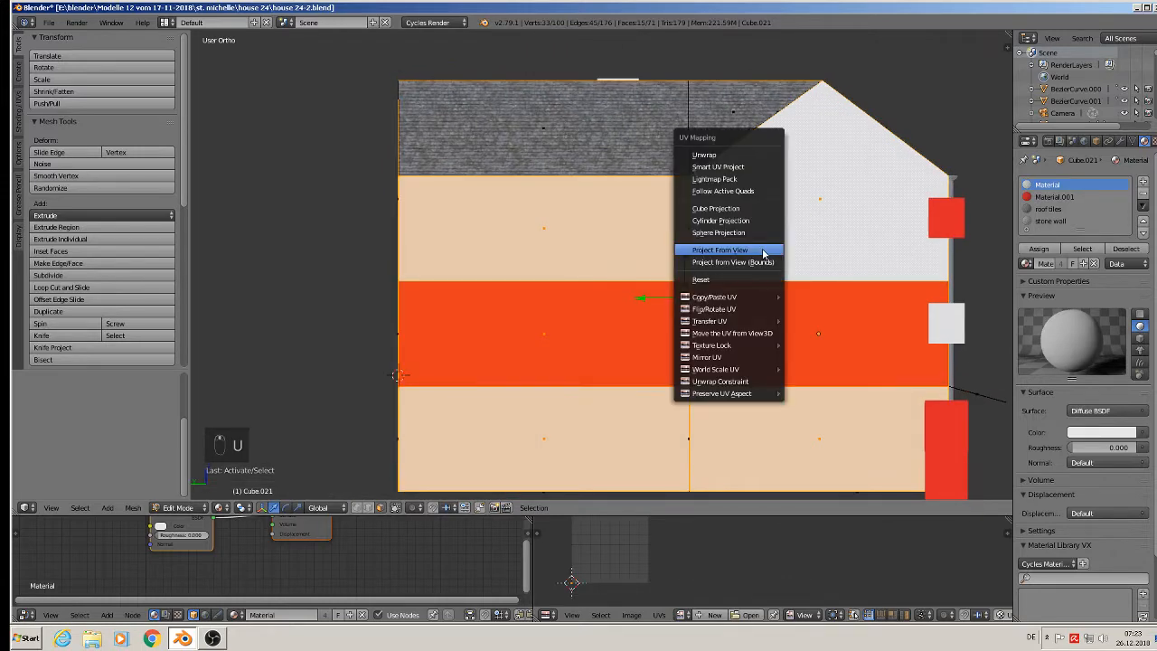
left_click(752, 261)
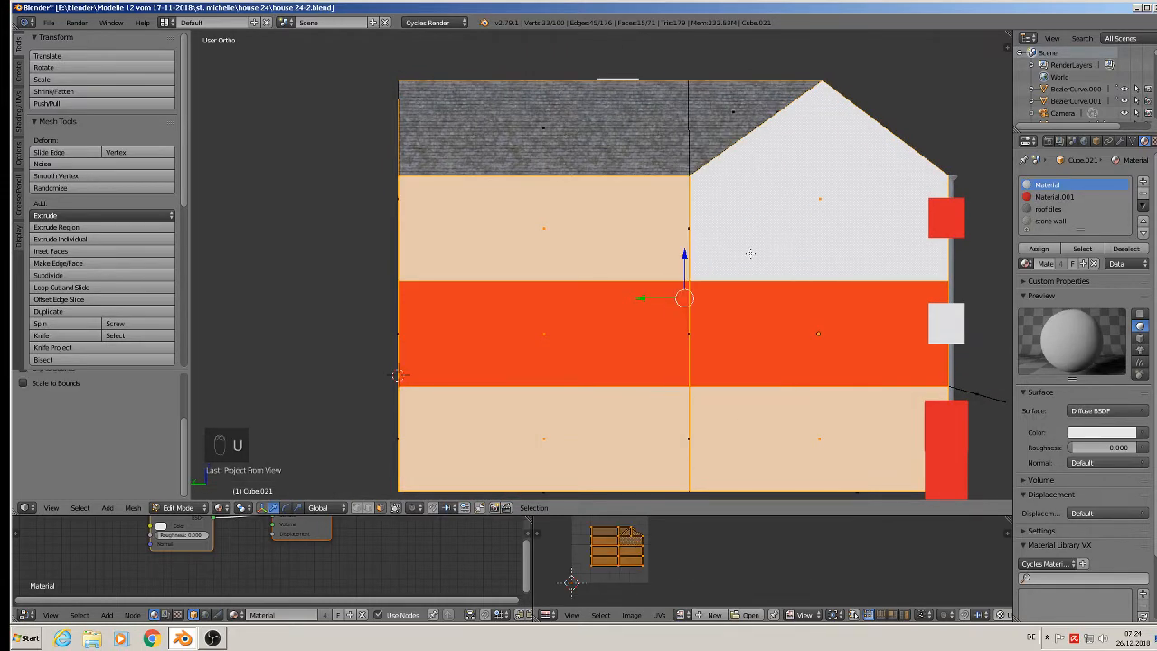
left_click(1050, 220)
left_click(1041, 248)
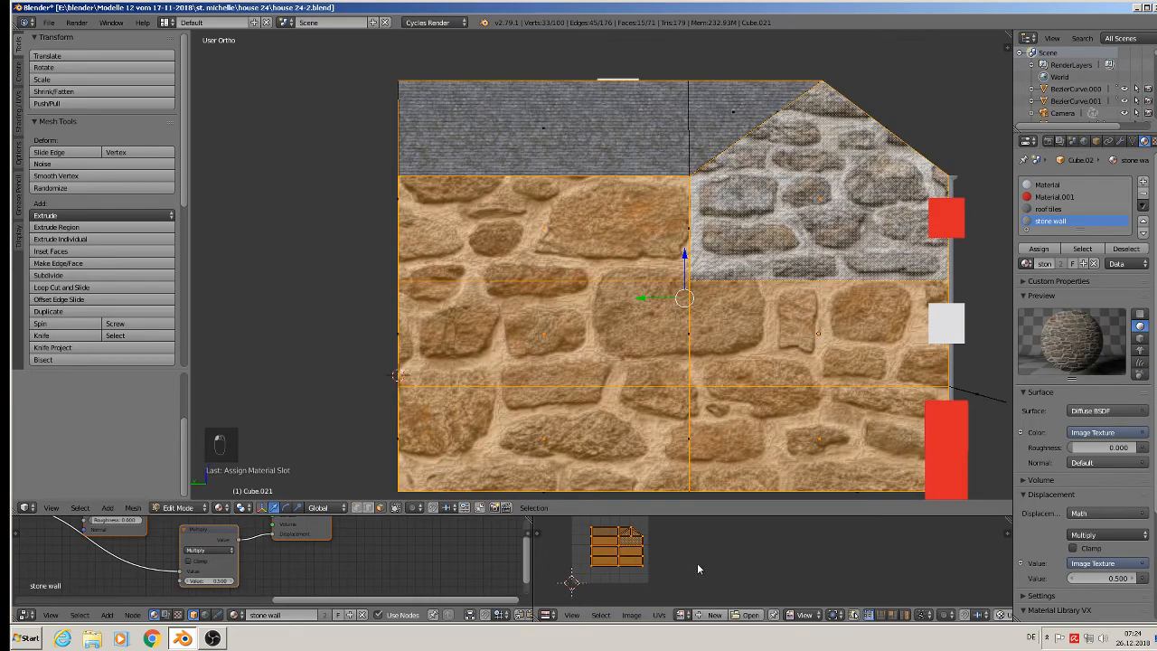
Scale up the side wall UVs to match the front wall's stone size and return to Object Mode.
key("s")
left_click(963, 529)
middle_click_drag(868, 362, 806, 369)
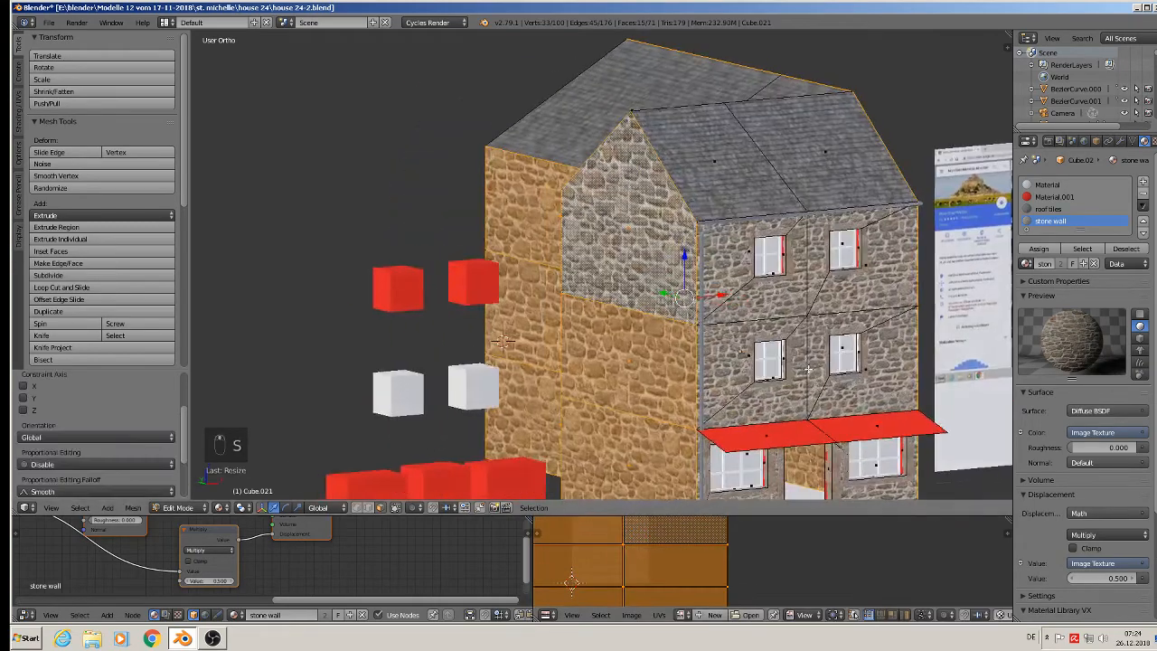
key("s")
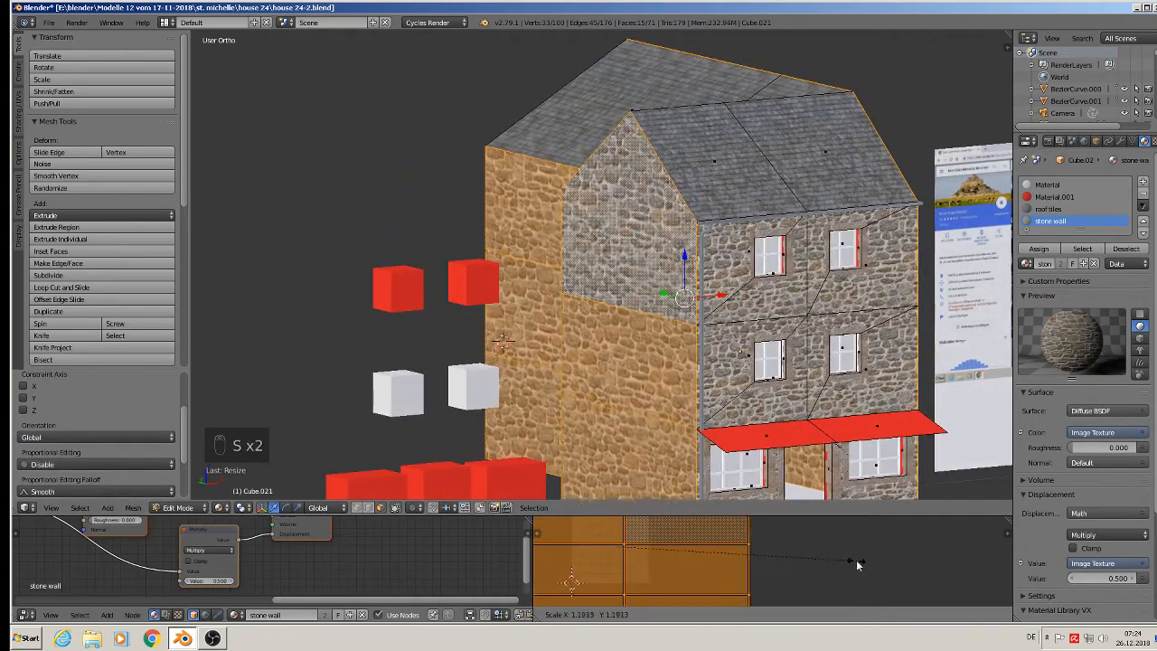
left_click(872, 561)
key("Tab")
Save the current file and save a new version of it as house 24-3.blend.
scroll(723, 344, "down", 3)
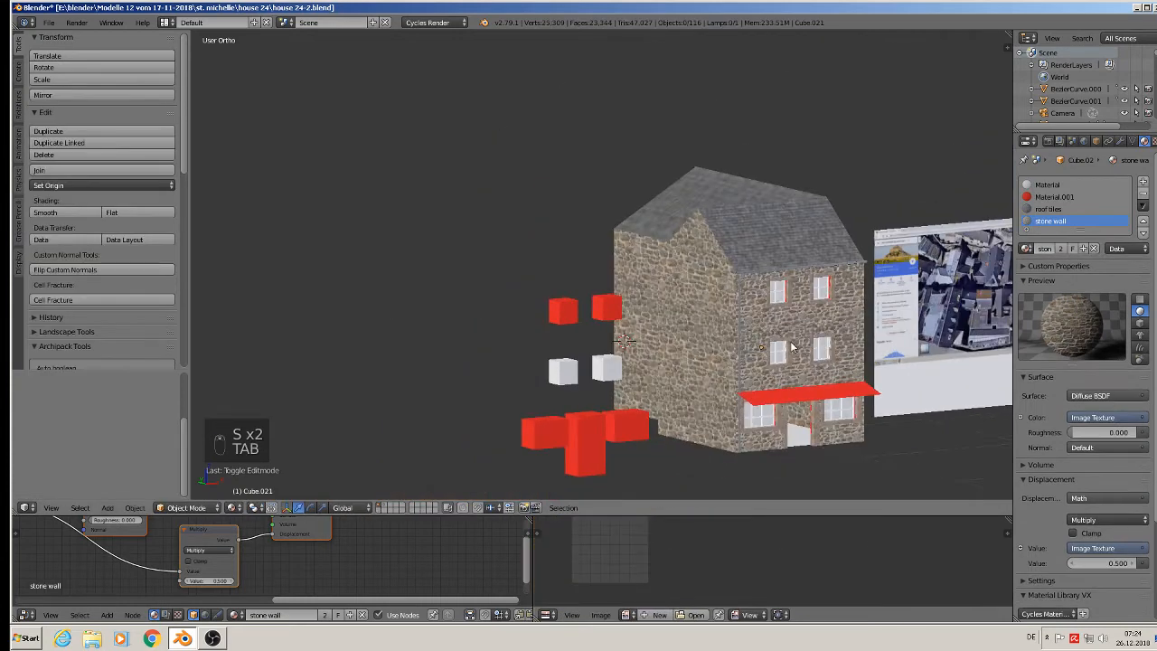
middle_click_drag(723, 344, 685, 343)
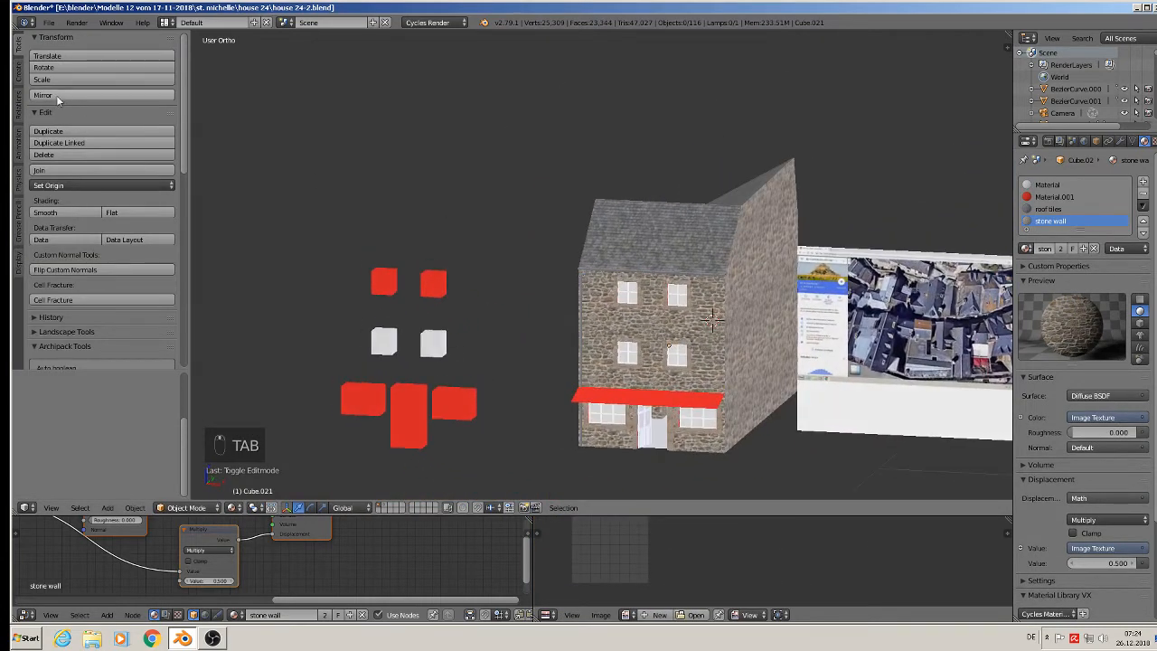
left_click(49, 23)
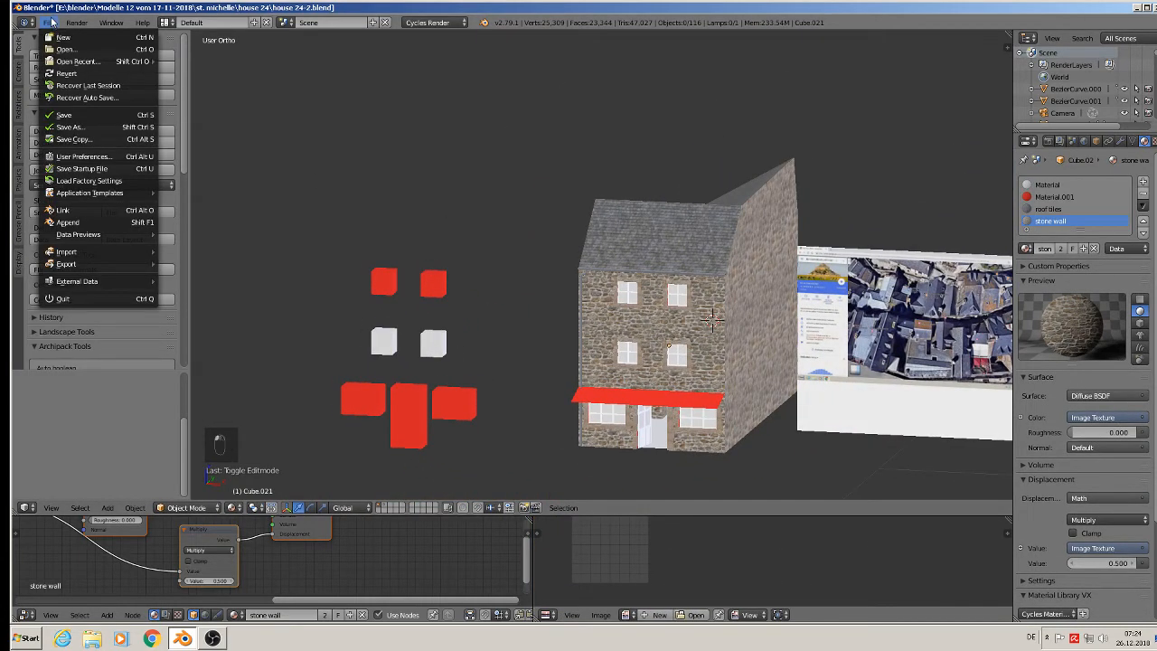
left_click(63, 116)
left_click(49, 22)
left_click(76, 128)
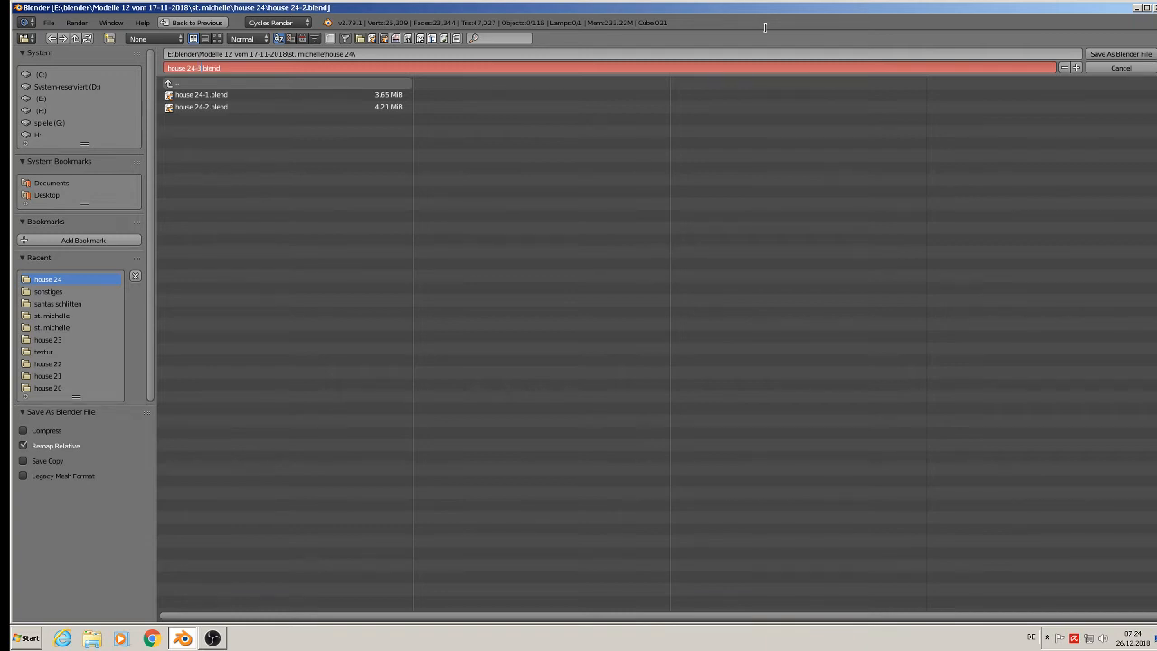
left_click(1129, 53)
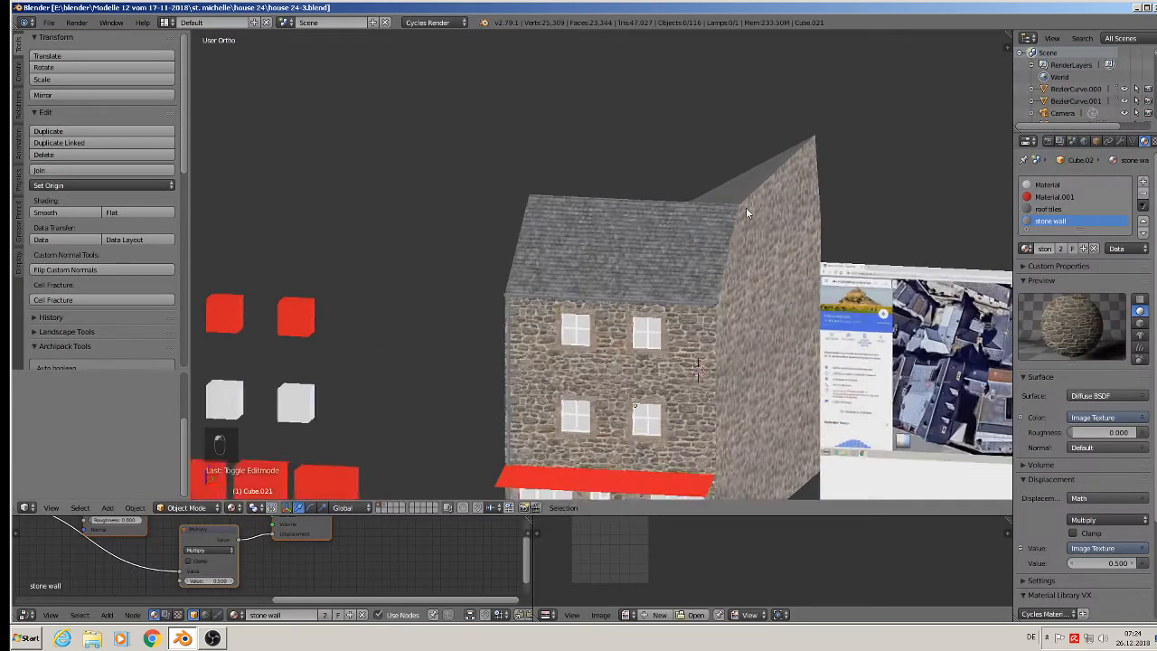
Select the reveal faces around both top-floor front windows of the house body in Edit Mode.
scroll(745, 207, "up", 4)
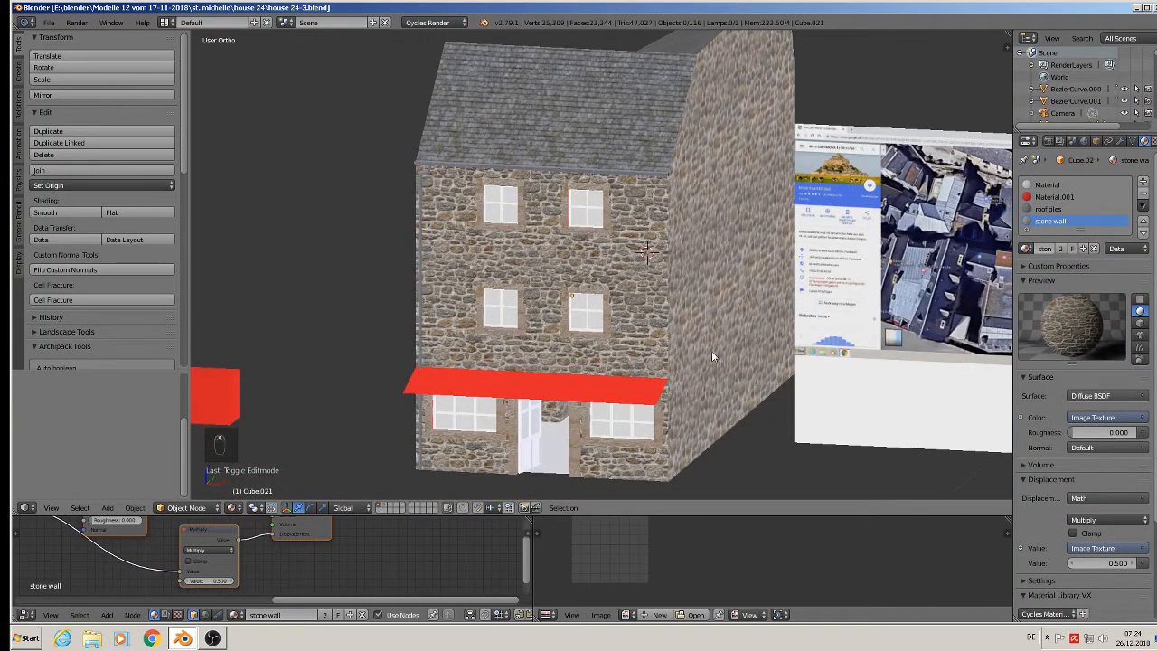
middle_click_drag(711, 356, 633, 389)
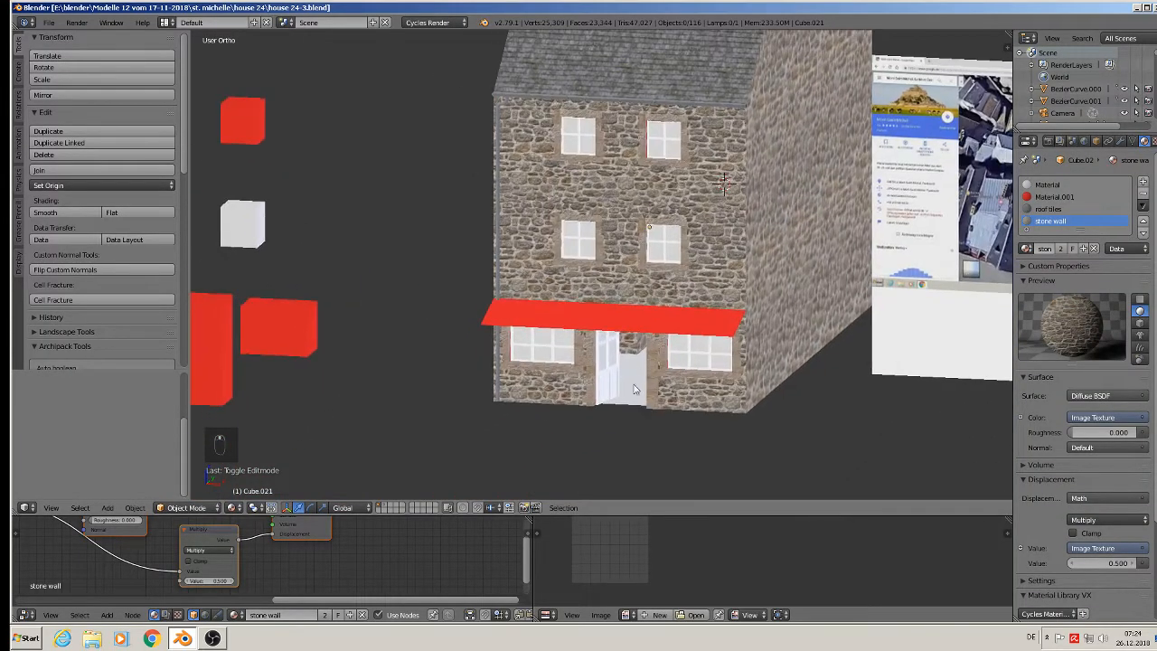
scroll(634, 388, "up", 2)
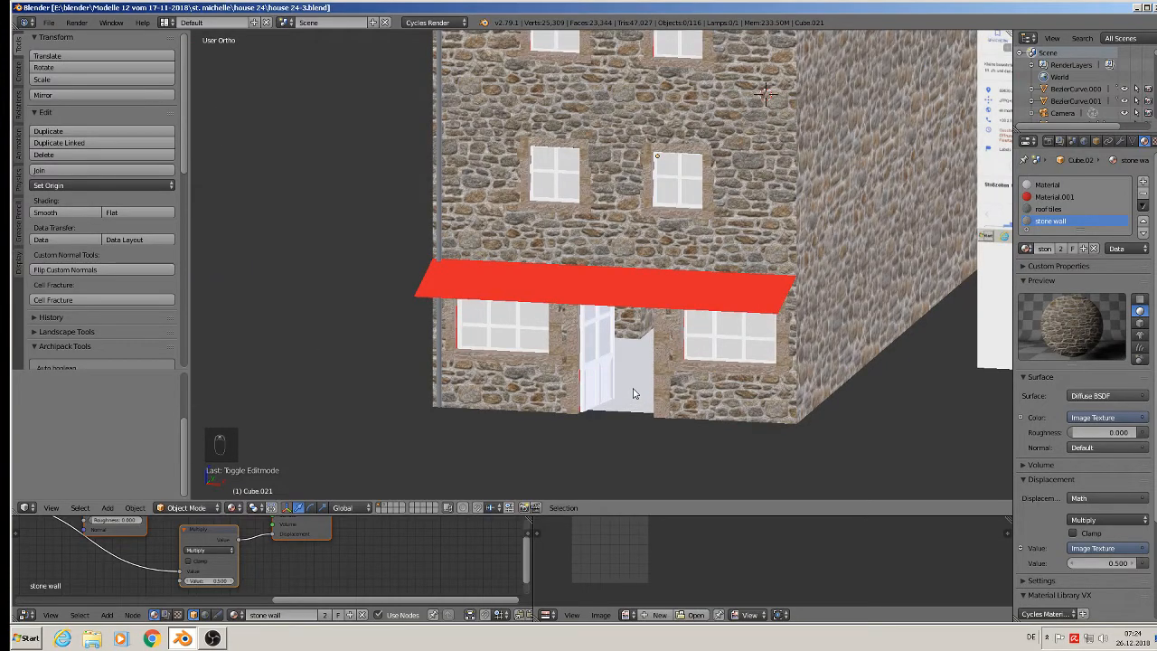
mouse_move(542, 244)
middle_mouse_down()
mouse_move(561, 248)
mouse_move(538, 240)
middle_mouse_up()
scroll(536, 237, "up", 2)
scroll(588, 196, "up", 1)
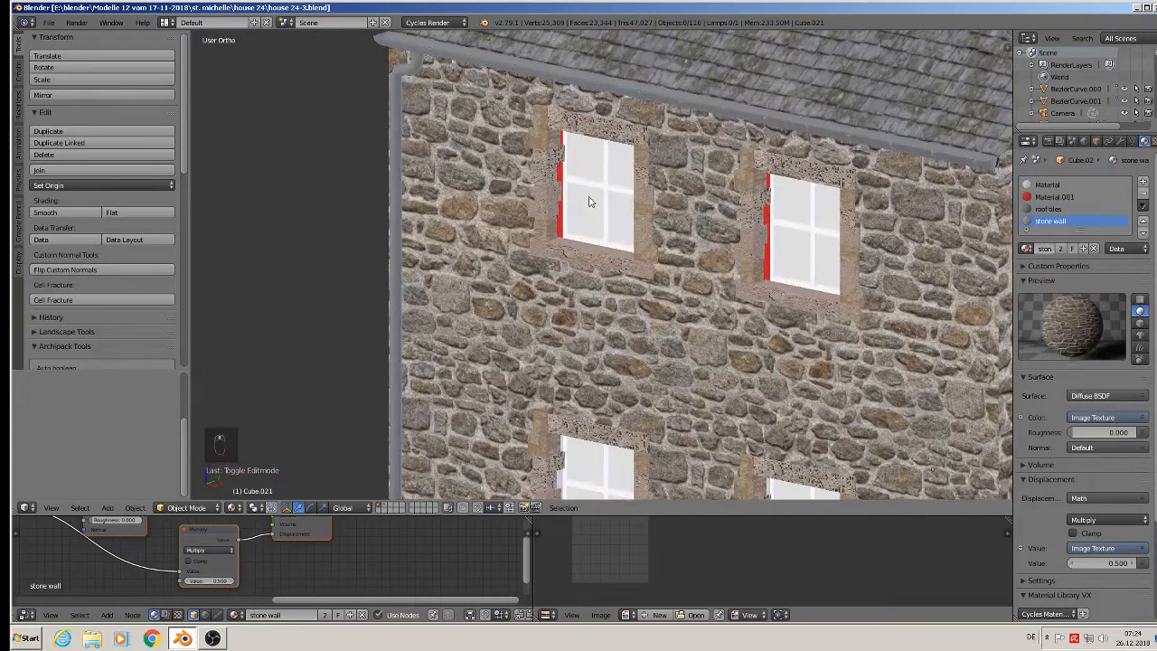
key("Tab")
scroll(552, 170, "up", 2)
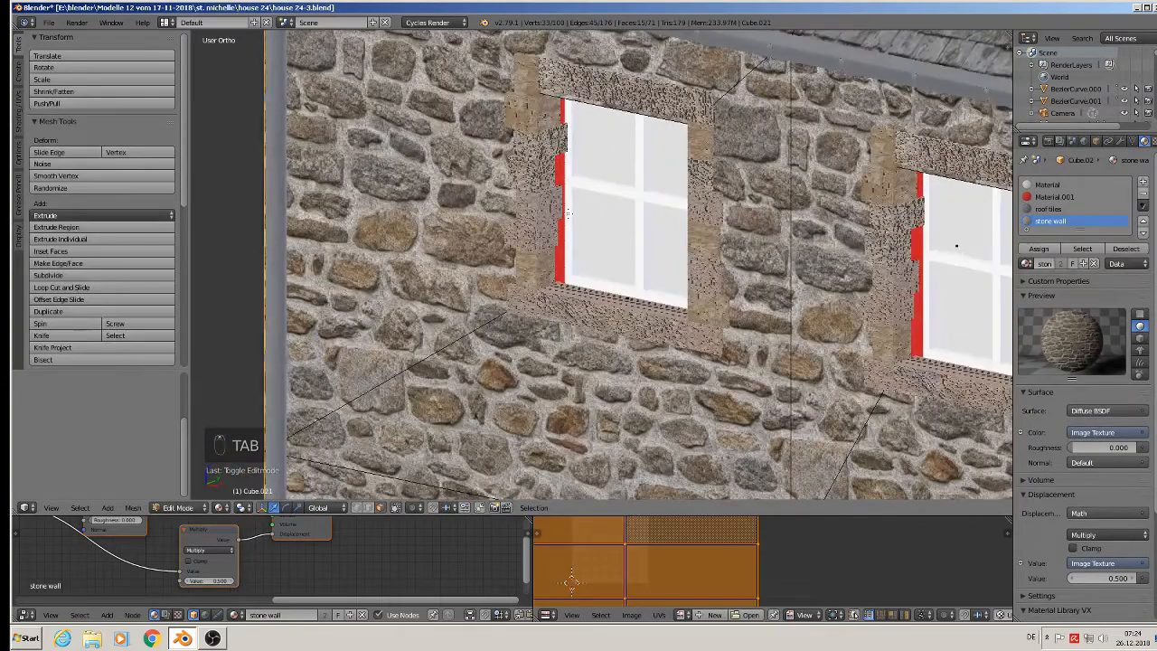
right_click(559, 166)
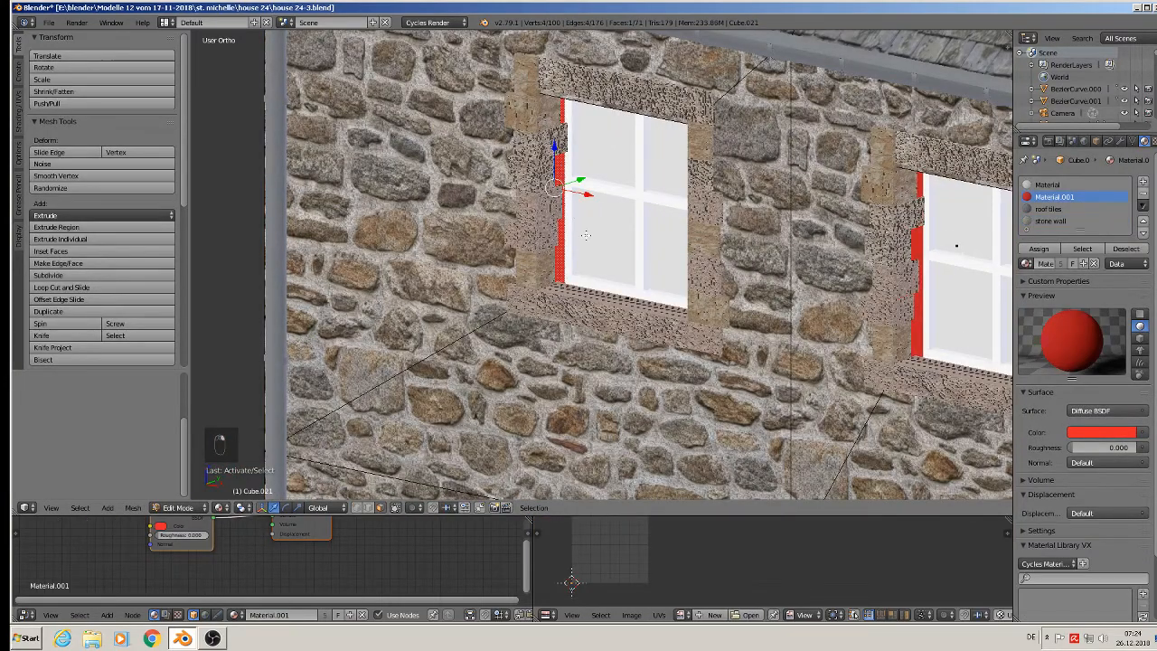
middle_click_drag(569, 301, 558, 311)
scroll(559, 312, "up", 1)
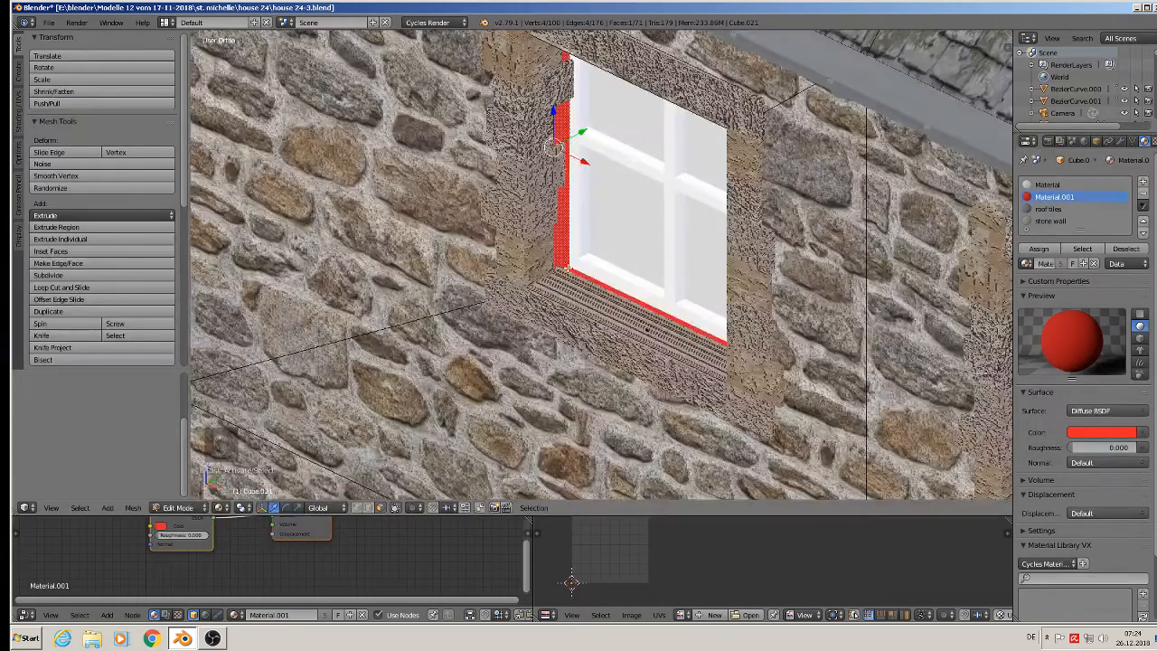
mouse_move(647, 330)
middle_mouse_down()
mouse_move(695, 312)
mouse_move(663, 315)
middle_mouse_up()
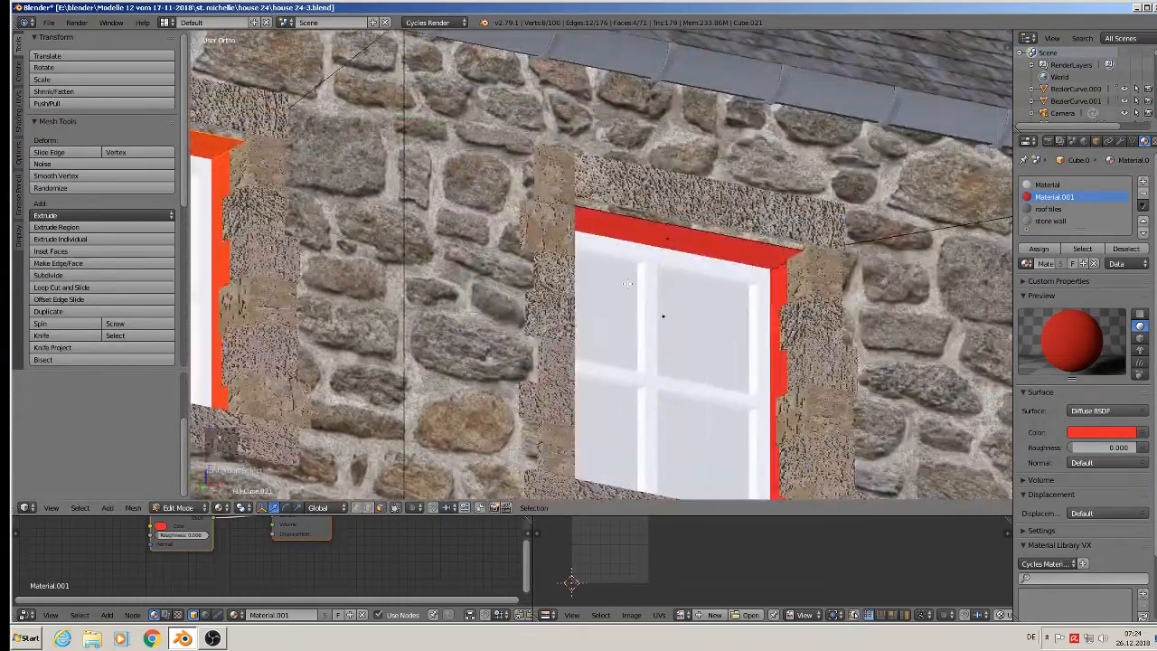
right_click(775, 264, "alt+shift")
scroll(775, 265, "down", 3)
middle_click_drag(775, 264, 720, 173)
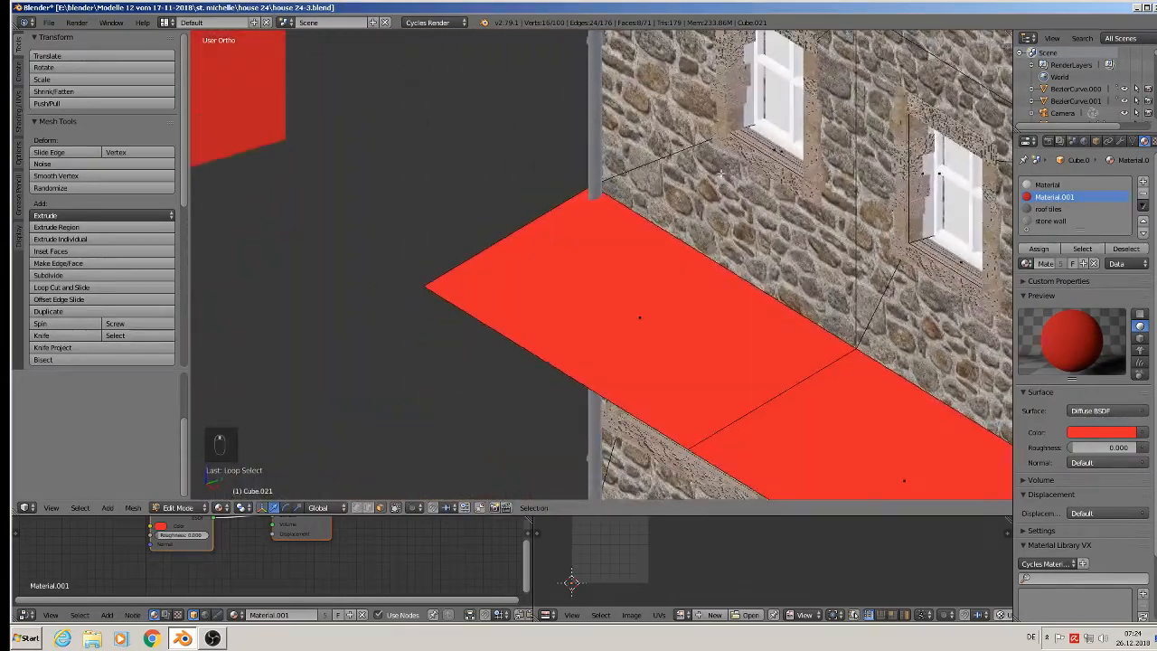
Add the reveal faces of the two middle-floor front windows to the selection.
scroll(762, 106, "up", 2)
middle_click_drag(766, 117, 810, 383)
scroll(811, 383, "down", 3)
scroll(757, 315, "up", 2)
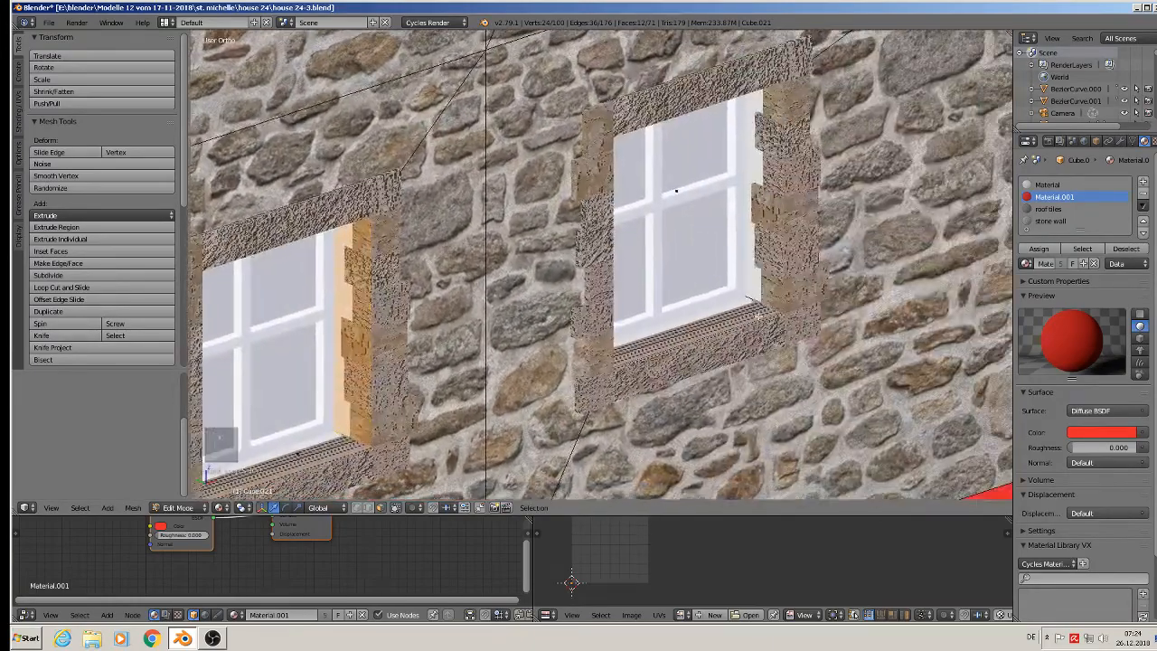
scroll(747, 300, "down", 3)
Add the reveal faces of the ground-floor front windows under the awning to the selection.
middle_click_drag(748, 300, 660, 292)
scroll(801, 296, "up", 7)
scroll(783, 278, "down", 3)
scroll(619, 293, "up", 1)
scroll(619, 294, "up", 1)
scroll(619, 294, "down", 2)
scroll(470, 285, "up", 4)
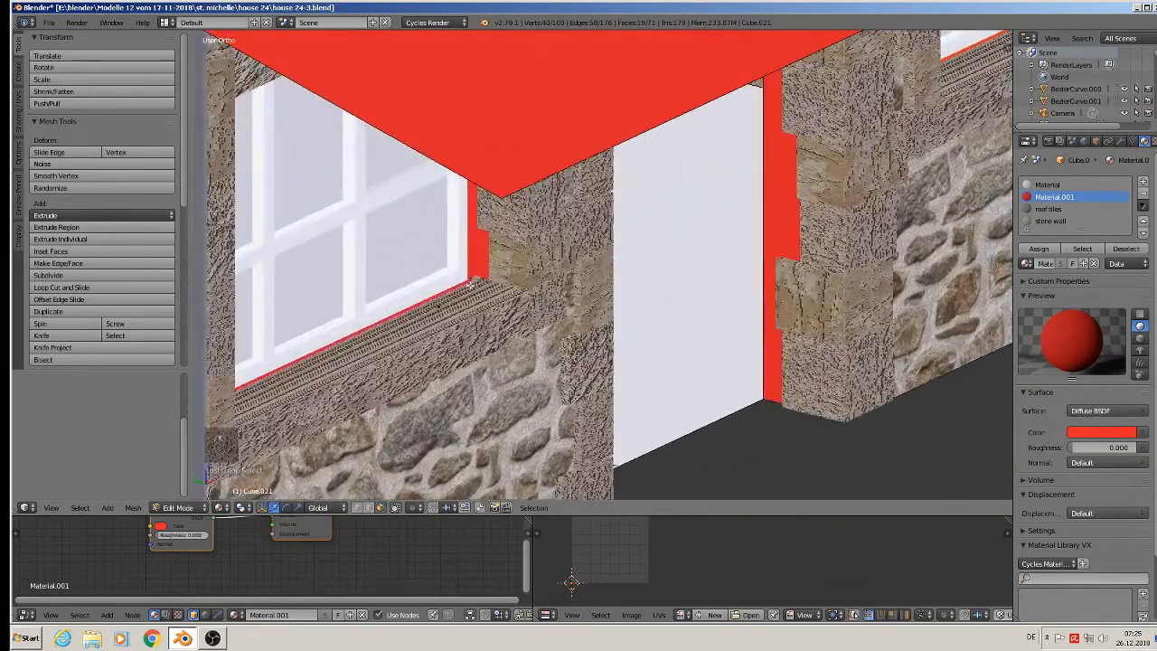
scroll(598, 271, "down", 3)
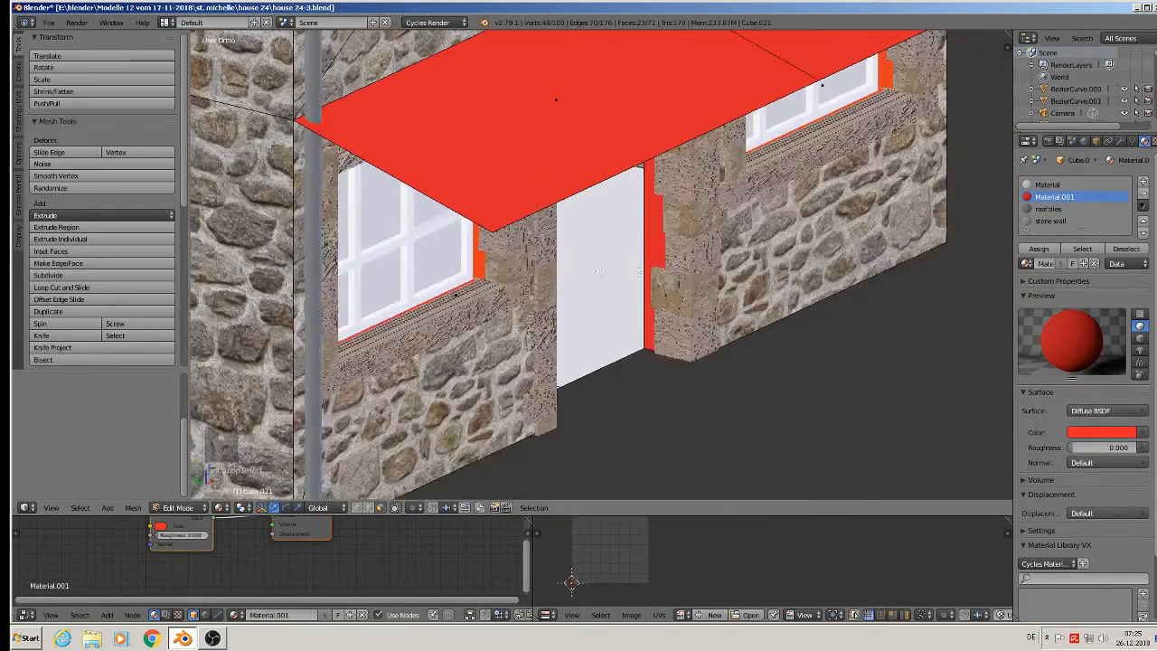
Add the door opening's side and top reveal faces and the remaining ground-floor window reveal to the selection.
right_click(657, 240)
middle_click_drag(657, 240, 585, 136)
scroll(509, 226, "up", 2)
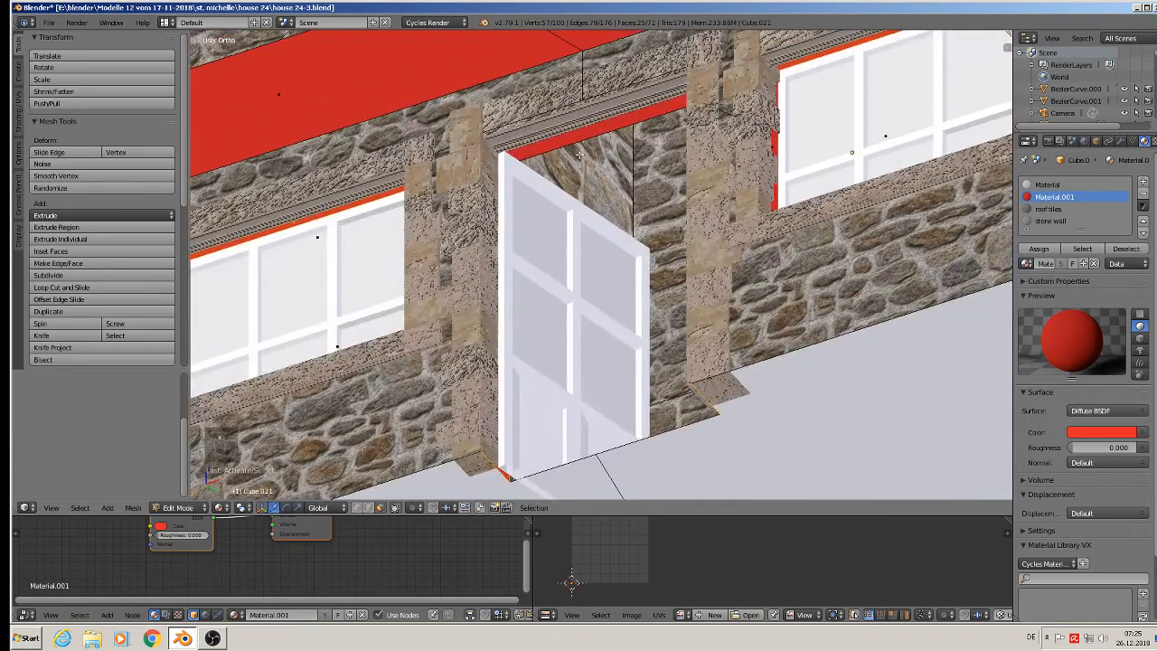
right_click(584, 136, "shift")
scroll(596, 416, "down", 3)
middle_click_drag(596, 415, 561, 256)
right_click(642, 214, "shift")
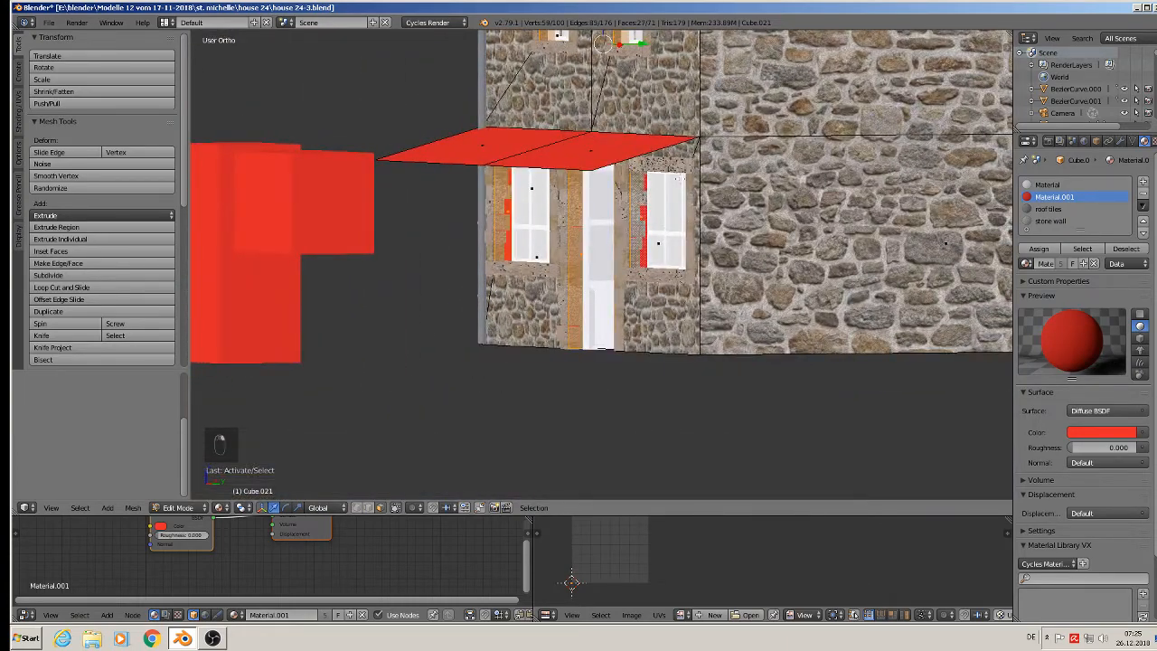
Unwrap the selected window and door reveals with Project From View from the side and assign them the stone wall material.
middle_click_drag(642, 217, 674, 213)
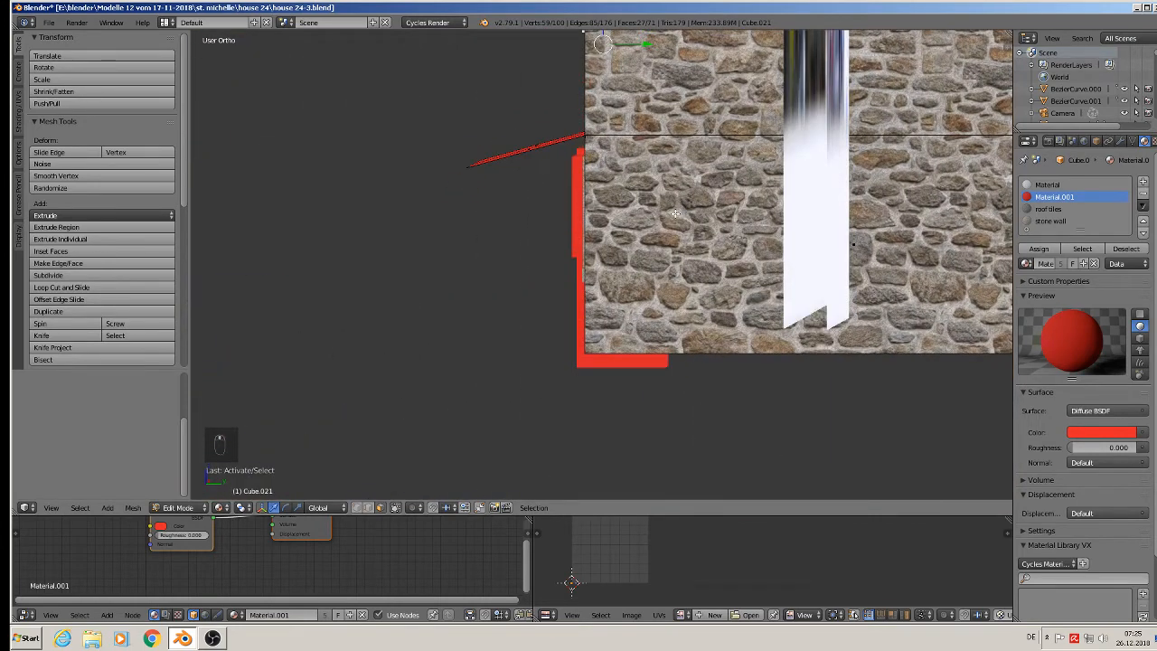
key("u")
left_click(674, 216)
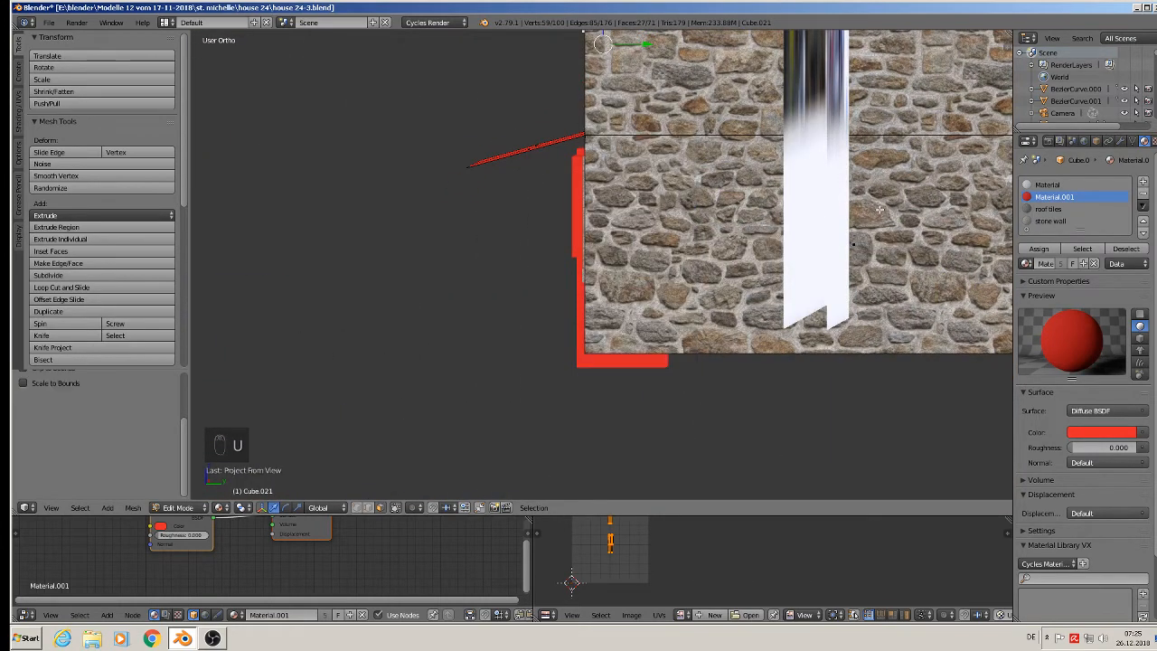
left_click(1050, 221)
left_click(1039, 248)
middle_click_drag(553, 190, 578, 259)
scroll(579, 244, "up", 2)
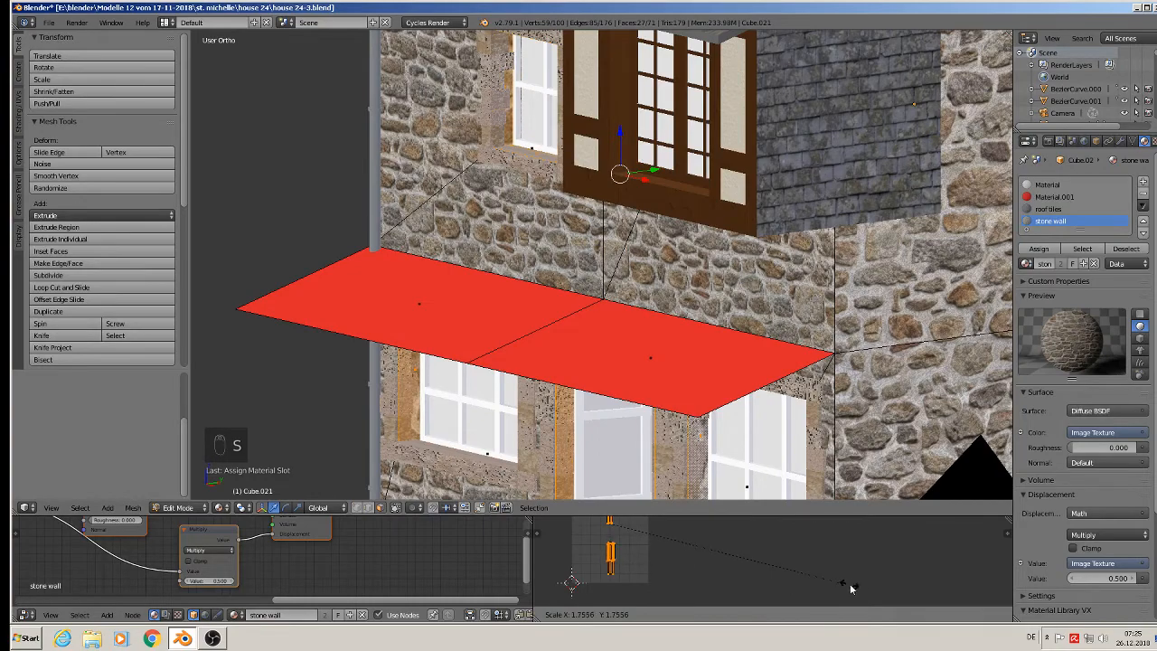
Scale up the UV layout of the window and door reveals and return to Object Mode.
left_click(542, 599)
key("Tab")
scroll(559, 234, "down", 2)
Deselect all objects and save the house file.
key("a")
key("a")
middle_click_drag(353, 338, 466, 320)
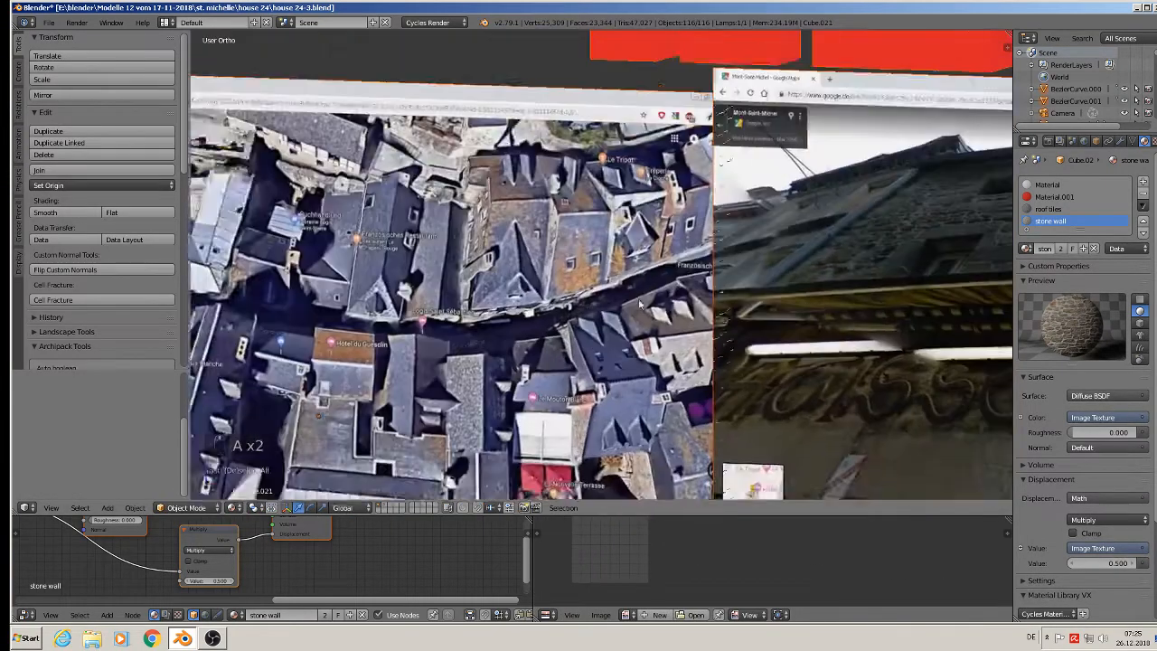
scroll(467, 320, "down", 6)
middle_click_drag(284, 335, 603, 233, "shift")
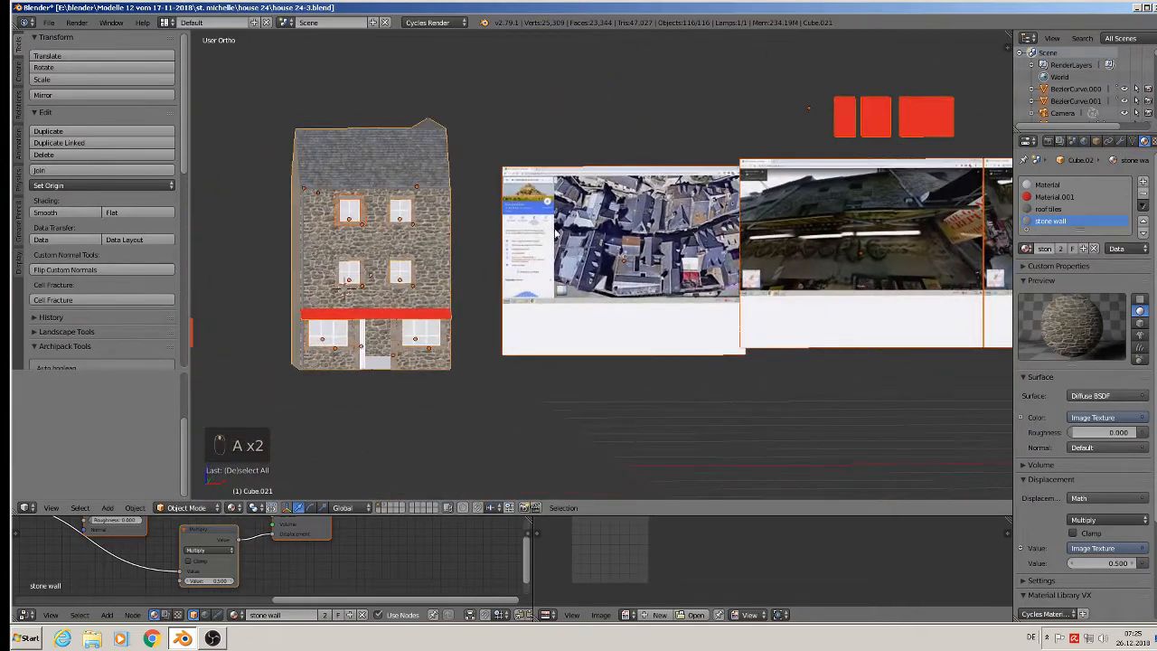
key("a")
middle_click_drag(511, 233, 456, 229)
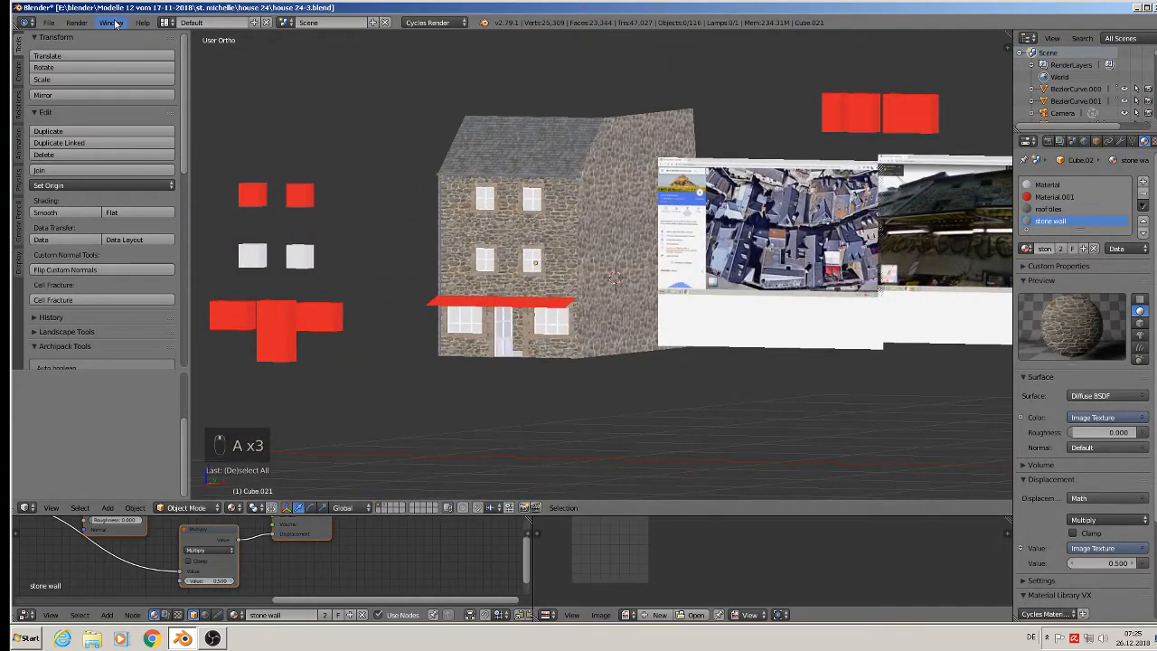
left_click(49, 22)
left_click(102, 121)
Select the three floor faces on the underside of the house body in Edit Mode.
scroll(570, 314, "up", 5)
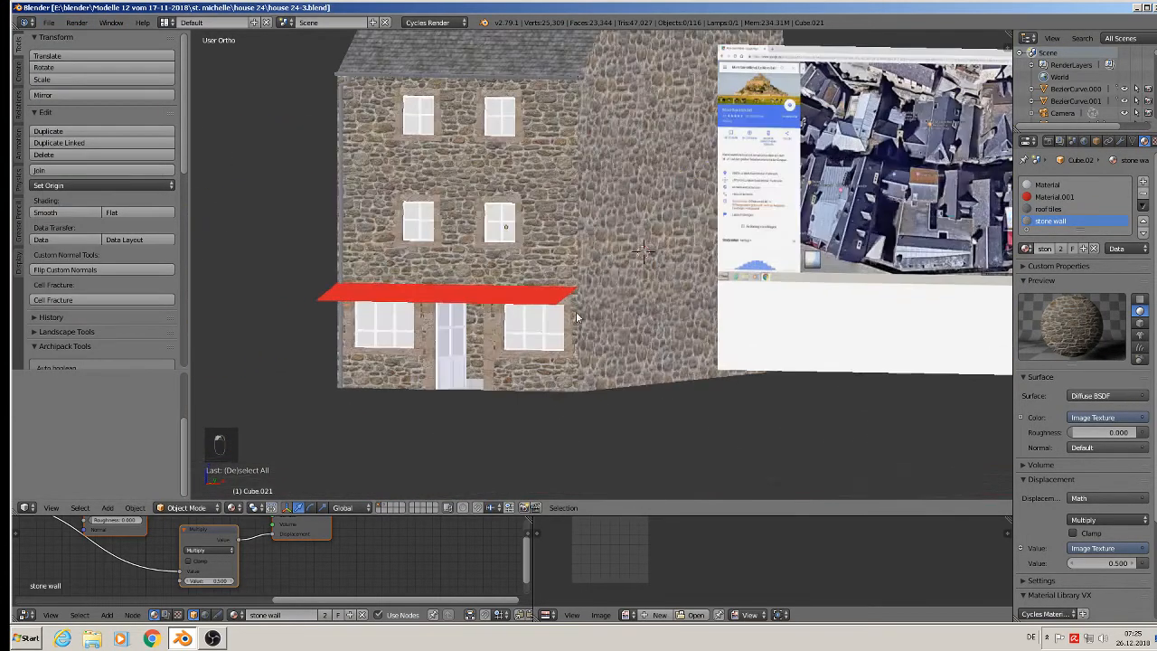
mouse_move(551, 262)
middle_mouse_down("shift")
mouse_move(581, 190)
mouse_move(567, 251)
middle_mouse_up("shift")
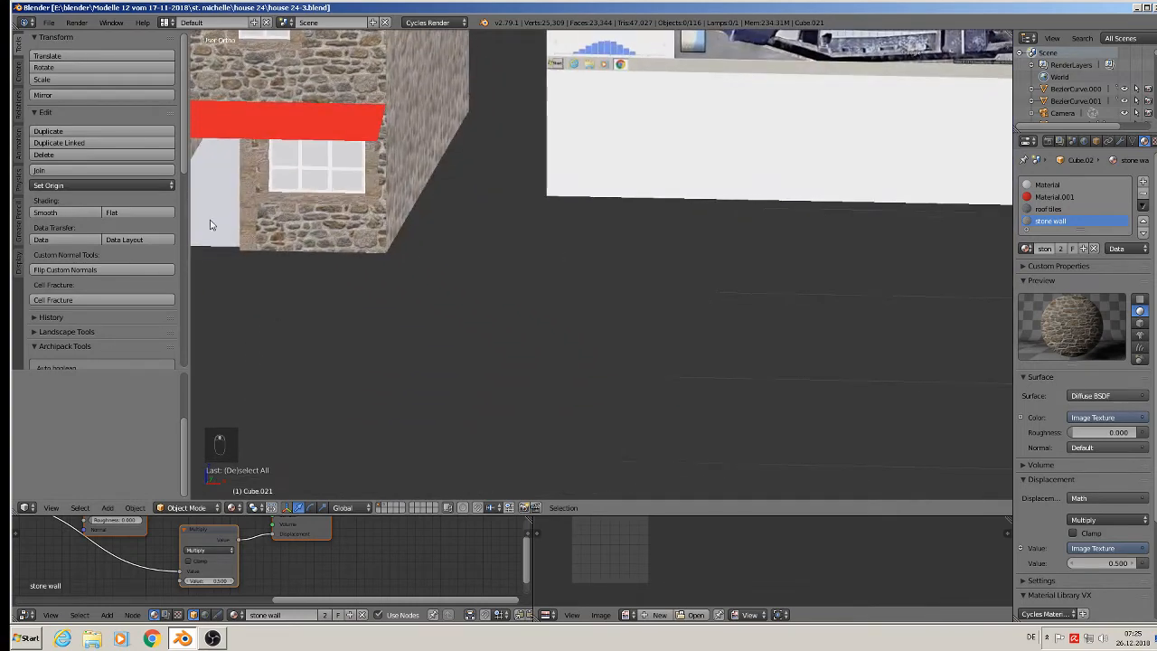
middle_click_drag(209, 219, 458, 210, "shift")
scroll(441, 221, "up", 3)
scroll(459, 214, "down", 2)
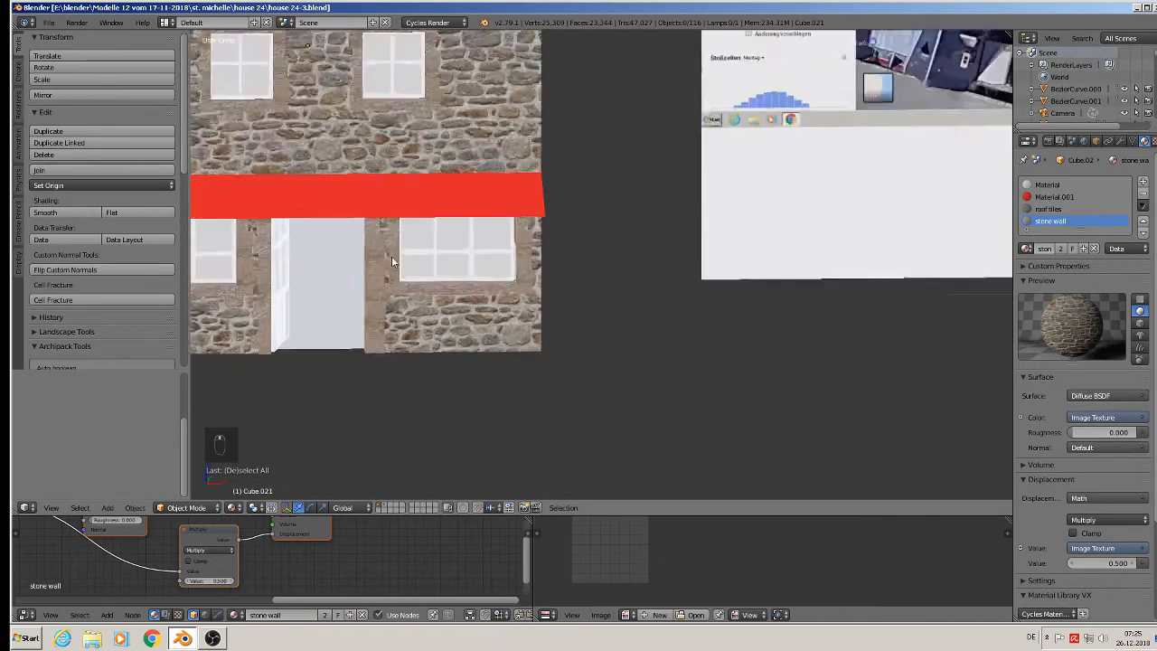
key("Tab")
right_click(342, 283)
middle_click_drag(342, 283, 461, 236)
right_click(390, 221, "shift")
right_click(456, 433, "shift")
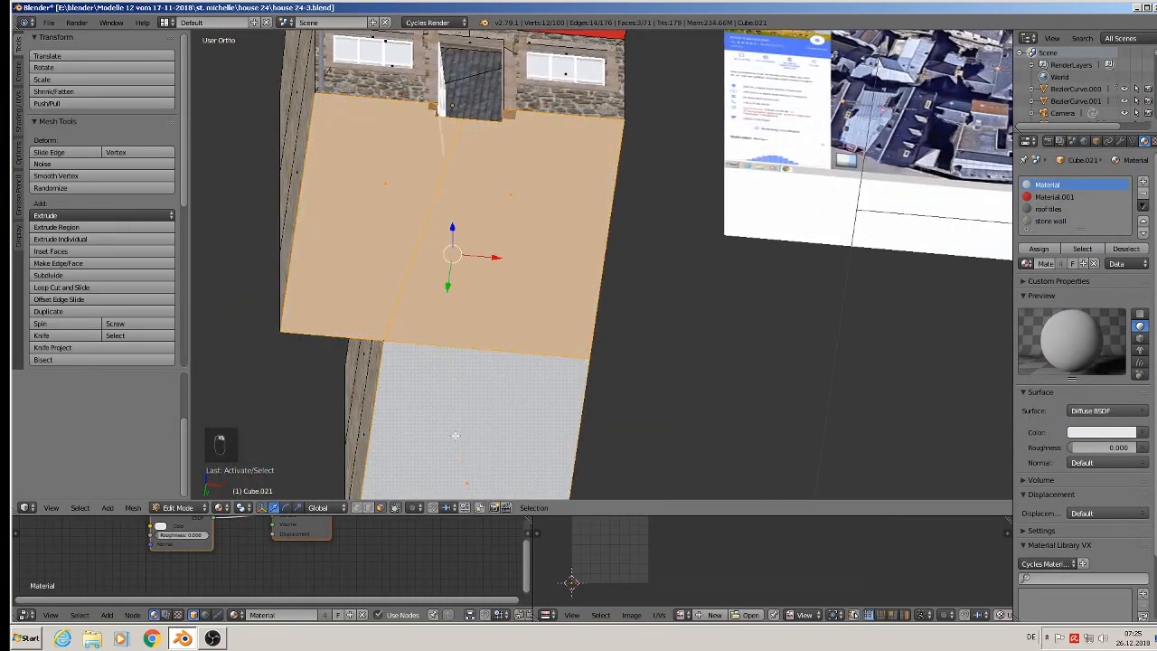
Unwrap the selected floor faces with Project From View from the top view.
middle_click_drag(526, 258, 560, 343)
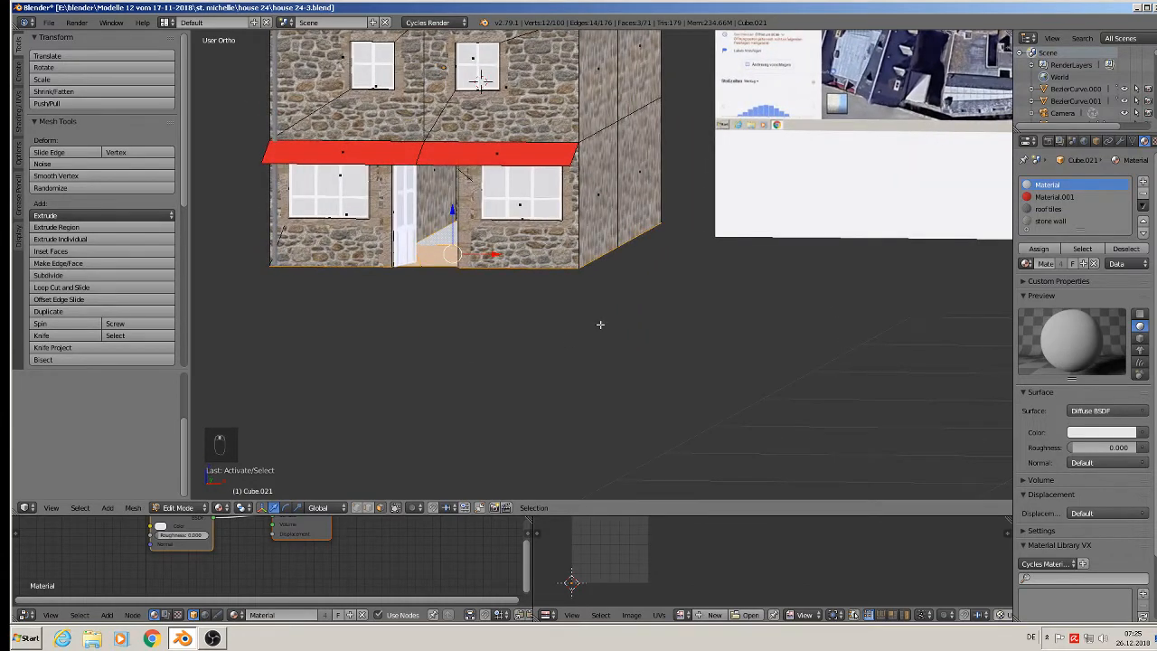
key("KP_7")
scroll(554, 309, "down", 2)
key("u")
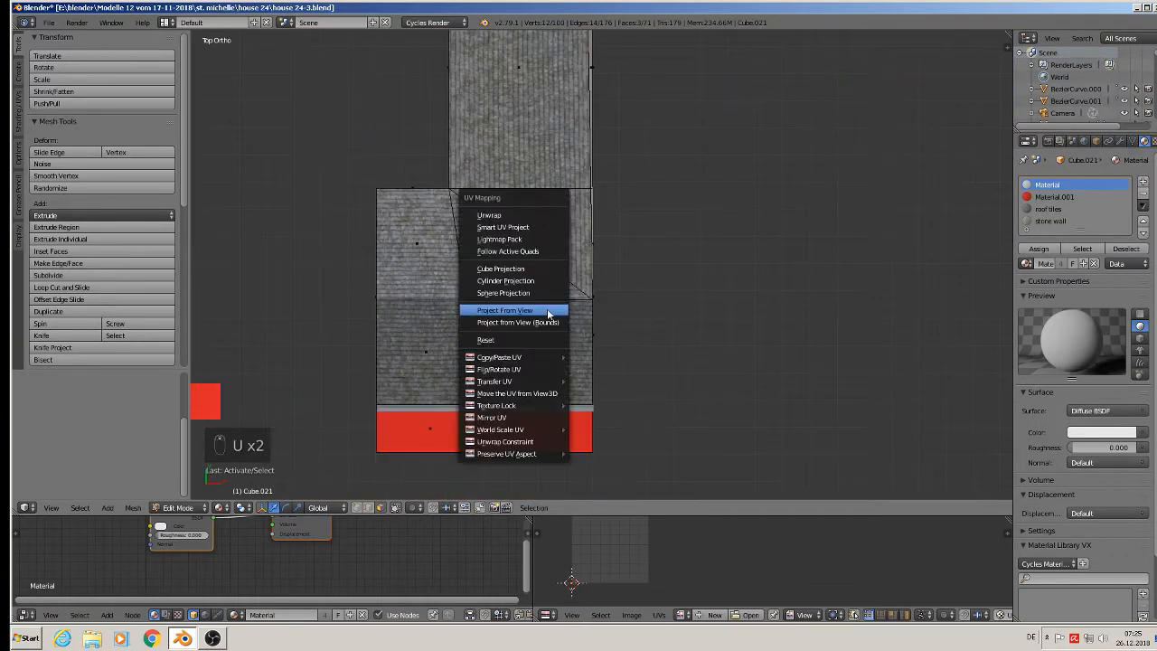
left_click(542, 310)
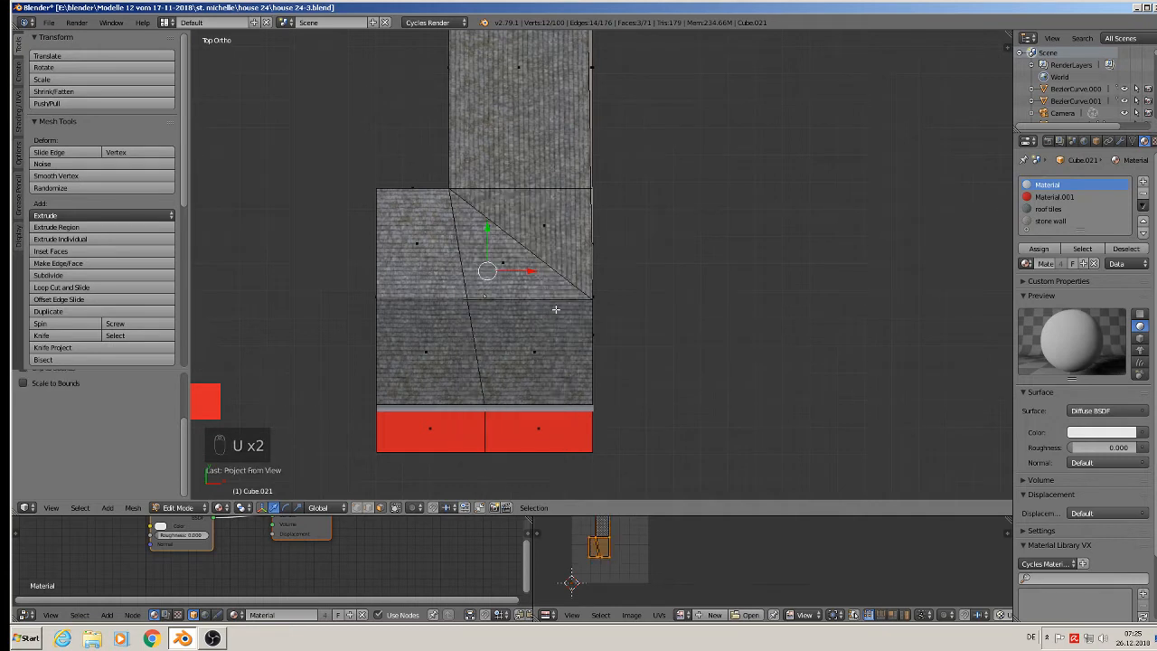
Add a material slot to the house body and load the existing wood material into it.
left_click(1143, 183)
left_click(1026, 263)
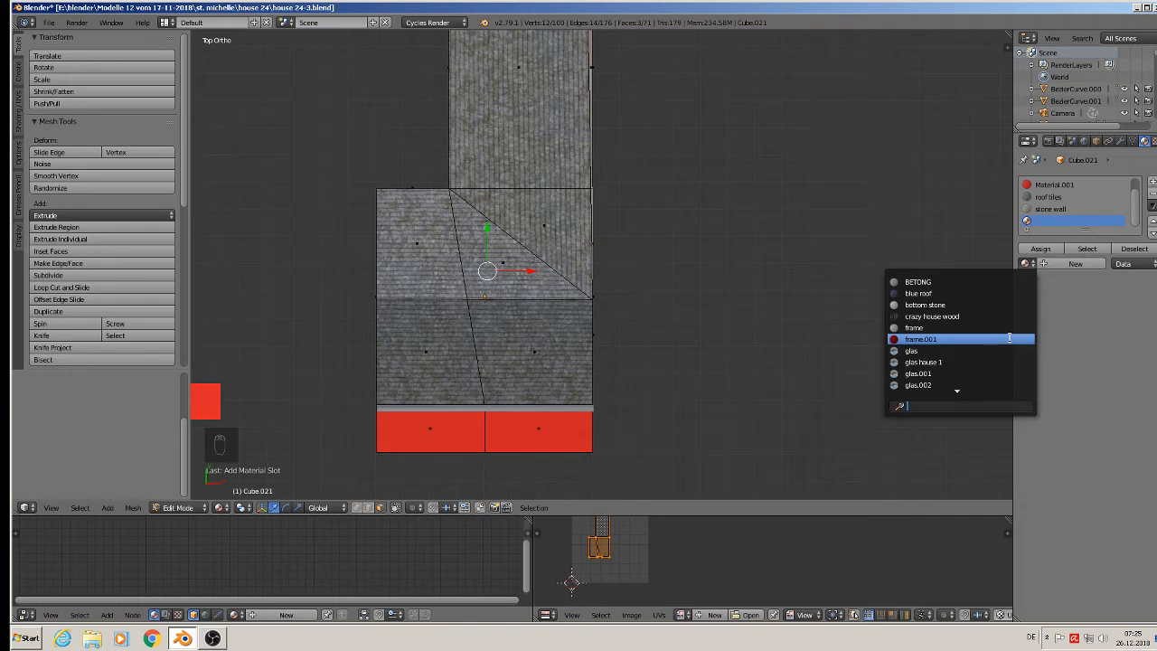
type("w")
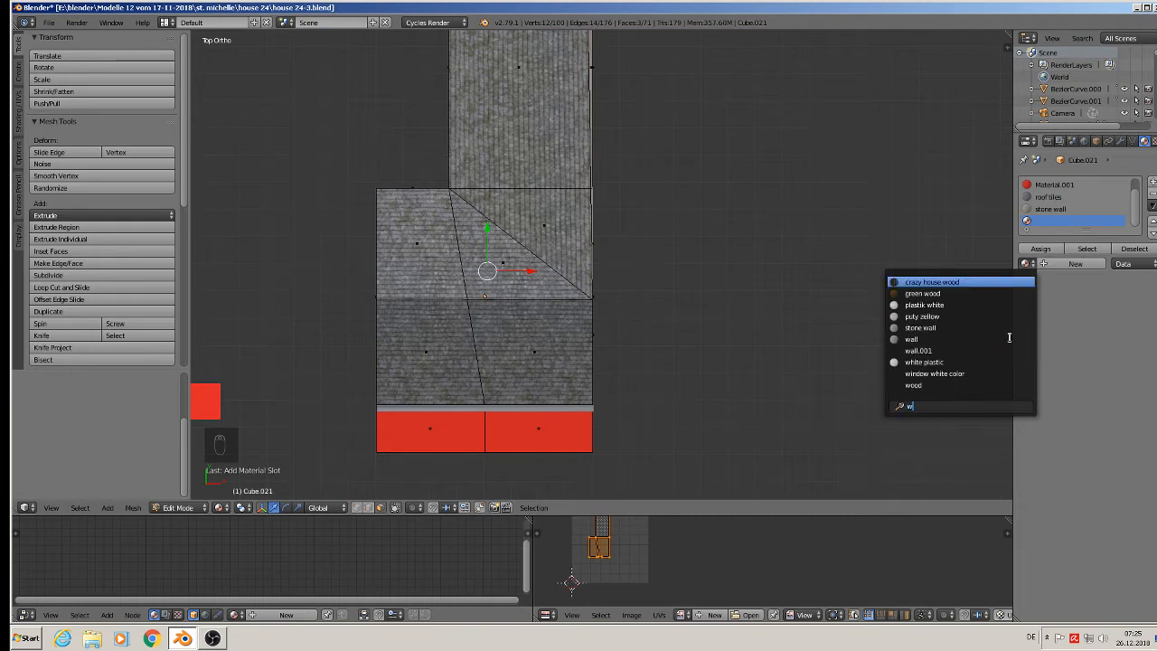
type("o")
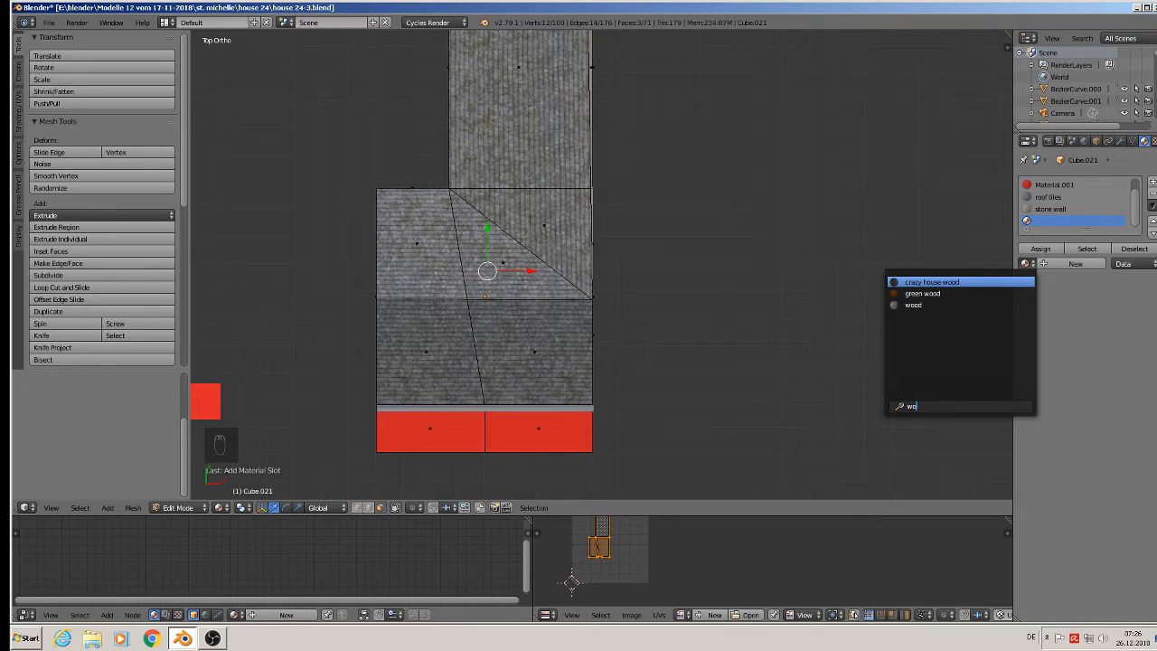
left_click(927, 305)
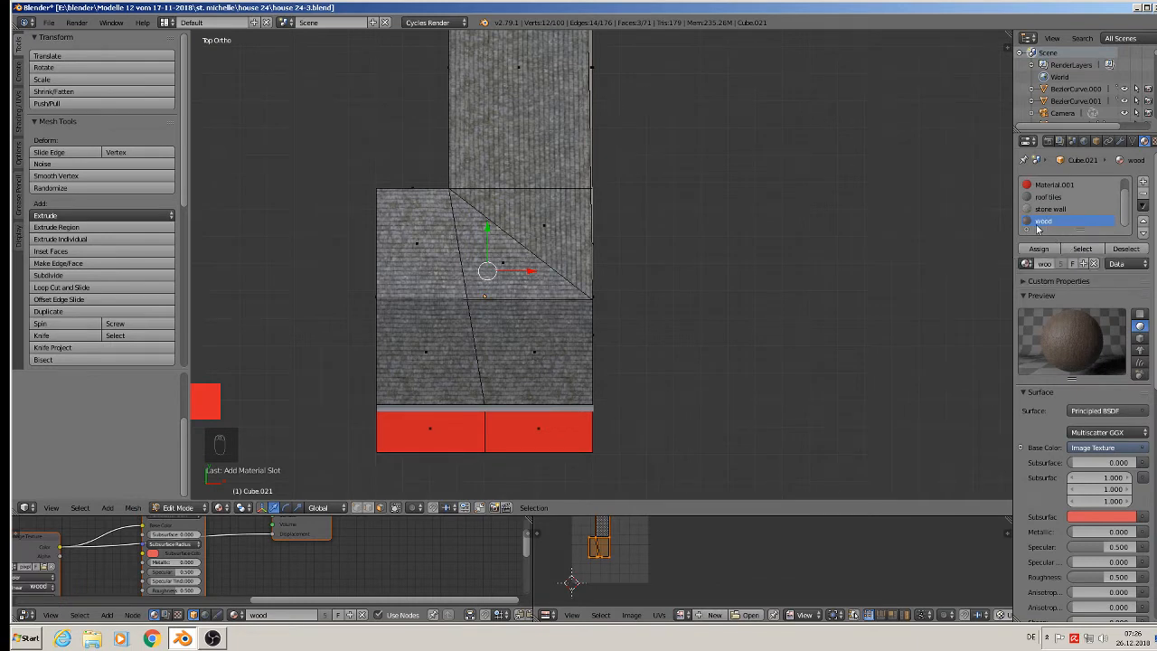
Replace the new slot's material with parkett and assign it to the selected floor faces.
left_click(1026, 264)
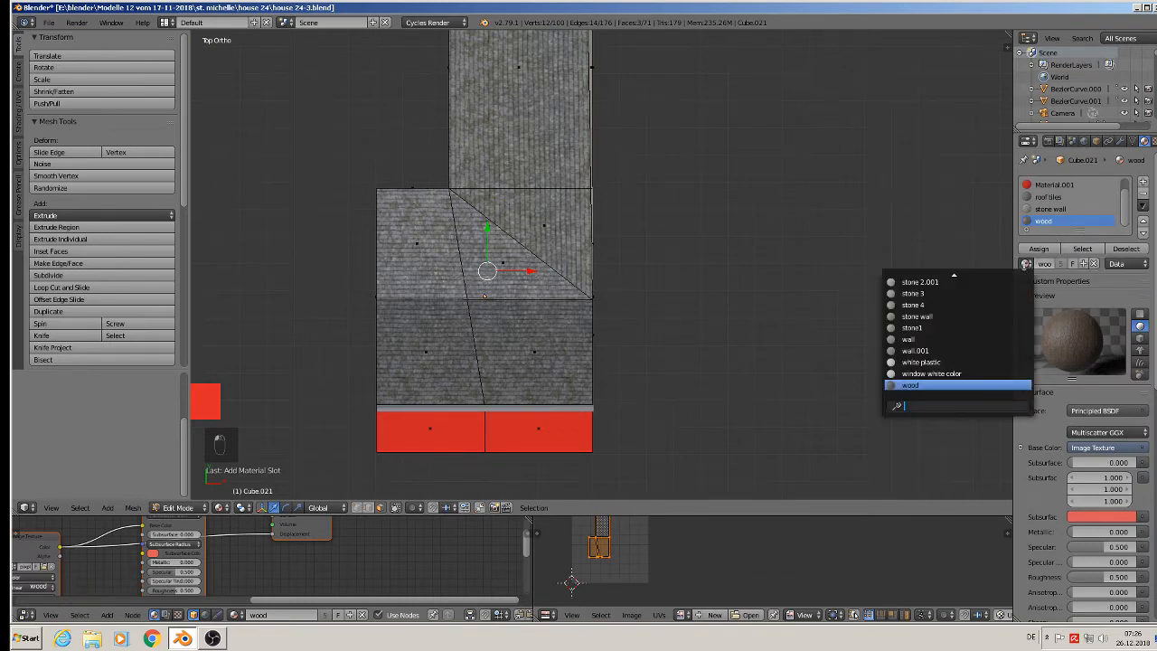
key("BackSpace")
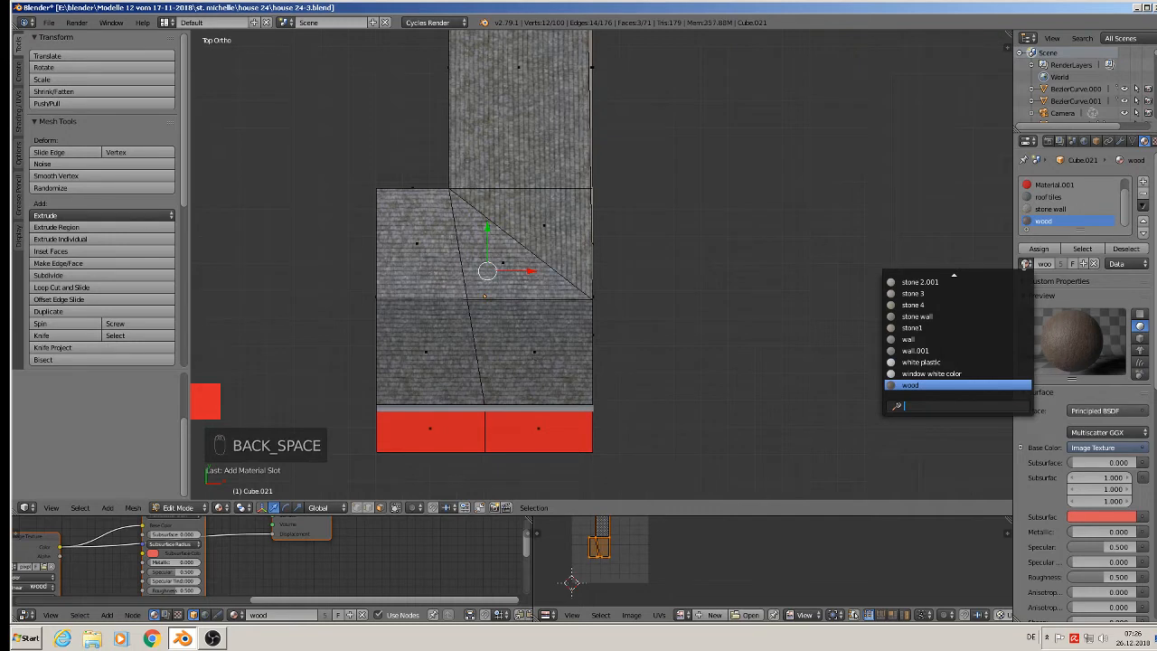
type("pa")
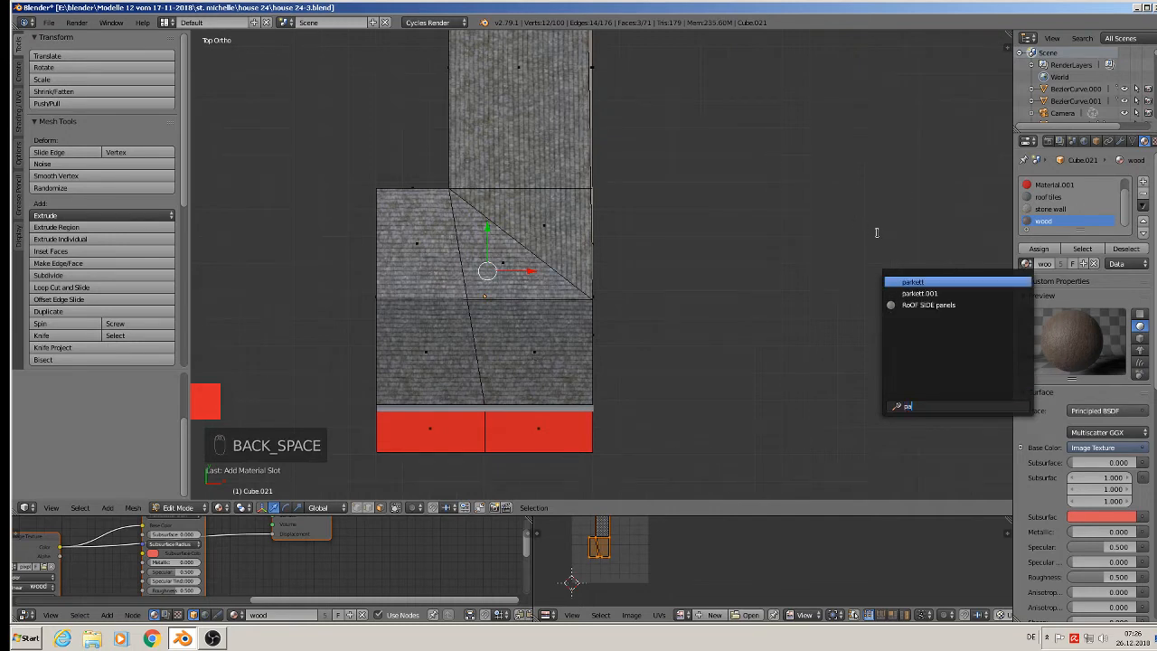
left_click(918, 283)
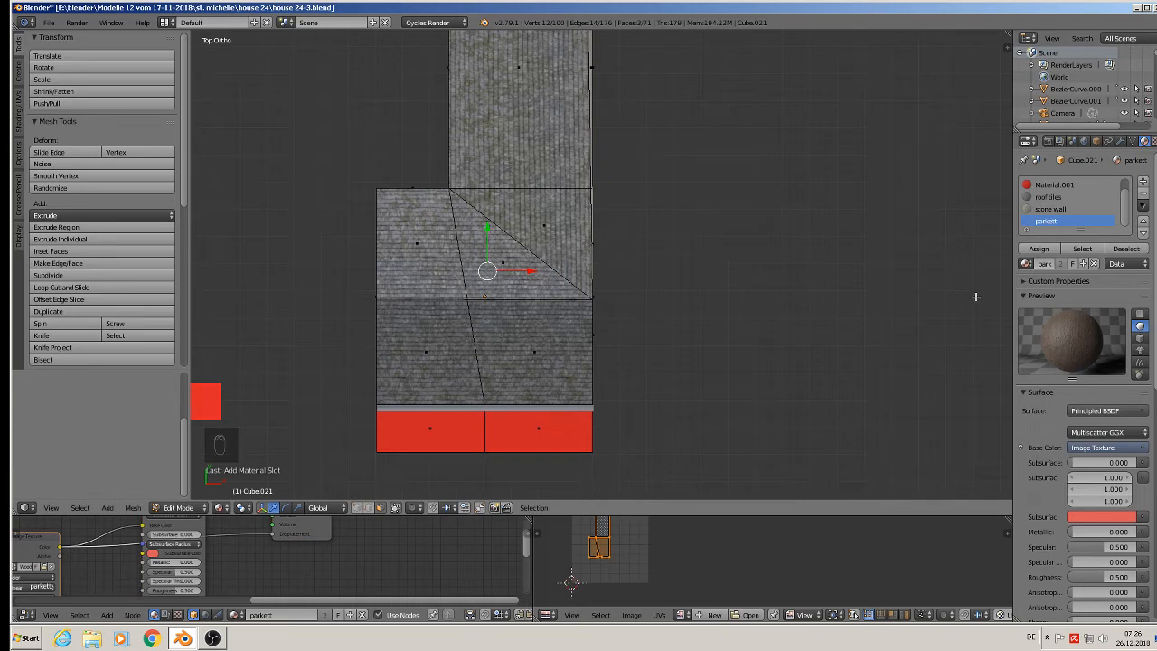
left_click(1046, 249)
Scale up the floor faces' UV layout so the parquet grain behind the door opening becomes finer.
middle_click_drag(752, 381, 726, 269)
scroll(519, 291, "up", 3)
middle_click_drag(520, 291, 535, 304)
scroll(534, 304, "up", 3)
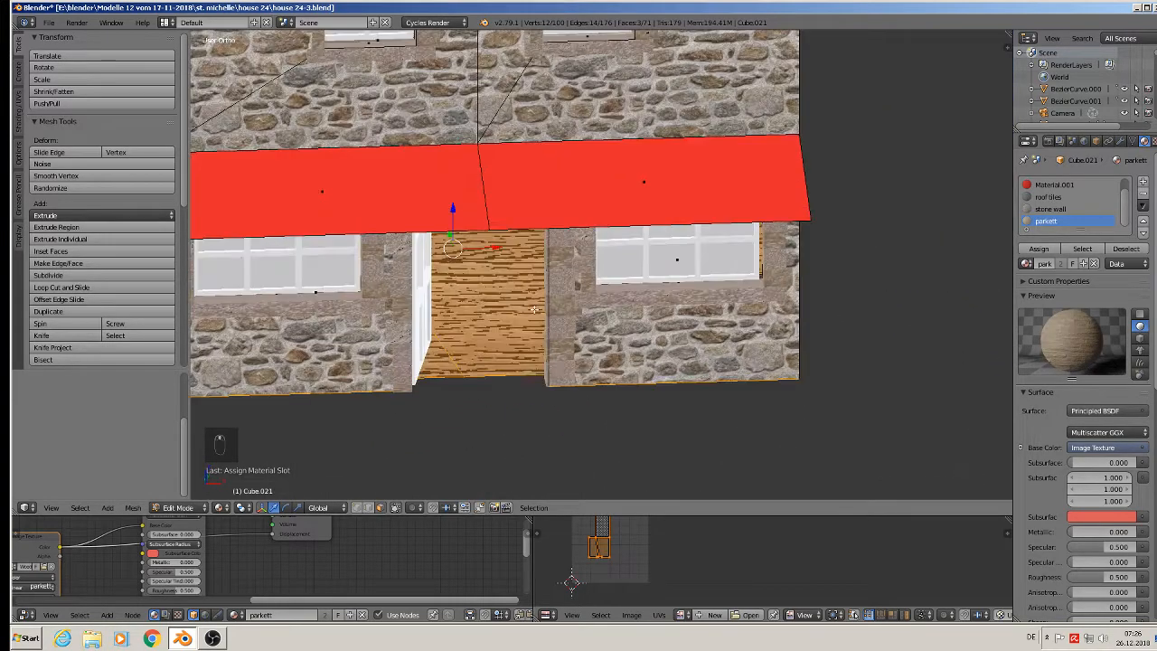
key("s")
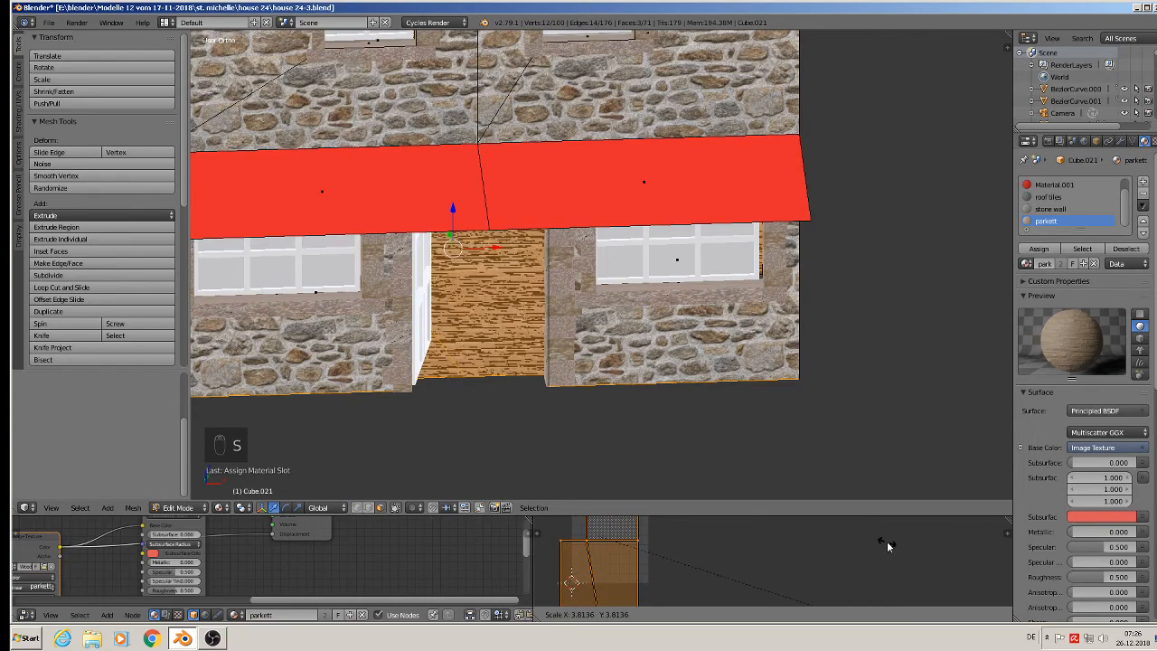
left_click(959, 565)
Return to Object Mode, deselect all objects and save the house file again.
key("Tab")
middle_click_drag(795, 383, 653, 300)
scroll(678, 391, "down", 2)
scroll(678, 392, "down", 2)
key("a")
key("a")
key("a")
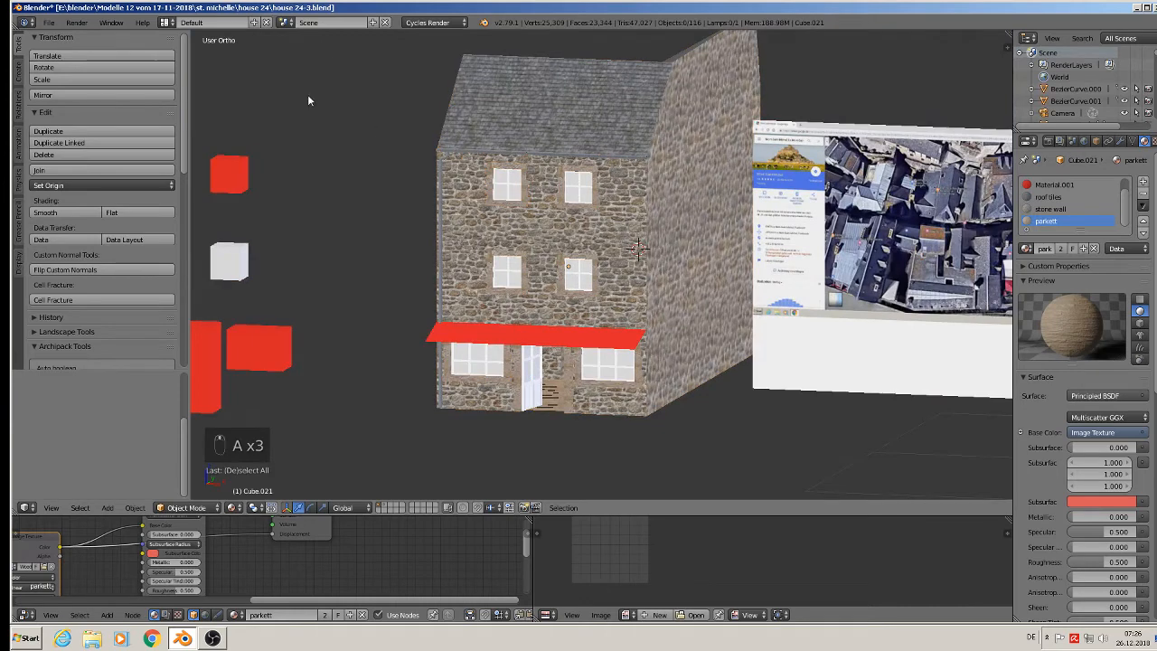
left_click(49, 23)
left_click(62, 115)
Preview the house front in Rendered shading and switch the viewport back to Material shading.
scroll(374, 199, "up", 1)
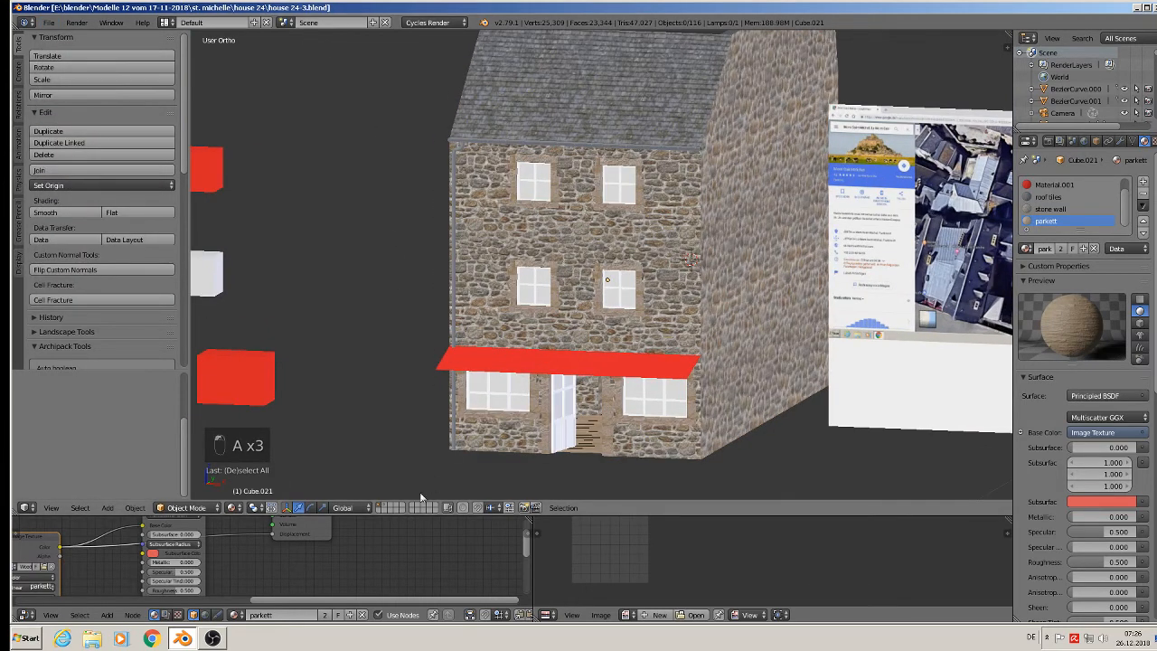
left_click(231, 508)
left_click(256, 427)
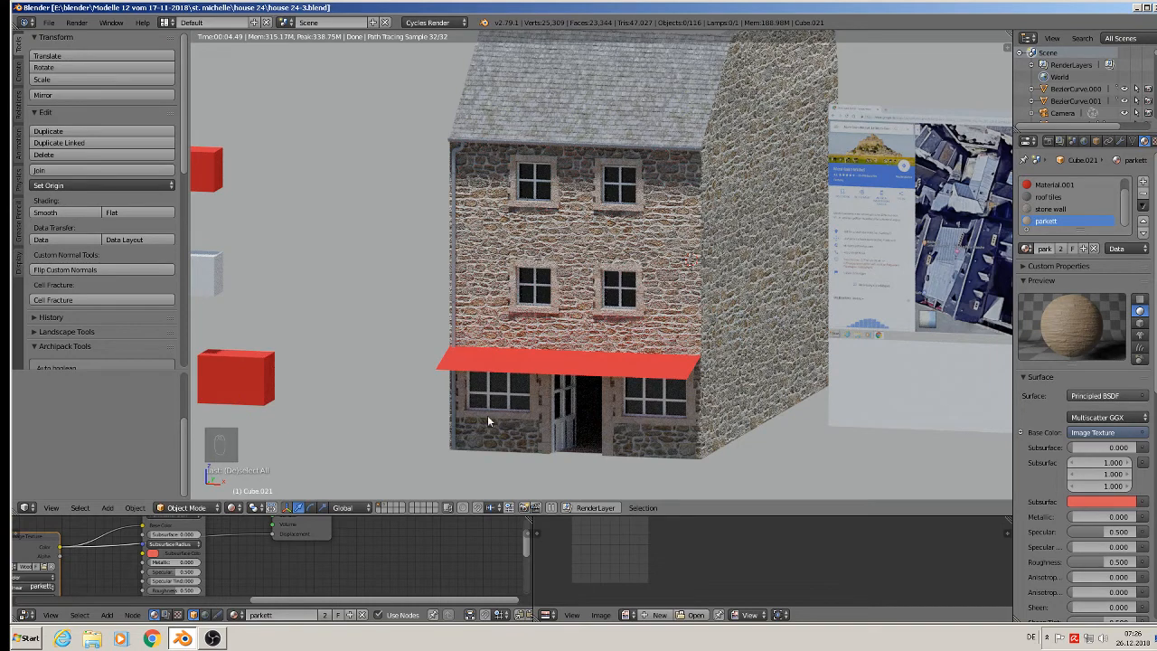
left_click(231, 507)
left_click(250, 460)
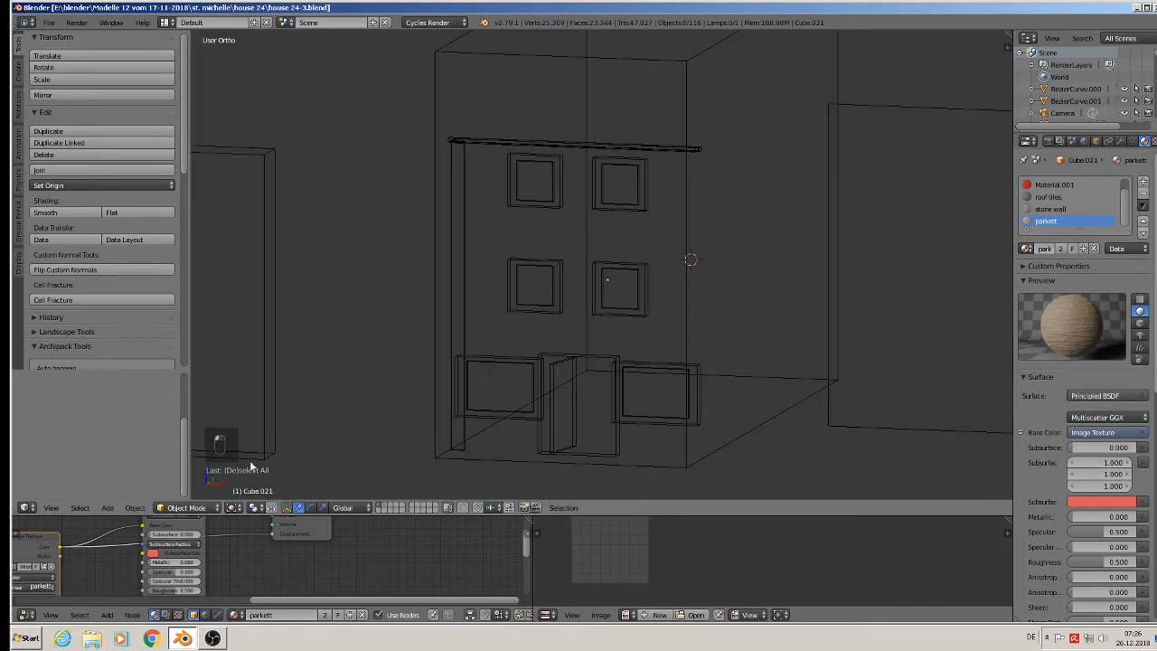
left_click(232, 508)
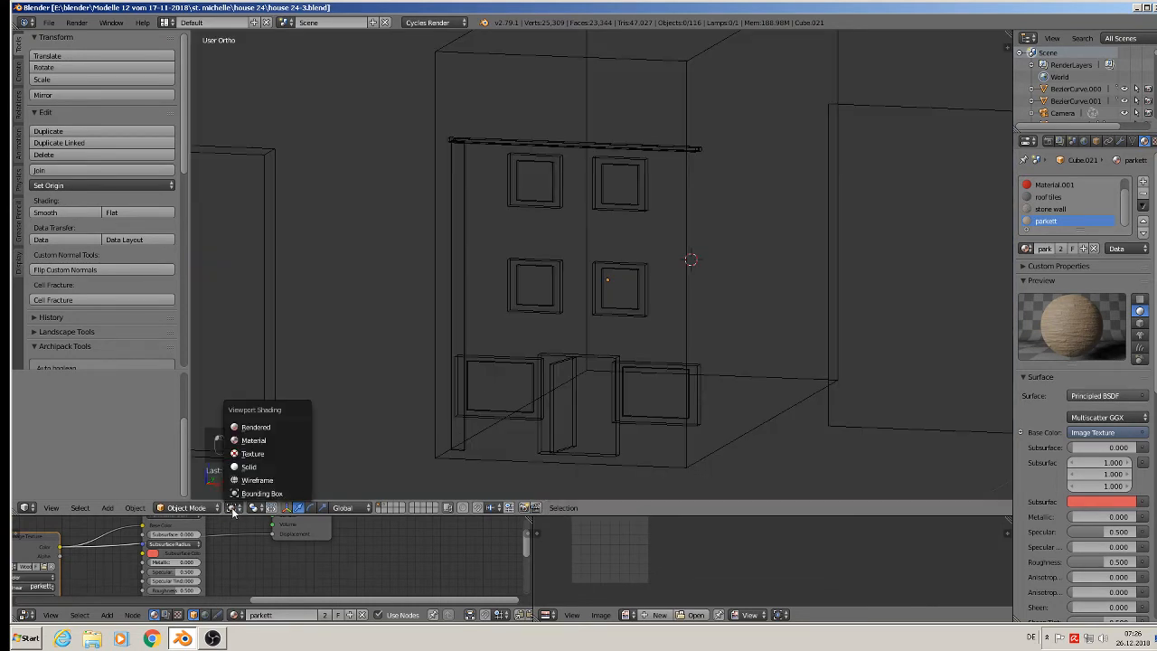
left_click(258, 439)
Select the open front door leaf and enter Edit Mode on it.
scroll(587, 425, "up", 3)
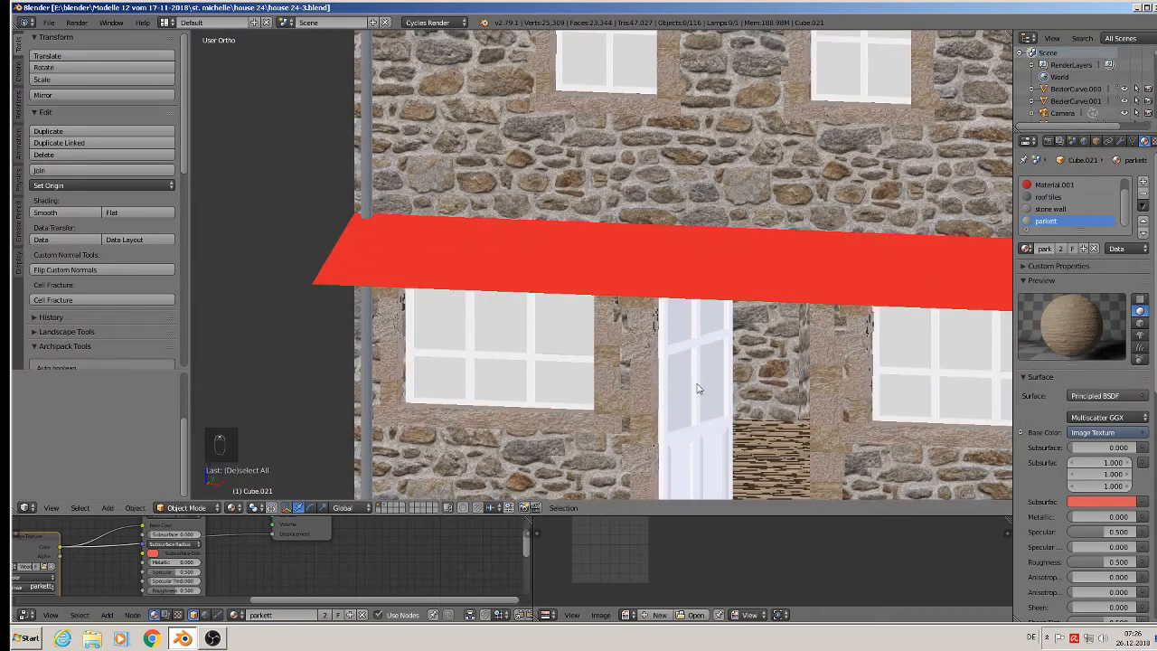
scroll(696, 388, "up", 2)
scroll(628, 336, "up", 4)
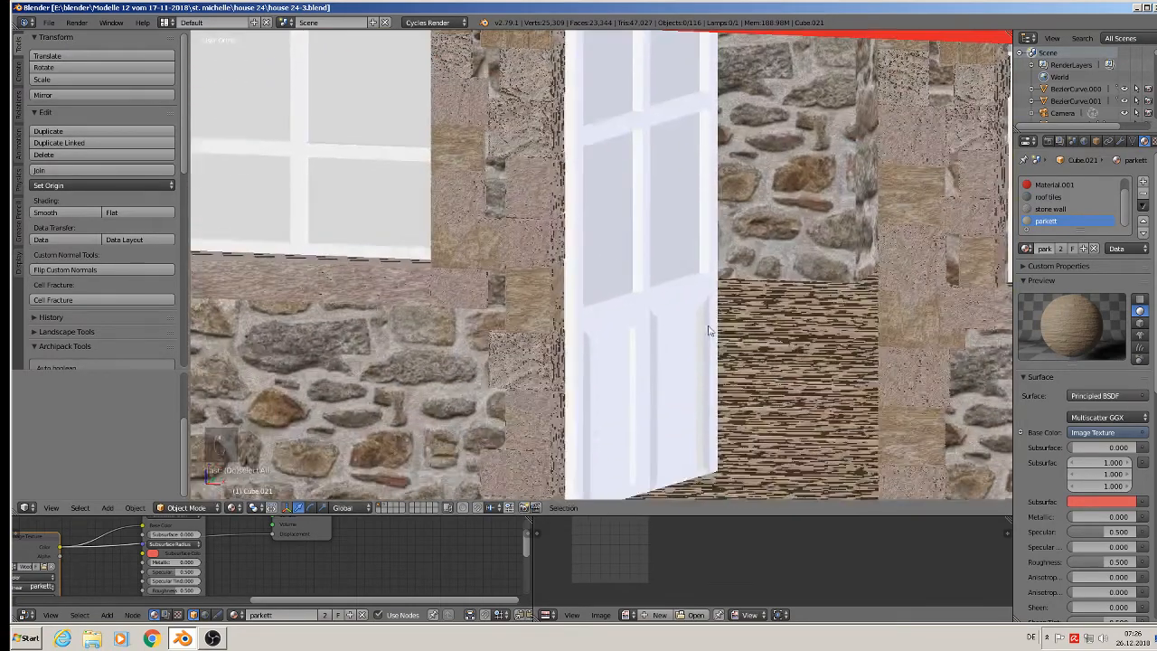
scroll(707, 339, "up", 2)
right_click(676, 291)
key("Tab")
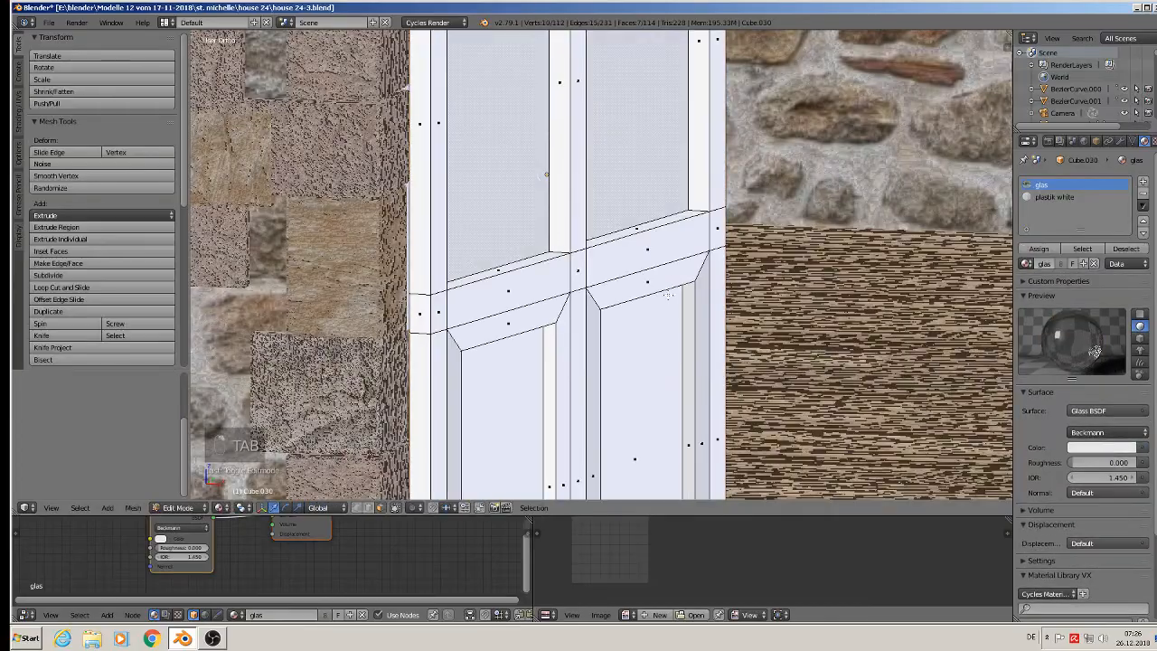
Select the door leaf's entire mesh and recalculate its normals.
middle_click_drag(669, 295, 710, 340)
middle_click_drag(683, 379, 677, 294, "shift")
scroll(710, 262, "up", 2)
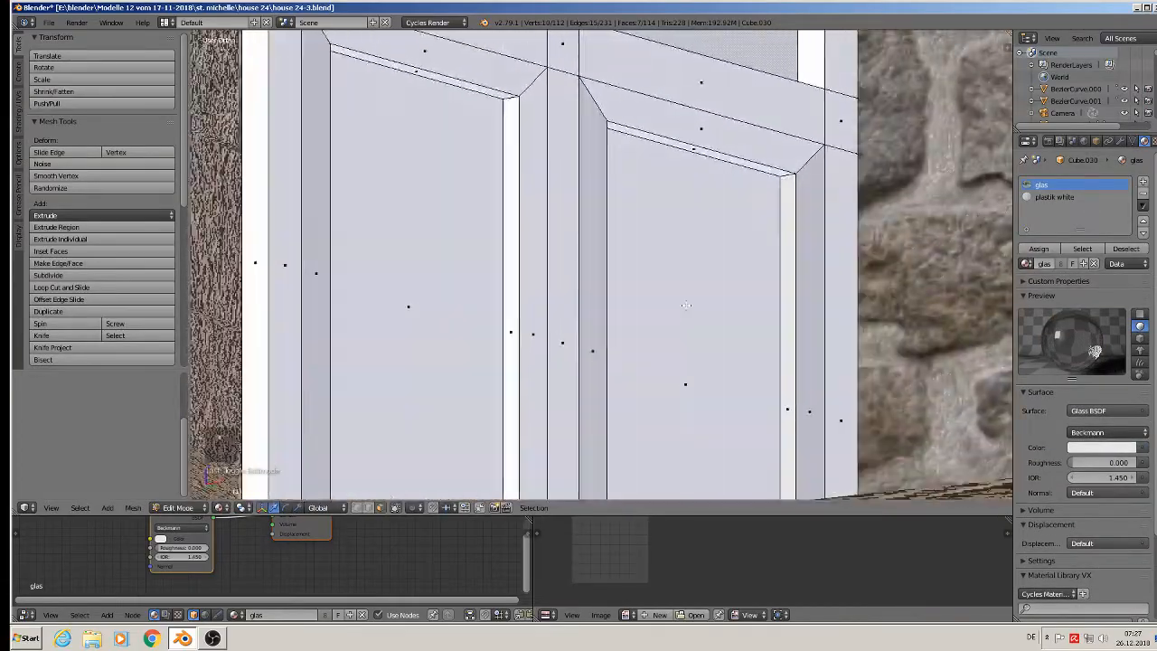
scroll(676, 297, "down", 2)
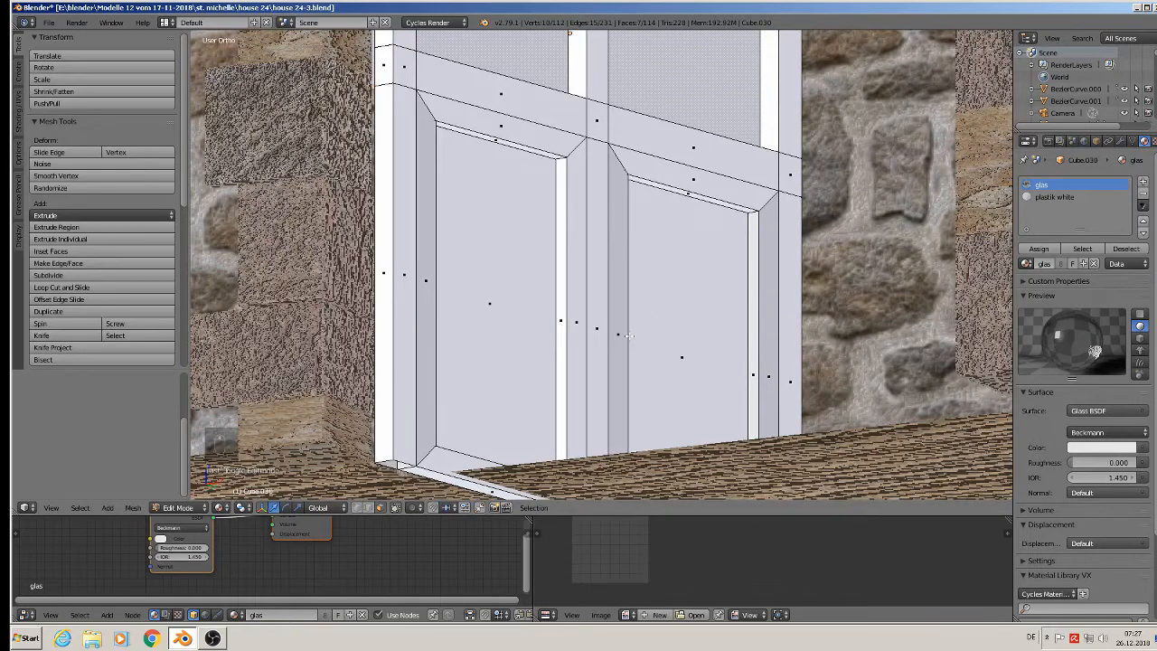
key("a")
key("a")
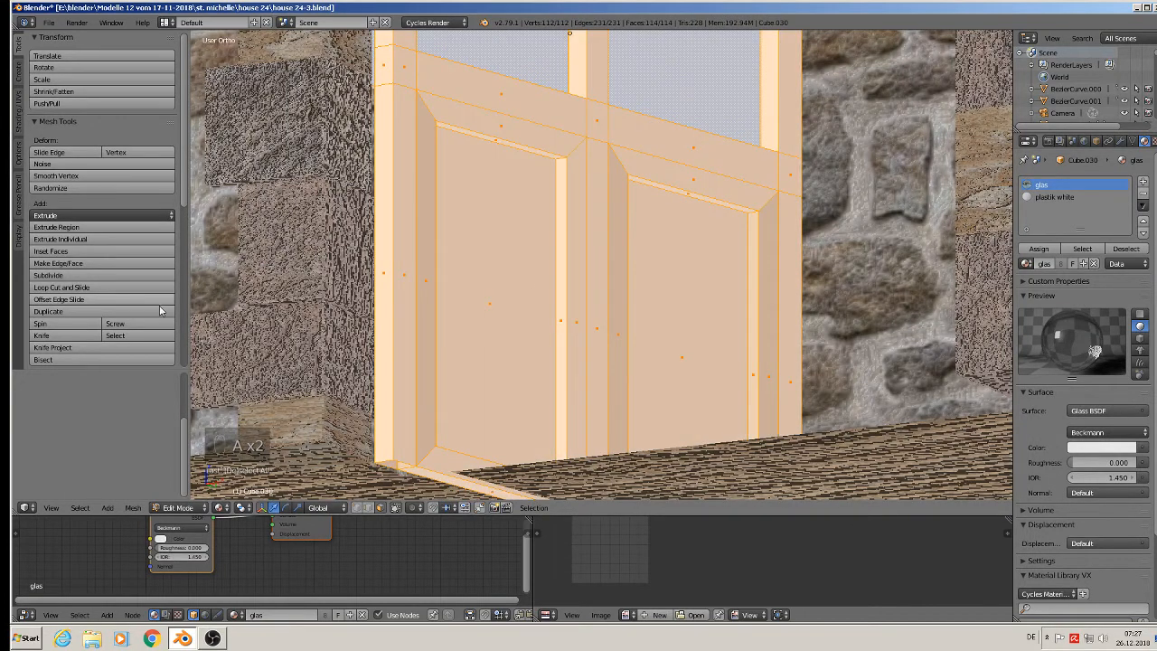
left_click(18, 120)
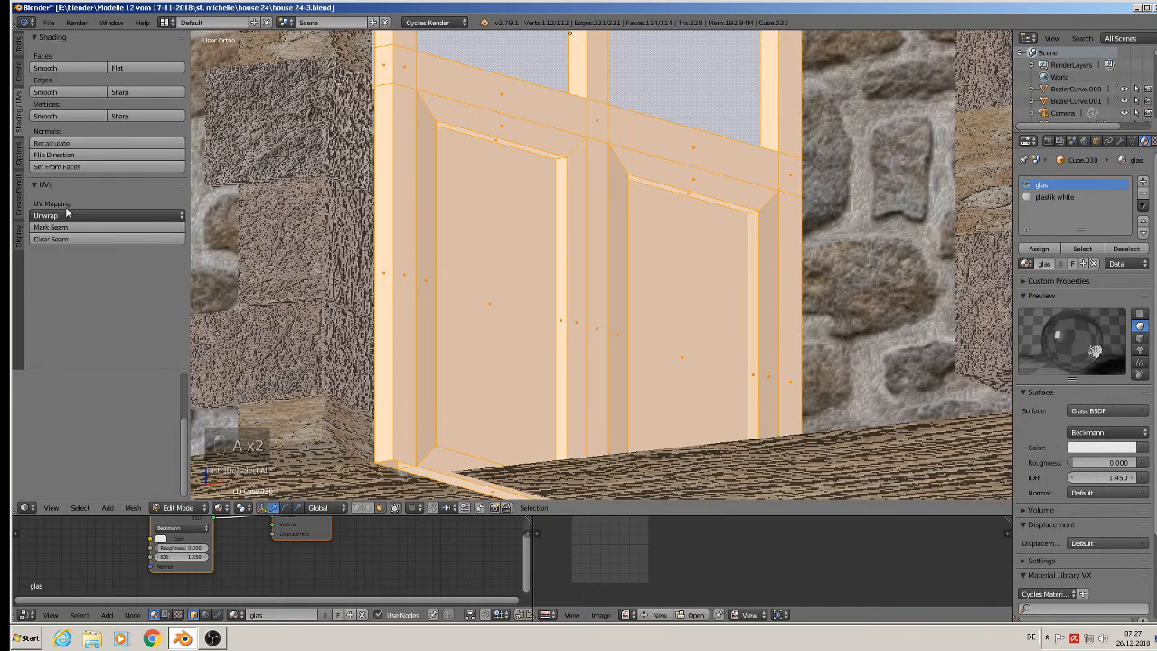
left_click(77, 146)
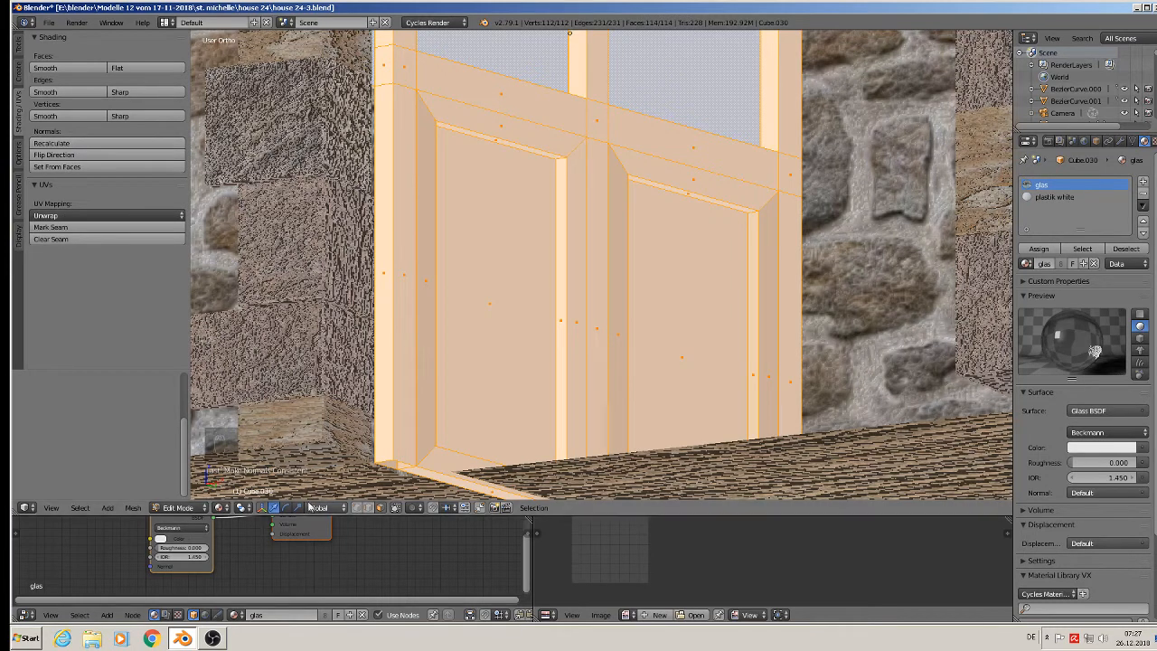
Switch the viewport to Rendered shading to examine the door's lower panels.
left_click(221, 507)
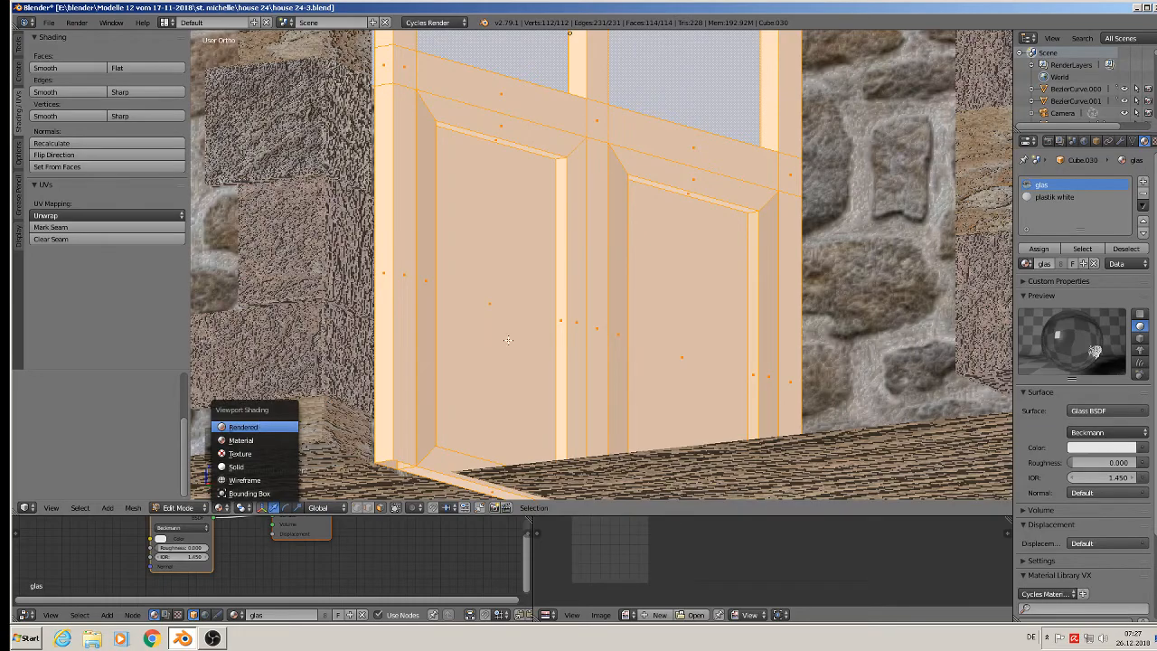
key("Return")
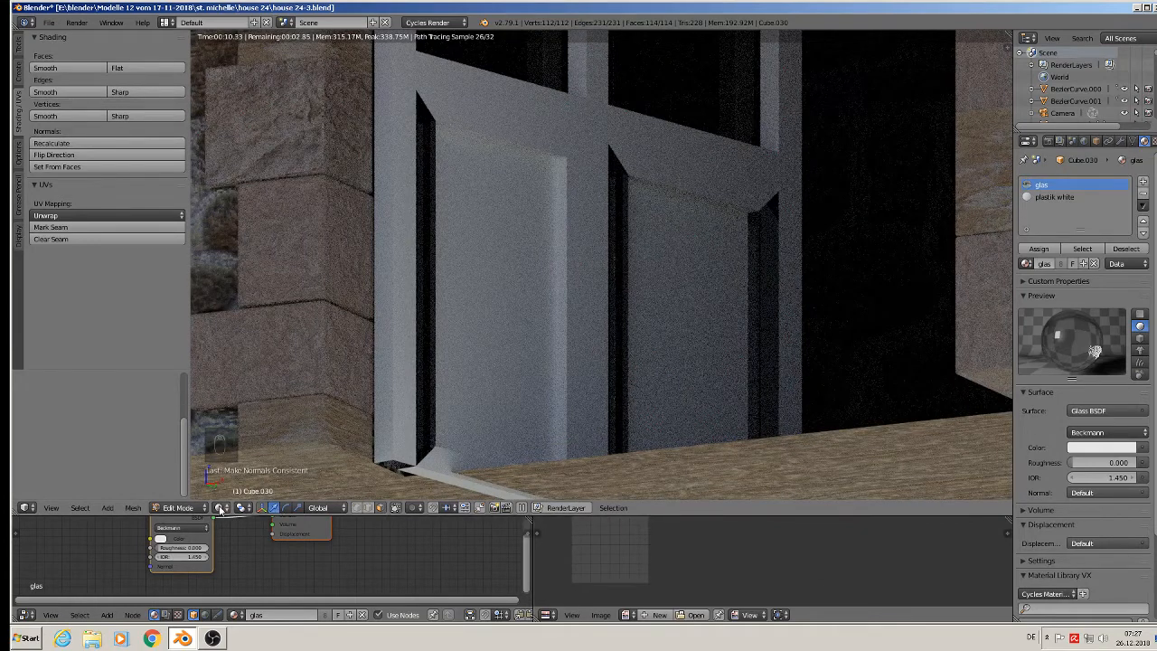
Switch the viewport to Solid shading, deselect the door leaf's mesh and examine its lower panels.
left_click(220, 508)
left_click(254, 438)
left_click(219, 507)
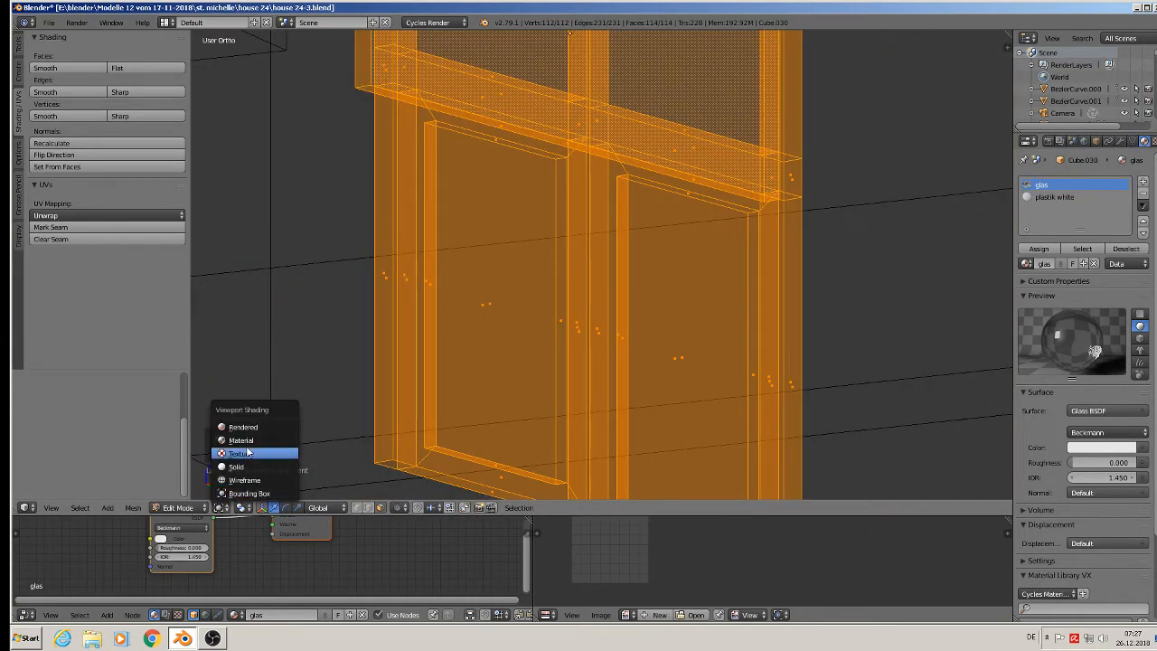
left_click(238, 467)
key("KP_1")
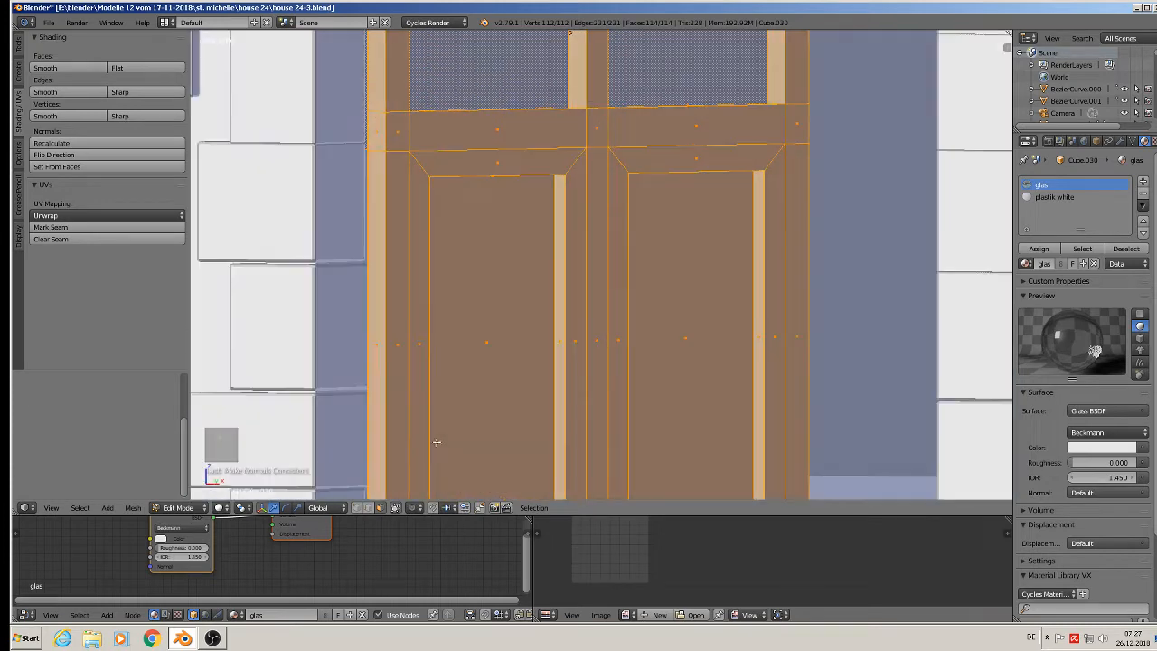
key("a")
middle_click_drag(505, 412, 574, 378)
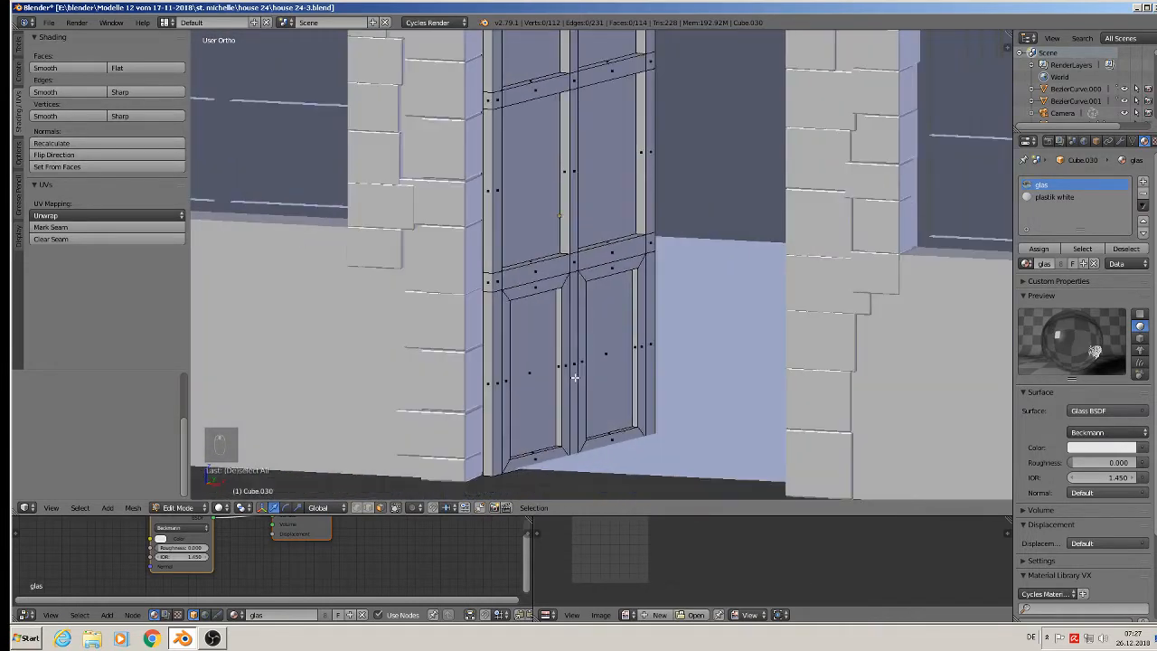
Leave Edit Mode on the door leaf, switch the viewport to Material shading and deselect everything.
scroll(575, 378, "down", 3)
key("a")
scroll(578, 381, "down", 4)
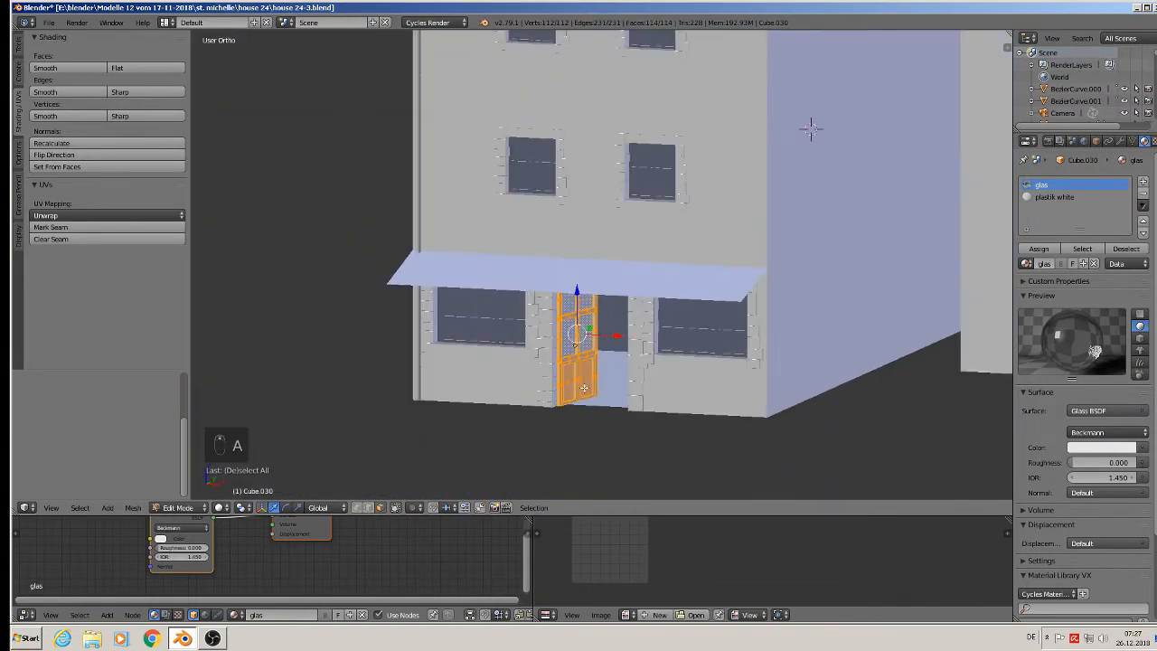
scroll(584, 389, "down", 2)
key("a")
key("a")
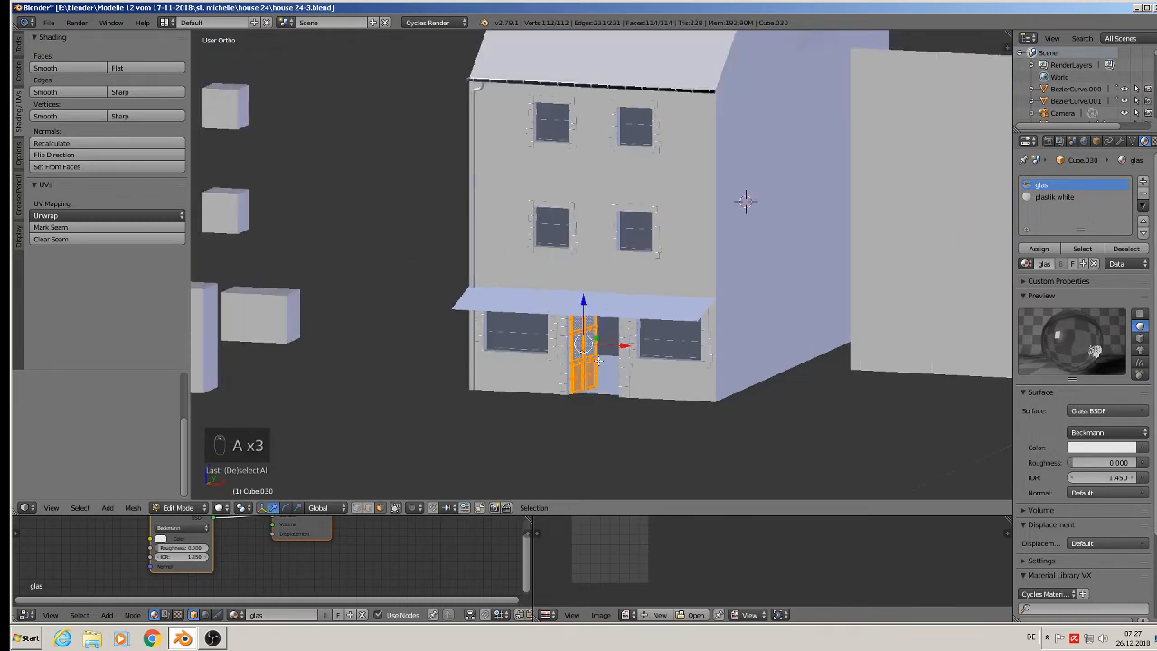
key("a")
key("Tab")
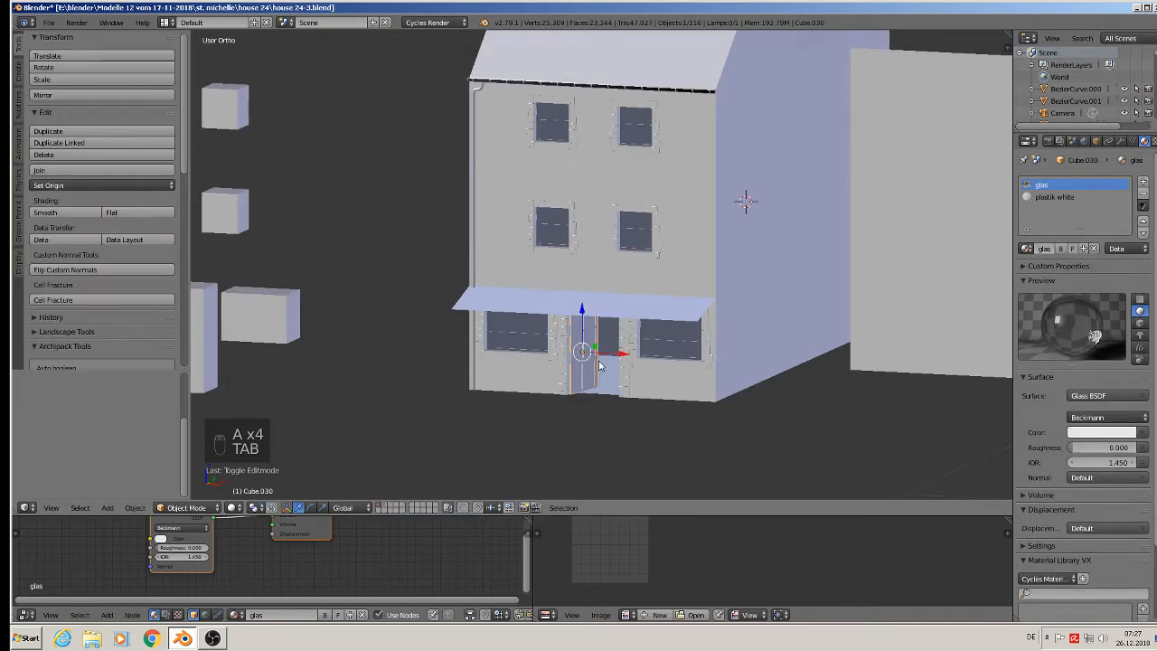
left_click(234, 506)
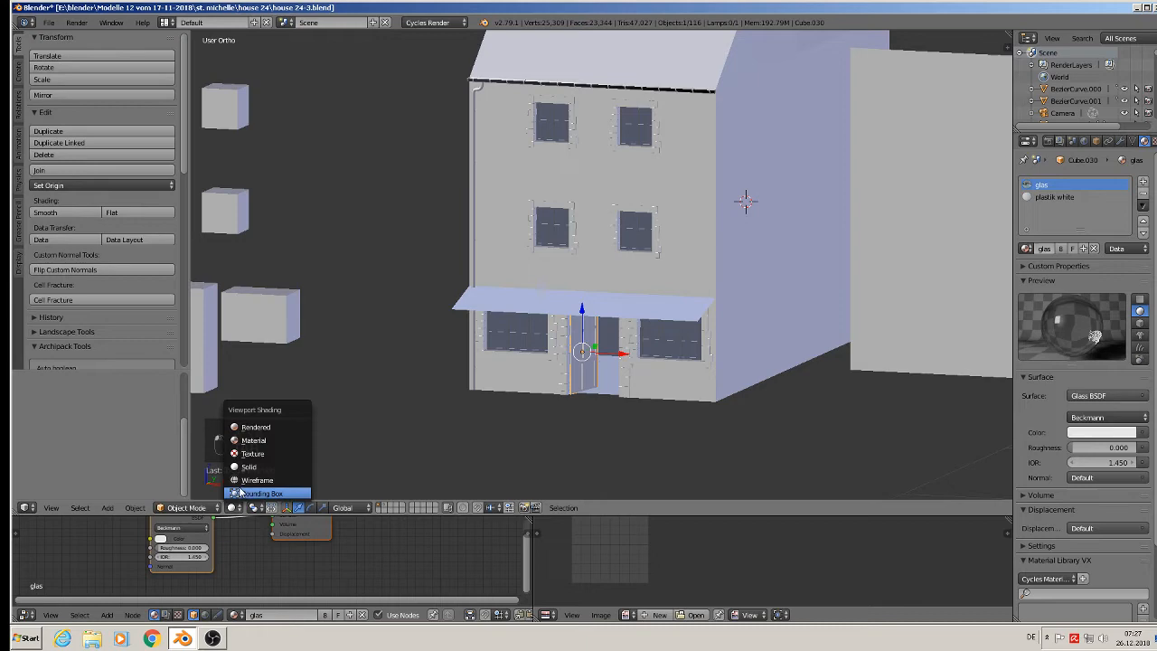
left_click(258, 440)
middle_click_drag(638, 275, 503, 338, "shift")
key("a")
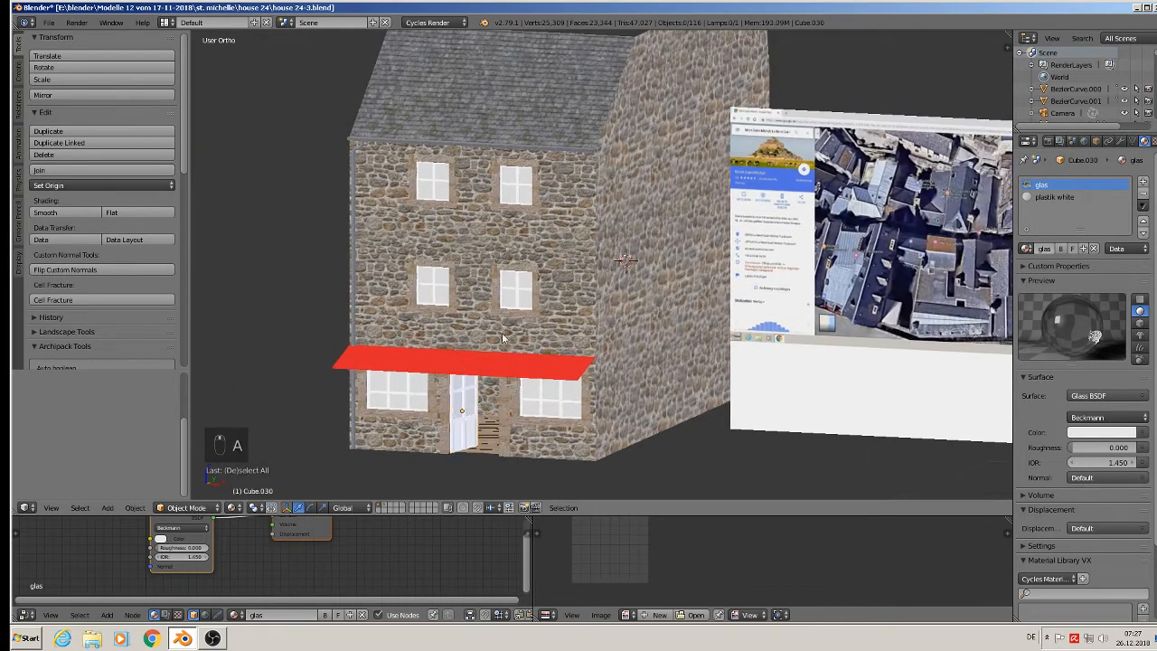
Enter Edit Mode on the open door leaf and select all faces that use the plastik white material.
scroll(341, 278, "up", 1)
right_click(461, 423)
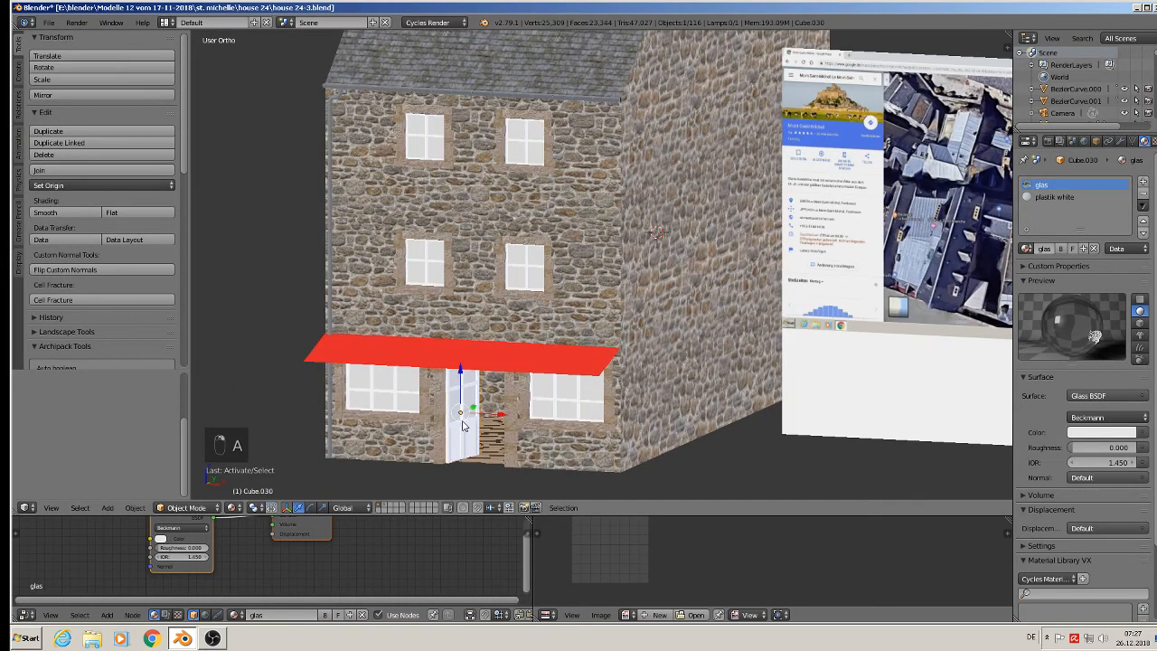
key("Tab")
scroll(461, 425, "up", 2)
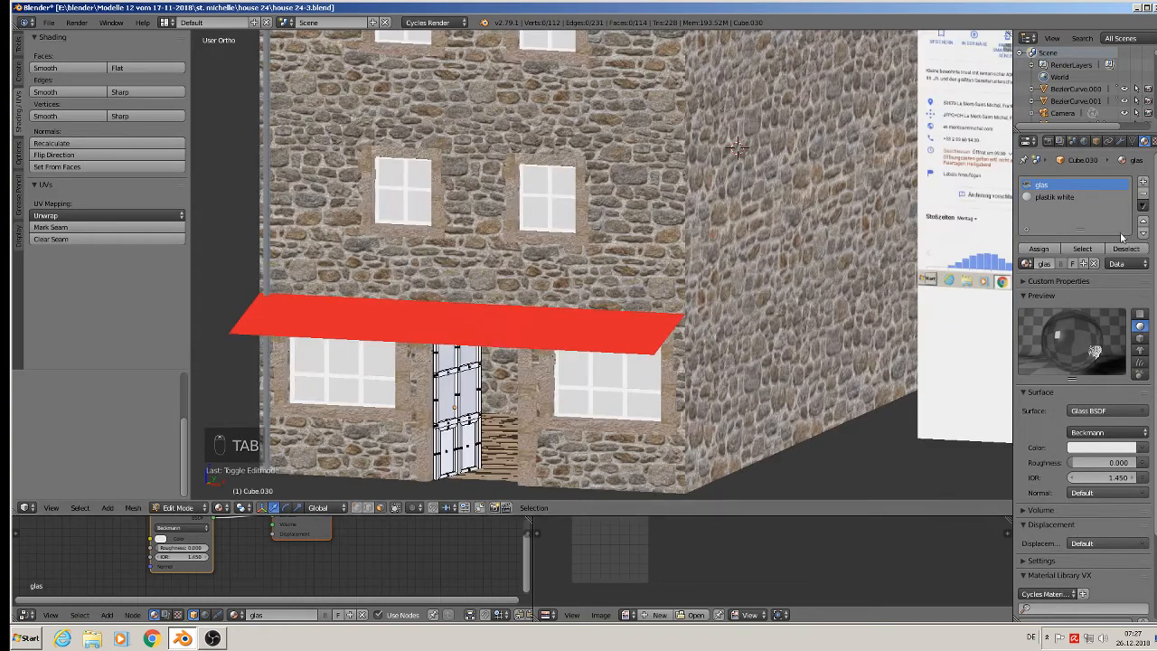
left_click(1051, 198)
left_click(1082, 250)
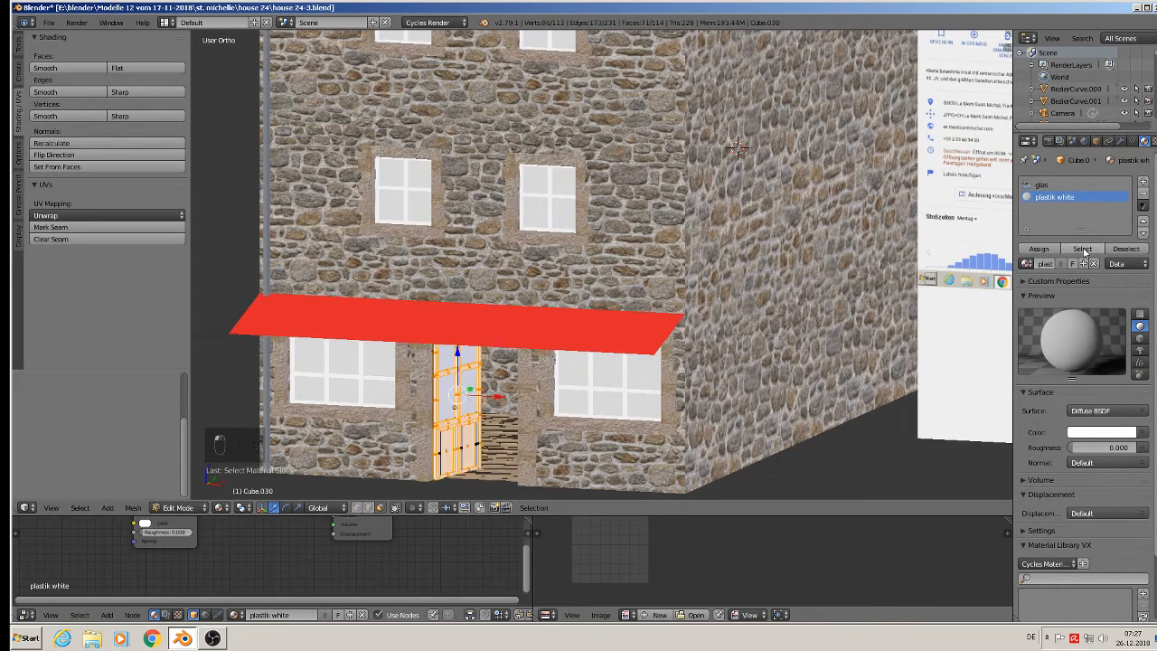
Add the lower panels' unselected bevel faces to the selection, assign the plastik white material and deselect the mesh.
scroll(737, 147, "up", 3)
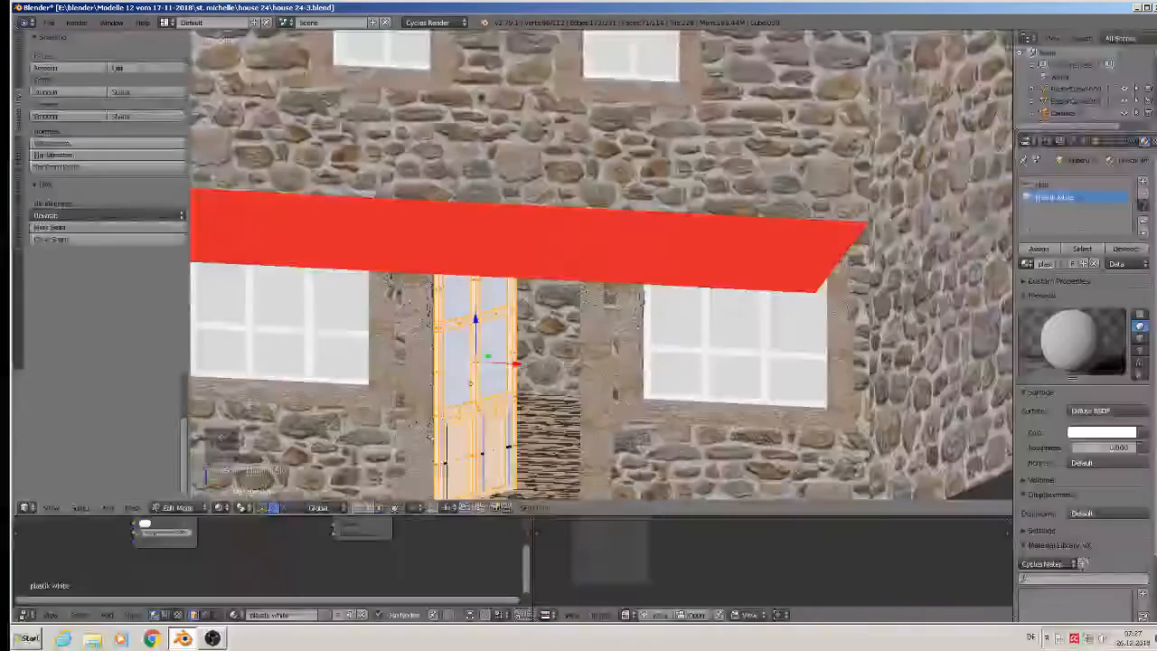
scroll(903, 311, "up", 2)
scroll(895, 312, "up", 4)
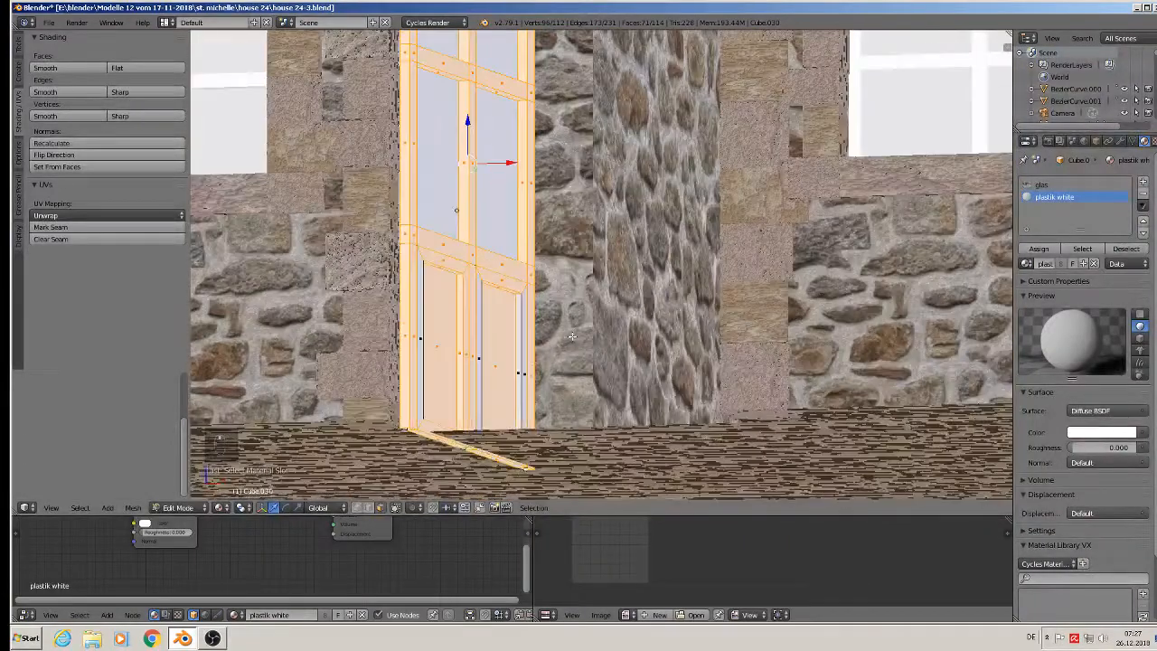
left_click(1041, 184)
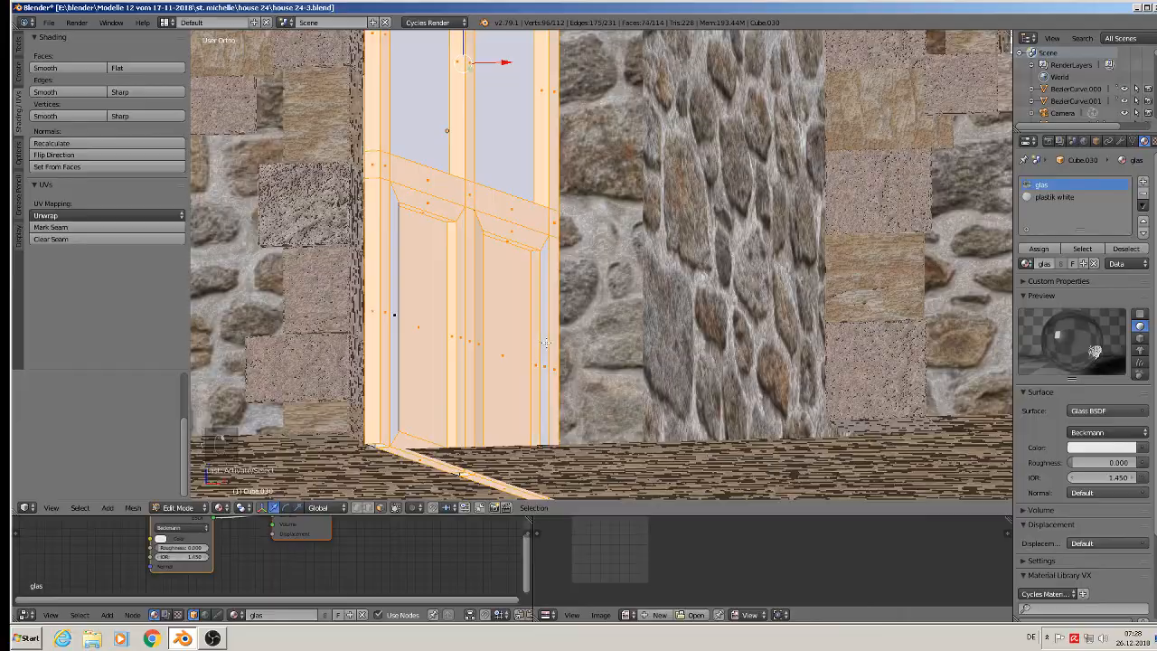
middle_click_drag(394, 312, 389, 394)
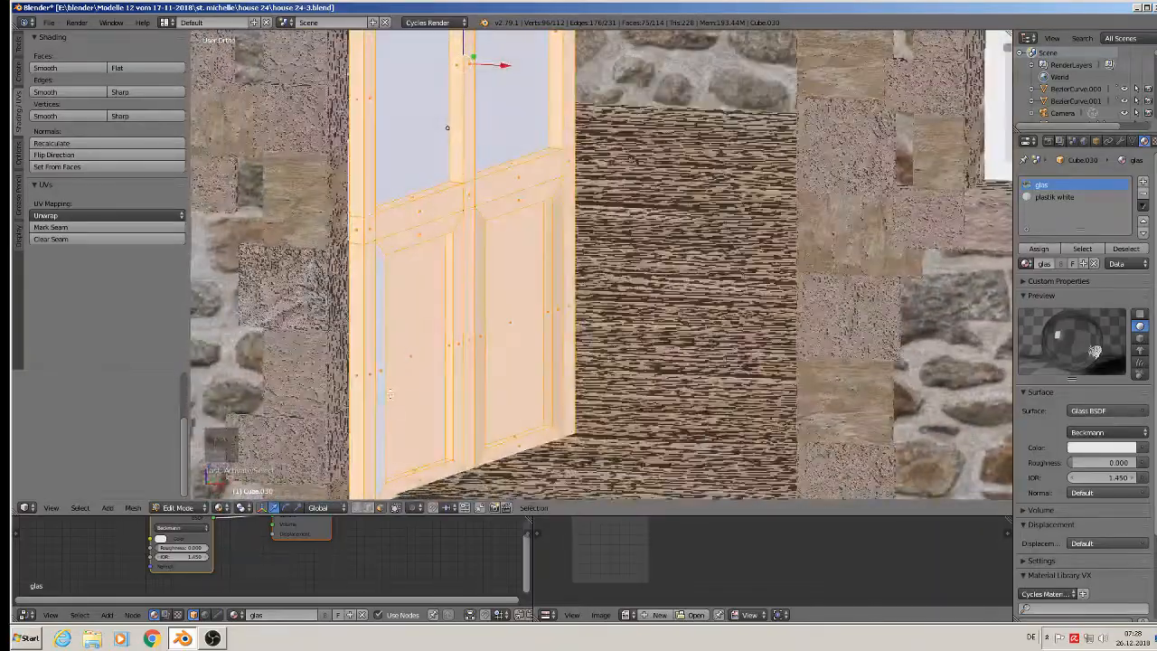
left_click(1054, 196)
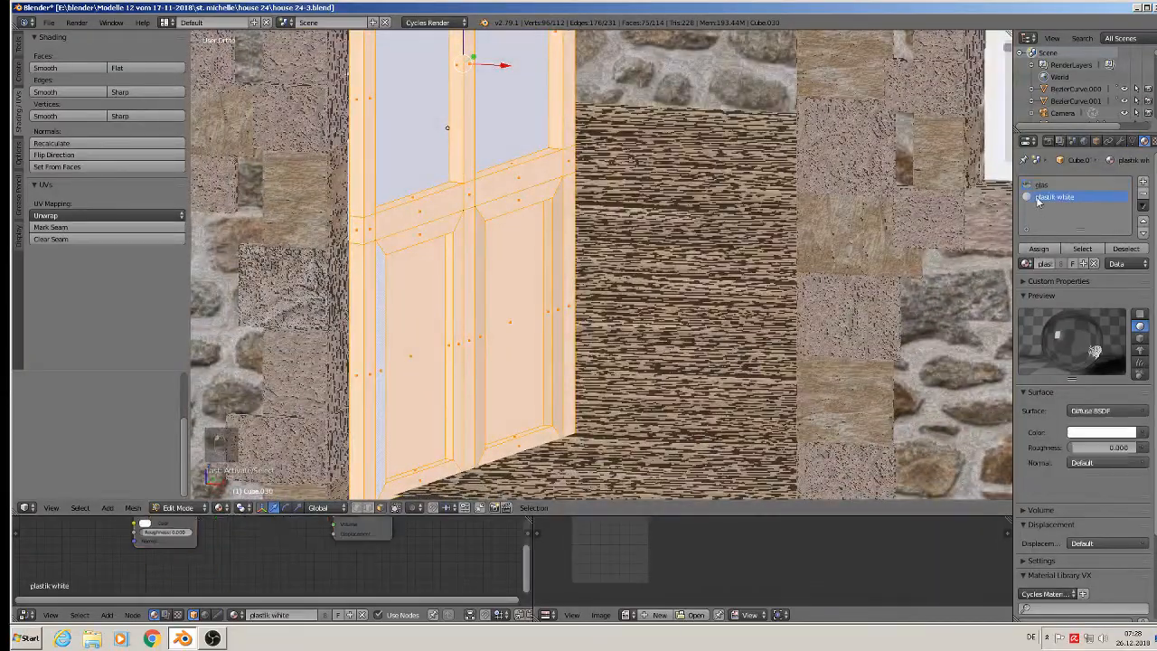
left_click(1039, 248)
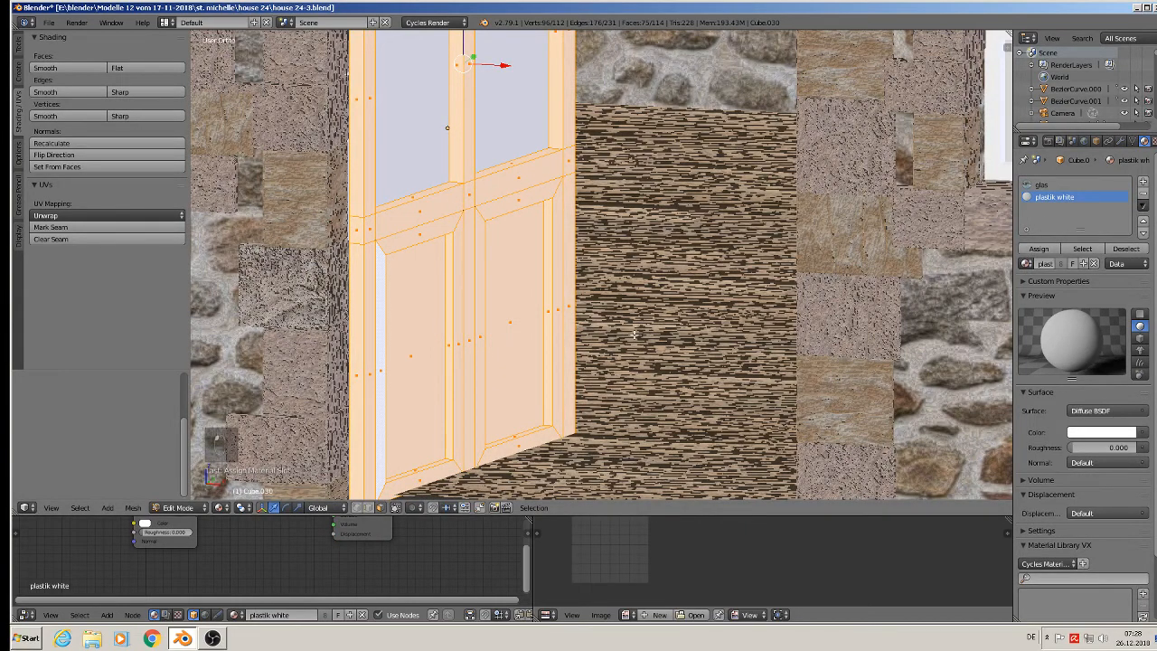
key("a")
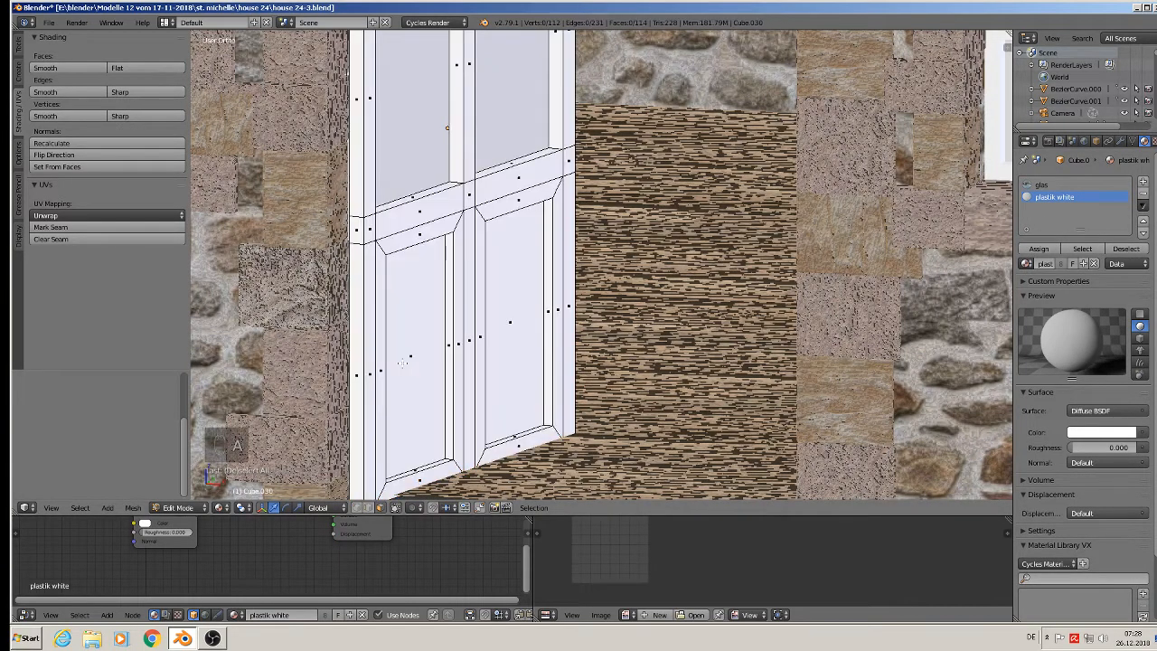
Leave Edit Mode and check the door's lower panels and the house front in Rendered shading.
scroll(404, 359, "down", 3)
key("Tab")
left_click(232, 507)
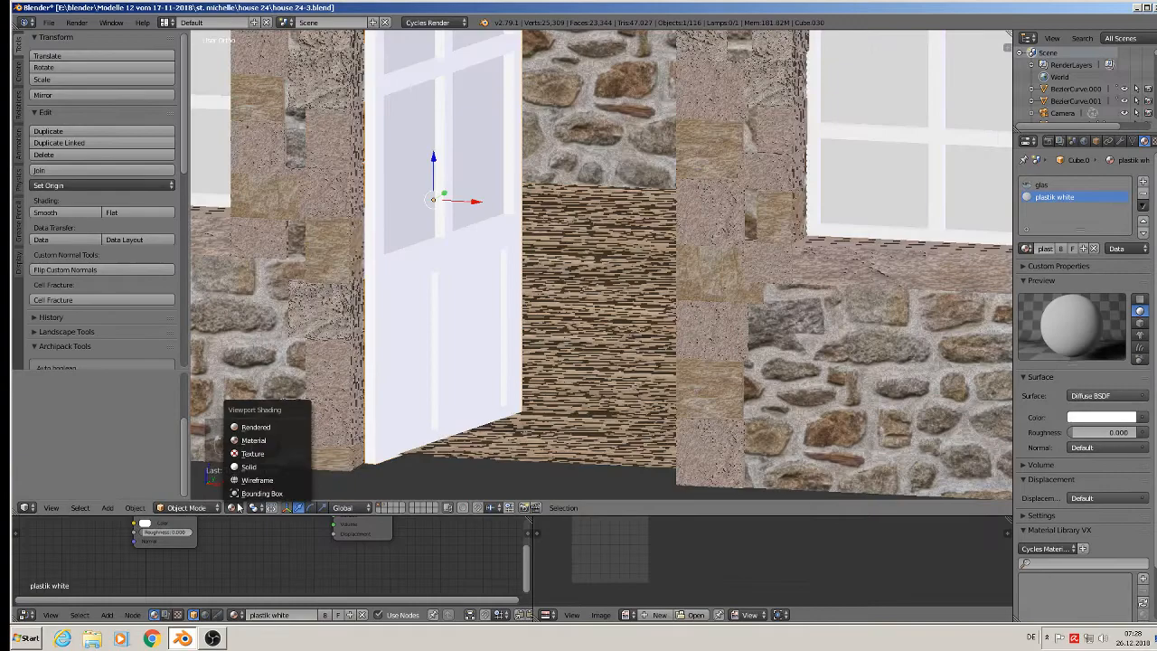
left_click(255, 427)
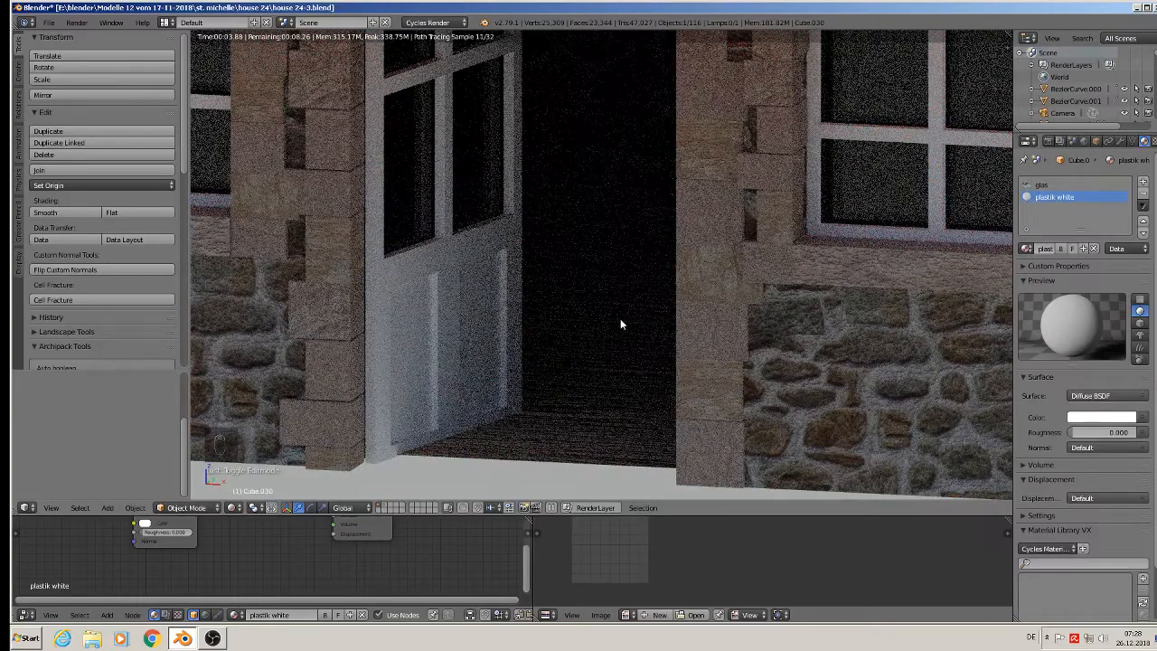
scroll(620, 318, "down", 6)
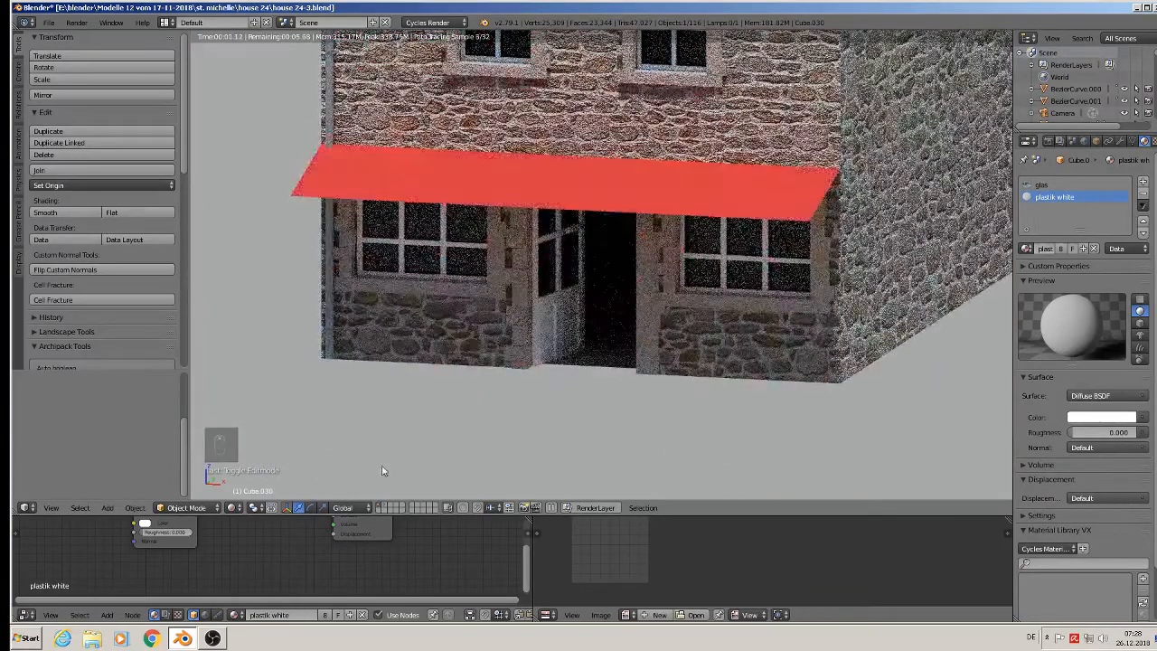
Switch the viewport out of Rendered shading and examine the awning in the street reference photos beside the house.
left_click(231, 507)
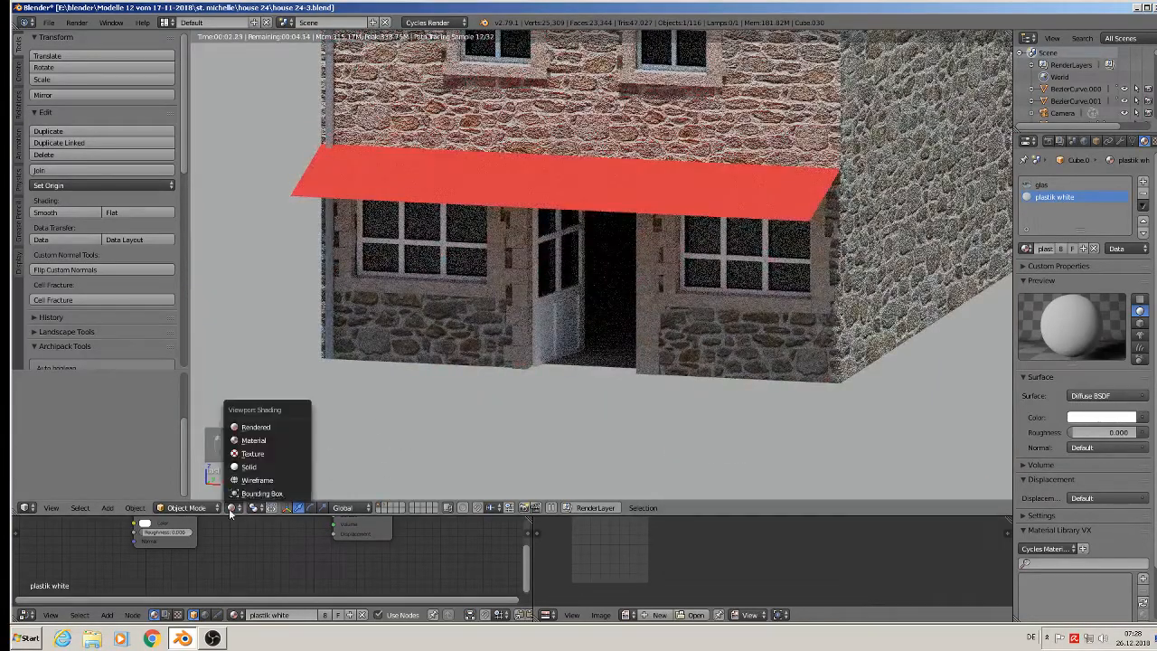
left_click(258, 453)
scroll(456, 381, "down", 3)
middle_click_drag(456, 381, 469, 433)
scroll(483, 351, "down", 3)
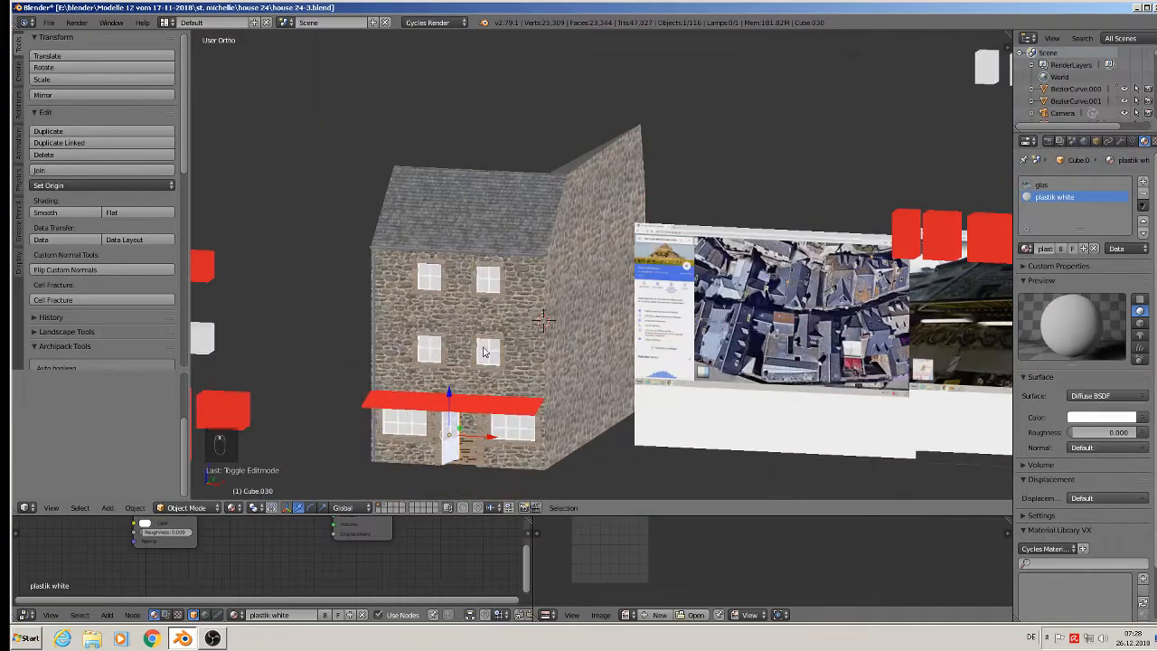
middle_click_drag(328, 105, 669, 258)
scroll(664, 254, "up", 2)
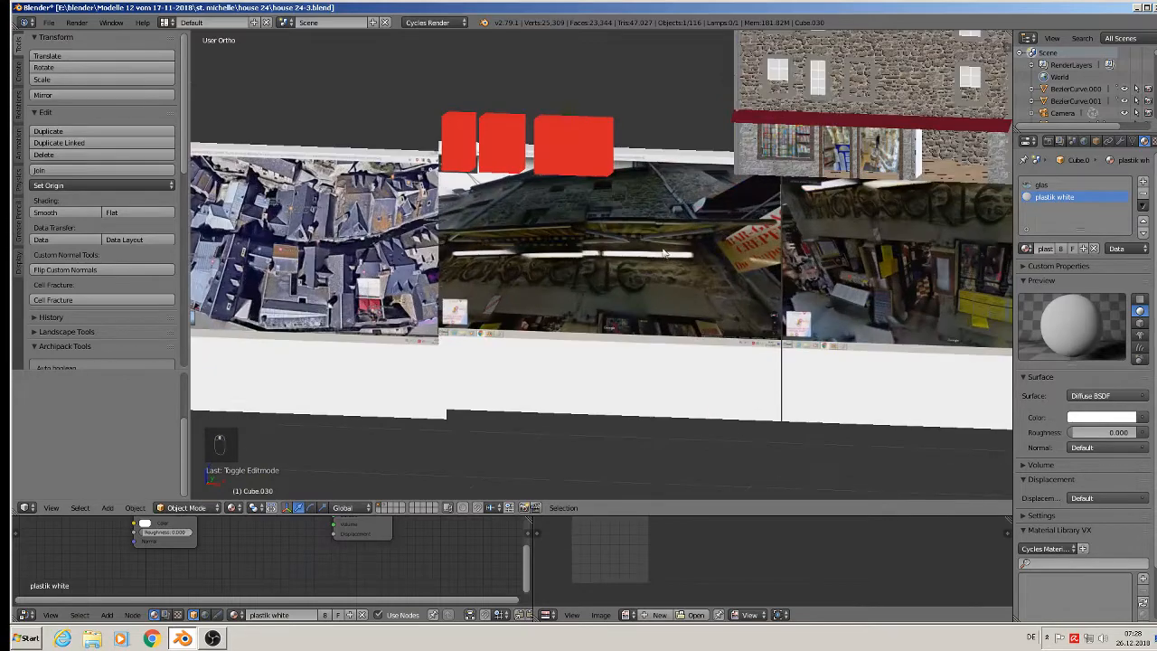
scroll(632, 235, "up", 3)
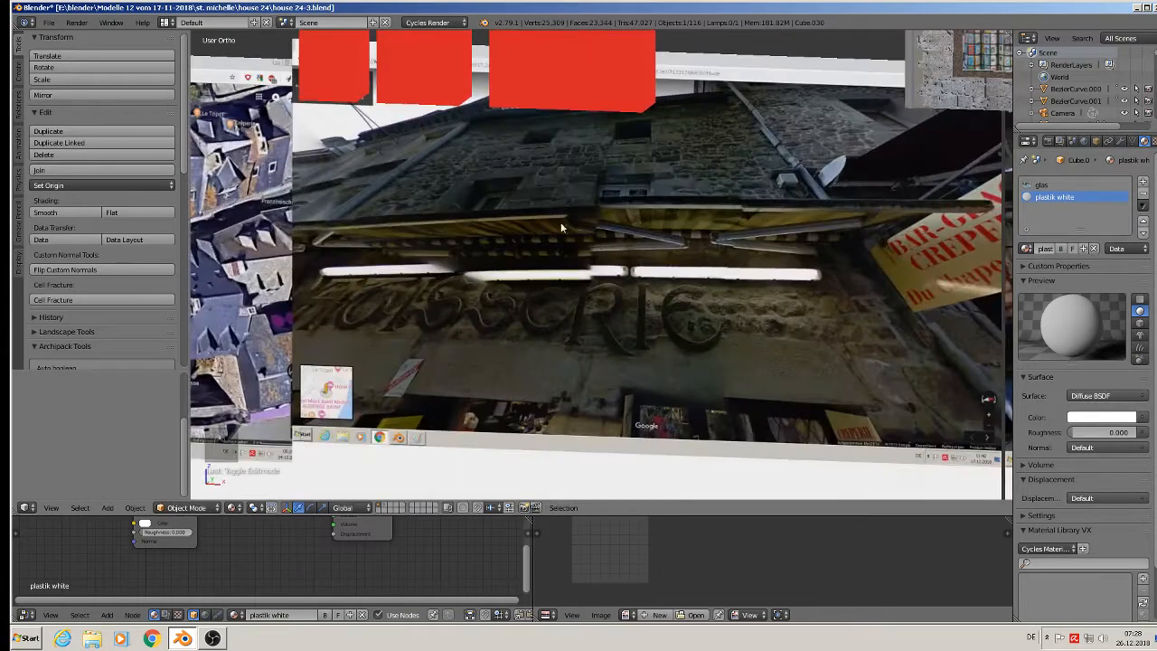
scroll(506, 262, "down", 3)
middle_click_drag(439, 286, 506, 271)
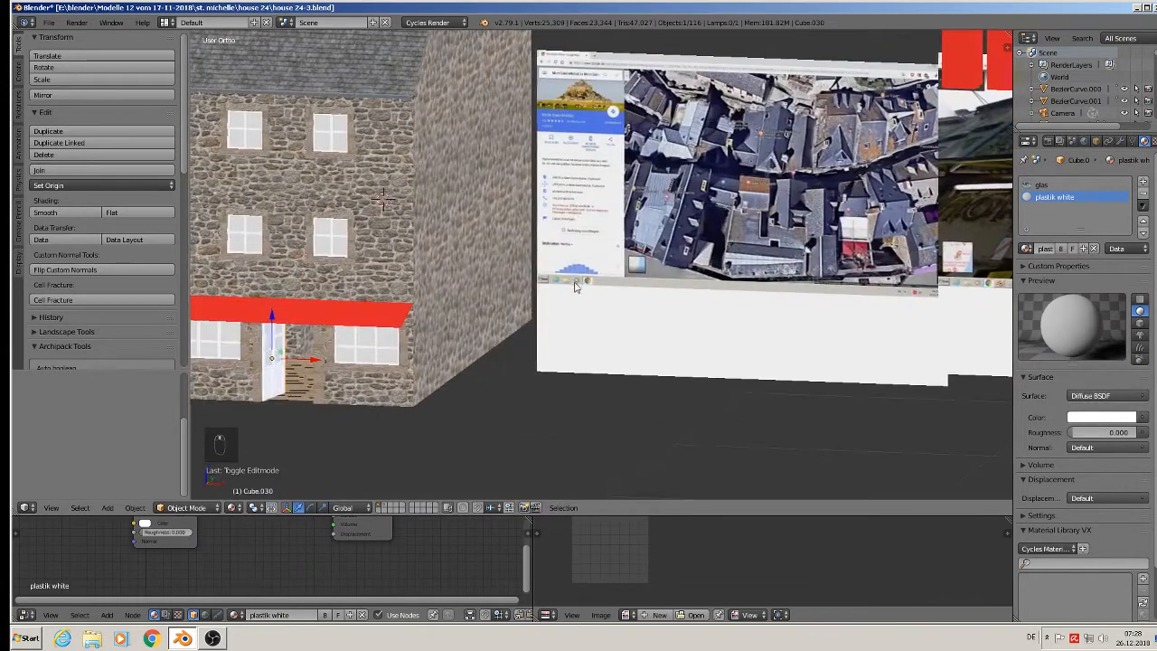
Enter Edit Mode on the house and add both faces of the red awning to the selection.
middle_click_drag(379, 262, 163, 250, "shift")
scroll(831, 289, "up", 3)
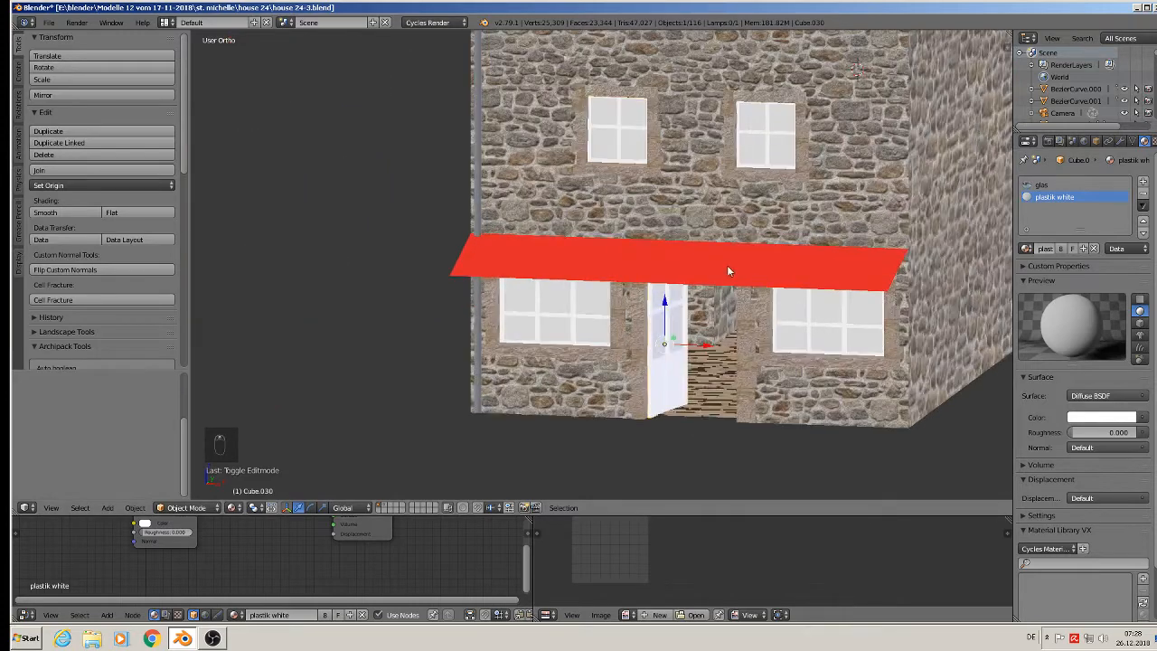
left_click(728, 269)
middle_click_drag(725, 267, 724, 295)
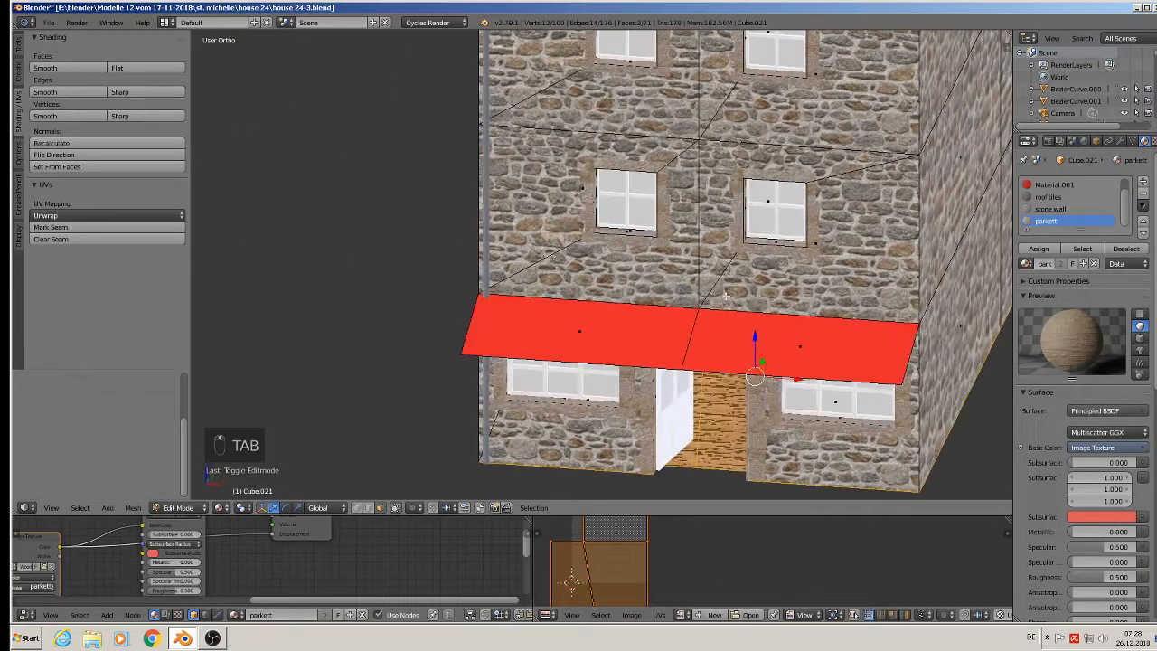
right_click(732, 361)
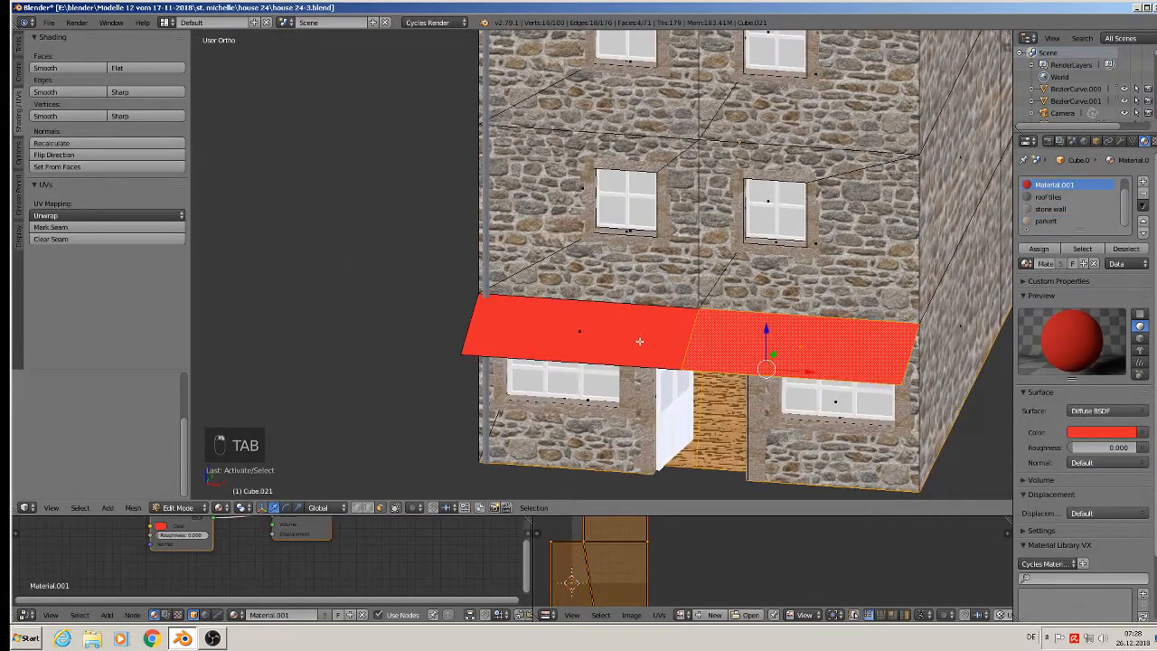
Add a material slot to the house and create a new material named "markise 2" in it.
left_click(1143, 183)
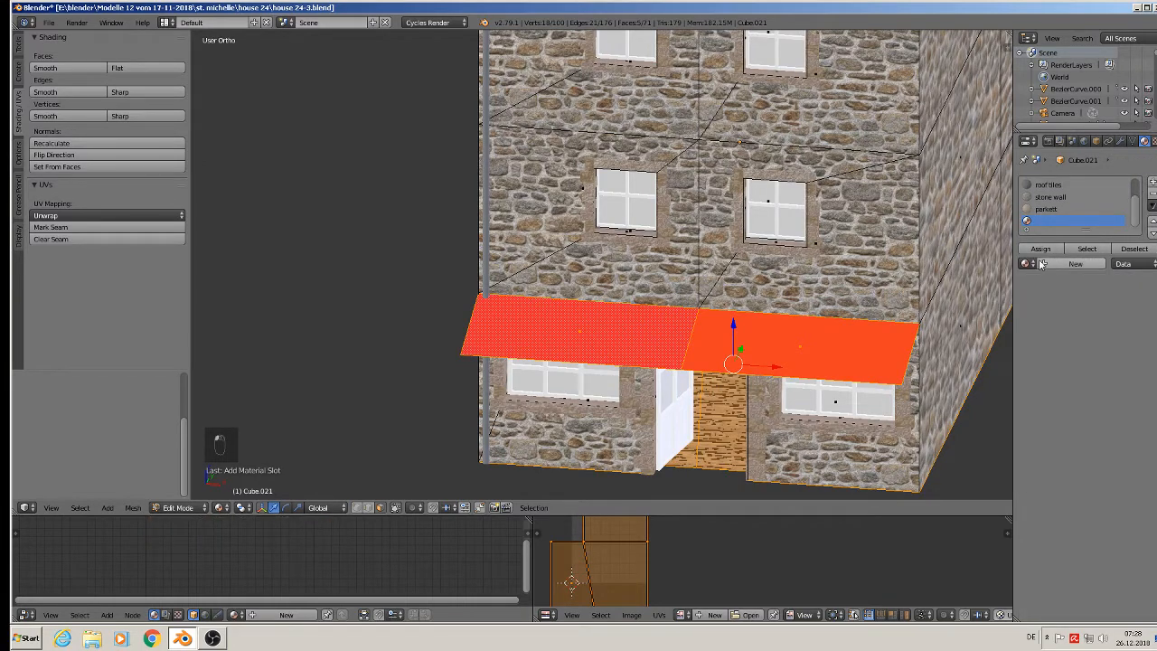
left_click(1068, 262)
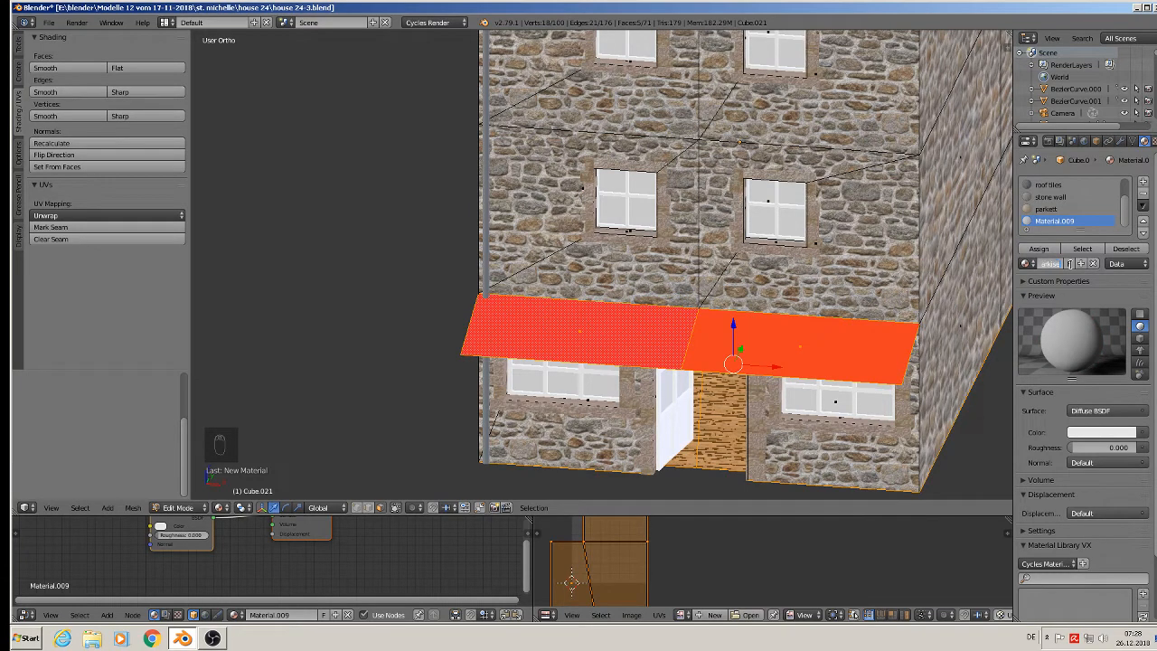
type("2")
key("Return")
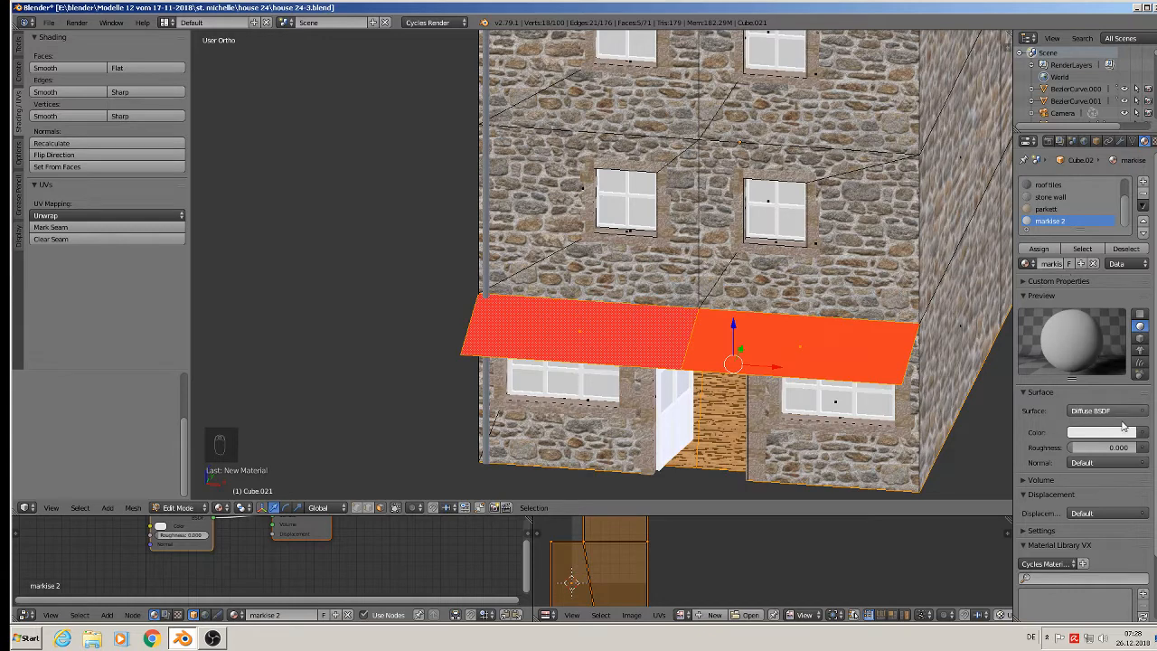
Set the markise 2 material's colour to an Image Texture using the light vertical wood-plank image from the textur folder.
left_click(1146, 435)
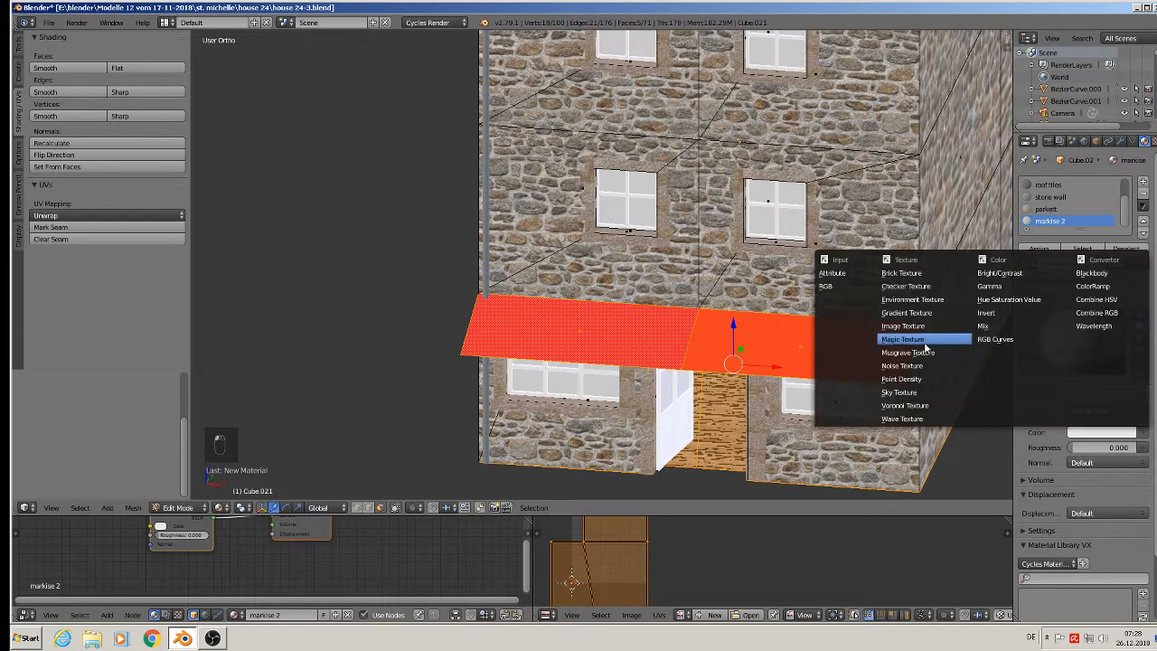
left_click(922, 326)
left_click(1121, 447)
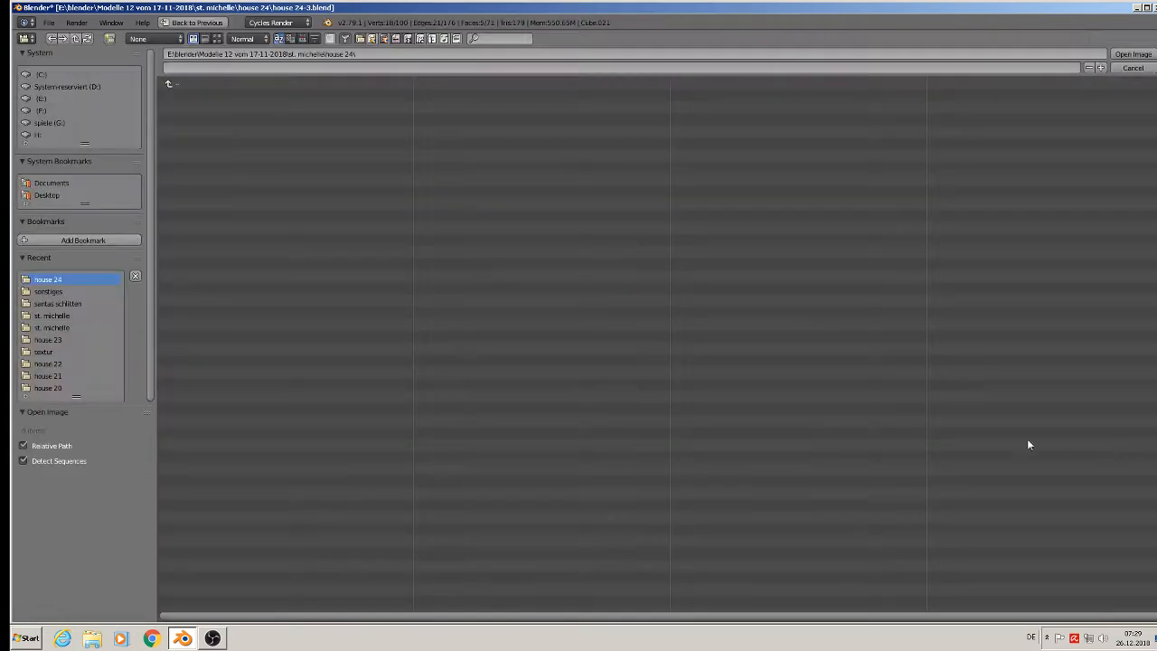
left_click(46, 351)
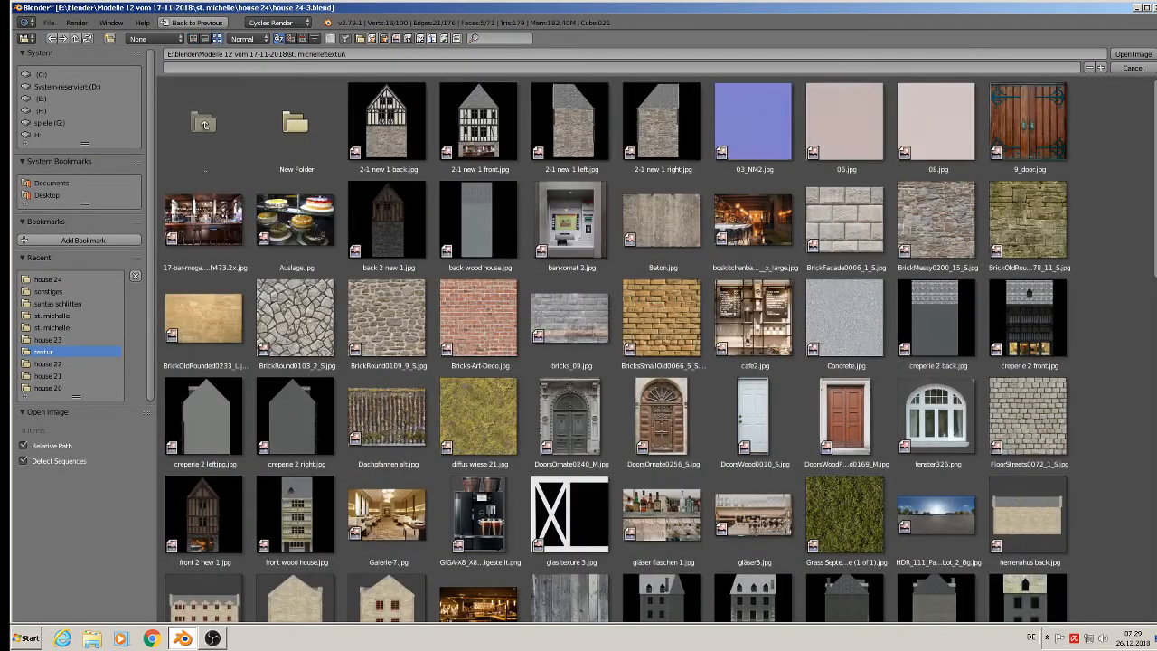
scroll(1153, 440, "down", 5)
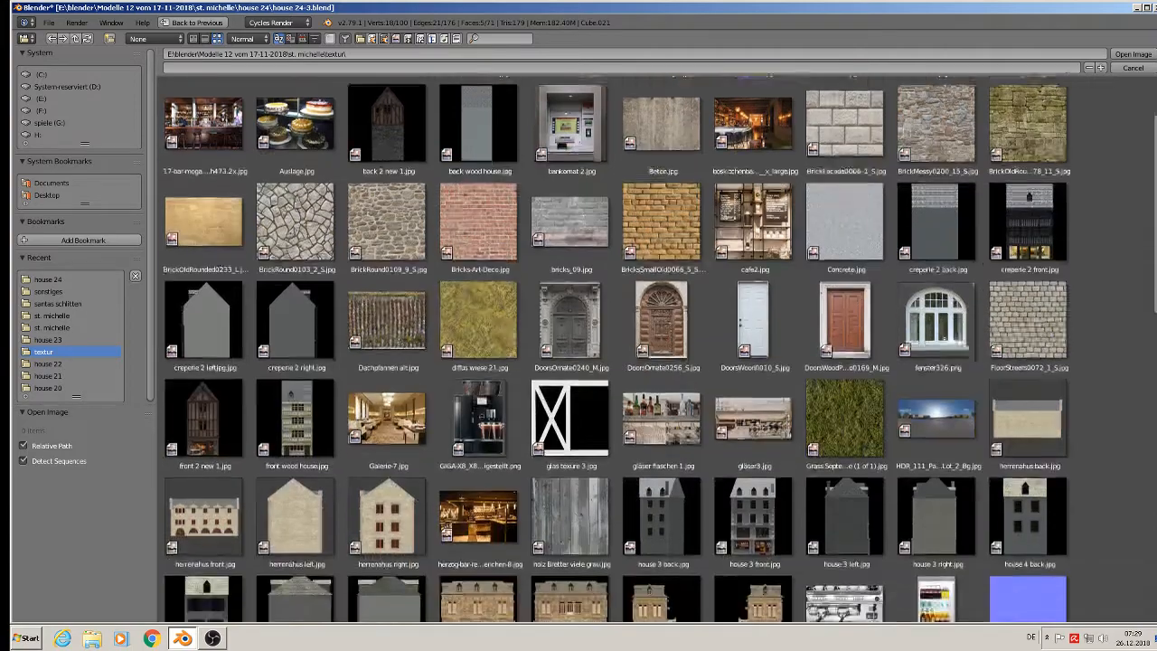
scroll(1153, 440, "down", 2)
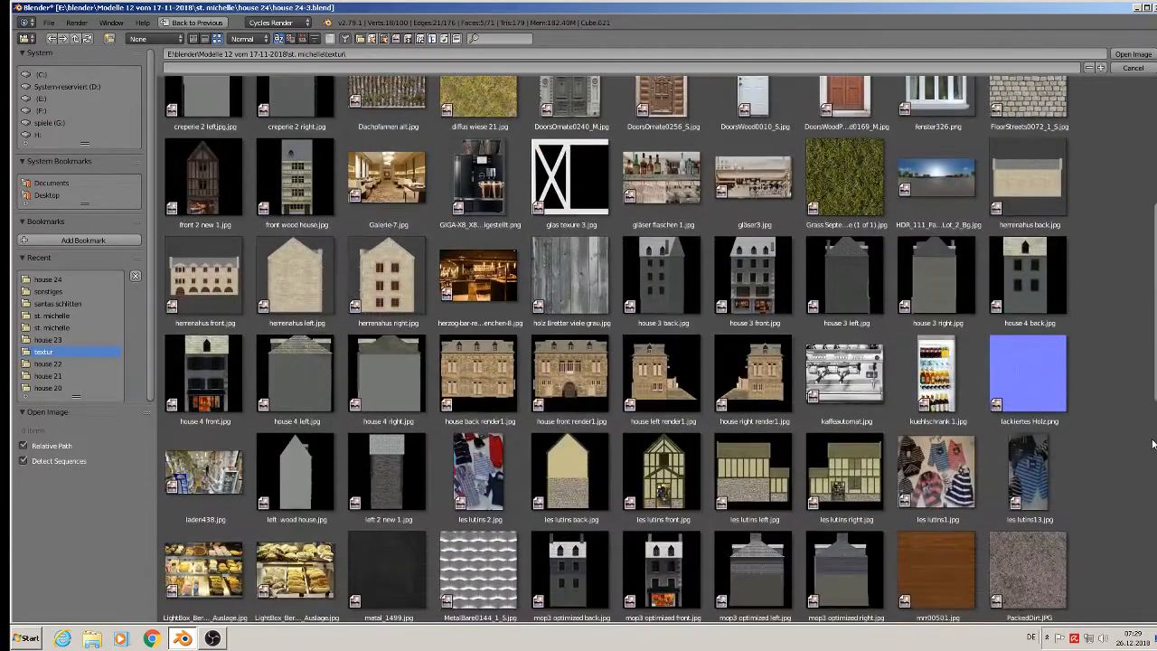
scroll(1153, 444, "down", 6)
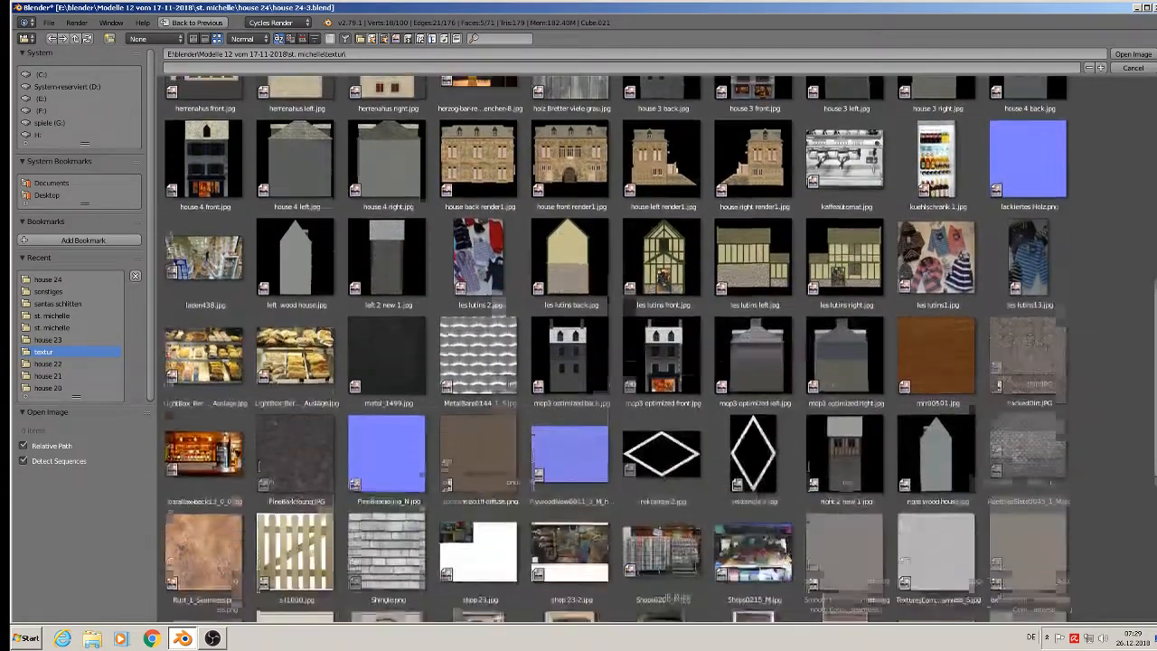
scroll(1153, 483, "down", 3)
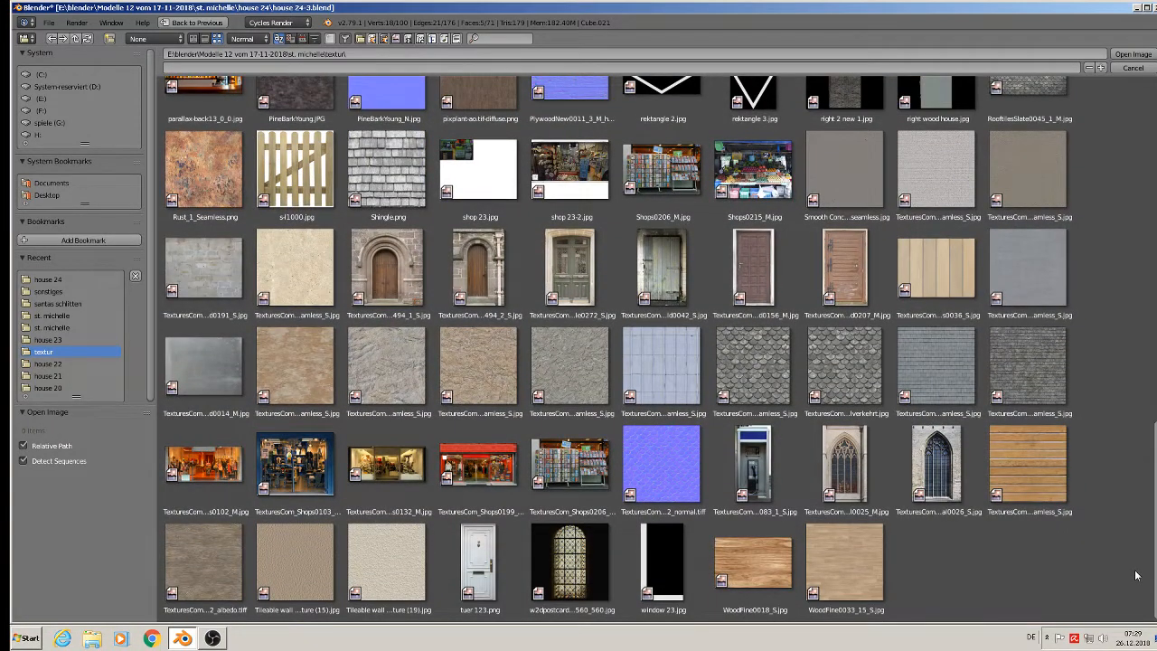
double_click(948, 284)
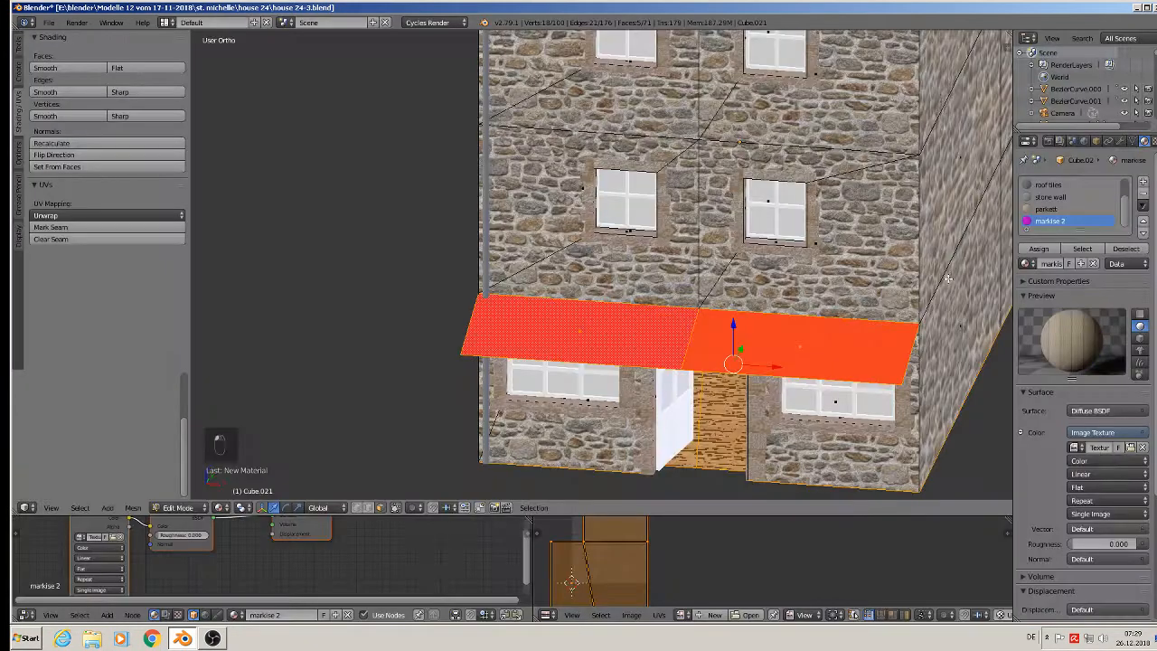
Try to project the selected faces' UVs from the front view, assign markise 2 to them and enlarge their UVs.
middle_click_drag(703, 454, 755, 265)
key("u")
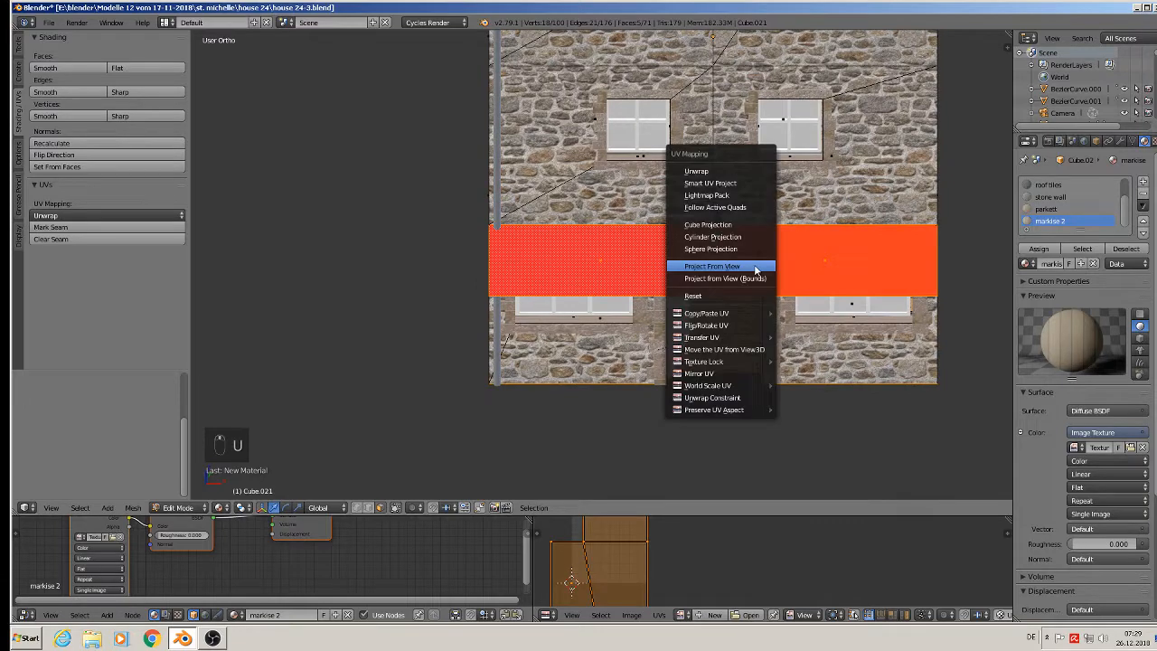
left_click(754, 264)
left_click(1039, 249)
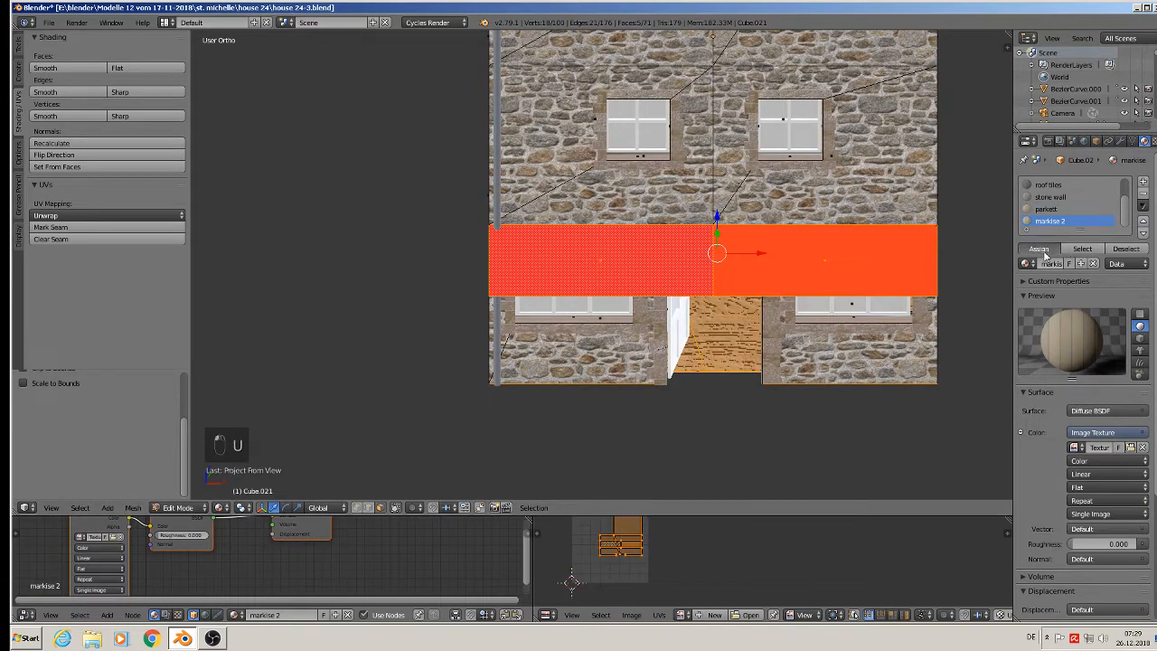
key("s")
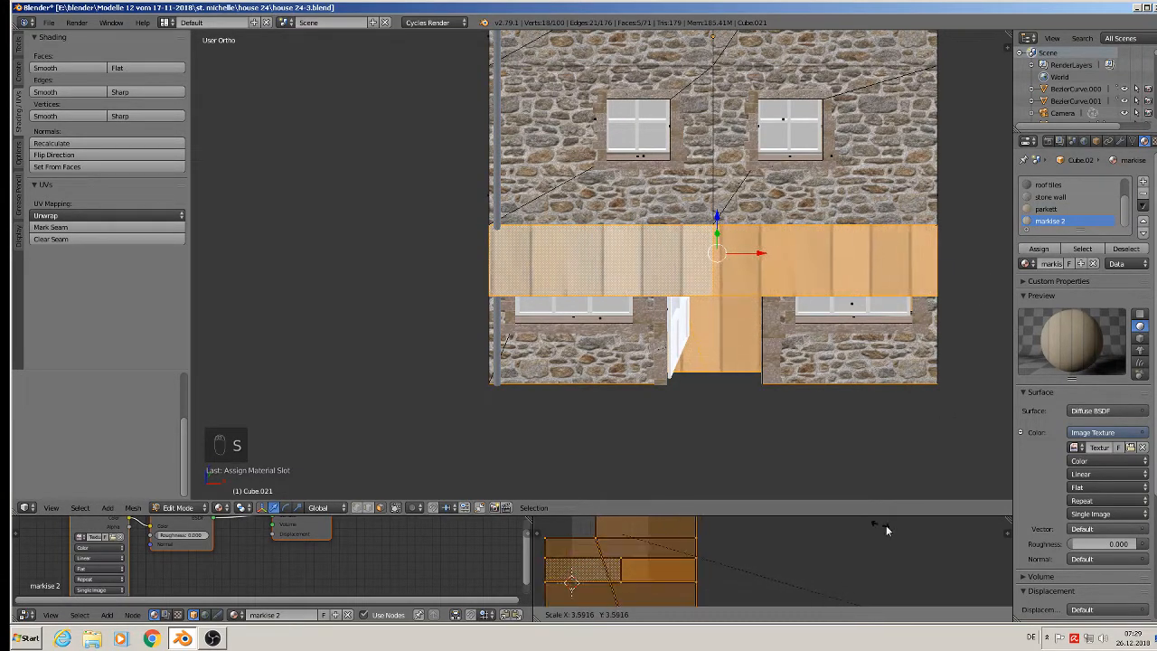
right_click(965, 555)
Undo the UV projection and material assignment, going back until only the two awning faces are selected.
middle_click_drag(865, 428, 739, 307)
key("ctrl+z")
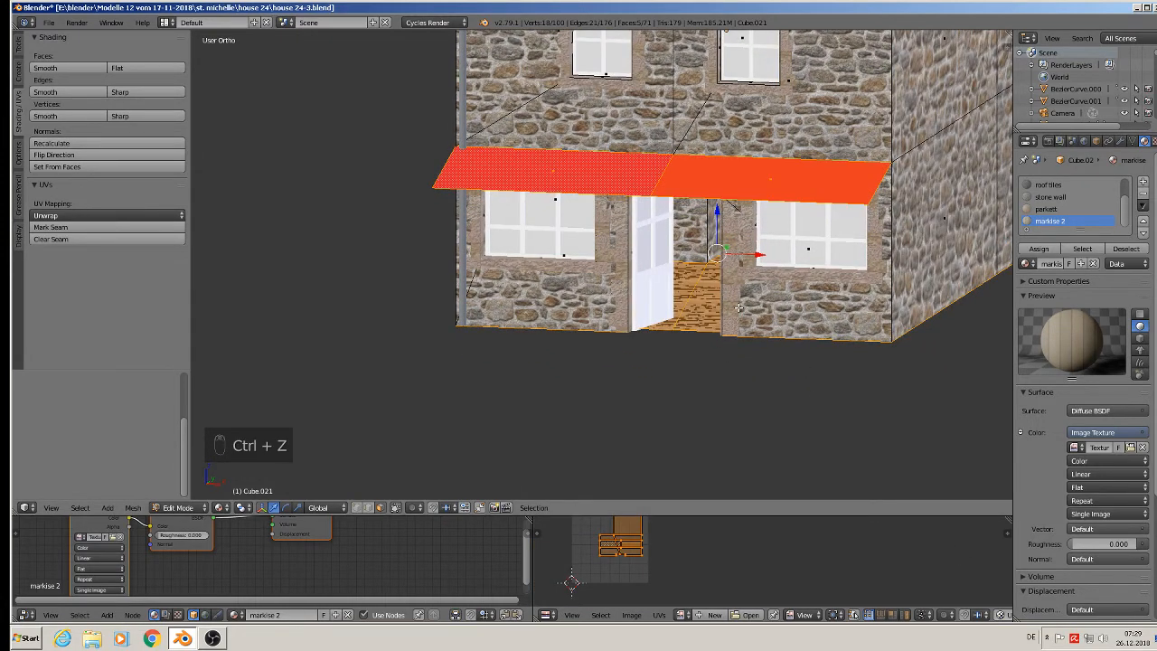
key("ctrl+z")
key("ctrl+z")
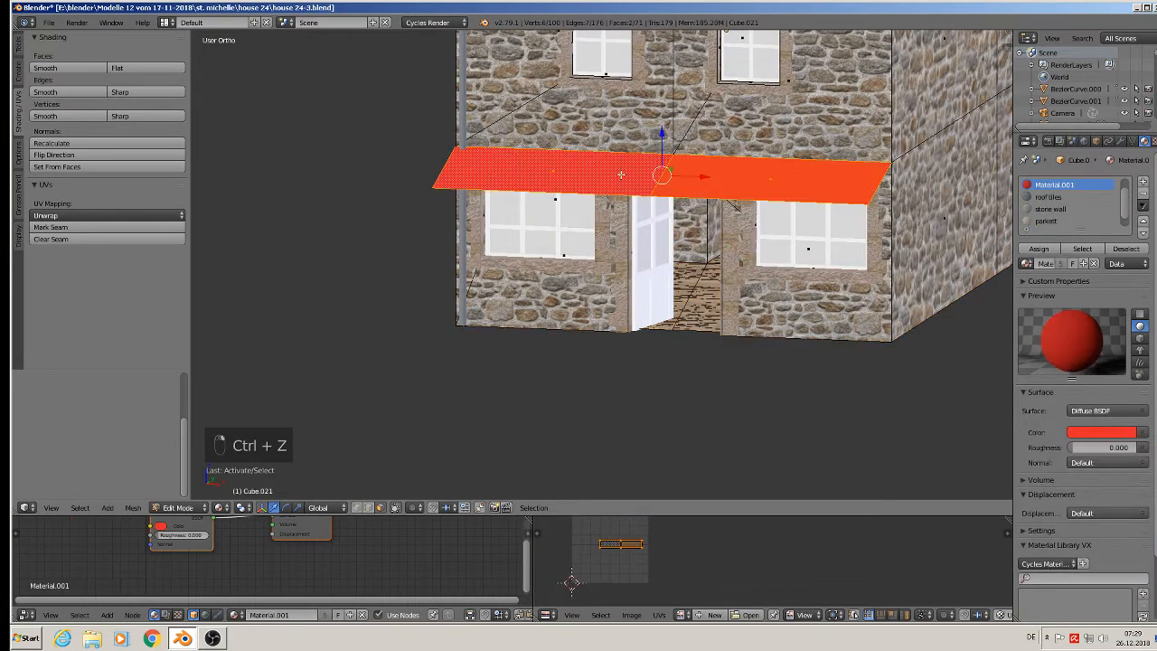
Unwrap the two awning faces with Project From View from the front and assign the markise 2 material to them.
middle_click_drag(724, 165, 777, 275)
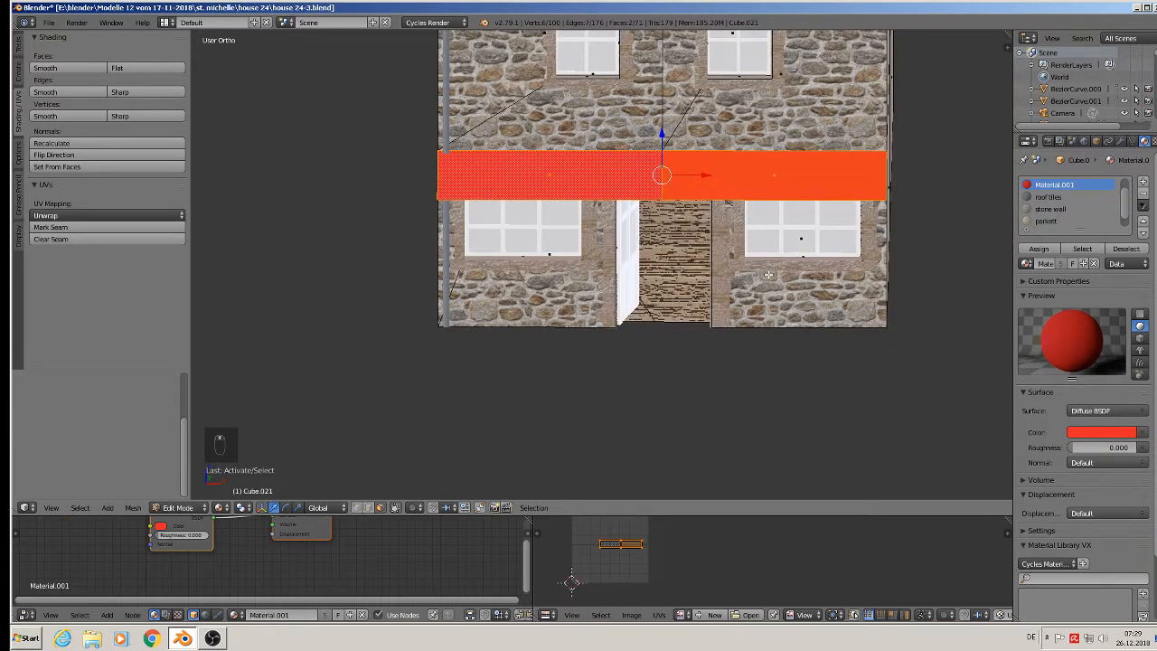
key("u")
left_click(768, 271)
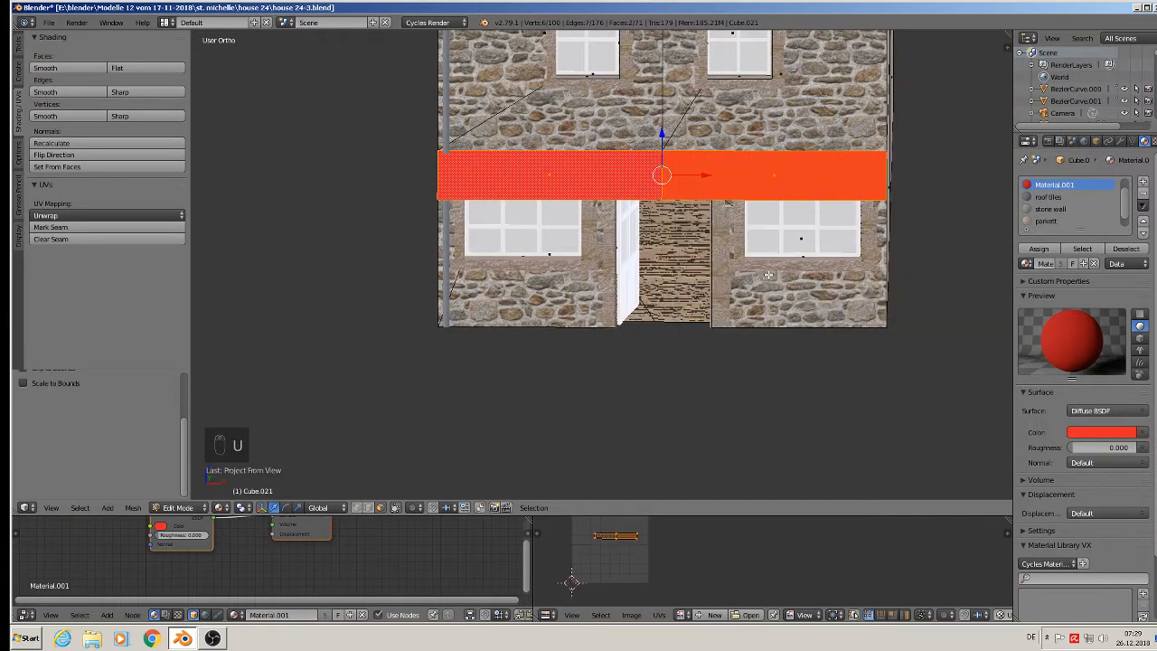
scroll(1081, 212, "down", 1)
left_click(1055, 221)
left_click(1038, 248)
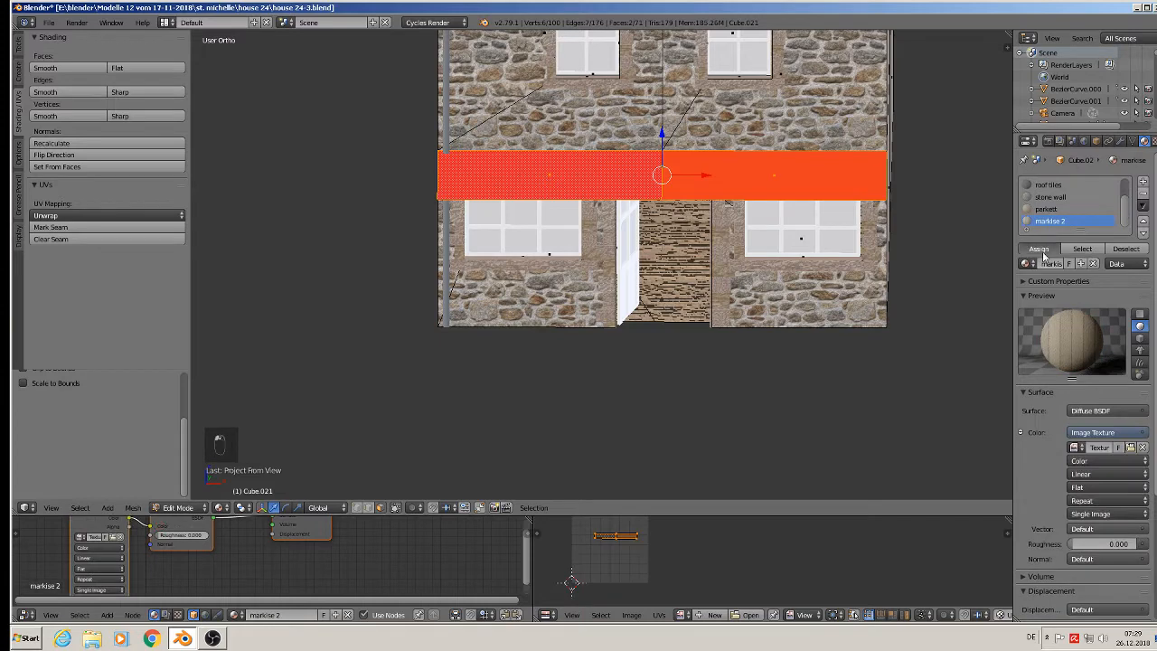
Scale up the awning's UVs so the planks repeat in narrower strips, and leave Edit Mode with nothing selected.
key("s")
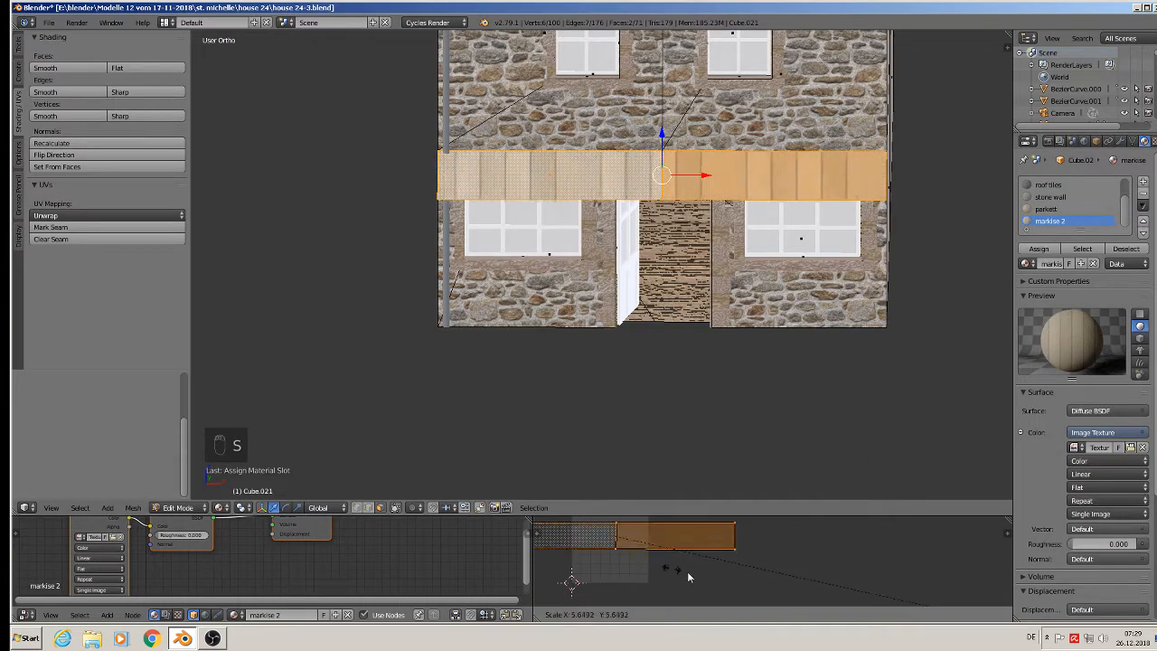
left_click(568, 558)
key("Tab")
middle_click_drag(493, 331, 424, 312)
scroll(510, 282, "down", 3)
key("a")
key("a")
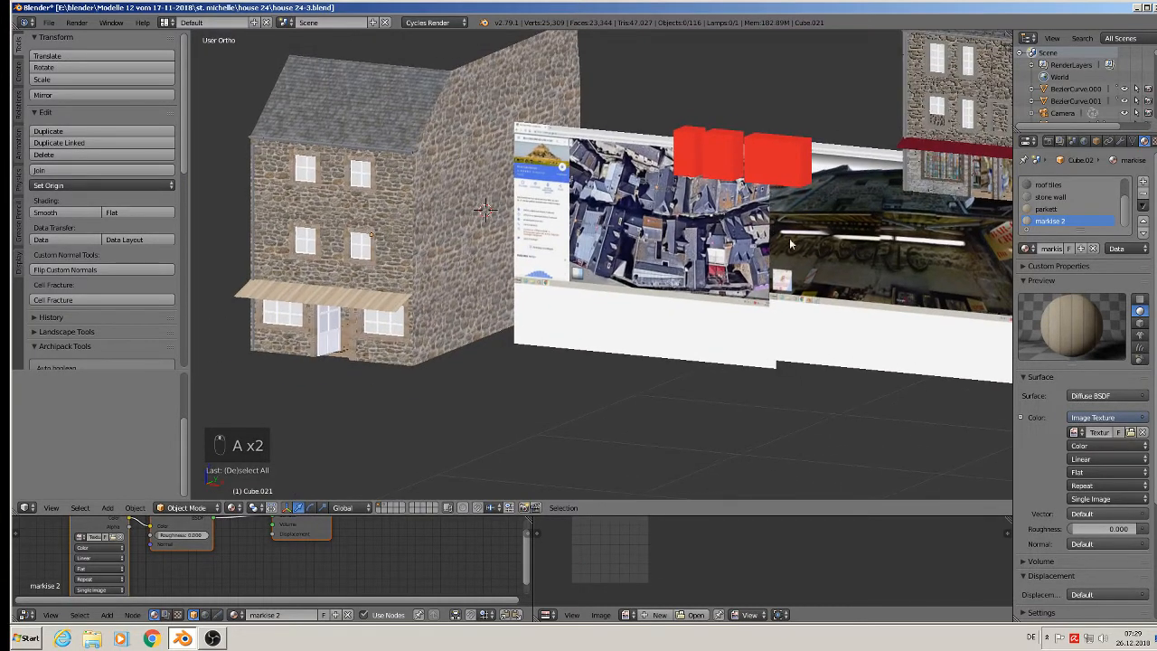
mouse_move(509, 283)
middle_mouse_down()
mouse_move(529, 286)
mouse_move(507, 283)
middle_mouse_up()
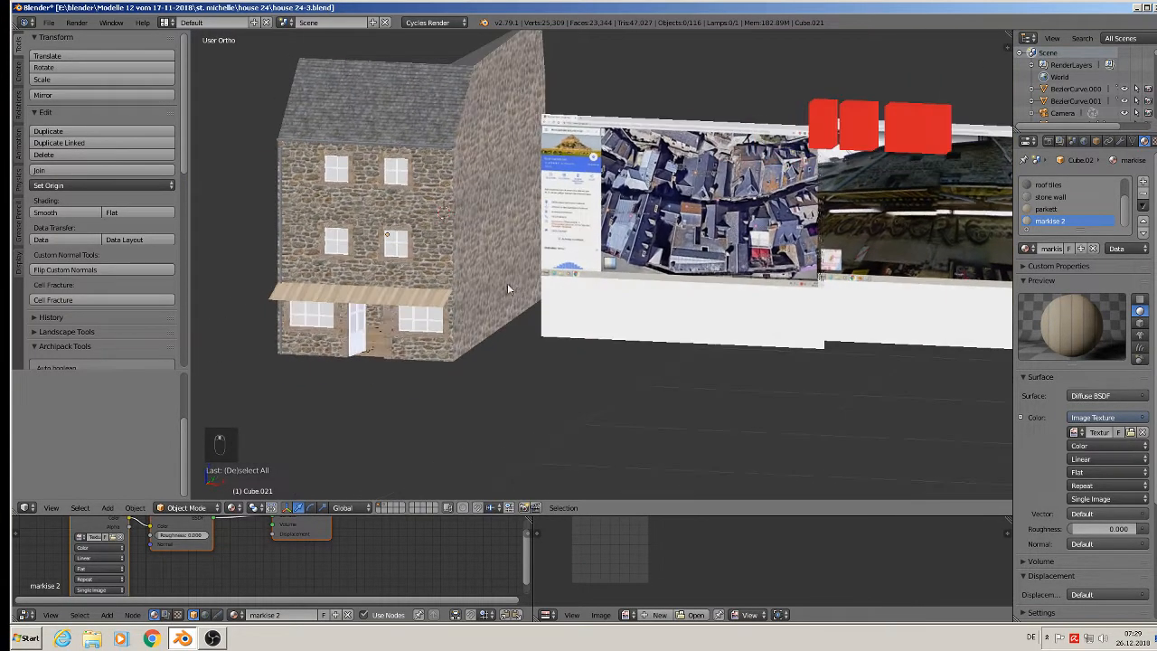
Save the house 24-3.blend file.
left_click(52, 20)
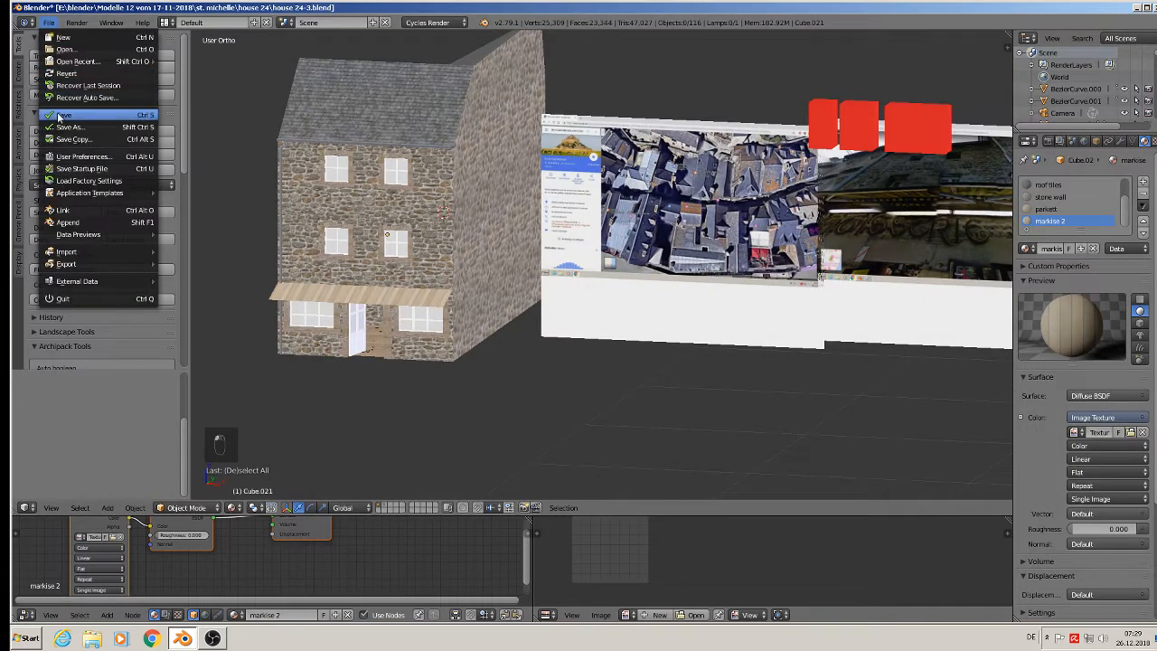
middle_click_drag(506, 237, 554, 262)
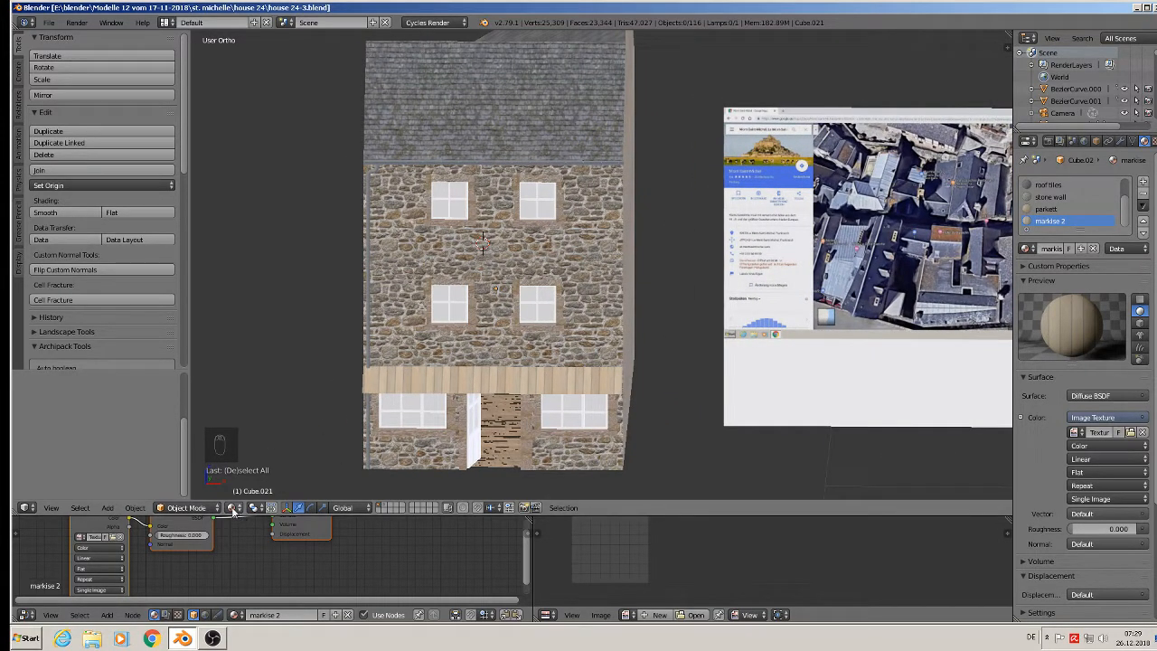
left_click(213, 638)
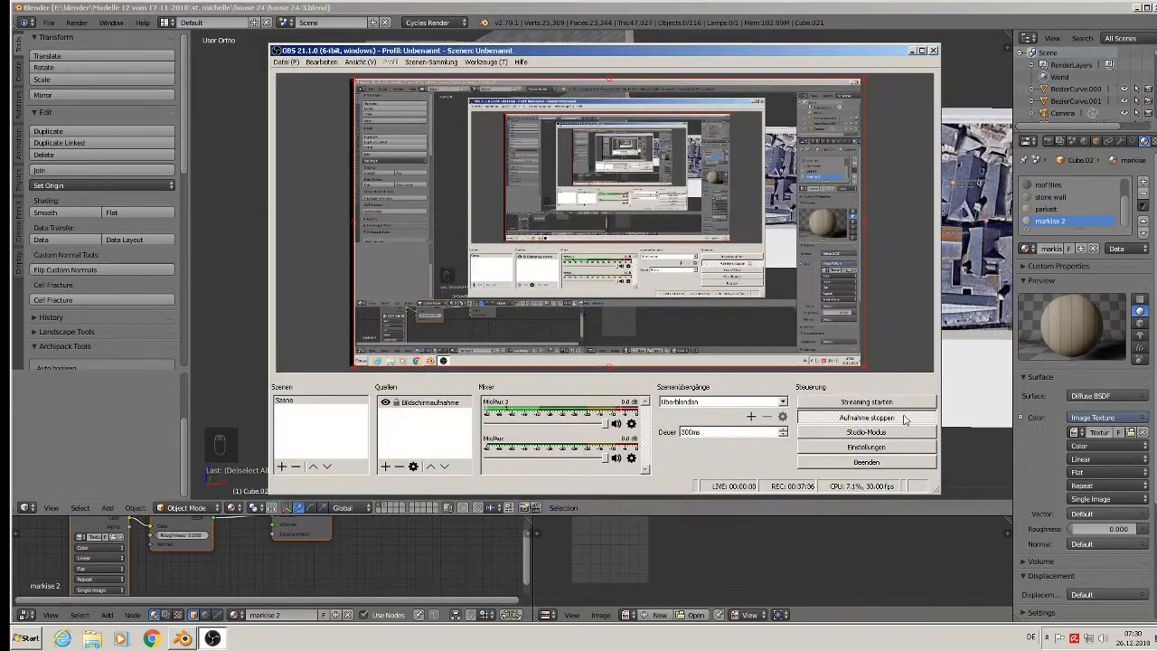